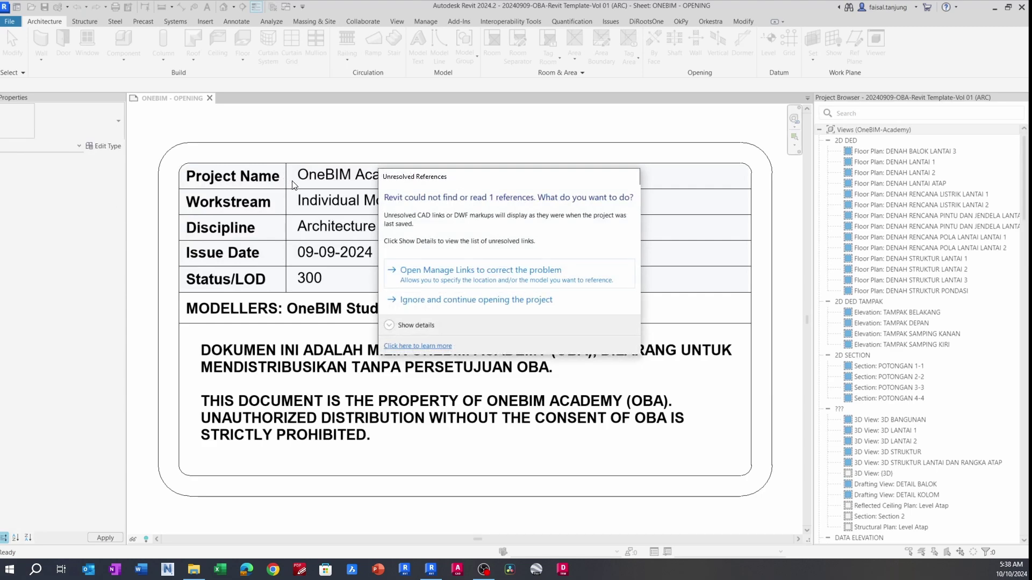
# - Ignore the unresolved reference while opening the project and collapse all branches of the project browser
pyautogui.click(460, 301)
pyautogui.scroll(-10, 896, 274)
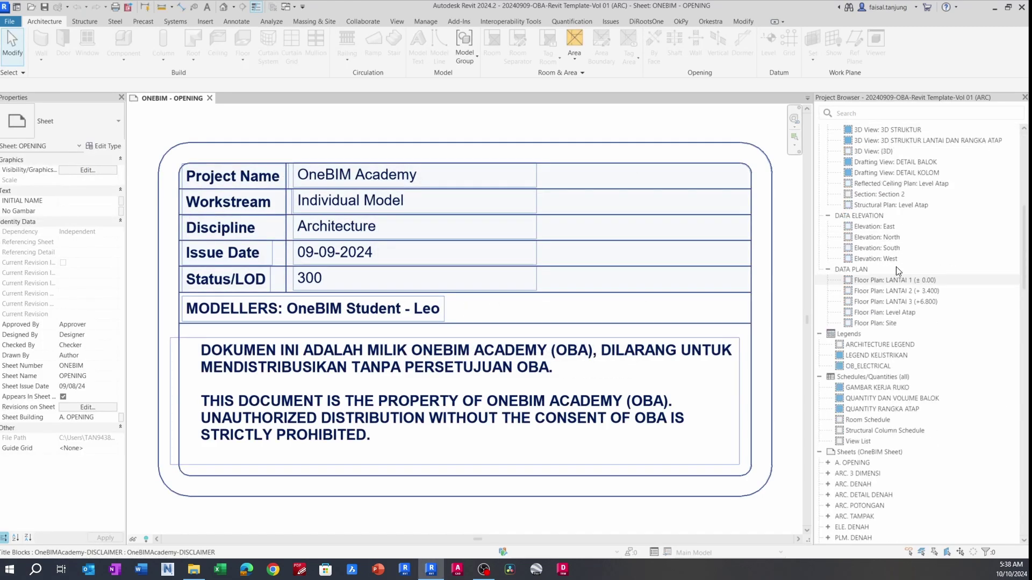
pyautogui.rightClick(866, 237)
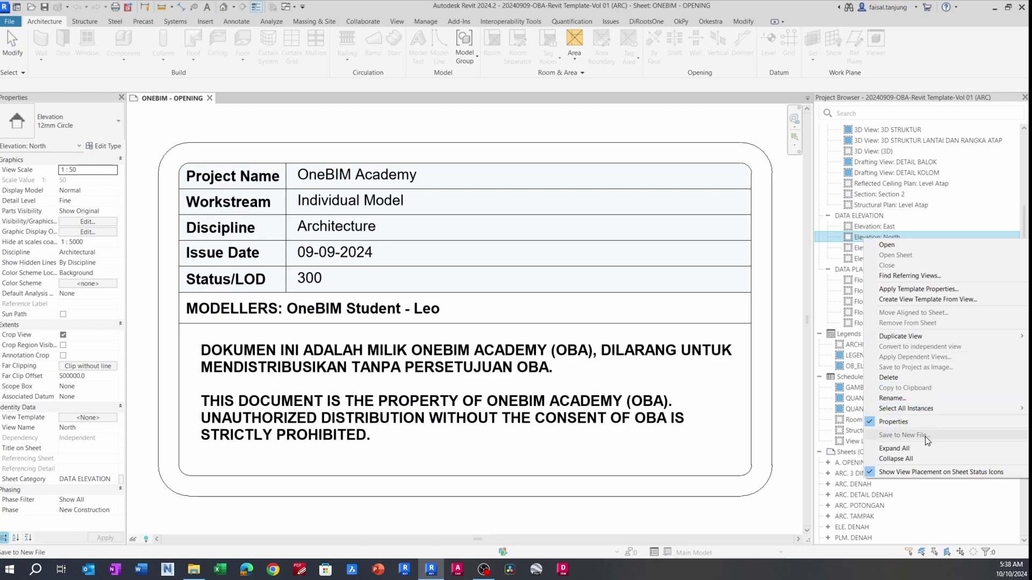
pyautogui.click(916, 461)
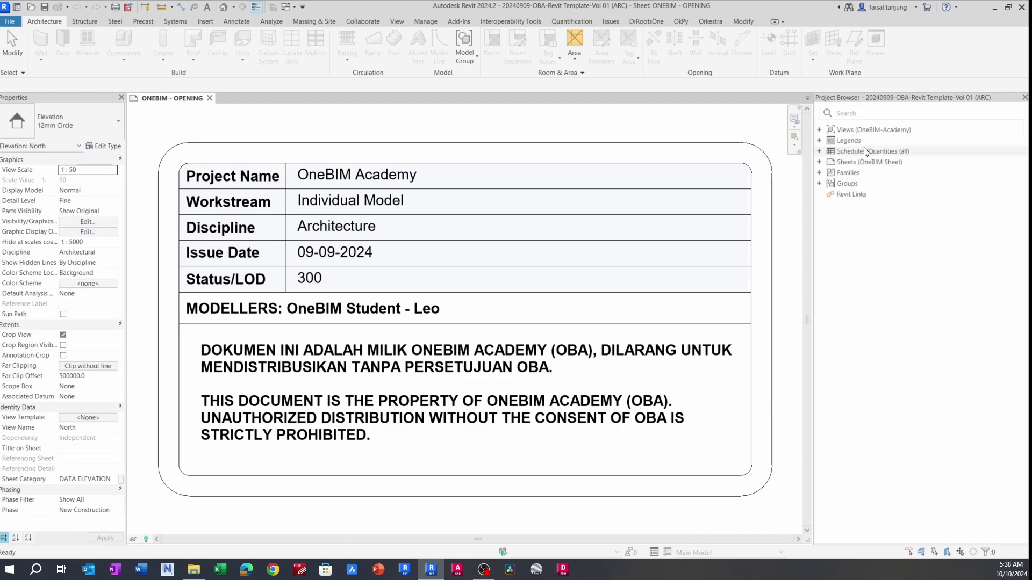
# - Open the floor plan LANTAI 1 (± 0.00) from the DATA PLAN views
pyautogui.doubleClick(866, 131)
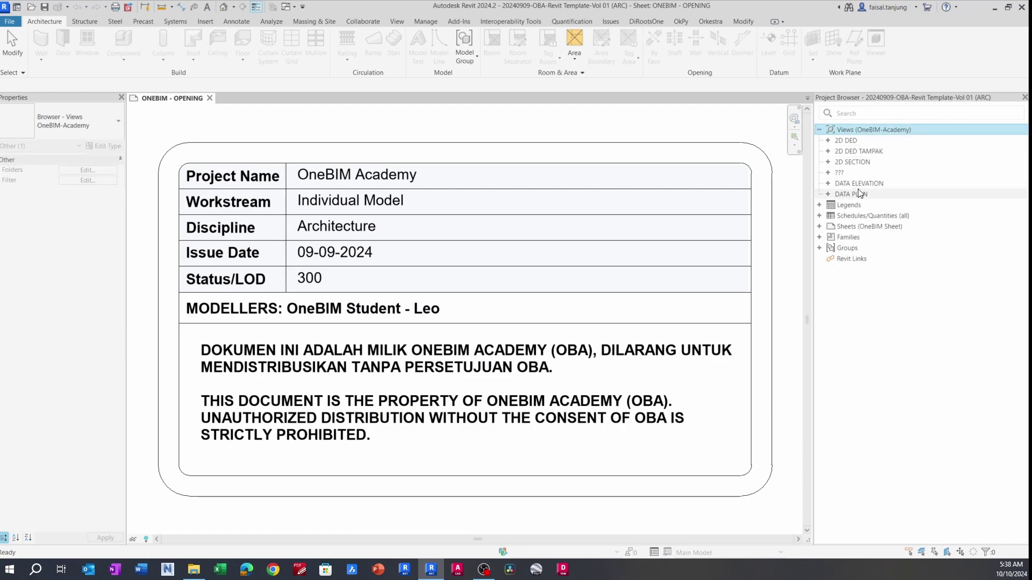
pyautogui.doubleClick(855, 193)
pyautogui.click(863, 206)
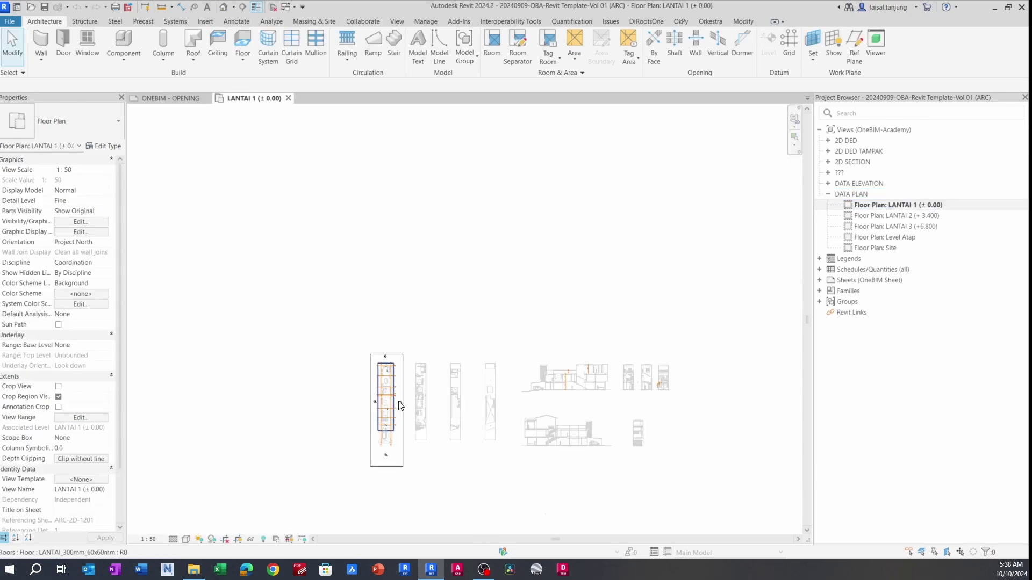
pyautogui.scroll(7, 398, 405)
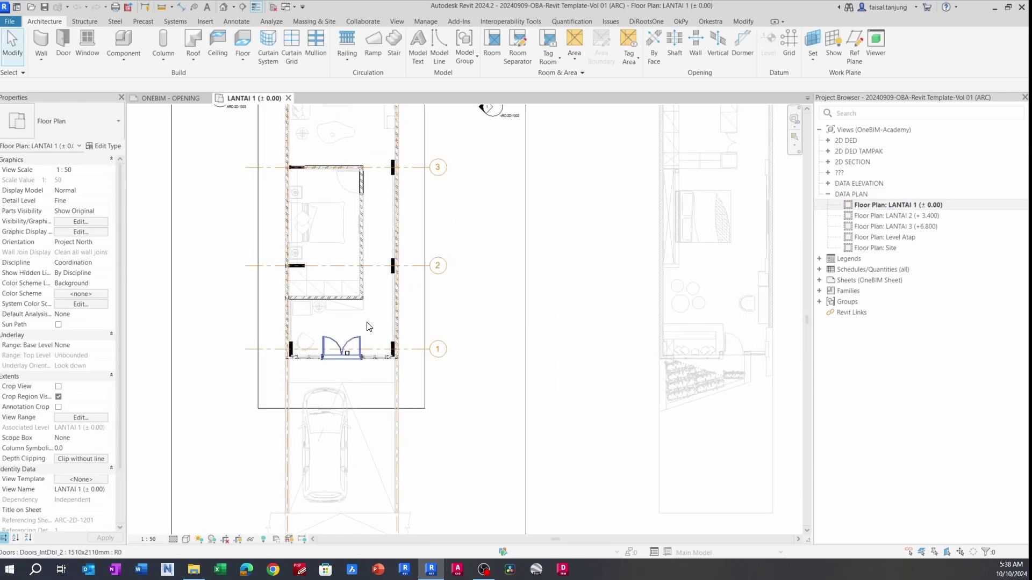
pyautogui.moveTo(369, 326); pyautogui.dragTo(372, 358, button='middle')
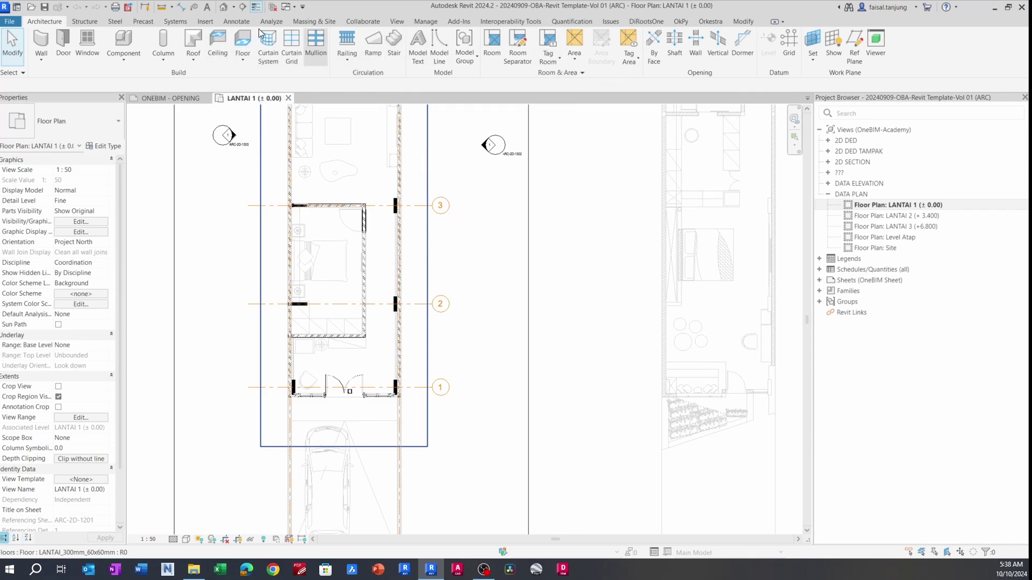
pyautogui.click(215, 21)
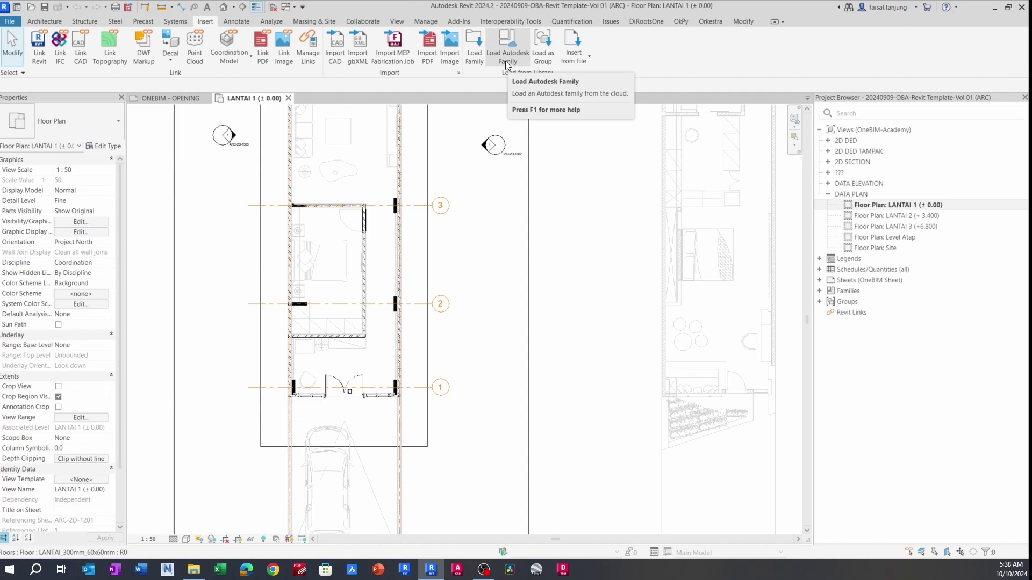
pyautogui.scroll(3, 346, 232)
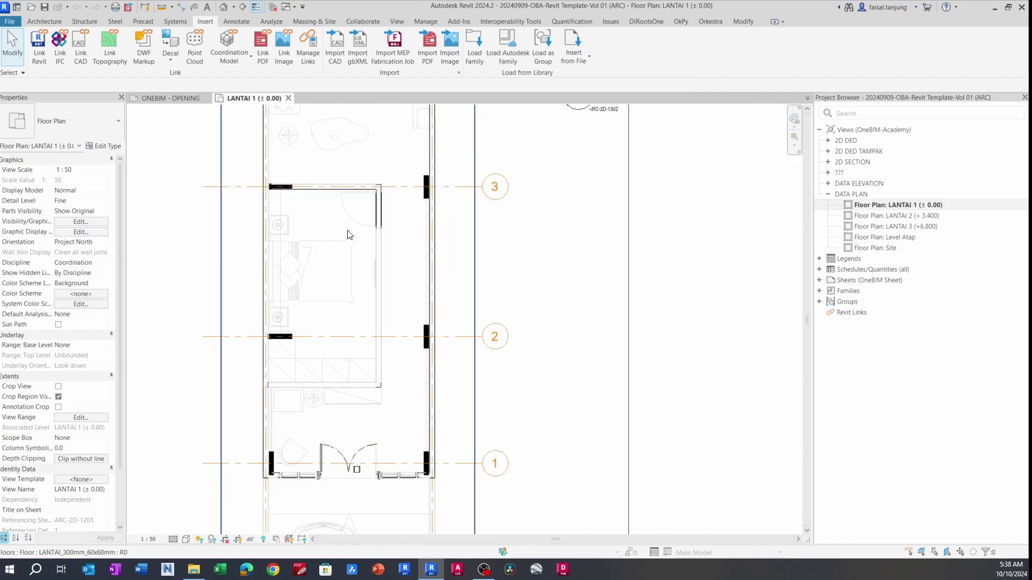
pyautogui.moveTo(343, 183); pyautogui.dragTo(342, 201, button='middle')
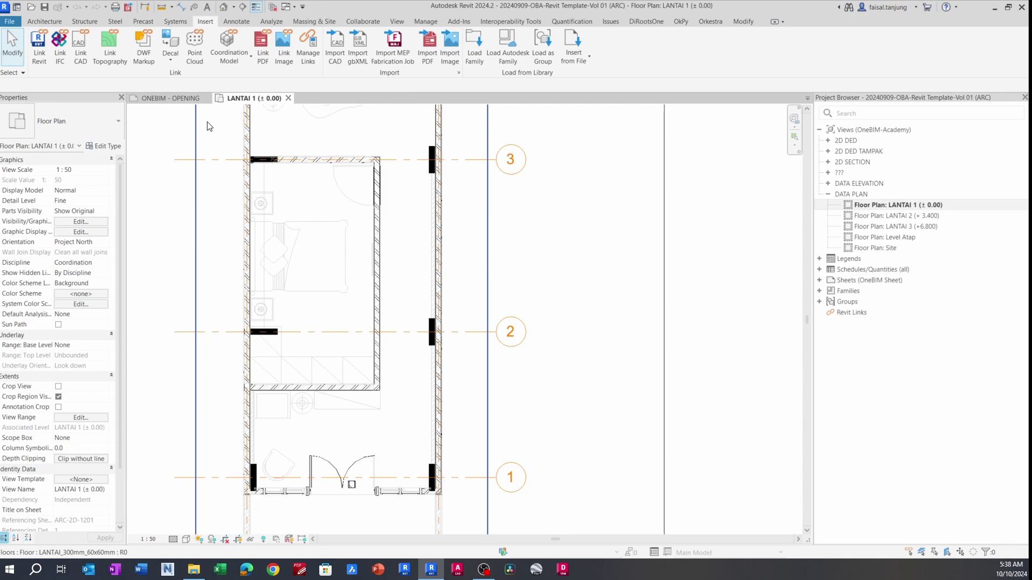
# - Place a Doors_IntSgl_2 910x2110mm door in the bedroom wall against the corner at grid 3, swinging into the room
pyautogui.click(44, 21)
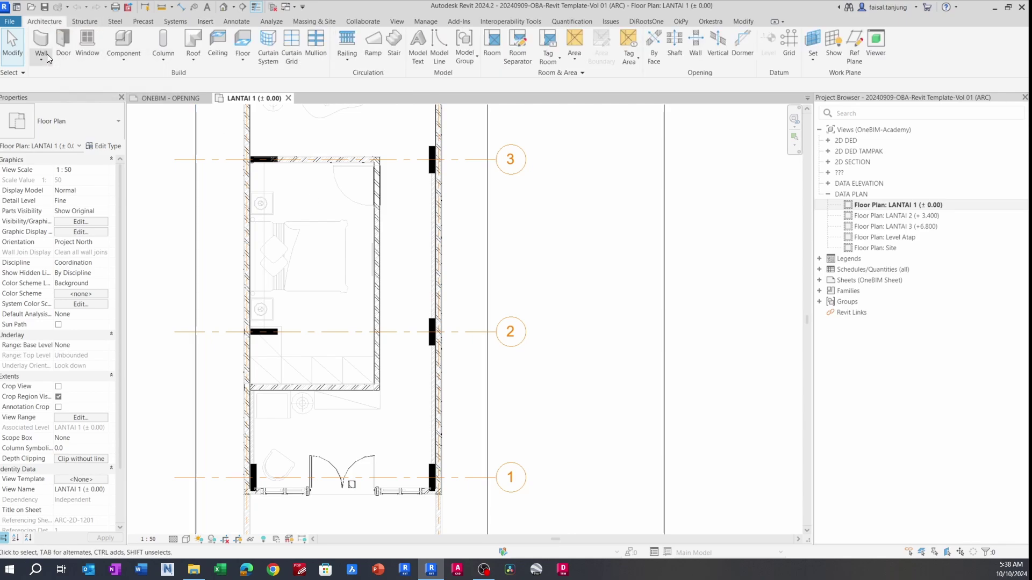
pyautogui.click(43, 59)
pyautogui.click(63, 43)
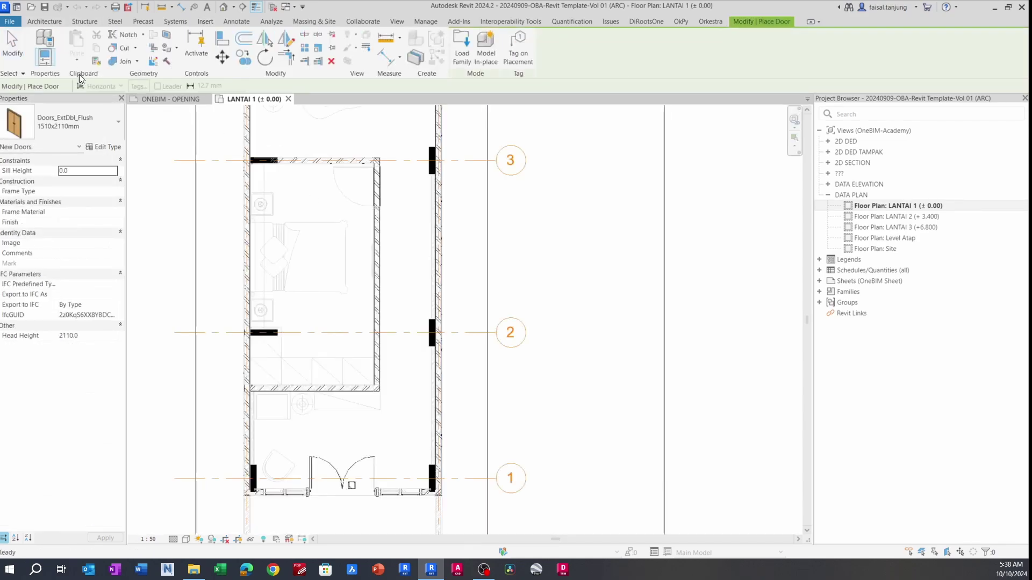
pyautogui.click(72, 117)
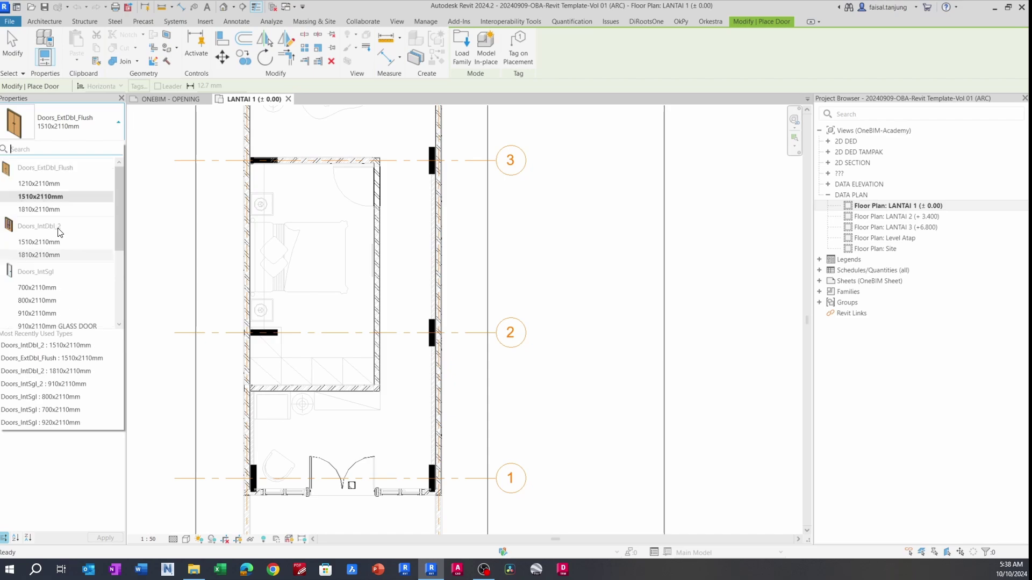
pyautogui.scroll(-3, 59, 232)
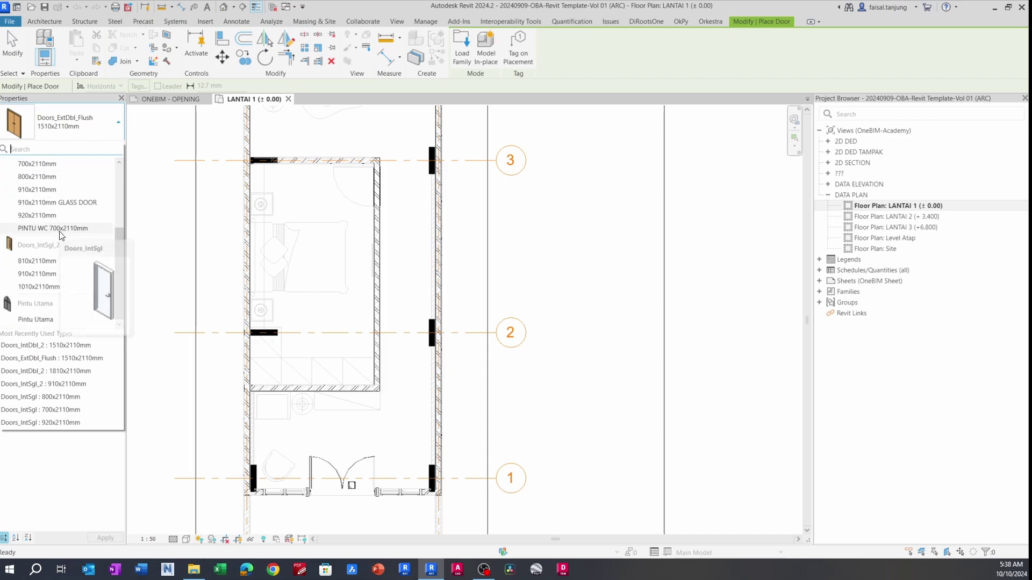
pyautogui.click(52, 275)
pyautogui.moveTo(332, 241); pyautogui.dragTo(314, 258, button='middle')
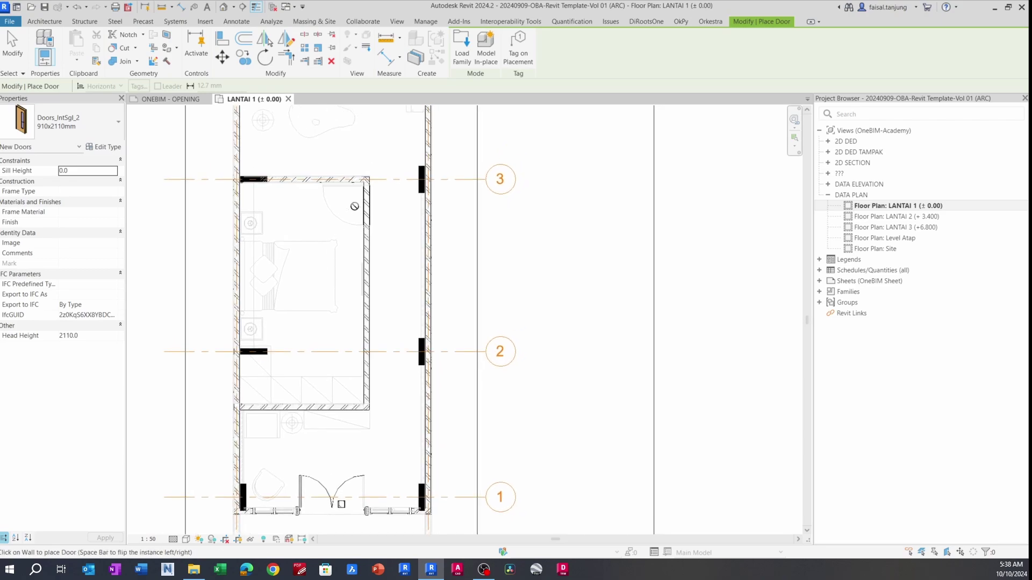
pyautogui.scroll(1, 333, 199)
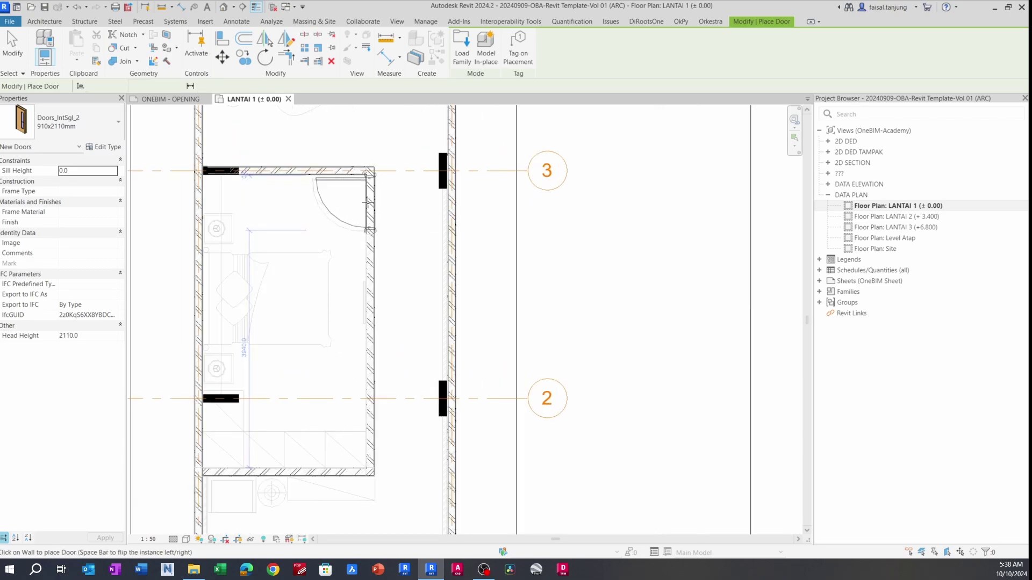
pyautogui.click(367, 202)
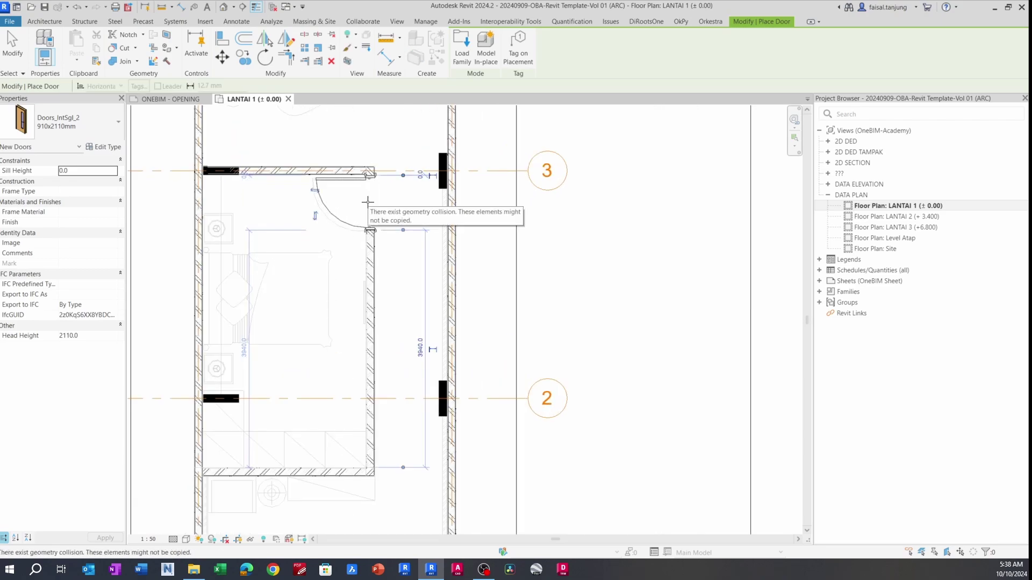
pyautogui.press('Escape')
pyautogui.press('Escape')
# - Move the bedroom door along its wall to about 75 mm from the corner at grid 3
pyautogui.scroll(4, 369, 168)
pyautogui.click(348, 204)
pyautogui.moveTo(355, 218); pyautogui.dragTo(384, 219, button='middle')
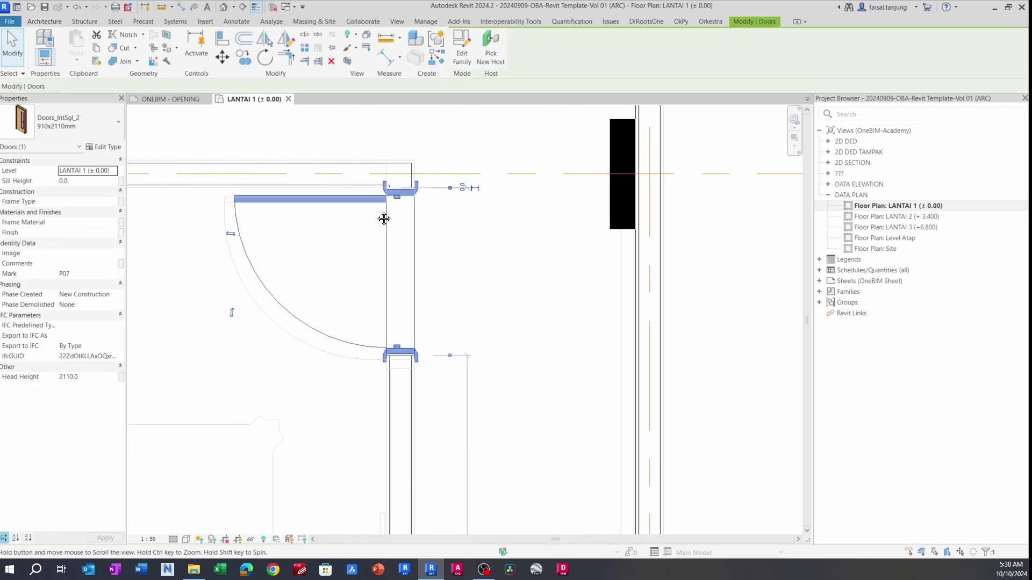
pyautogui.moveTo(377, 198); pyautogui.dragTo(375, 211)
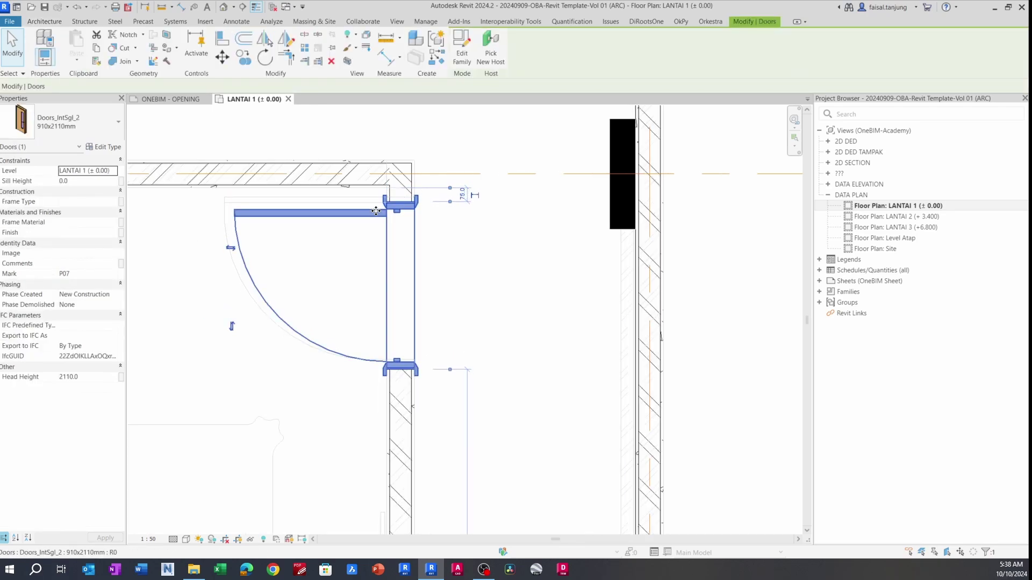
pyautogui.scroll(1, 375, 210)
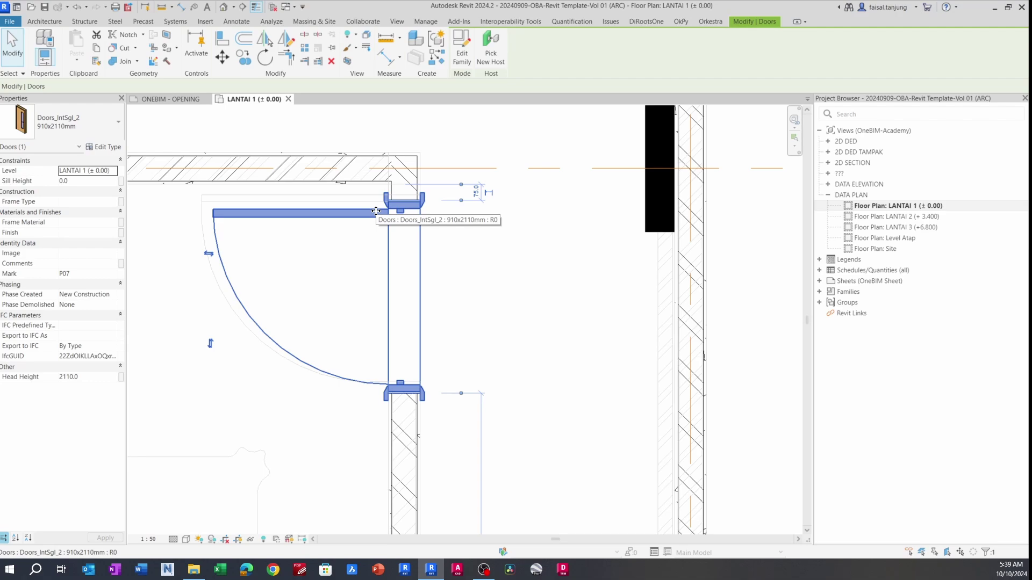
pyautogui.press('Escape')
# - Change the type of the bedroom door near grid 3 to Doors_IntSgl 700x2110mm
pyautogui.scroll(-12, 366, 226)
pyautogui.scroll(2, 346, 309)
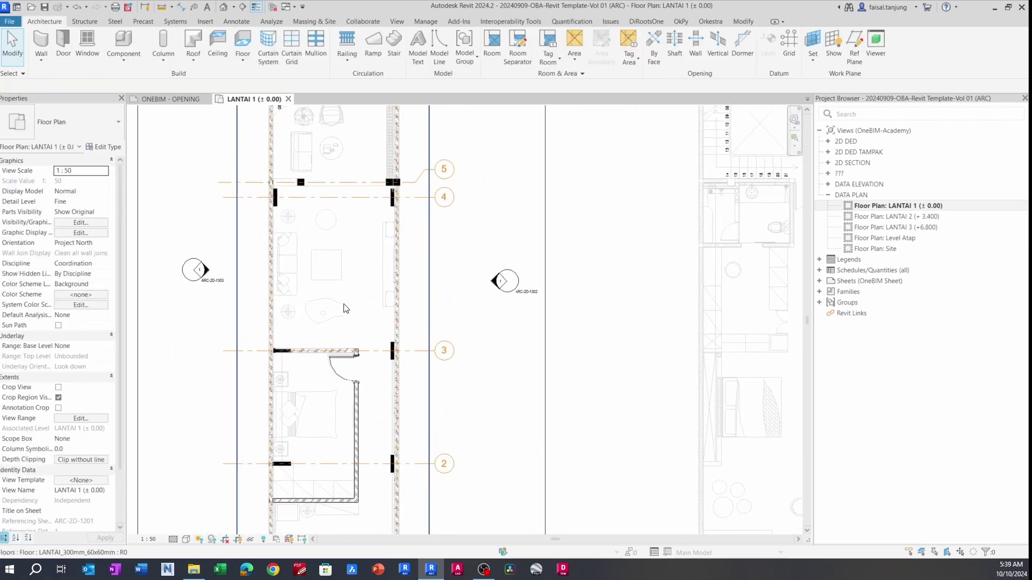
pyautogui.moveTo(363, 320)
pyautogui.mouseDown(button='middle')
pyautogui.moveTo(421, 460)
pyautogui.moveTo(382, 322)
pyautogui.mouseUp(button='middle')
pyautogui.click(360, 379)
pyautogui.moveTo(359, 379); pyautogui.dragTo(345, 487, button='middle')
pyautogui.moveTo(384, 259); pyautogui.dragTo(390, 314, button='middle')
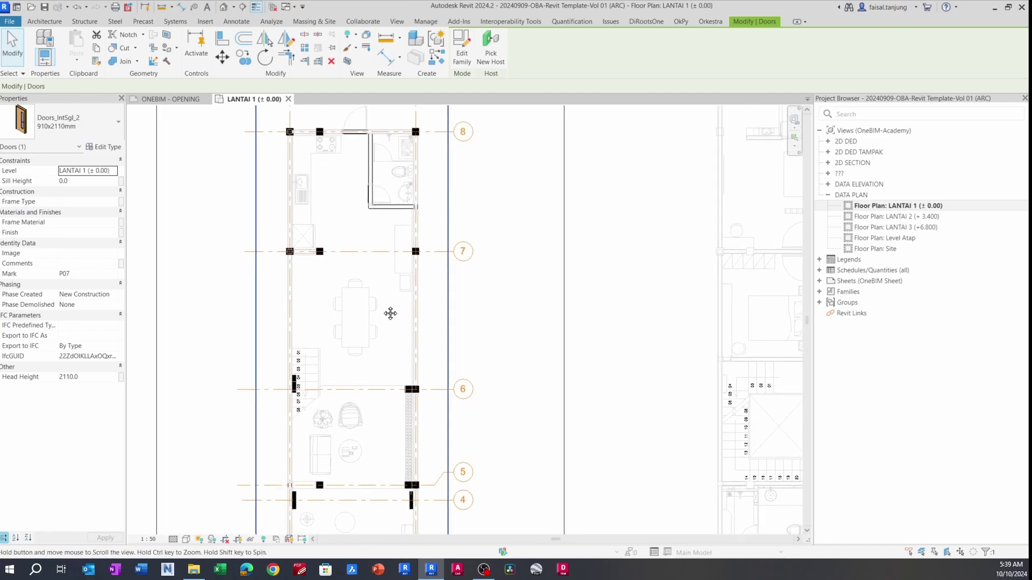
pyautogui.scroll(6, 367, 184)
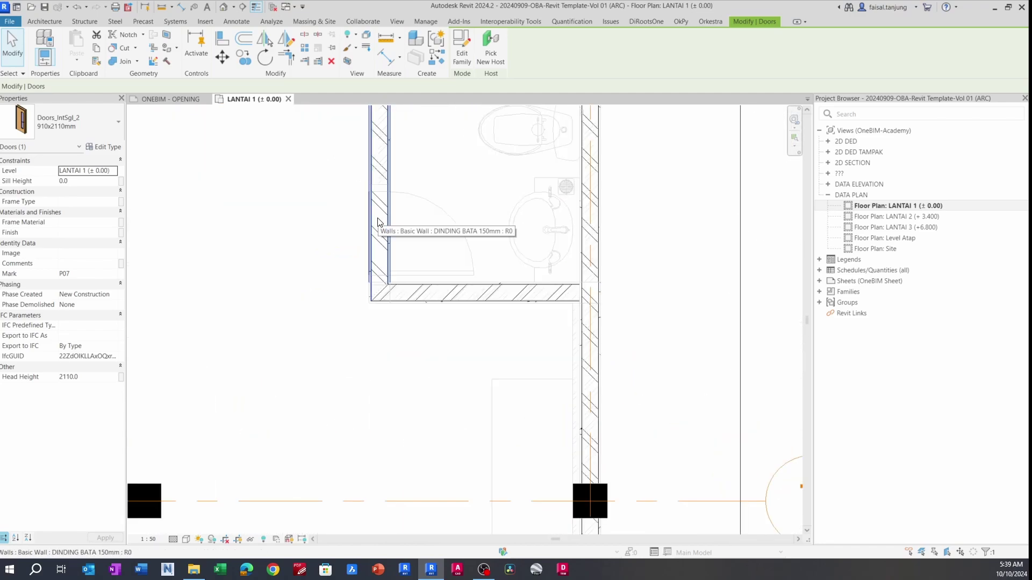
pyautogui.scroll(-7, 378, 222)
pyautogui.moveTo(363, 324); pyautogui.dragTo(364, 219, button='middle')
pyautogui.scroll(2, 373, 446)
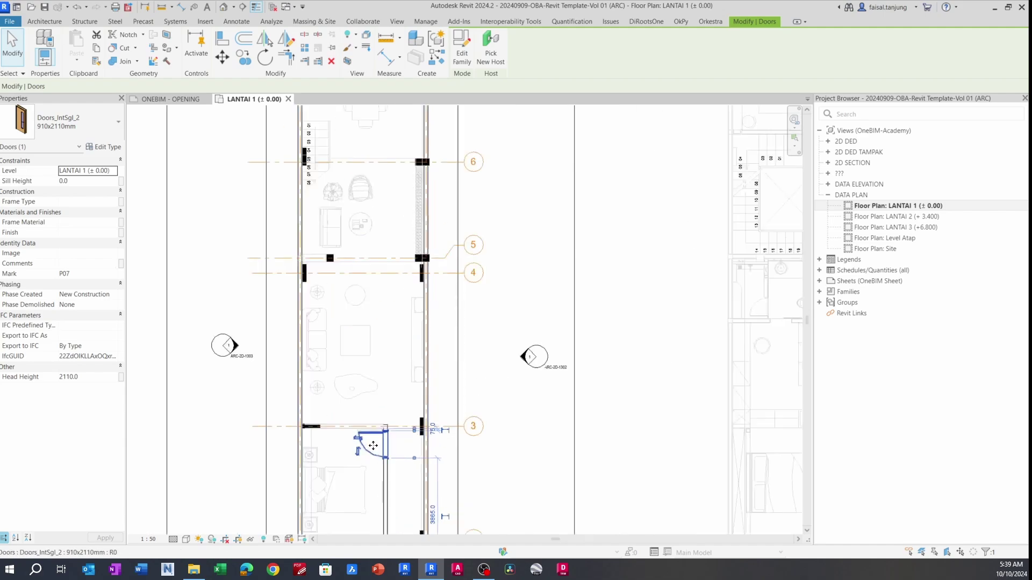
pyautogui.scroll(1, 373, 446)
pyautogui.click(82, 129)
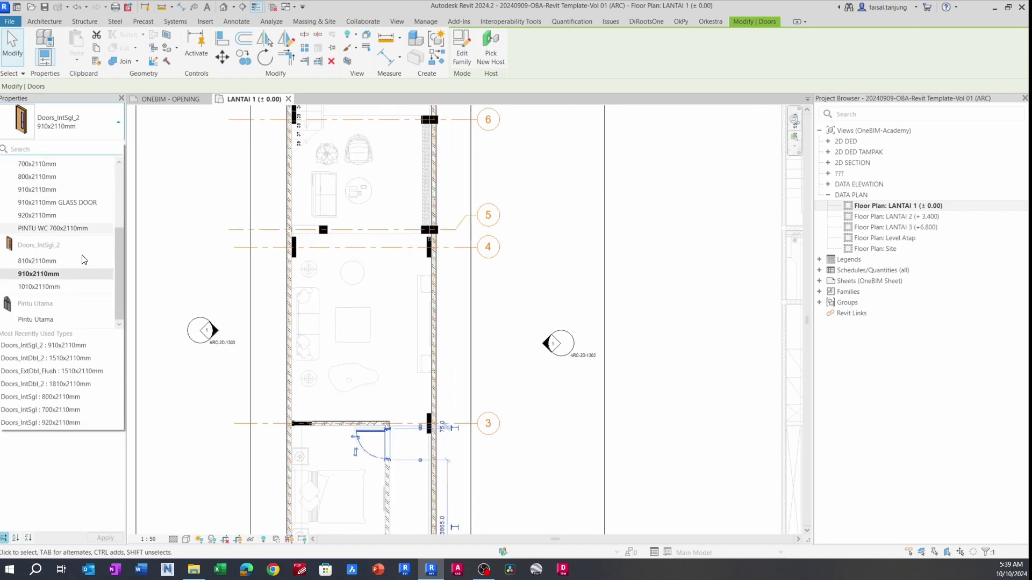
pyautogui.scroll(3, 83, 259)
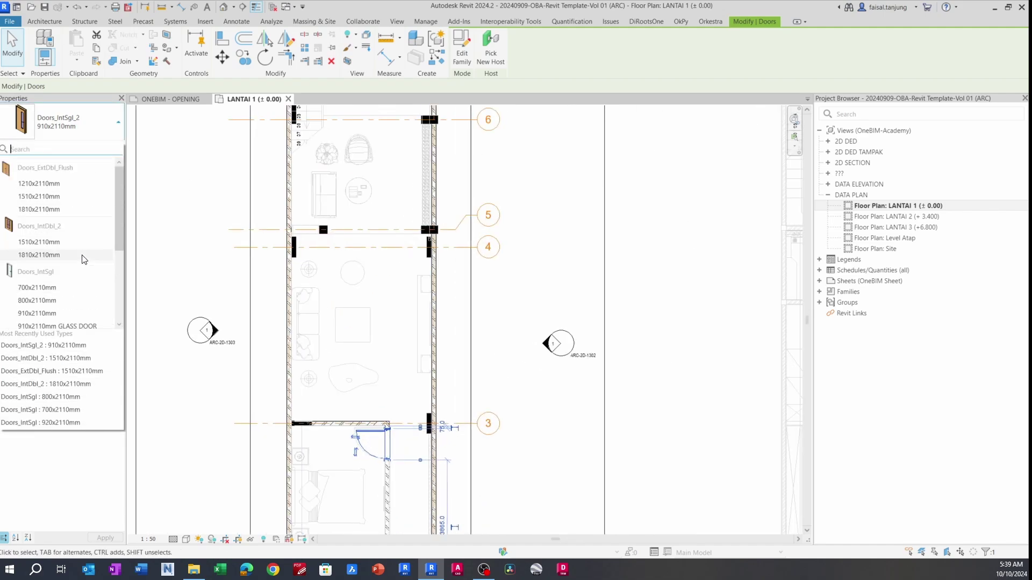
pyautogui.click(60, 290)
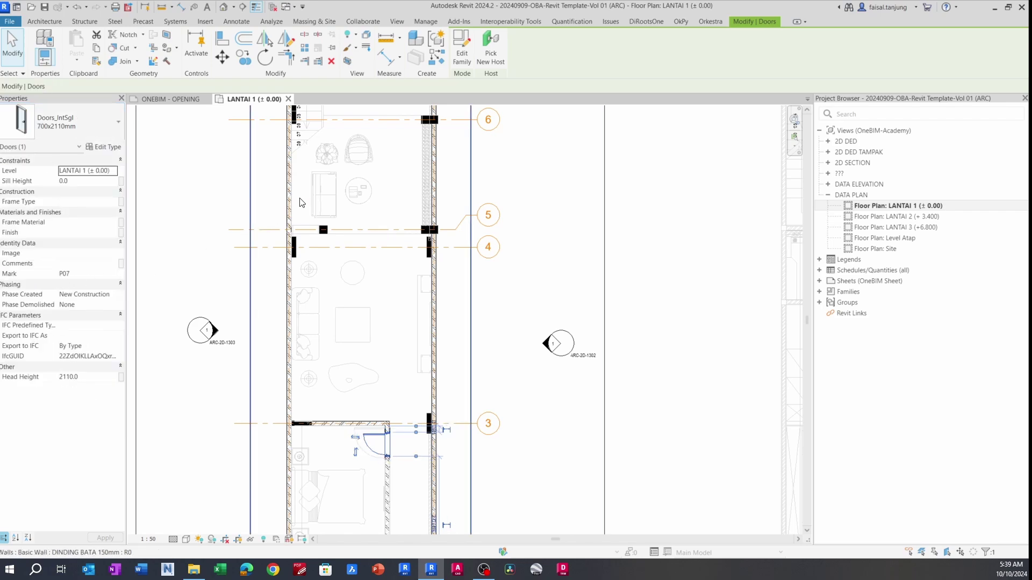
pyautogui.moveTo(369, 121); pyautogui.dragTo(298, 341, button='middle')
pyautogui.moveTo(314, 141); pyautogui.dragTo(302, 239, button='middle')
pyautogui.scroll(1, 302, 239)
pyautogui.scroll(5, 301, 237)
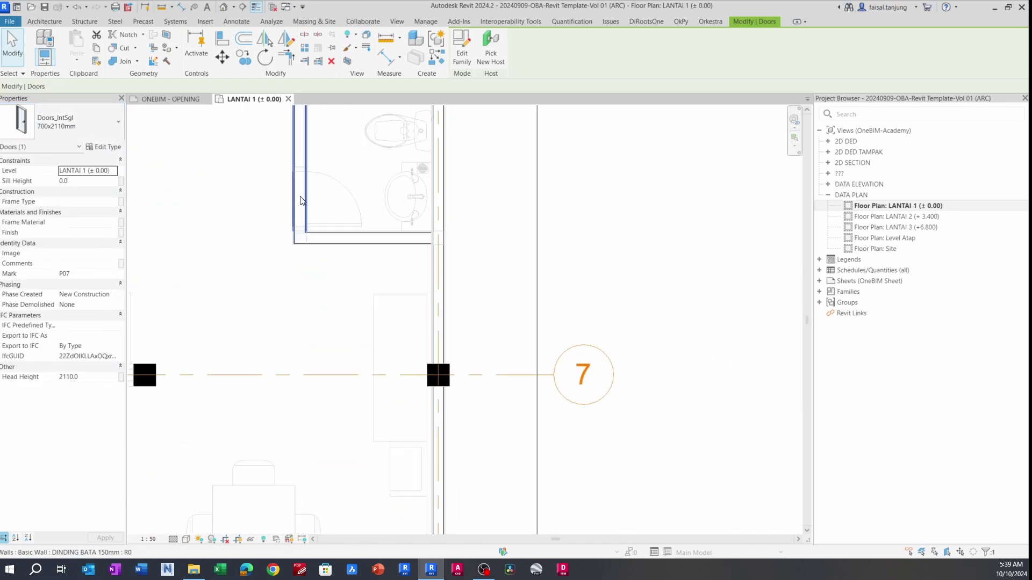
pyautogui.click(304, 220)
pyautogui.press('Escape')
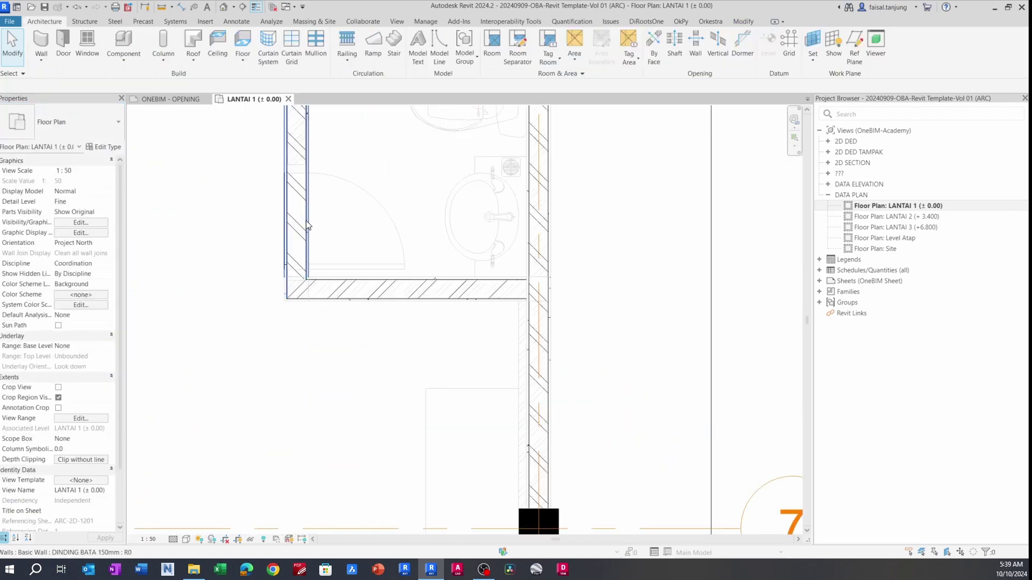
pyautogui.press('d')
pyautogui.press('r')
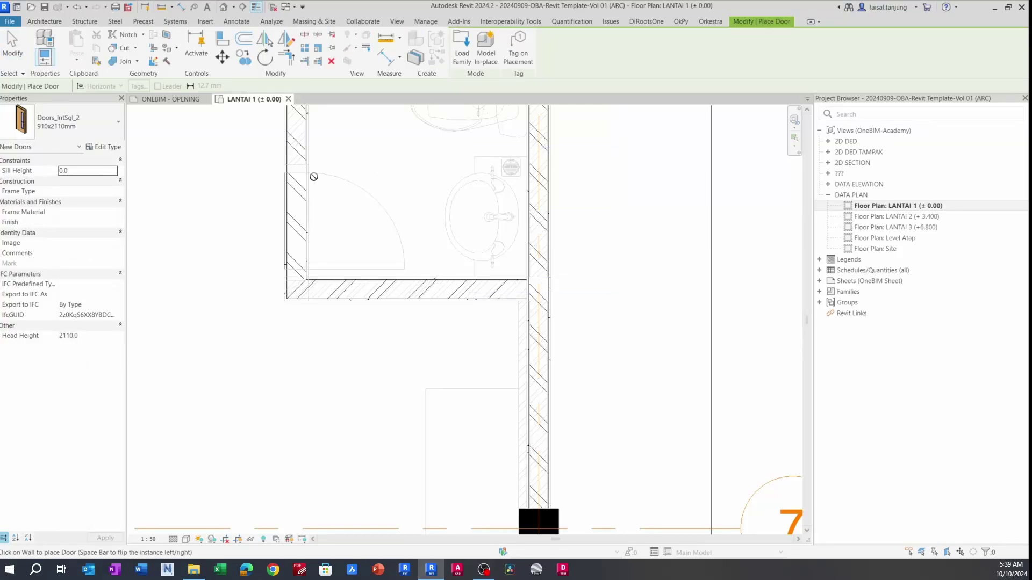
pyautogui.moveTo(314, 177); pyautogui.dragTo(288, 239, button='middle')
pyautogui.press('Escape')
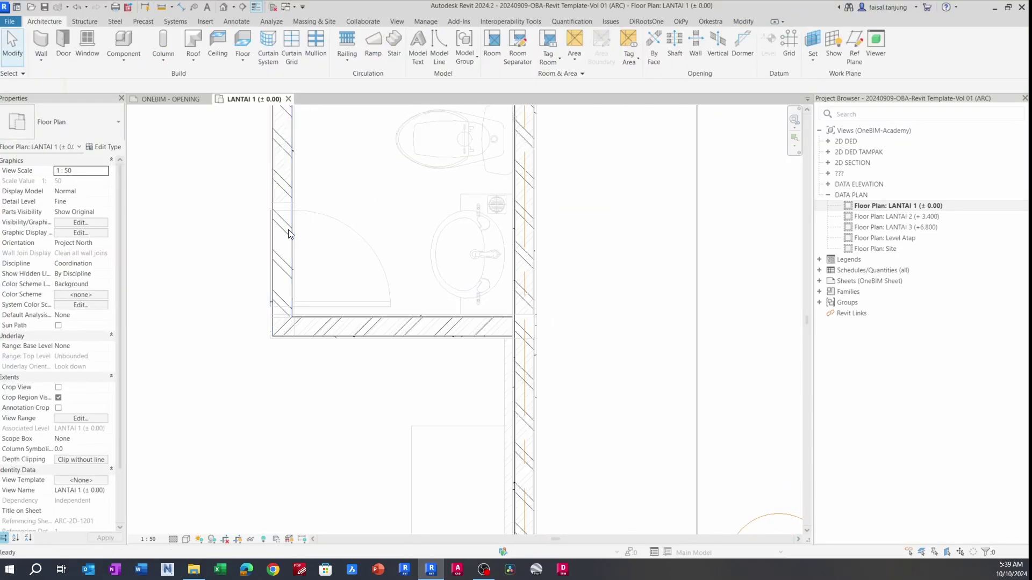
# - Place a Doors_IntSgl 700x2110mm door in the bathroom wall against its corner near grid 7, swinging into the bathroom
pyautogui.press('d')
pyautogui.press('r')
pyautogui.click(81, 133)
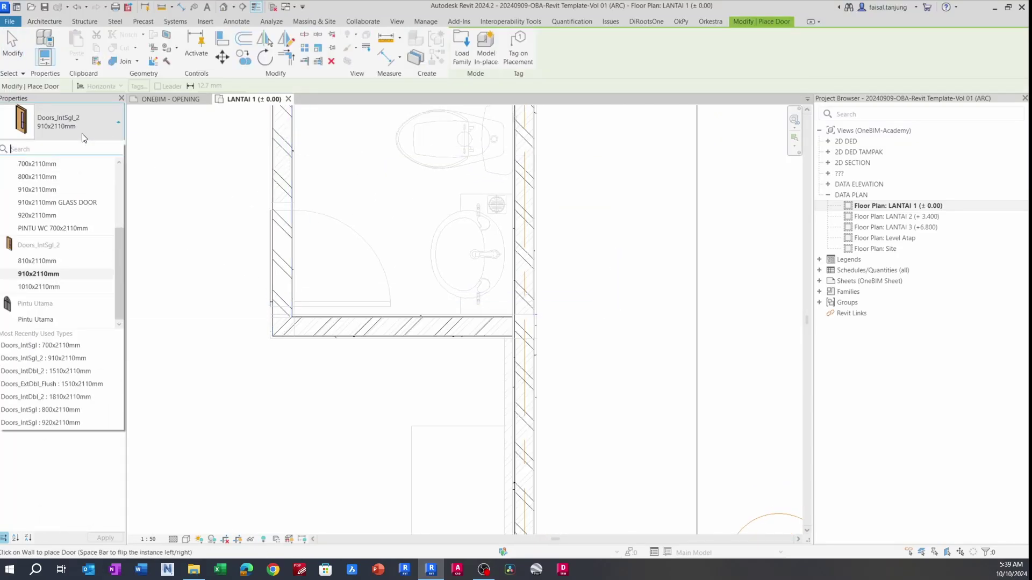
pyautogui.scroll(3, 76, 264)
pyautogui.click(63, 289)
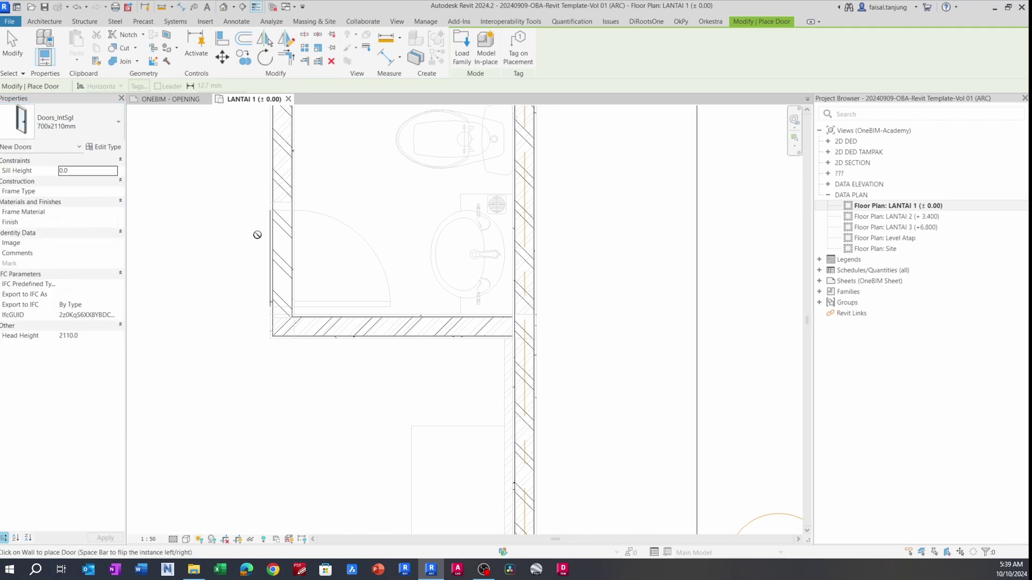
pyautogui.click(296, 258)
pyautogui.press('Escape')
pyautogui.press('Escape')
pyautogui.scroll(-2, 301, 249)
pyautogui.click(320, 236)
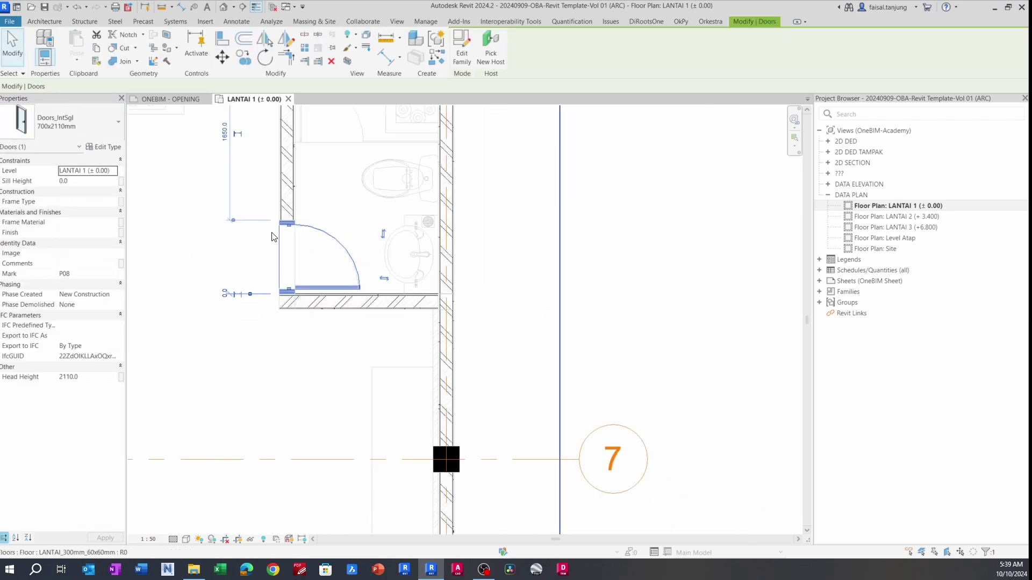
pyautogui.moveTo(271, 239); pyautogui.dragTo(307, 211, button='middle')
pyautogui.click(81, 130)
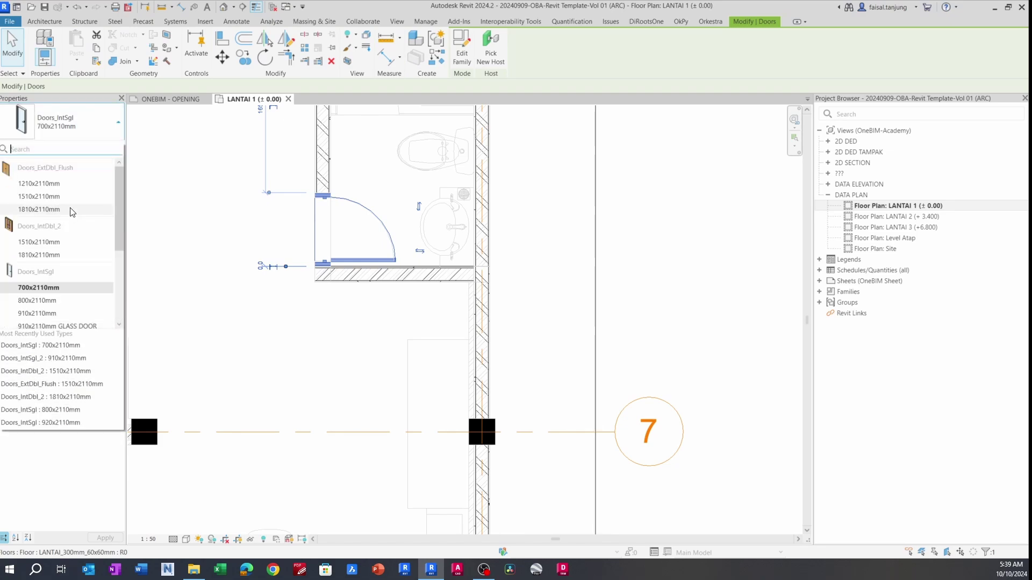
pyautogui.click(70, 204)
pyautogui.press('Escape')
# - Shift the bathroom door along its wall to 40 mm from the corner
pyautogui.scroll(2, 352, 239)
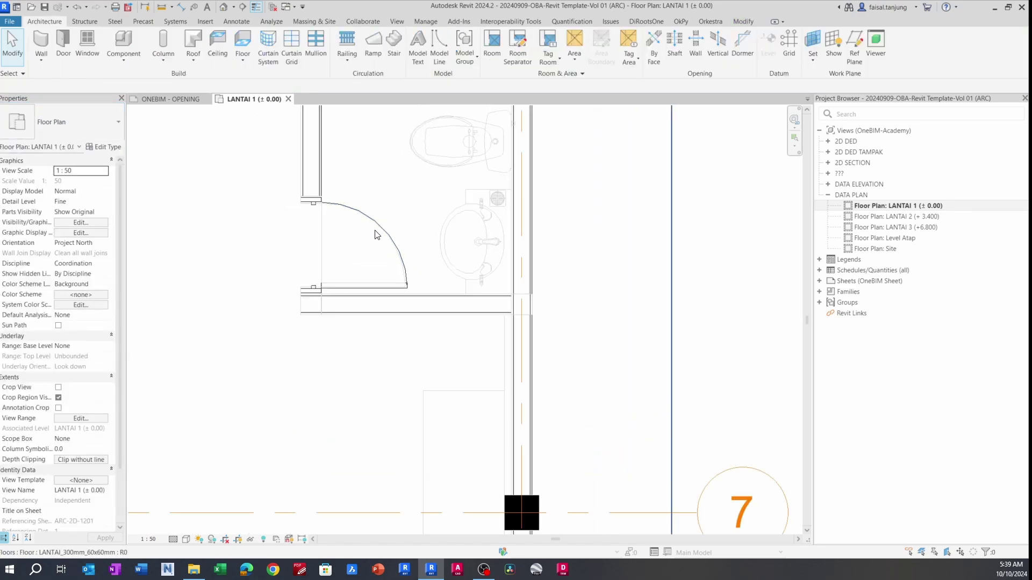
pyautogui.click(381, 232)
pyautogui.press('Up')
pyautogui.press('Up')
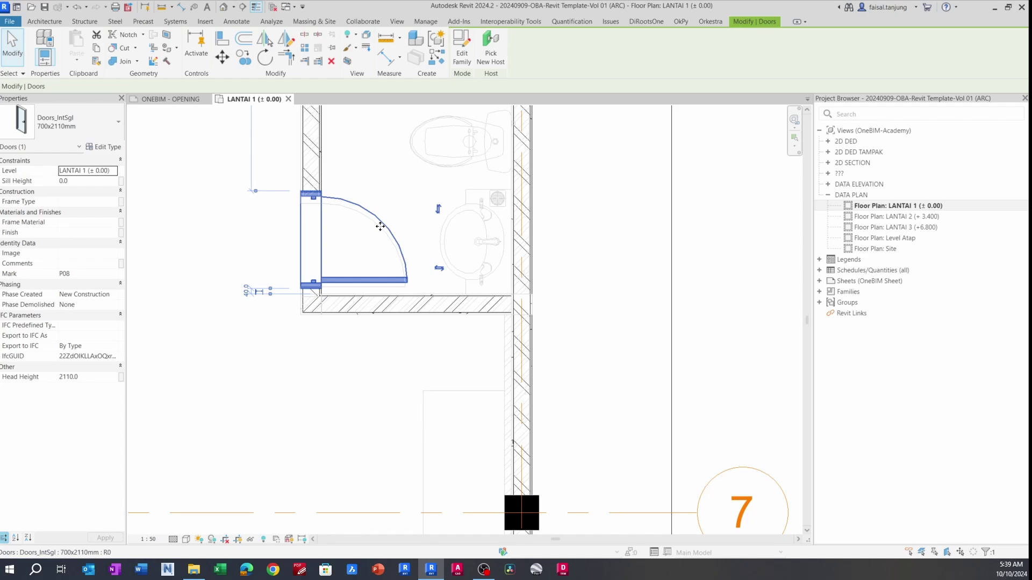
pyautogui.press('Escape')
# - Close the ONEBIM - OPENING view and open the default 3D view of the house
pyautogui.click(207, 98)
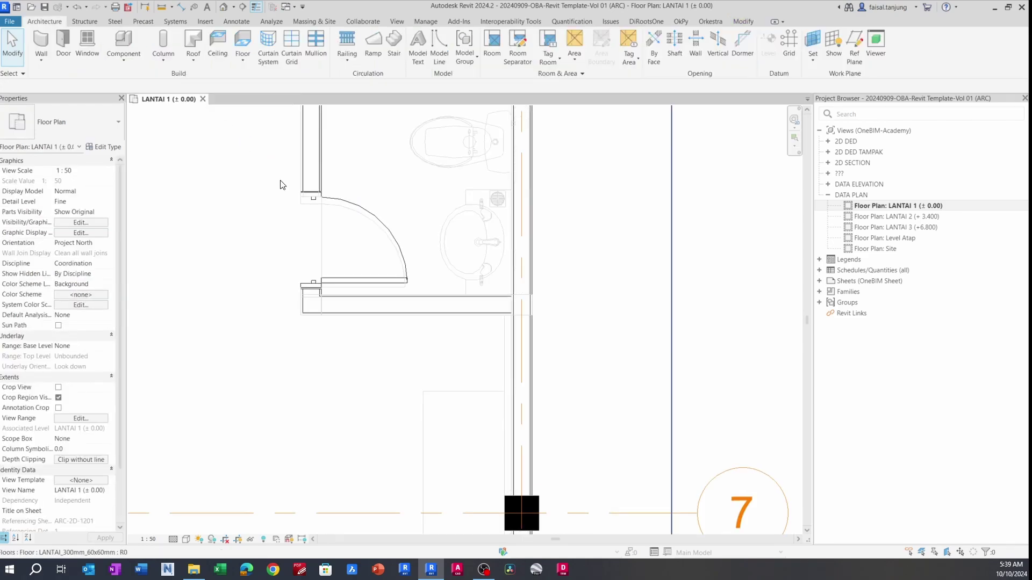
pyautogui.press('3')
pyautogui.press('d')
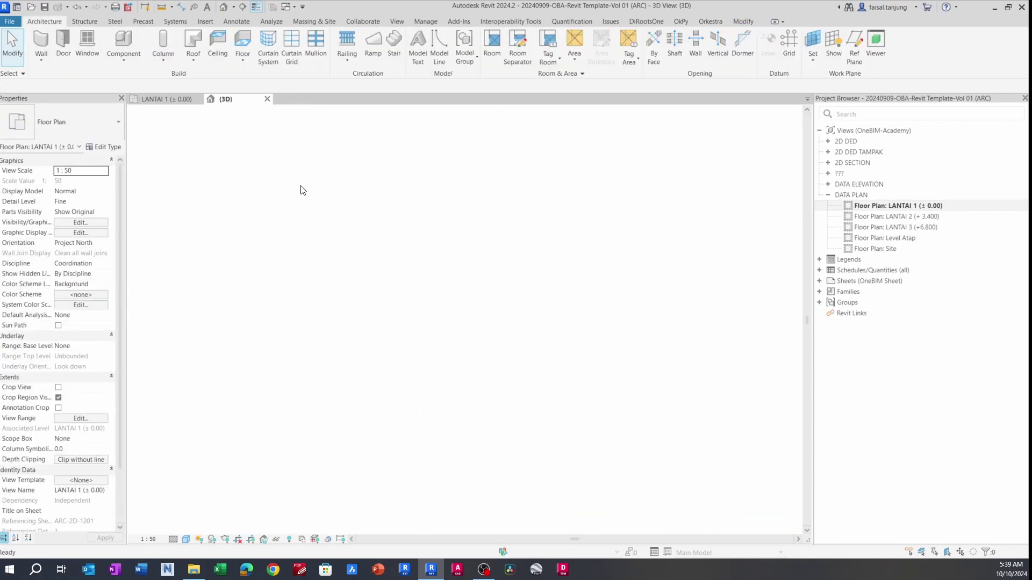
pyautogui.scroll(-3, 300, 199)
pyautogui.keyDown('shift'); pyautogui.moveTo(419, 266); pyautogui.dragTo(388, 262, button='middle'); pyautogui.keyUp('shift')
# - Select the whole building and enclose it in a Selection Box in the 3D view
pyautogui.moveTo(266, 161); pyautogui.dragTo(479, 385)
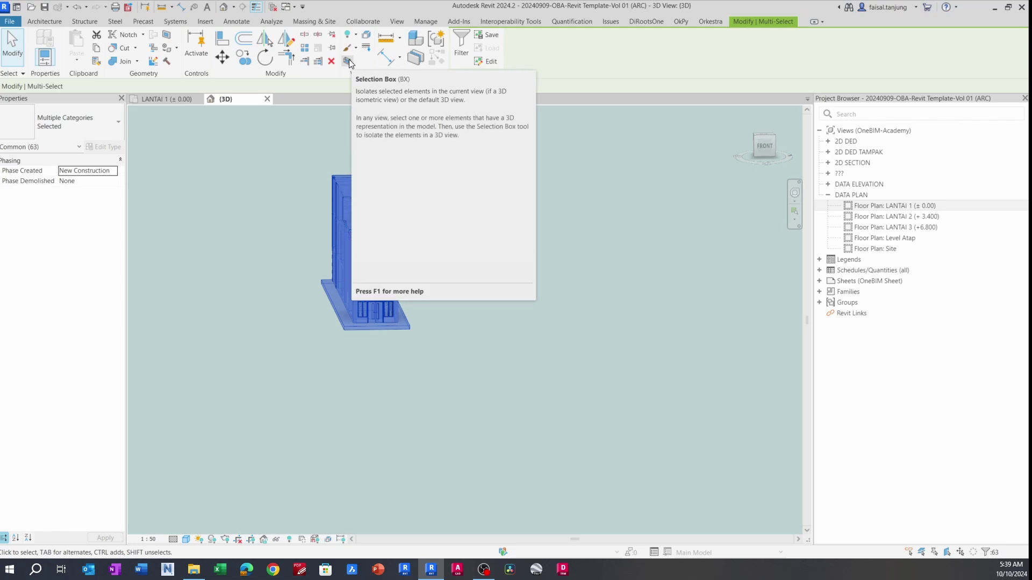
pyautogui.press('x')
pyautogui.scroll(-3, 465, 290)
pyautogui.press('Escape')
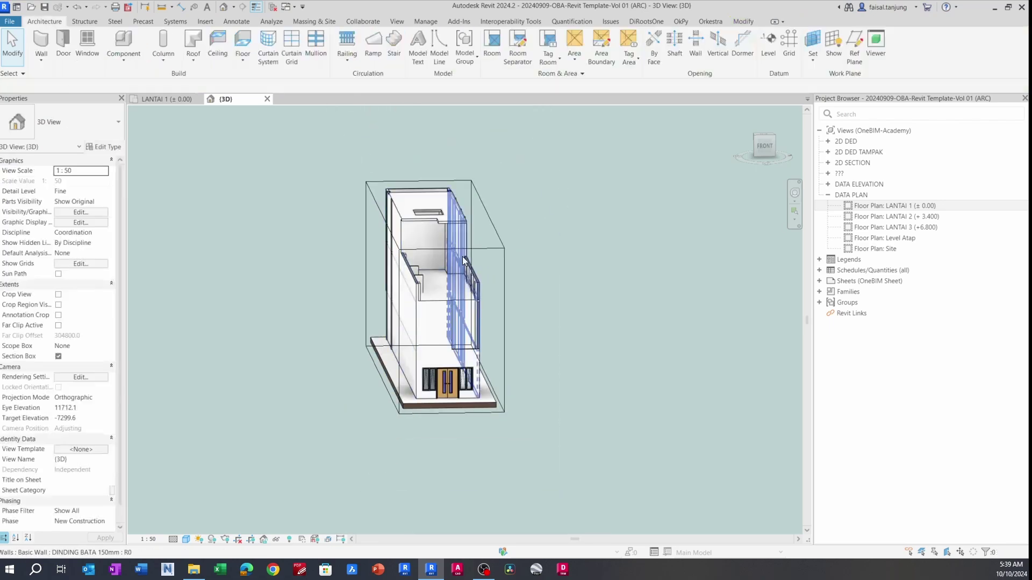
# - Lower the top of the 3D section box so it cuts through the ground-floor walls
pyautogui.click(500, 255)
pyautogui.keyDown('shift'); pyautogui.moveTo(497, 257); pyautogui.dragTo(427, 220, button='middle'); pyautogui.keyUp('shift')
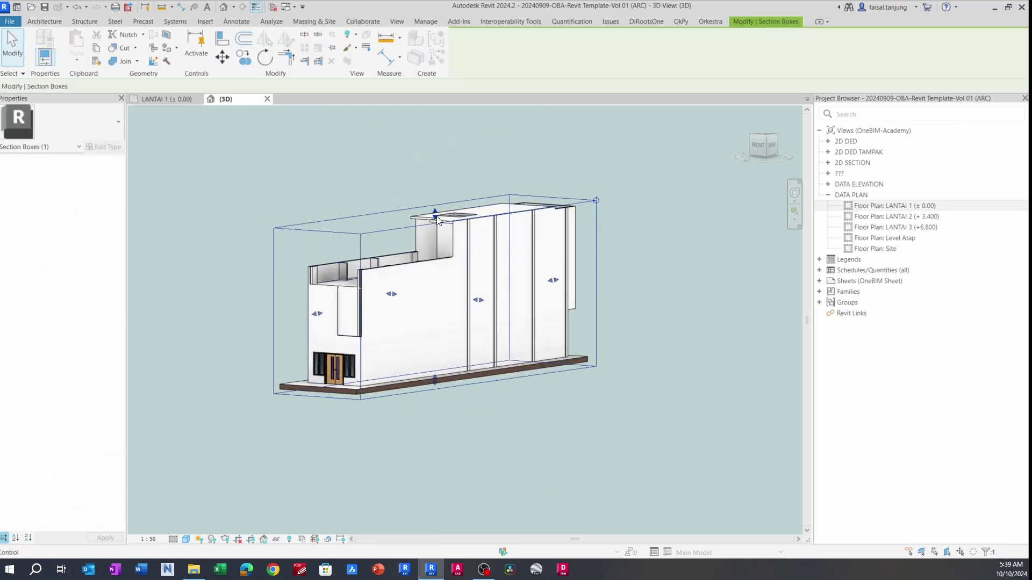
pyautogui.moveTo(435, 216); pyautogui.dragTo(440, 349)
pyautogui.keyDown('shift'); pyautogui.moveTo(441, 349); pyautogui.dragTo(444, 383, button='middle'); pyautogui.keyUp('shift')
pyautogui.press('Escape')
pyautogui.scroll(2, 537, 305)
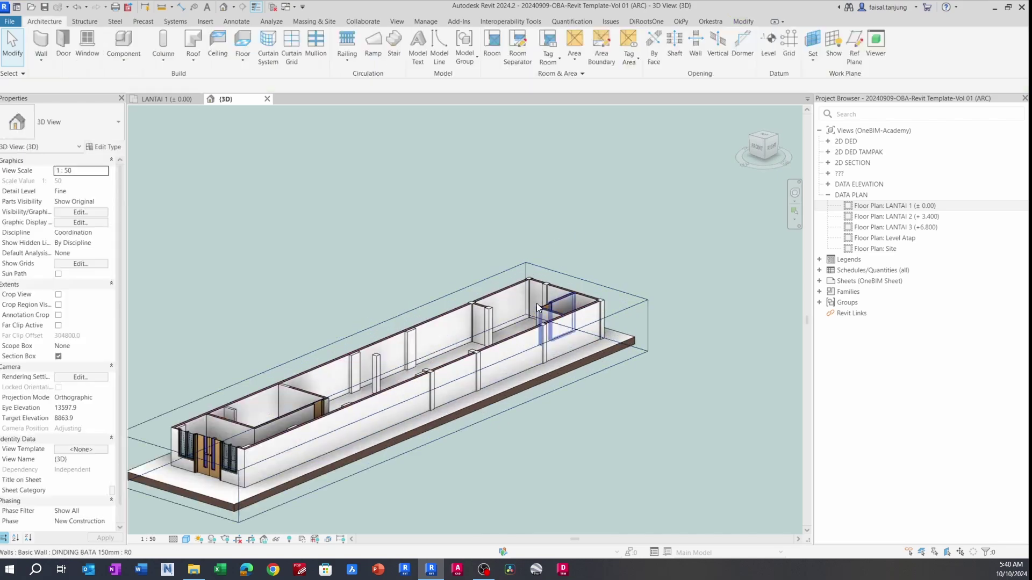
# - Examine the bathroom door and its gap to the wall corner in the cut 3D view
pyautogui.scroll(6, 536, 307)
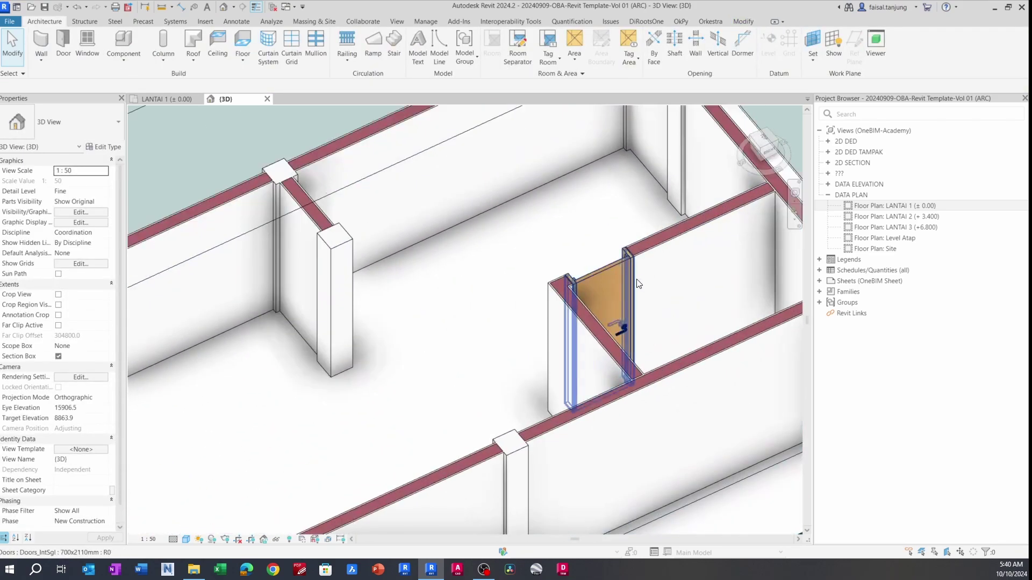
pyautogui.click(612, 263)
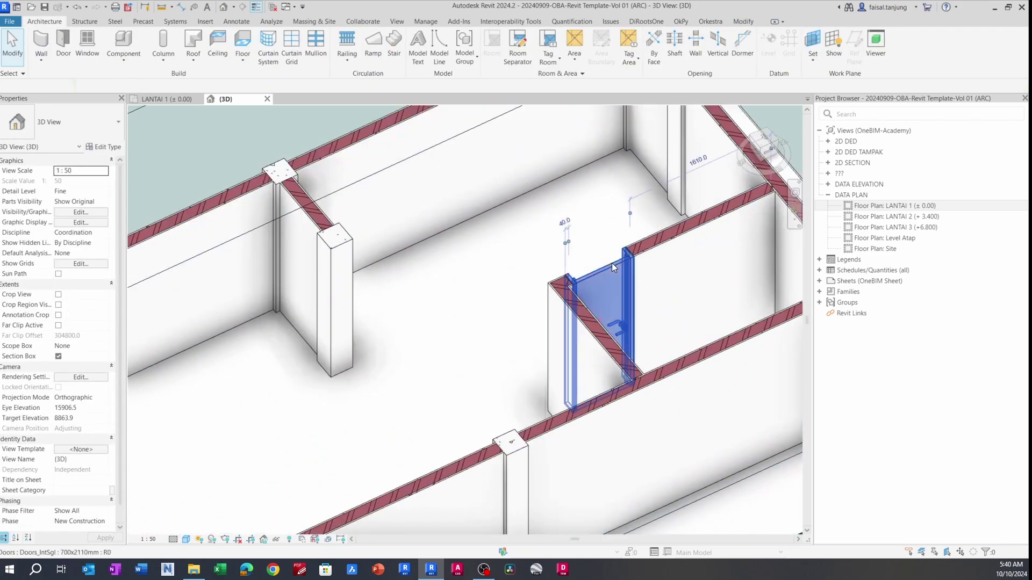
pyautogui.keyDown('shift'); pyautogui.moveTo(506, 392); pyautogui.dragTo(594, 352, button='middle'); pyautogui.keyUp('shift')
pyautogui.press('Escape')
pyautogui.scroll(3, 680, 305)
pyautogui.scroll(-3, 529, 290)
pyautogui.click(514, 298)
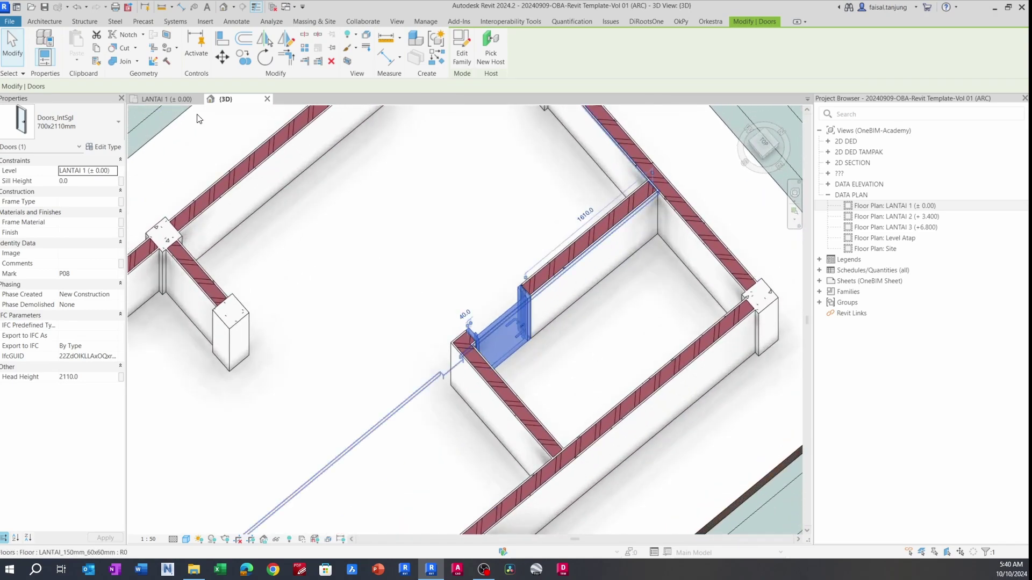
# - Return to the LANTAI 1 floor plan and check the bathroom door and the rooms down to grid 3
pyautogui.click(171, 99)
pyautogui.scroll(5, 327, 166)
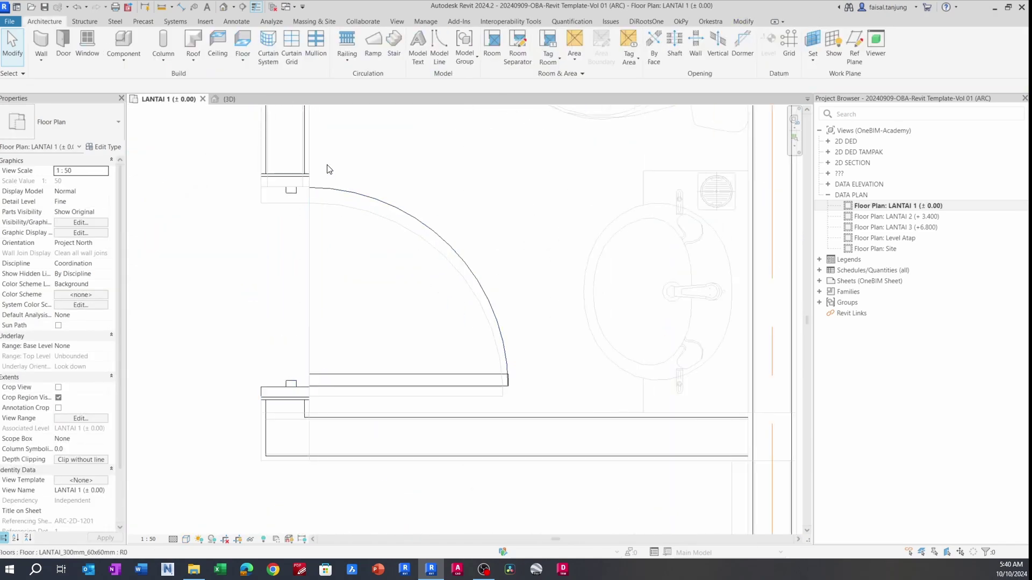
pyautogui.scroll(-8, 334, 164)
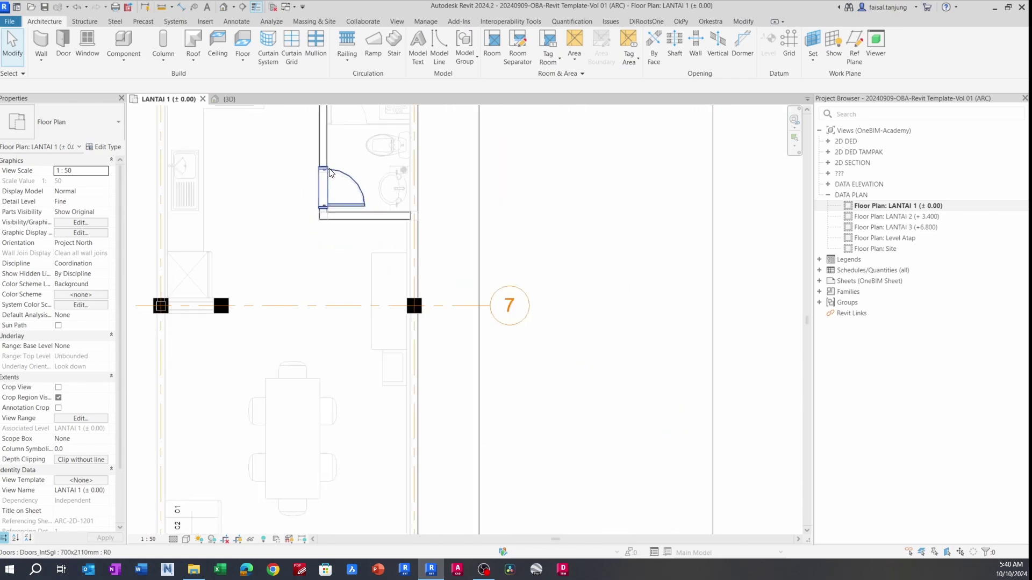
pyautogui.moveTo(301, 253); pyautogui.dragTo(334, 168, button='middle')
pyautogui.scroll(4, 337, 161)
pyautogui.scroll(-4, 337, 173)
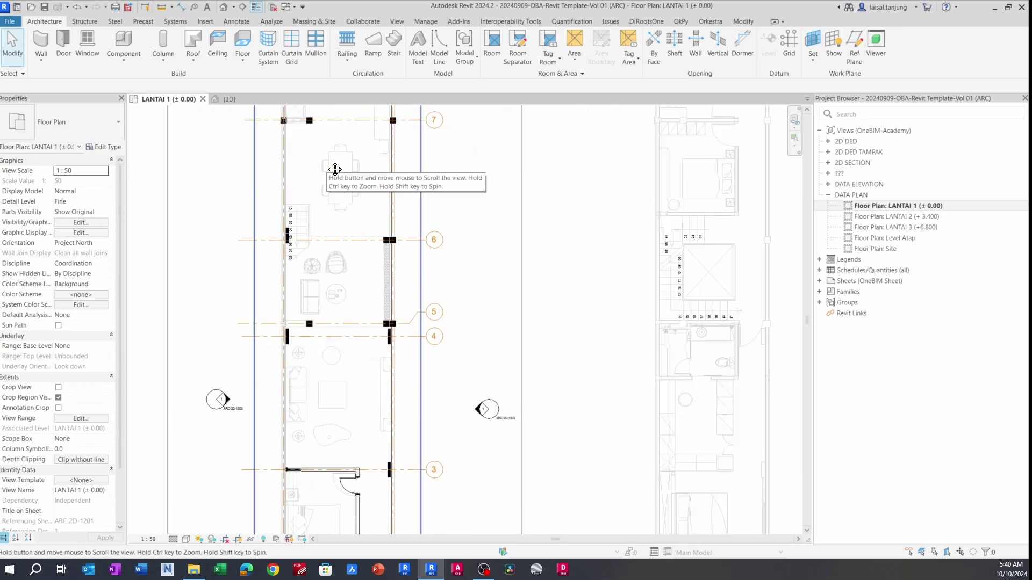
pyautogui.moveTo(350, 432); pyautogui.dragTo(350, 388, button='middle')
pyautogui.scroll(2, 350, 428)
pyautogui.click(355, 436)
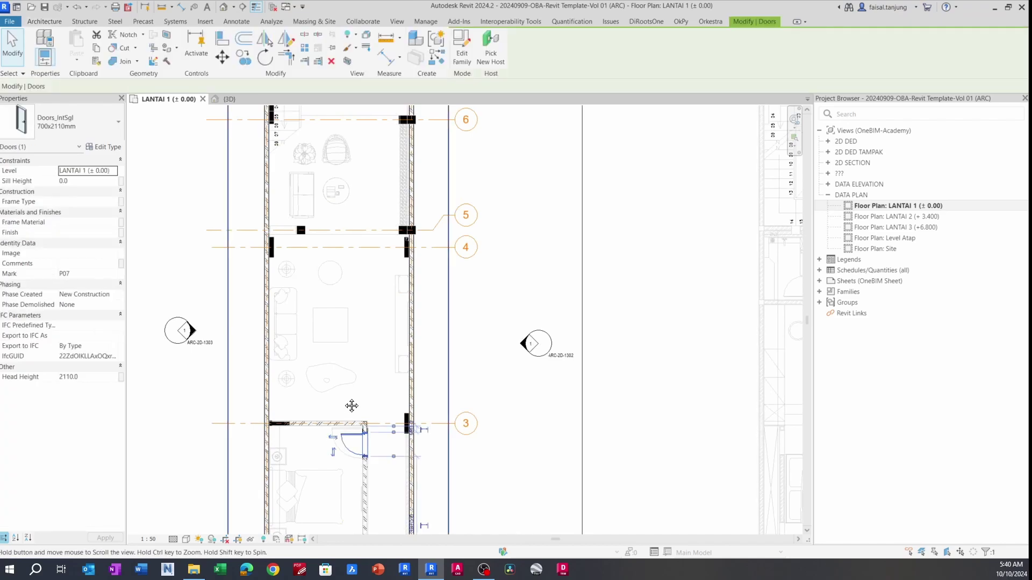
pyautogui.press('c')
pyautogui.press('s')
pyautogui.scroll(1, 346, 401)
pyautogui.scroll(-4, 345, 399)
pyautogui.moveTo(348, 312); pyautogui.dragTo(350, 322, button='middle')
pyautogui.press('Escape')
# - Change the type of the bedroom door near grid 3 to Doors_IntSgl_2 910x2110mm
pyautogui.scroll(4, 354, 449)
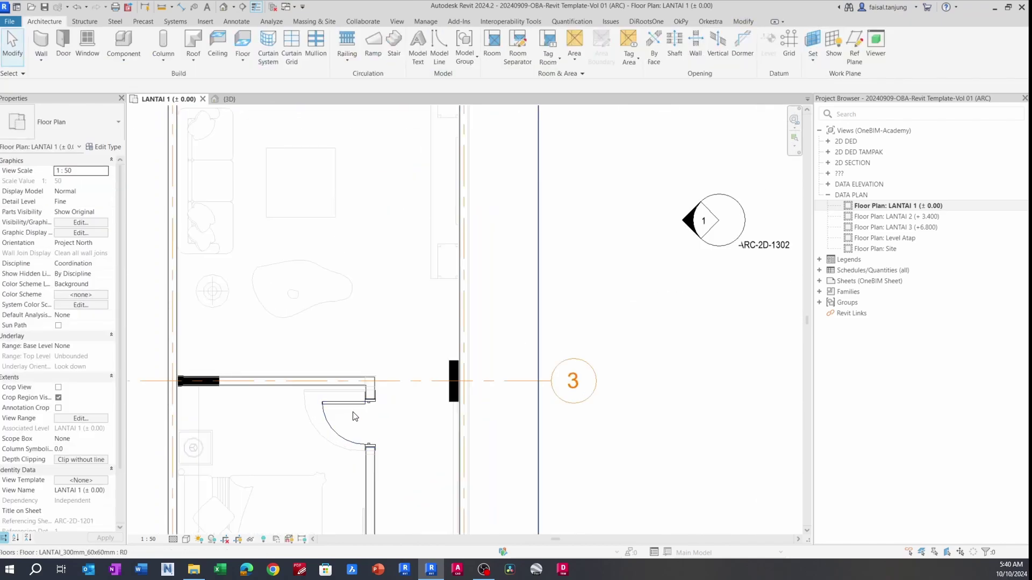
pyautogui.click(351, 403)
pyautogui.click(89, 122)
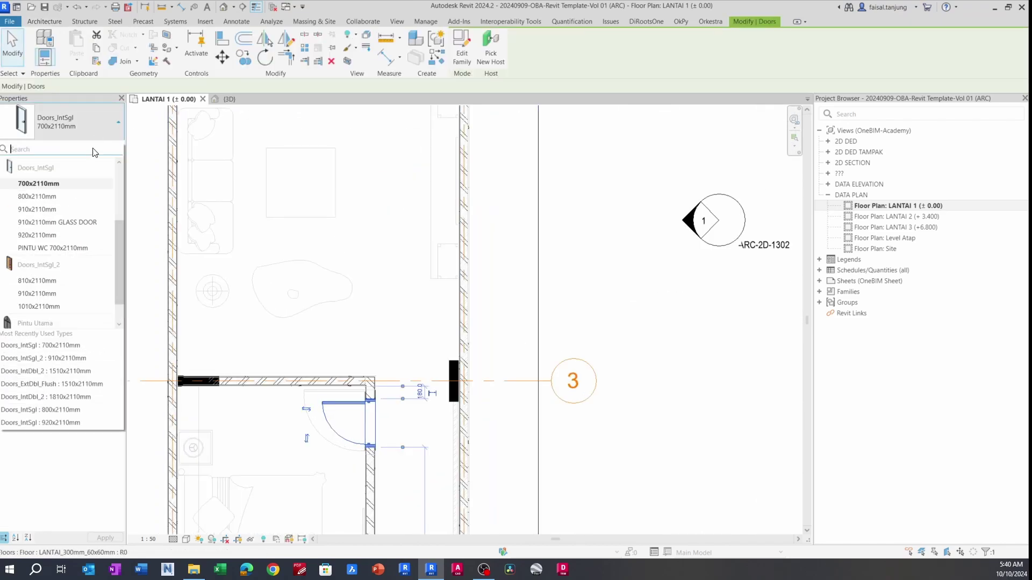
pyautogui.click(62, 295)
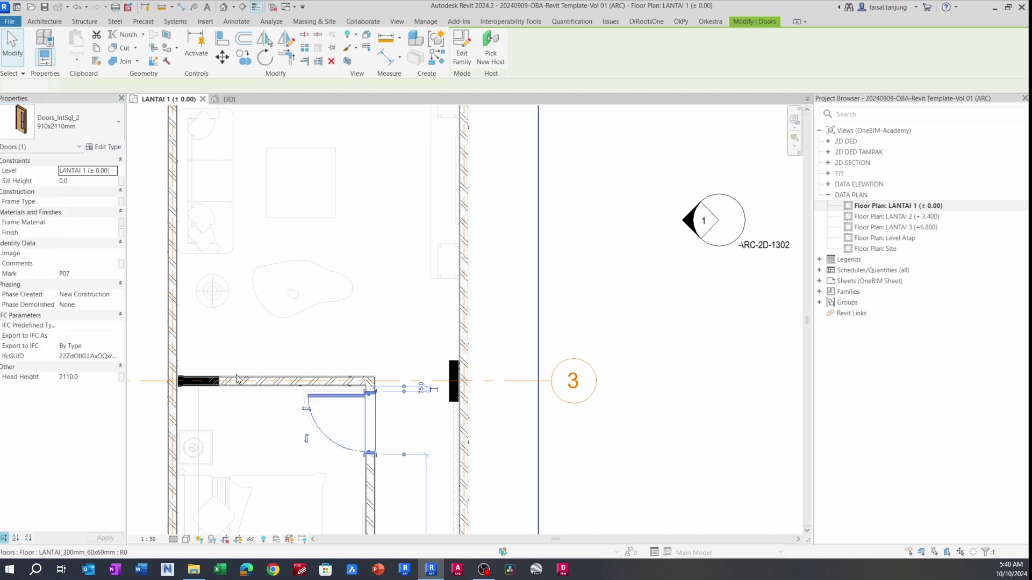
pyautogui.moveTo(237, 325); pyautogui.dragTo(220, 268, button='middle')
pyautogui.press('Escape')
# - Place a Doors_IntSgl_2 910x2110mm door in the grid 8 wall between the stove and the bathroom wall, swinging outward
pyautogui.press('d')
pyautogui.press('r')
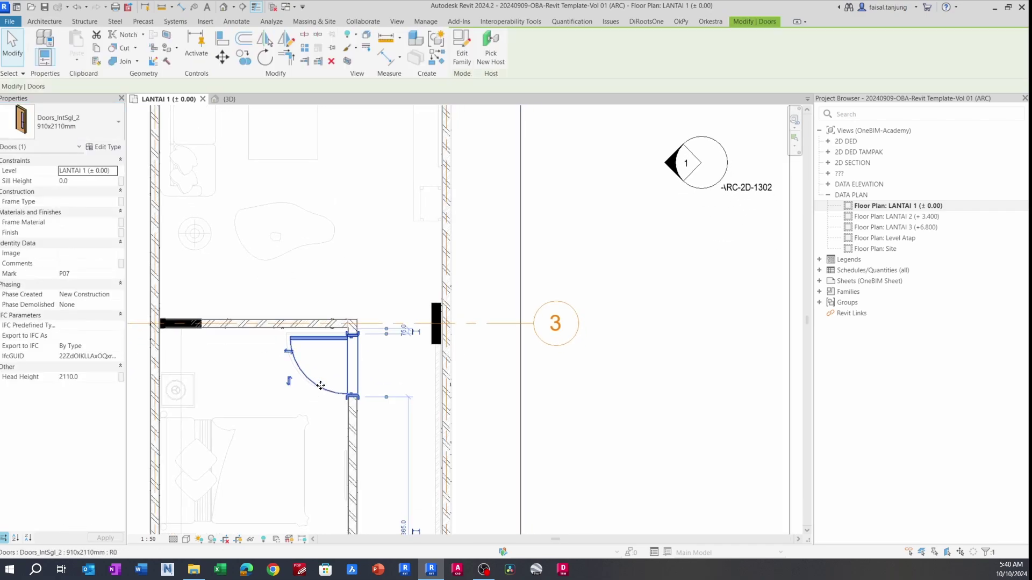
pyautogui.scroll(-5, 309, 248)
pyautogui.moveTo(307, 181); pyautogui.dragTo(334, 329, button='middle')
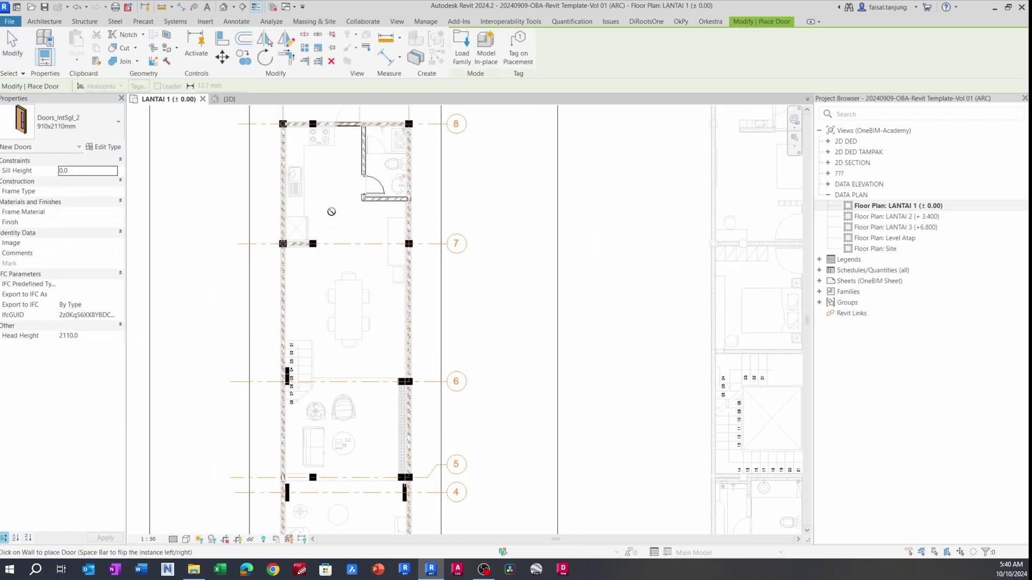
pyautogui.moveTo(332, 211); pyautogui.dragTo(337, 269, button='middle')
pyautogui.scroll(4, 343, 181)
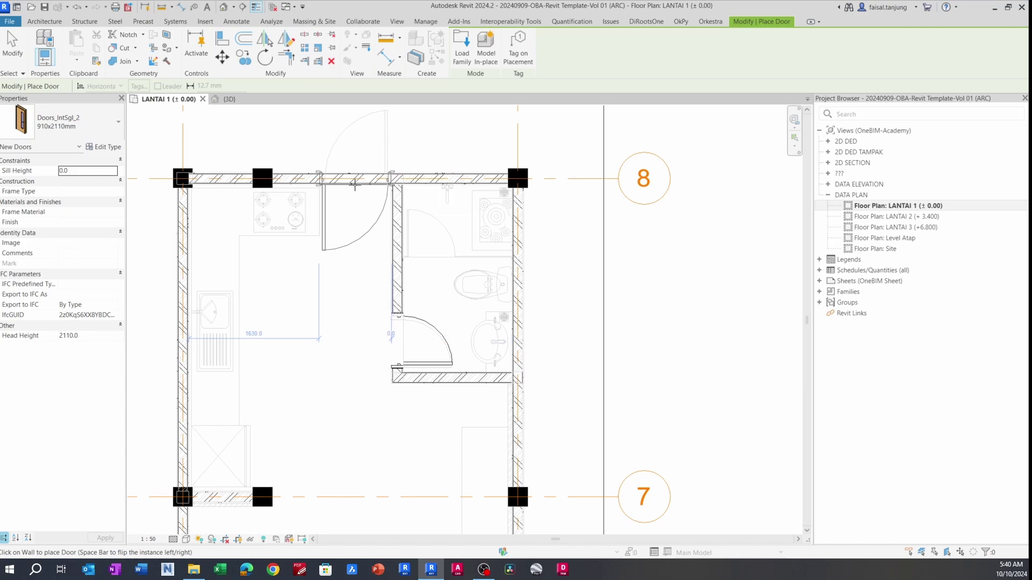
pyautogui.press('space')
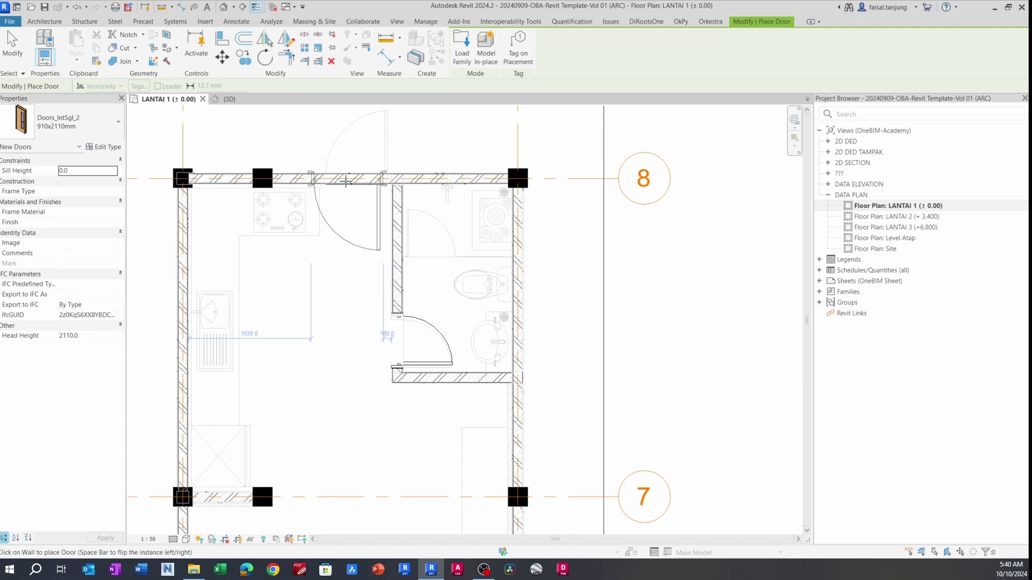
pyautogui.click(347, 181)
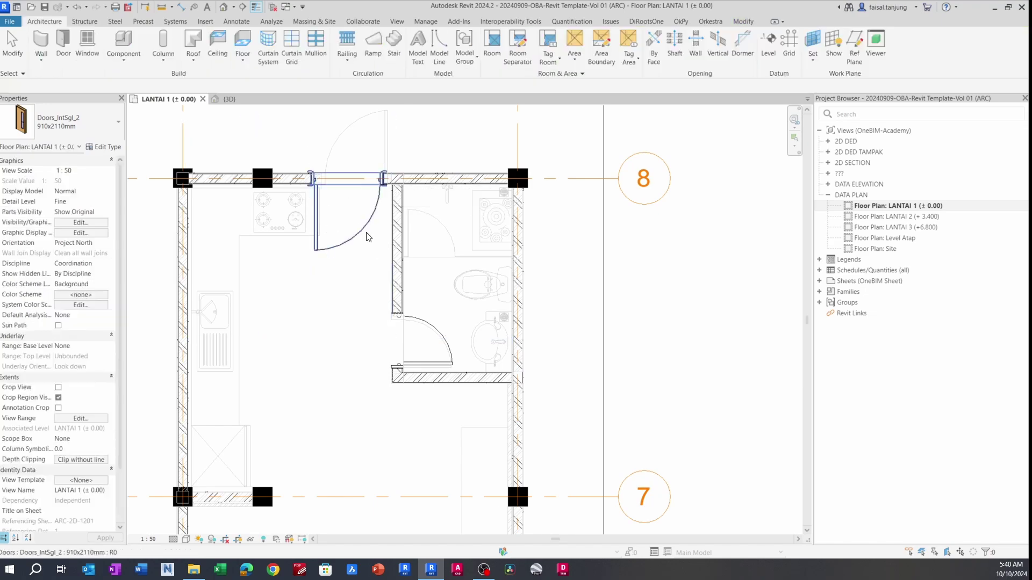
pyautogui.press('Escape')
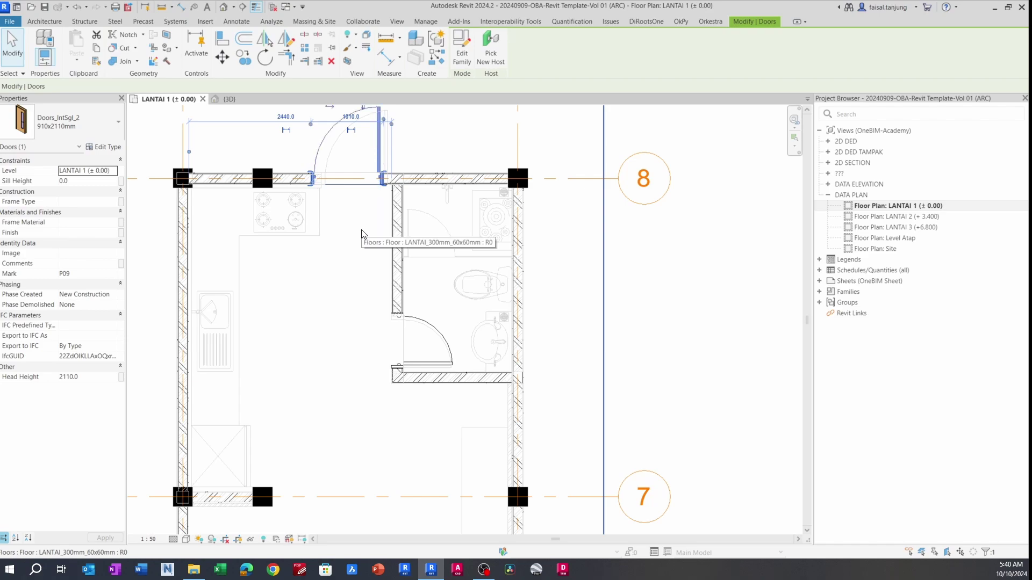
# - Change the type of the door in the grid 8 wall to Doors_IntSgl_2 810x2110mm
pyautogui.scroll(3, 343, 217)
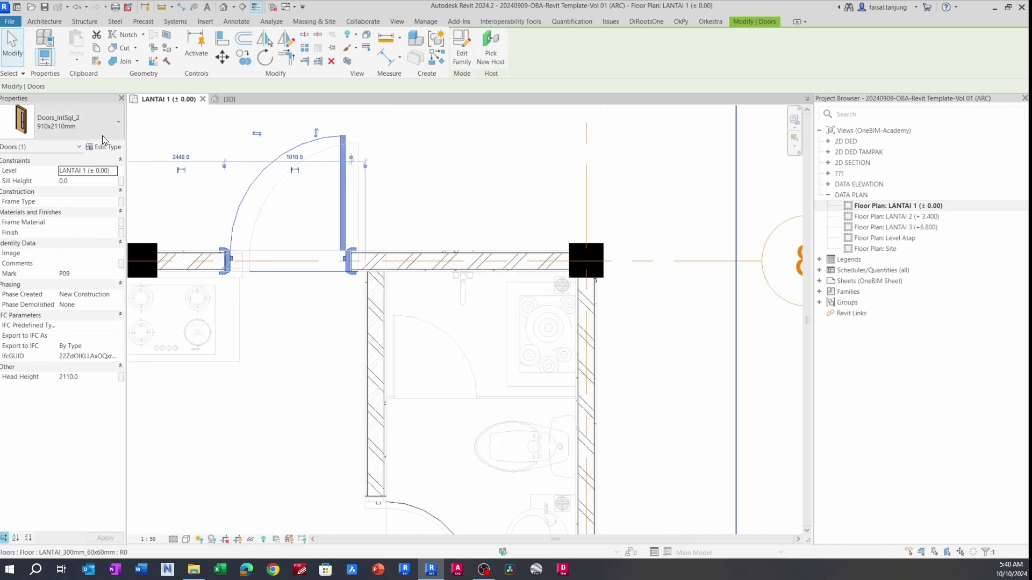
pyautogui.click(70, 122)
pyautogui.click(58, 305)
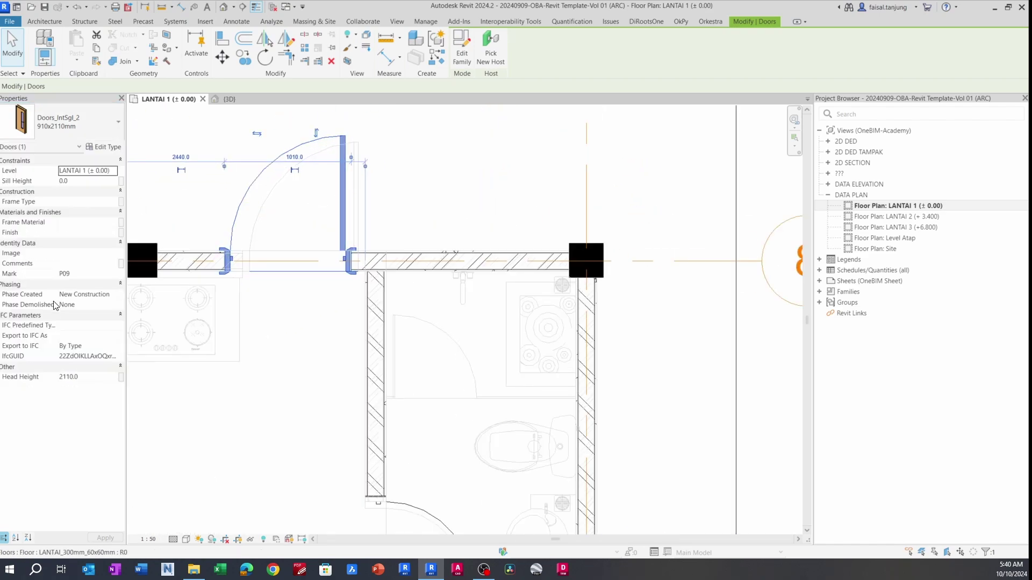
pyautogui.click(291, 244)
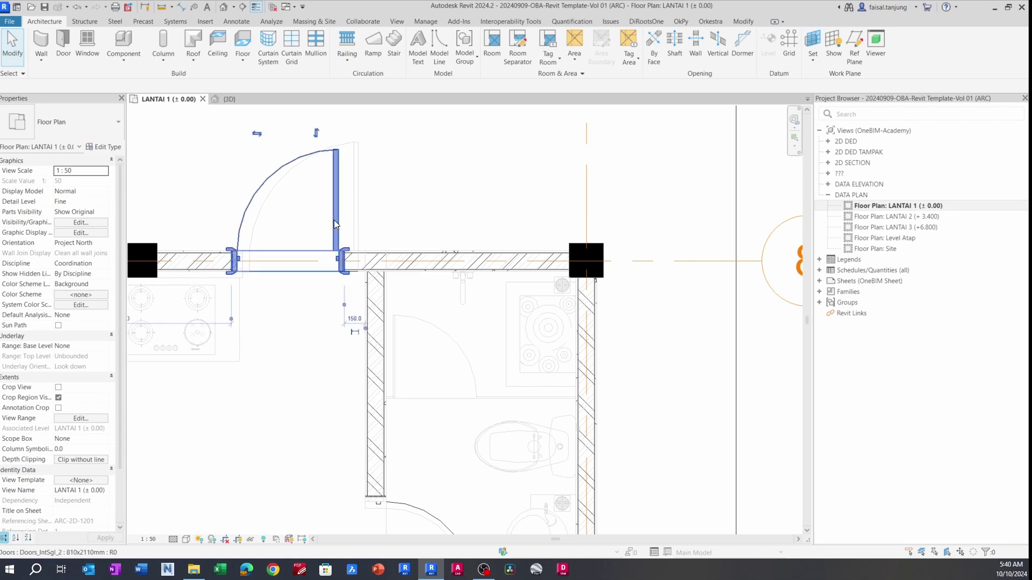
# - Move the grid 8 door along its wall to 50 mm from the bathroom wall
pyautogui.click(334, 220)
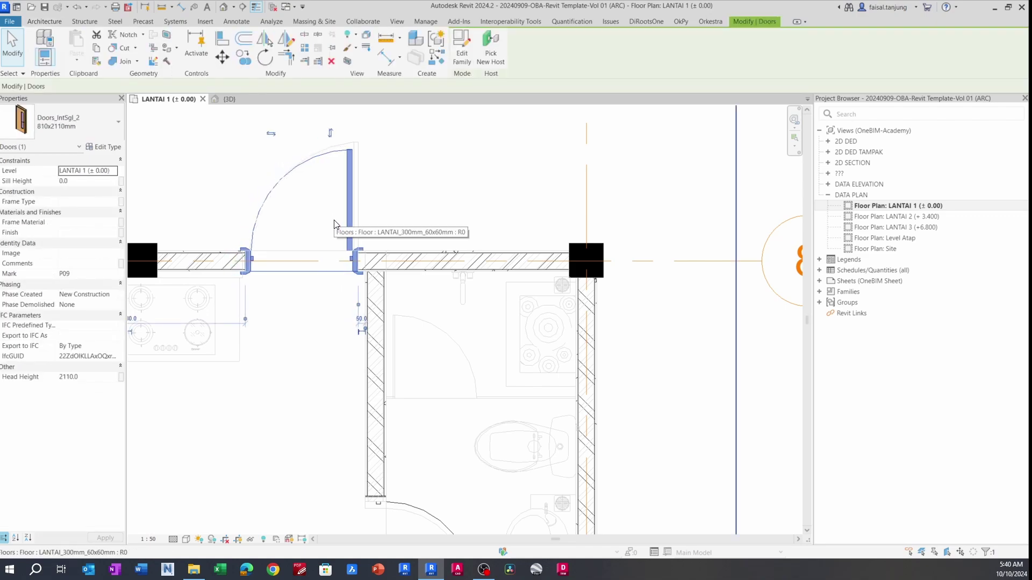
pyautogui.press('Right')
pyautogui.press('Right')
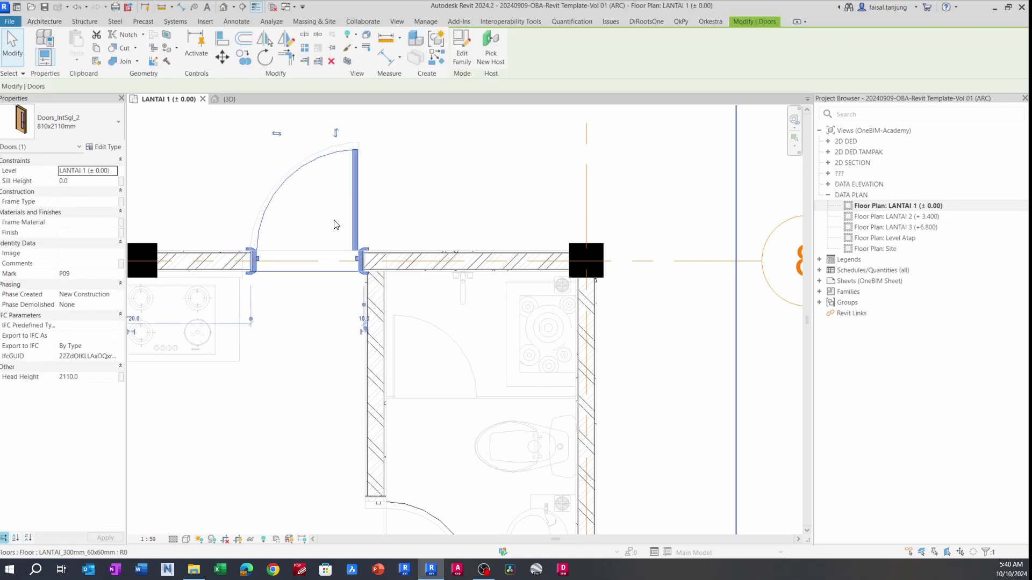
pyautogui.press('Left')
pyautogui.press('Left')
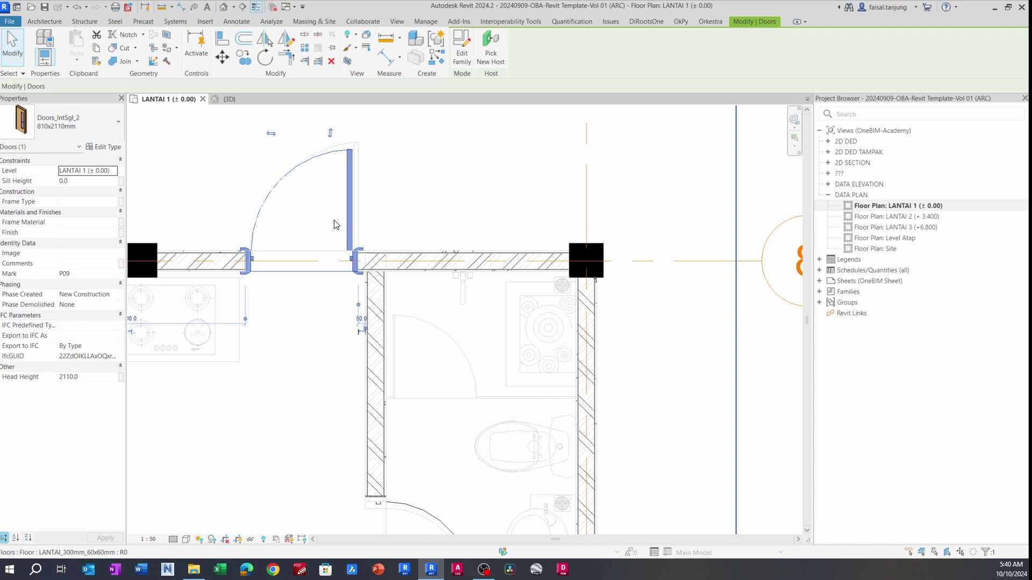
pyautogui.press('Escape')
pyautogui.scroll(-6, 333, 224)
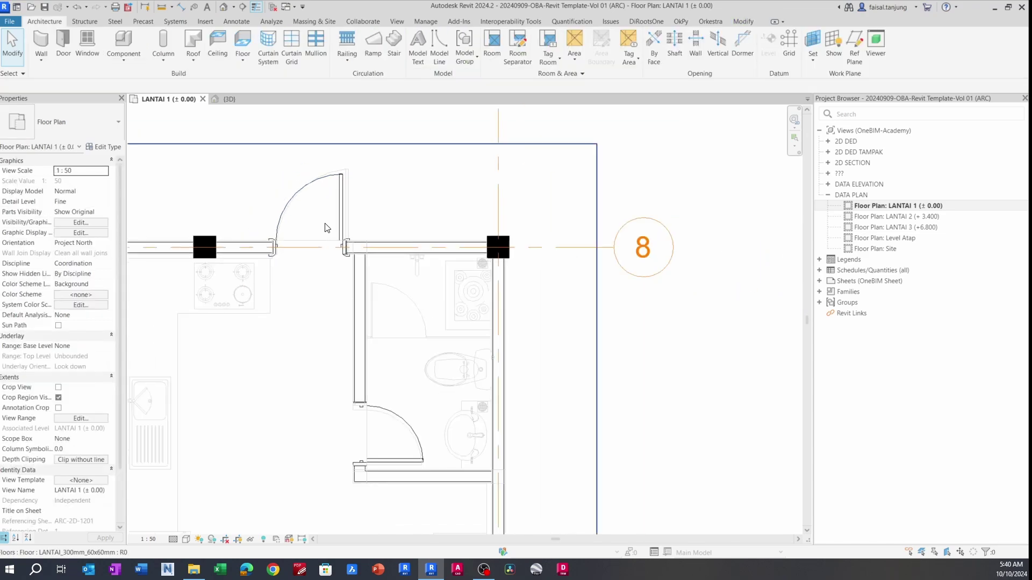
pyautogui.scroll(3, 330, 291)
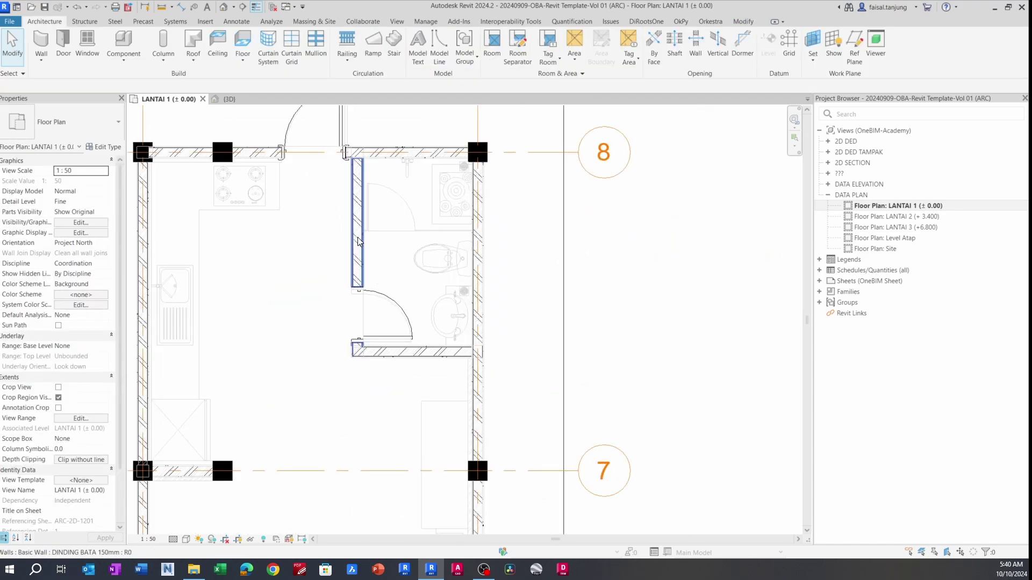
pyautogui.scroll(-3, 358, 242)
pyautogui.moveTo(346, 256); pyautogui.dragTo(350, 226, button='middle')
pyautogui.scroll(-5, 306, 270)
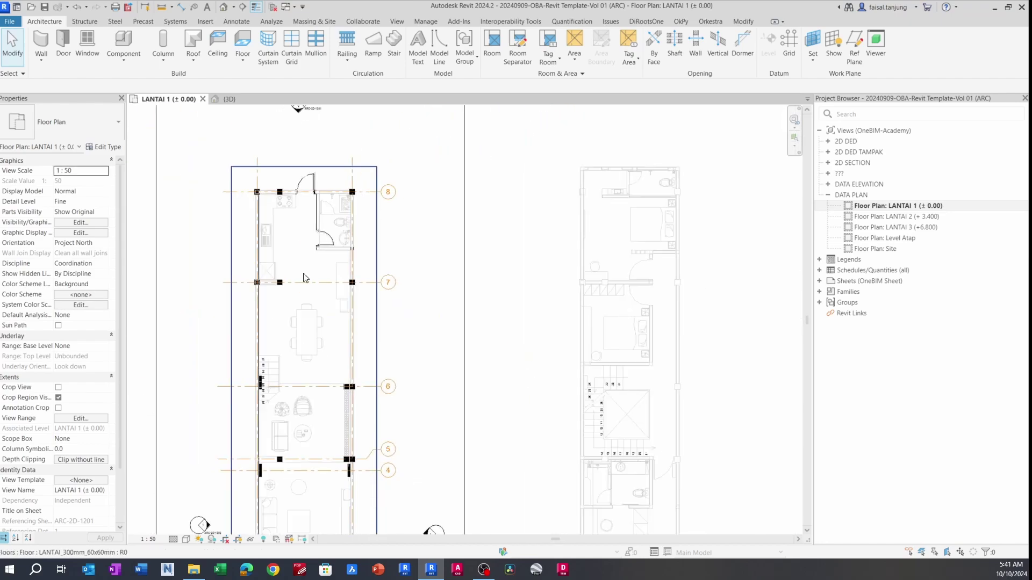
# - Open the LANTAI 2 (+ 3.400) floor plan and show the area around grids 4 and 5
pyautogui.click(907, 217)
pyautogui.doubleClick(907, 217)
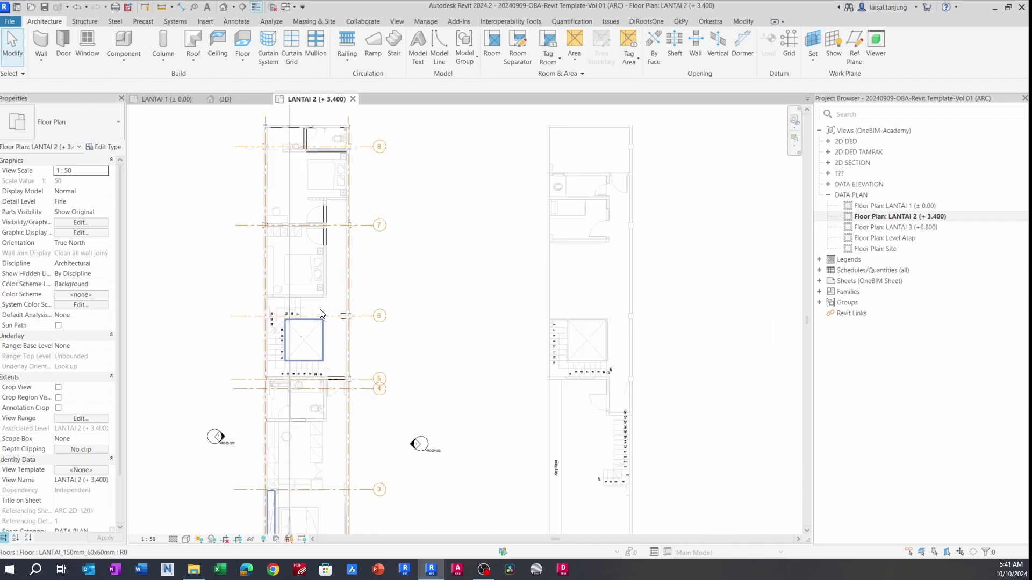
pyautogui.scroll(5, 340, 261)
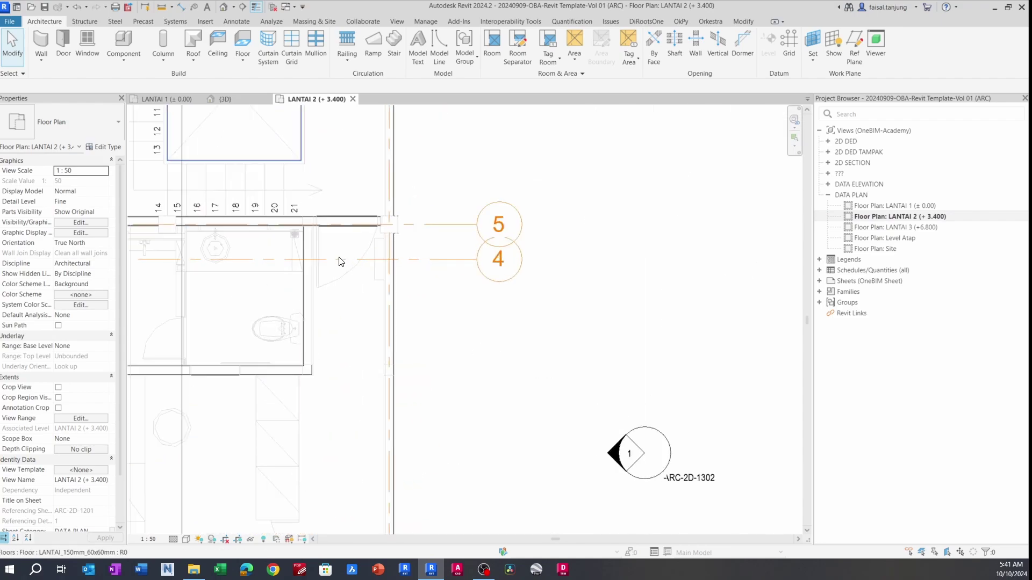
# - Place a Doors_IntSgl_2 810x2110mm door in the grid 5 wall beside the bathroom, nudged to 135 mm from the adjacent column
pyautogui.press('d')
pyautogui.press('r')
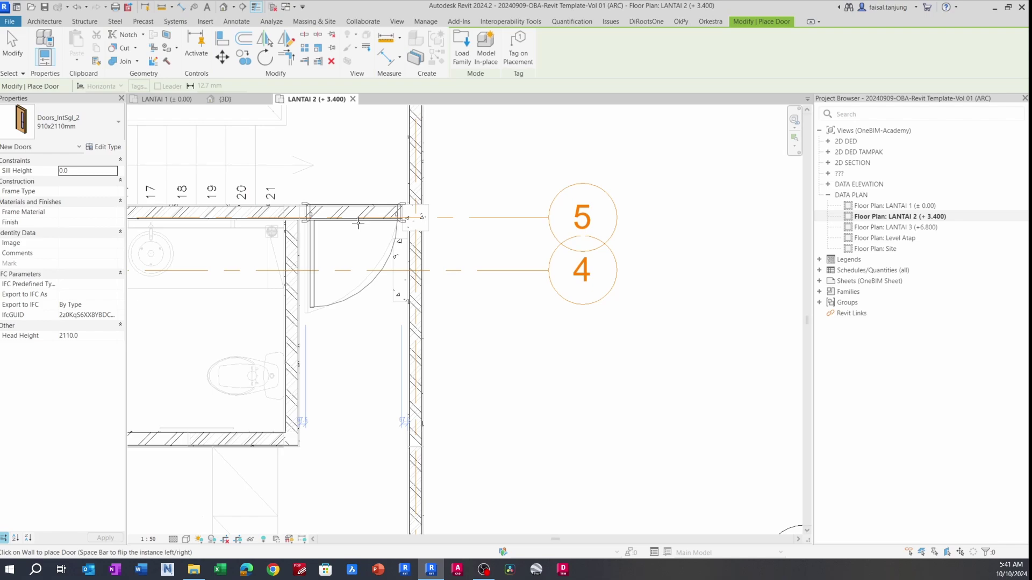
pyautogui.click(79, 132)
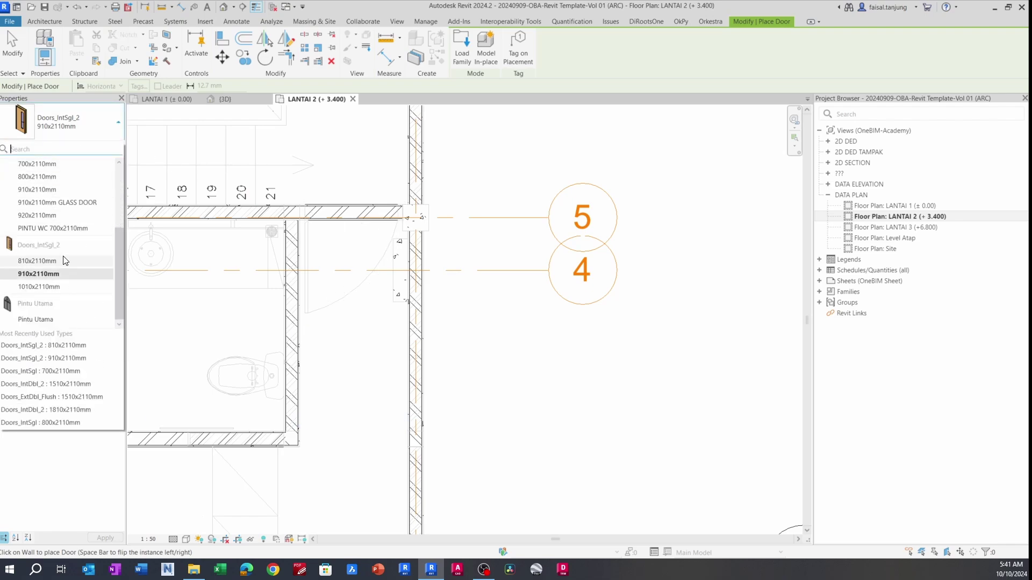
pyautogui.click(37, 260)
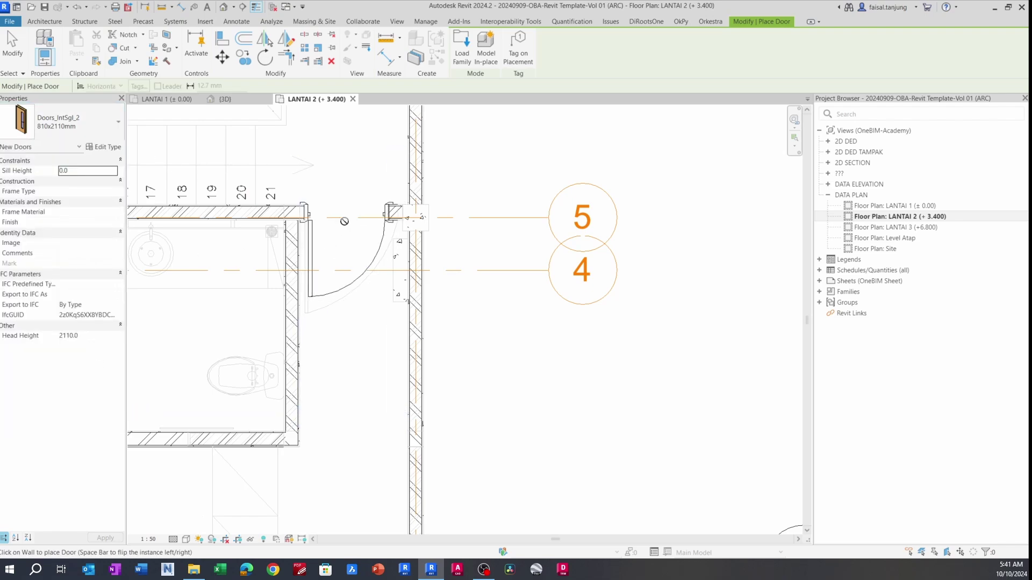
pyautogui.click(385, 239)
pyautogui.scroll(2, 385, 239)
pyautogui.press('Right')
pyautogui.press('Right')
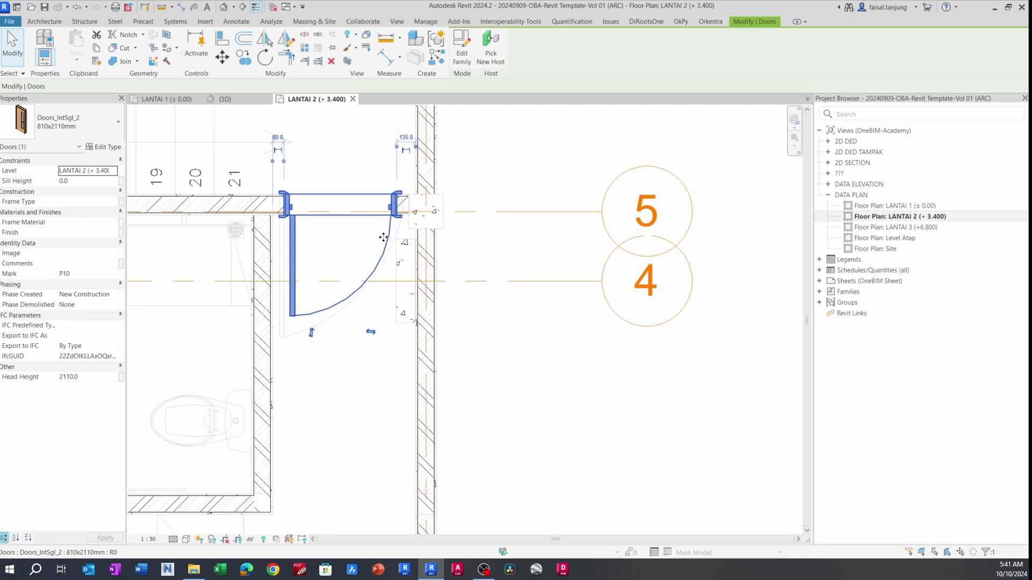
pyautogui.press('Escape')
# - Place another Doors_IntSgl_2 810x2110mm door, matching the grid 5 door, in the grid 1 wall beside the wall offset, swinging inward
pyautogui.scroll(-4, 384, 239)
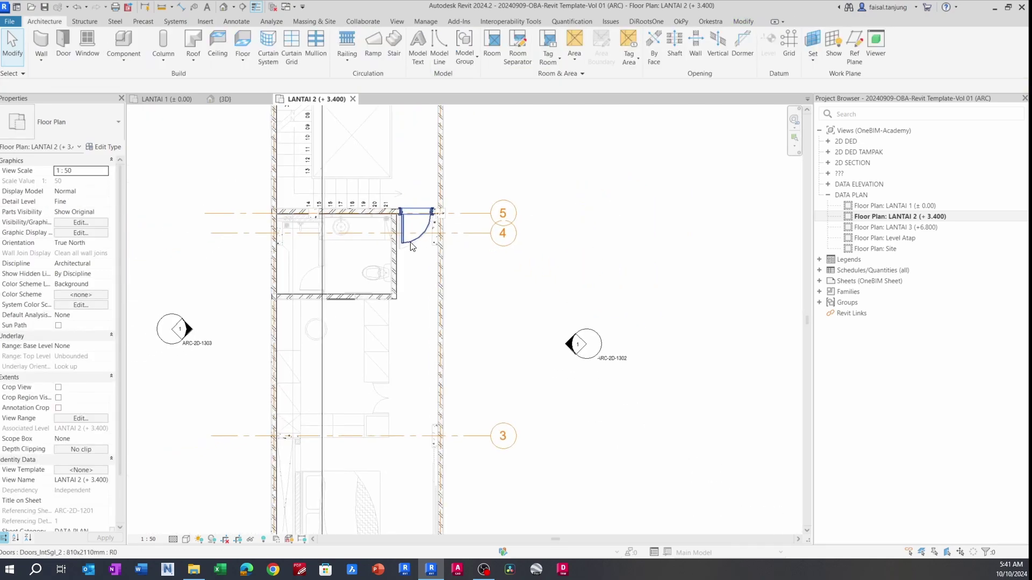
pyautogui.moveTo(371, 334); pyautogui.dragTo(369, 264, button='middle')
pyautogui.scroll(4, 344, 227)
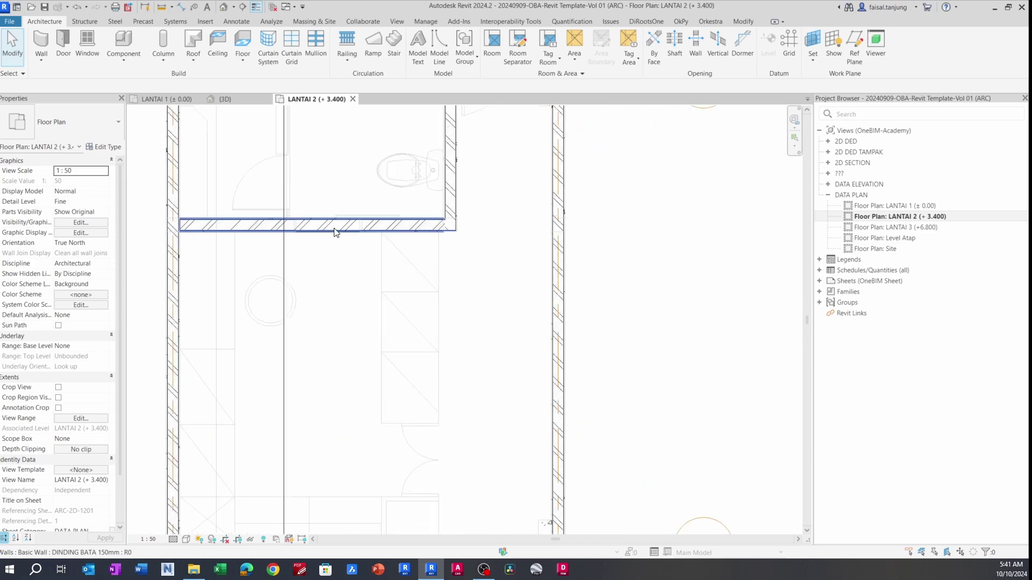
pyautogui.scroll(-5, 335, 227)
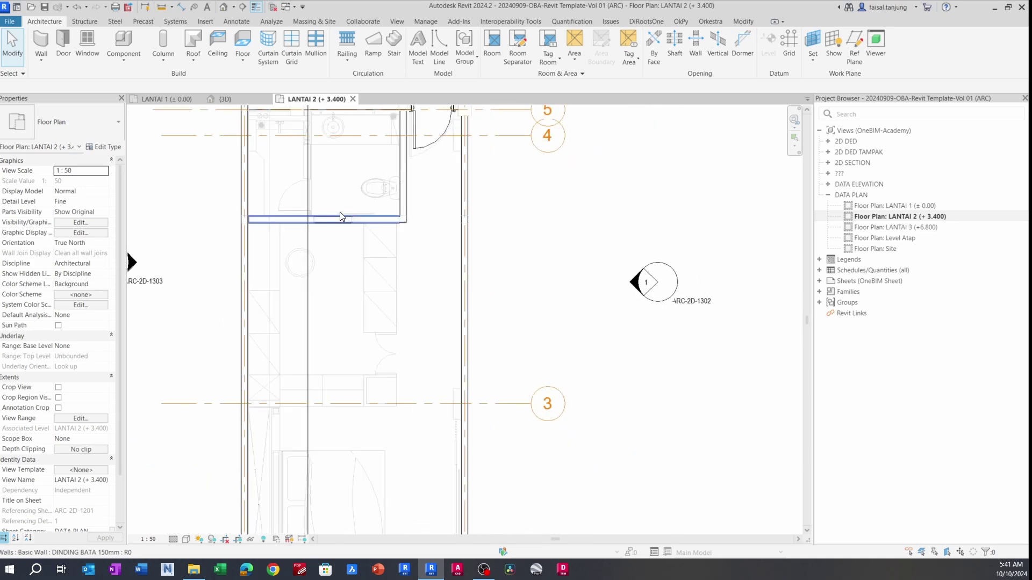
pyautogui.moveTo(348, 292)
pyautogui.mouseDown(button='middle')
pyautogui.moveTo(344, 207)
pyautogui.moveTo(349, 284)
pyautogui.mouseUp(button='middle')
pyautogui.click(383, 182)
pyautogui.press('c')
pyautogui.press('s')
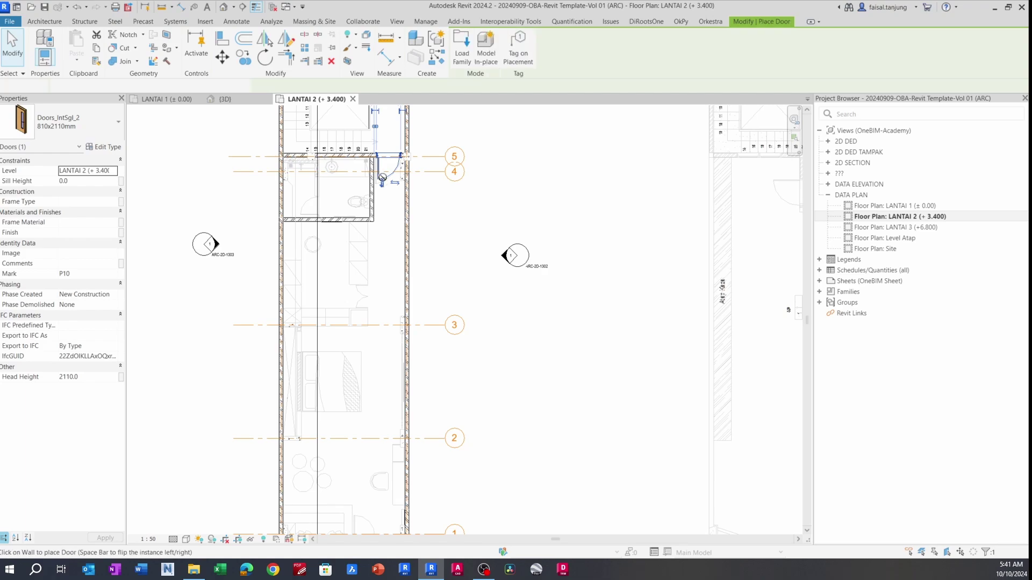
pyautogui.moveTo(376, 532); pyautogui.dragTo(371, 288, button='middle')
pyautogui.scroll(4, 368, 291)
pyautogui.scroll(2, 369, 291)
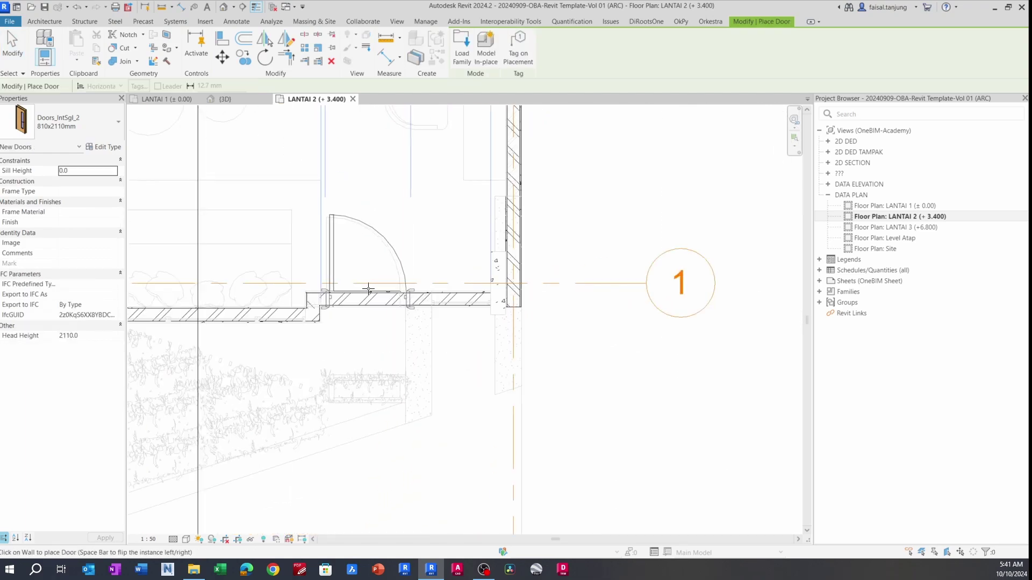
pyautogui.click(369, 289)
pyautogui.press('Escape')
pyautogui.press('Escape')
# - Duplicate the grid 1 door's 810x2110mm type as a new type named 710x2110mm
pyautogui.click(392, 244)
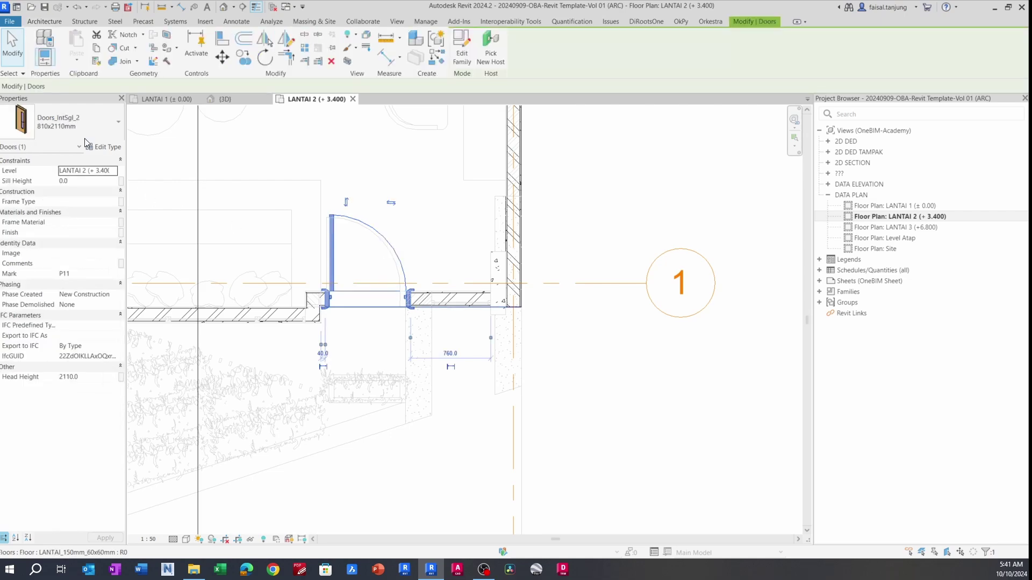
pyautogui.click(76, 124)
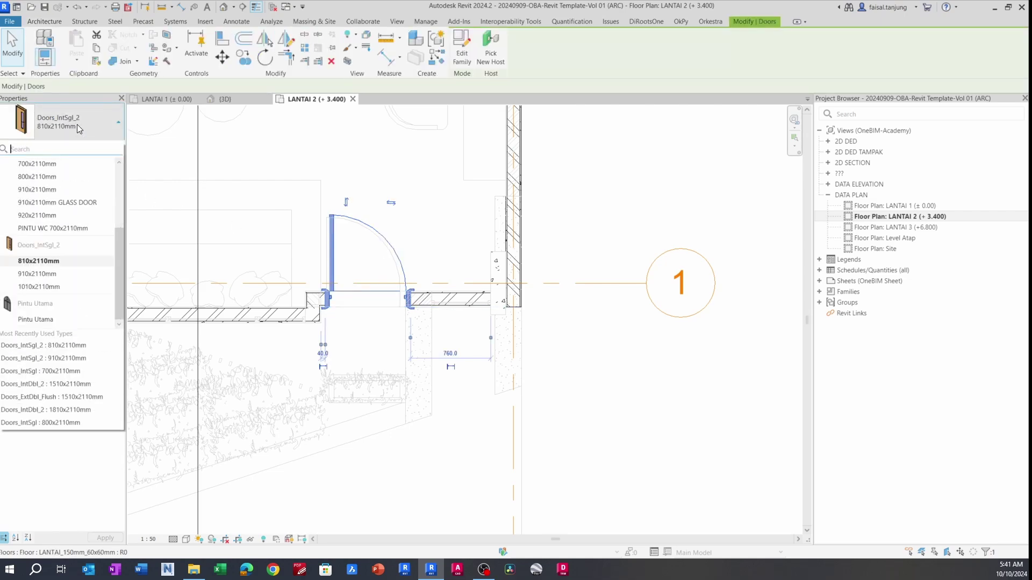
pyautogui.click(62, 262)
pyautogui.scroll(3, 314, 260)
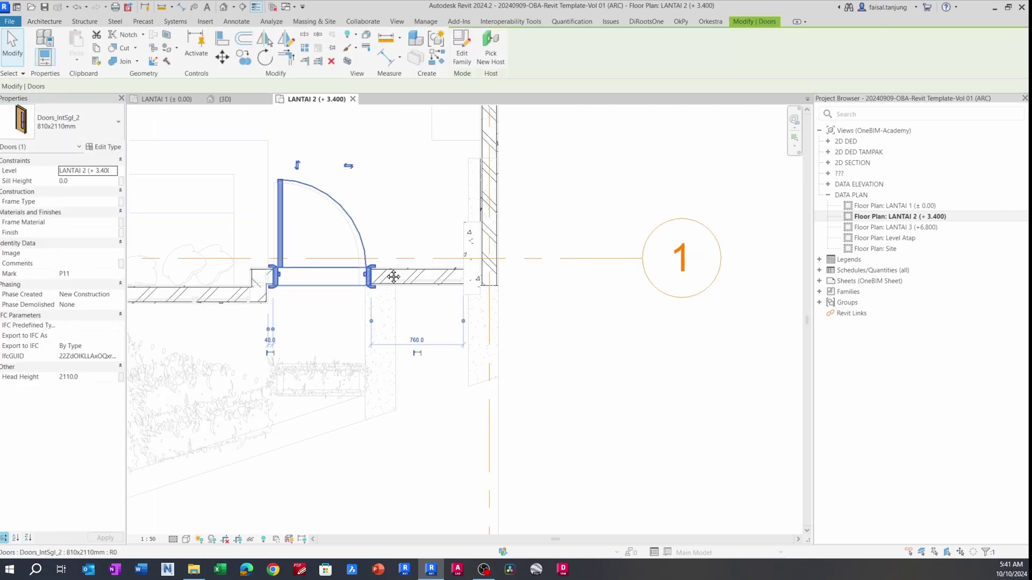
pyautogui.scroll(1, 386, 236)
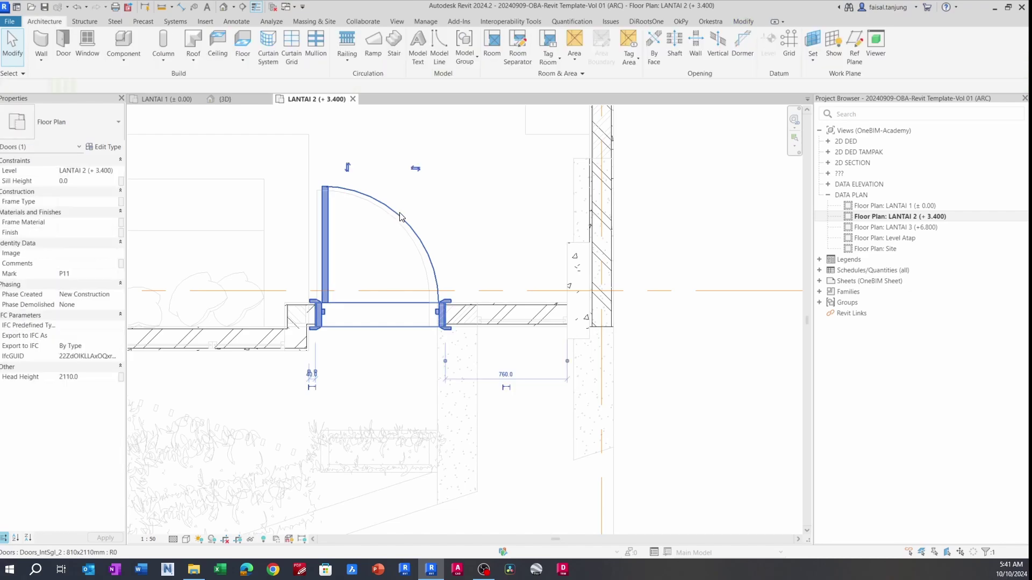
pyautogui.moveTo(408, 228); pyautogui.dragTo(427, 231, button='middle')
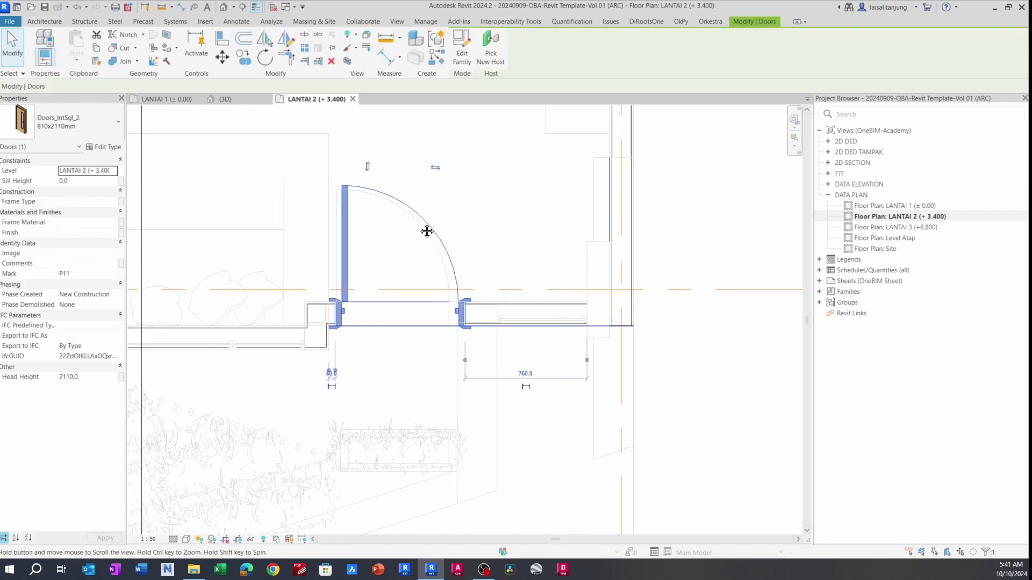
pyautogui.click(105, 147)
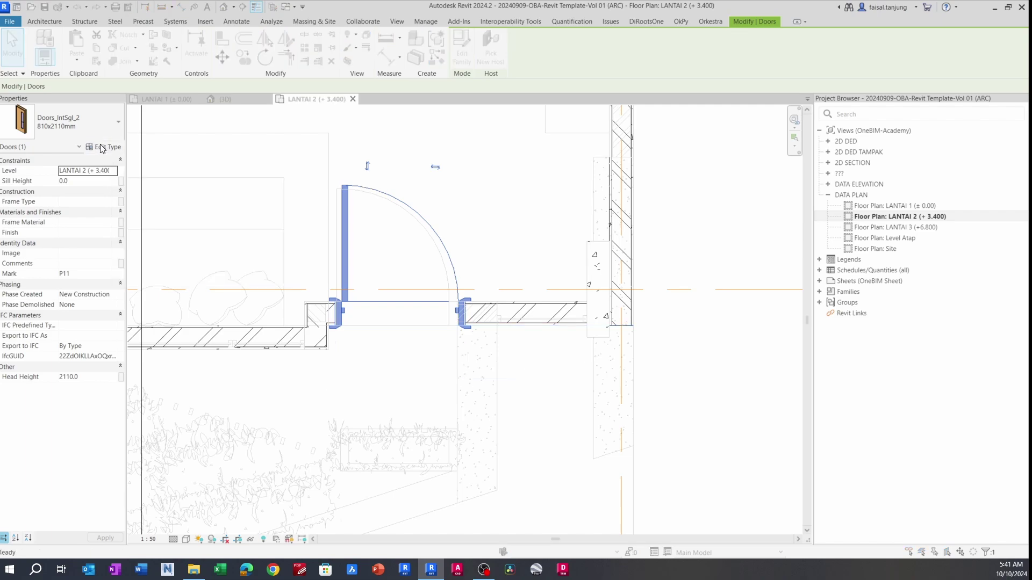
pyautogui.moveTo(766, 122); pyautogui.dragTo(673, 59)
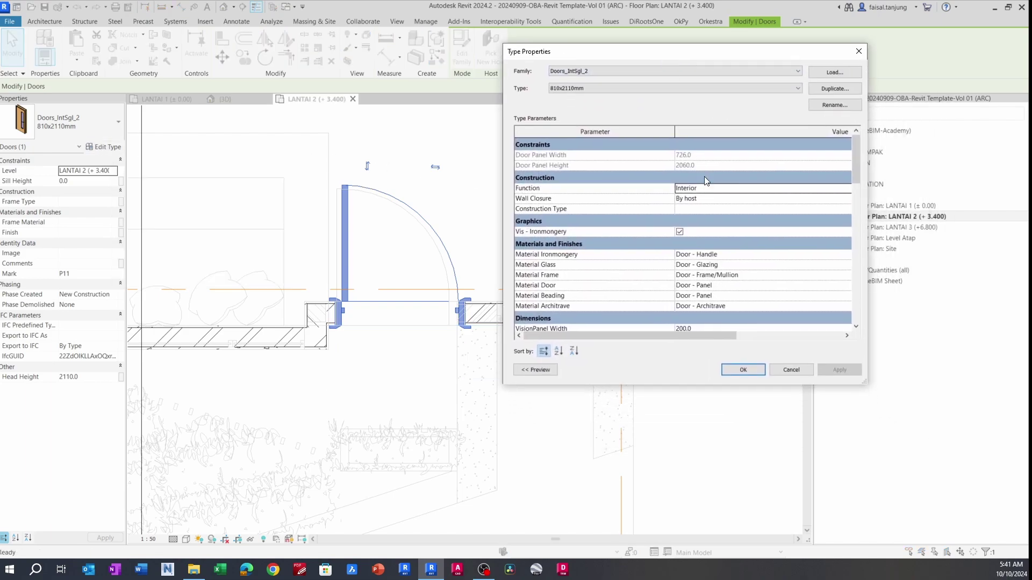
pyautogui.scroll(-10, 730, 258)
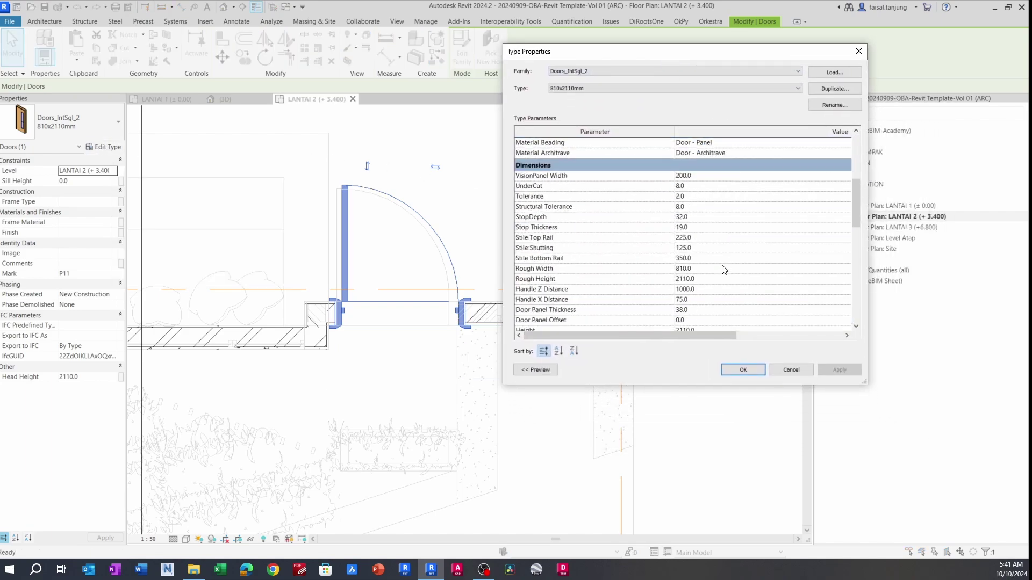
pyautogui.scroll(5, 665, 180)
pyautogui.click(834, 88)
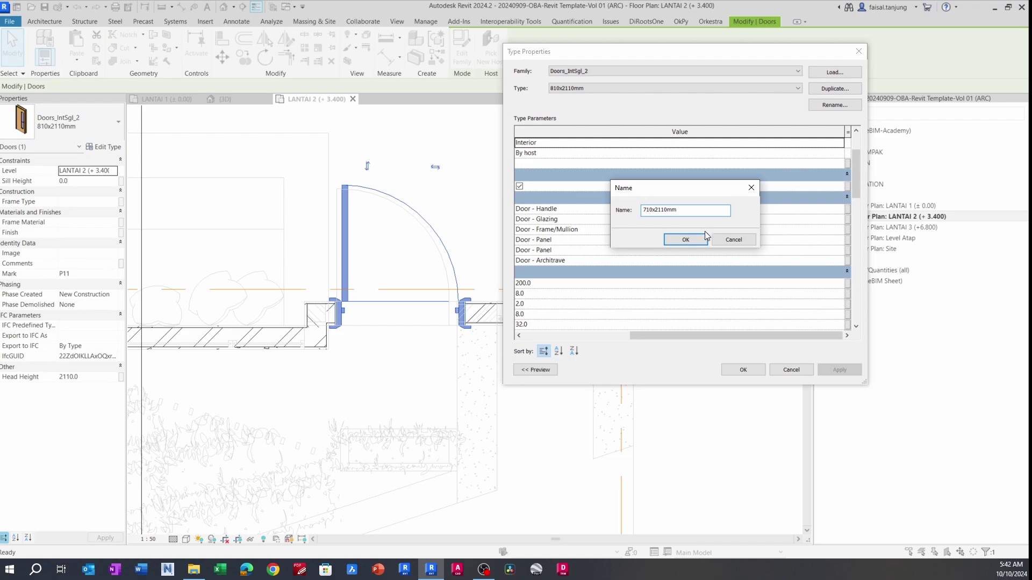
pyautogui.click(686, 239)
# - Set the Width of the 710x2110mm door type to 710 and apply the type to the grid 1 door
pyautogui.scroll(-8, 682, 239)
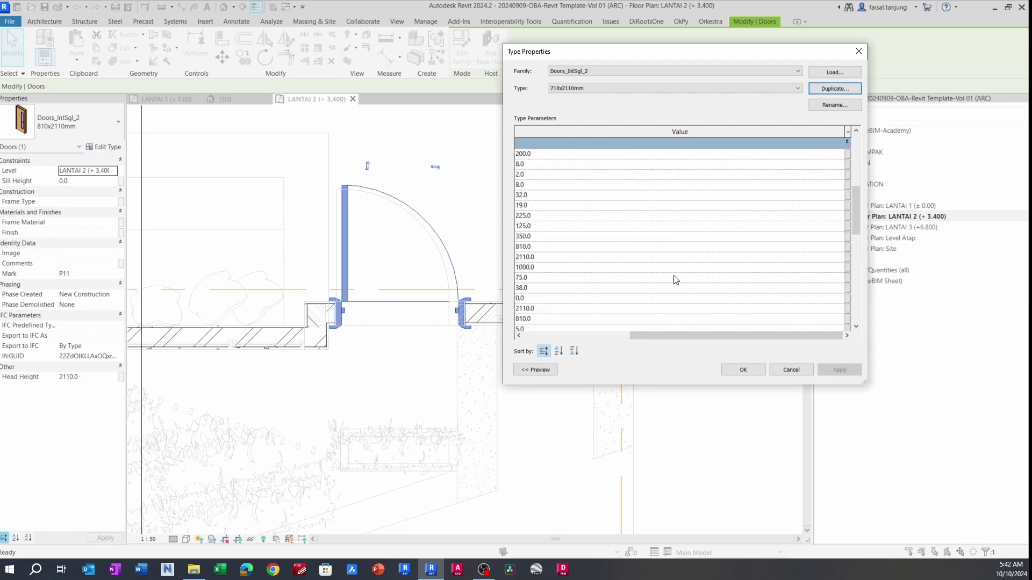
pyautogui.moveTo(702, 335); pyautogui.dragTo(645, 336)
pyautogui.click(701, 194)
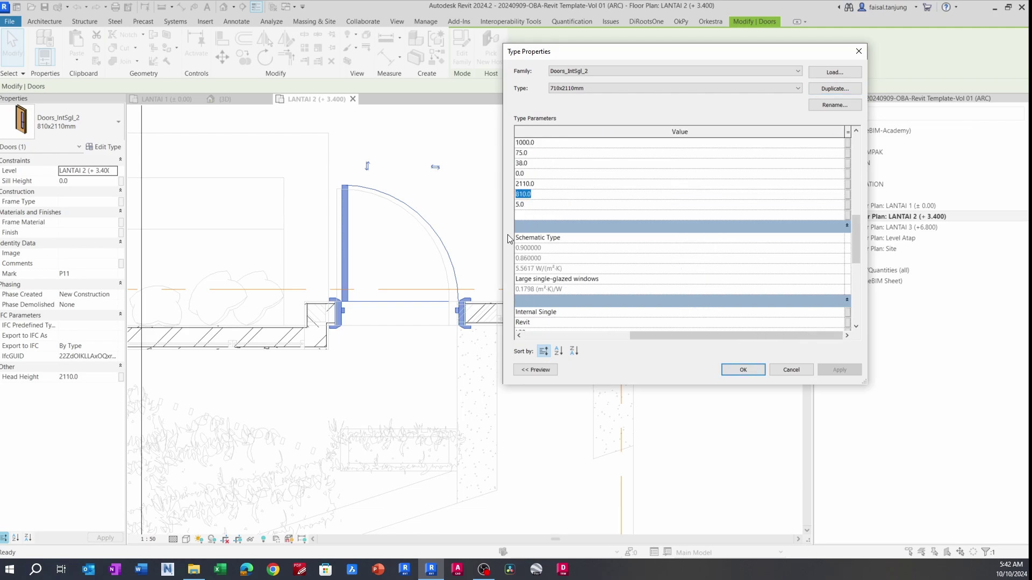
pyautogui.moveTo(502, 229); pyautogui.dragTo(596, 248)
pyautogui.moveTo(708, 335); pyautogui.dragTo(630, 335)
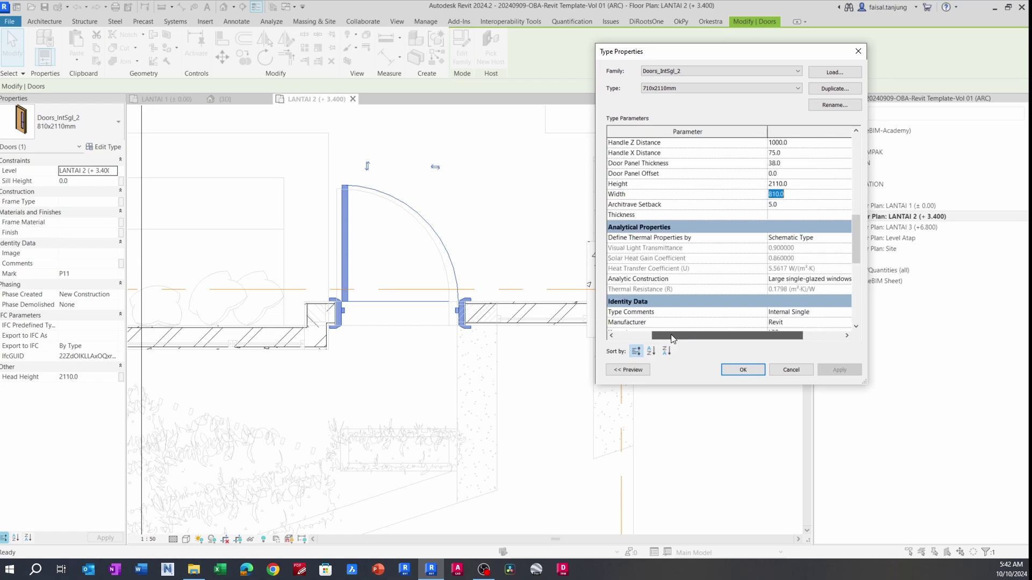
pyautogui.click(814, 194)
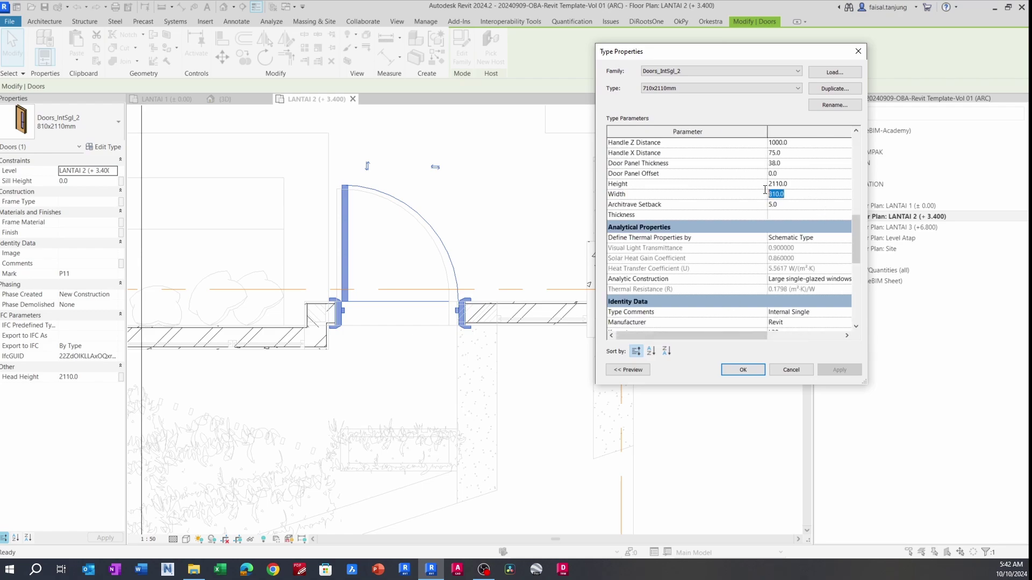
pyautogui.write('710')
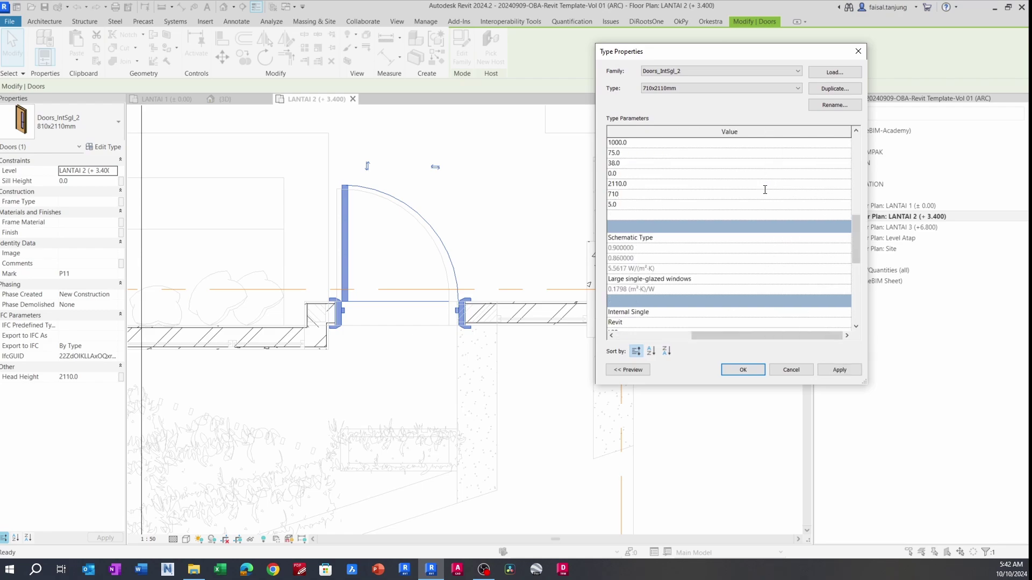
pyautogui.click(743, 370)
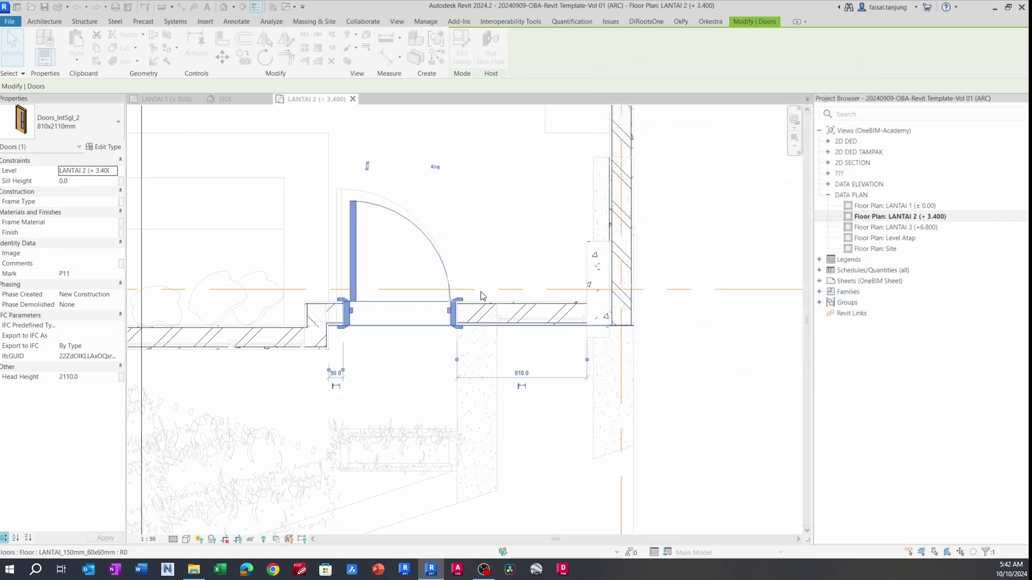
# - Nudge the grid 1 door along its wall toward the wall offset, to 870 mm from the column
pyautogui.press('Left')
pyautogui.press('Left')
pyautogui.press('Left')
pyautogui.press('Left')
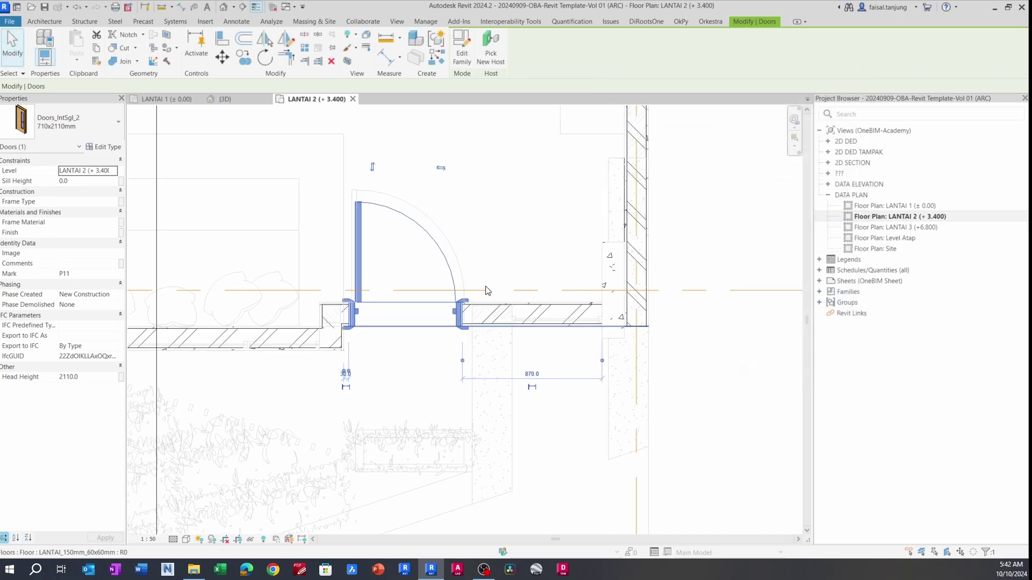
pyautogui.press('Escape')
# - Examine the LANTAI 2 plan between grid 1 and grid 7 for the remaining door positions
pyautogui.scroll(-3, 486, 291)
pyautogui.scroll(-2, 441, 273)
pyautogui.moveTo(445, 254); pyautogui.dragTo(417, 331, button='middle')
pyautogui.moveTo(434, 220); pyautogui.dragTo(438, 319, button='middle')
pyautogui.moveTo(438, 186); pyautogui.dragTo(437, 316, button='middle')
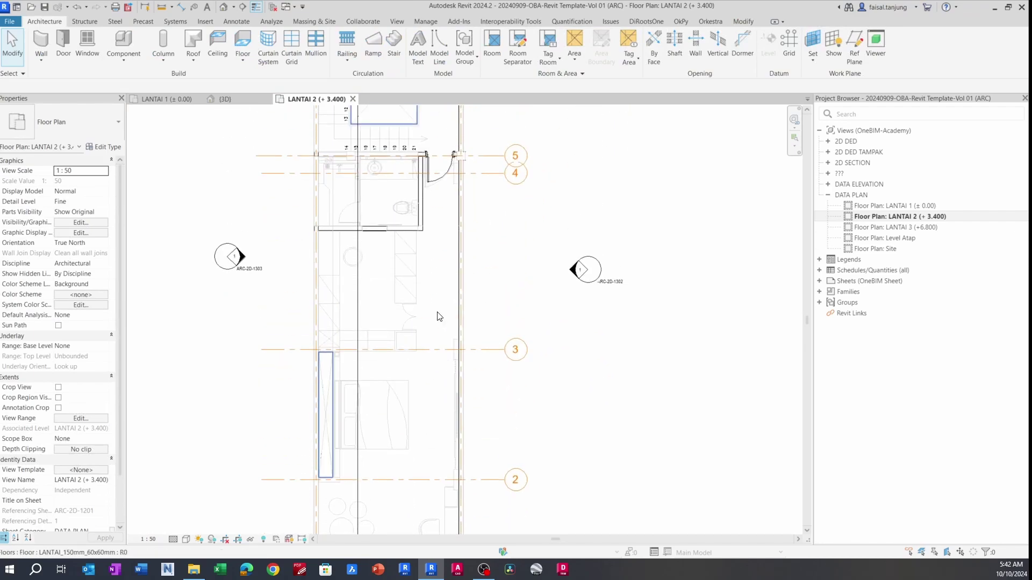
pyautogui.moveTo(434, 117); pyautogui.dragTo(430, 317, button='middle')
pyautogui.moveTo(428, 260); pyautogui.dragTo(425, 327, button='middle')
pyautogui.moveTo(433, 212); pyautogui.dragTo(434, 288, button='middle')
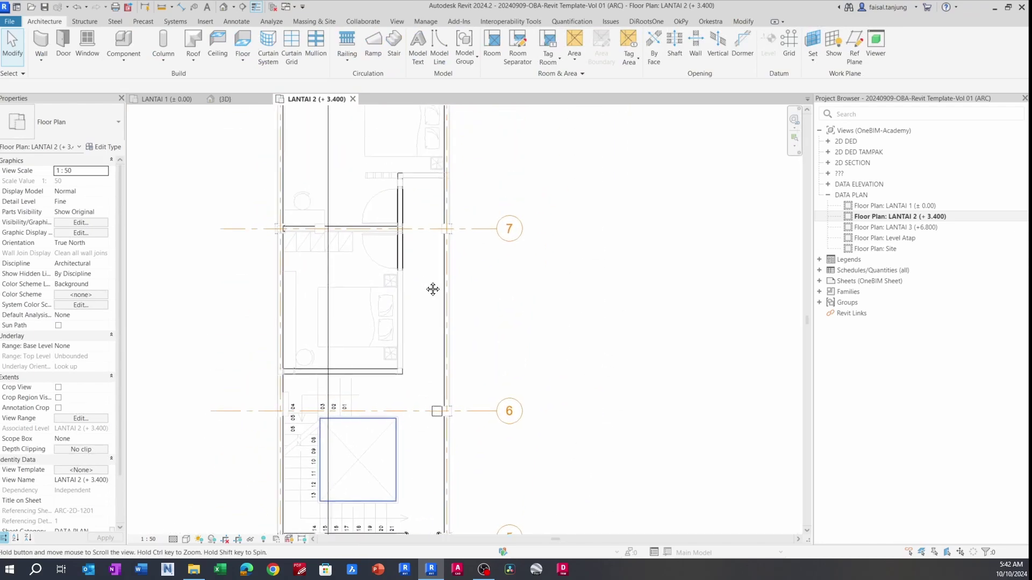
pyautogui.scroll(4, 381, 232)
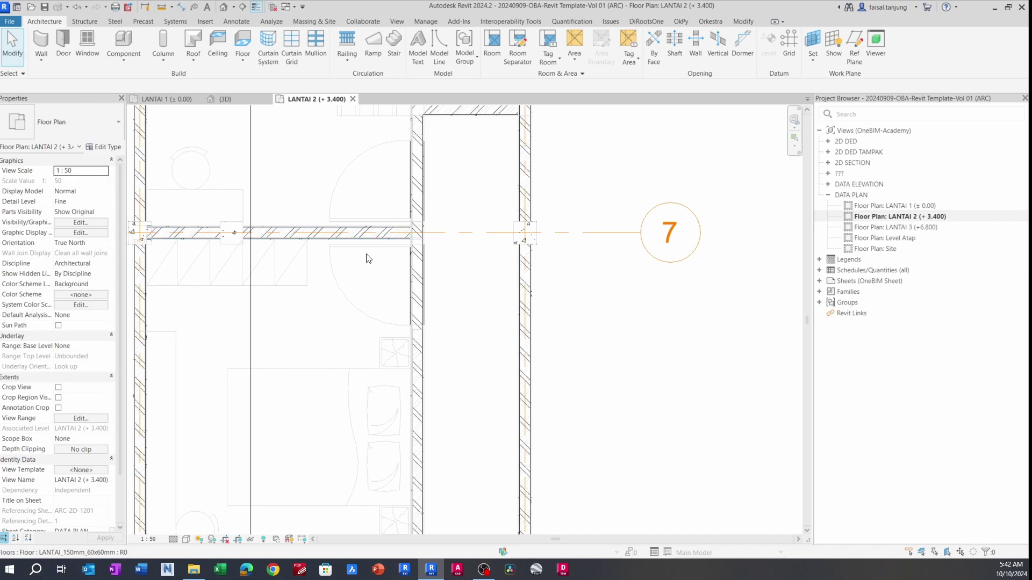
pyautogui.scroll(-2, 367, 253)
pyautogui.moveTo(388, 347); pyautogui.dragTo(383, 142, button='middle')
pyautogui.moveTo(370, 368); pyautogui.dragTo(367, 263, button='middle')
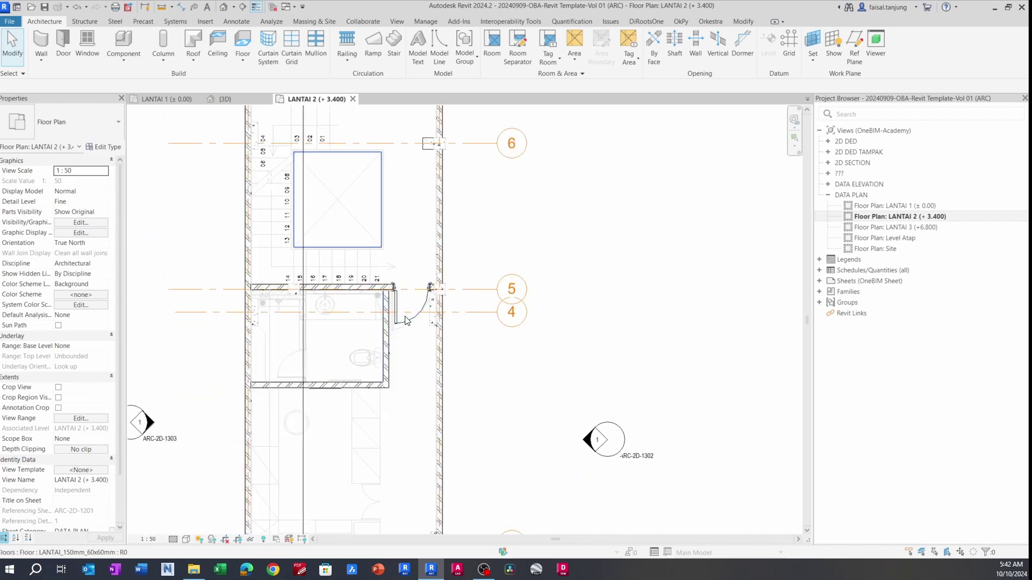
# - Place a Doors_IntSgl_2 810x2110mm door, matching the grid 5 door, in the corridor wall just below grid 7, swinging into the bedroom
pyautogui.click(407, 323)
pyautogui.press('Escape')
pyautogui.click(398, 293)
pyautogui.press('c')
pyautogui.press('s')
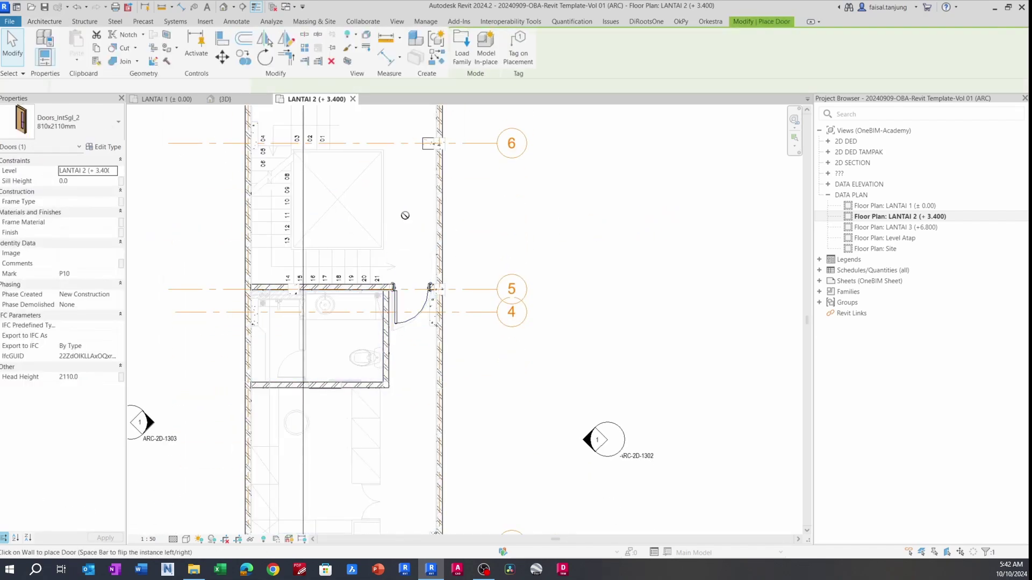
pyautogui.moveTo(404, 212); pyautogui.dragTo(395, 297, button='middle')
pyautogui.moveTo(370, 111); pyautogui.dragTo(383, 371, button='middle')
pyautogui.scroll(1, 378, 323)
pyautogui.scroll(2, 378, 305)
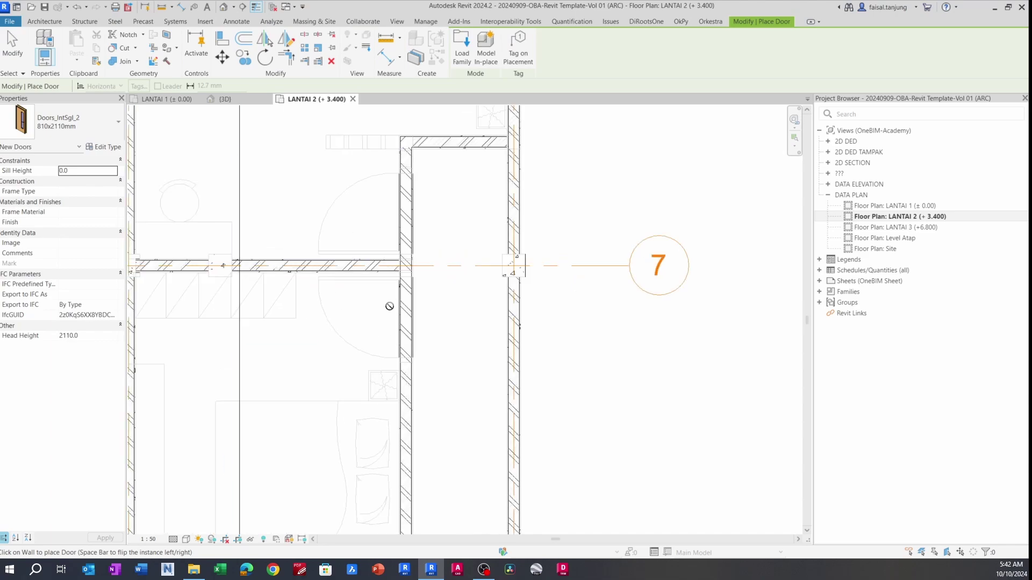
pyautogui.scroll(2, 370, 300)
pyautogui.press('Escape')
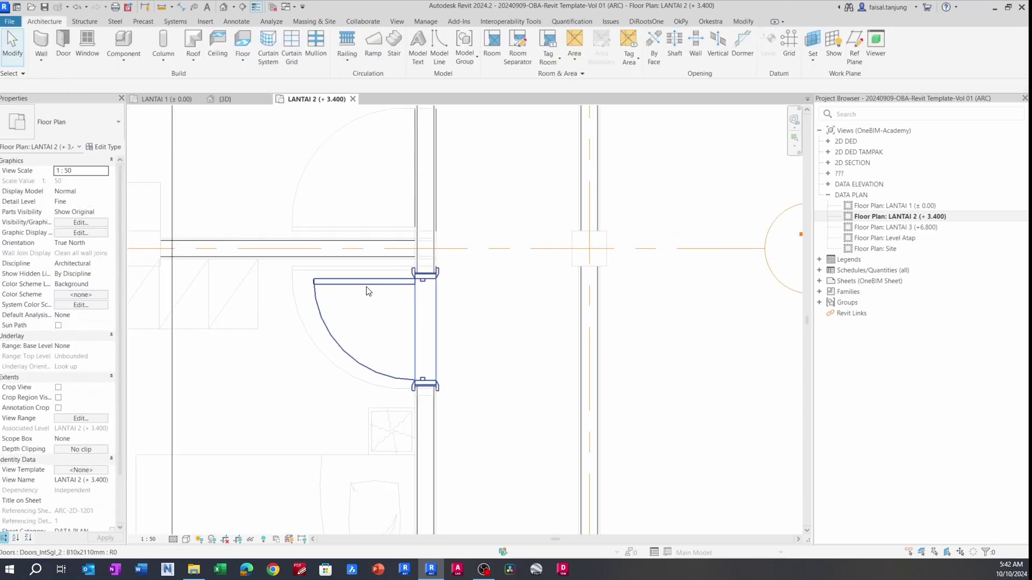
# - Try the 910x2110mm type on the bedroom door just below grid 7 and nudge the door to 70 mm from the grid 7 wall
pyautogui.click(368, 285)
pyautogui.click(73, 124)
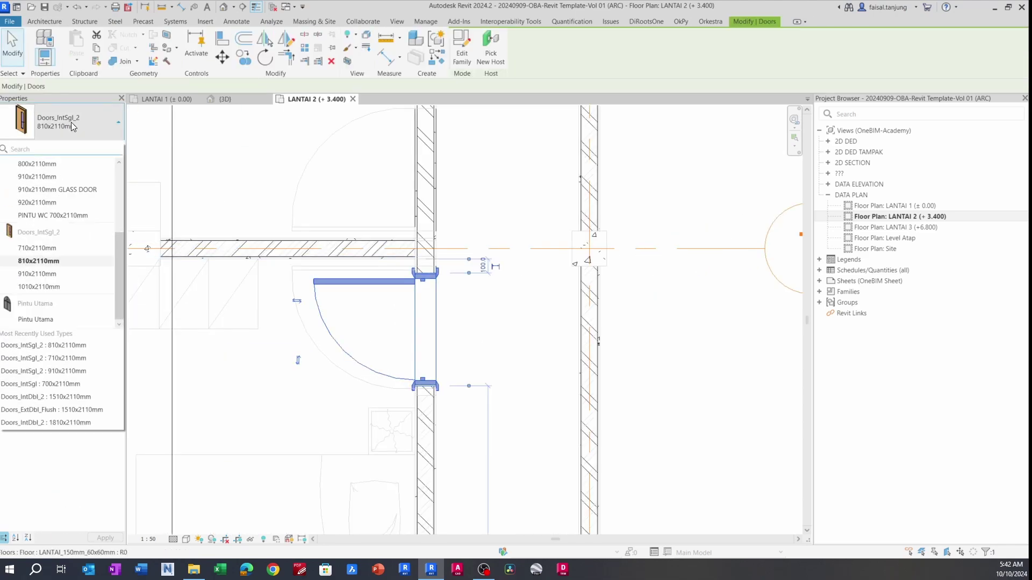
pyautogui.click(53, 274)
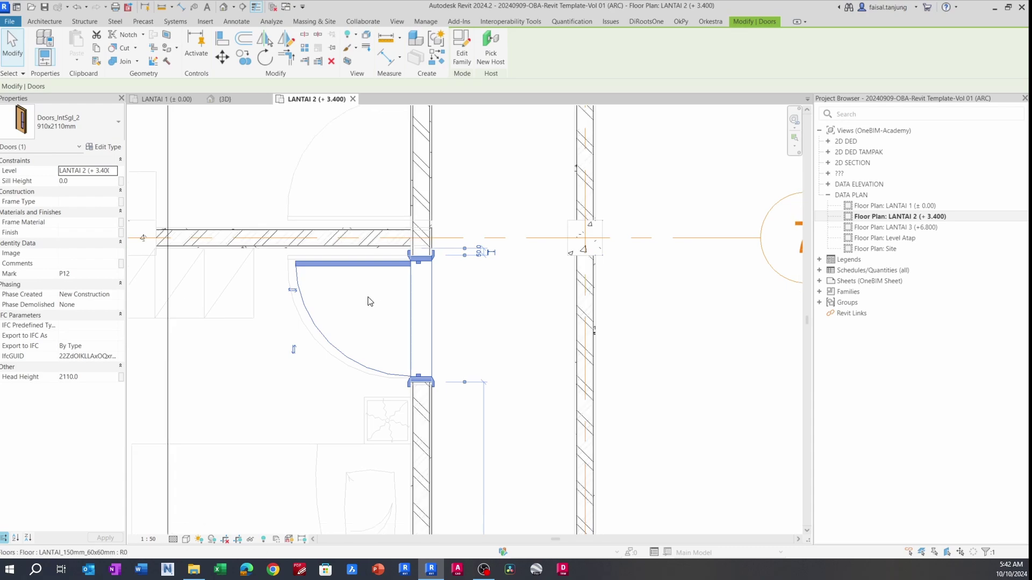
pyautogui.press('Down')
pyautogui.press('Down')
pyautogui.press('Down')
pyautogui.press('Down')
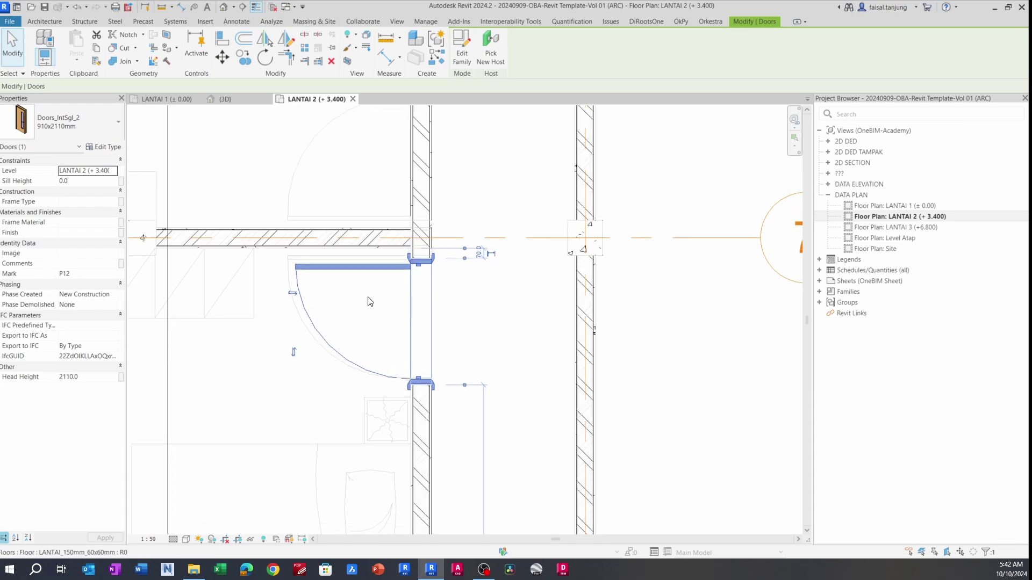
pyautogui.press('Up')
pyautogui.press('Up')
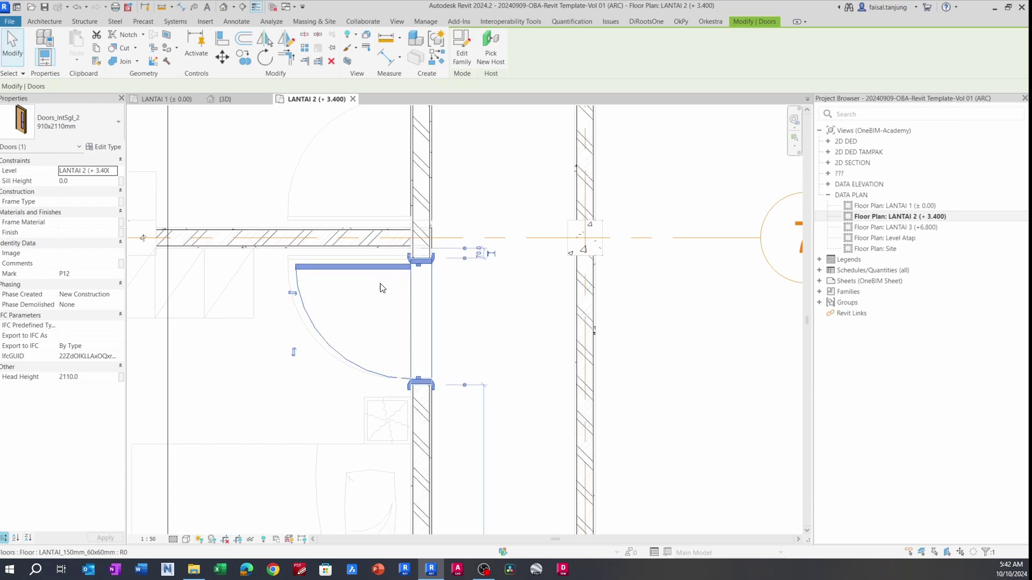
# - Set the door below grid 7 to the Doors_IntSgl_2 810x2110mm type and nudge it to 80 mm from the grid 7 wall
pyautogui.click(52, 124)
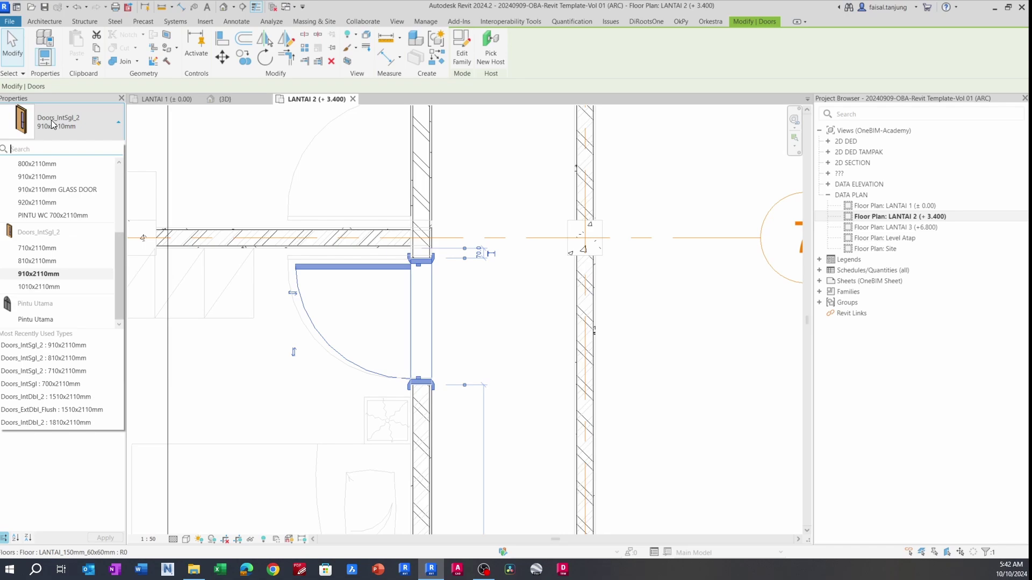
pyautogui.click(38, 261)
pyautogui.press('Up')
pyautogui.press('Up')
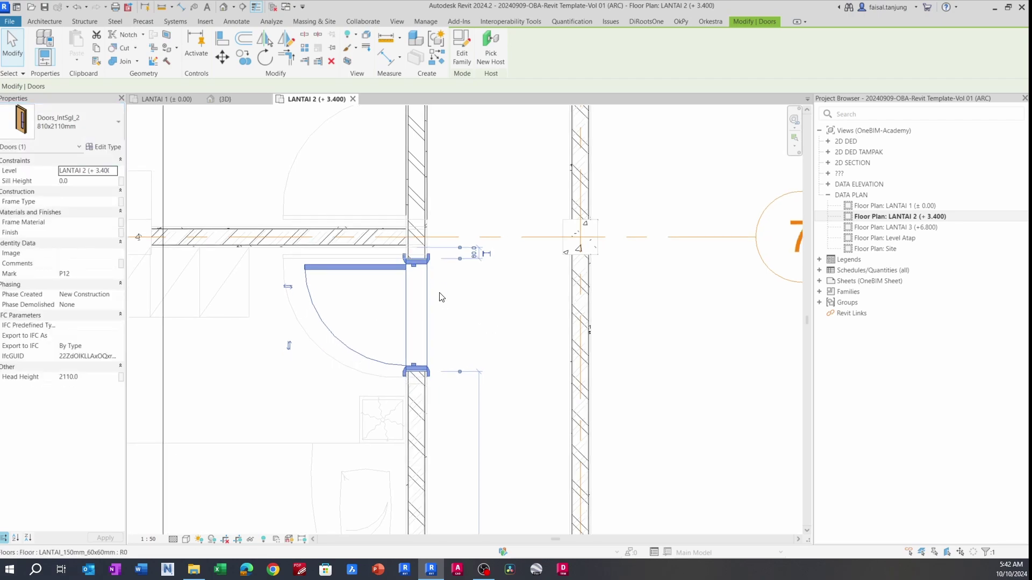
# - Place a matching Doors_IntSgl_2 810x2110mm door in the corridor wall just above grid 7, 100 mm from the grid 7 wall, swinging into the bedroom
pyautogui.scroll(-4, 440, 293)
pyautogui.moveTo(425, 285); pyautogui.dragTo(437, 341, button='middle')
pyautogui.scroll(2, 431, 294)
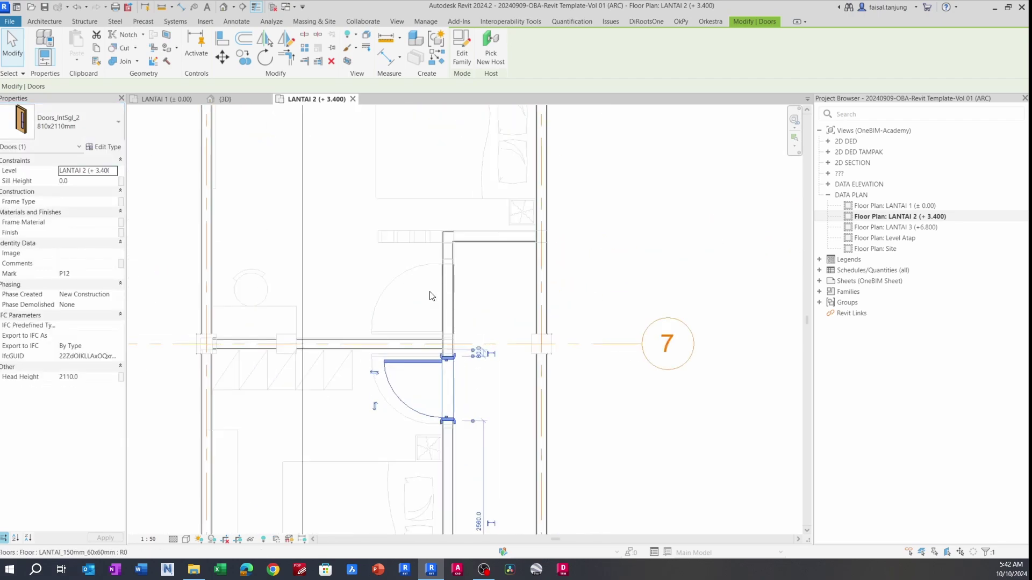
pyautogui.press('c')
pyautogui.press('s')
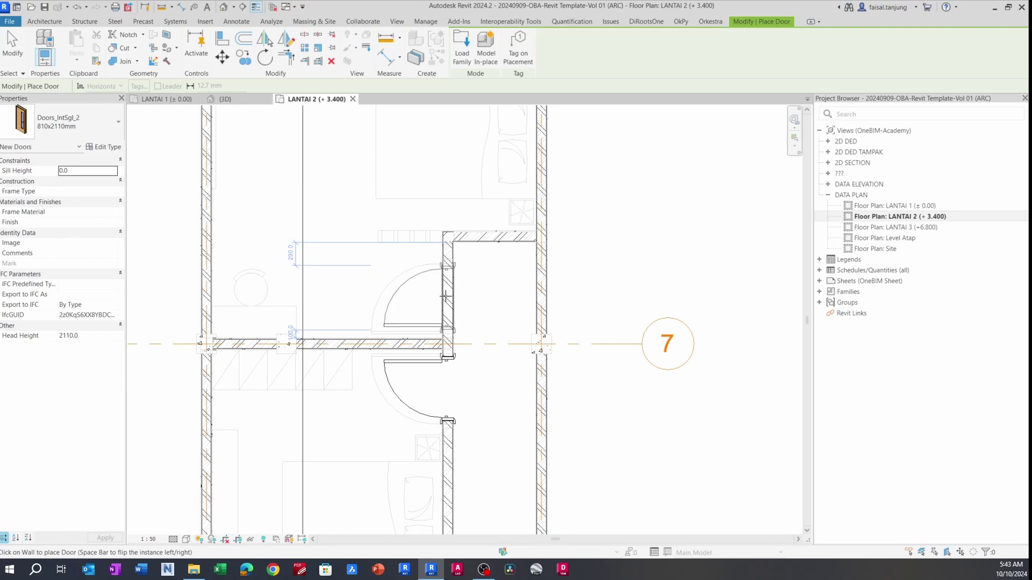
pyautogui.click(443, 298)
pyautogui.press('Escape')
pyautogui.press('Escape')
pyautogui.scroll(4, 441, 296)
pyautogui.click(401, 251)
pyautogui.scroll(-6, 399, 250)
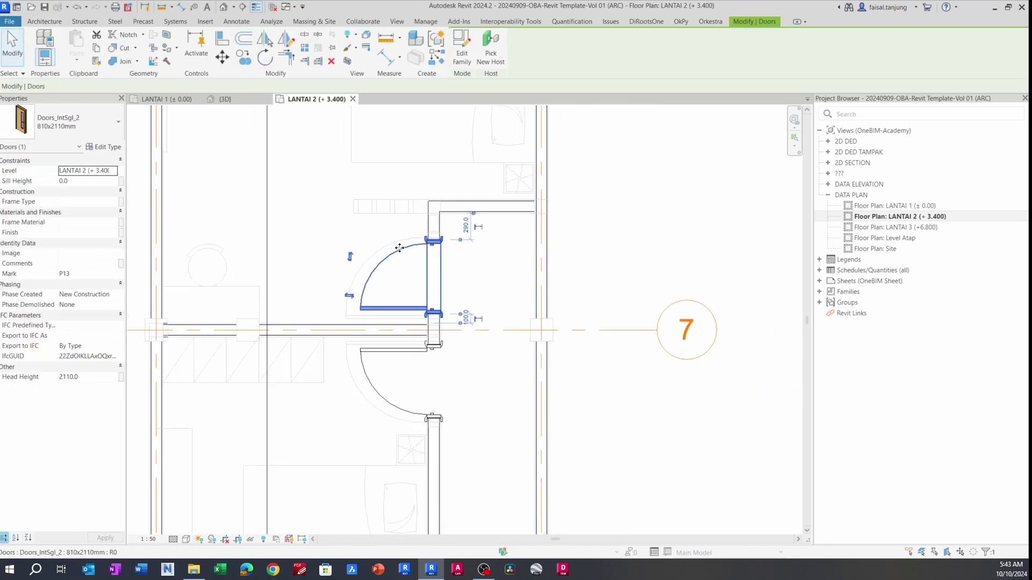
pyautogui.press('Escape')
# - Place a Doors_IntSgl 700x2110mm door in the side wall of the bathroom at grid 8, swinging into the bathroom
pyautogui.scroll(-3, 362, 368)
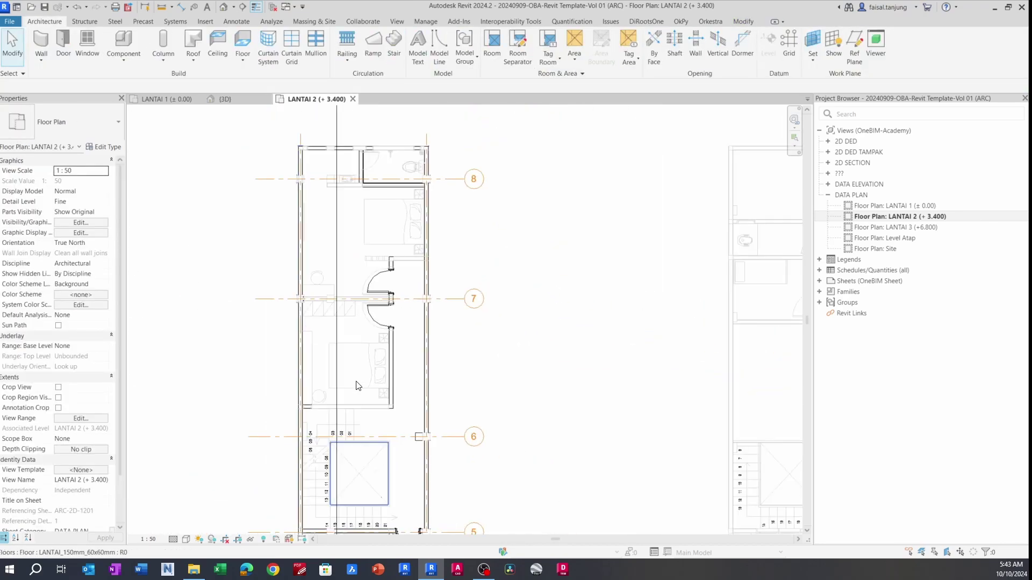
pyautogui.moveTo(361, 392); pyautogui.dragTo(381, 362, button='middle')
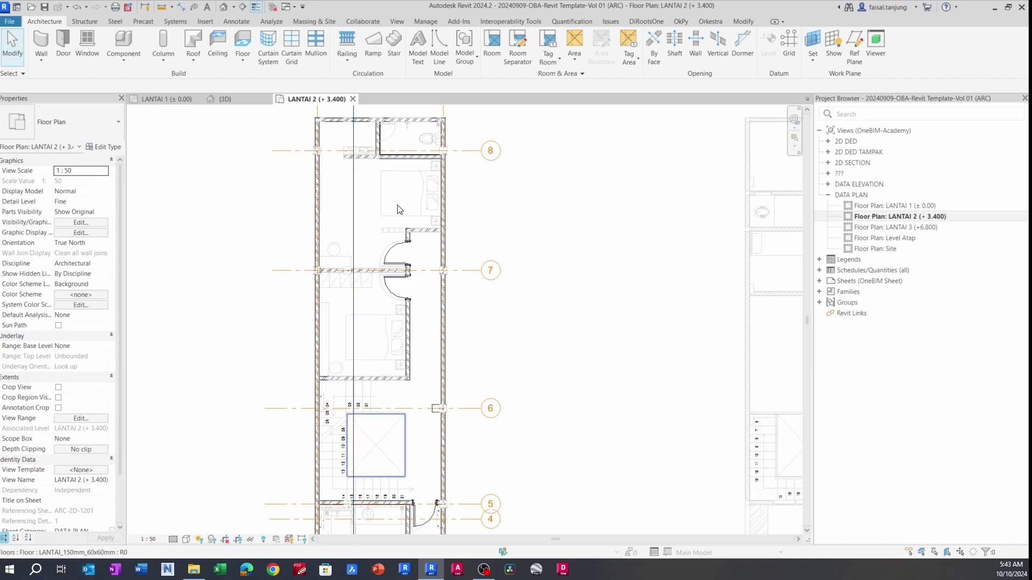
pyautogui.scroll(2, 379, 133)
pyautogui.scroll(3, 379, 136)
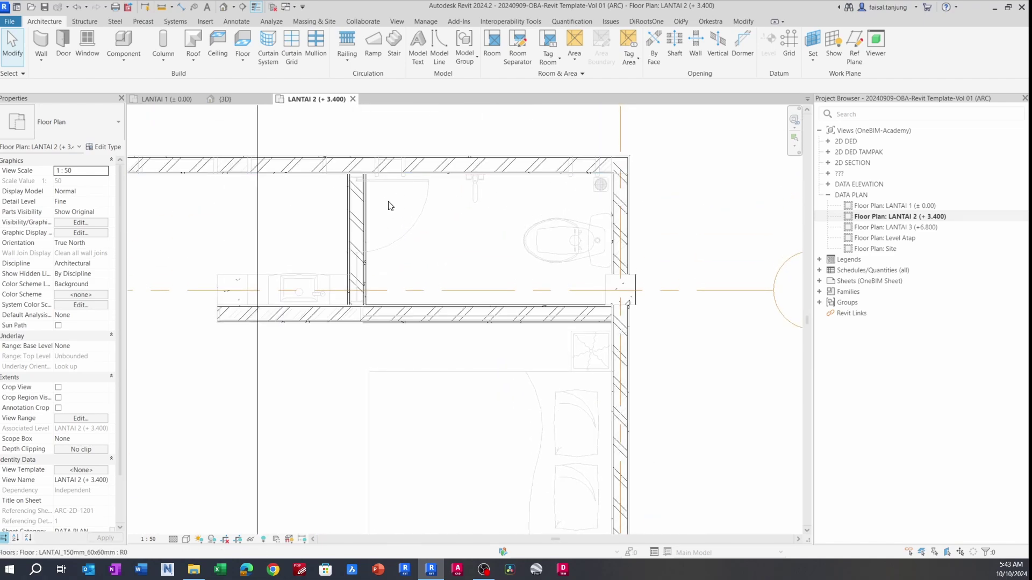
pyautogui.moveTo(387, 205); pyautogui.dragTo(393, 220, button='middle')
pyautogui.press('r')
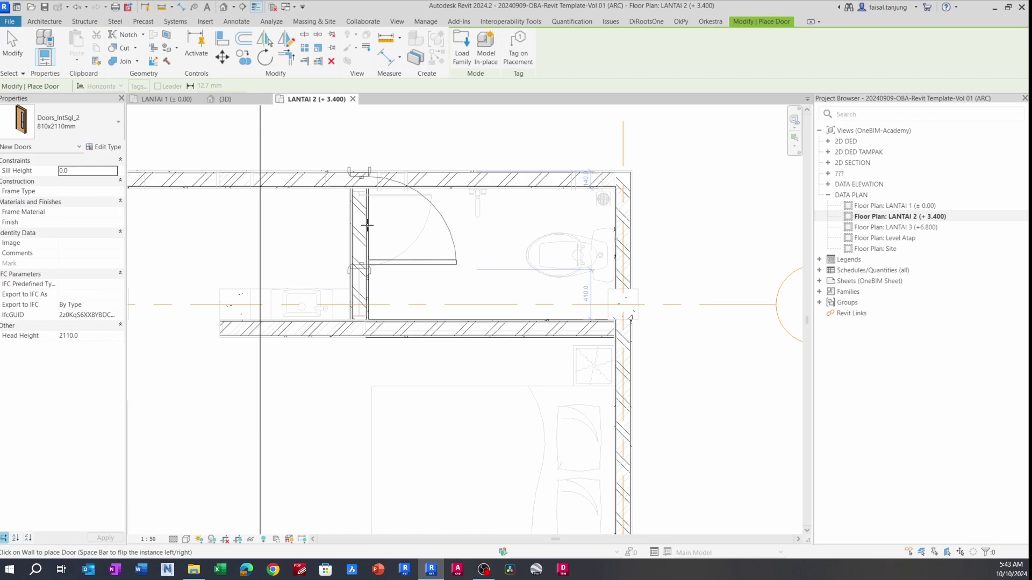
pyautogui.click(104, 130)
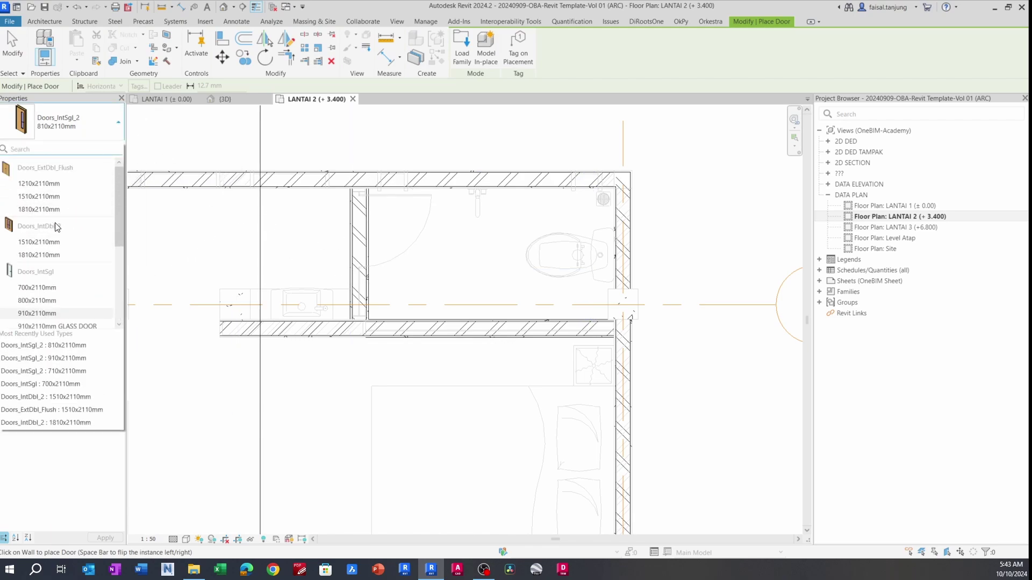
pyautogui.click(37, 288)
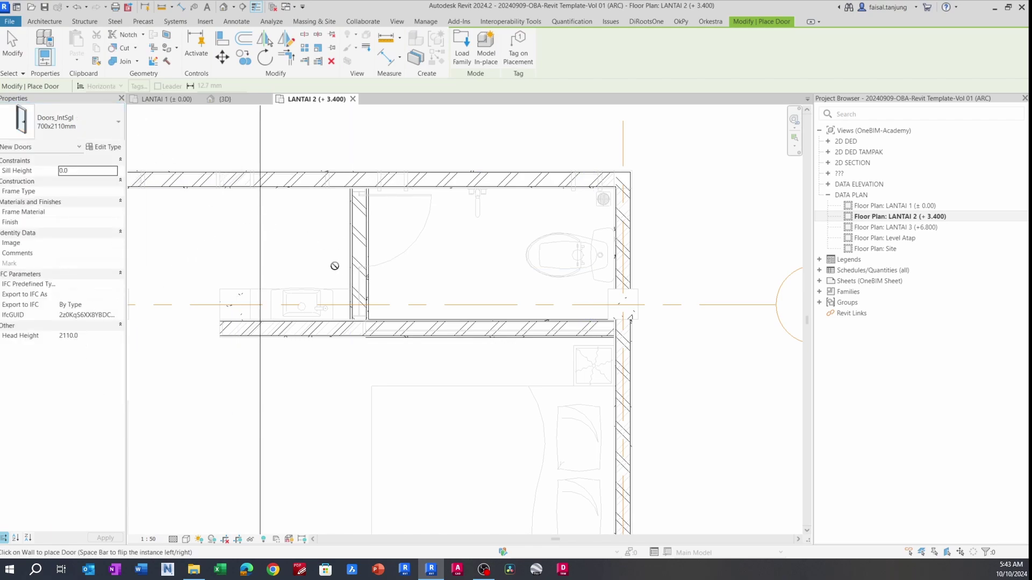
pyautogui.click(373, 235)
pyautogui.press('Escape')
pyautogui.press('Escape')
pyautogui.scroll(2, 417, 220)
# - Nudge the grid 8 bathroom door toward the exterior wall, to 10 mm from it
pyautogui.click(450, 222)
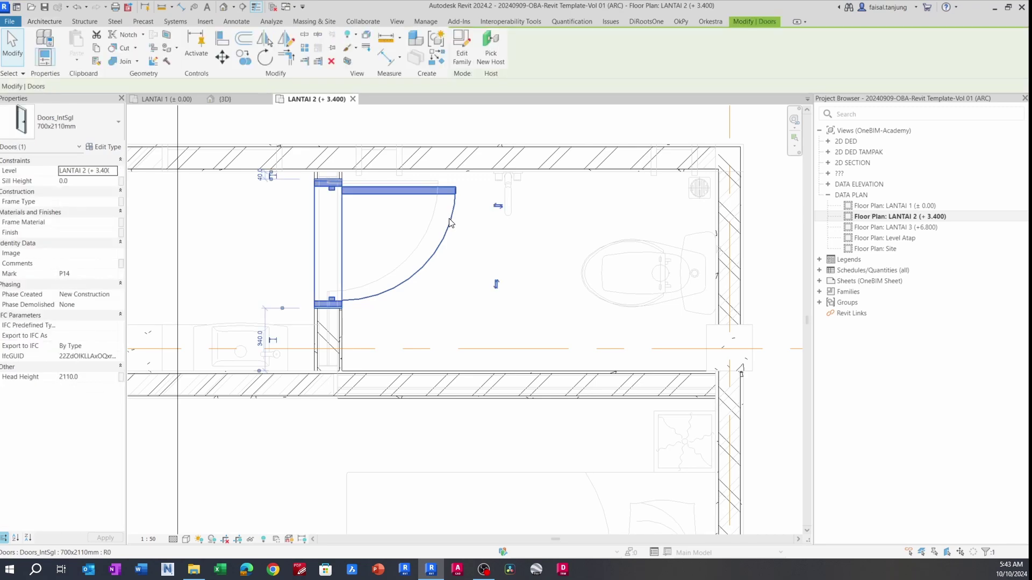
pyautogui.press('Up')
pyautogui.press('Up')
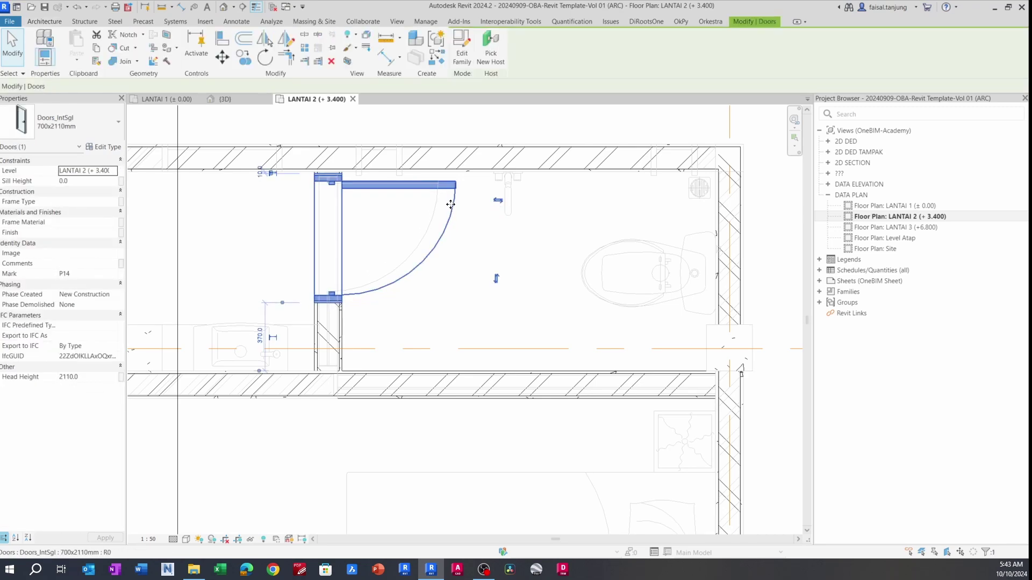
# - Try flipping the grid 8 bathroom door's facing and hand, ending with its original swing into the bathroom
pyautogui.click(497, 200)
pyautogui.click(161, 202)
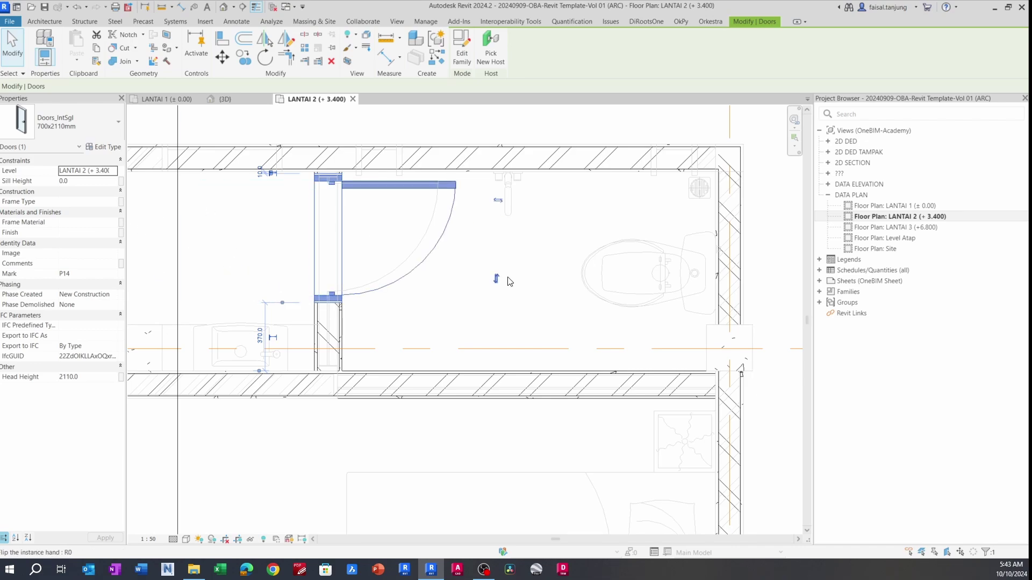
pyautogui.click(497, 280)
pyautogui.click(498, 267)
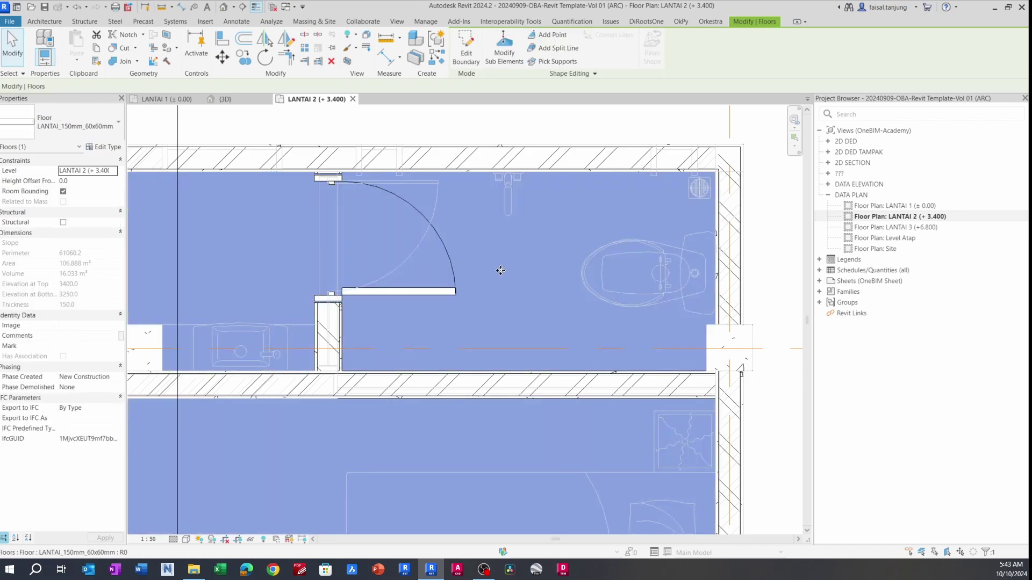
pyautogui.press('Escape')
pyautogui.click(453, 290)
pyautogui.click(498, 277)
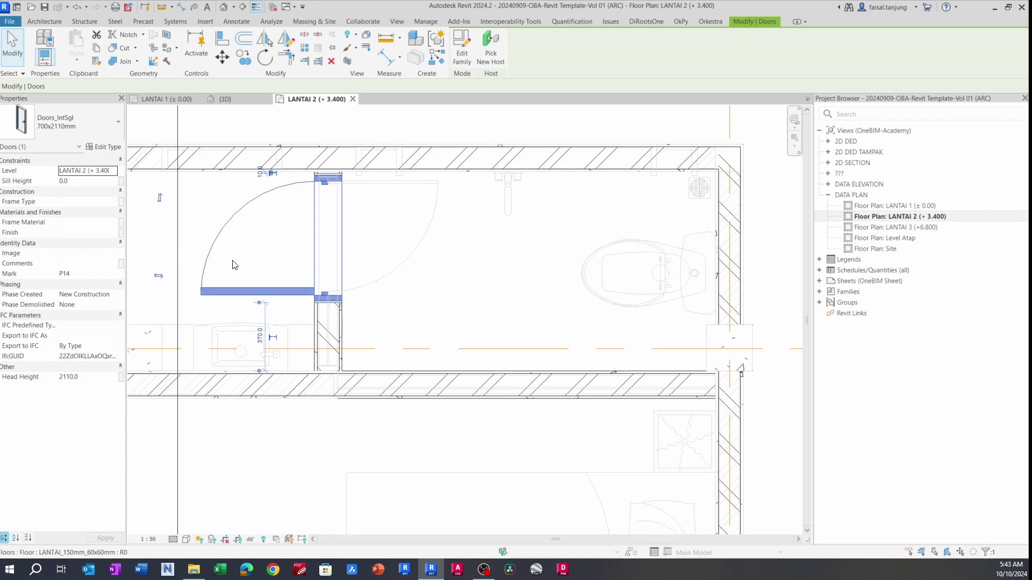
pyautogui.click(160, 199)
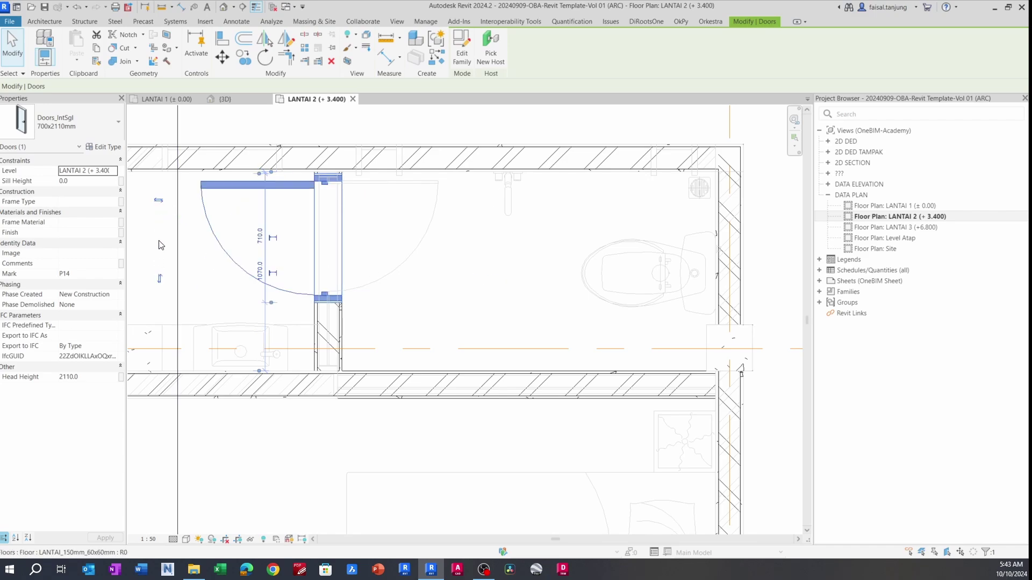
pyautogui.click(160, 279)
pyautogui.click(159, 202)
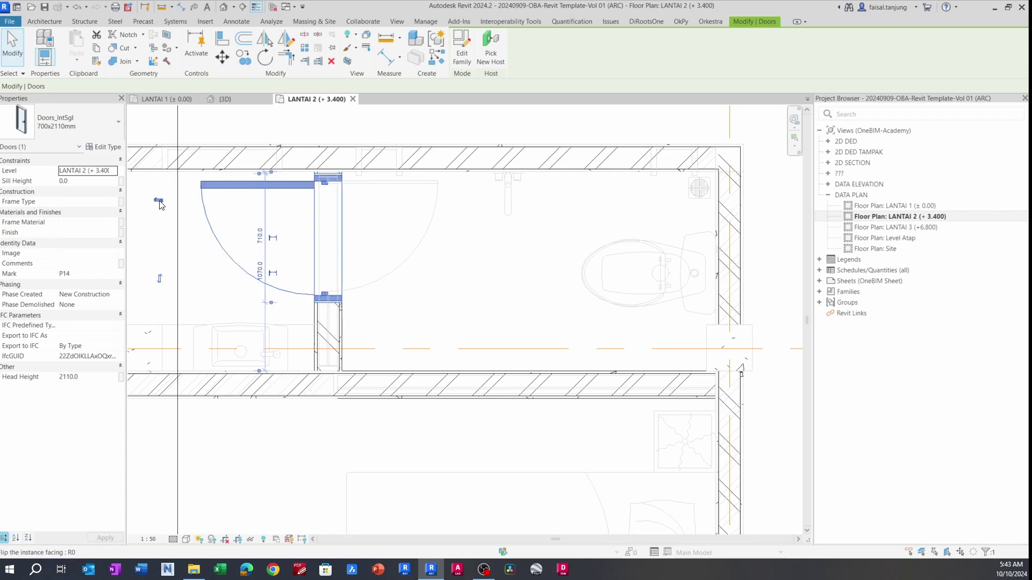
pyautogui.click(160, 202)
pyautogui.press('Escape')
# - Examine the LANTAI 2 plan from grid 8 down to the bathroom at grids 4 and 5 for remaining door positions
pyautogui.scroll(-3, 395, 225)
pyautogui.scroll(-6, 395, 224)
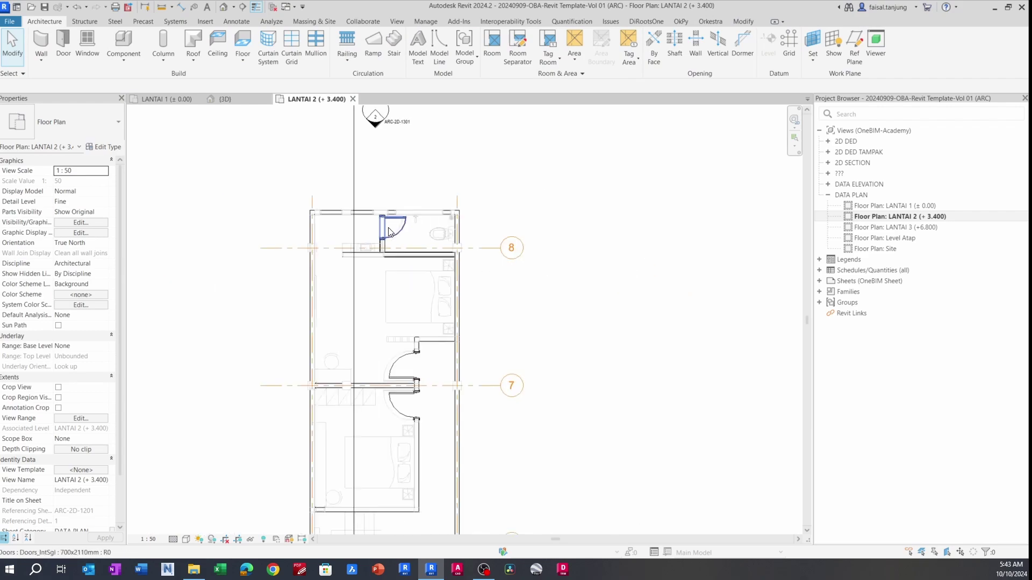
pyautogui.moveTo(412, 301); pyautogui.dragTo(405, 262, button='middle')
pyautogui.scroll(3, 341, 209)
pyautogui.scroll(-1, 341, 210)
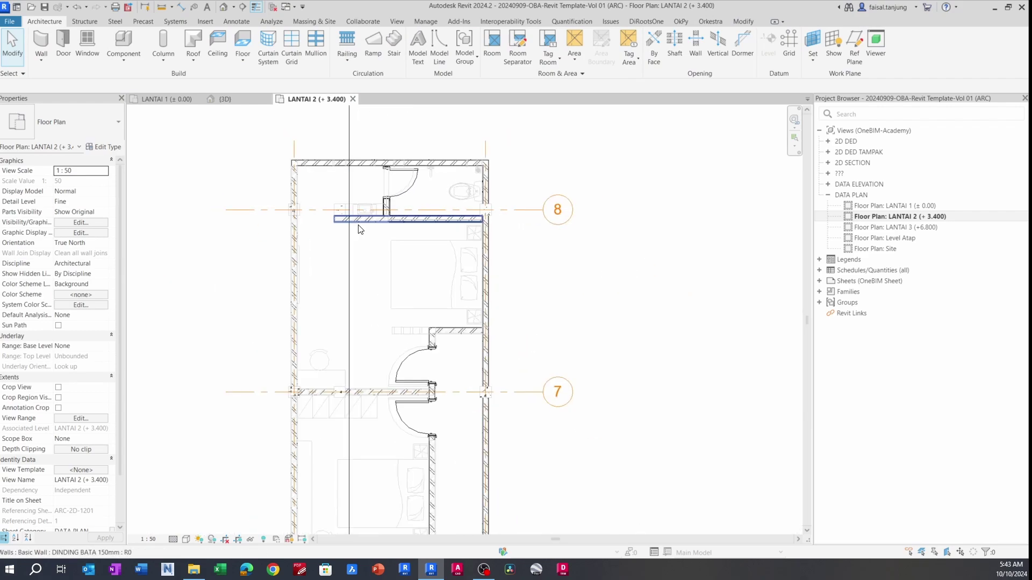
pyautogui.scroll(-1, 347, 226)
pyautogui.moveTo(404, 389); pyautogui.dragTo(385, 260, button='middle')
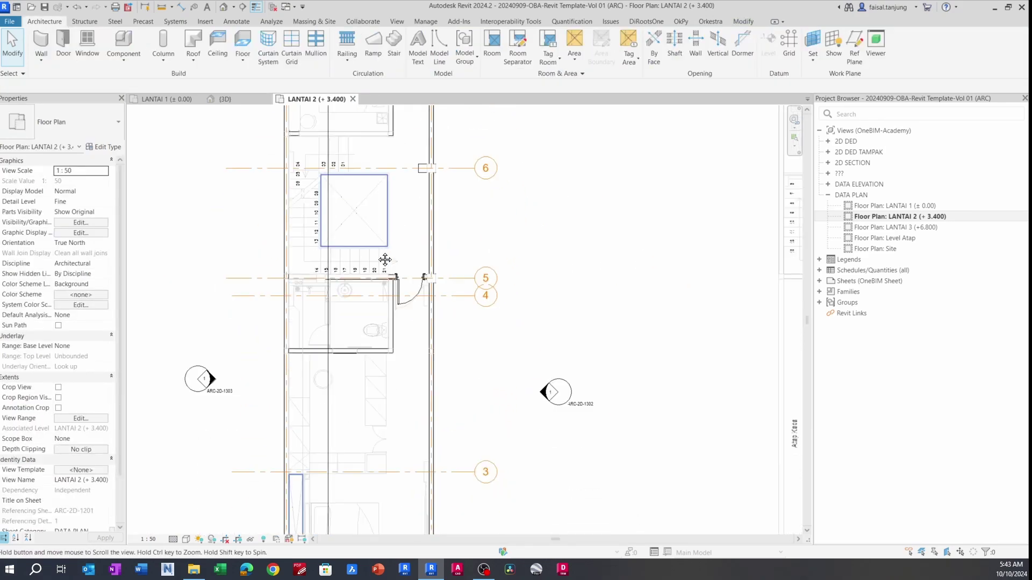
pyautogui.moveTo(400, 318); pyautogui.dragTo(403, 275, button='middle')
pyautogui.scroll(4, 350, 274)
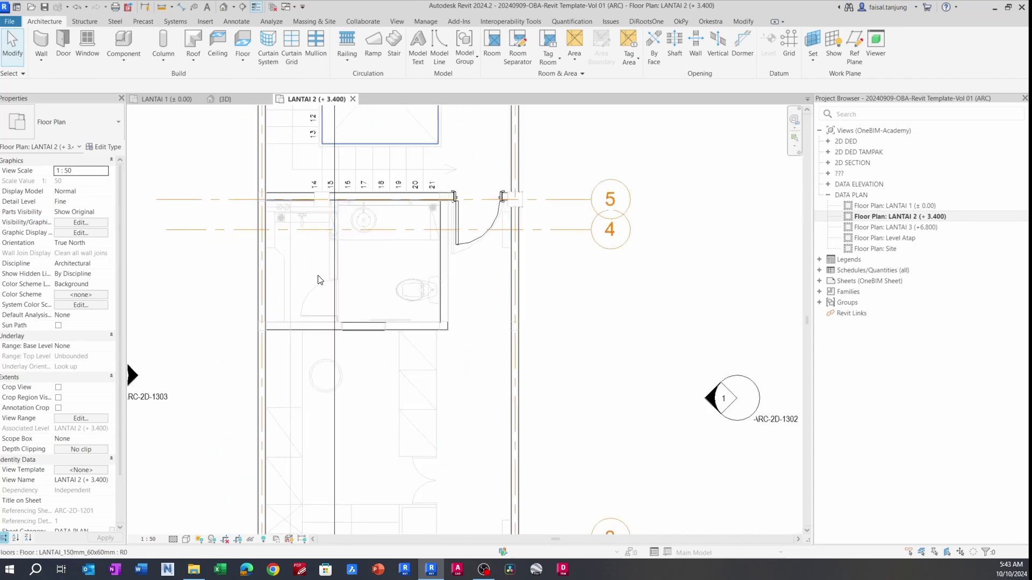
# - Hide the Sections annotation category in the LANTAI 2 plan to remove the section line crossing the bathroom at grid 4
pyautogui.click(342, 294)
pyautogui.moveTo(344, 295); pyautogui.dragTo(359, 302, button='middle')
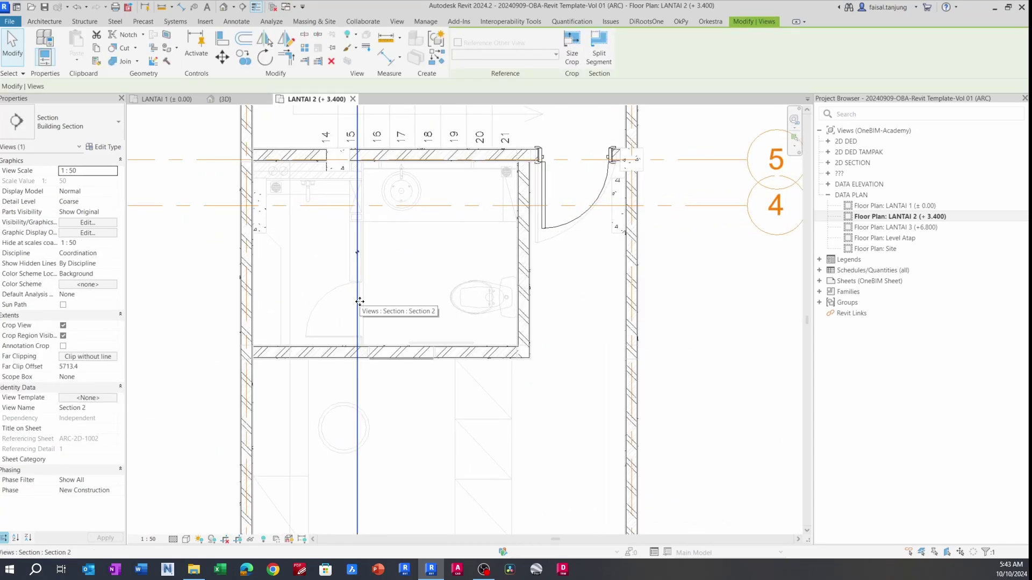
pyautogui.press('g')
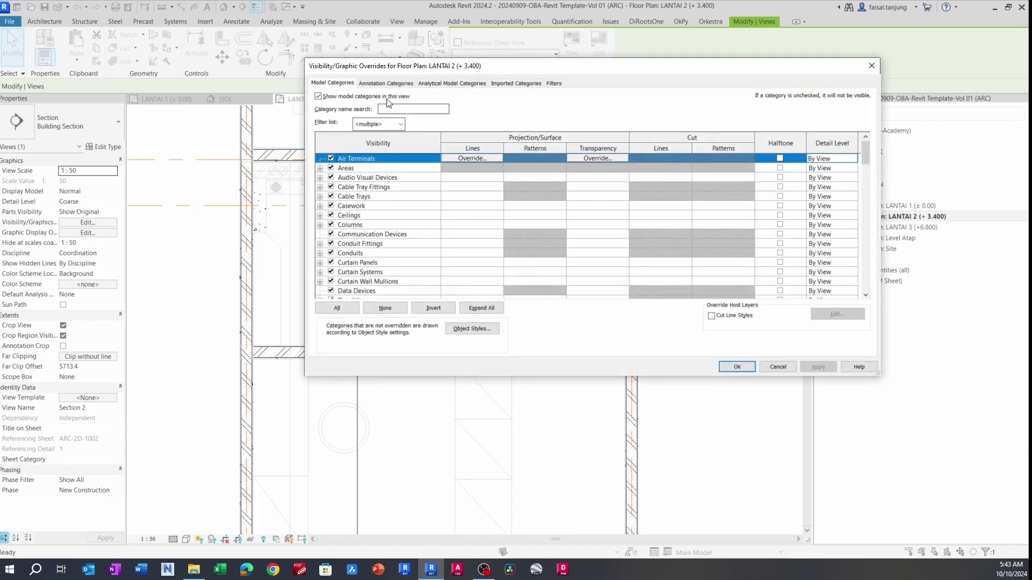
pyautogui.click(383, 84)
pyautogui.click(383, 216)
pyautogui.press('v')
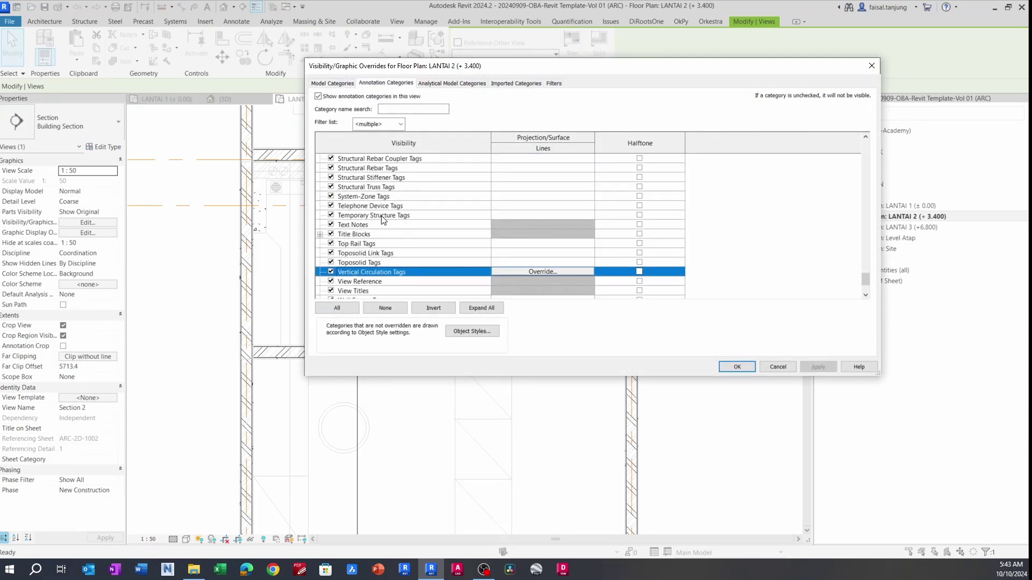
pyautogui.scroll(-2, 378, 246)
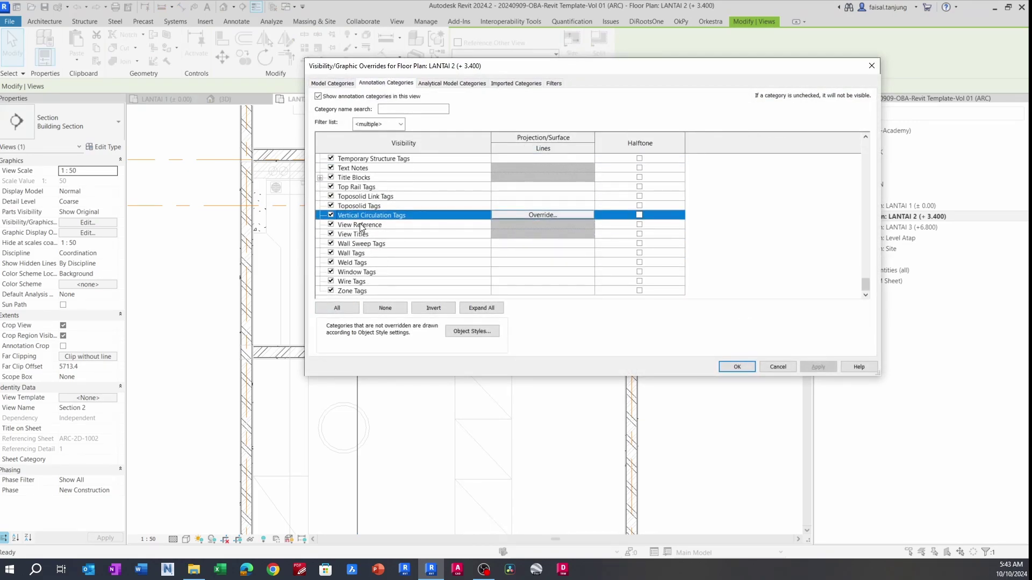
pyautogui.press('s')
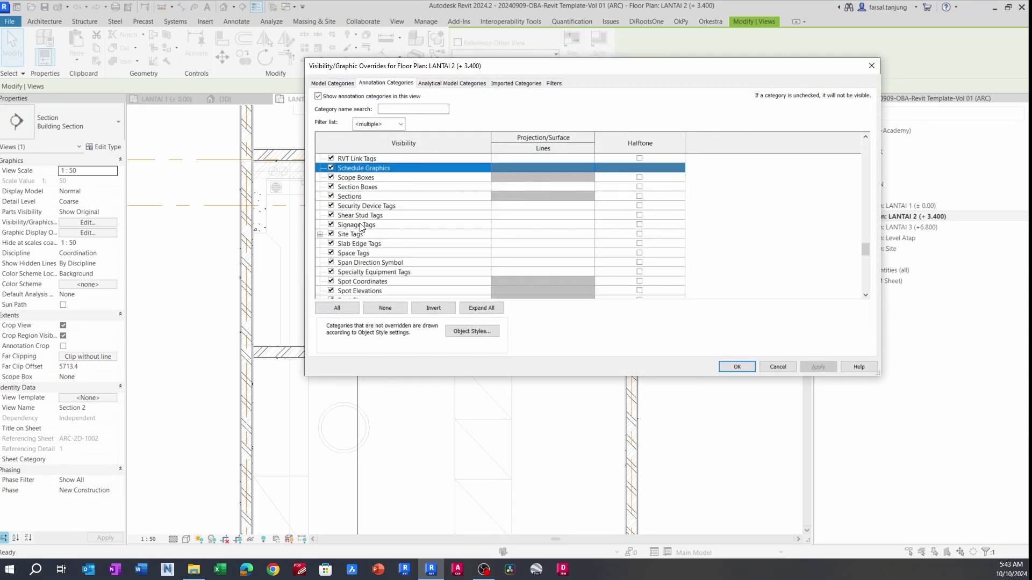
pyautogui.click(331, 197)
pyautogui.click(728, 368)
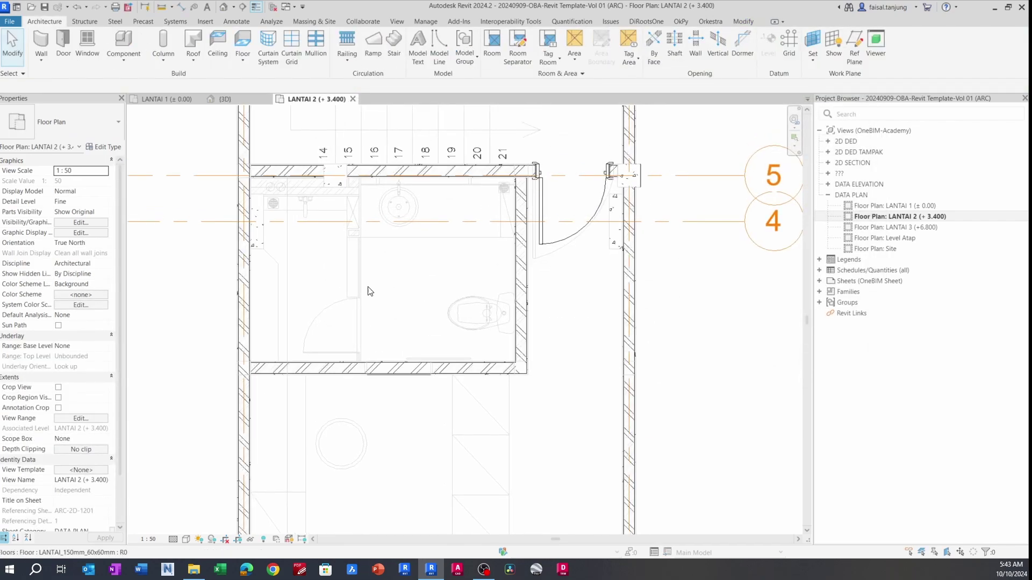
# - Inspect the bathroom layout at grid 4 and the doors from there up to grid 8
pyautogui.scroll(4, 370, 291)
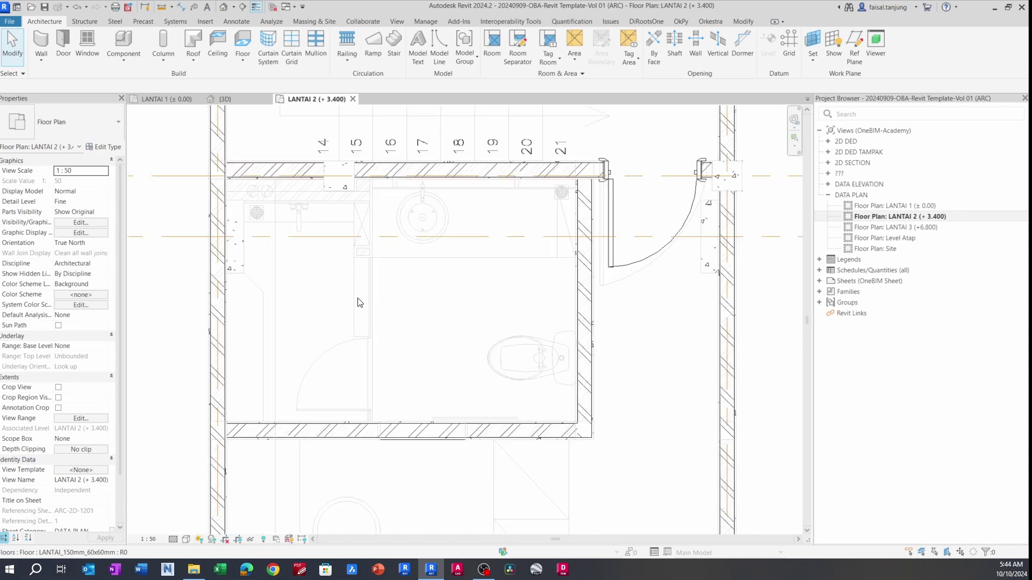
pyautogui.scroll(-5, 361, 301)
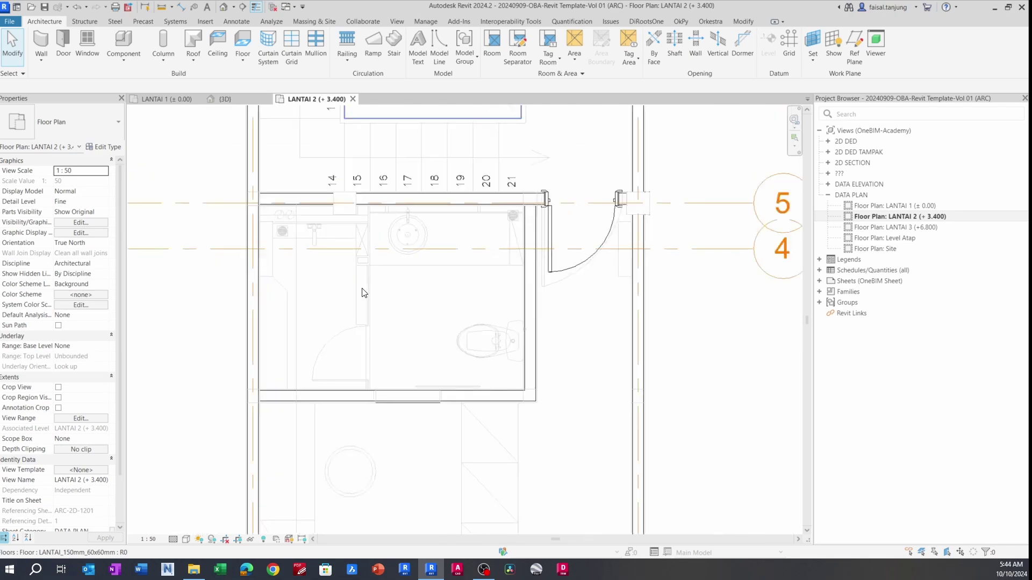
pyautogui.moveTo(394, 354); pyautogui.dragTo(392, 423, button='middle')
pyautogui.moveTo(402, 323); pyautogui.dragTo(400, 423, button='middle')
pyautogui.moveTo(411, 296); pyautogui.dragTo(408, 421, button='middle')
pyautogui.moveTo(406, 268)
pyautogui.mouseDown(button='middle')
pyautogui.moveTo(400, 278)
pyautogui.moveTo(392, 195)
pyautogui.mouseUp(button='middle')
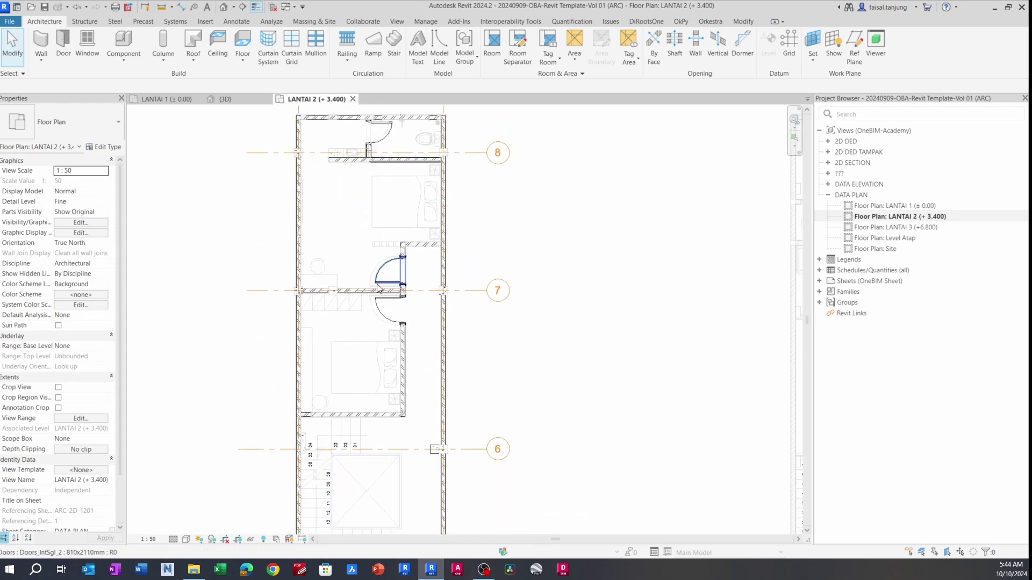
# - Delete the shaft opening beside the bed between grids 2 and 3 in the LANTAI 2 plan
pyautogui.moveTo(407, 523)
pyautogui.mouseDown(button='middle')
pyautogui.moveTo(409, 379)
pyautogui.moveTo(424, 322)
pyautogui.mouseUp(button='middle')
pyautogui.scroll(4, 378, 242)
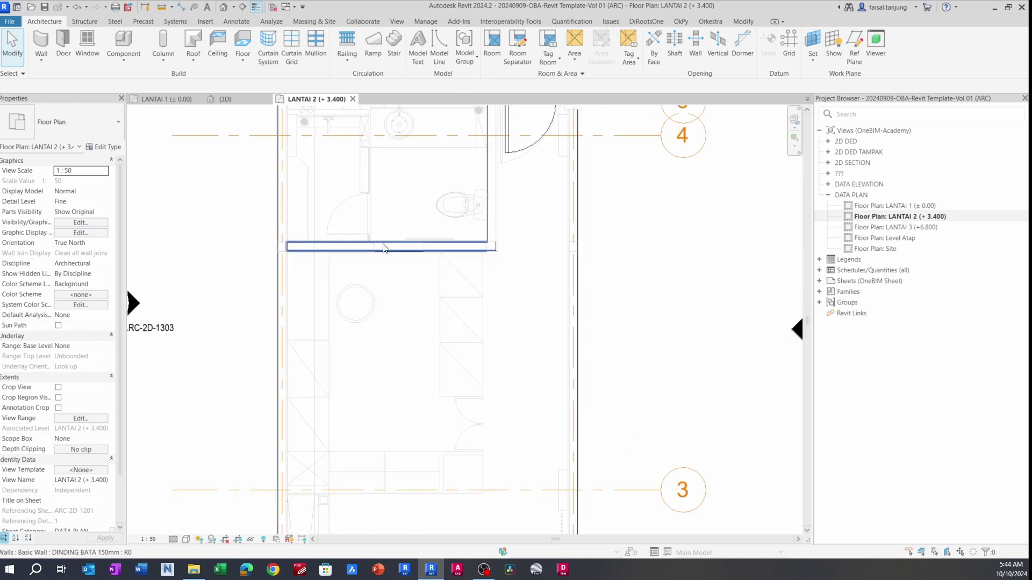
pyautogui.scroll(-6, 389, 254)
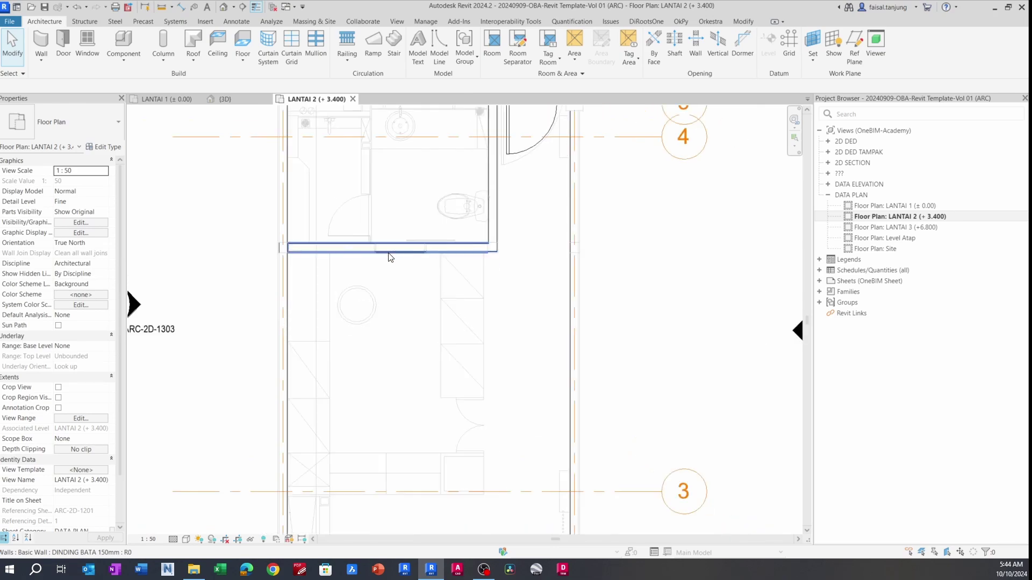
pyautogui.moveTo(404, 319); pyautogui.dragTo(386, 238, button='middle')
pyautogui.moveTo(391, 376); pyautogui.dragTo(387, 281, button='middle')
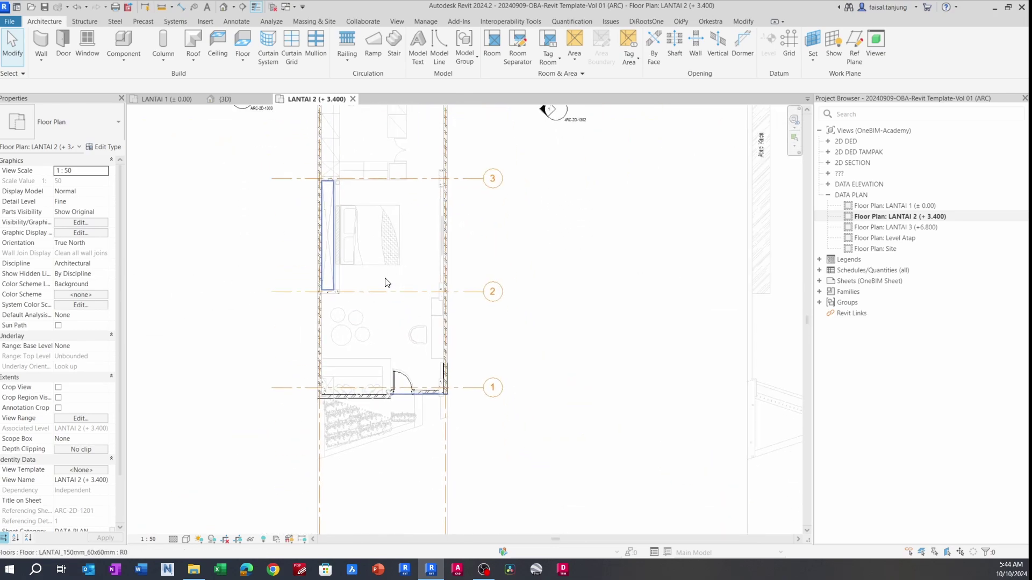
pyautogui.scroll(2, 345, 172)
pyautogui.click(345, 168)
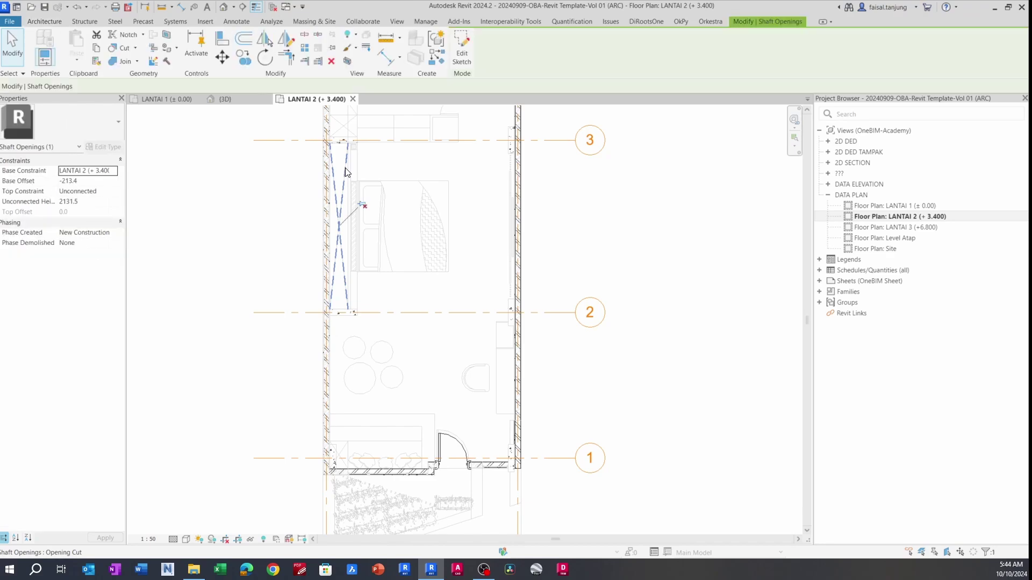
pyautogui.press('Delete')
# - Turn off the section box in the {3D} view and bring the whole front facade into view
pyautogui.scroll(-2, 345, 167)
pyautogui.moveTo(421, 337); pyautogui.dragTo(402, 320, button='middle')
pyautogui.scroll(3, 393, 363)
pyautogui.moveTo(393, 367); pyautogui.dragTo(383, 354, button='middle')
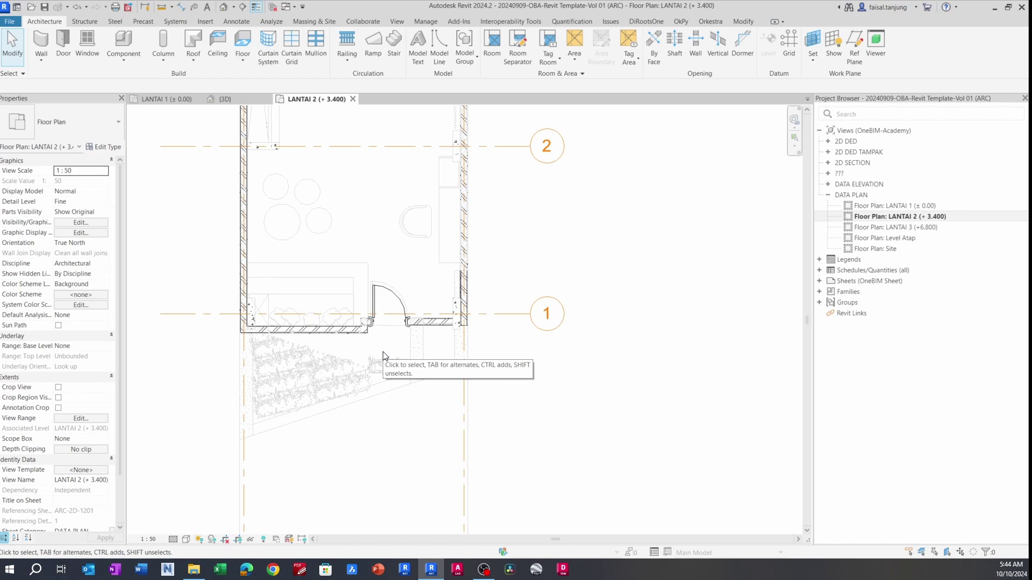
pyautogui.scroll(2, 279, 371)
pyautogui.click(236, 98)
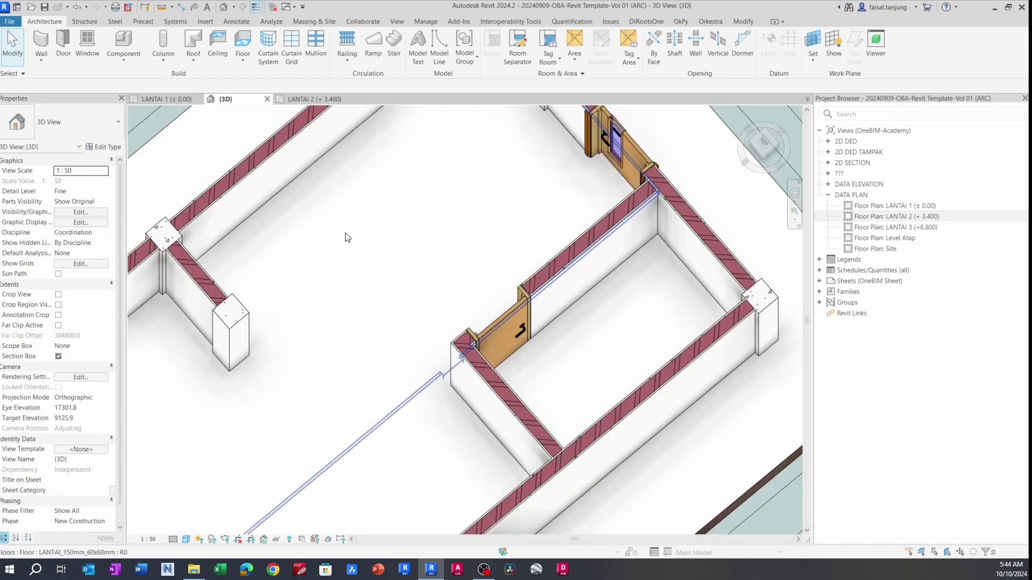
pyautogui.scroll(-6, 346, 237)
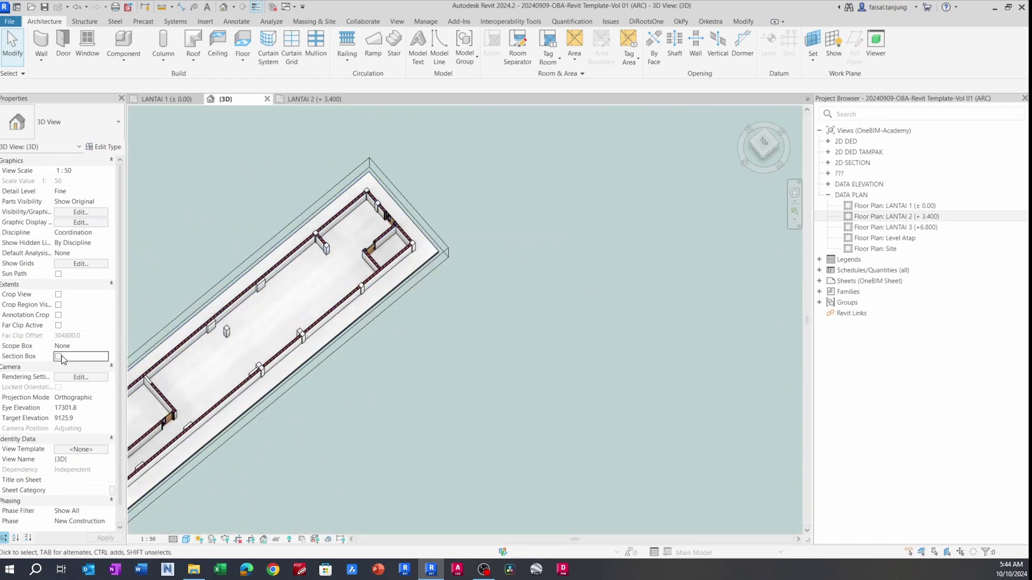
pyautogui.keyDown('shift'); pyautogui.moveTo(370, 166); pyautogui.dragTo(558, 245, button='middle'); pyautogui.keyUp('shift')
pyautogui.keyDown('shift'); pyautogui.moveTo(566, 301); pyautogui.dragTo(546, 264, button='middle'); pyautogui.keyUp('shift')
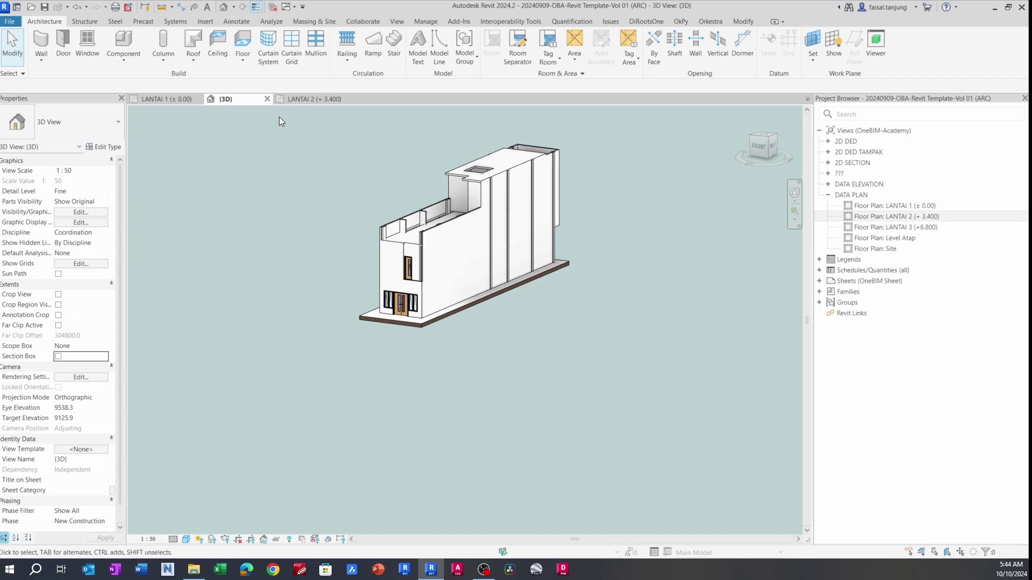
pyautogui.scroll(5, 279, 124)
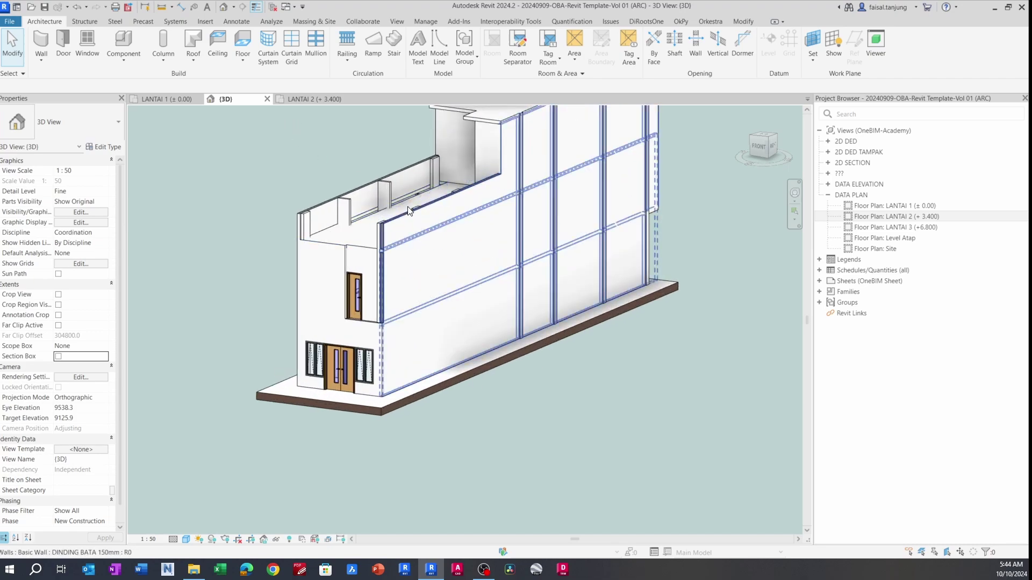
pyautogui.moveTo(335, 180); pyautogui.dragTo(334, 194, button='middle')
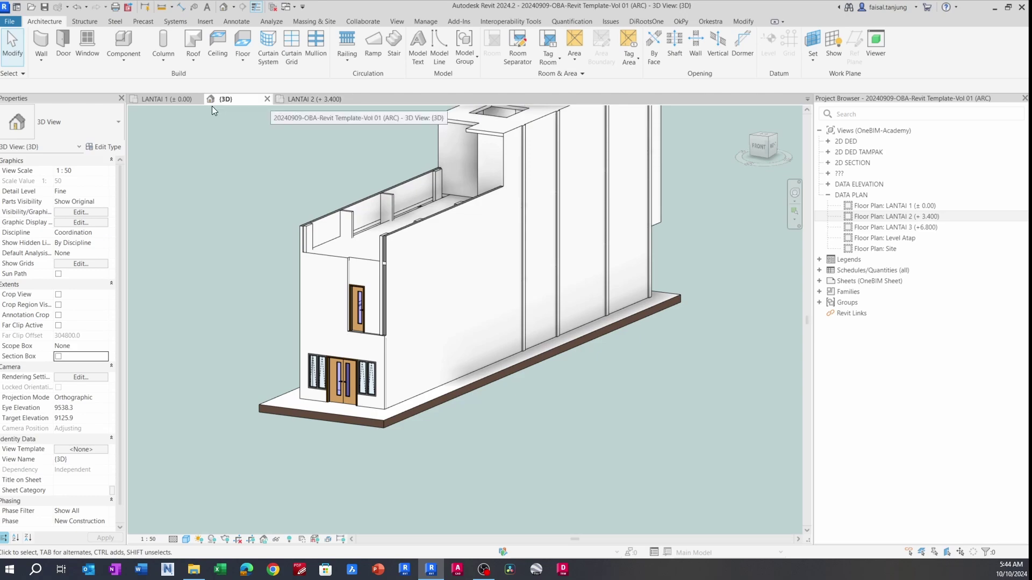
# - Close the LANTAI 1 plan and tile the {3D} and LANTAI 2 views, framing the plan area in front of the grid 1 door
pyautogui.click(199, 99)
pyautogui.moveTo(270, 168); pyautogui.dragTo(241, 165, button='middle')
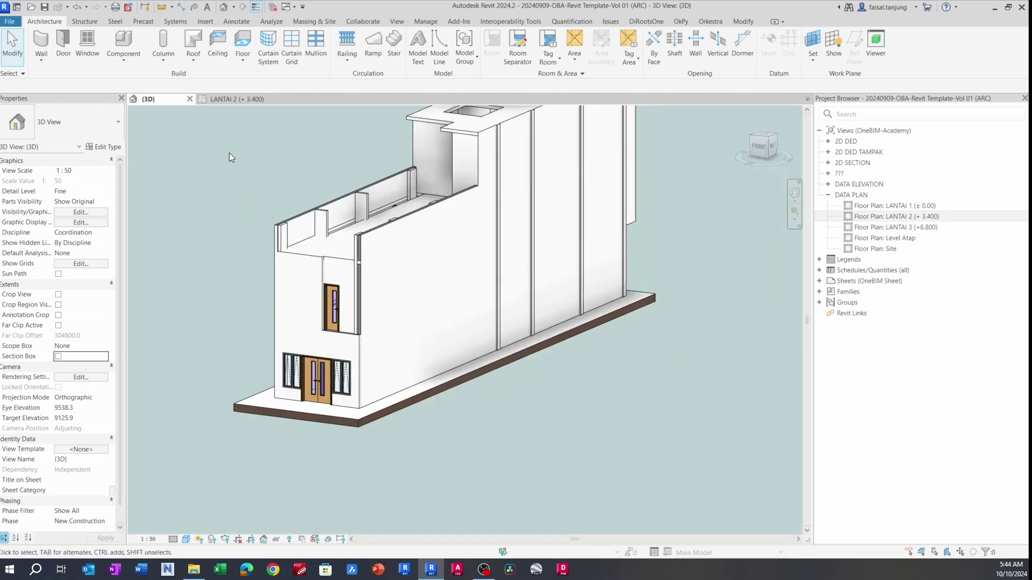
pyautogui.press('w')
pyautogui.press('t')
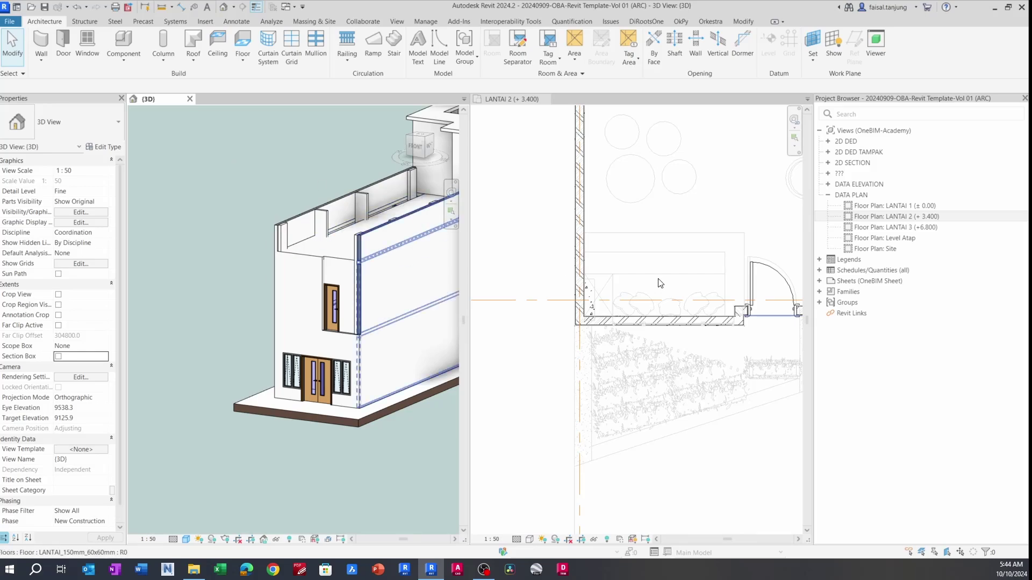
pyautogui.moveTo(659, 283); pyautogui.dragTo(580, 209, button='middle')
pyautogui.scroll(-3, 647, 204)
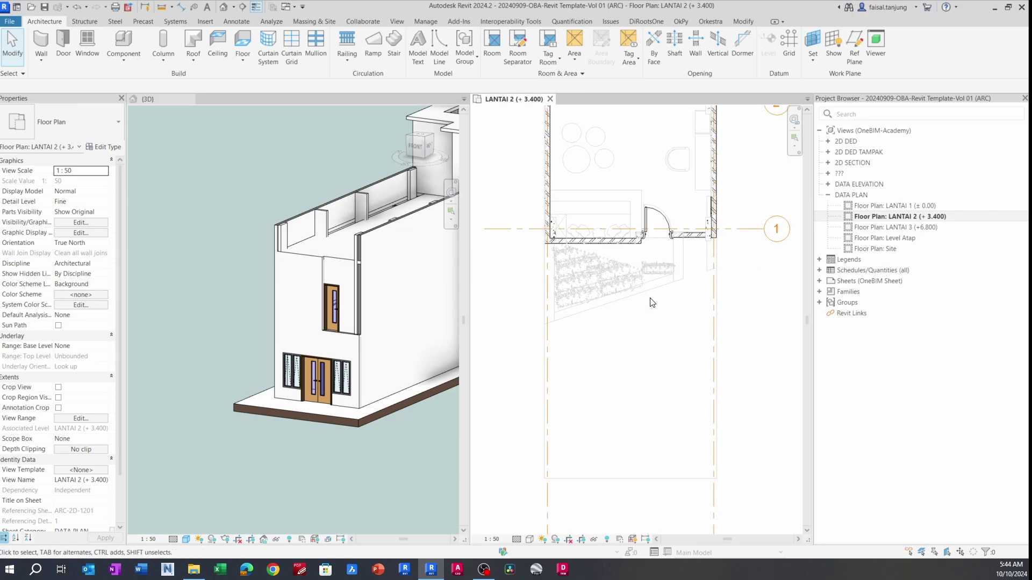
pyautogui.moveTo(653, 303); pyautogui.dragTo(641, 279, button='middle')
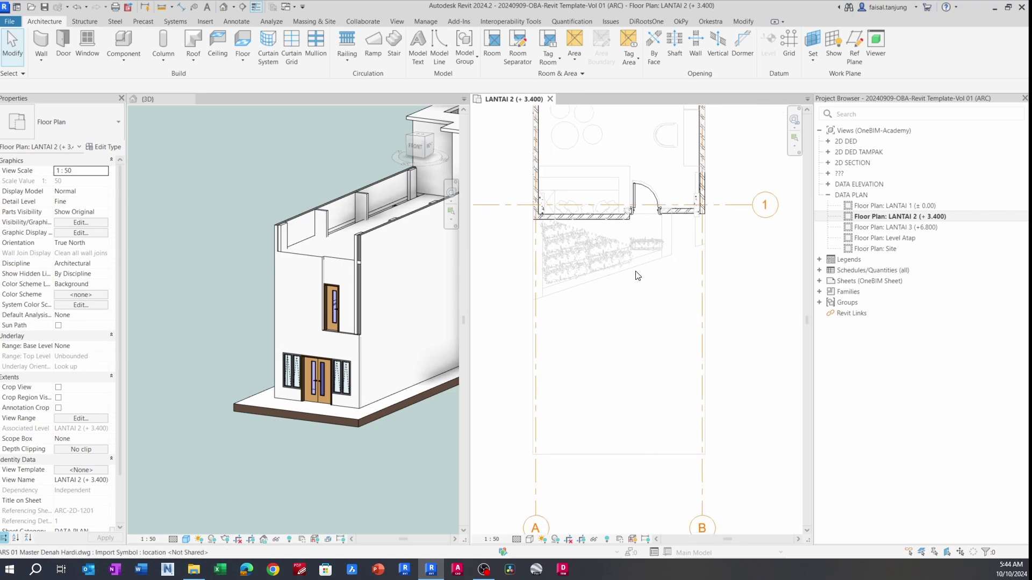
pyautogui.scroll(2, 639, 258)
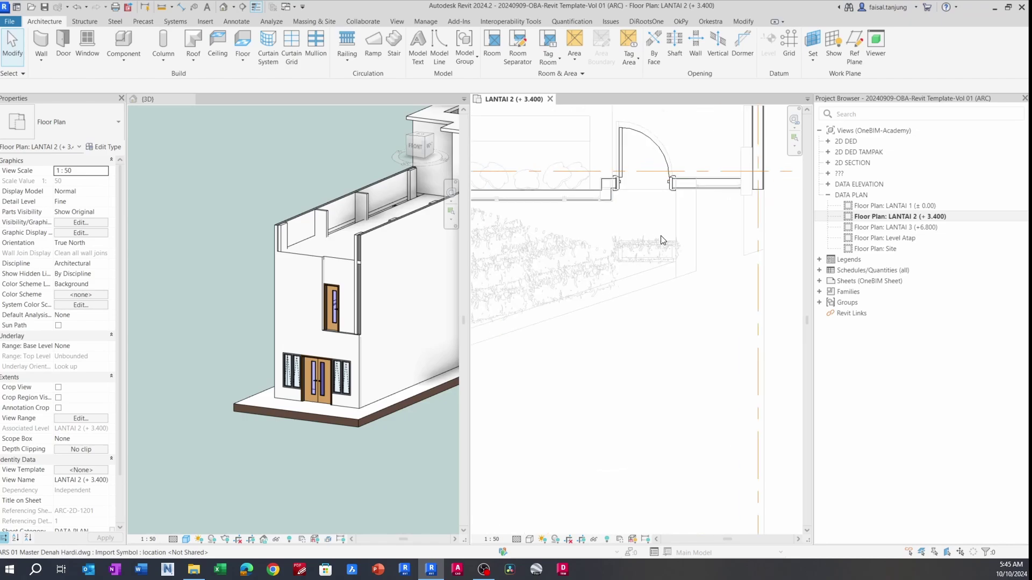
pyautogui.scroll(2, 653, 262)
pyautogui.moveTo(579, 305); pyautogui.dragTo(611, 311, button='middle')
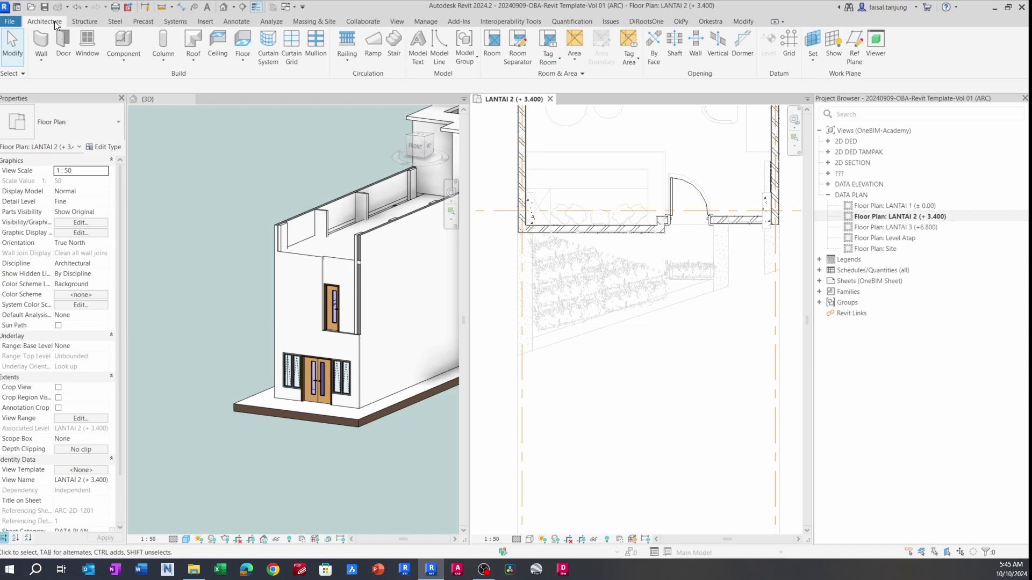
pyautogui.click(122, 57)
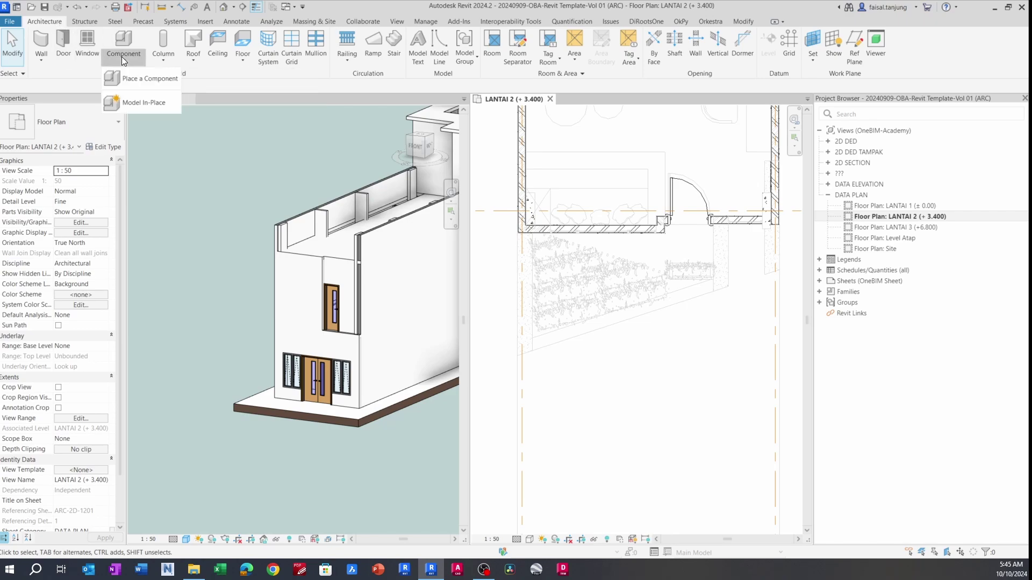
pyautogui.click(140, 103)
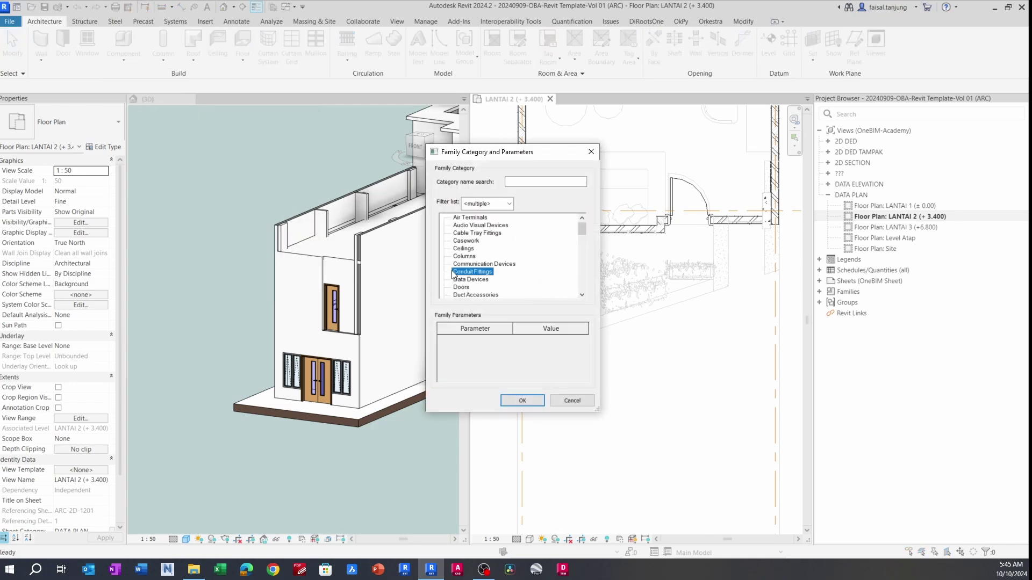
pyautogui.click(591, 152)
# - Create a new in-place model in the Walls category and give it a facade name
pyautogui.click(125, 55)
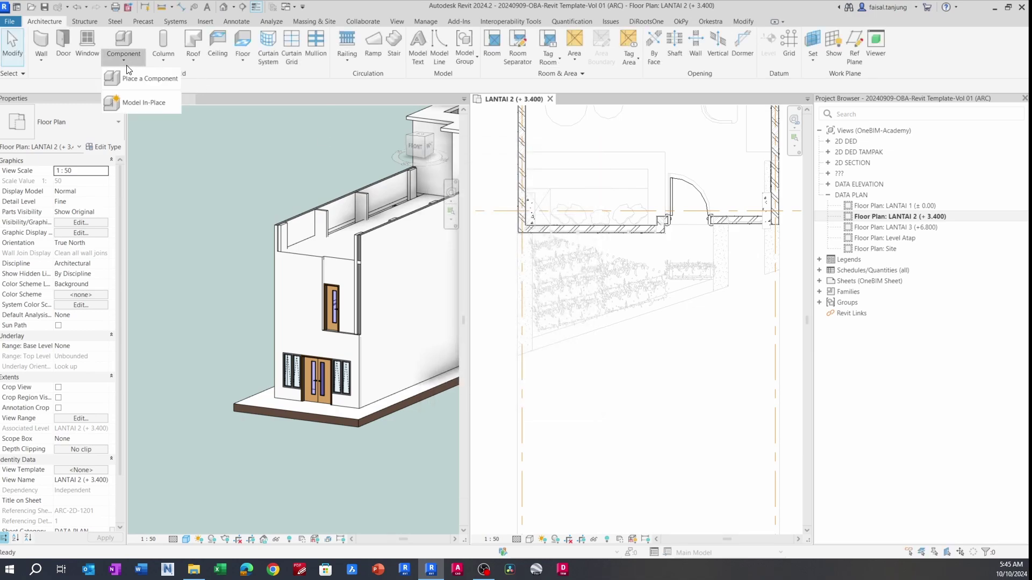
pyautogui.click(141, 102)
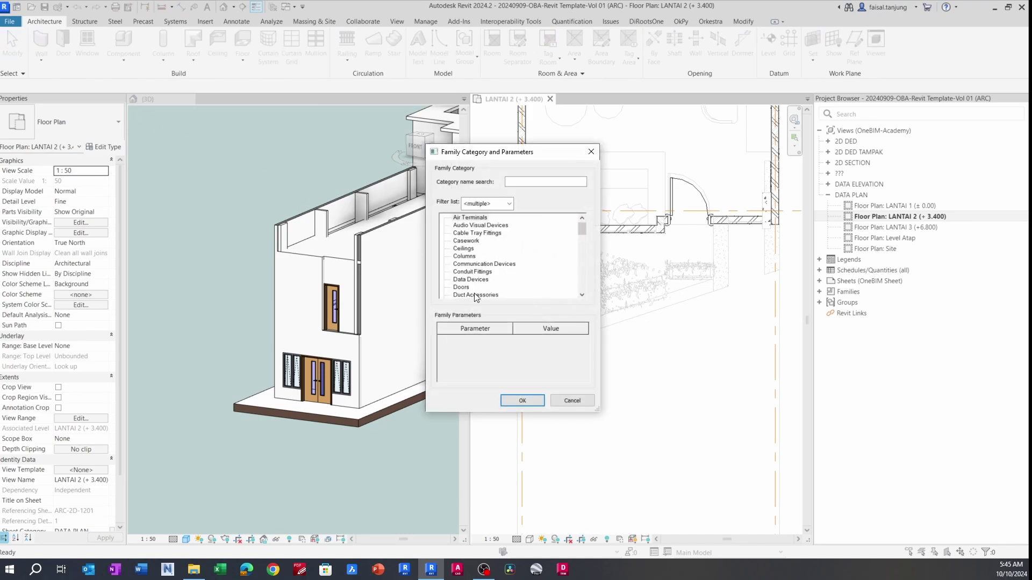
pyautogui.scroll(-6, 471, 261)
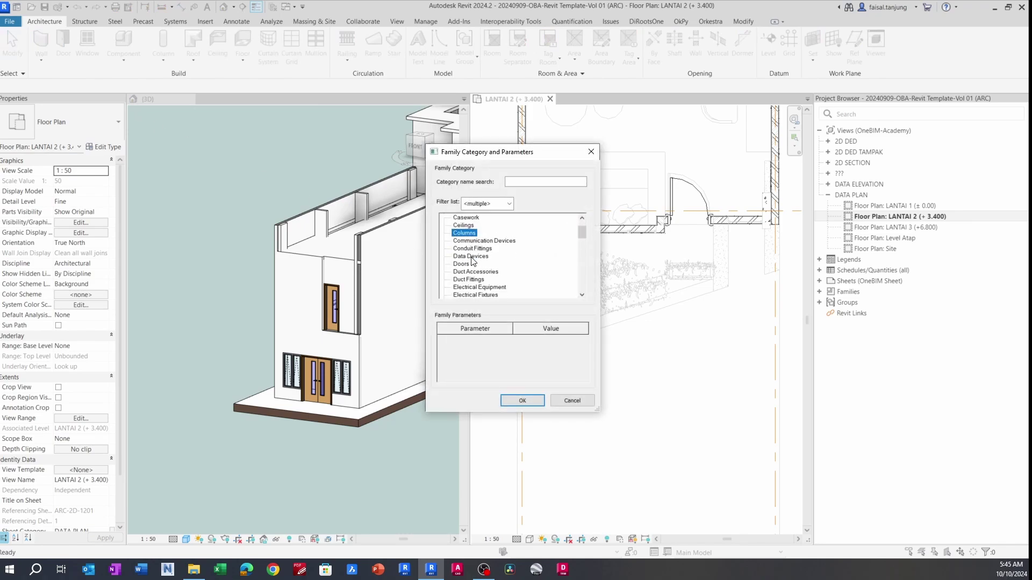
pyautogui.scroll(-5, 471, 262)
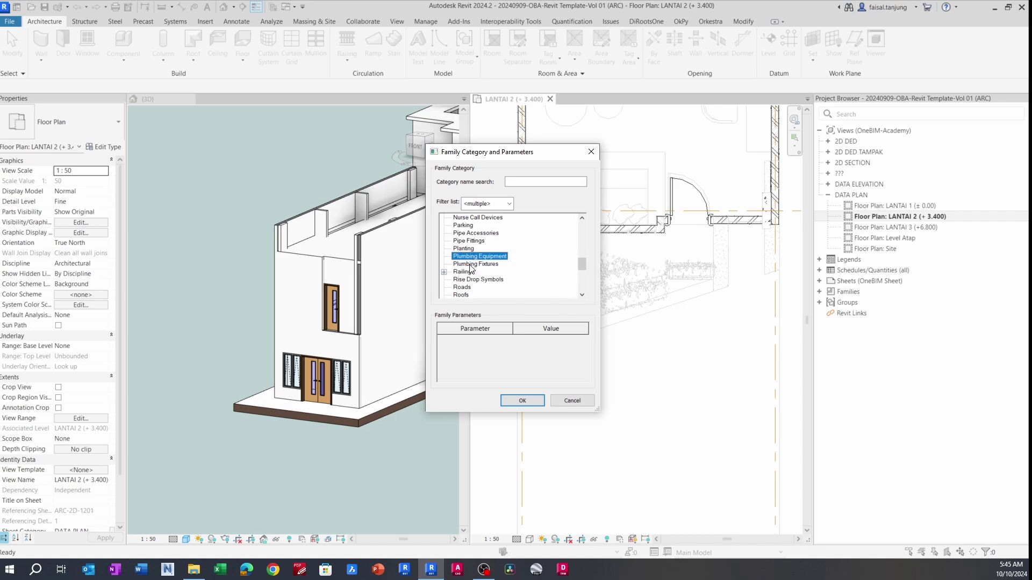
pyautogui.press('w')
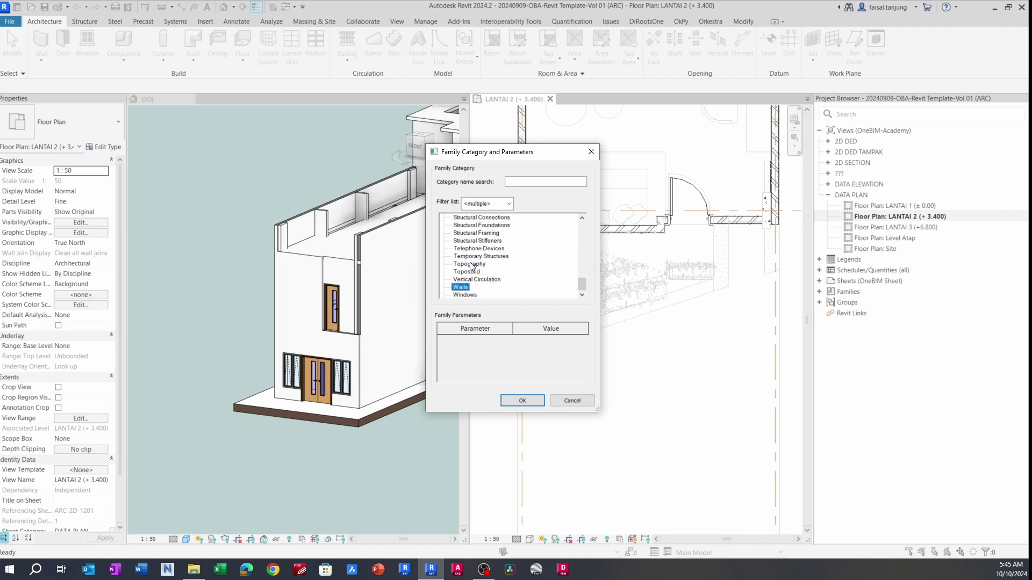
pyautogui.click(516, 401)
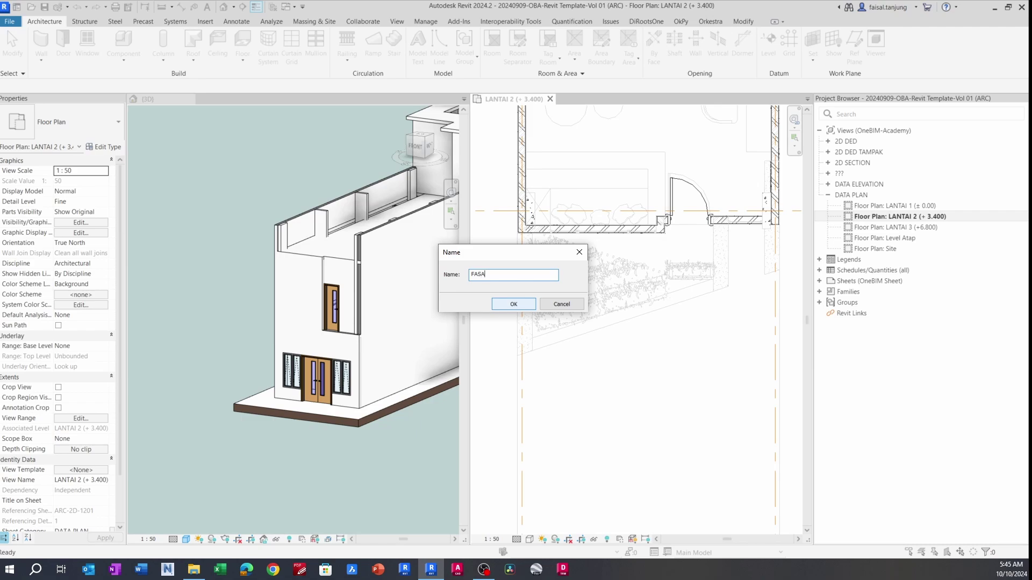
pyautogui.click(514, 304)
# - Start a solid extrusion and sketch its boundary from the CAD side and slanted front lines of the facade wall outside the grid 1 door and the building wall face
pyautogui.moveTo(566, 274); pyautogui.dragTo(611, 300, button='middle')
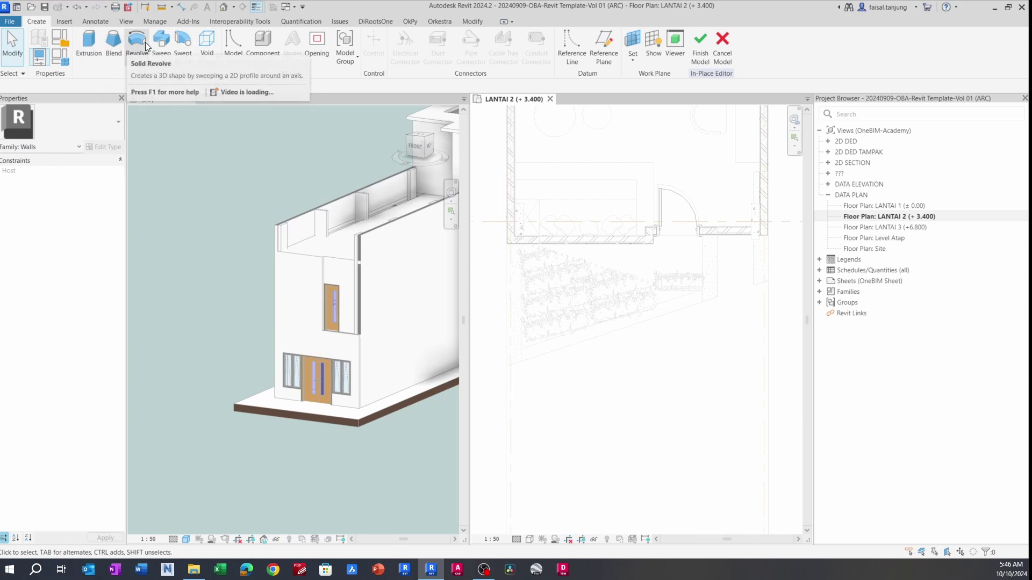
pyautogui.click(90, 44)
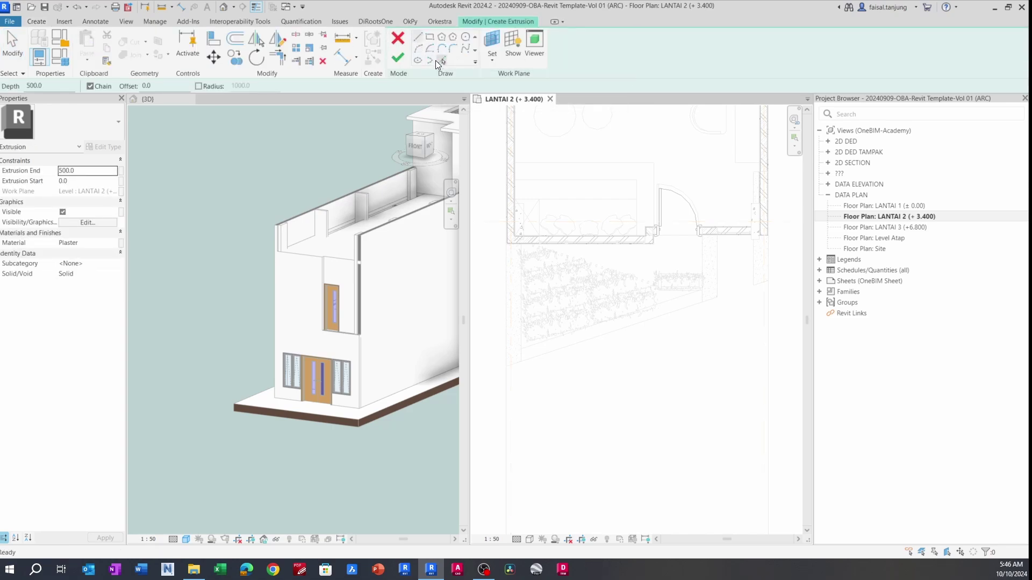
pyautogui.click(444, 62)
pyautogui.scroll(3, 725, 258)
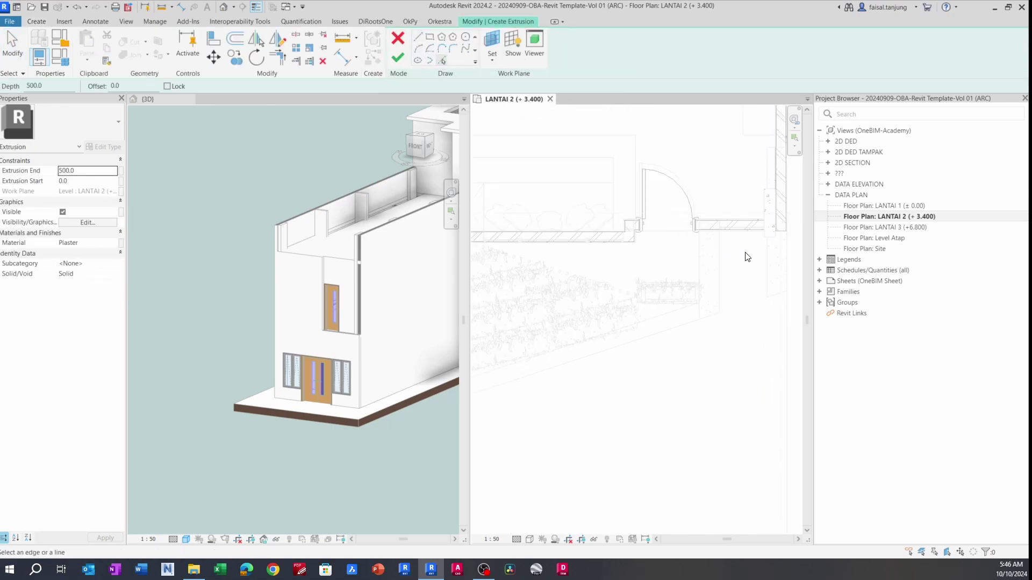
pyautogui.click(672, 247)
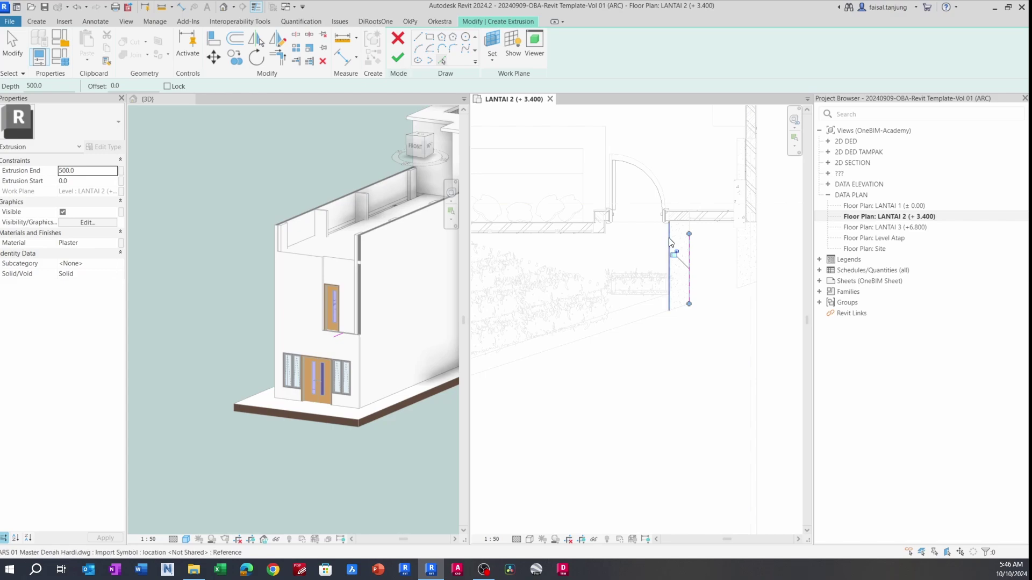
pyautogui.moveTo(612, 313); pyautogui.dragTo(679, 310, button='middle')
pyautogui.moveTo(576, 304); pyautogui.dragTo(569, 300, button='middle')
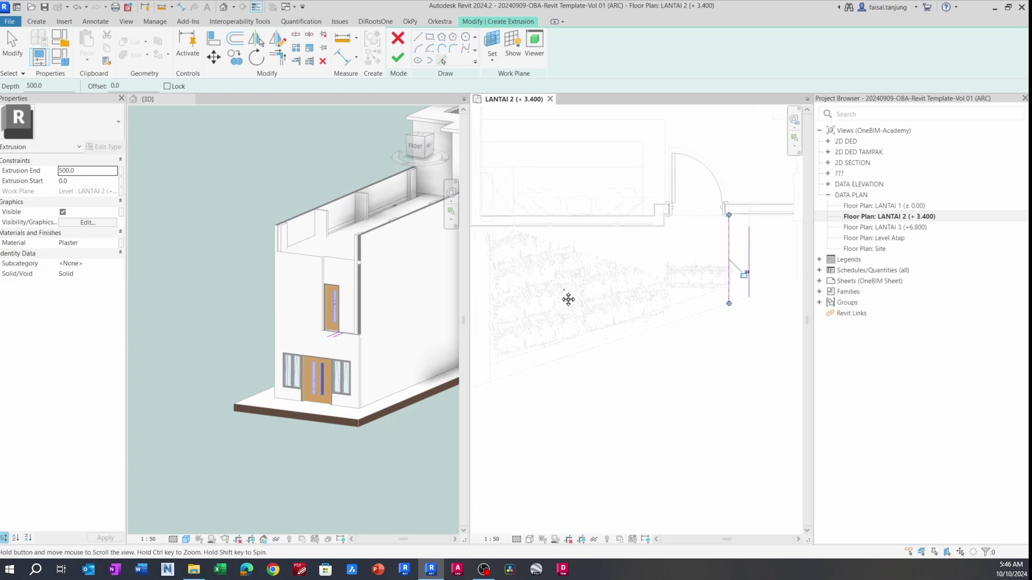
pyautogui.scroll(1, 759, 219)
pyautogui.scroll(3, 754, 212)
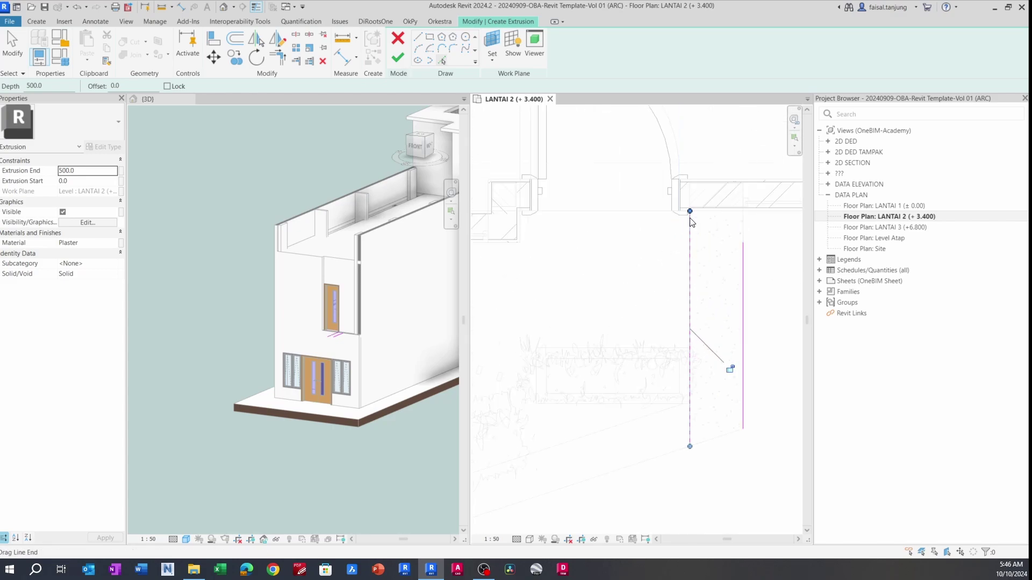
pyautogui.moveTo(689, 219); pyautogui.dragTo(656, 204, button='middle')
pyautogui.click(696, 428)
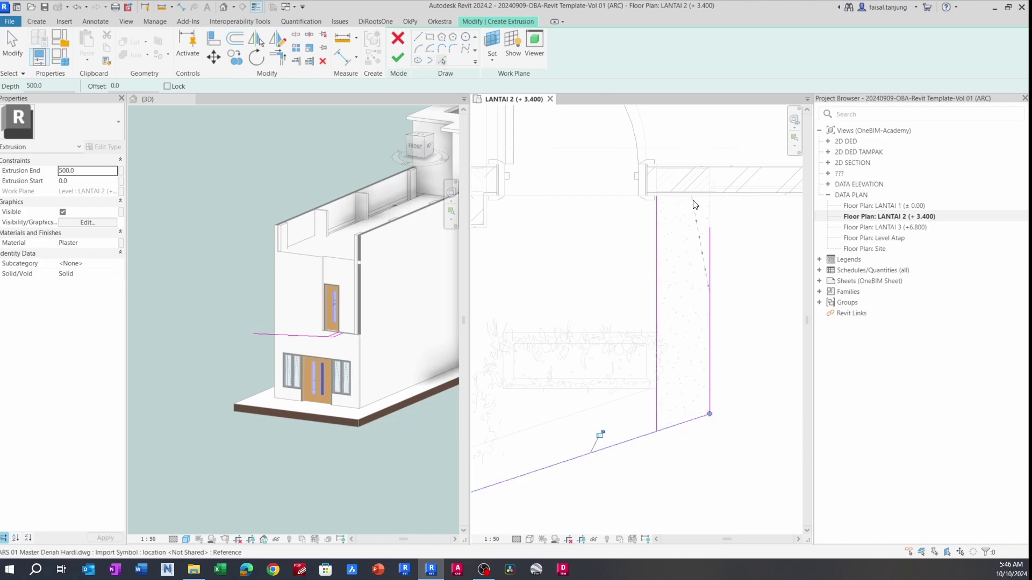
pyautogui.scroll(2, 695, 204)
pyautogui.press('Escape')
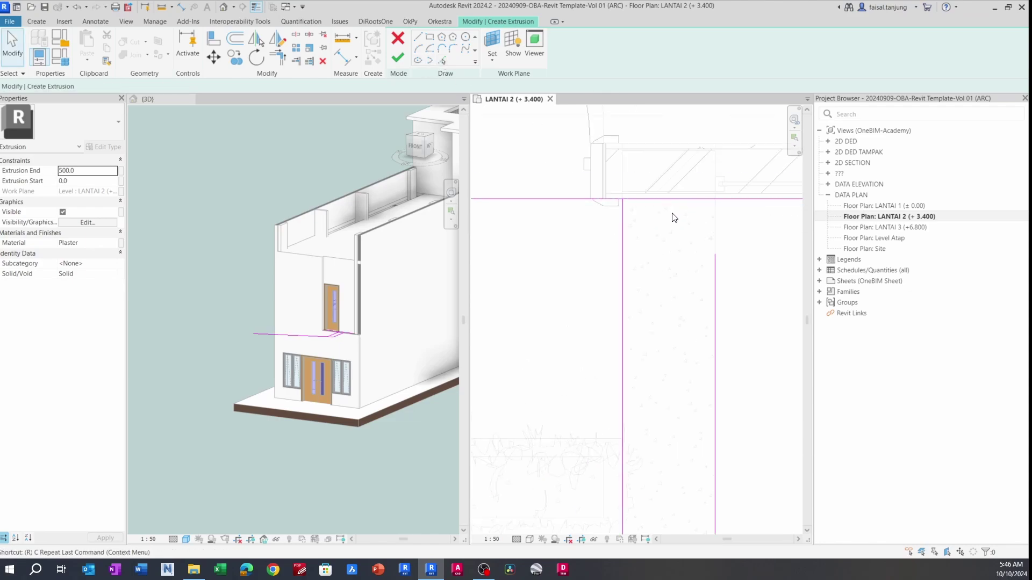
# - Trim the extrusion's sketch lines at the corners into a closed slanted-end outline and finish the extrusion with a depth of 500
pyautogui.moveTo(656, 230); pyautogui.dragTo(631, 212, button='middle')
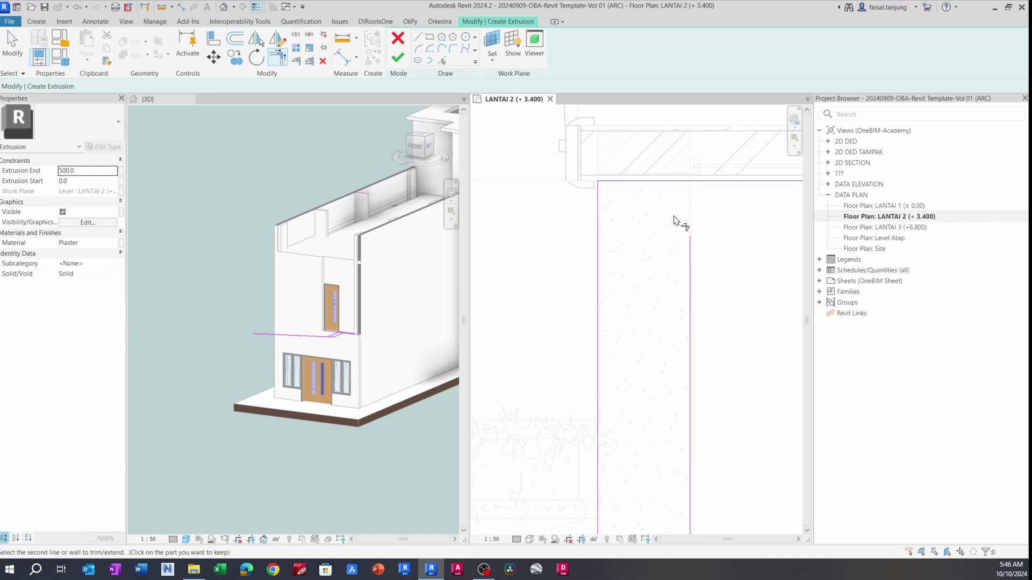
pyautogui.scroll(-3, 693, 258)
pyautogui.scroll(1, 669, 397)
pyautogui.moveTo(669, 398)
pyautogui.mouseDown(button='middle')
pyautogui.moveTo(667, 359)
pyautogui.moveTo(644, 355)
pyautogui.mouseUp(button='middle')
pyautogui.click(667, 359)
pyautogui.click(634, 351)
pyautogui.click(397, 56)
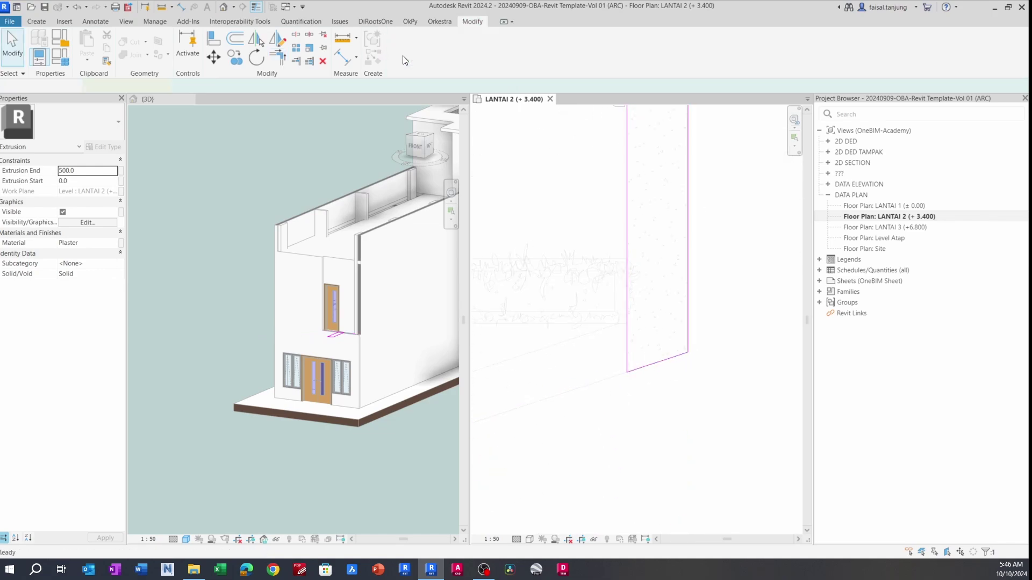
# - Stretch the facade extrusion upward to about 5468 mm, rising above the parapet, and finish the in-place model
pyautogui.click(305, 322)
pyautogui.scroll(3, 326, 322)
pyautogui.moveTo(344, 321); pyautogui.dragTo(317, 323, button='middle')
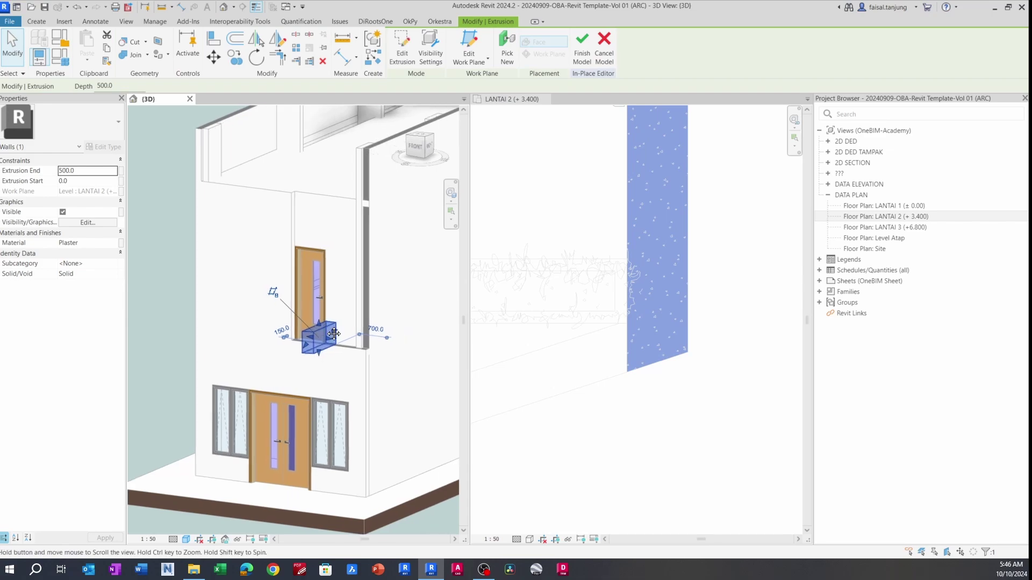
pyautogui.scroll(-1, 316, 329)
pyautogui.moveTo(316, 332); pyautogui.dragTo(311, 153)
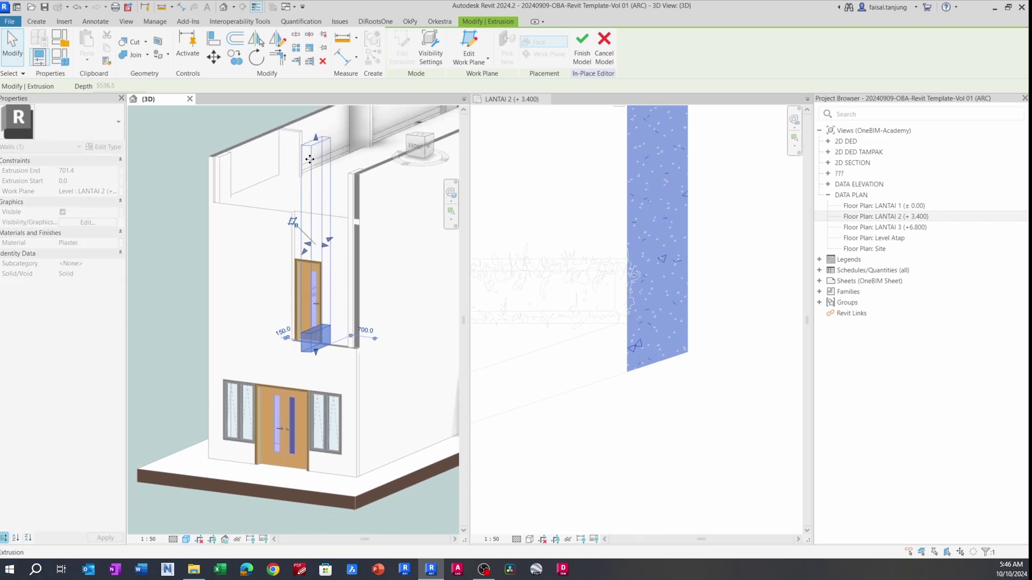
pyautogui.press('Escape')
pyautogui.scroll(-3, 304, 185)
pyautogui.keyDown('shift'); pyautogui.moveTo(331, 264); pyautogui.dragTo(302, 269, button='middle'); pyautogui.keyUp('shift')
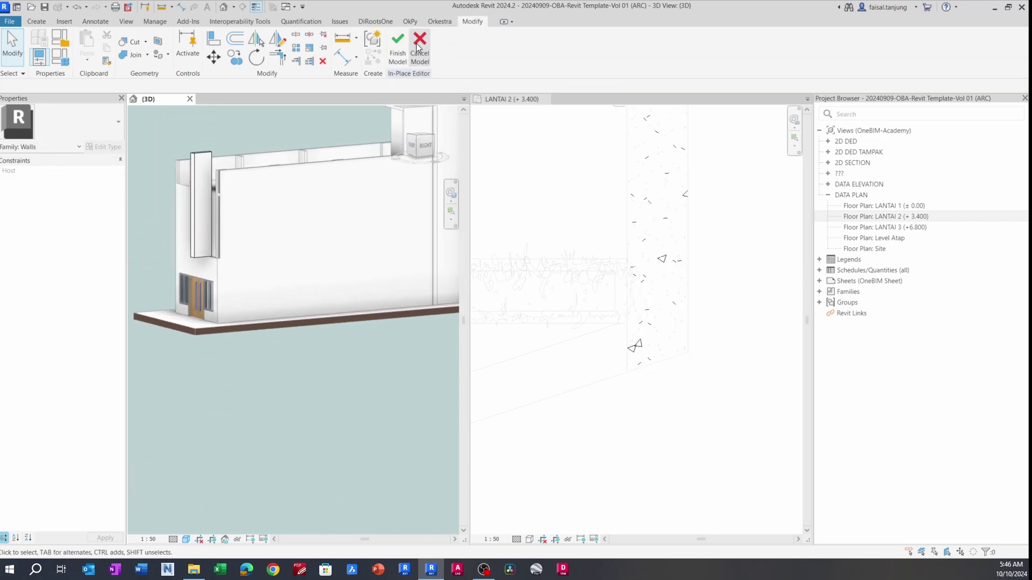
pyautogui.click(398, 43)
# - Reopen the facade wall outside the grid 1 door for in-place editing
pyautogui.keyDown('shift'); pyautogui.moveTo(301, 231); pyautogui.dragTo(271, 304, button='middle'); pyautogui.keyUp('shift')
pyautogui.click(262, 209)
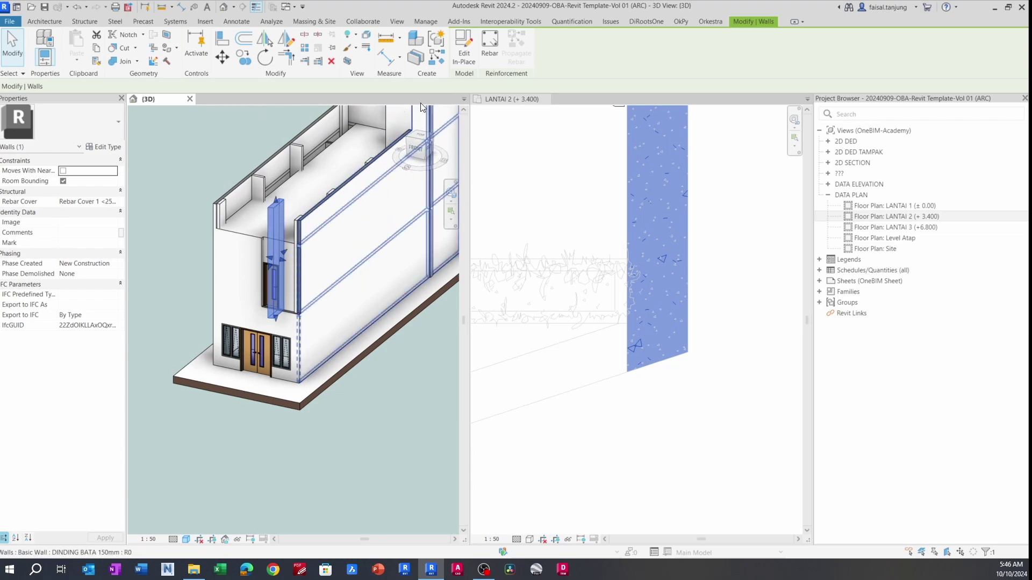
pyautogui.click(465, 57)
pyautogui.moveTo(592, 253); pyautogui.dragTo(676, 248, button='middle')
pyautogui.click(686, 234)
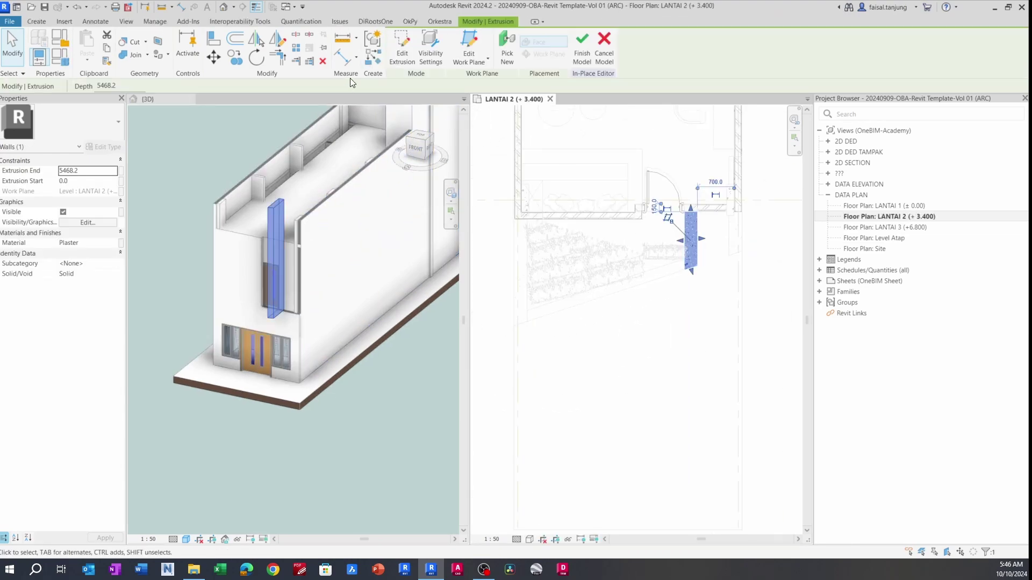
pyautogui.press('Escape')
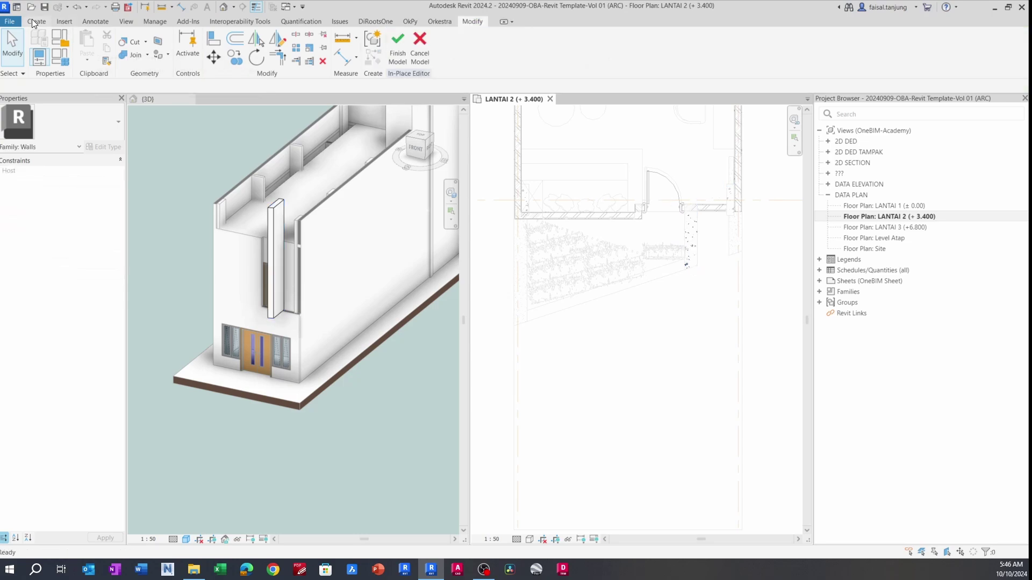
# - Start another solid extrusion and sketch its boundary from the opposite facade wall's CAD side lines, the building wall face and the slanted front line
pyautogui.click(33, 20)
pyautogui.click(88, 43)
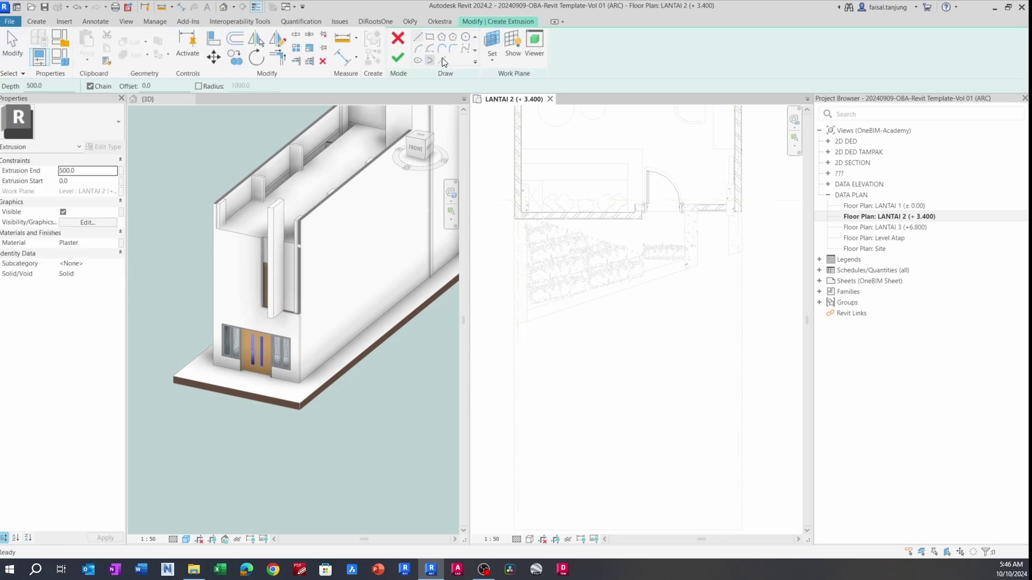
pyautogui.click(442, 60)
pyautogui.scroll(3, 540, 267)
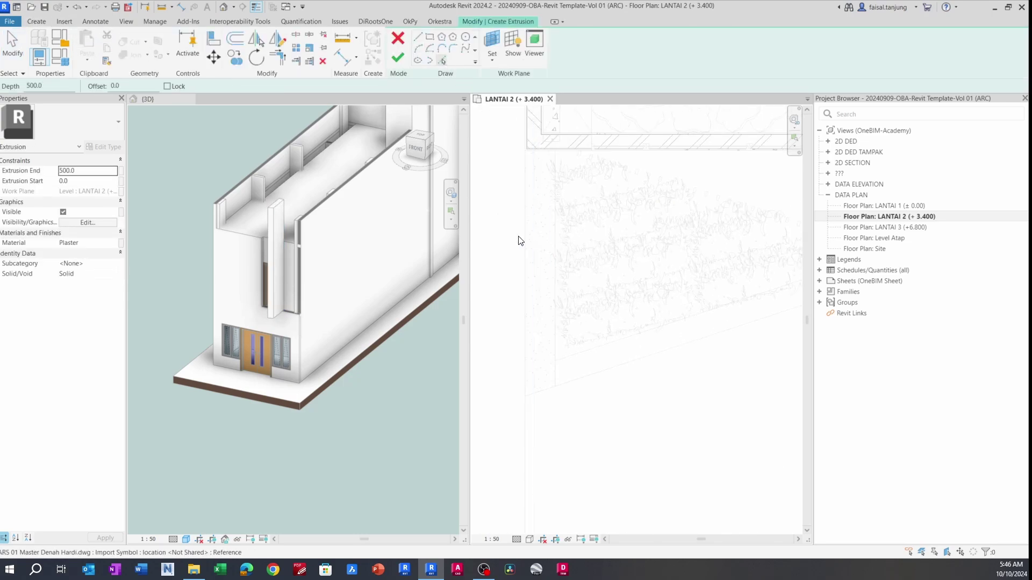
pyautogui.click(521, 234)
pyautogui.click(558, 226)
pyautogui.scroll(4, 557, 146)
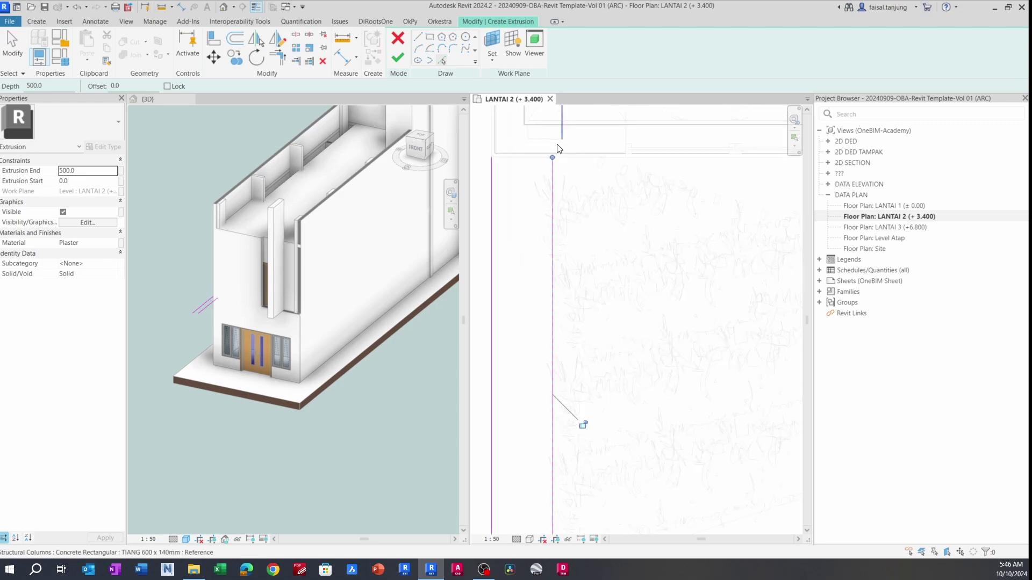
pyautogui.click(534, 163)
pyautogui.scroll(-3, 534, 164)
pyautogui.moveTo(536, 318); pyautogui.dragTo(531, 188, button='middle')
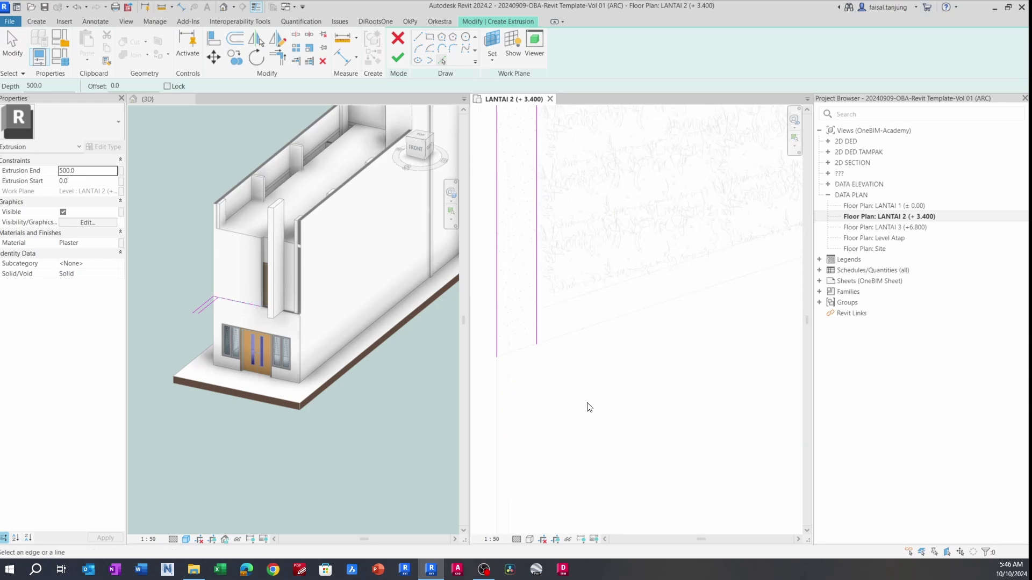
pyautogui.click(550, 347)
pyautogui.press('Escape')
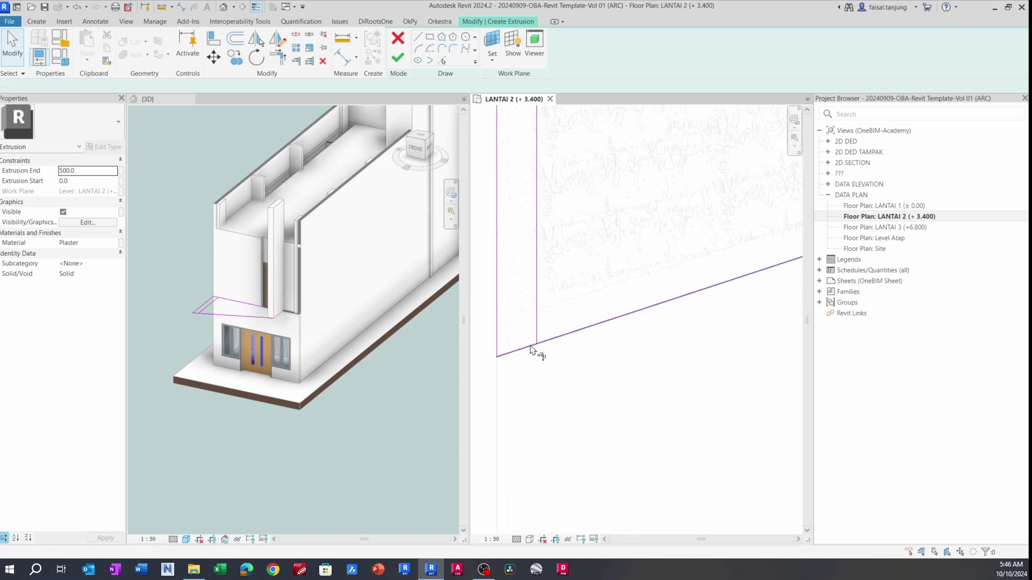
# - Trim the second extrusion's sketch corners into a closed slanted-end outline and finish the extrusion with a depth of 500
pyautogui.click(536, 329)
pyautogui.click(529, 347)
pyautogui.scroll(-3, 529, 338)
pyautogui.moveTo(525, 258); pyautogui.dragTo(528, 308, button='middle')
pyautogui.scroll(4, 536, 269)
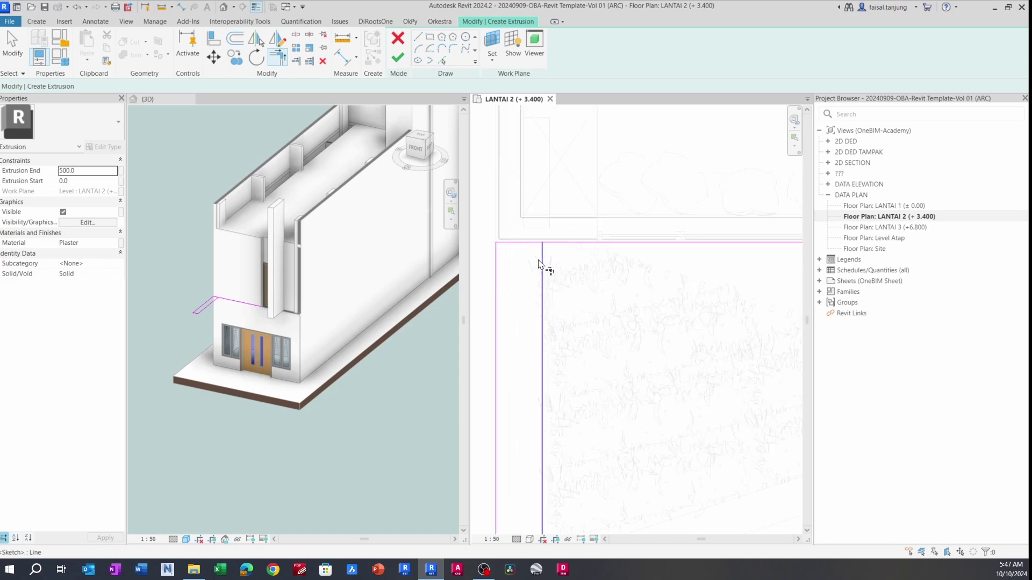
pyautogui.click(540, 259)
pyautogui.click(525, 241)
pyautogui.scroll(-5, 525, 241)
pyautogui.press('Escape')
pyautogui.moveTo(557, 257)
pyautogui.mouseDown(button='middle')
pyautogui.moveTo(536, 256)
pyautogui.moveTo(556, 255)
pyautogui.mouseUp(button='middle')
pyautogui.click(398, 57)
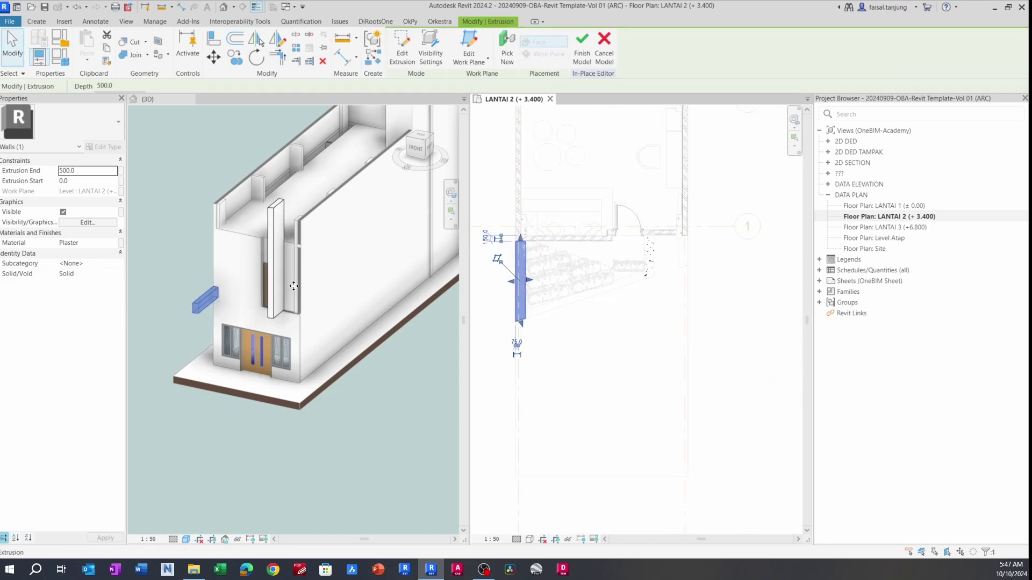
# - Stretch the second facade extrusion upward until it rises above the first facade wall, and finish the in-place model
pyautogui.click(239, 299)
pyautogui.scroll(1, 232, 293)
pyautogui.scroll(1, 198, 294)
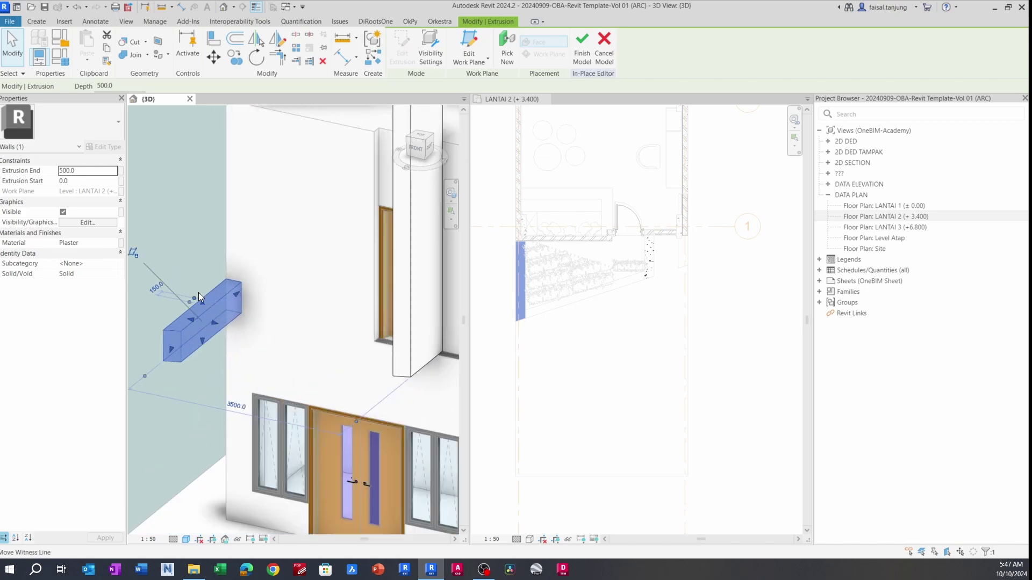
pyautogui.moveTo(202, 298); pyautogui.dragTo(215, 150)
pyautogui.scroll(-1, 250, 200)
pyautogui.scroll(2, 250, 200)
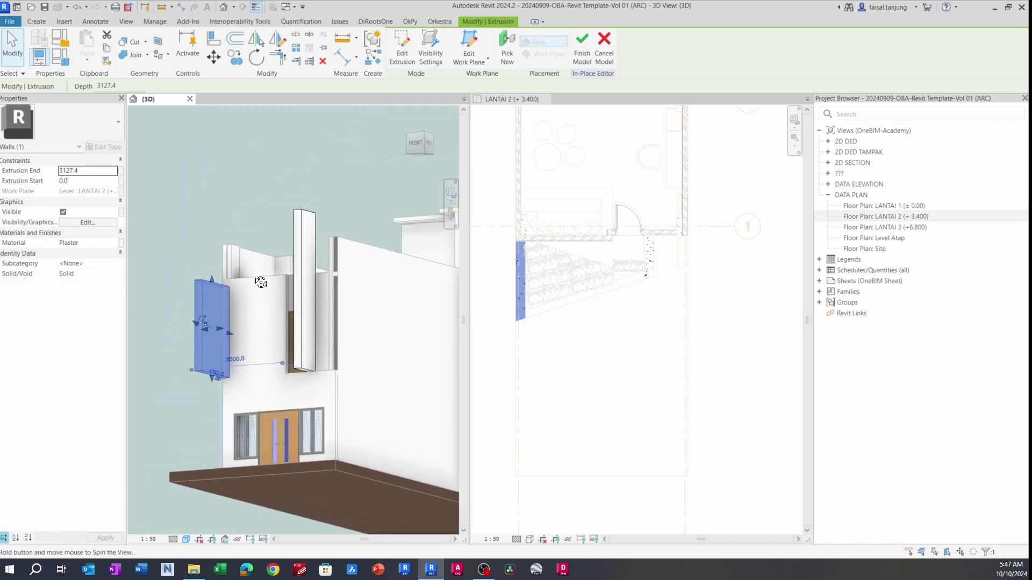
pyautogui.moveTo(216, 277); pyautogui.dragTo(218, 169)
pyautogui.press('Escape')
pyautogui.scroll(-3, 221, 175)
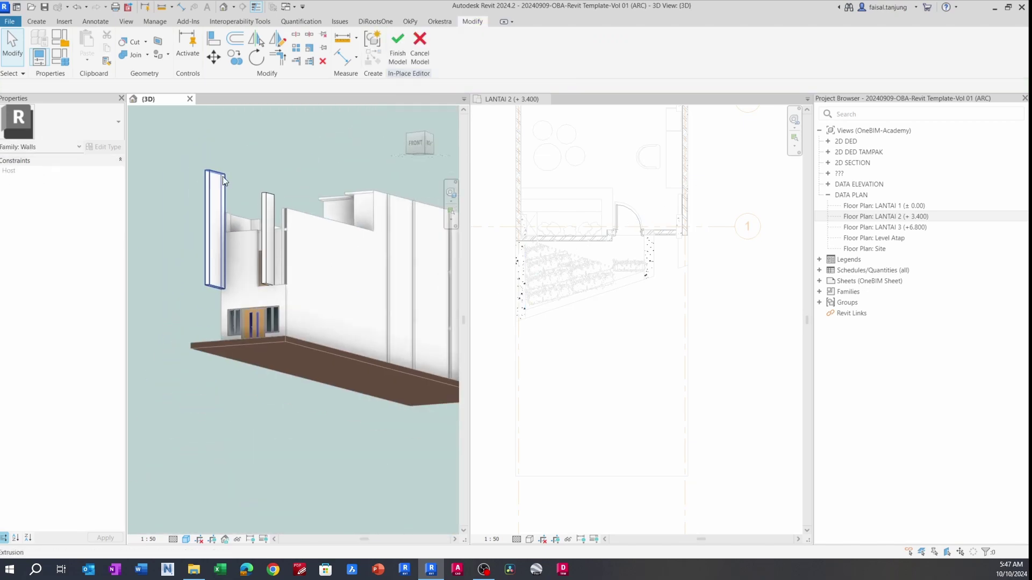
pyautogui.keyDown('shift'); pyautogui.moveTo(225, 185); pyautogui.dragTo(236, 231, button='middle'); pyautogui.keyUp('shift')
pyautogui.click(396, 48)
# - Open the East elevation from the elevation views
pyautogui.scroll(-2, 325, 239)
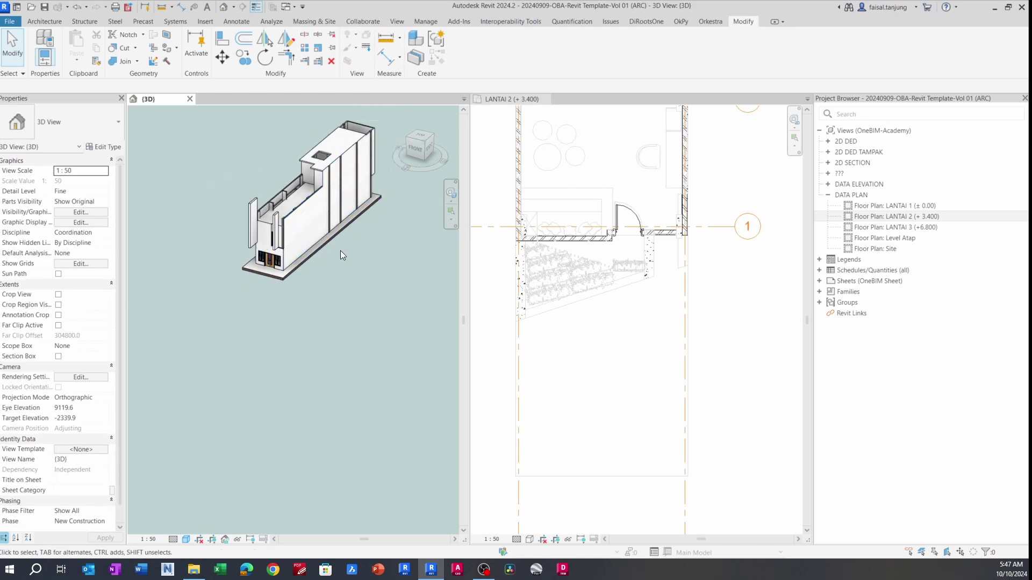
pyautogui.moveTo(342, 258); pyautogui.dragTo(320, 288, button='middle')
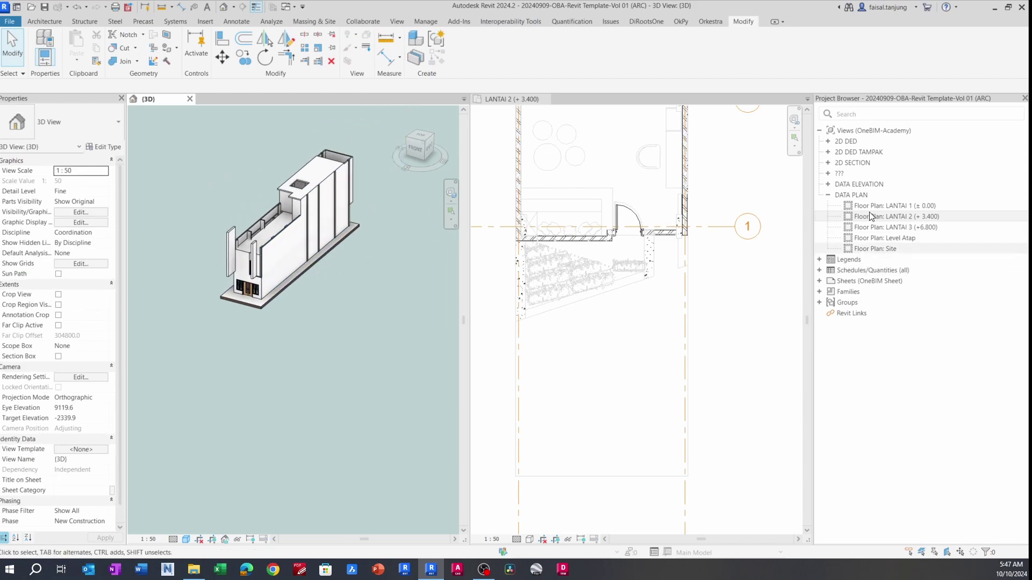
pyautogui.doubleClick(865, 184)
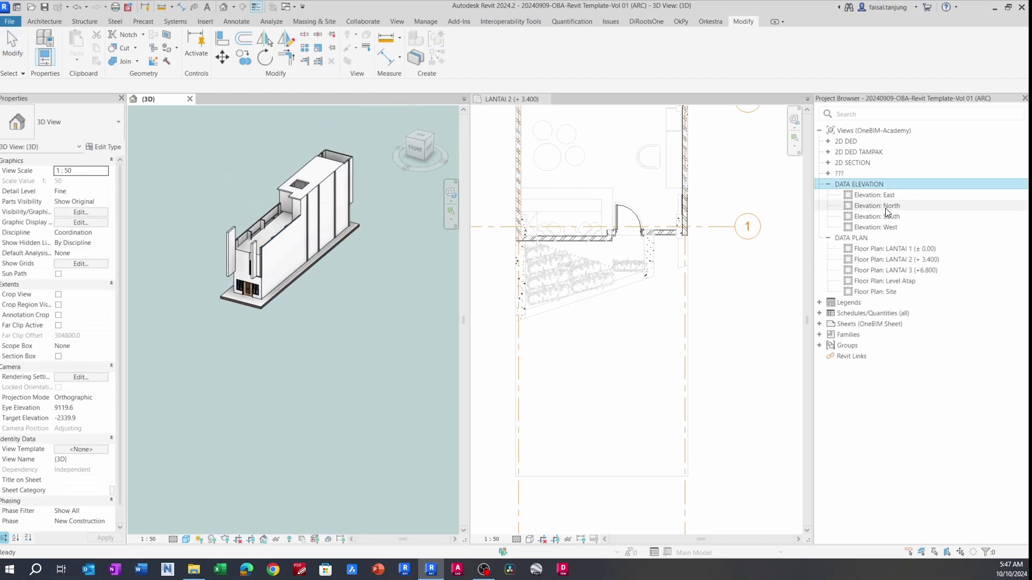
pyautogui.doubleClick(887, 195)
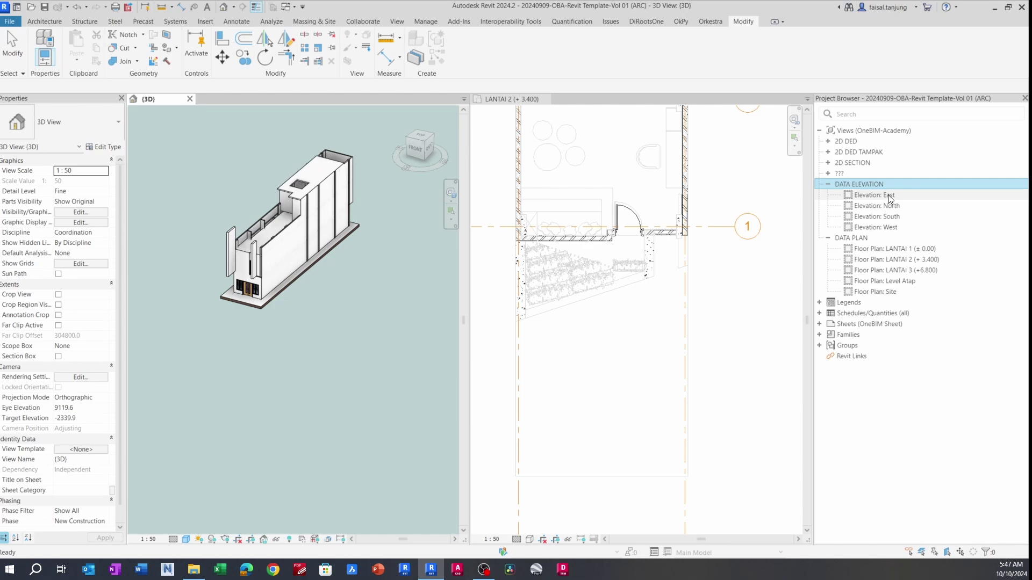
pyautogui.scroll(3, 242, 315)
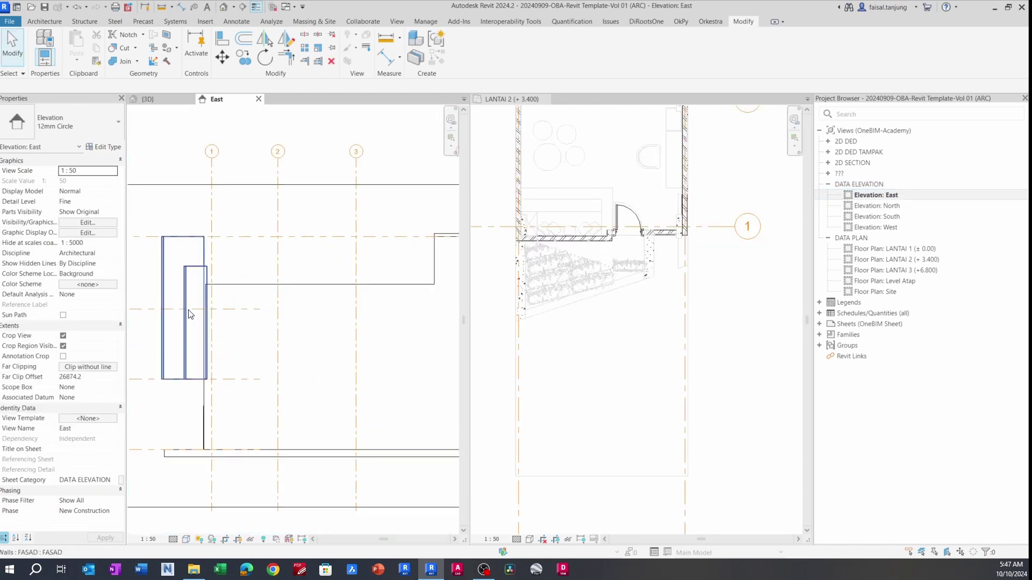
pyautogui.scroll(-3, 256, 291)
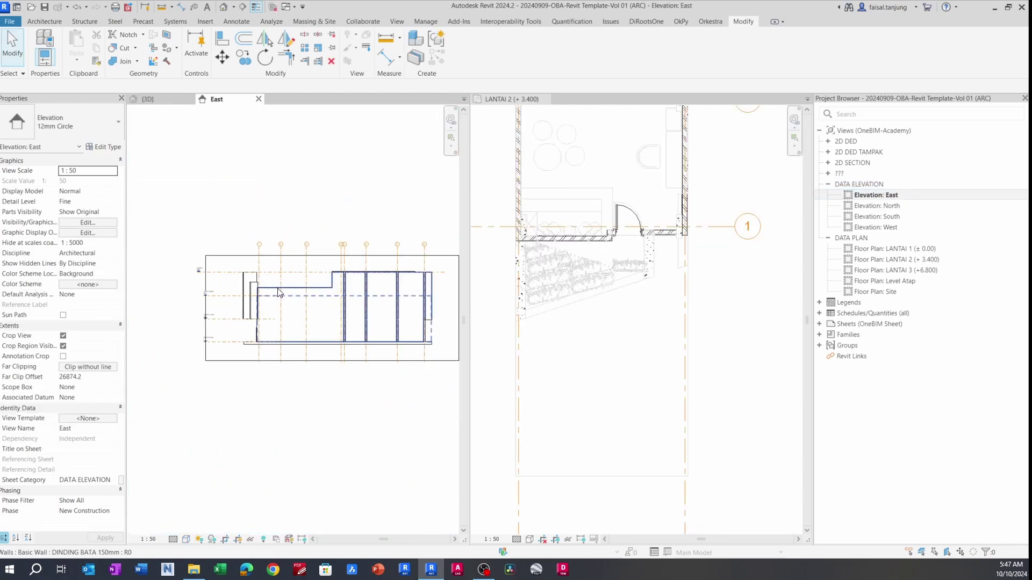
# - Turn off cropping in the East elevation and hide its crop region
pyautogui.click(278, 293)
pyautogui.scroll(-2, 281, 277)
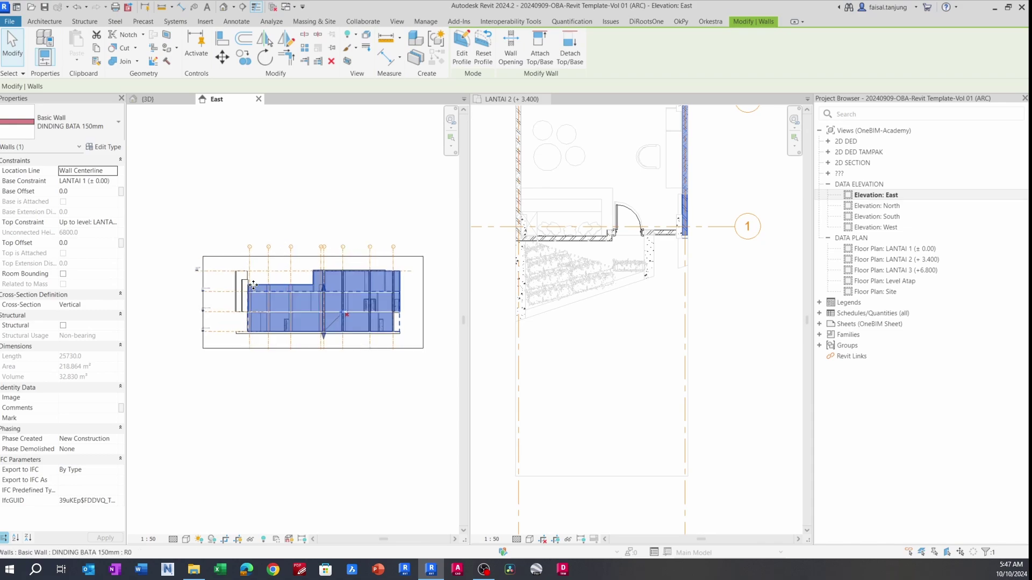
pyautogui.press('Escape')
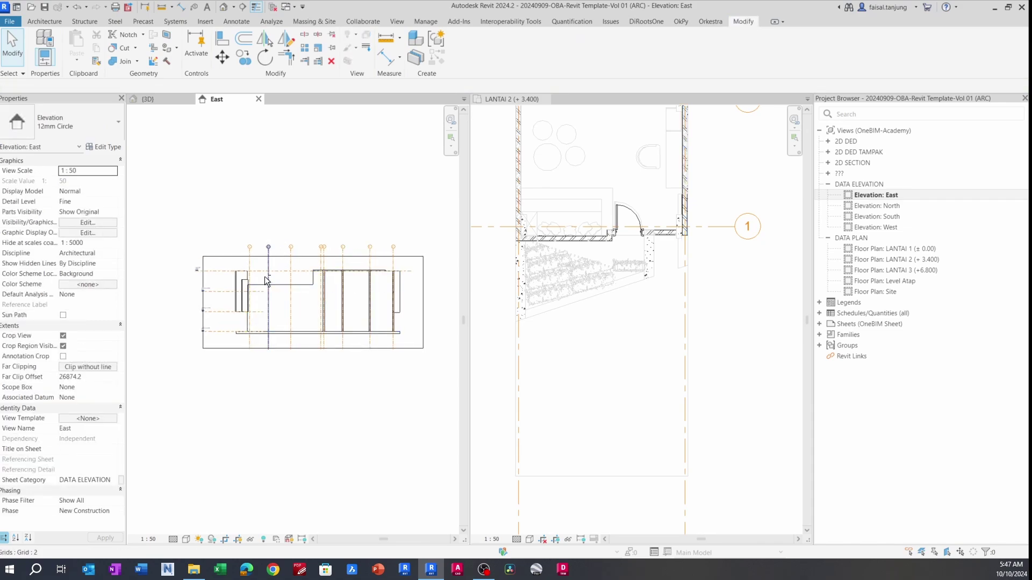
pyautogui.click(227, 539)
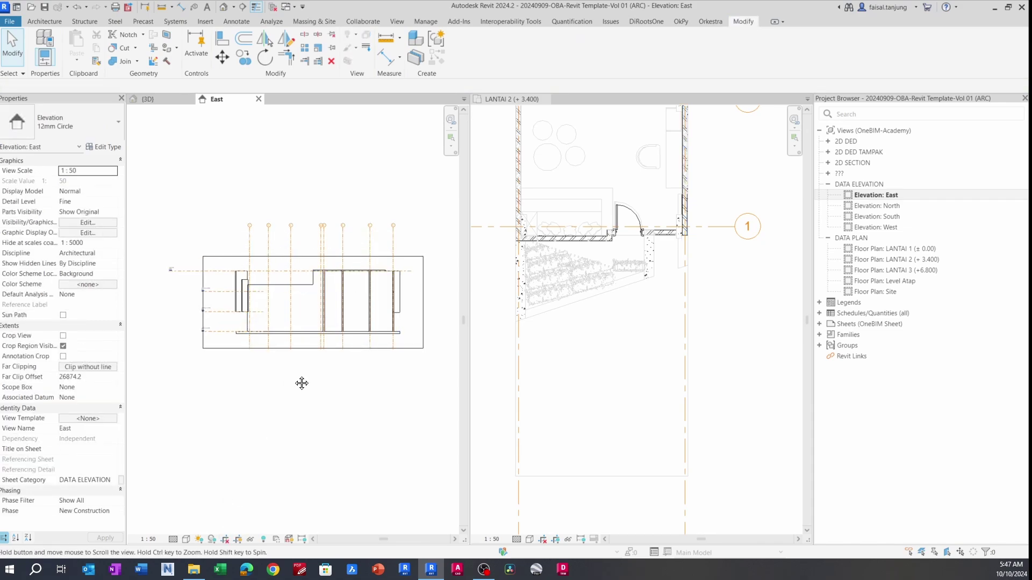
pyautogui.click(237, 540)
pyautogui.scroll(-3, 323, 344)
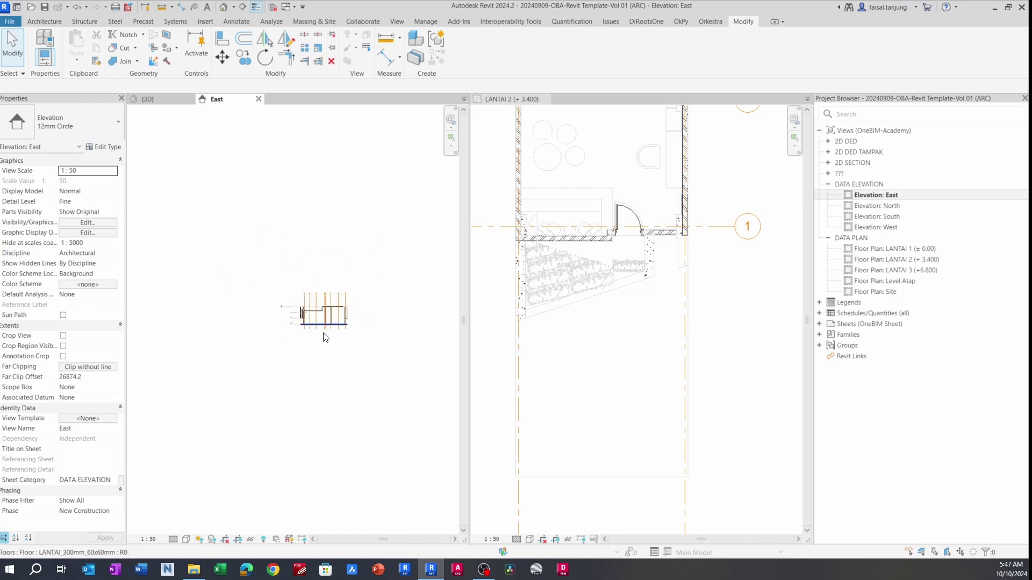
# - Find the section drawings in the LANTAI 2 plan and copy the imported ARS 01 Master Denah Hardi.dwg that contains them
pyautogui.click(607, 294)
pyautogui.scroll(-5, 613, 279)
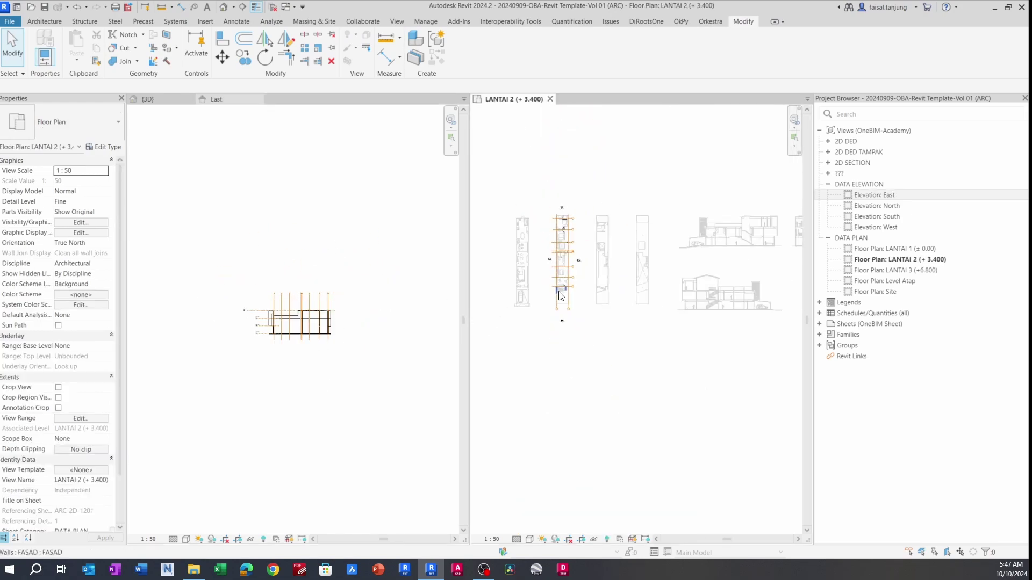
pyautogui.scroll(4, 592, 283)
pyautogui.scroll(-5, 572, 415)
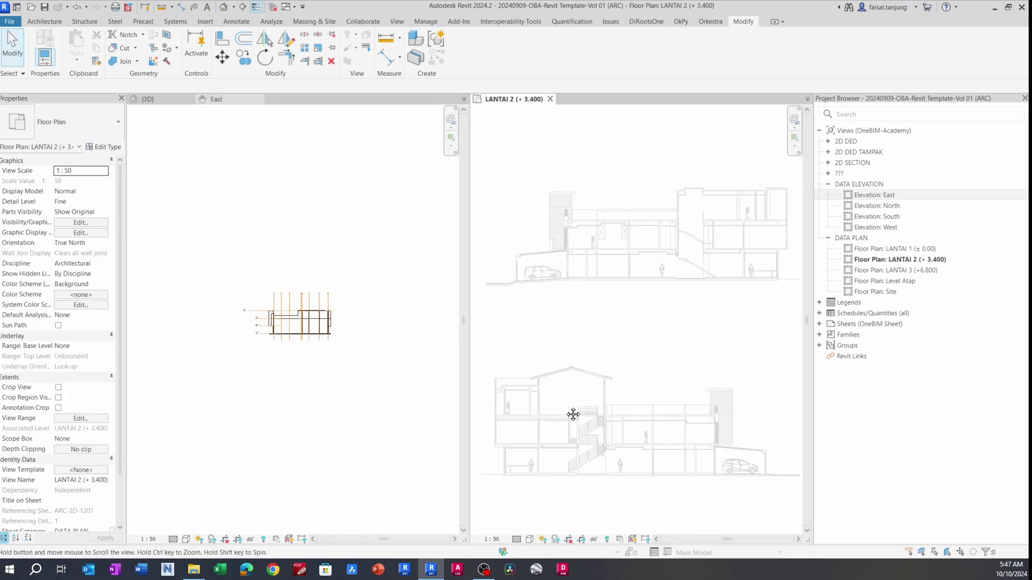
pyautogui.scroll(8, 703, 353)
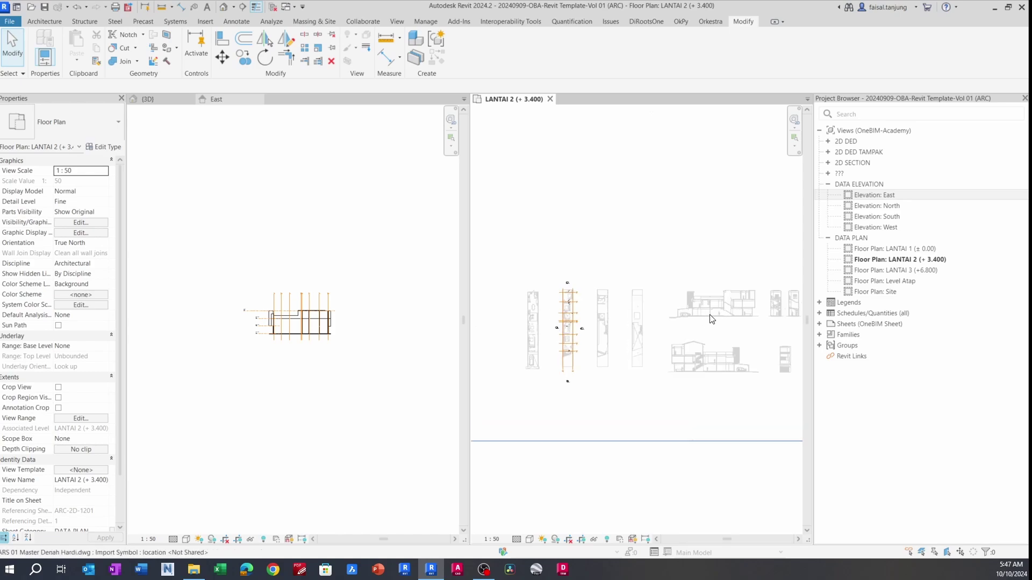
pyautogui.moveTo(710, 312); pyautogui.dragTo(575, 292, button='middle')
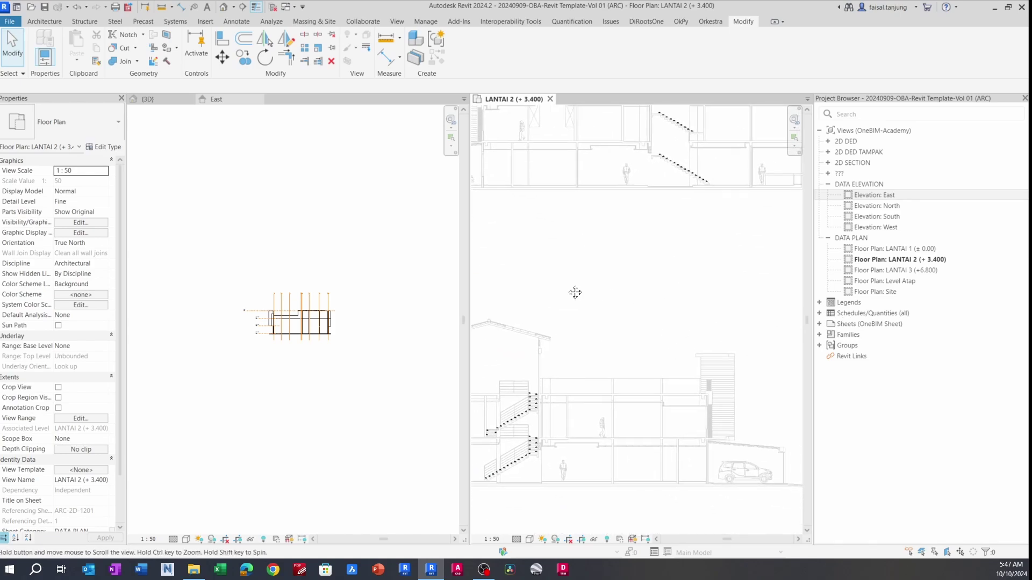
pyautogui.scroll(-6, 575, 293)
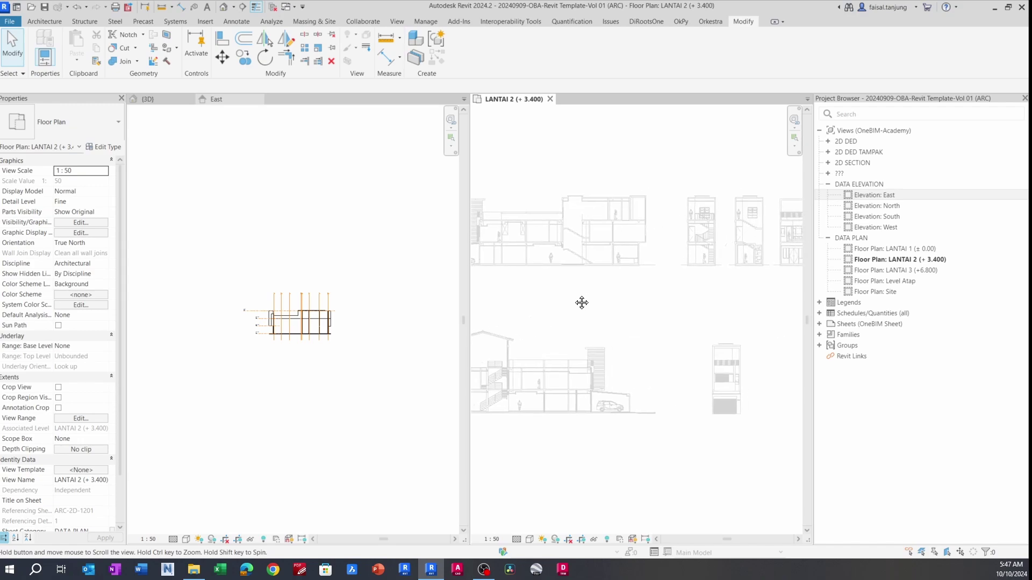
pyautogui.scroll(6, 524, 313)
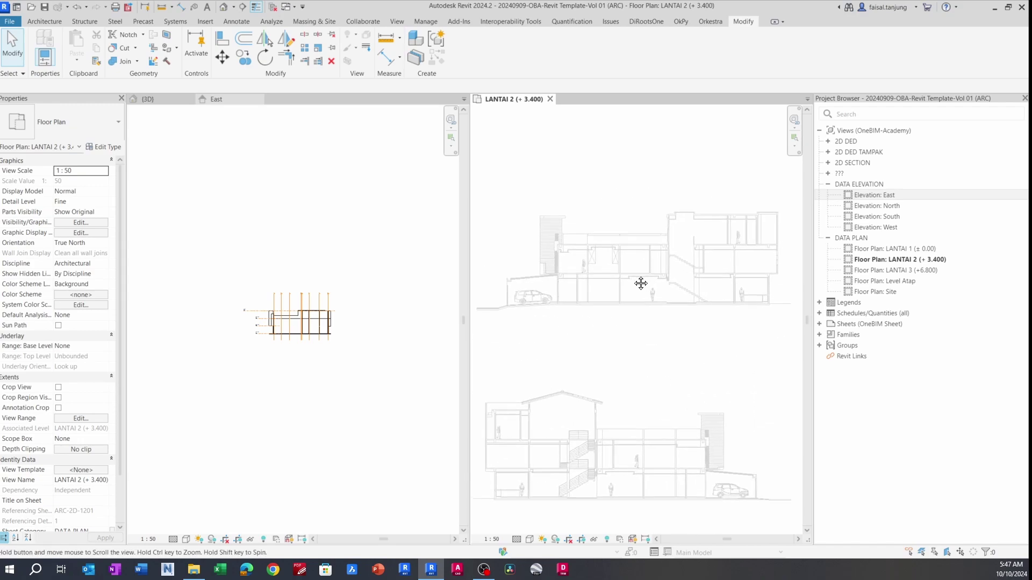
pyautogui.click(559, 248)
pyautogui.scroll(2, 564, 263)
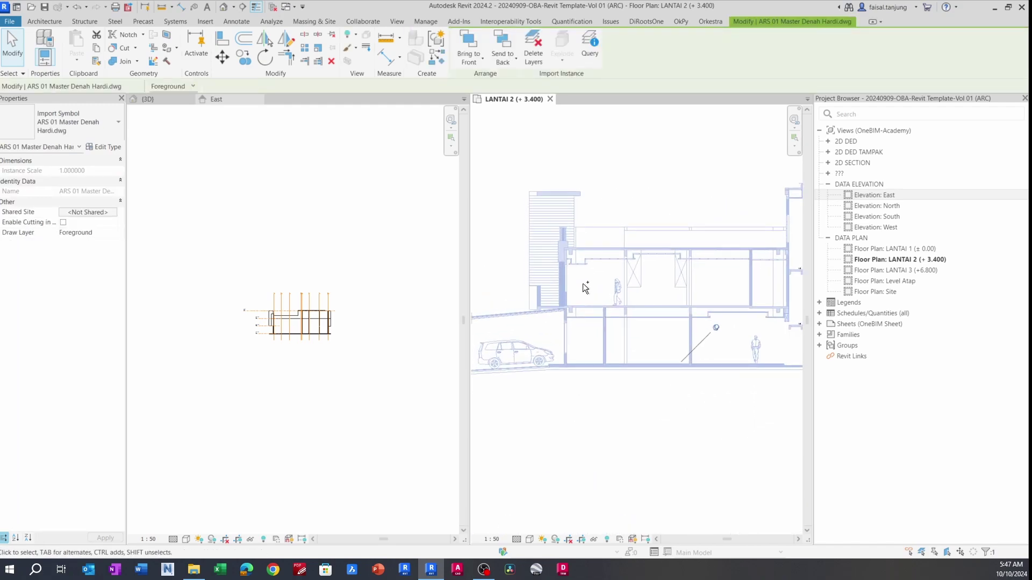
# - Paste the copied ARS 01 Master Denah Hardi.dwg into the East elevation, placing its section drawings over the model
pyautogui.click(270, 330)
pyautogui.scroll(5, 270, 330)
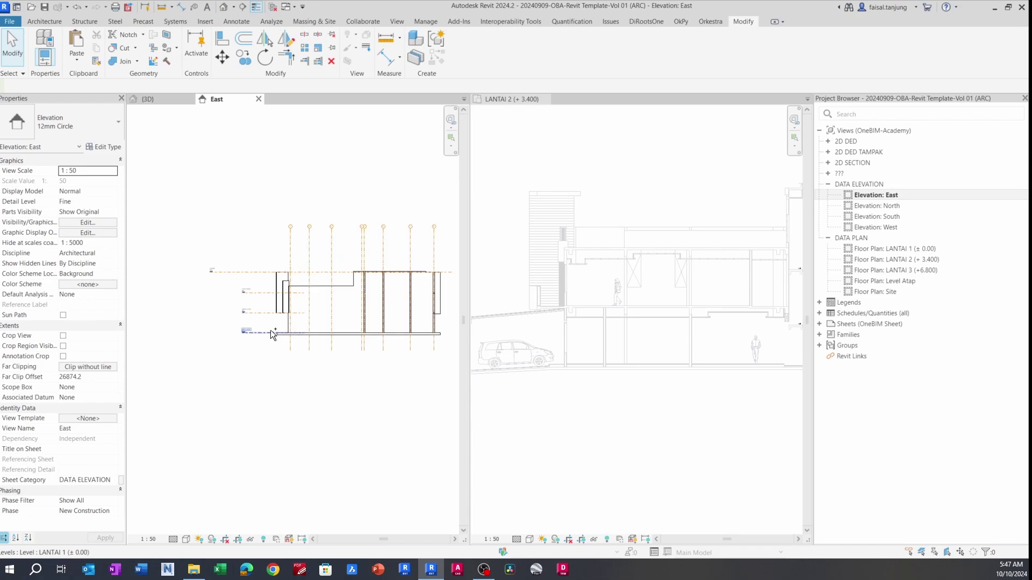
pyautogui.hotkey('ctrl', 'v')
pyautogui.click(240, 342)
pyautogui.scroll(-4, 253, 292)
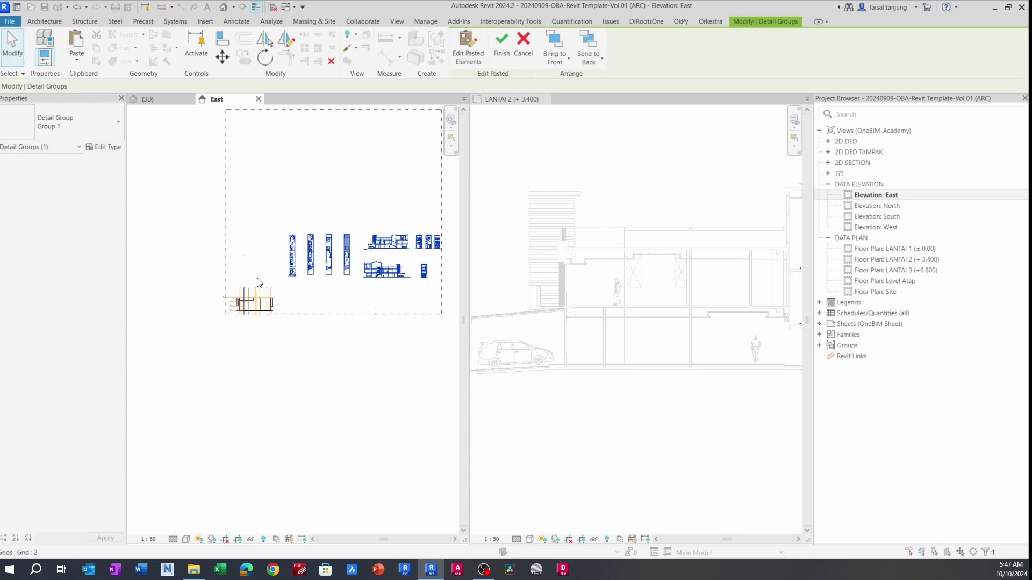
pyautogui.scroll(8, 277, 293)
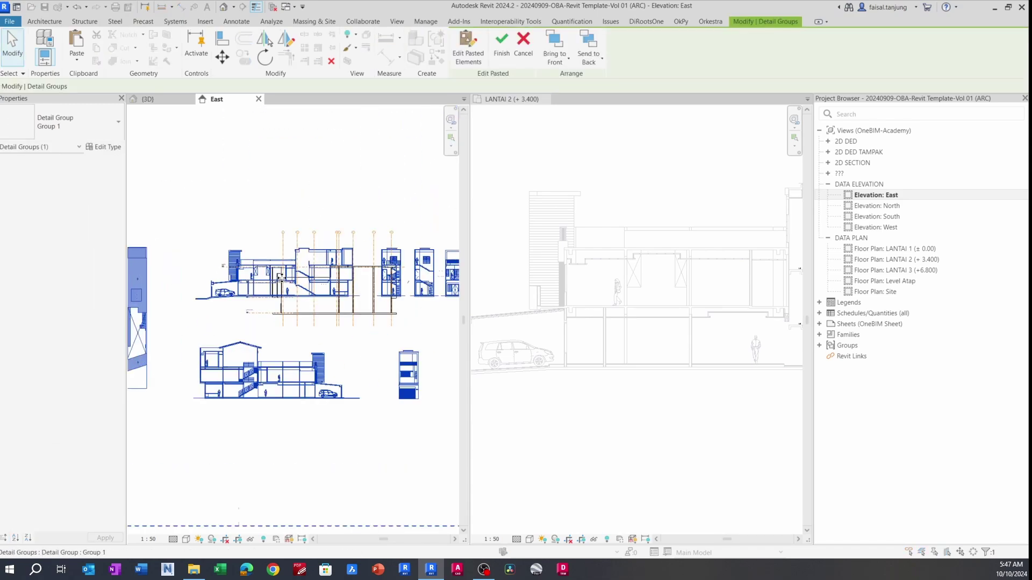
pyautogui.scroll(2, 278, 294)
pyautogui.moveTo(224, 307); pyautogui.dragTo(218, 305, button='middle')
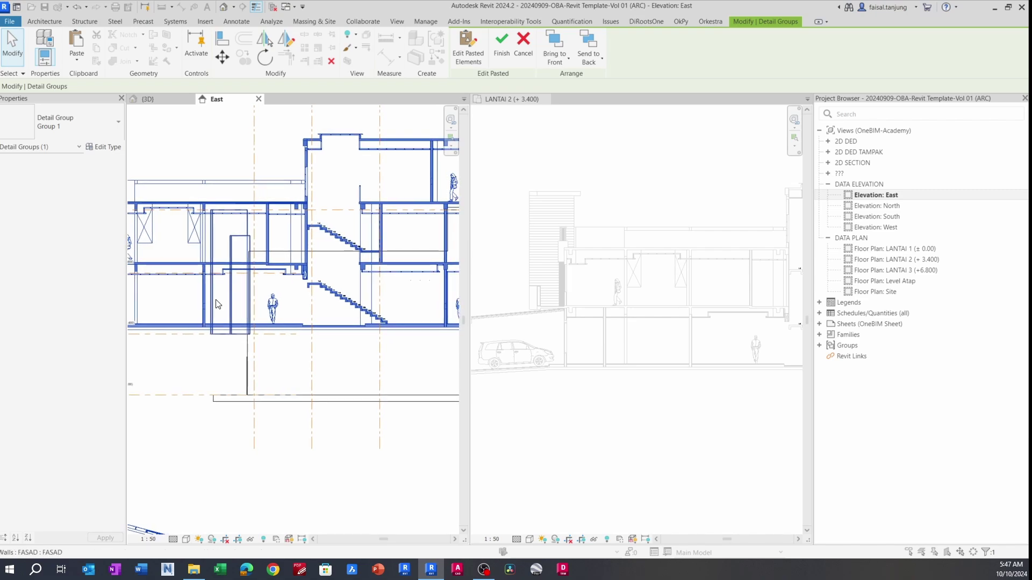
pyautogui.press('Escape')
pyautogui.scroll(-3, 218, 304)
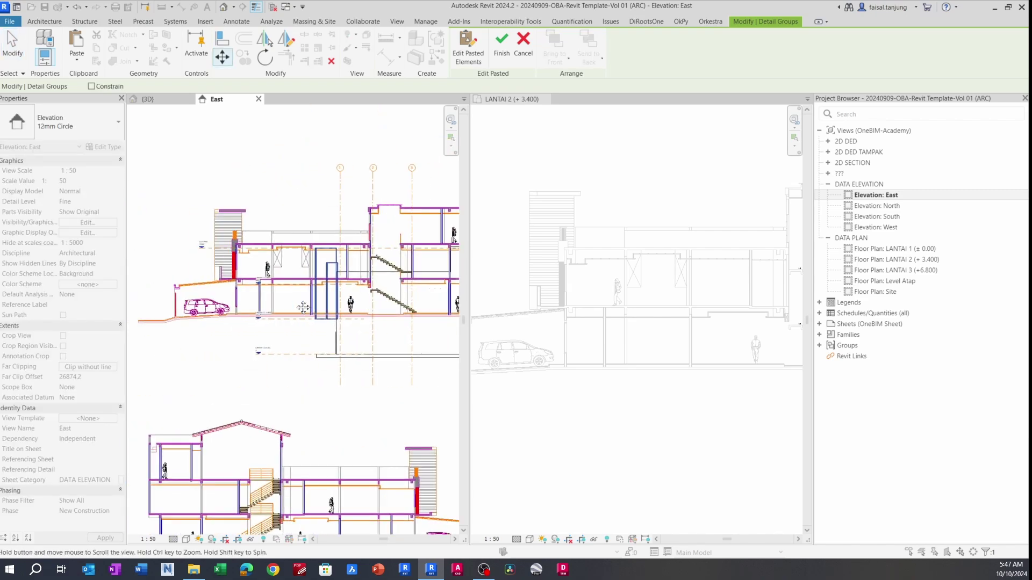
# - Override the pasted CAD drawing's graphics in the East elevation with halftone and projection line color RGB 192-192-192
pyautogui.click(229, 315)
pyautogui.rightClick(229, 312)
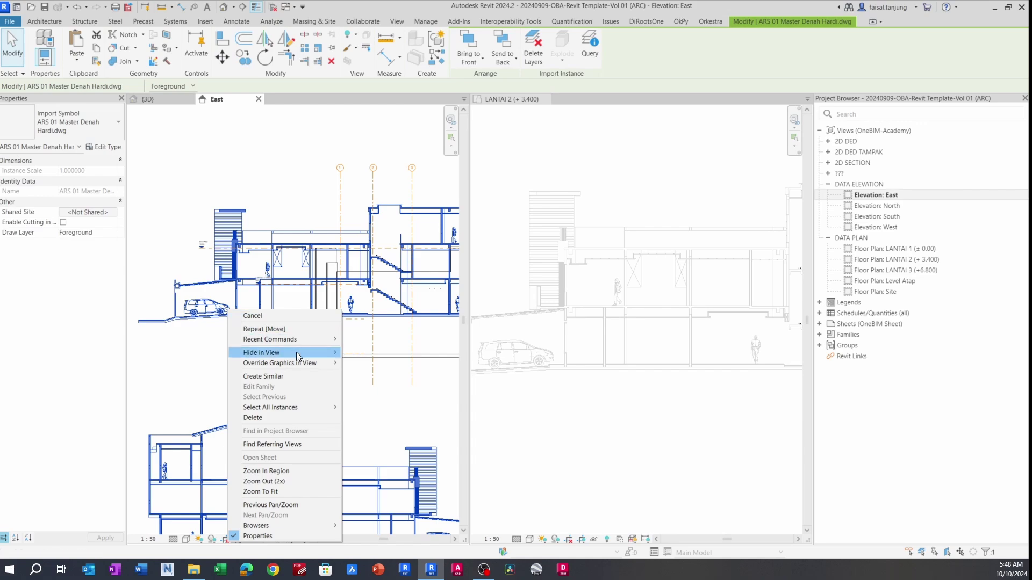
pyautogui.moveTo(302, 360)
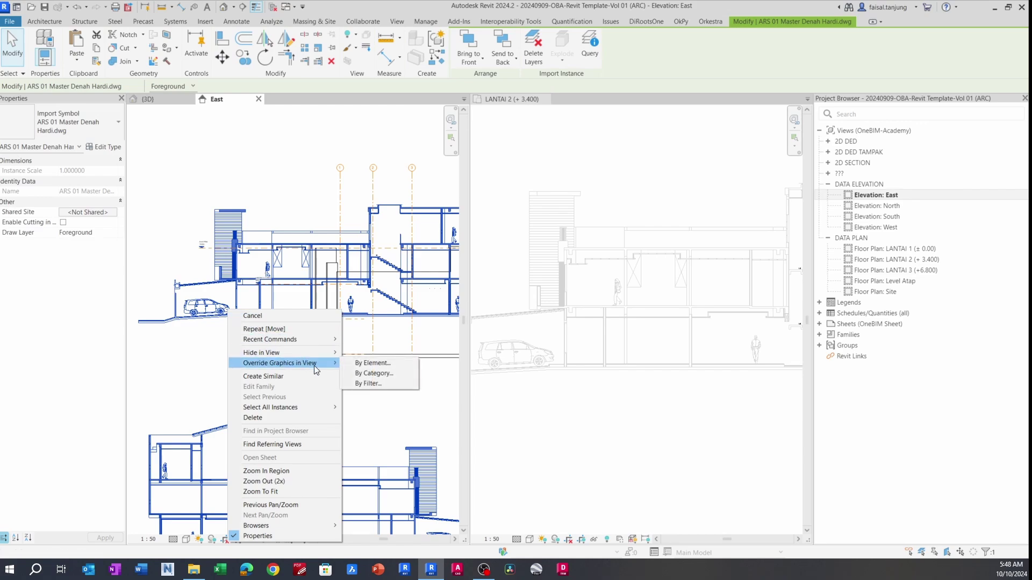
pyautogui.click(372, 363)
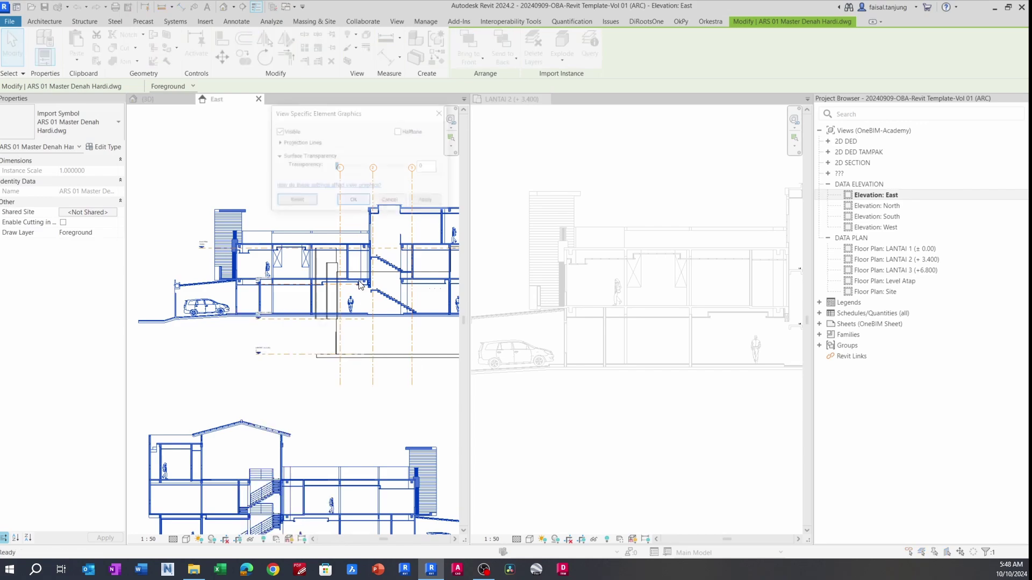
pyautogui.click(399, 132)
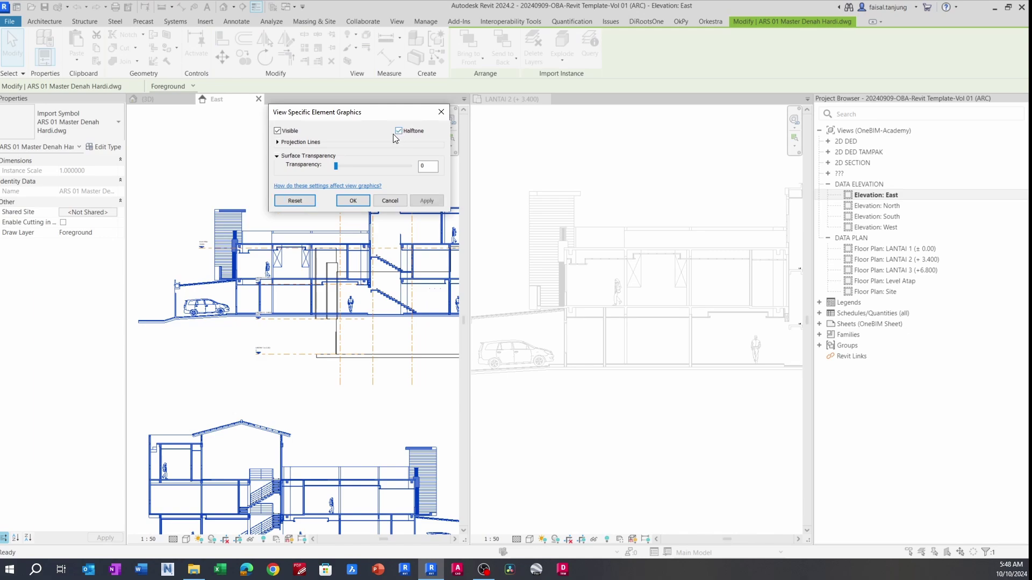
pyautogui.click(277, 141)
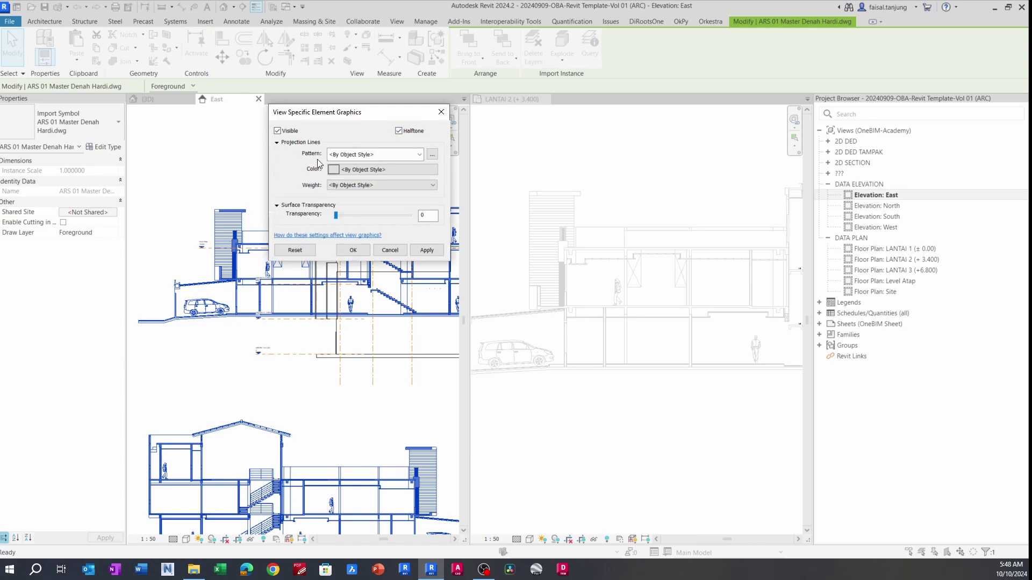
pyautogui.click(355, 170)
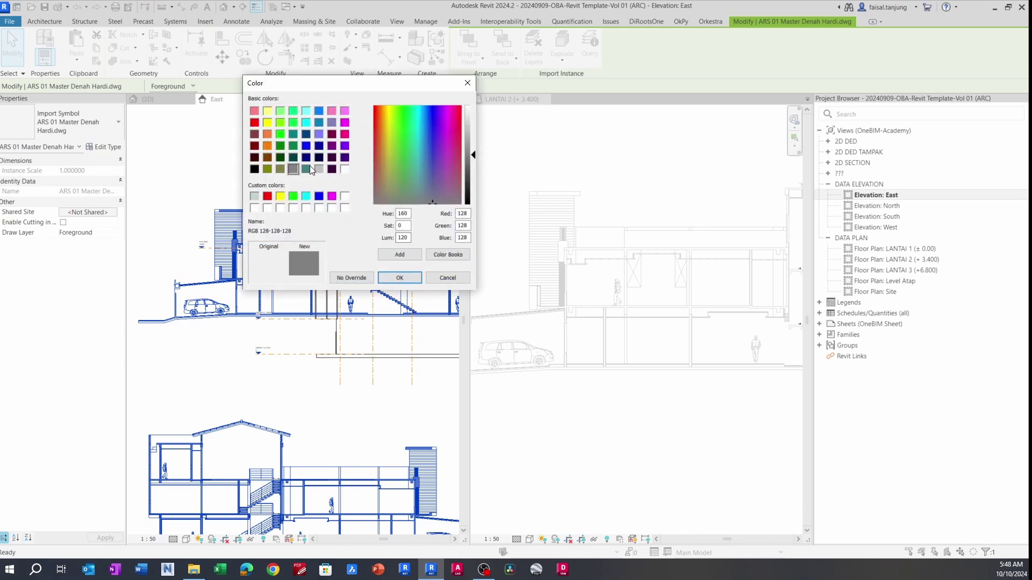
pyautogui.click(319, 169)
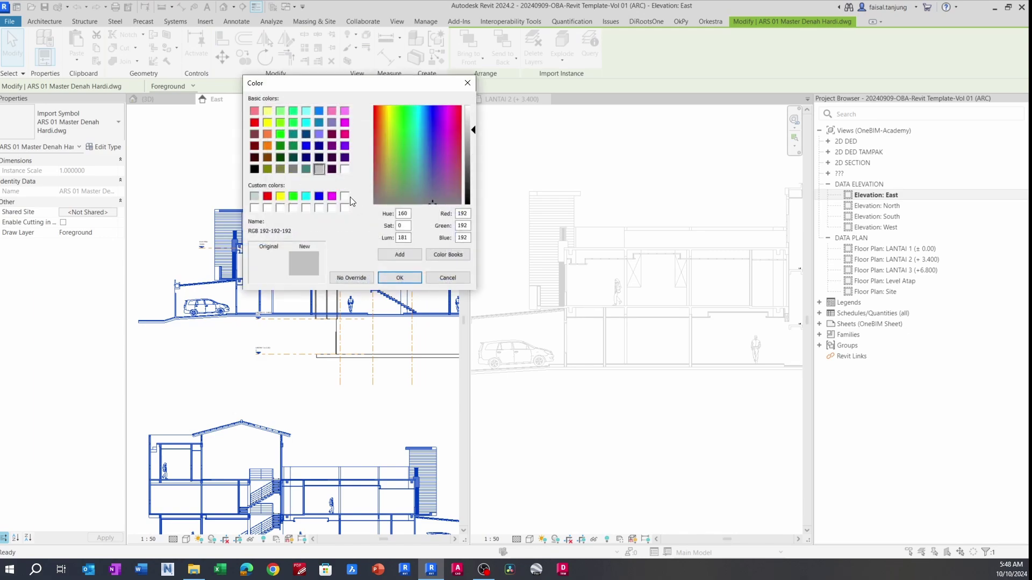
pyautogui.click(406, 274)
pyautogui.click(430, 250)
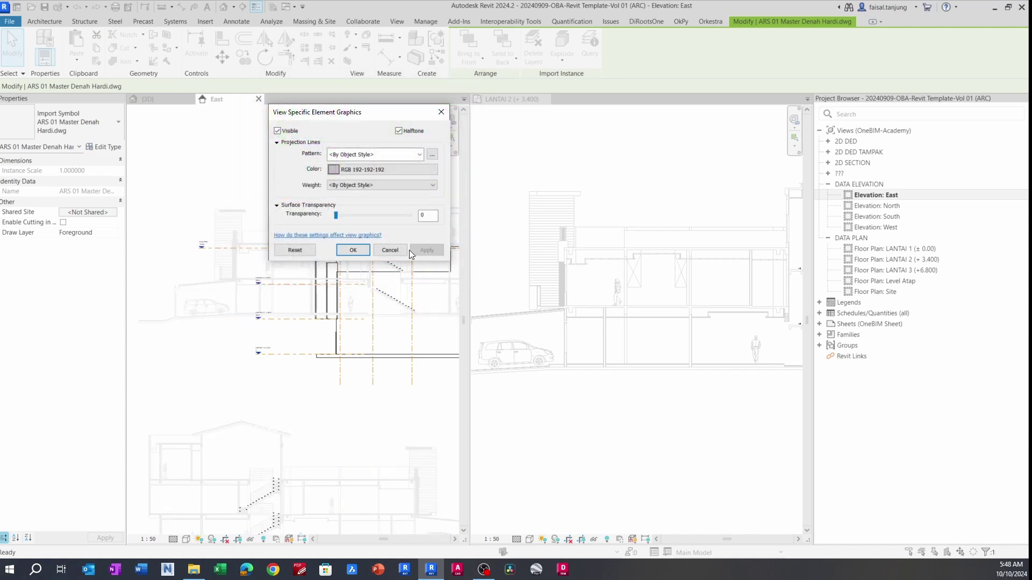
pyautogui.click(353, 251)
pyautogui.press('Escape')
# - Move the CAD drawing from the section's front roof slab edge to the intersection of Level Atap and grid 1
pyautogui.scroll(3, 231, 236)
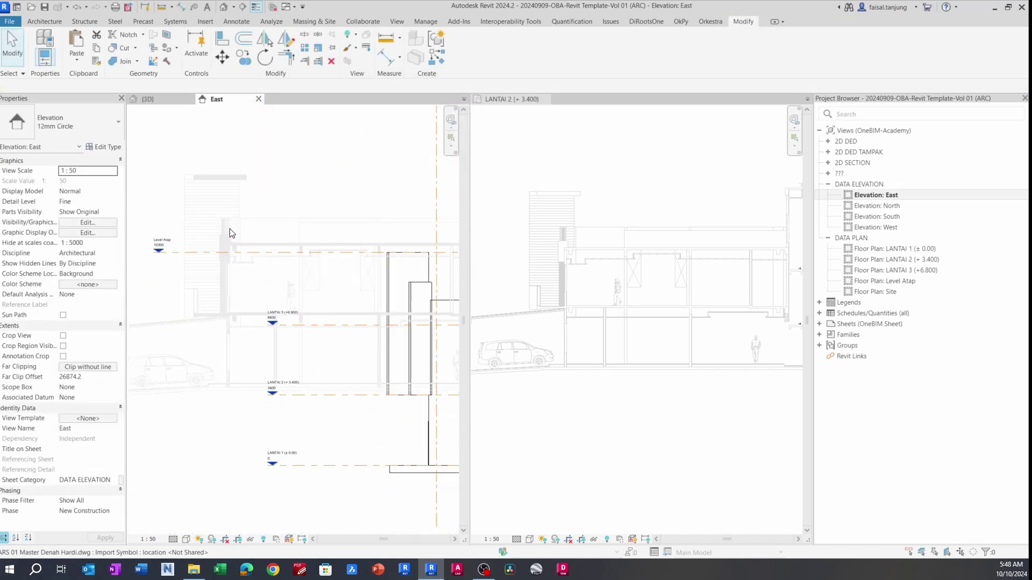
pyautogui.click(231, 232)
pyautogui.scroll(2, 223, 237)
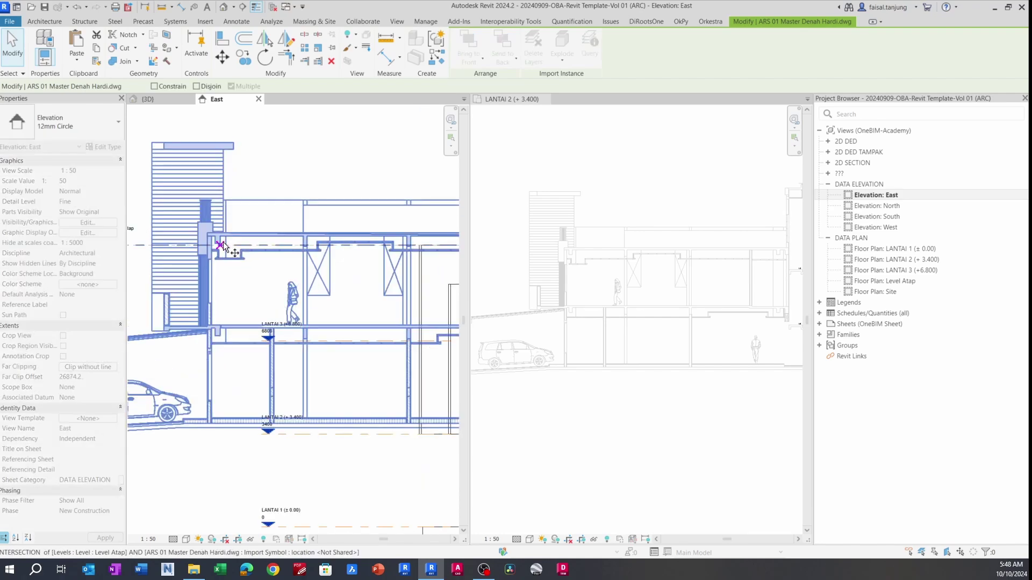
pyautogui.scroll(5, 223, 246)
pyautogui.press('m')
pyautogui.press('v')
pyautogui.click(195, 227)
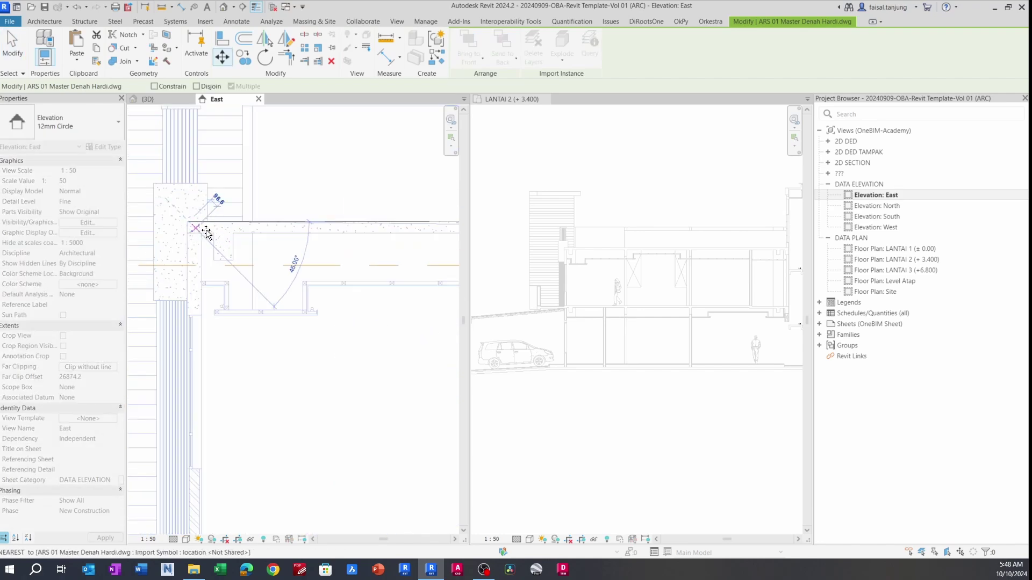
pyautogui.scroll(-6, 215, 236)
pyautogui.scroll(3, 297, 248)
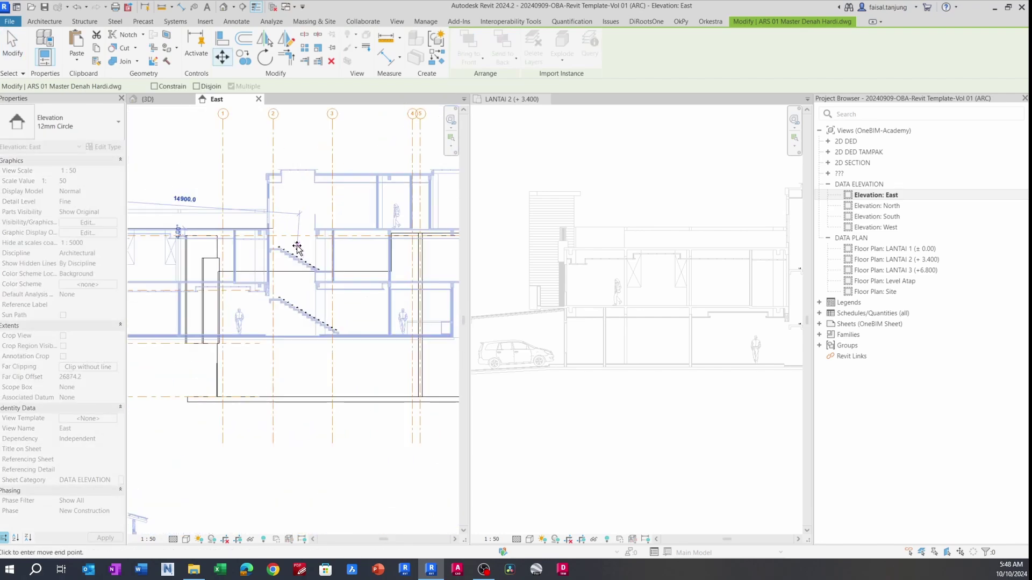
pyautogui.scroll(-3, 230, 249)
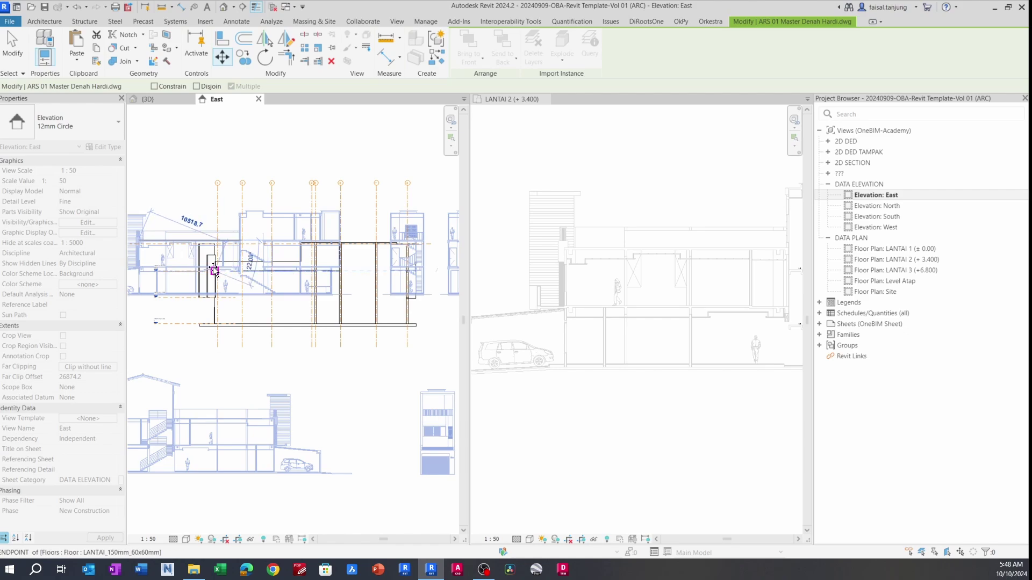
pyautogui.scroll(5, 214, 270)
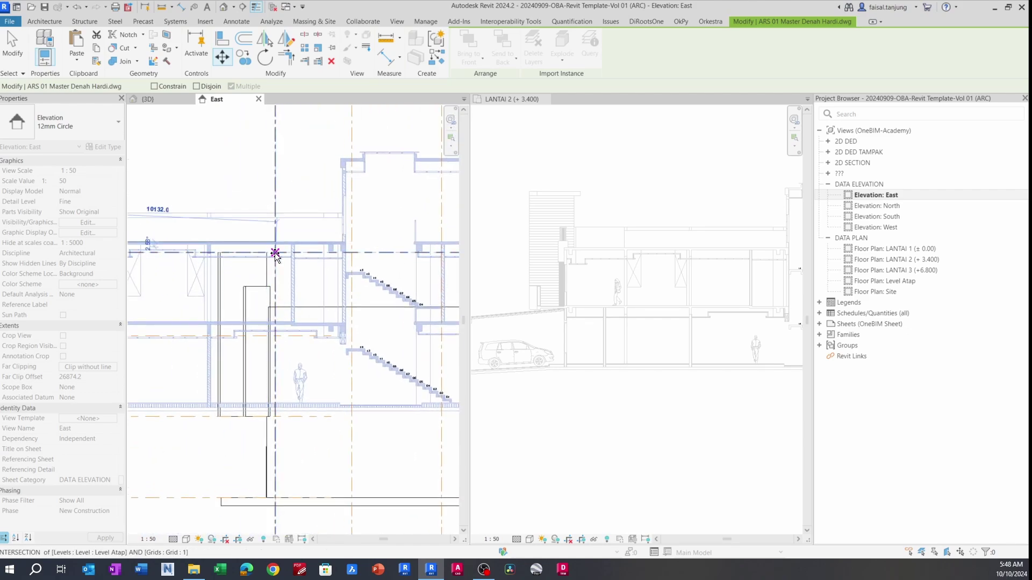
pyautogui.click(275, 253)
# - Move the CAD drawing 1215 mm horizontally away from the front facade, using its ground-floor interior wall lines as reference
pyautogui.scroll(-3, 275, 253)
pyautogui.scroll(-1, 311, 252)
pyautogui.moveTo(311, 249); pyautogui.dragTo(288, 334, button='middle')
pyautogui.scroll(1, 251, 310)
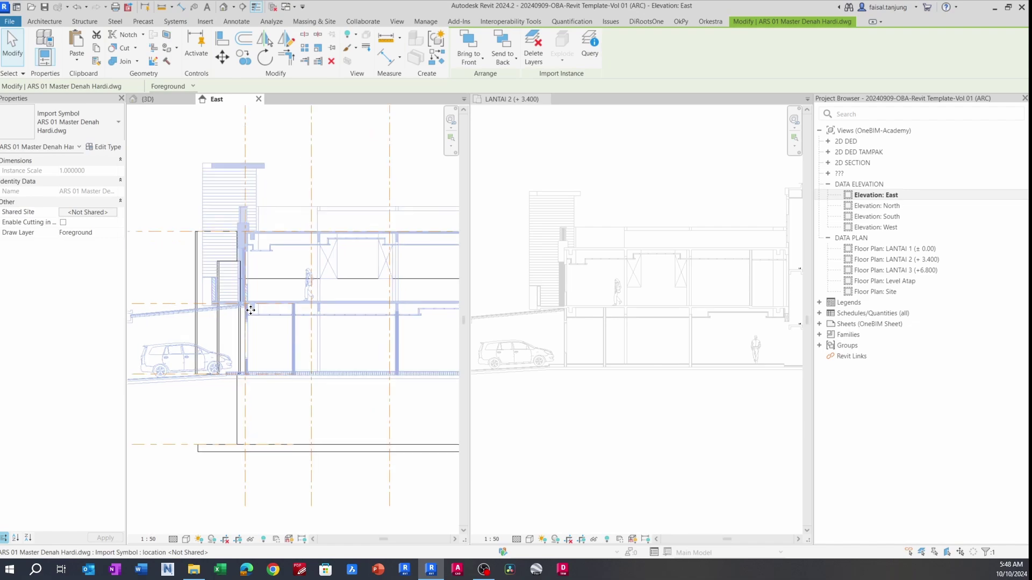
pyautogui.scroll(5, 250, 310)
pyautogui.press('m')
pyautogui.press('v')
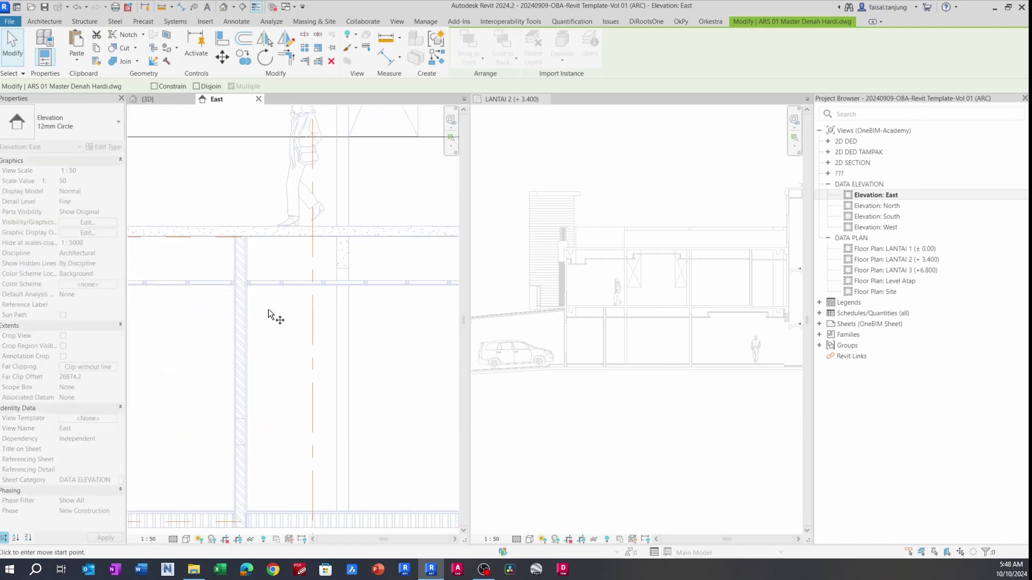
pyautogui.scroll(4, 253, 308)
pyautogui.click(237, 309)
pyautogui.scroll(-4, 338, 308)
pyautogui.scroll(1, 390, 308)
pyautogui.moveTo(390, 308); pyautogui.dragTo(339, 308, button='middle')
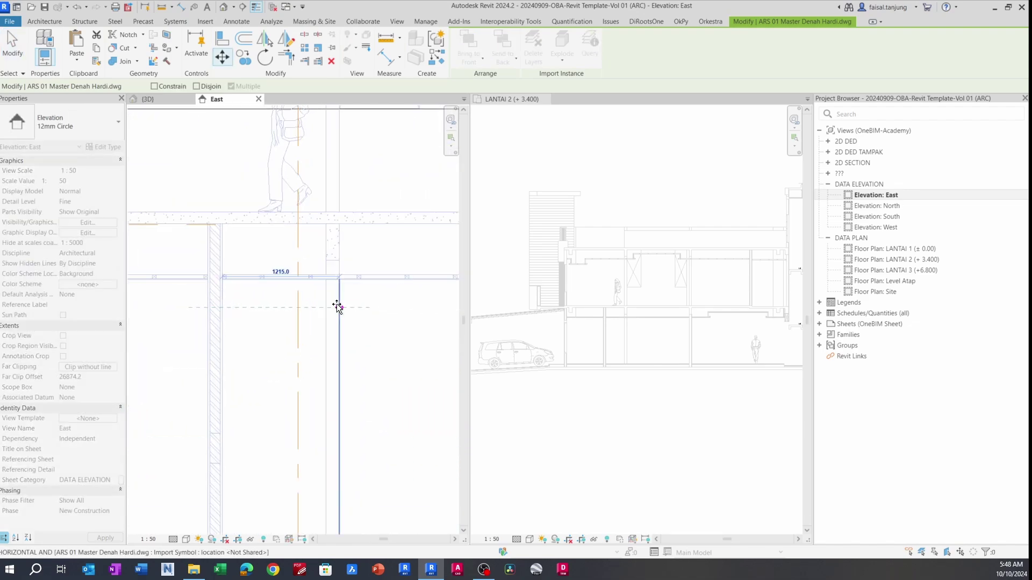
pyautogui.click(337, 307)
pyautogui.scroll(-4, 342, 308)
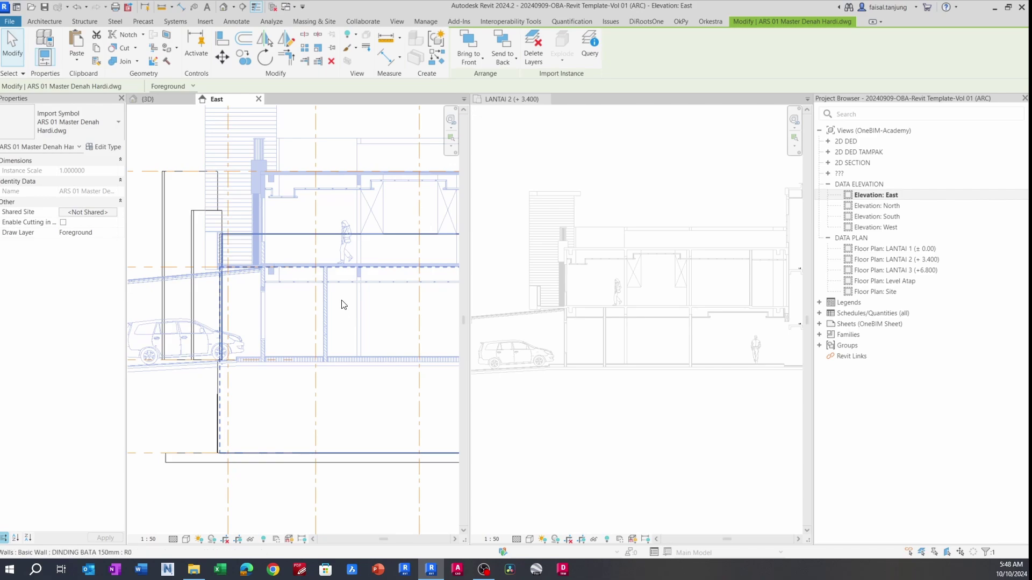
pyautogui.press('Escape')
pyautogui.scroll(2, 322, 285)
pyautogui.scroll(-3, 268, 261)
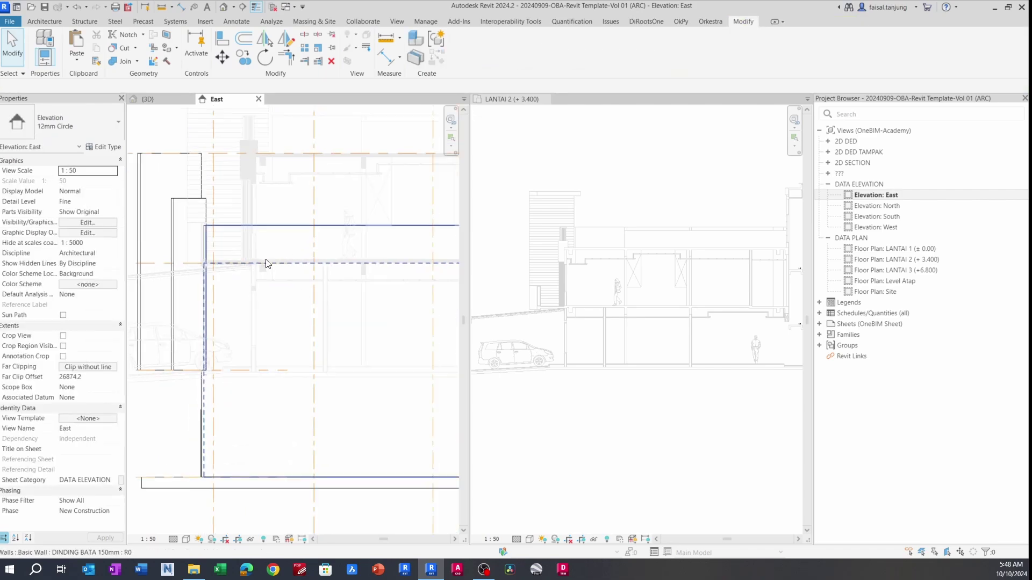
pyautogui.scroll(-2, 336, 235)
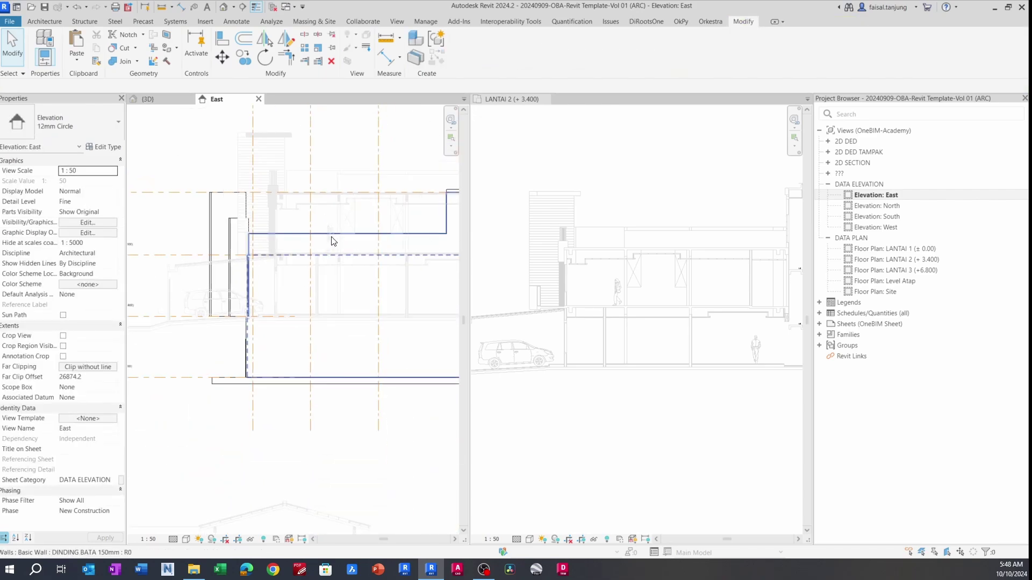
pyautogui.moveTo(329, 244); pyautogui.dragTo(249, 256, button='middle')
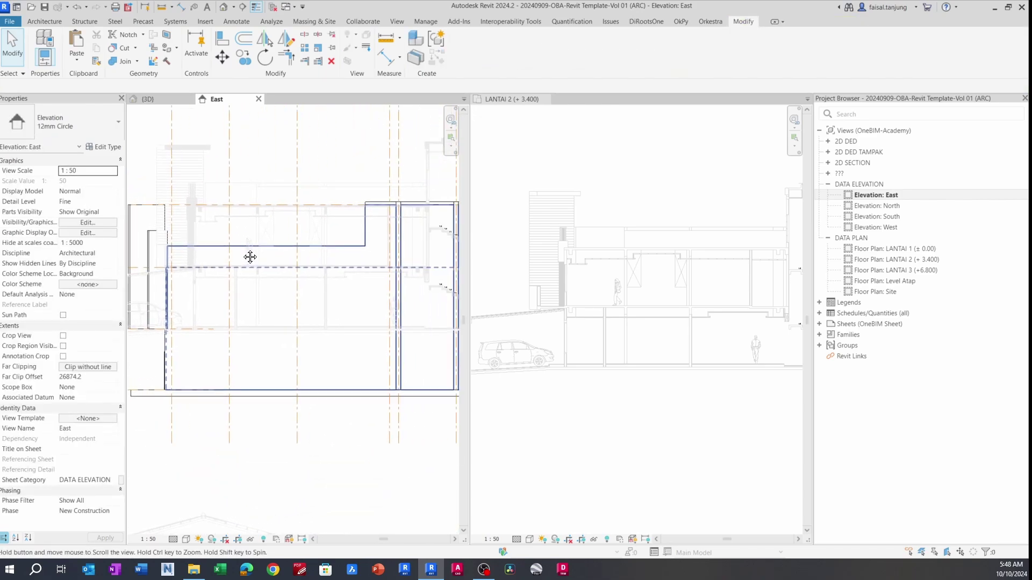
pyautogui.click(326, 237)
pyautogui.moveTo(268, 342); pyautogui.dragTo(306, 312, button='middle')
pyautogui.press('m')
pyautogui.press('v')
pyautogui.moveTo(371, 342); pyautogui.dragTo(285, 334, button='middle')
pyautogui.press('Escape')
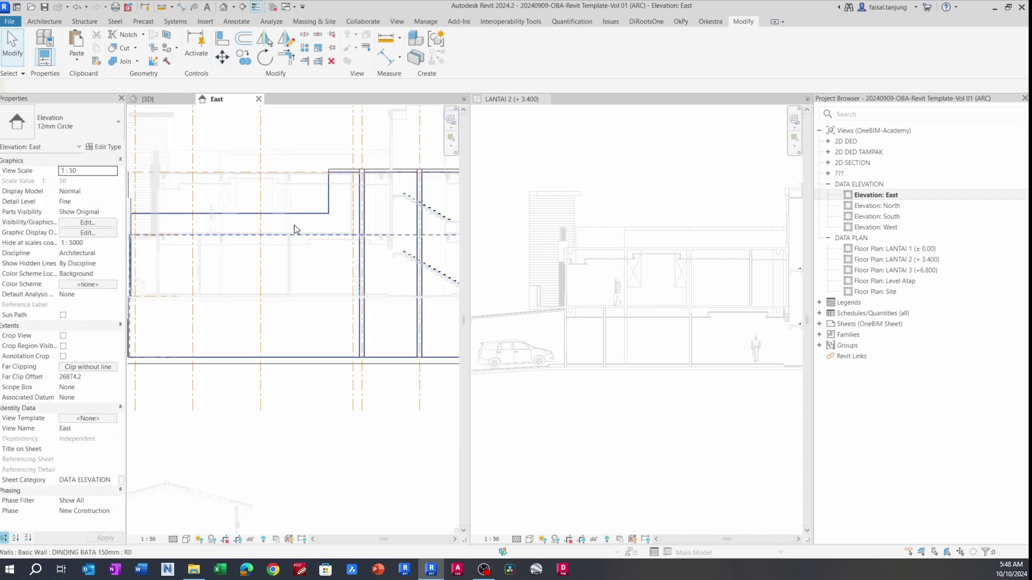
pyautogui.click(289, 200)
pyautogui.moveTo(241, 212); pyautogui.dragTo(344, 263, button='middle')
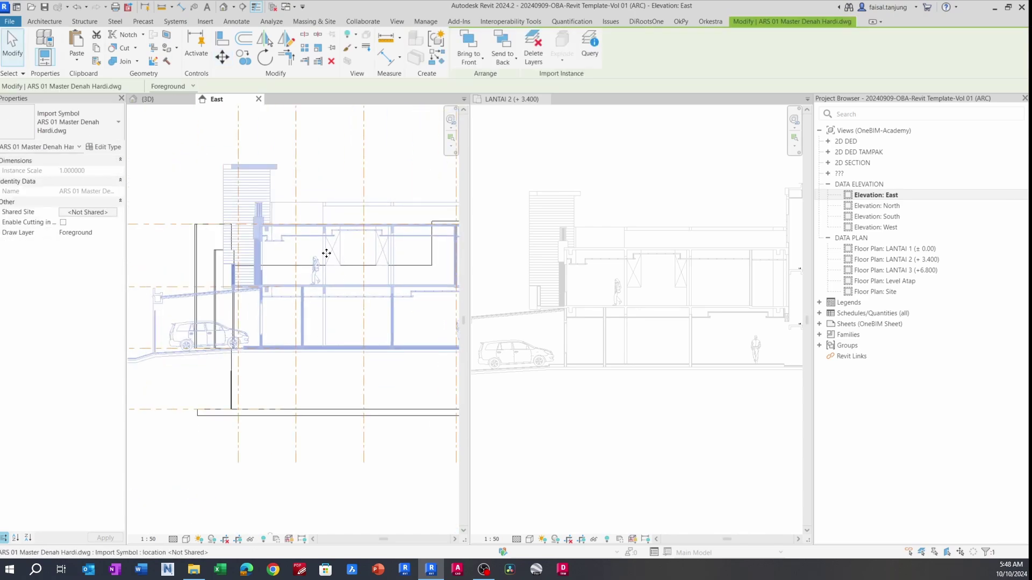
# - Switch to the LANTAI 2 plan and reveal its hidden elements around the building plan
pyautogui.click(724, 298)
pyautogui.scroll(-5, 642, 295)
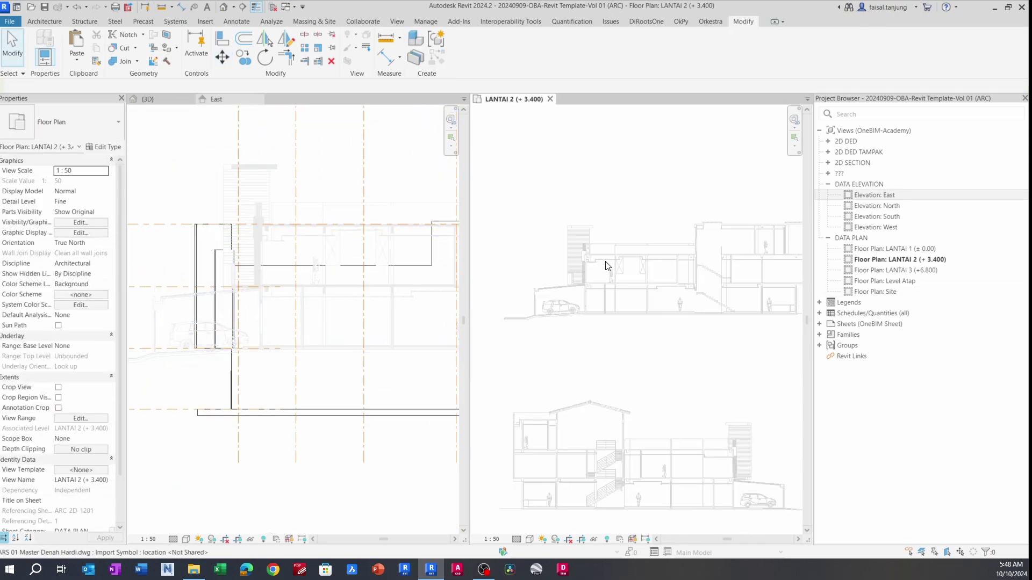
pyautogui.scroll(6, 623, 297)
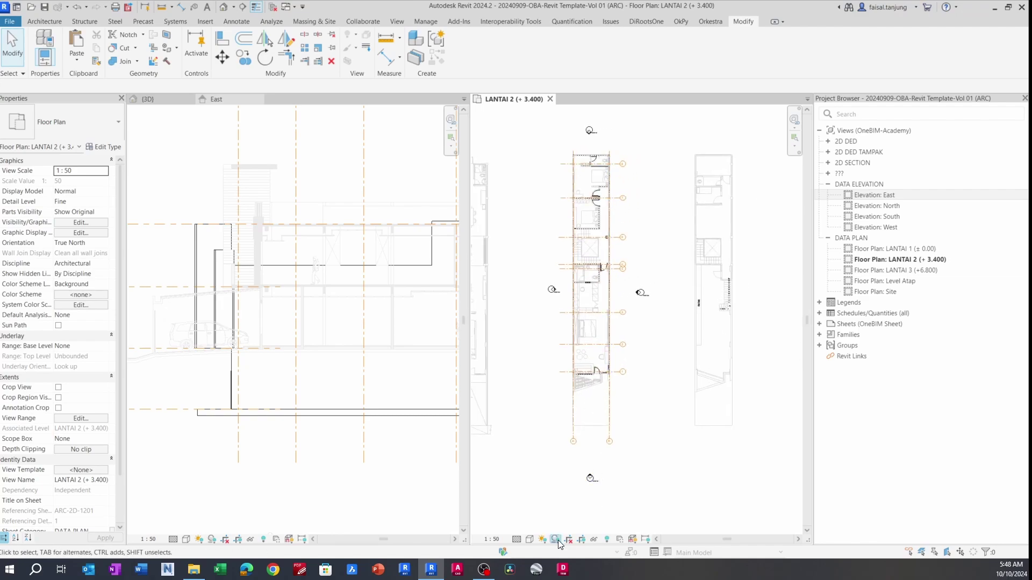
pyautogui.click(608, 539)
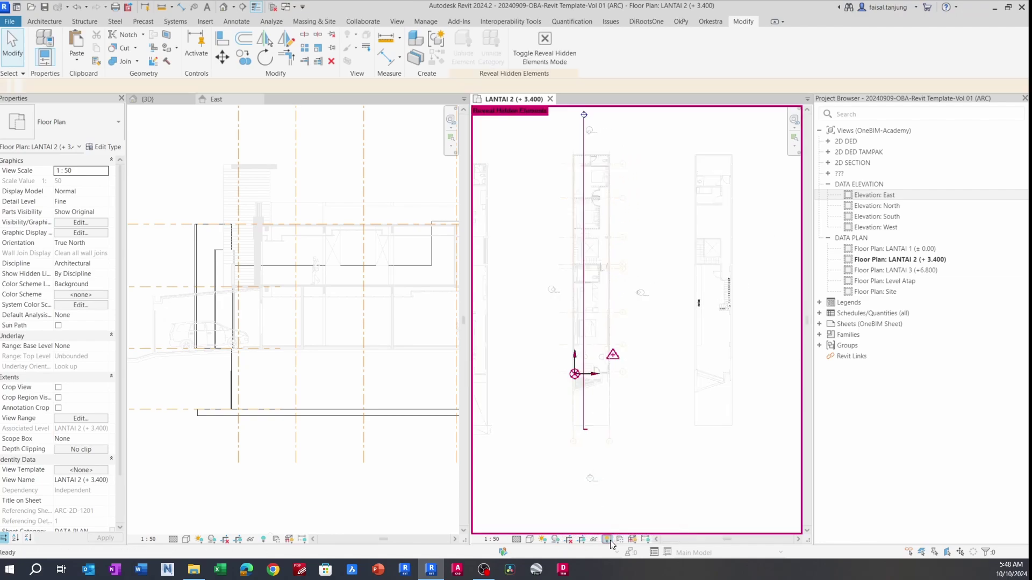
pyautogui.moveTo(612, 359); pyautogui.dragTo(645, 461, button='middle')
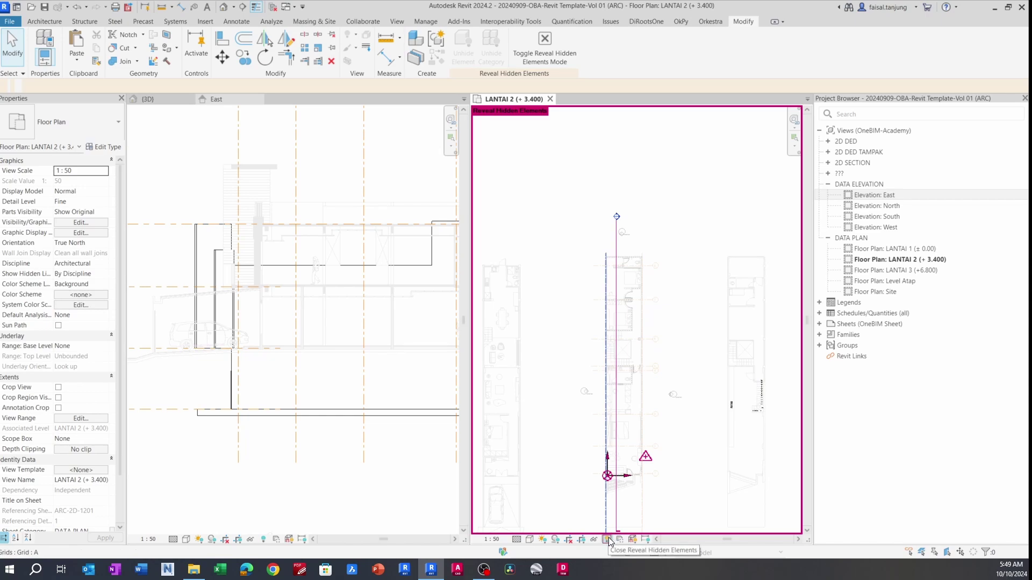
# - Flip the viewing direction of the hidden Section 2 line running lengthwise through the LANTAI 2 plan
pyautogui.scroll(5, 622, 255)
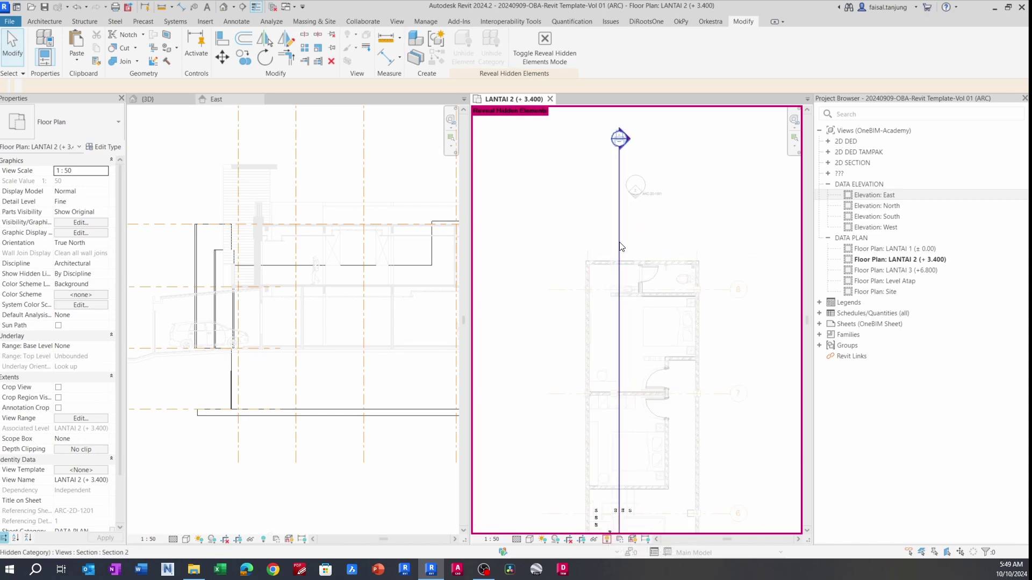
pyautogui.click(619, 247)
pyautogui.scroll(-3, 619, 246)
pyautogui.scroll(3, 614, 217)
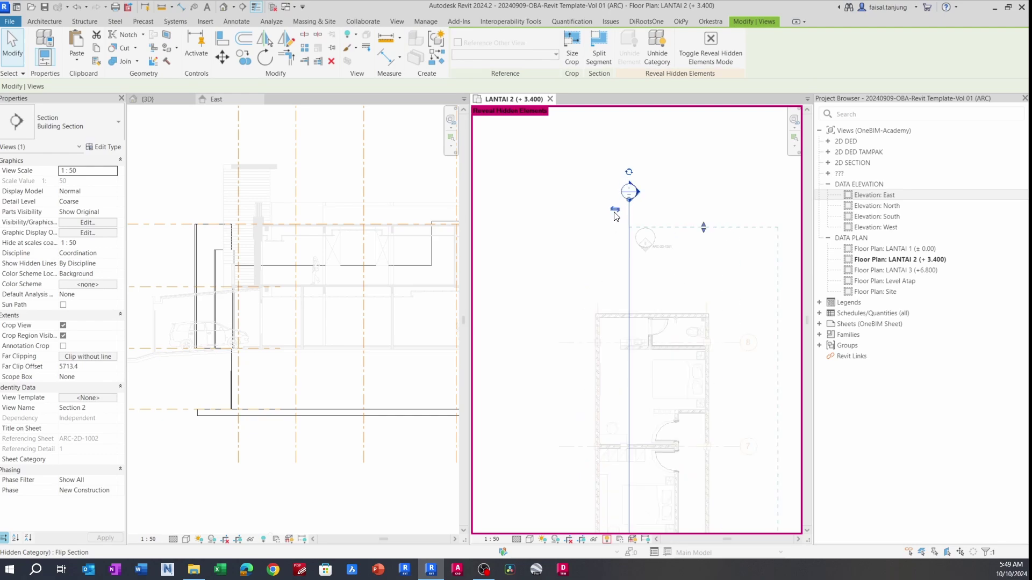
pyautogui.click(615, 210)
pyautogui.scroll(-3, 584, 261)
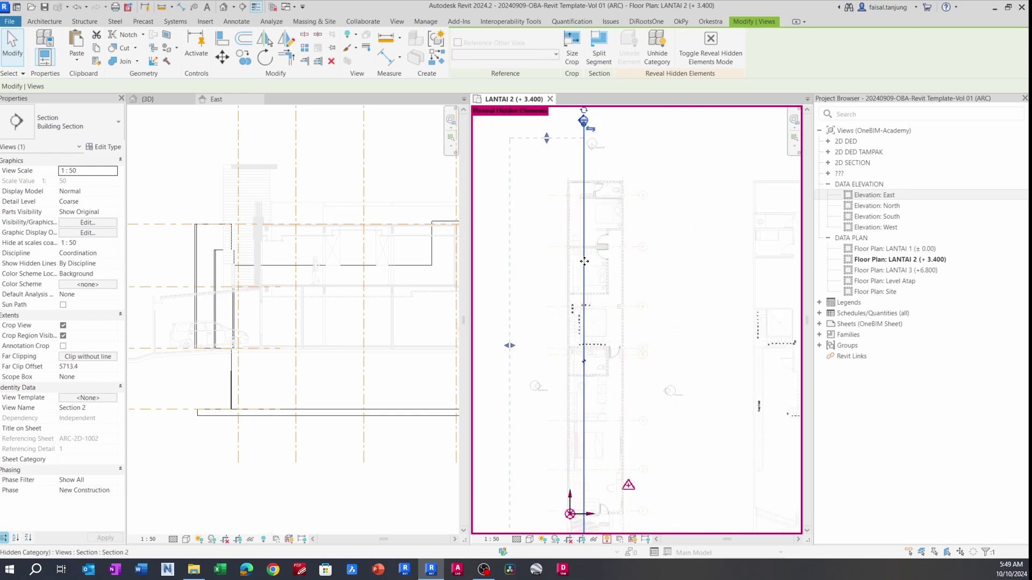
# - Shift the Section 2 line sideways in the LANTAI 2 plan so it runs farther inside the building
pyautogui.press('Right')
pyautogui.press('Right')
pyautogui.press('Right')
pyautogui.press('Right')
pyautogui.press('Right')
pyautogui.press('Right')
pyautogui.press('Right')
pyautogui.press('Right')
pyautogui.press('Right')
pyautogui.press('Right')
pyautogui.press('Right')
pyautogui.press('Right')
pyautogui.press('Right')
pyautogui.press('Right')
pyautogui.press('Right')
pyautogui.press('Right')
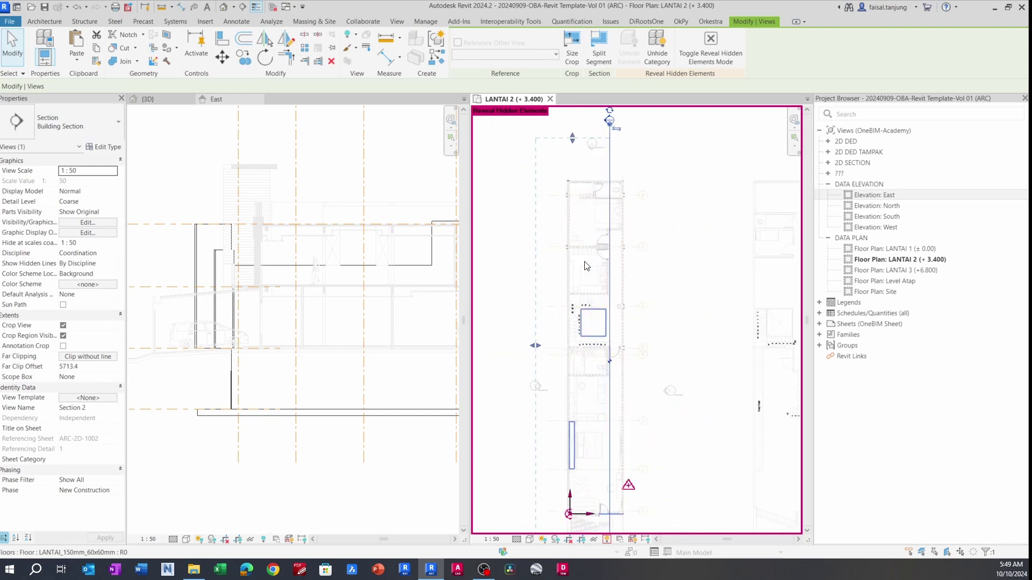
pyautogui.press('Right')
pyautogui.press('Right')
pyautogui.press('Left')
pyautogui.press('Left')
pyautogui.press('Left')
pyautogui.press('Left')
pyautogui.press('Left')
pyautogui.press('Left')
pyautogui.press('Left')
pyautogui.press('Left')
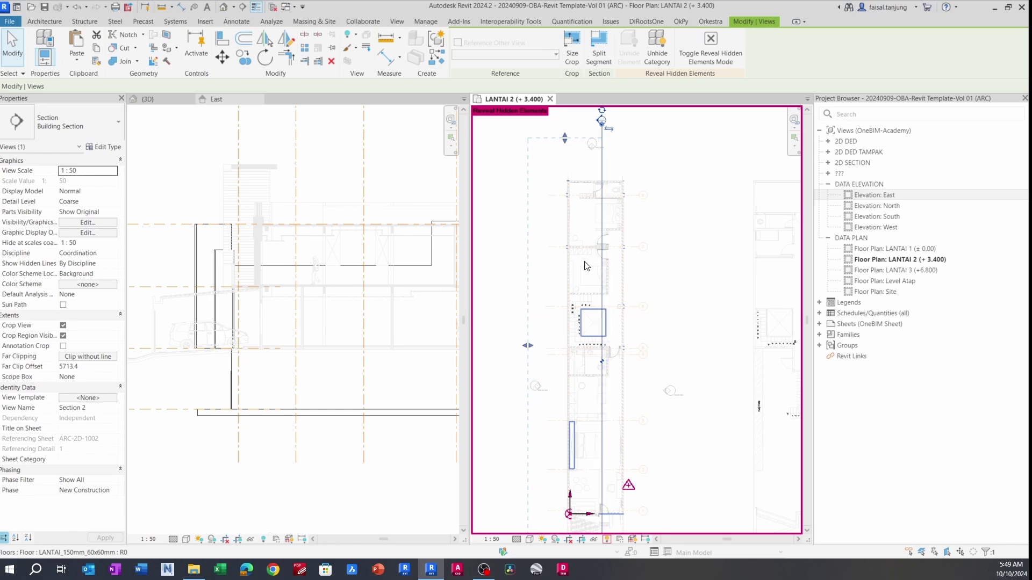
# - Open the Section 2 view from its section line in the LANTAI 2 plan
pyautogui.rightClick(595, 204)
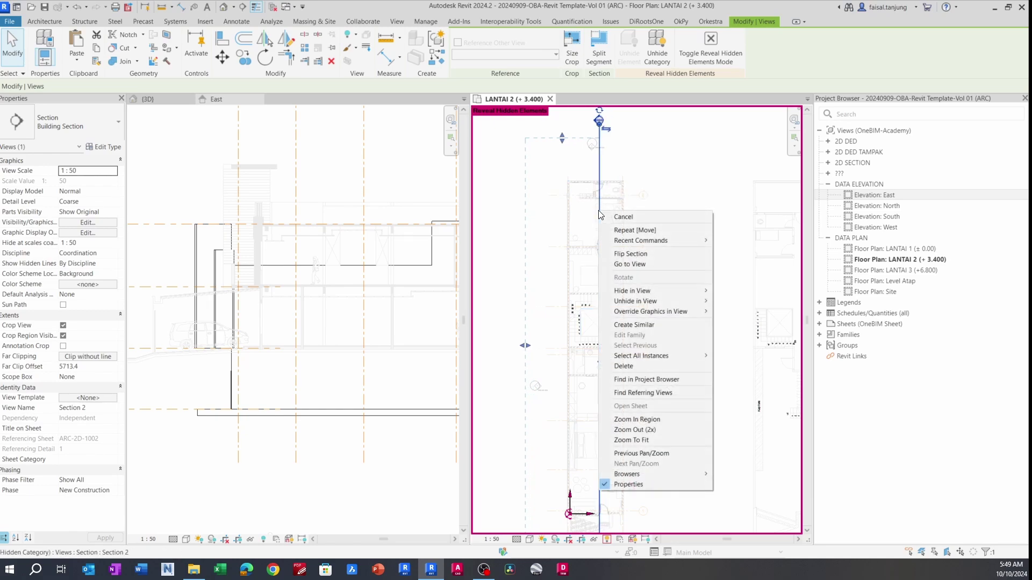
pyautogui.click(630, 264)
pyautogui.scroll(5, 594, 279)
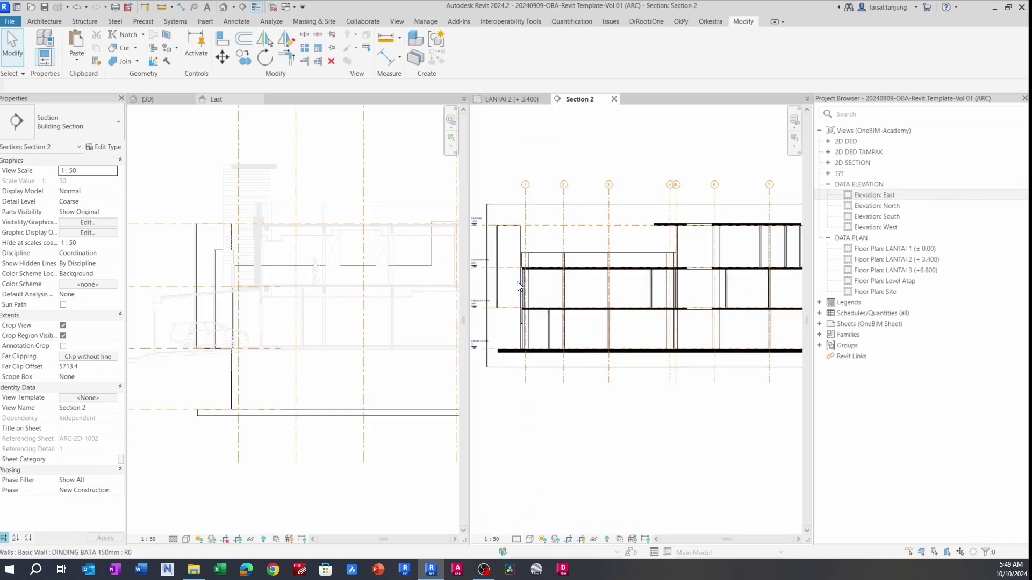
pyautogui.scroll(-2, 560, 264)
# - Cut the CAD drawing out of the East elevation
pyautogui.click(334, 269)
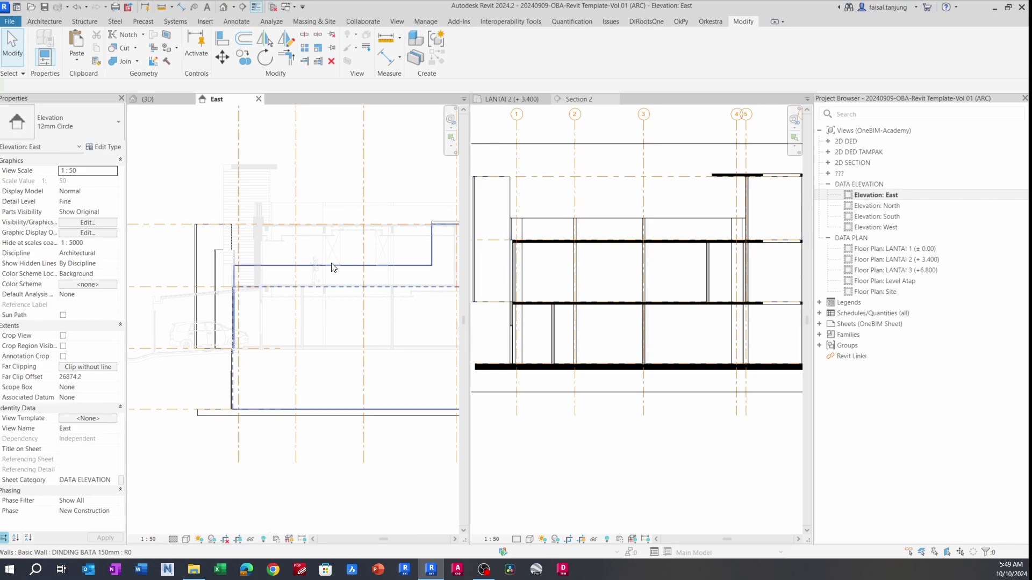
pyautogui.click(300, 237)
pyautogui.scroll(-9, 287, 227)
pyautogui.scroll(3, 285, 231)
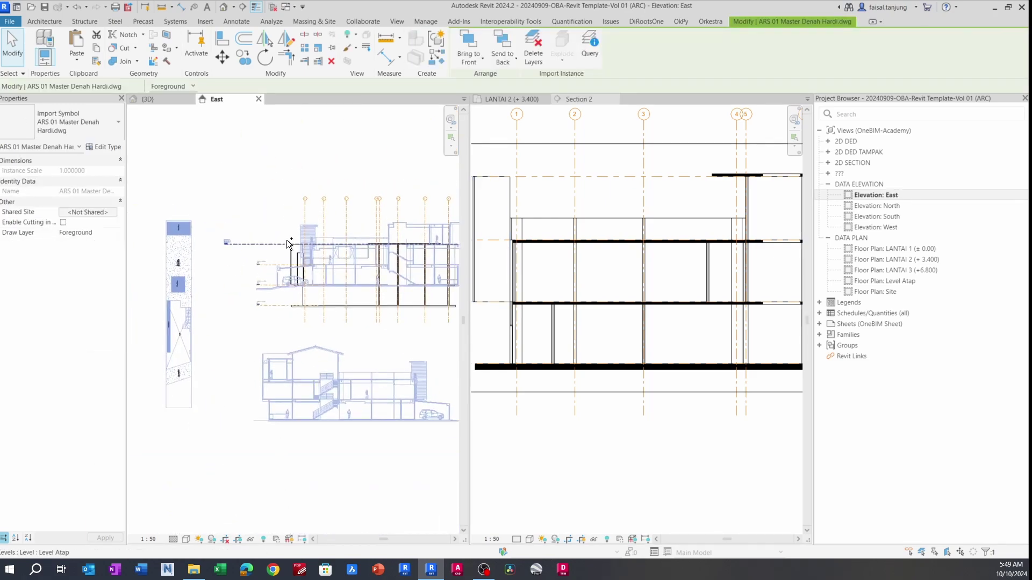
pyautogui.press('Delete')
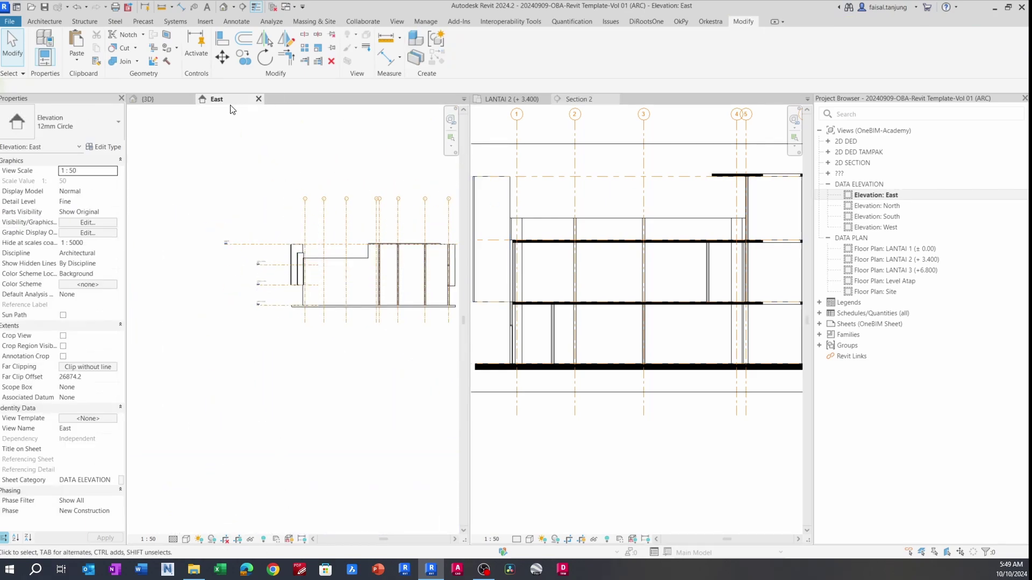
# - Close the East elevation and place the Section 2 view in the pane beside the LANTAI 2 plan
pyautogui.click(258, 100)
pyautogui.moveTo(578, 98); pyautogui.dragTo(287, 101)
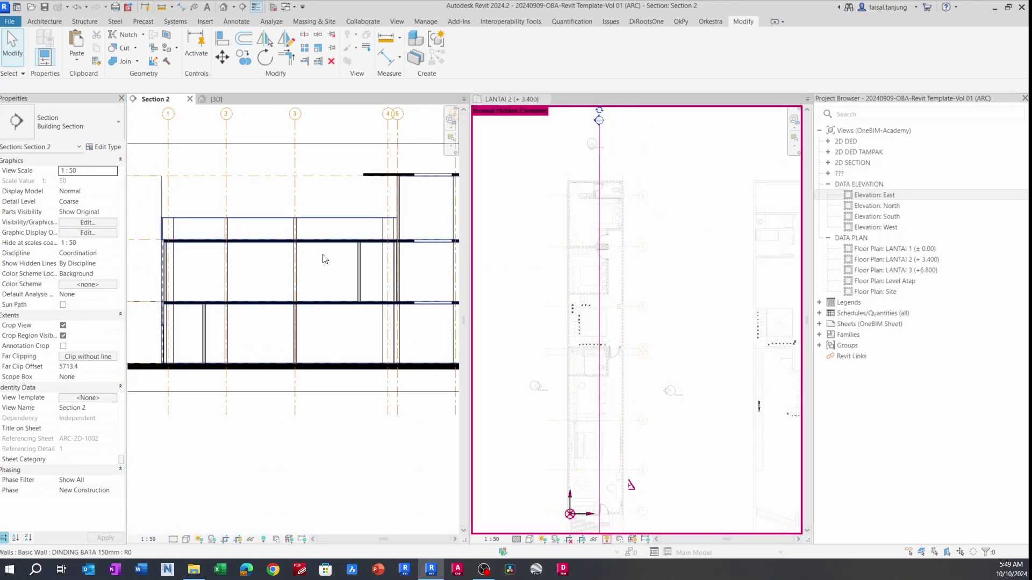
# - Hide the crop region and turn off view cropping in Section 2
pyautogui.scroll(-2, 325, 260)
pyautogui.moveTo(298, 305); pyautogui.dragTo(314, 296, button='middle')
pyautogui.scroll(-2, 314, 296)
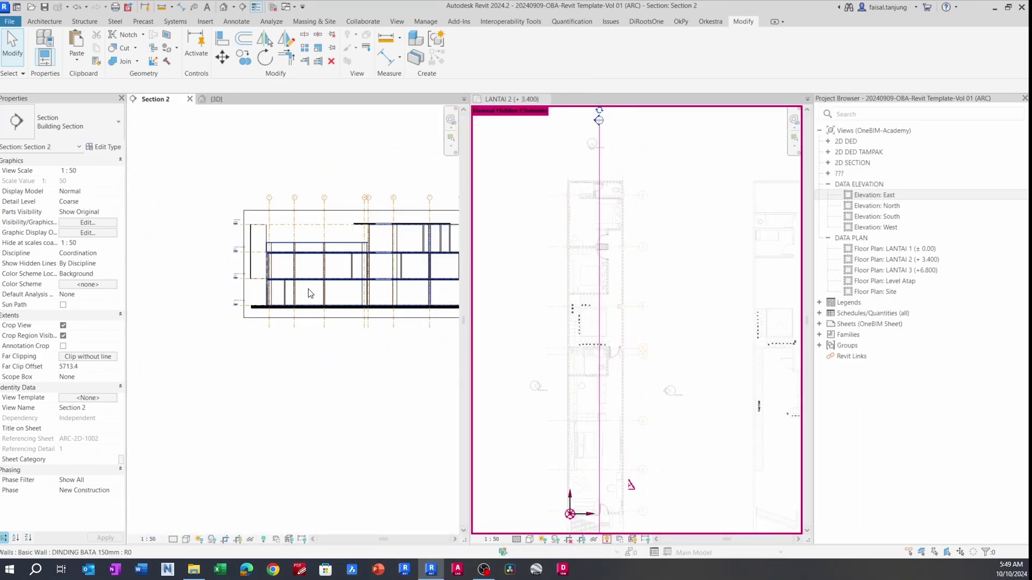
pyautogui.click(238, 540)
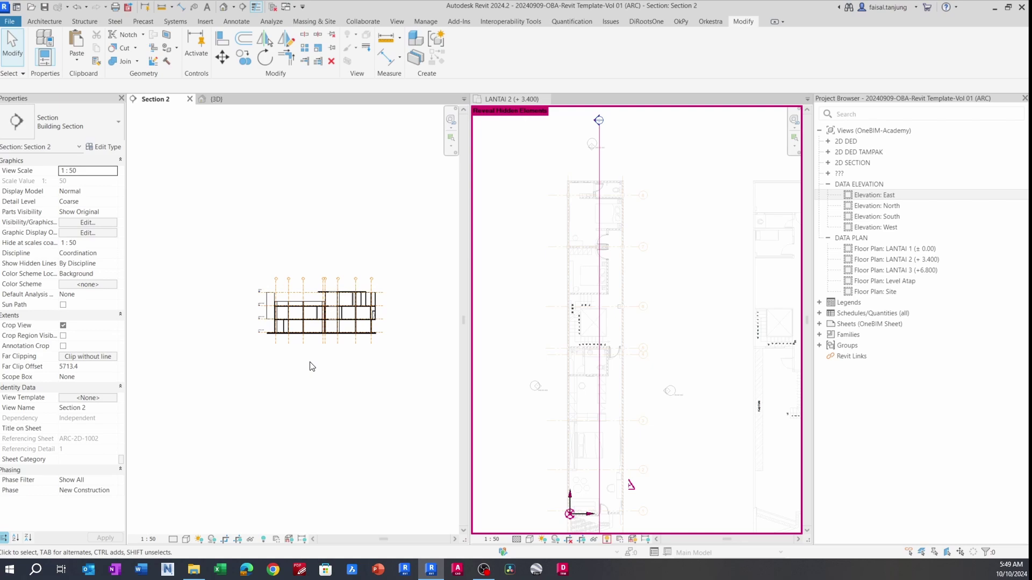
pyautogui.click(226, 539)
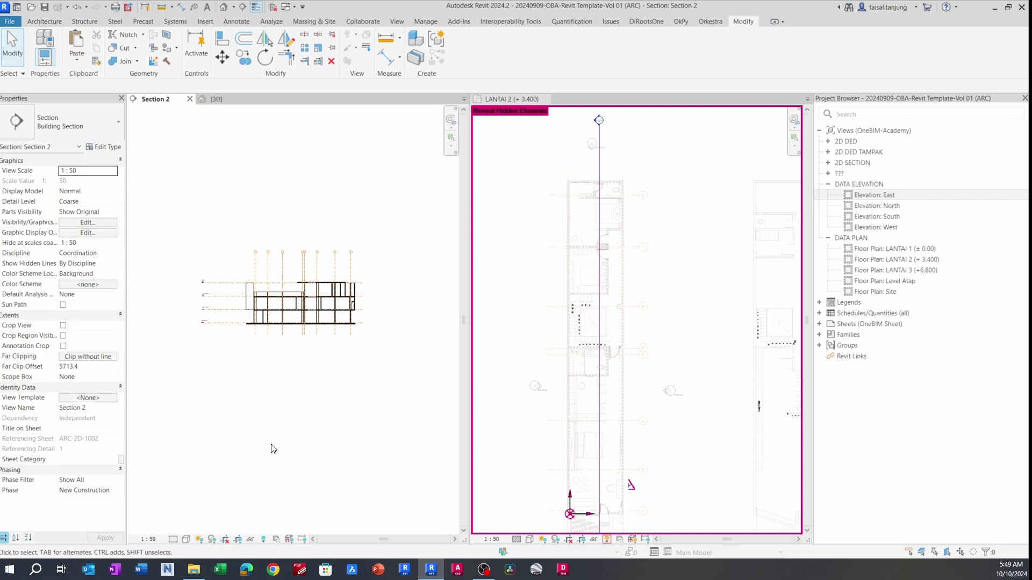
# - Paste the CAD drawing into Section 2 in the empty area around the building section
pyautogui.click(268, 379)
pyautogui.scroll(-4, 282, 348)
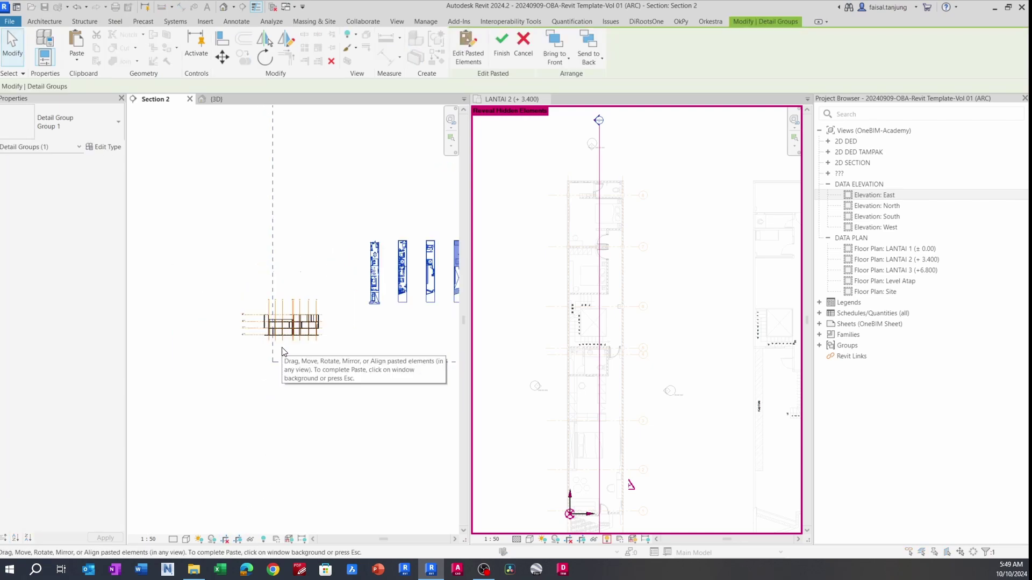
pyautogui.click(357, 333)
# - Override the pasted CAD drawing's graphics in Section 2 with halftone and projection line color RGB 192-192-192
pyautogui.click(360, 336)
pyautogui.scroll(3, 344, 322)
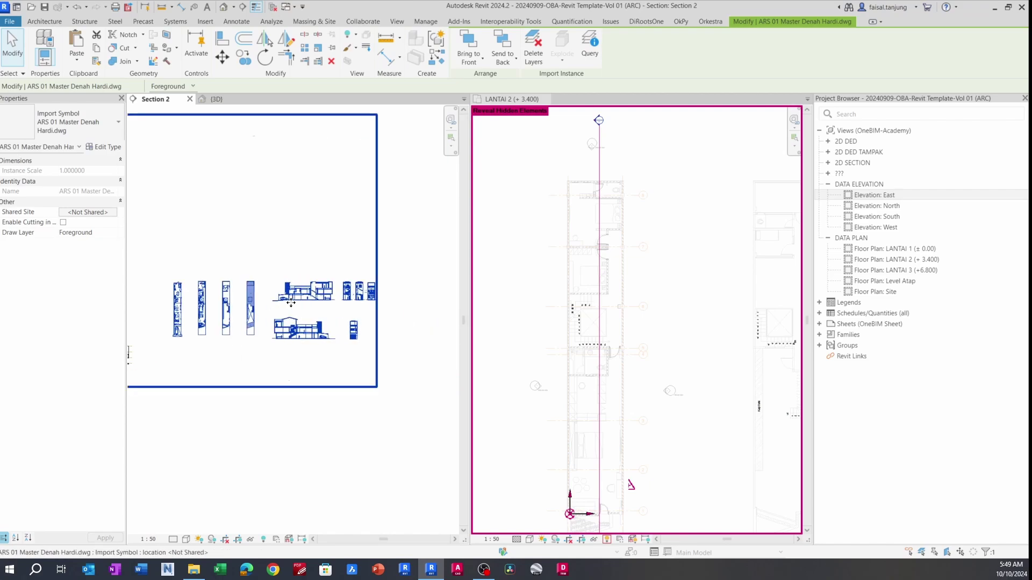
pyautogui.rightClick(301, 294)
pyautogui.moveTo(368, 348)
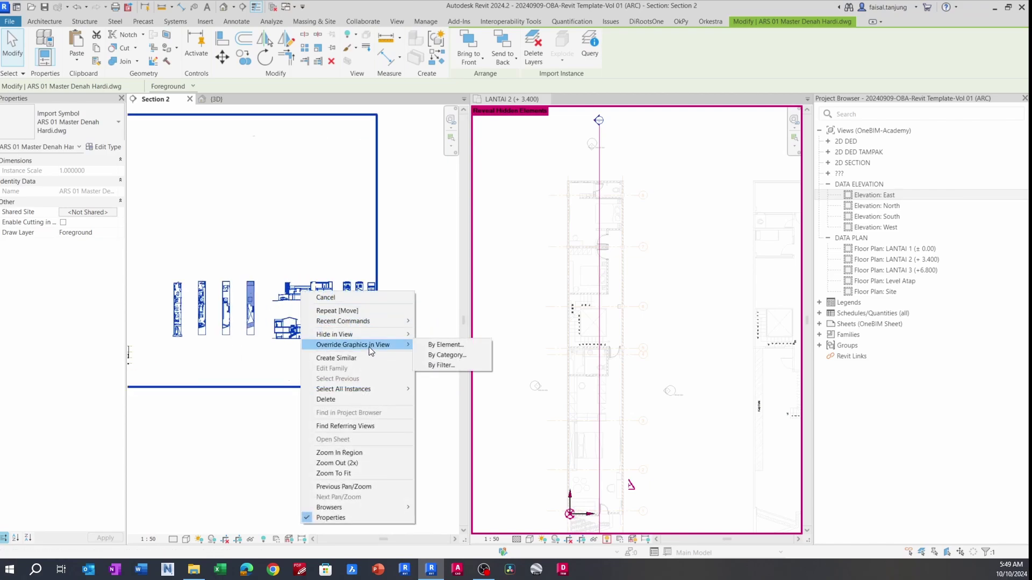
pyautogui.click(449, 345)
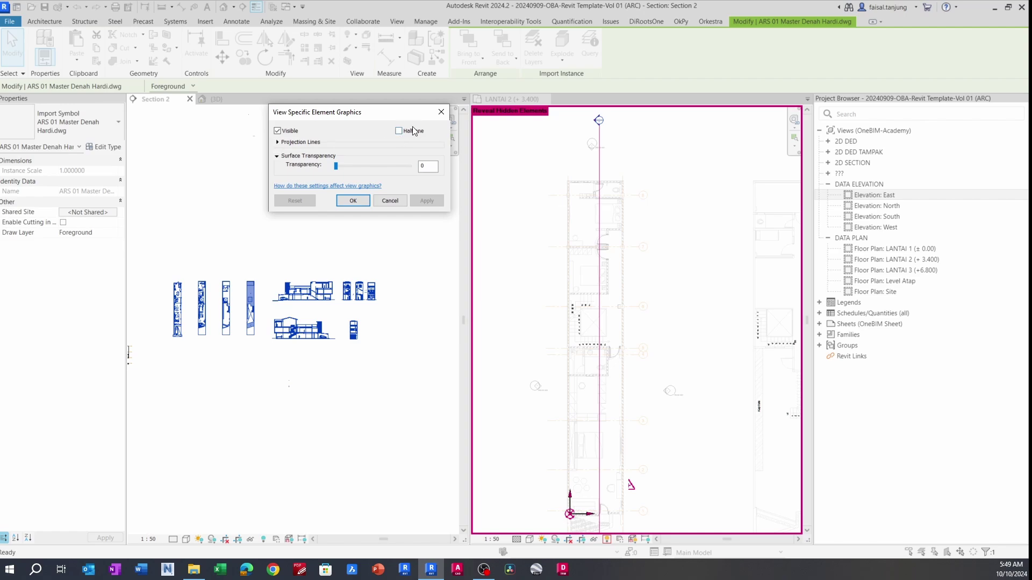
pyautogui.click(277, 143)
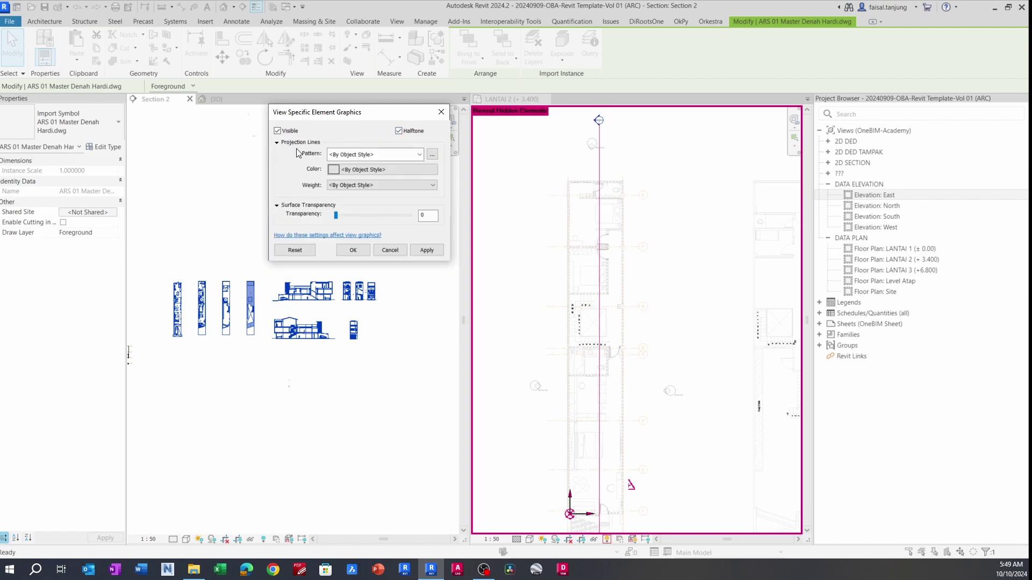
pyautogui.click(350, 170)
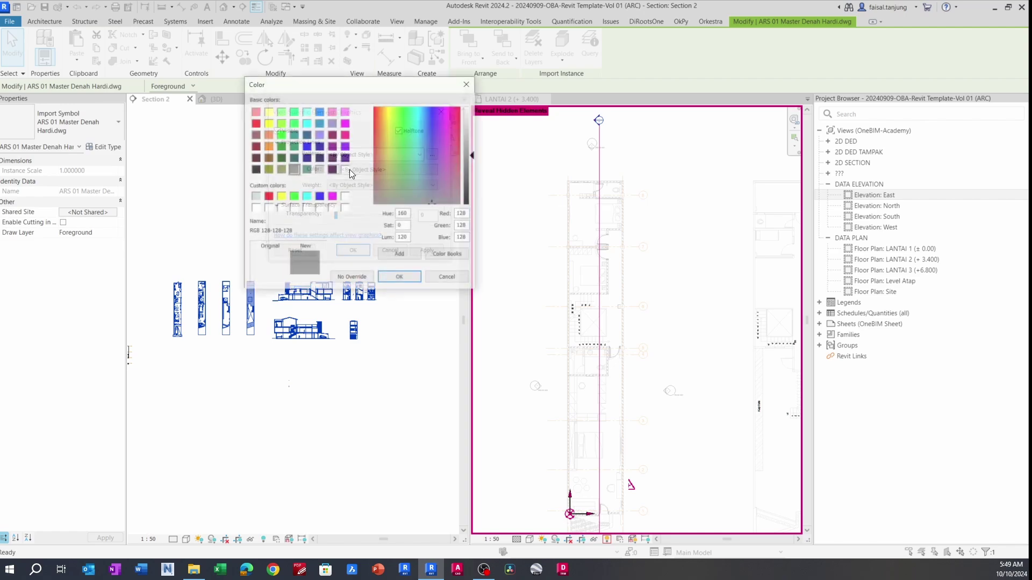
pyautogui.click(320, 168)
pyautogui.click(409, 277)
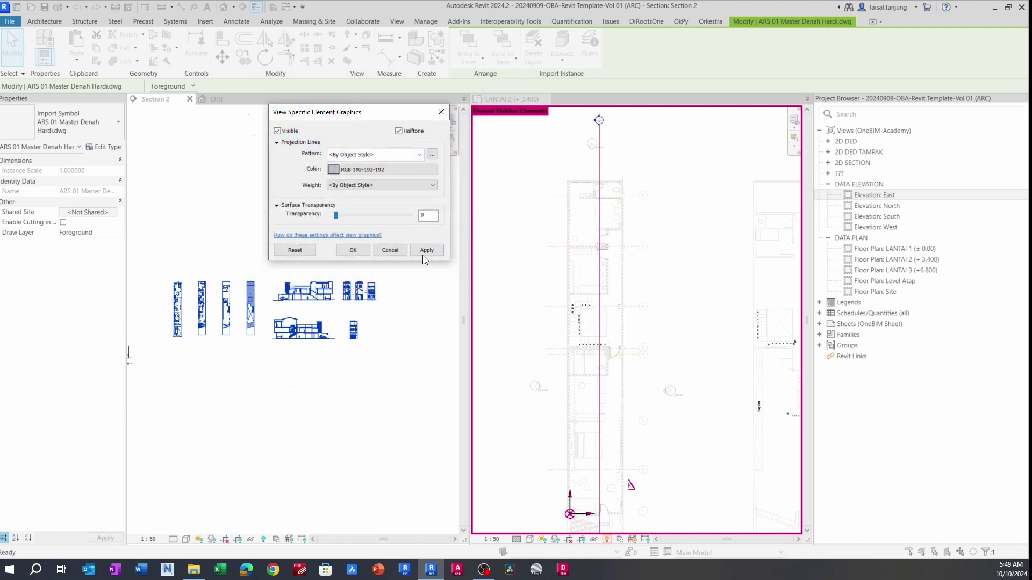
pyautogui.click(426, 250)
pyautogui.click(350, 250)
pyautogui.click(318, 309)
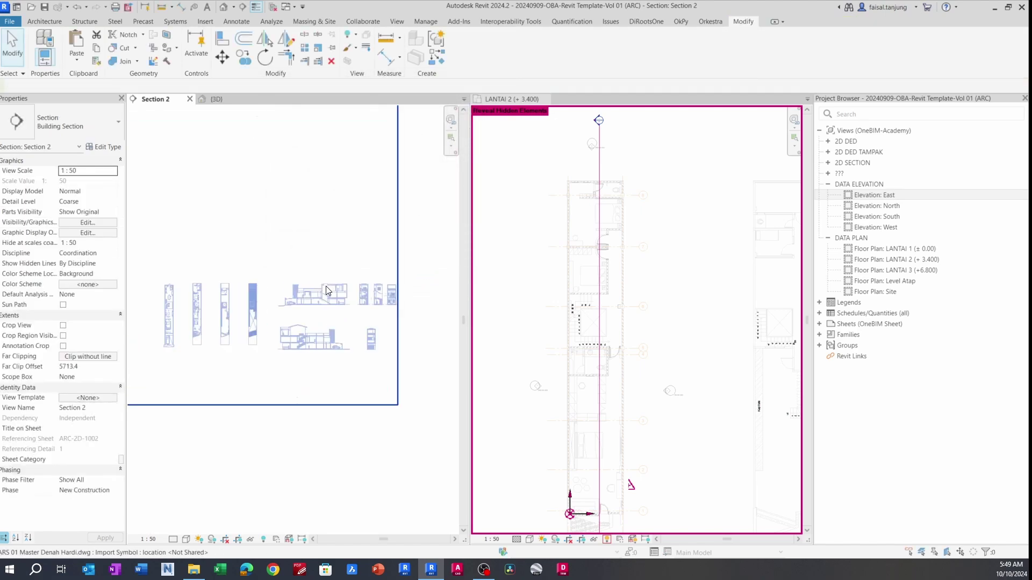
# - Move the CAD drawing from its section's front upper slab corner to the top front corner of the modelled LANTAI 3 floor slab near grid 1
pyautogui.click(328, 291)
pyautogui.scroll(5, 303, 295)
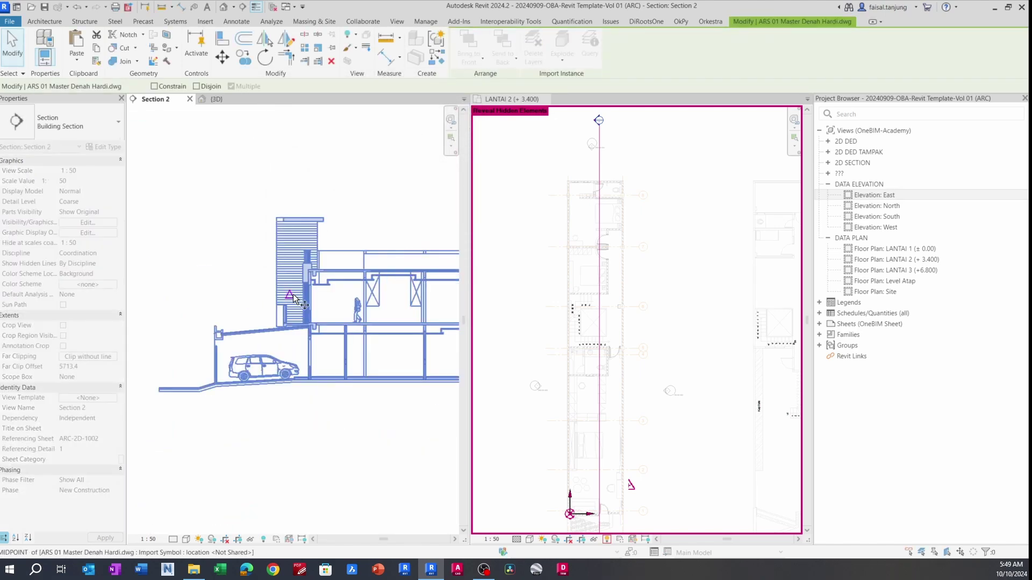
pyautogui.scroll(4, 294, 299)
pyautogui.scroll(5, 318, 264)
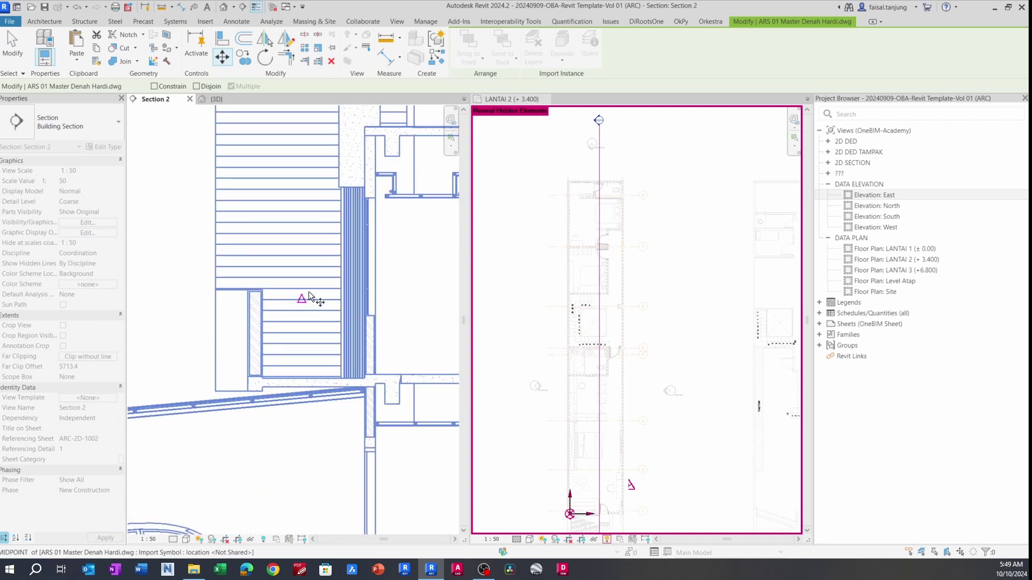
pyautogui.scroll(-2, 344, 289)
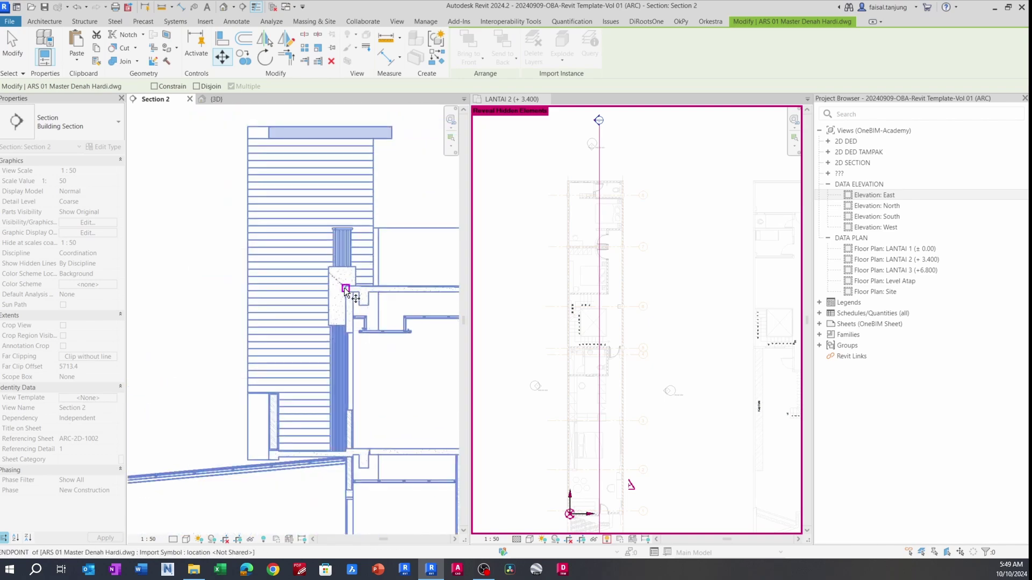
pyautogui.click(345, 288)
pyautogui.scroll(-6, 346, 290)
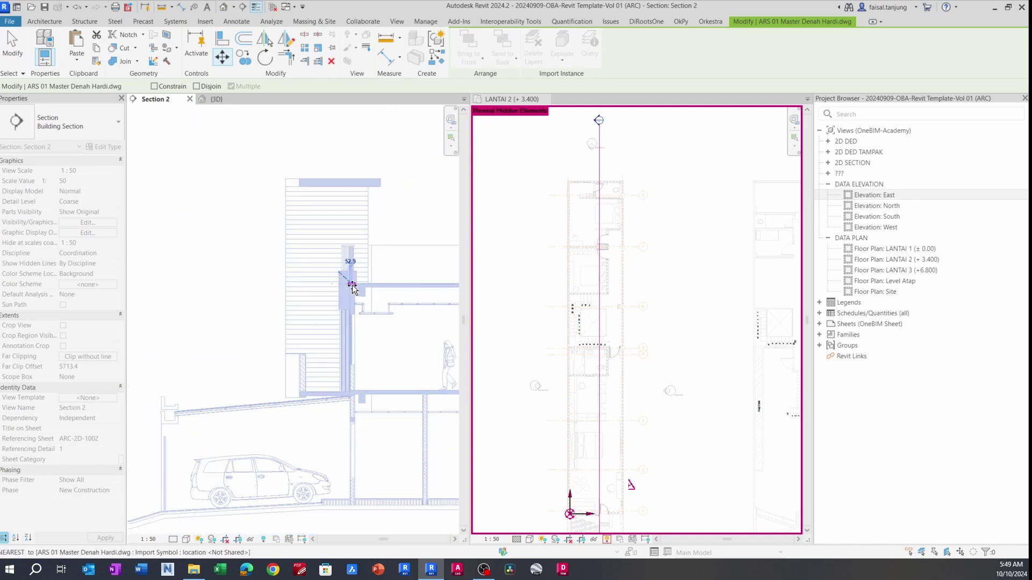
pyautogui.scroll(6, 360, 323)
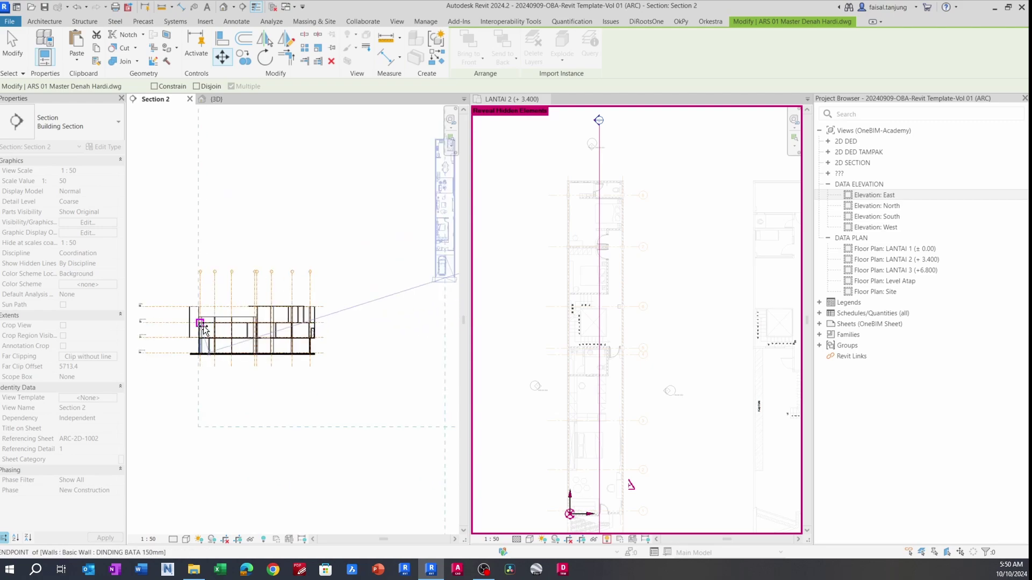
pyautogui.scroll(4, 180, 299)
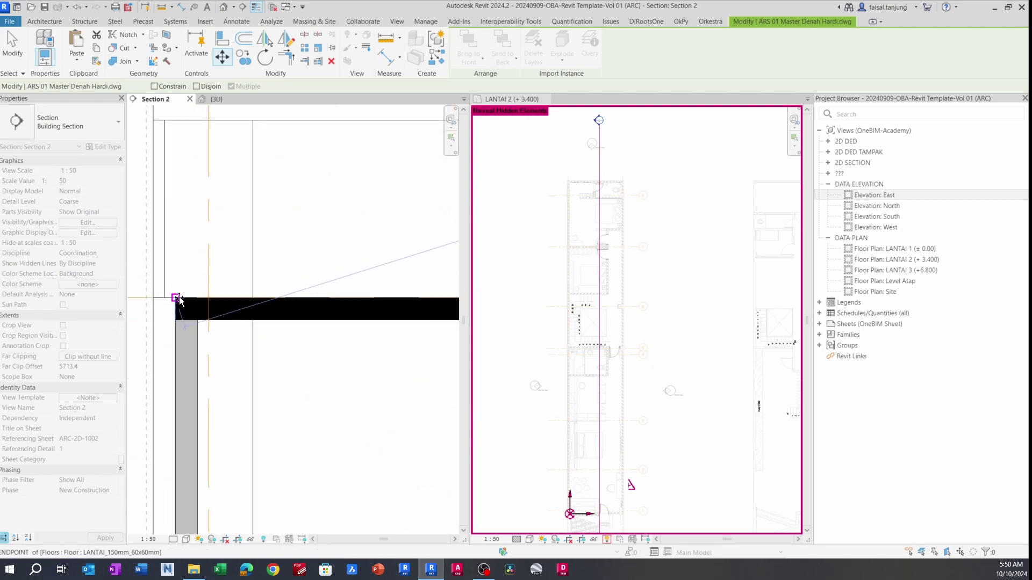
pyautogui.click(179, 297)
pyautogui.press('Escape')
pyautogui.scroll(-3, 262, 332)
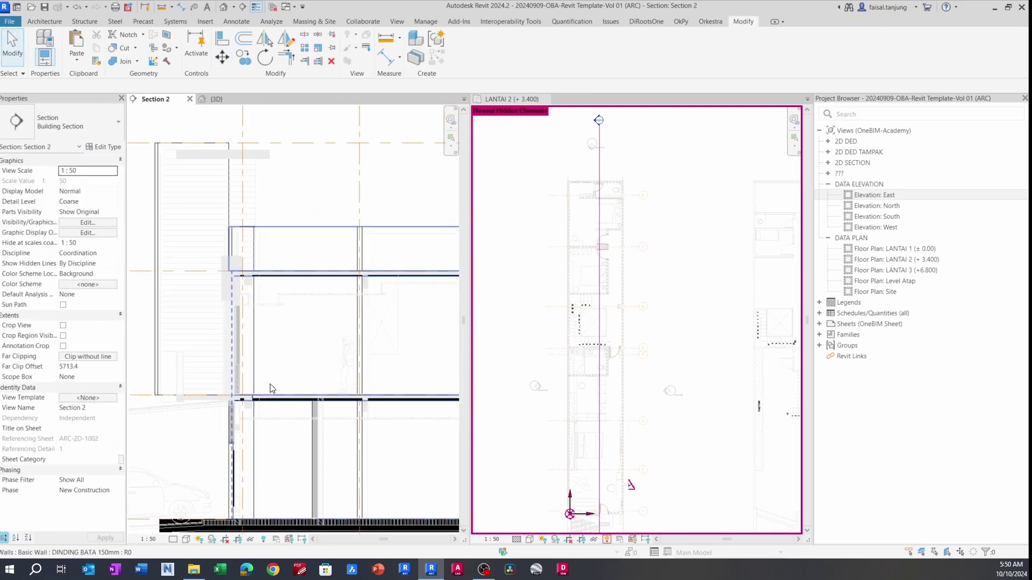
# - Move the CAD drawing horizontally so its ground-floor wall face lines up with the modelled 150 mm brick wall
pyautogui.scroll(-5, 247, 307)
pyautogui.scroll(6, 314, 313)
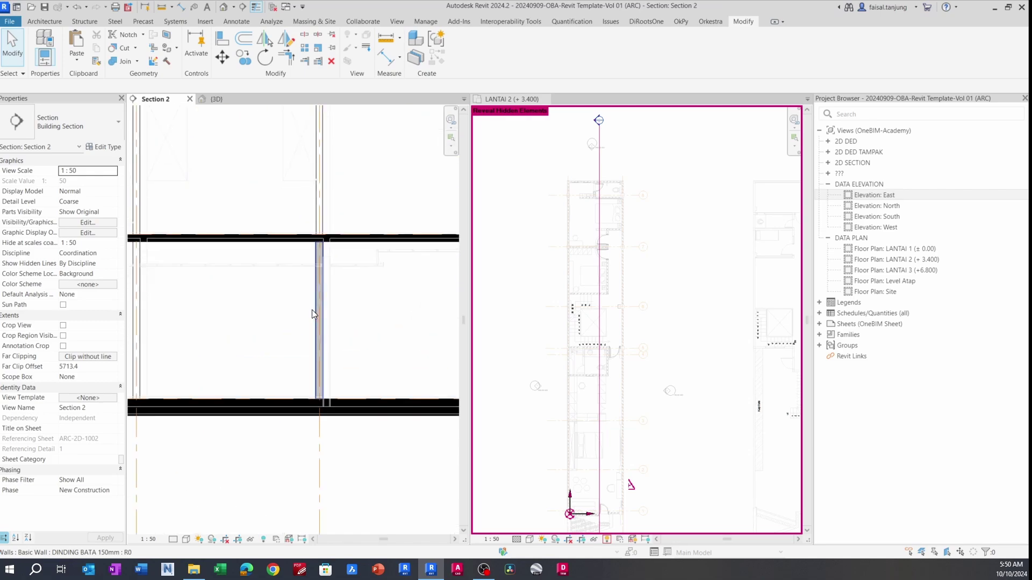
pyautogui.click(314, 295)
pyautogui.press('Escape')
pyautogui.scroll(2, 333, 307)
pyautogui.click(327, 301)
pyautogui.scroll(1, 327, 301)
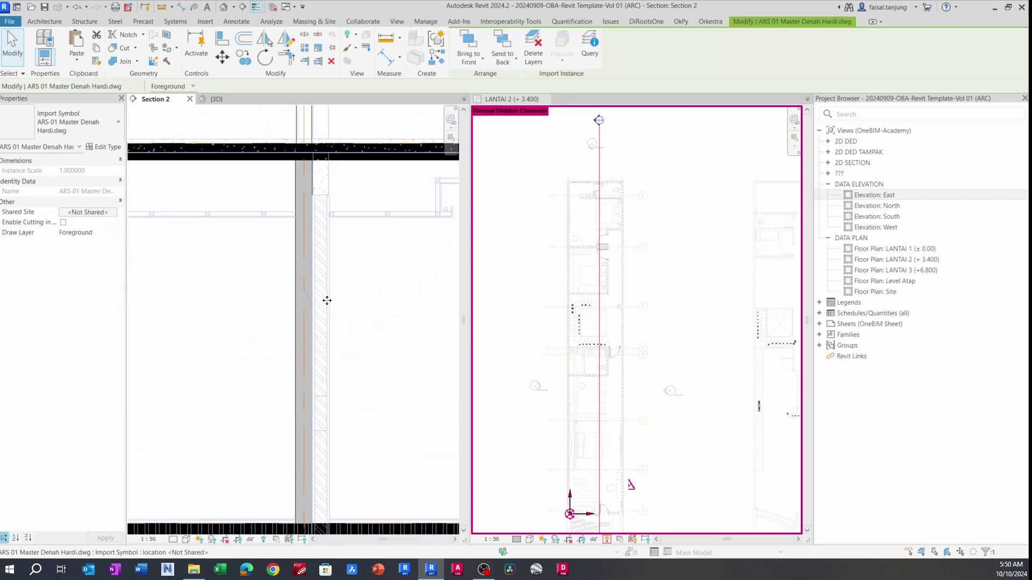
pyautogui.scroll(2, 308, 313)
pyautogui.scroll(2, 309, 316)
pyautogui.press('m')
pyautogui.press('v')
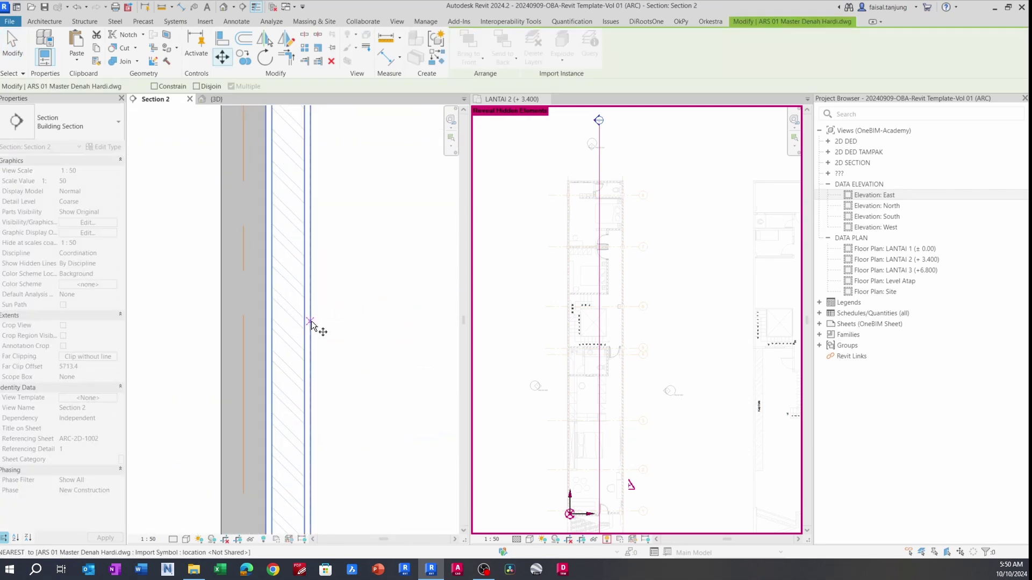
pyautogui.scroll(2, 272, 325)
pyautogui.press('Escape')
pyautogui.press('Escape')
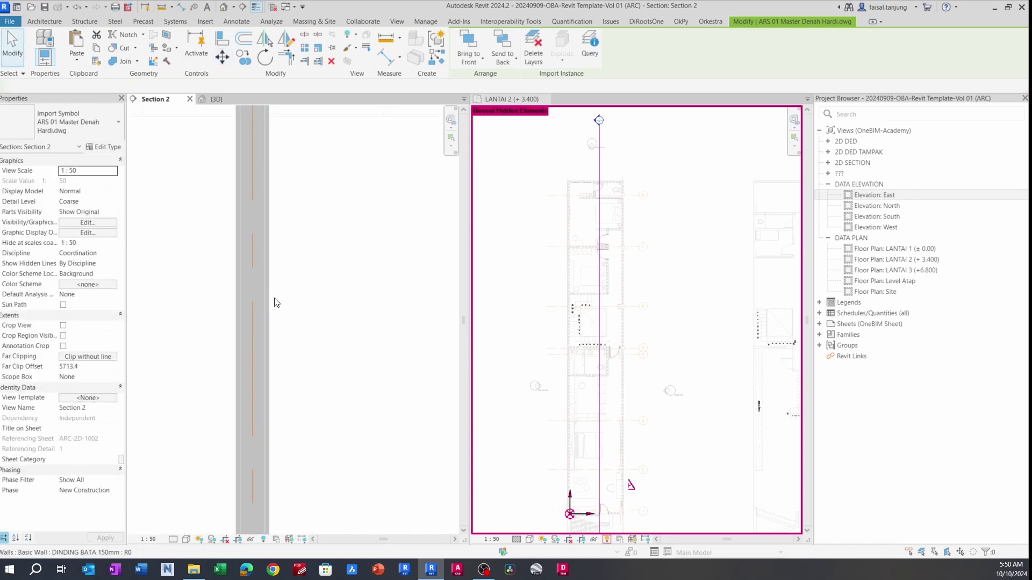
# - Set the detail level of Section 2 to Fine
pyautogui.scroll(-4, 276, 304)
pyautogui.moveTo(248, 345); pyautogui.dragTo(278, 390, button='middle')
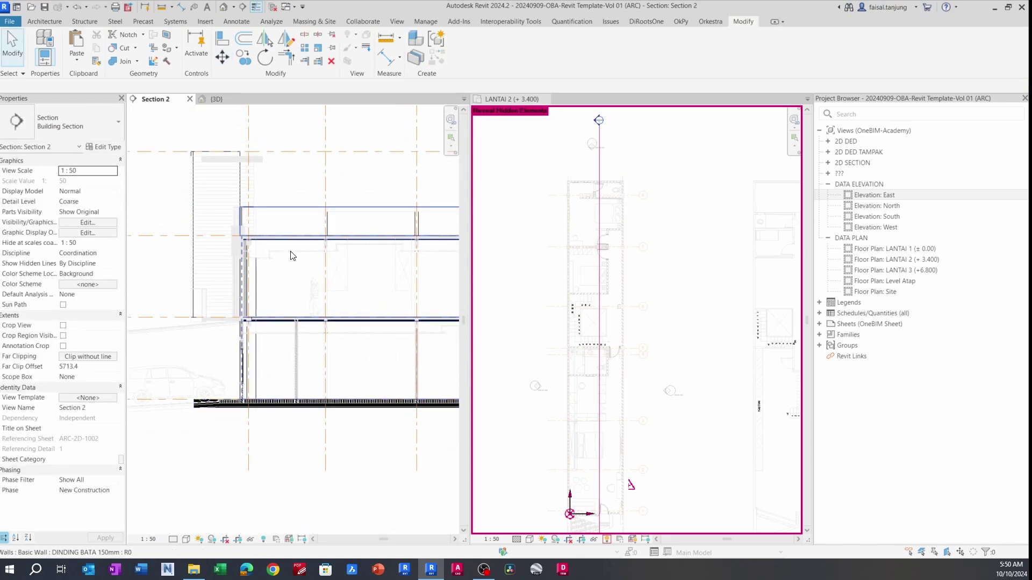
pyautogui.scroll(-2, 257, 310)
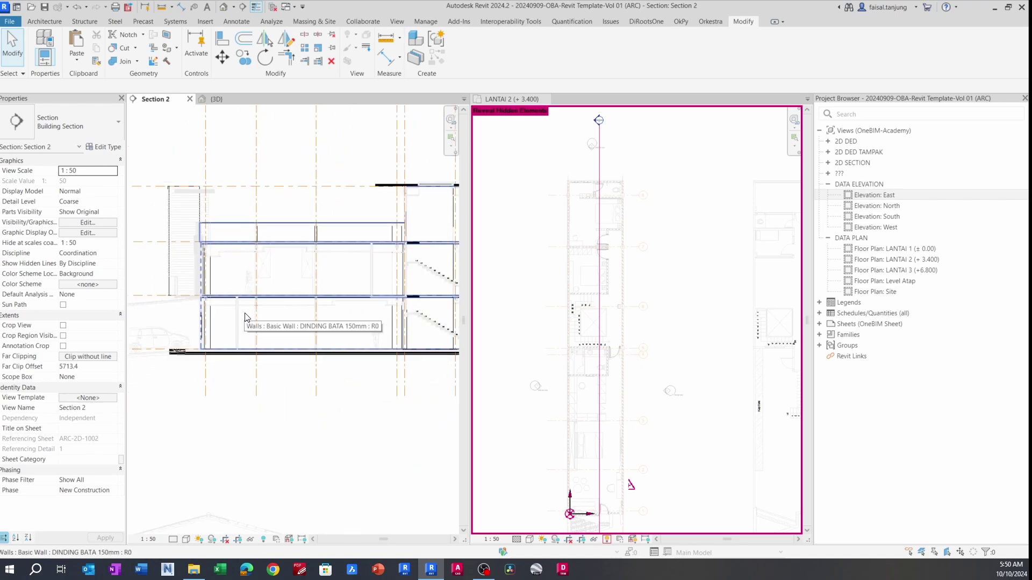
pyautogui.click(173, 540)
pyautogui.click(177, 528)
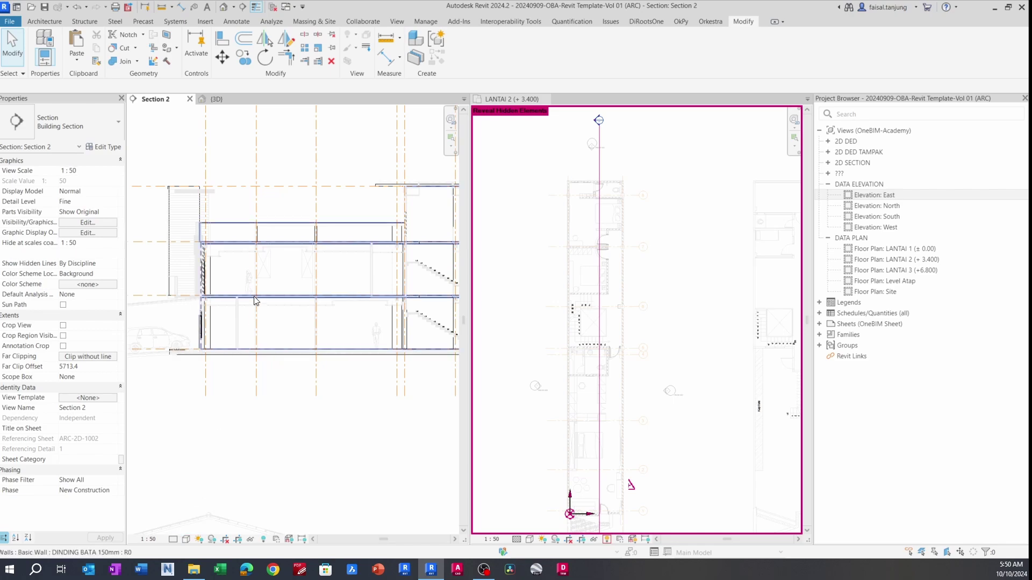
# - Lower the top of the front facade wall in Section 2 to the top edge of the CAD drawing's concrete roof slab
pyautogui.scroll(5, 253, 302)
pyautogui.scroll(-3, 254, 302)
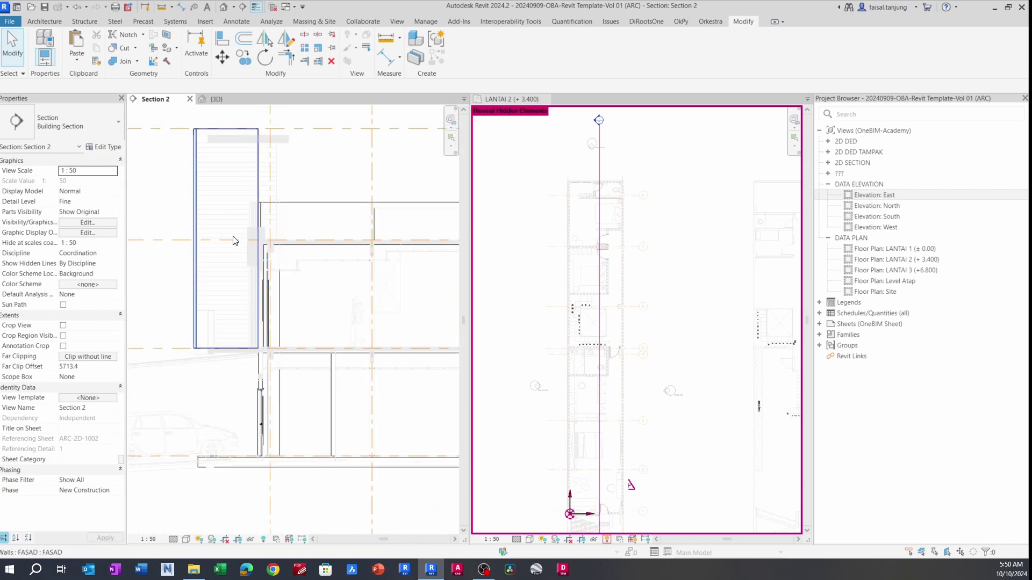
pyautogui.click(253, 198)
pyautogui.scroll(5, 250, 172)
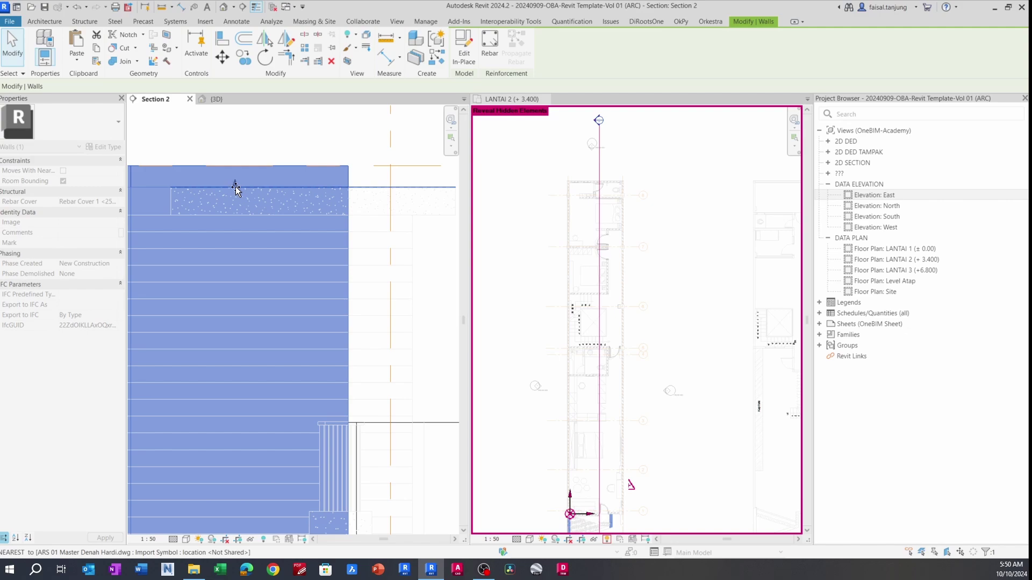
pyautogui.scroll(-4, 236, 189)
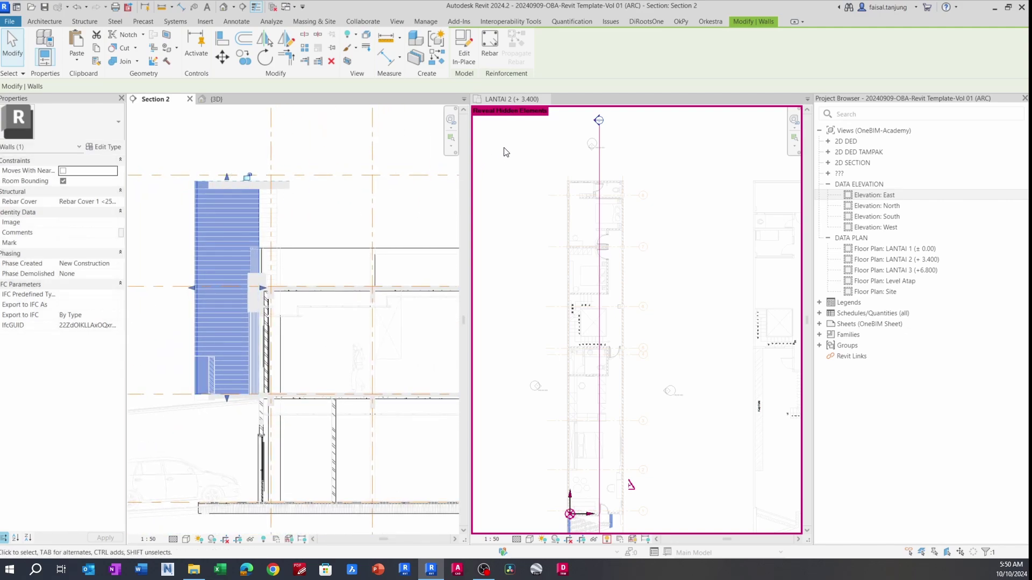
# - Open the FASAD wall for in-place editing from the 3D view
pyautogui.click(539, 193)
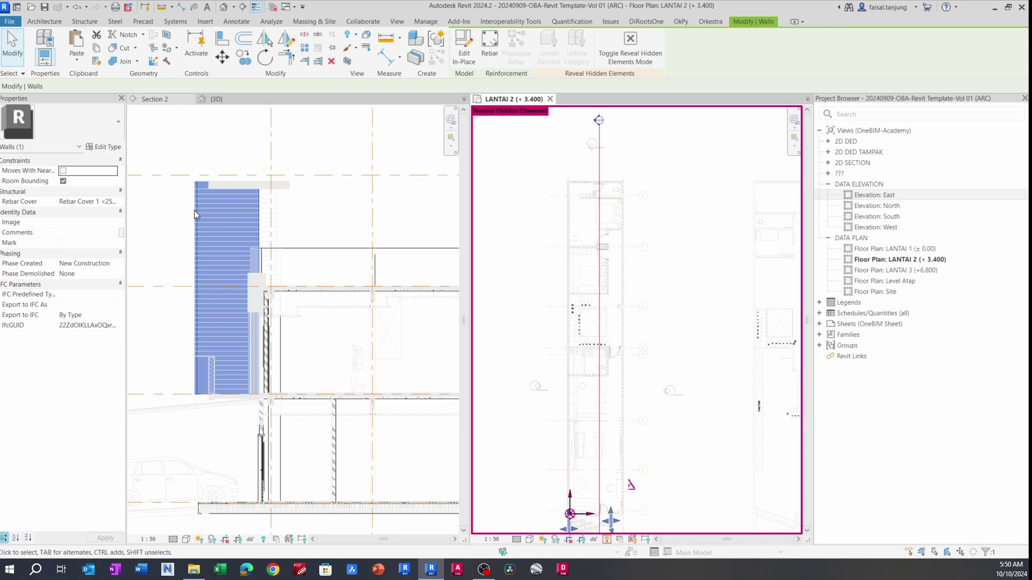
pyautogui.click(215, 99)
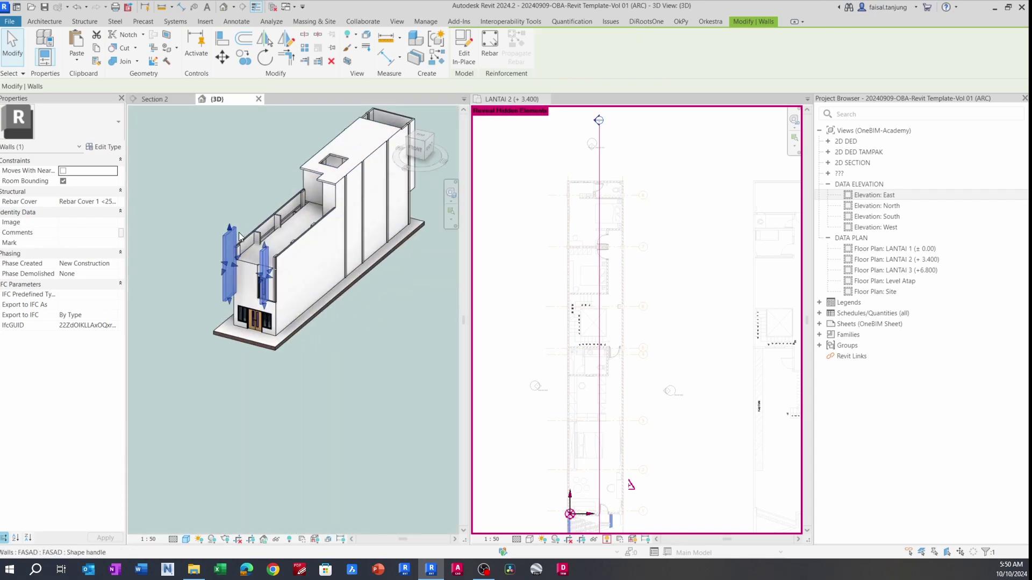
pyautogui.scroll(3, 239, 235)
pyautogui.keyDown('shift'); pyautogui.moveTo(264, 256); pyautogui.dragTo(222, 185, button='middle'); pyautogui.keyUp('shift')
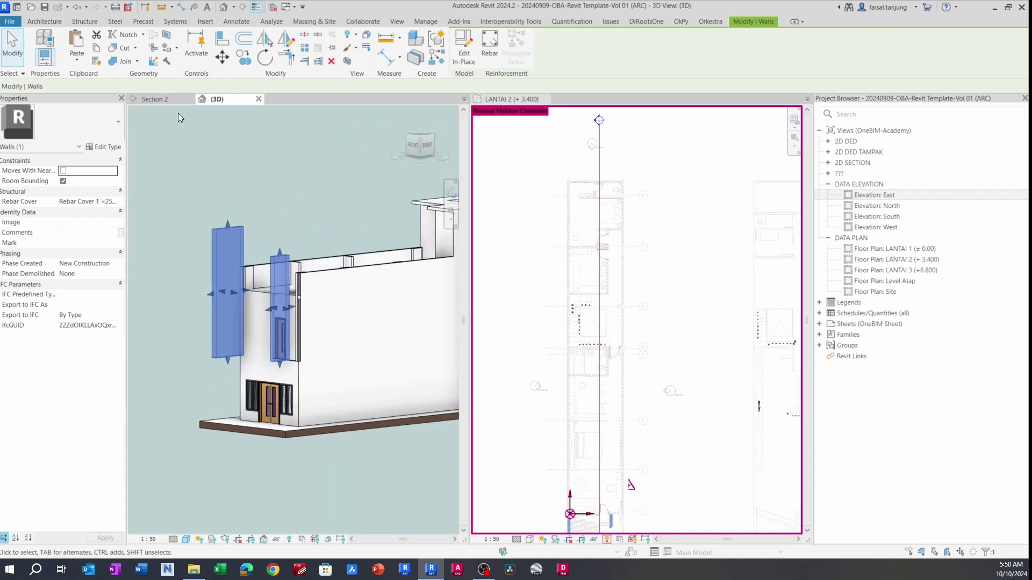
pyautogui.click(463, 54)
# - Compare the heights of the two facade wall extrusions in Section 2 and the 3D view
pyautogui.click(154, 100)
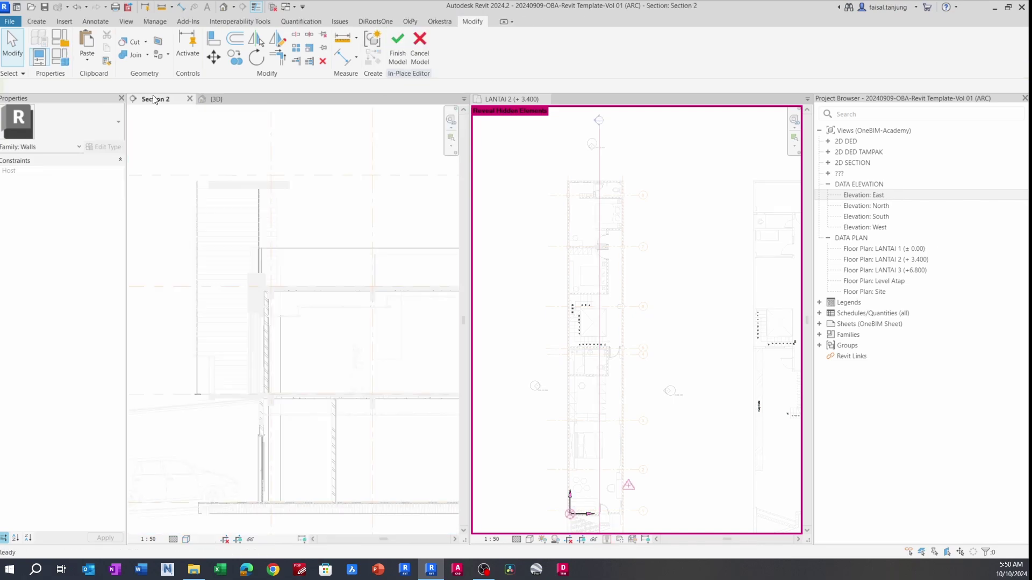
pyautogui.click(212, 182)
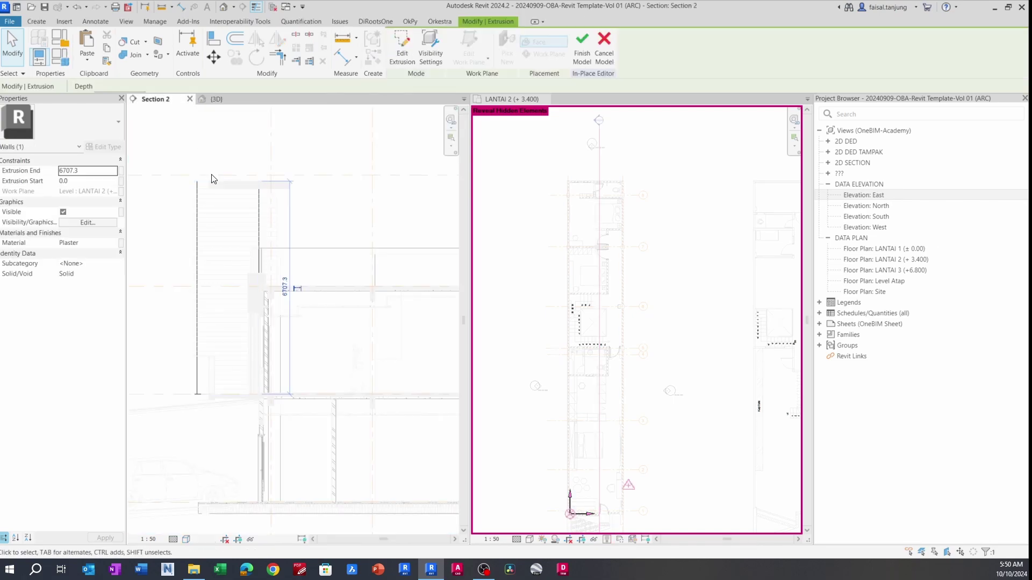
pyautogui.click(215, 100)
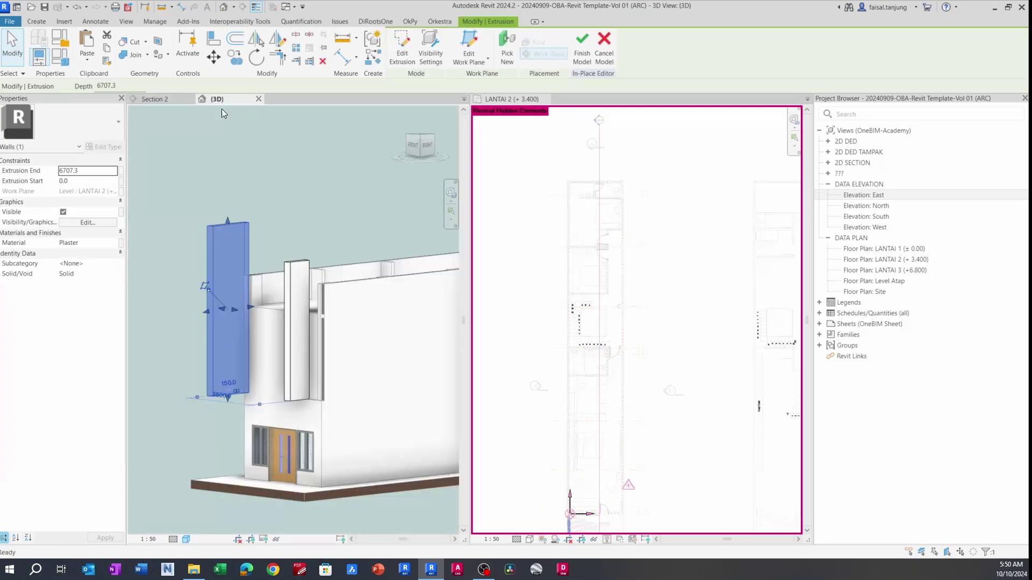
pyautogui.click(233, 156)
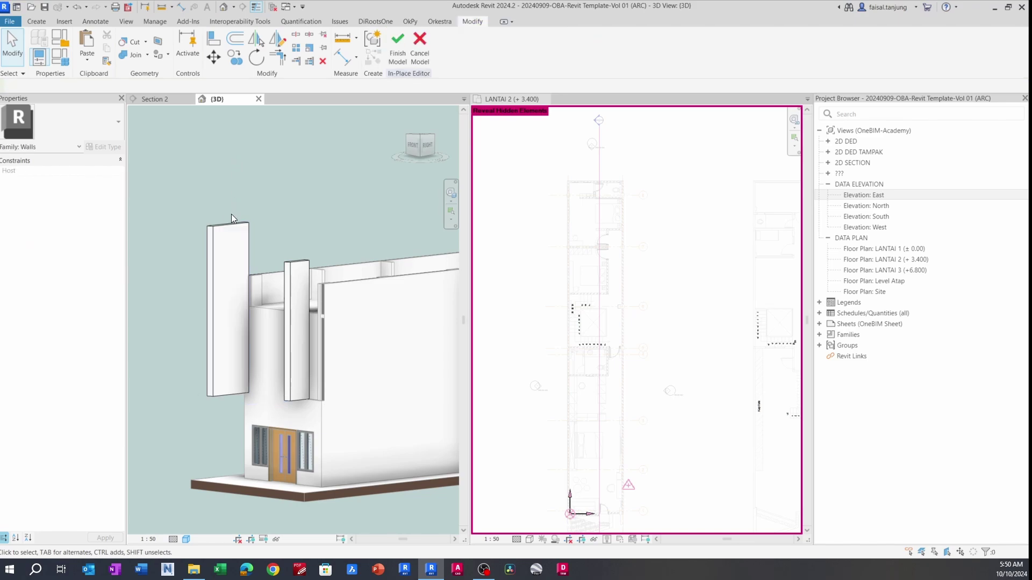
pyautogui.click(234, 232)
pyautogui.click(246, 208)
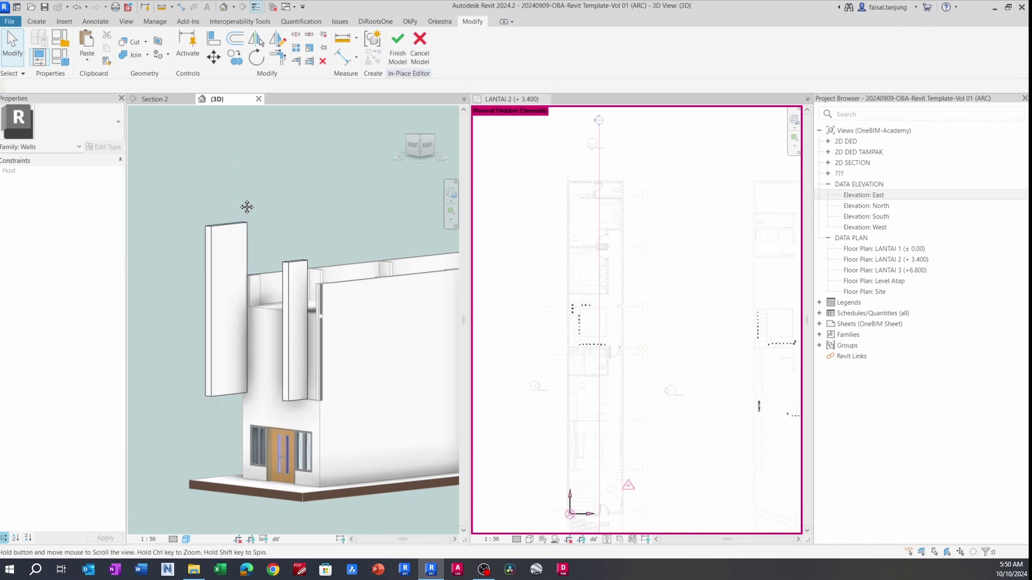
pyautogui.moveTo(247, 207)
pyautogui.mouseDown(button='middle')
pyautogui.moveTo(234, 204)
pyautogui.moveTo(275, 226)
pyautogui.moveTo(227, 206)
pyautogui.mouseUp(button='middle')
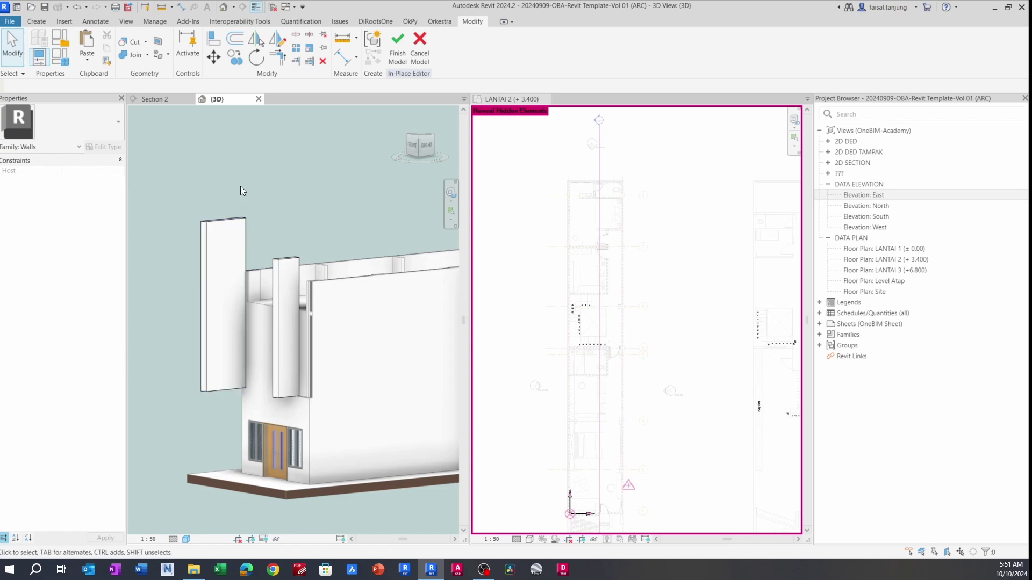
pyautogui.keyDown('shift'); pyautogui.moveTo(240, 186); pyautogui.dragTo(281, 190, button='middle'); pyautogui.keyUp('shift')
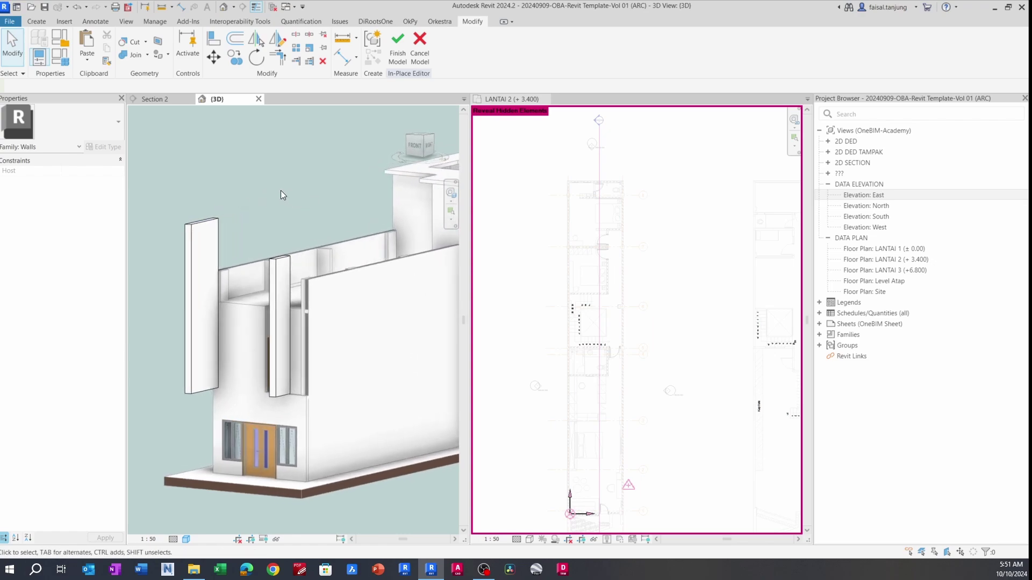
pyautogui.click(149, 103)
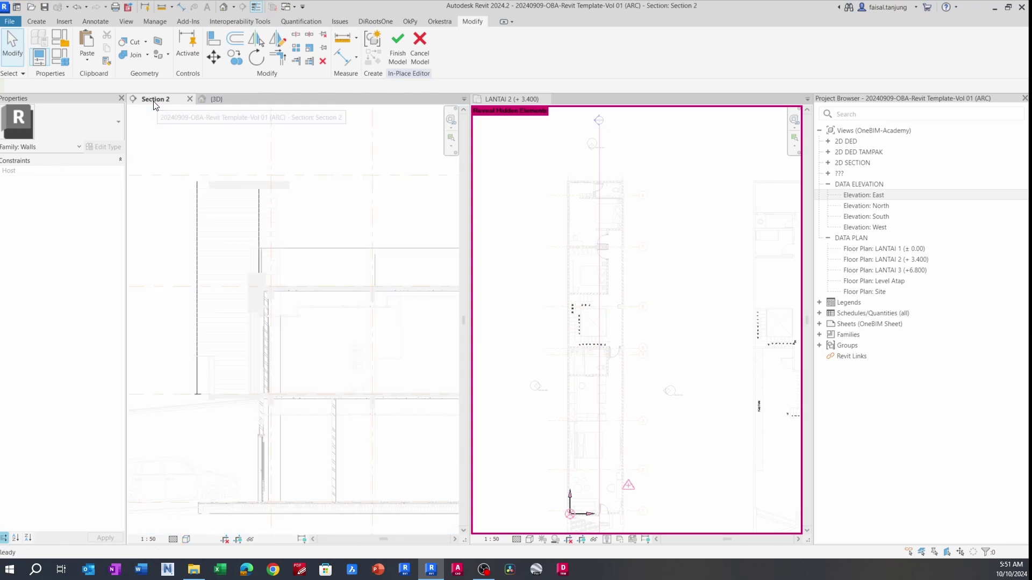
pyautogui.click(220, 197)
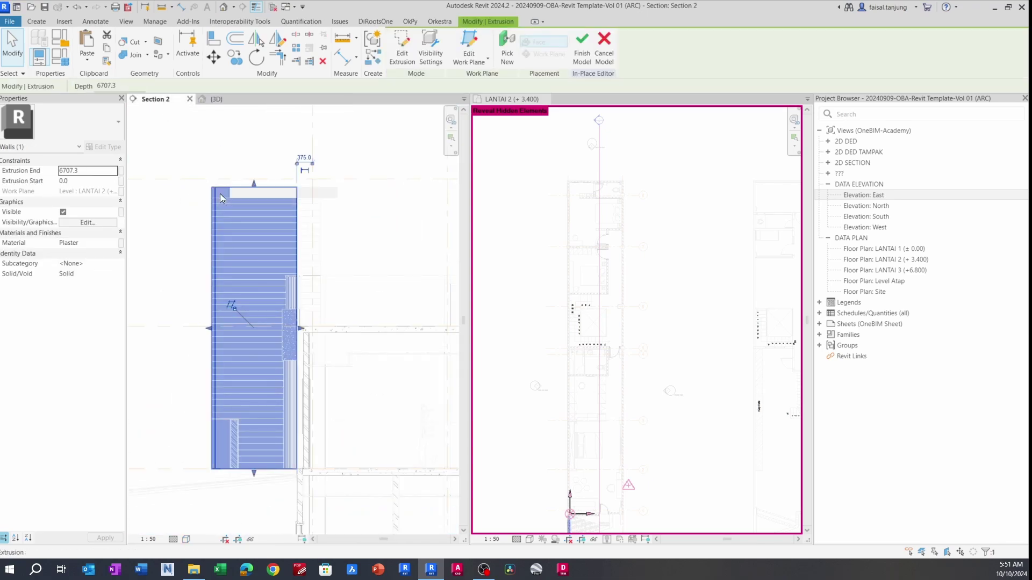
pyautogui.click(217, 99)
pyautogui.click(228, 244)
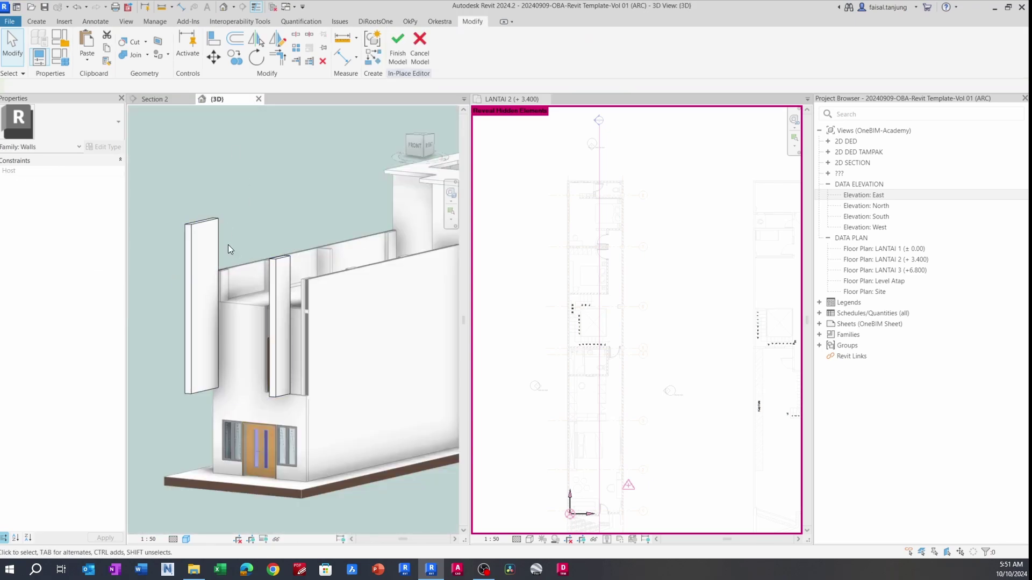
# - Align the top face of the shorter facade wall extrusion with the top face of the taller one in the 3D view
pyautogui.scroll(3, 228, 244)
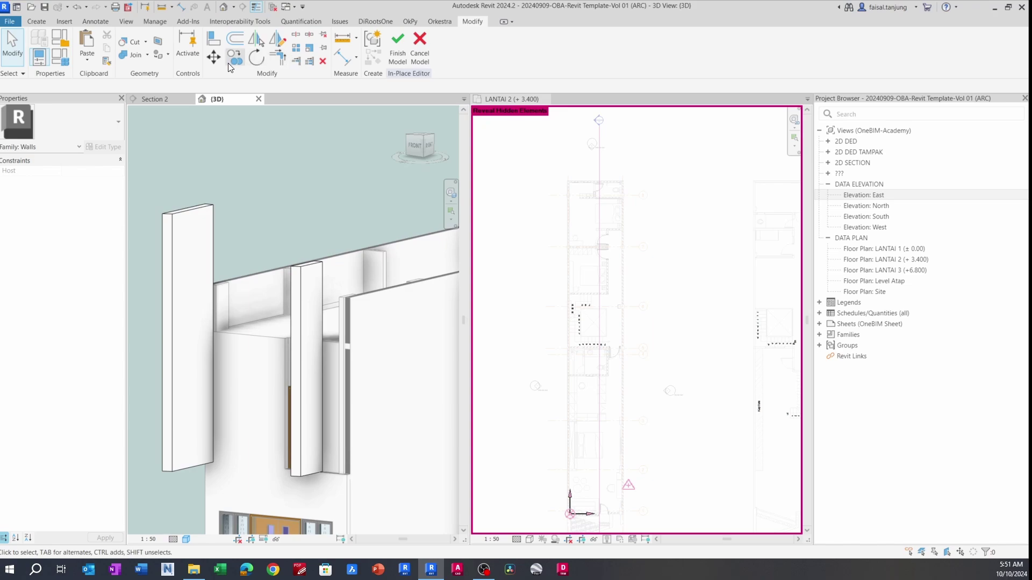
pyautogui.click(214, 38)
pyautogui.scroll(2, 201, 223)
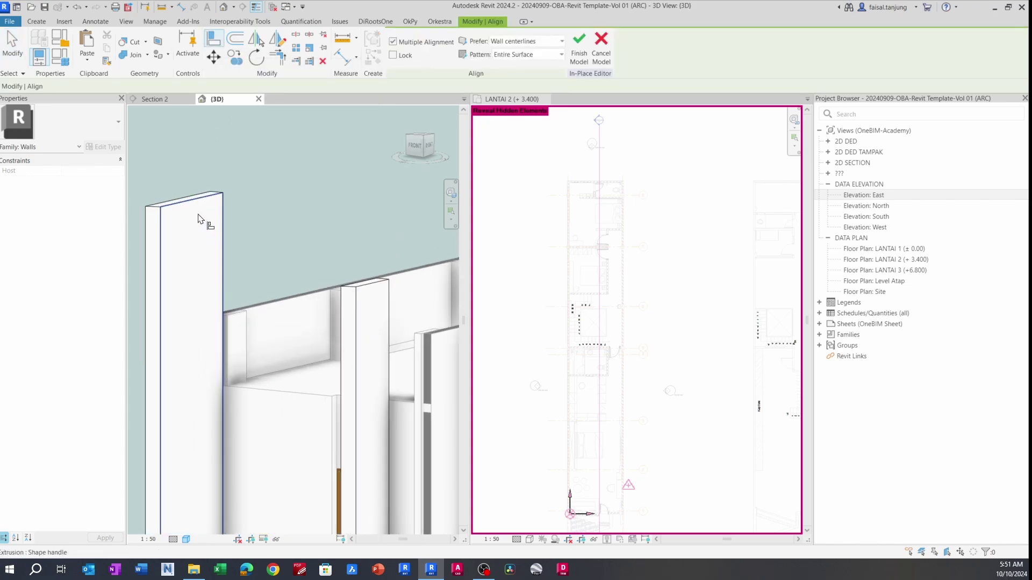
pyautogui.click(193, 204)
pyautogui.click(365, 285)
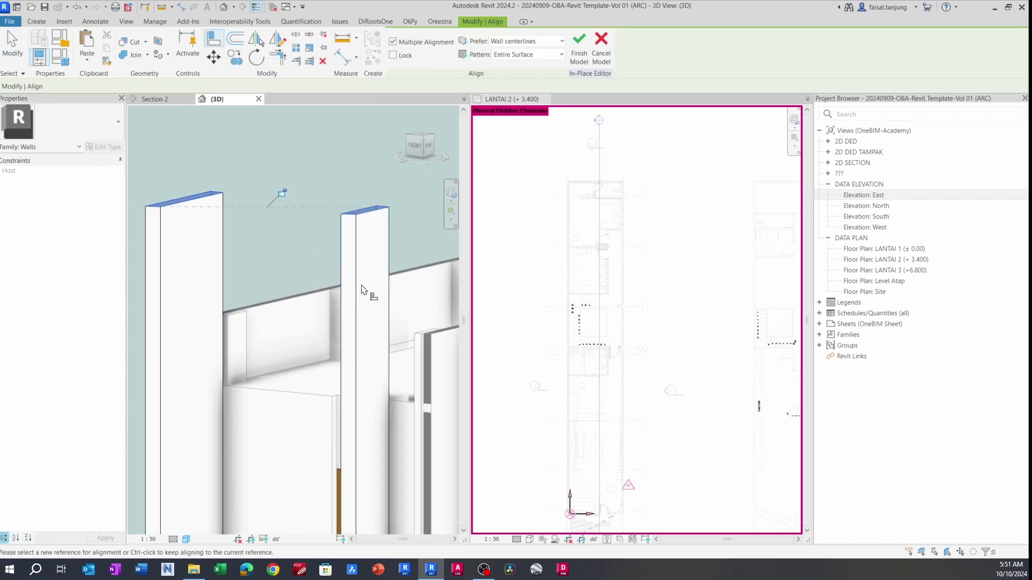
pyautogui.scroll(-3, 300, 248)
pyautogui.press('Escape')
pyautogui.press('Escape')
pyautogui.keyDown('shift'); pyautogui.moveTo(295, 247); pyautogui.dragTo(330, 298, button='middle'); pyautogui.keyUp('shift')
pyautogui.scroll(3, 263, 242)
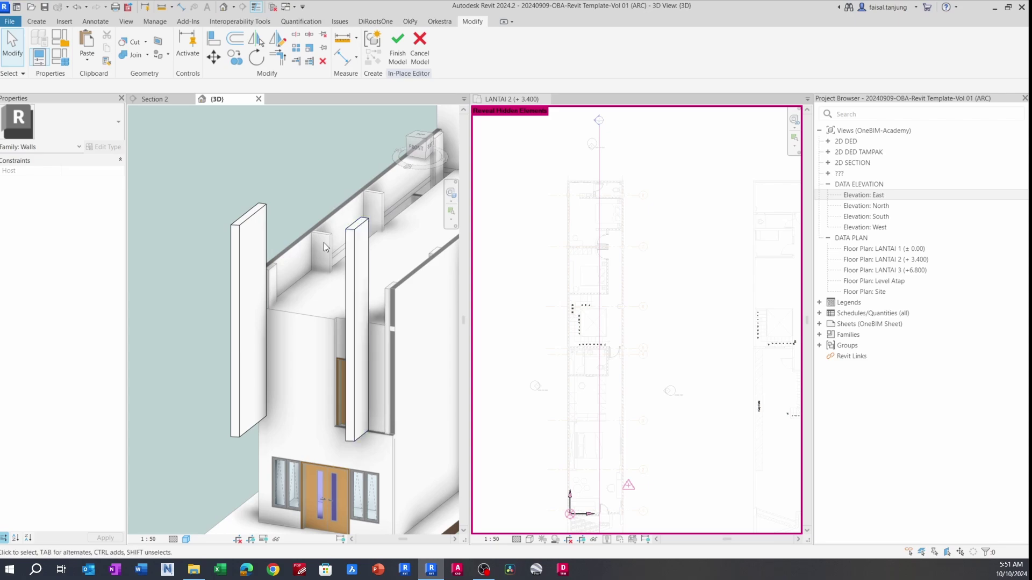
# - Start a solid extrusion and set its work plane to the broad inner face of the front-left vertical fin
pyautogui.keyDown('shift'); pyautogui.moveTo(315, 208); pyautogui.dragTo(253, 186, button='middle'); pyautogui.keyUp('shift')
pyautogui.click(251, 221)
pyautogui.click(253, 185)
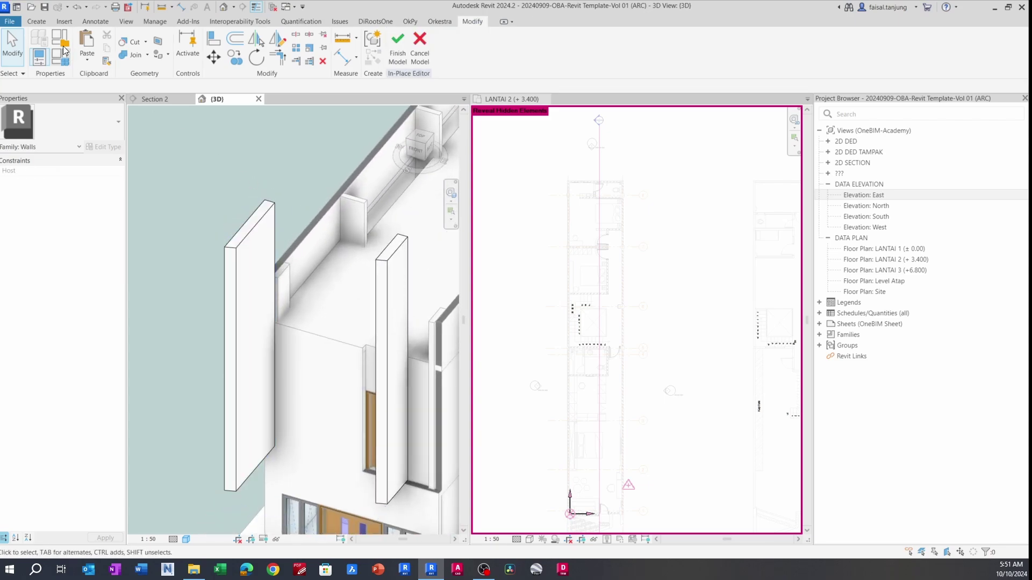
pyautogui.click(36, 21)
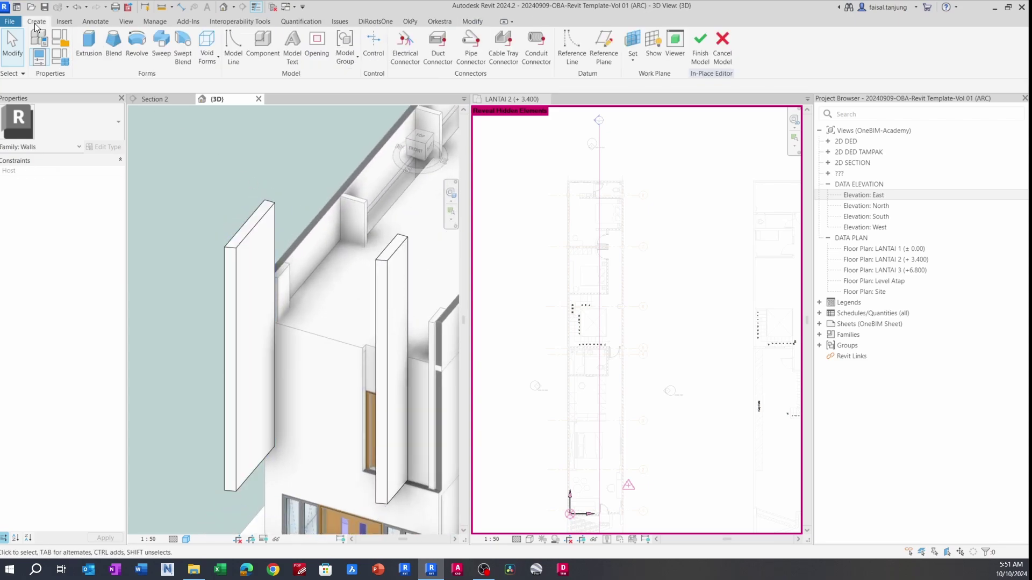
pyautogui.click(95, 51)
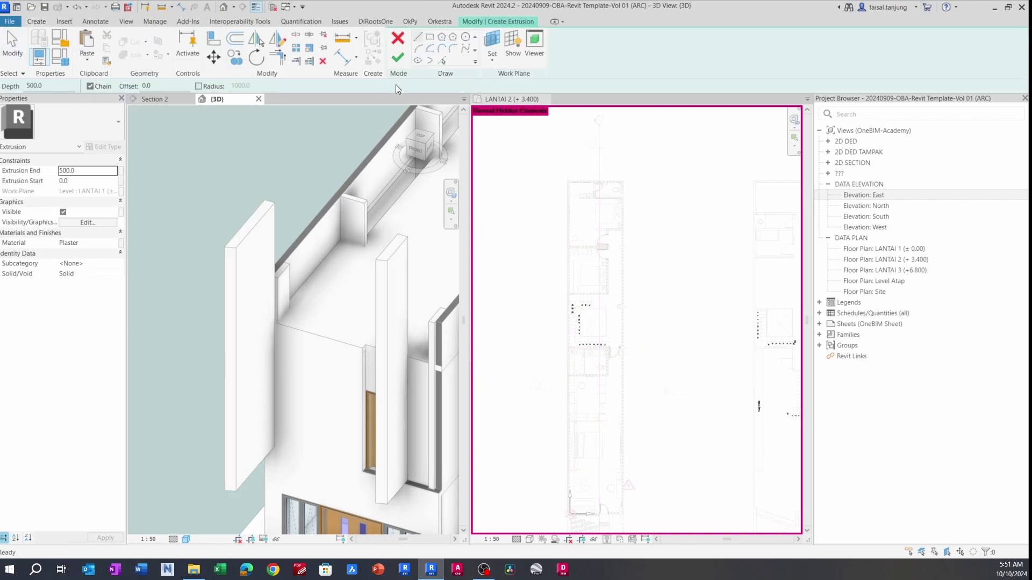
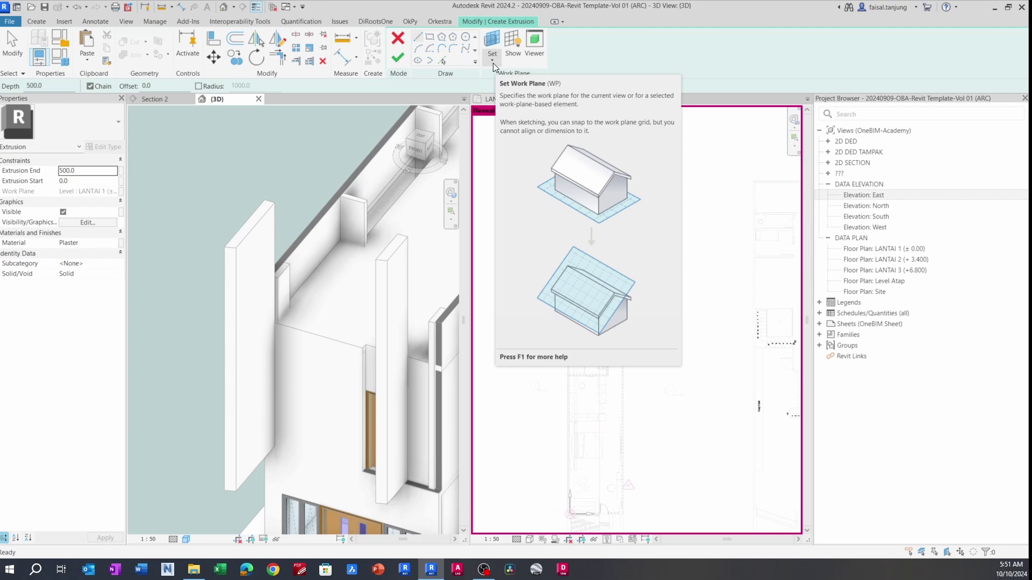
pyautogui.click(492, 59)
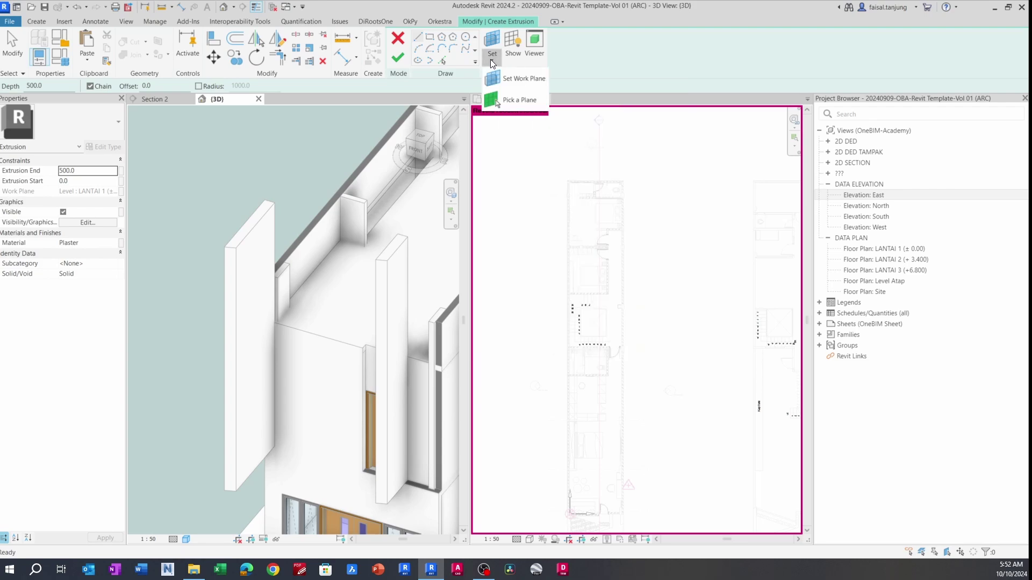
pyautogui.click(516, 102)
pyautogui.scroll(3, 242, 246)
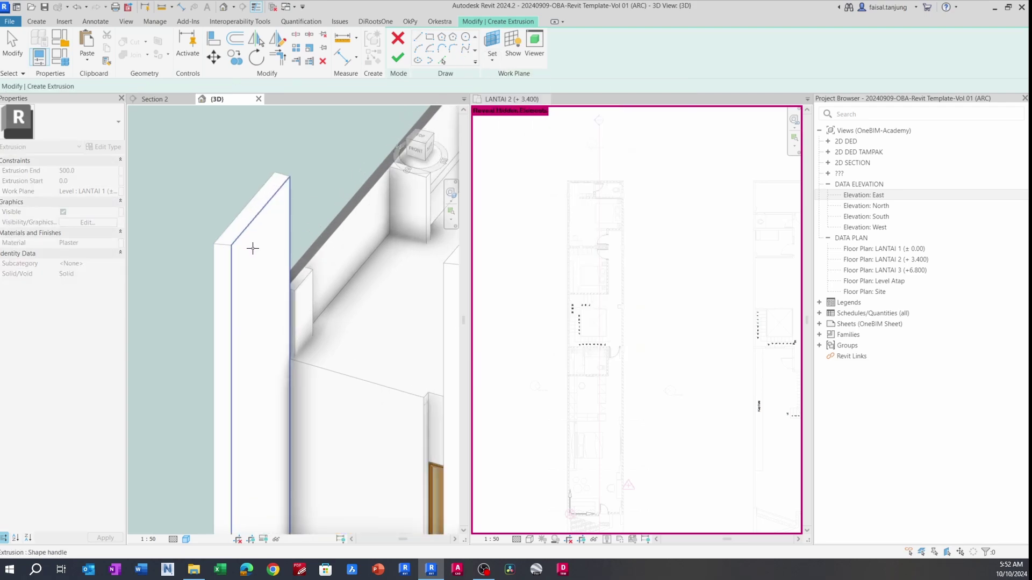
pyautogui.click(232, 254)
pyautogui.scroll(-3, 231, 248)
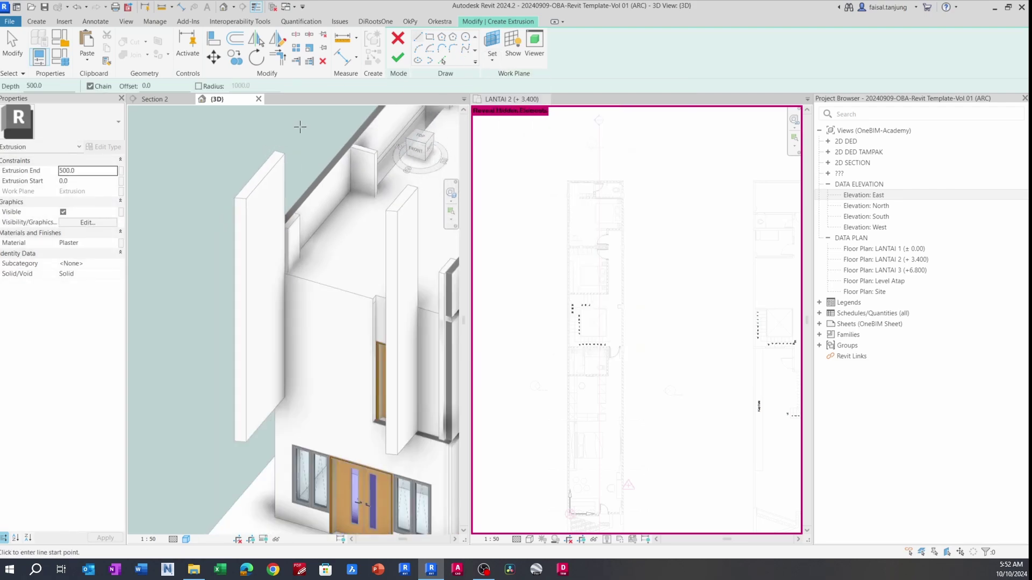
# - Pick the top edge and both vertical edges of the fin's inner face as sketch lines
pyautogui.click(430, 37)
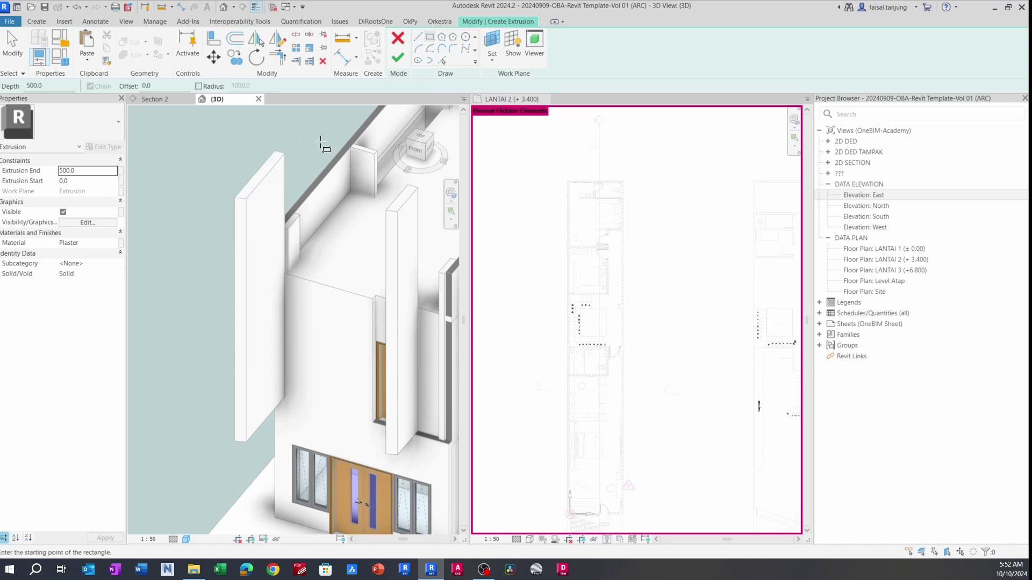
pyautogui.click(441, 60)
pyautogui.scroll(3, 229, 190)
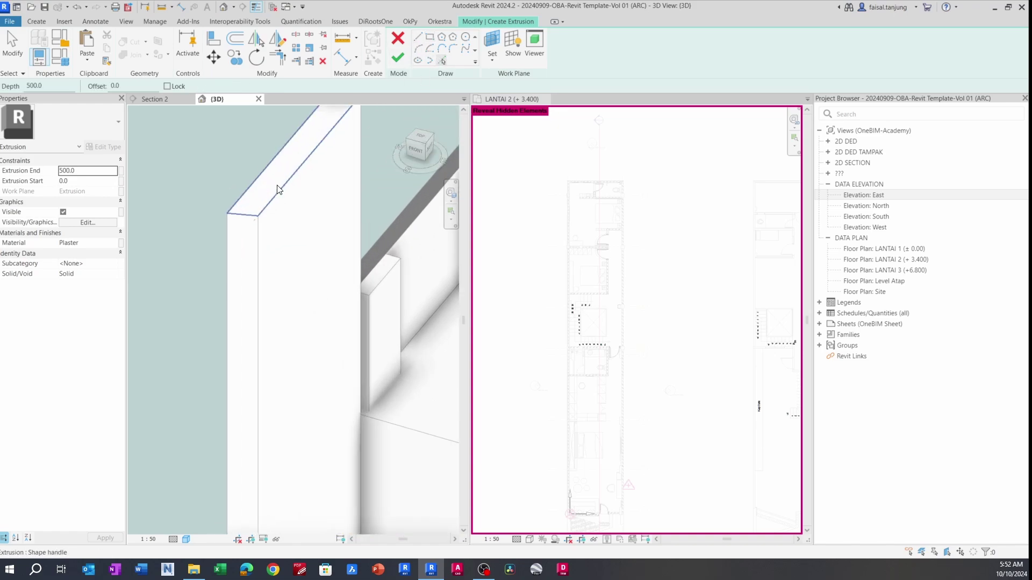
pyautogui.scroll(2, 237, 218)
pyautogui.click(216, 226)
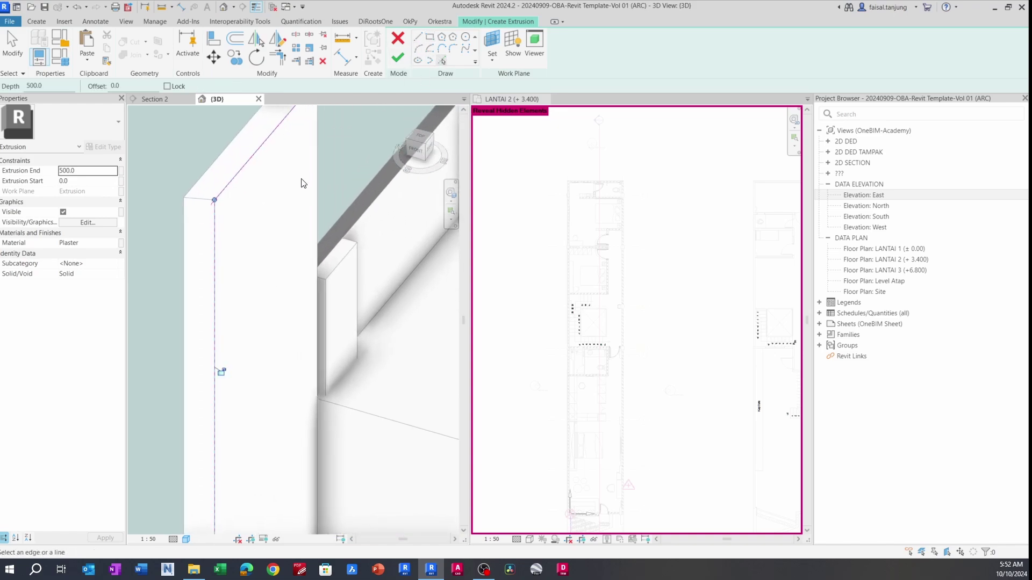
pyautogui.click(316, 170)
pyautogui.scroll(4, 212, 225)
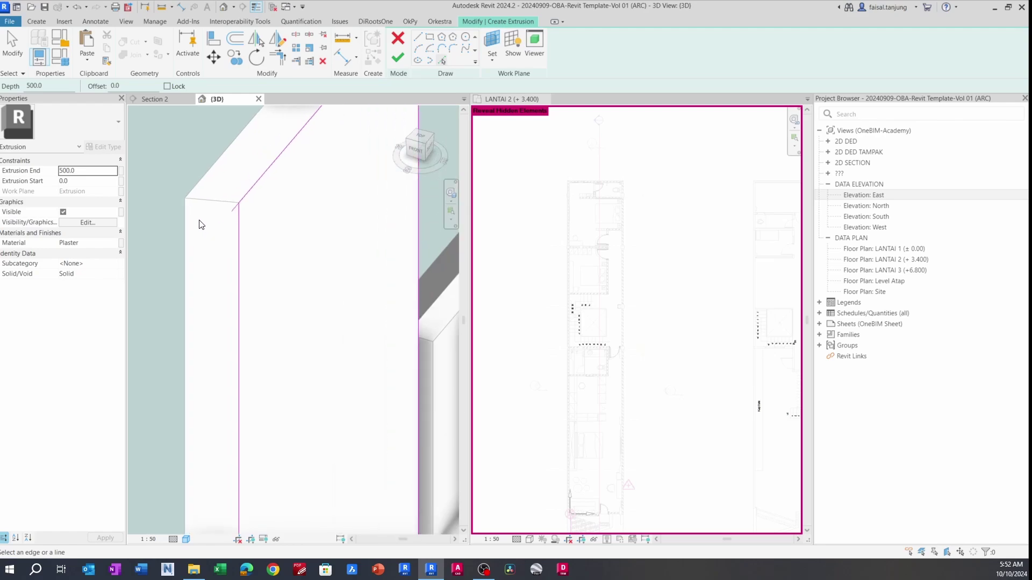
pyautogui.press('Escape')
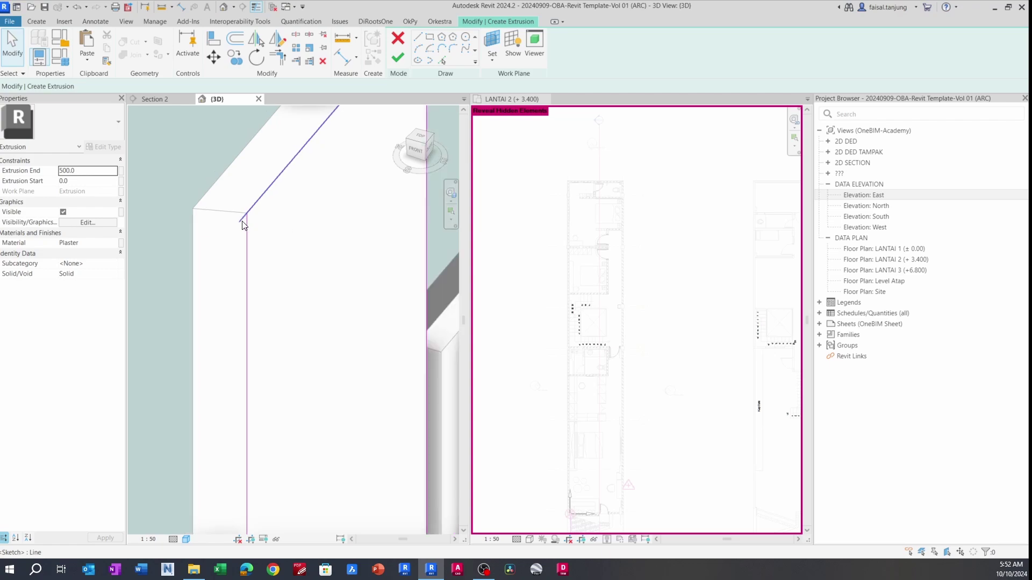
# - Measure the fin's thickness across its top face, at the front end and at the back end
pyautogui.click(340, 40)
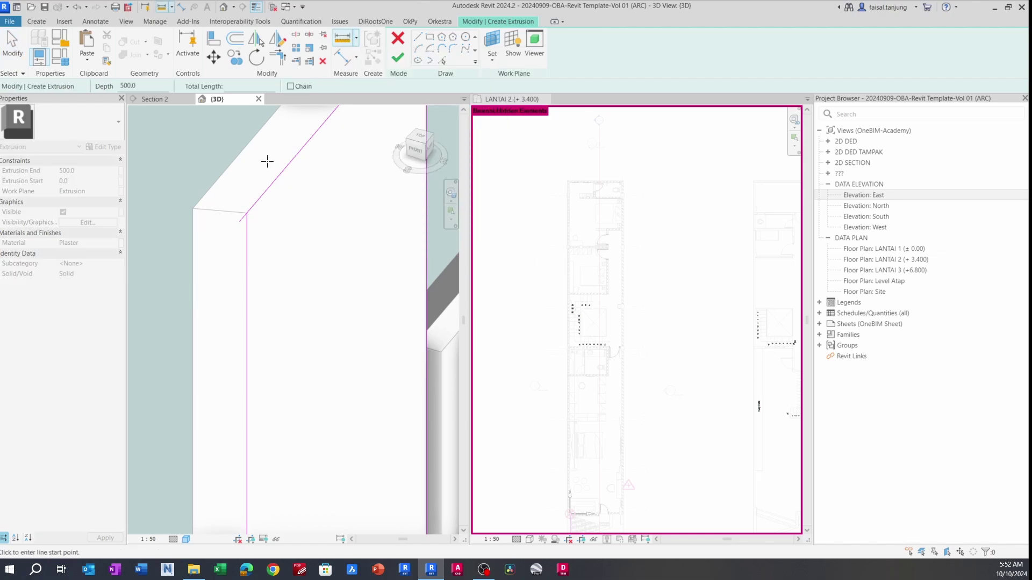
pyautogui.click(246, 213)
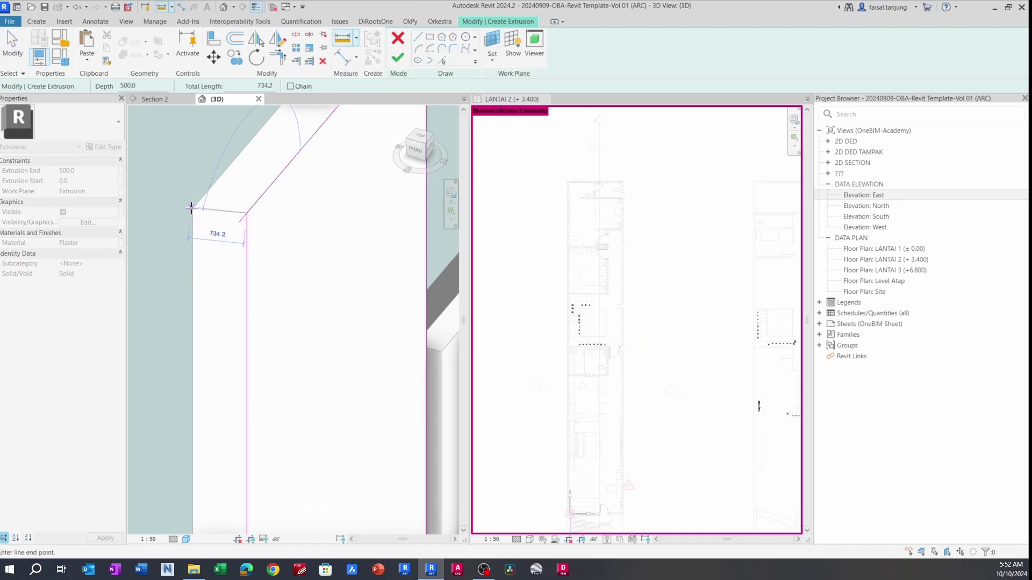
pyautogui.scroll(2, 193, 210)
pyautogui.keyDown('shift'); pyautogui.moveTo(197, 209); pyautogui.dragTo(336, 290, button='middle'); pyautogui.keyUp('shift')
pyautogui.press('Escape')
pyautogui.press('Escape')
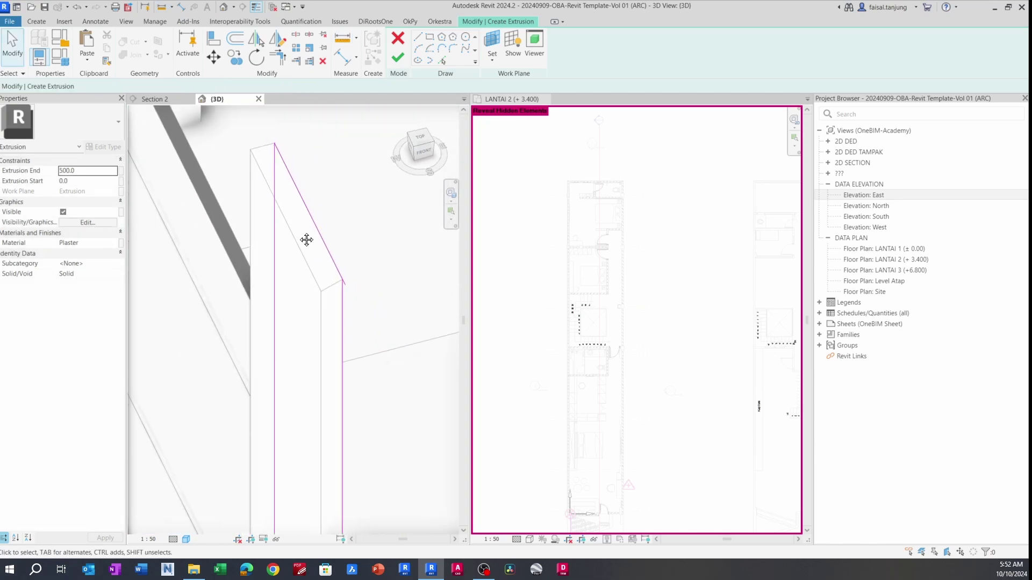
pyautogui.click(339, 46)
pyautogui.click(287, 199)
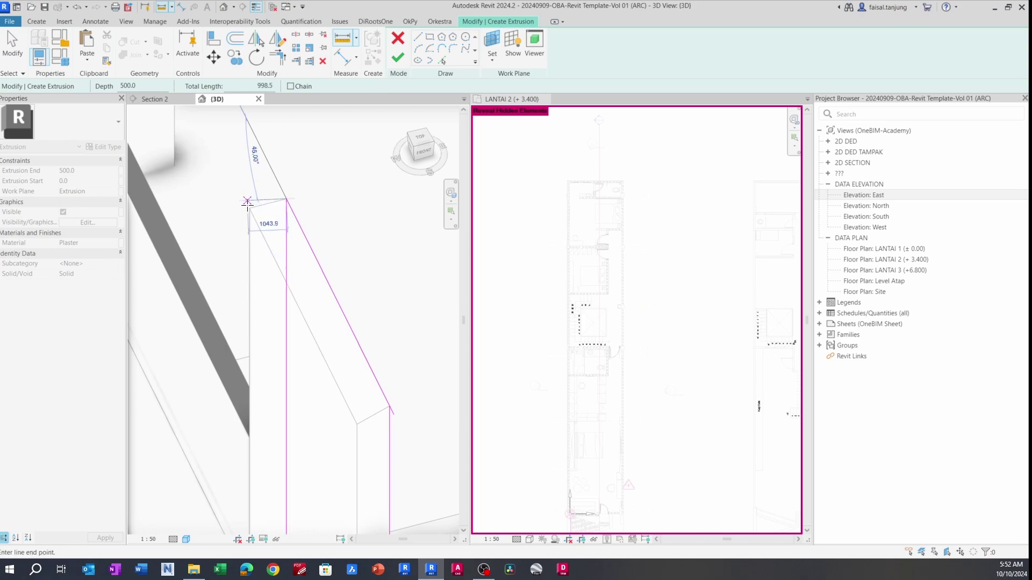
pyautogui.scroll(-4, 249, 210)
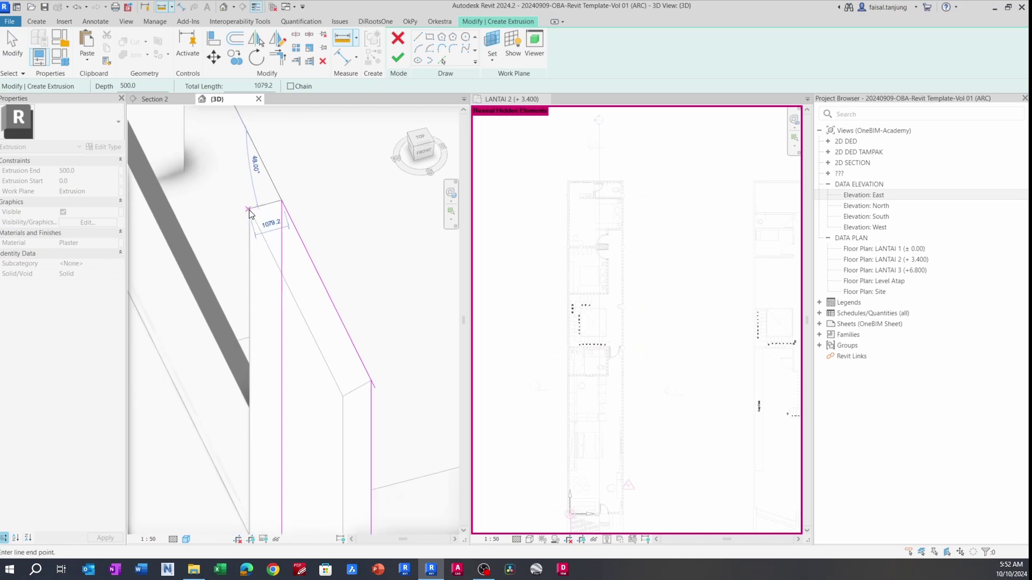
pyautogui.press('Escape')
pyautogui.press('Escape')
# - Check the fin's thickness from the top view and with an aligned dimension in the LANTAI 2 floor plan
pyautogui.click(286, 240)
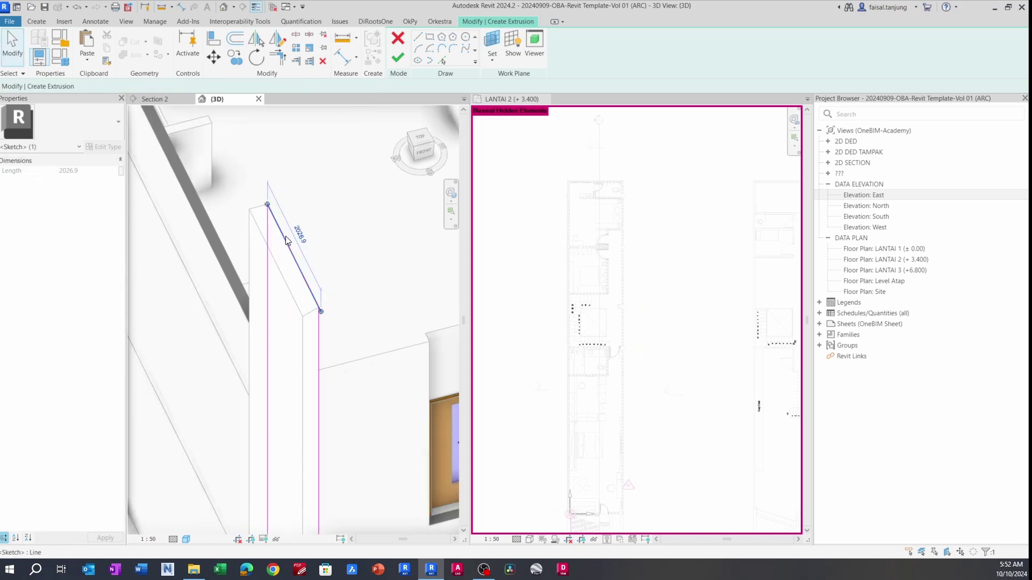
pyautogui.click(419, 138)
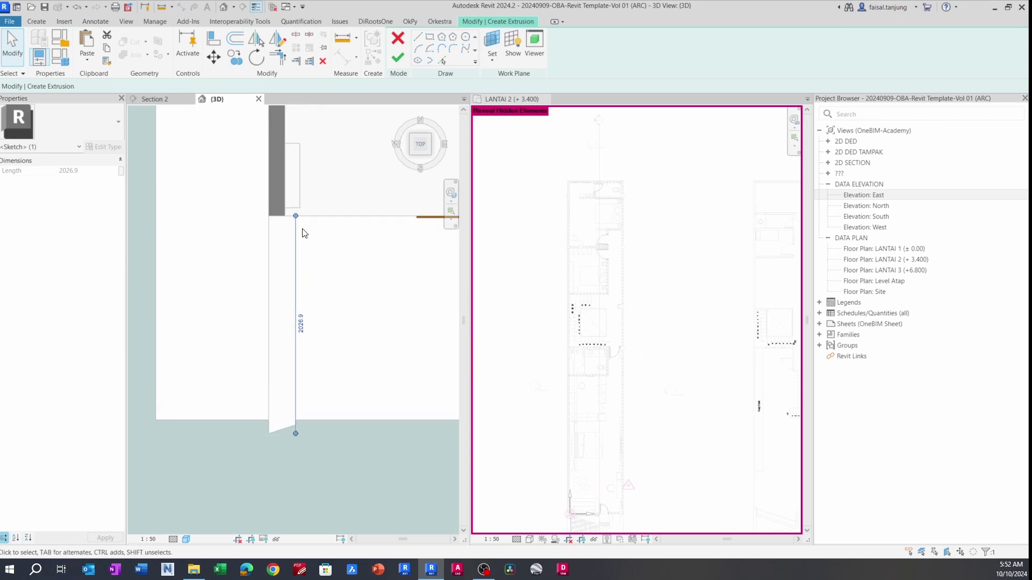
pyautogui.scroll(5, 302, 233)
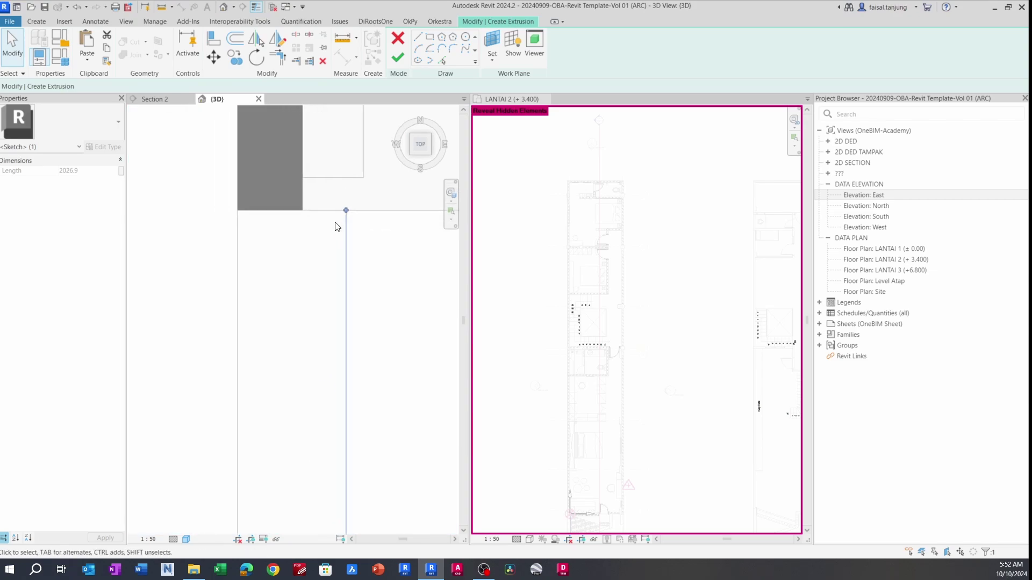
pyautogui.scroll(-2, 335, 223)
pyautogui.click(303, 243)
pyautogui.press('d')
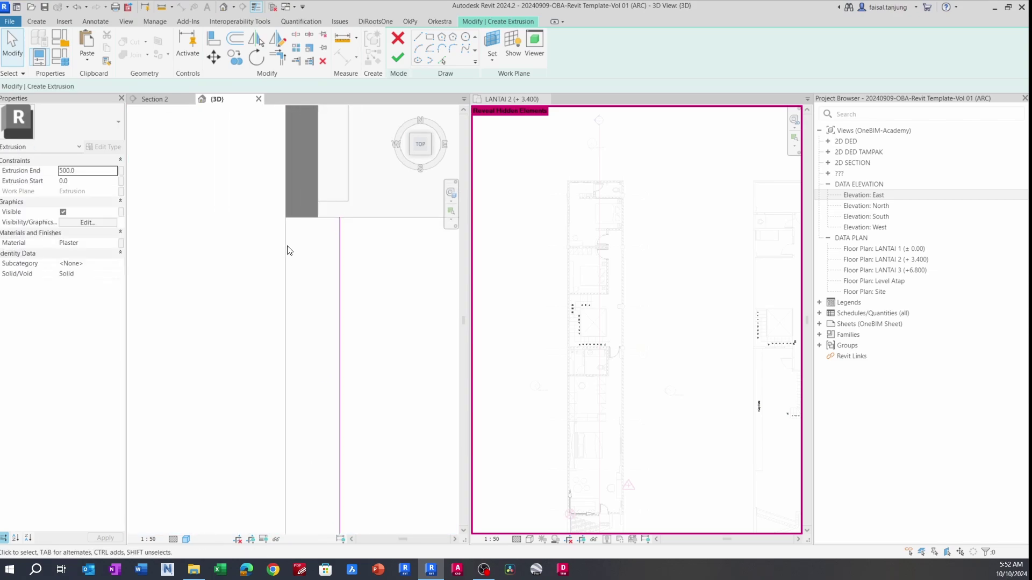
pyautogui.scroll(-3, 320, 306)
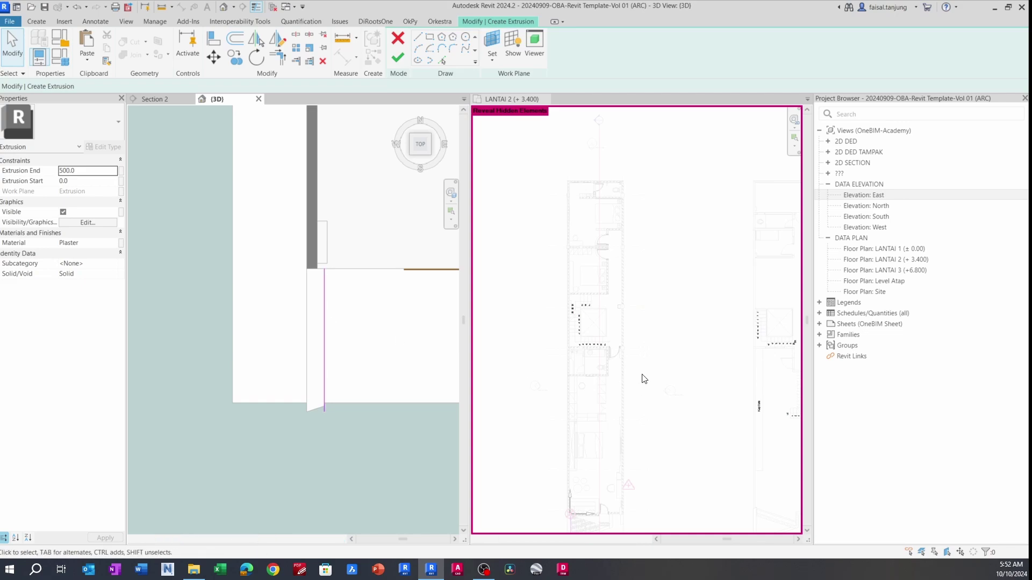
pyautogui.scroll(-3, 645, 379)
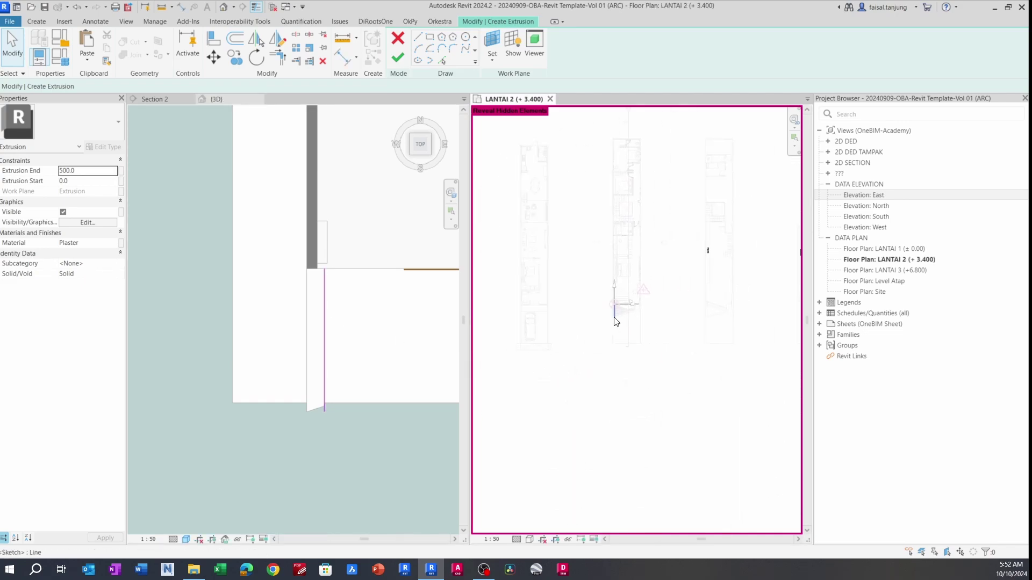
pyautogui.scroll(5, 645, 312)
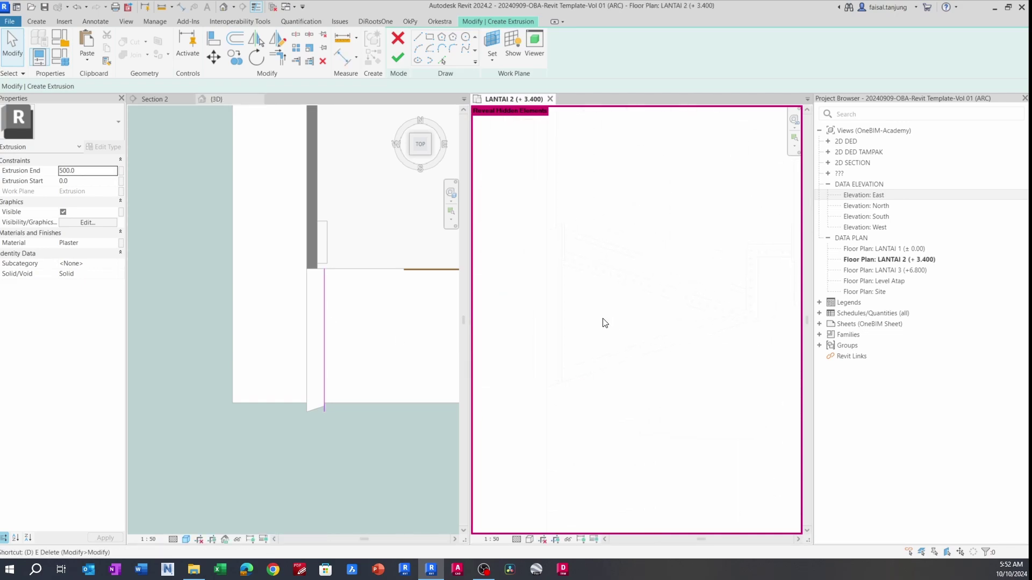
pyautogui.press('i')
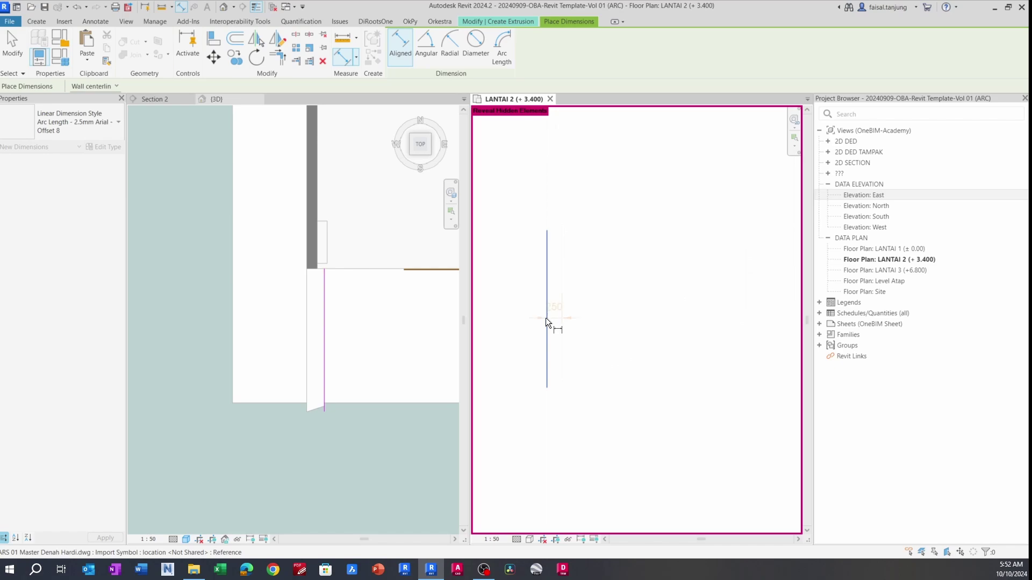
pyautogui.press('Escape')
pyautogui.press('Escape')
pyautogui.scroll(-5, 398, 331)
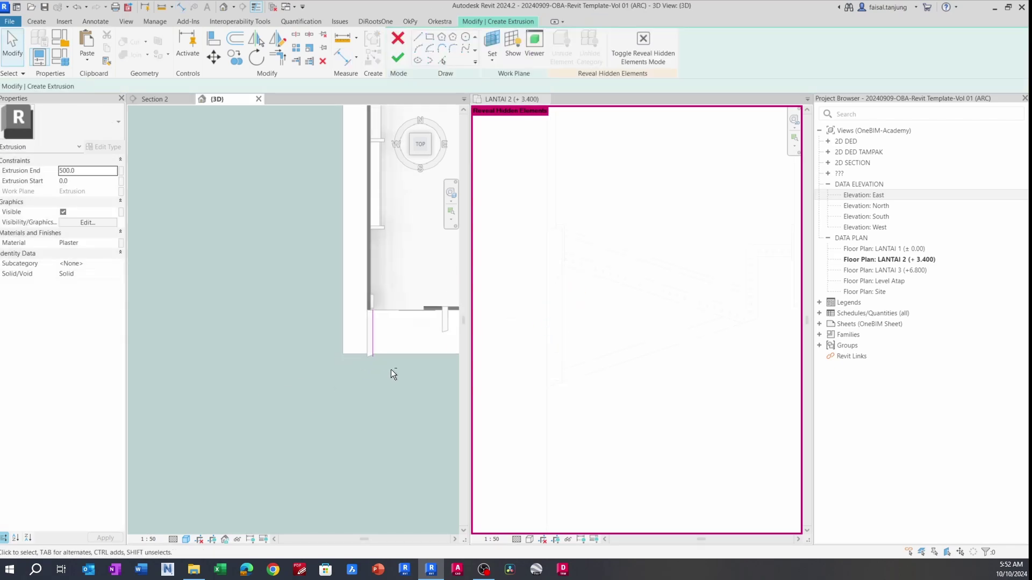
# - Add a sketch line offset 250 mm below the top edge of the fin's inner face by picking that edge
pyautogui.keyDown('shift'); pyautogui.moveTo(391, 370); pyautogui.dragTo(309, 281, button='middle'); pyautogui.keyUp('shift')
pyautogui.scroll(5, 376, 338)
pyautogui.moveTo(387, 368); pyautogui.dragTo(321, 310, button='middle')
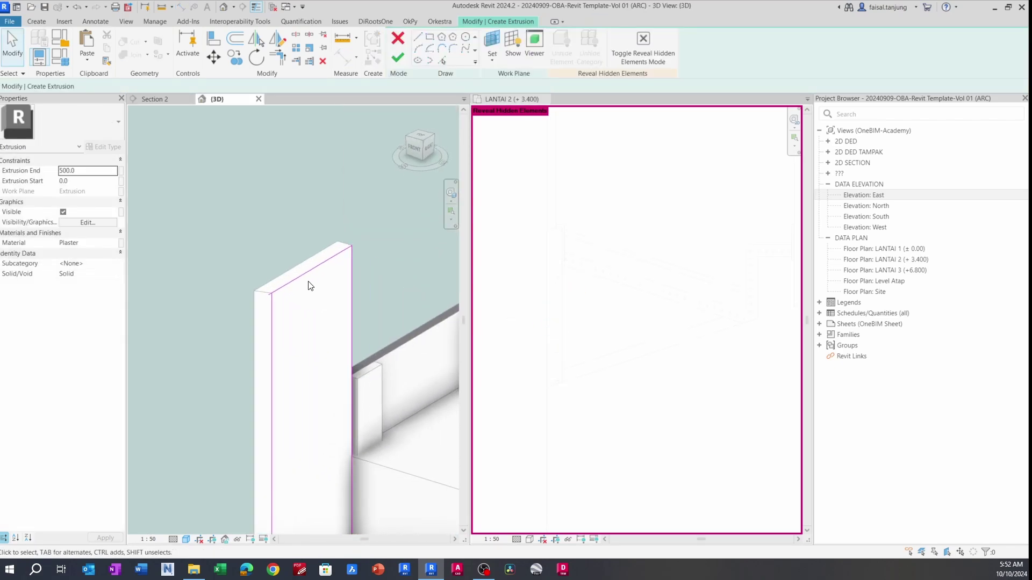
pyautogui.click(305, 275)
pyautogui.press('Escape')
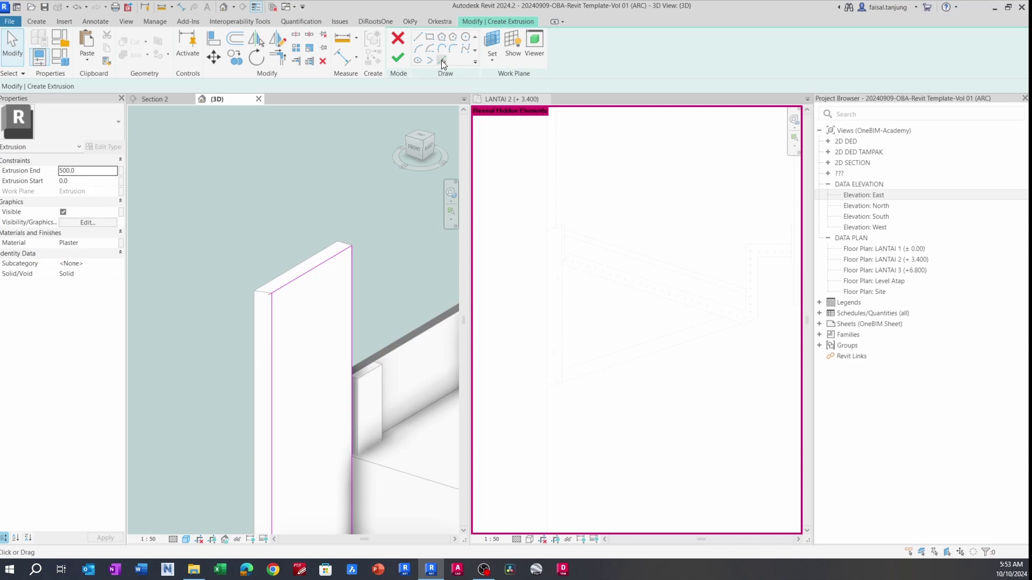
pyautogui.click(441, 60)
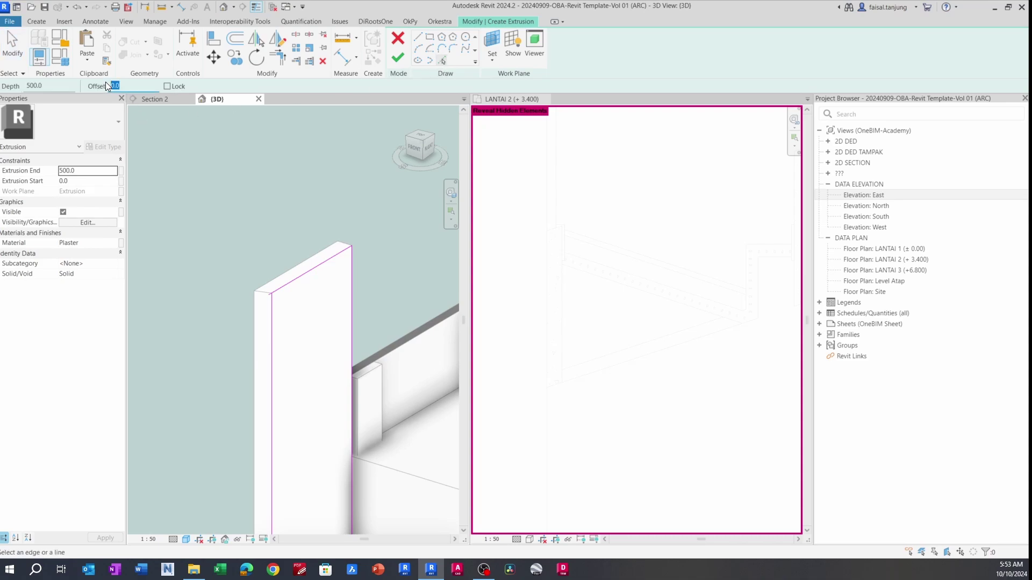
pyautogui.write('25')
pyautogui.scroll(2, 348, 257)
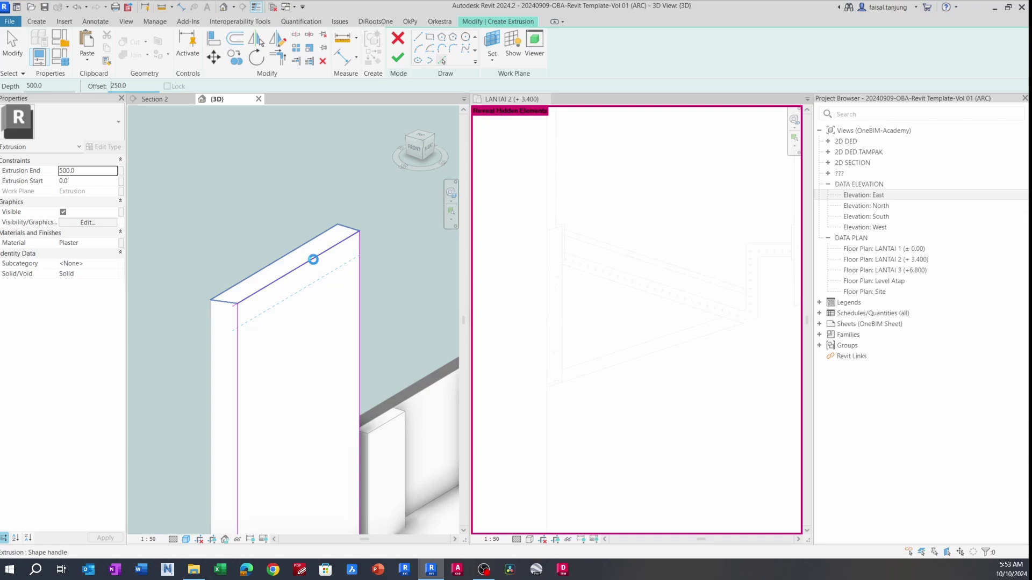
pyautogui.click(313, 260)
pyautogui.press('Escape')
pyautogui.scroll(2, 263, 317)
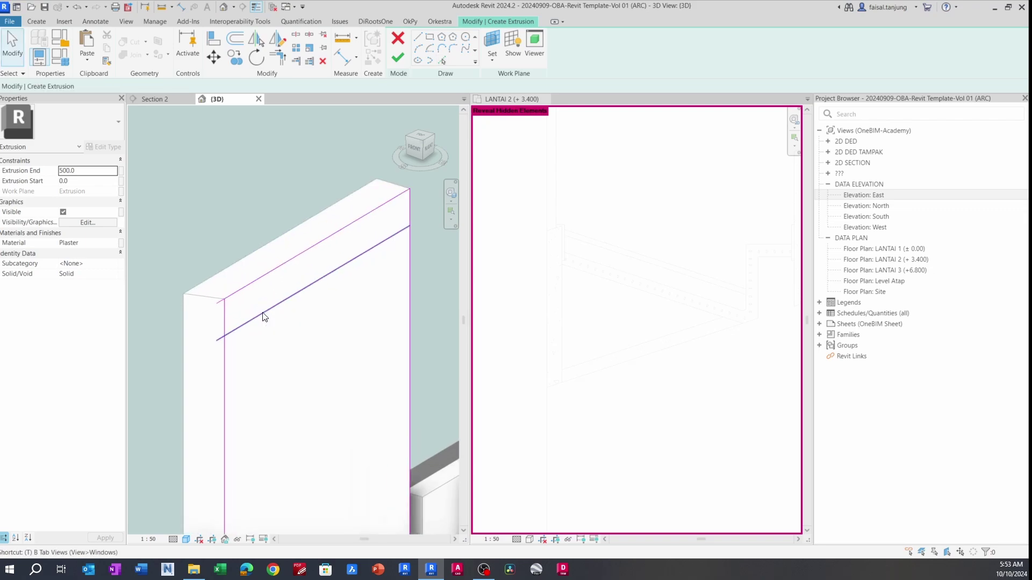
# - Trim the sketch lines at all corners into a closed band profile along the top of the fin's inner face
pyautogui.press('t')
pyautogui.press('r')
pyautogui.click(264, 318)
pyautogui.click(226, 320)
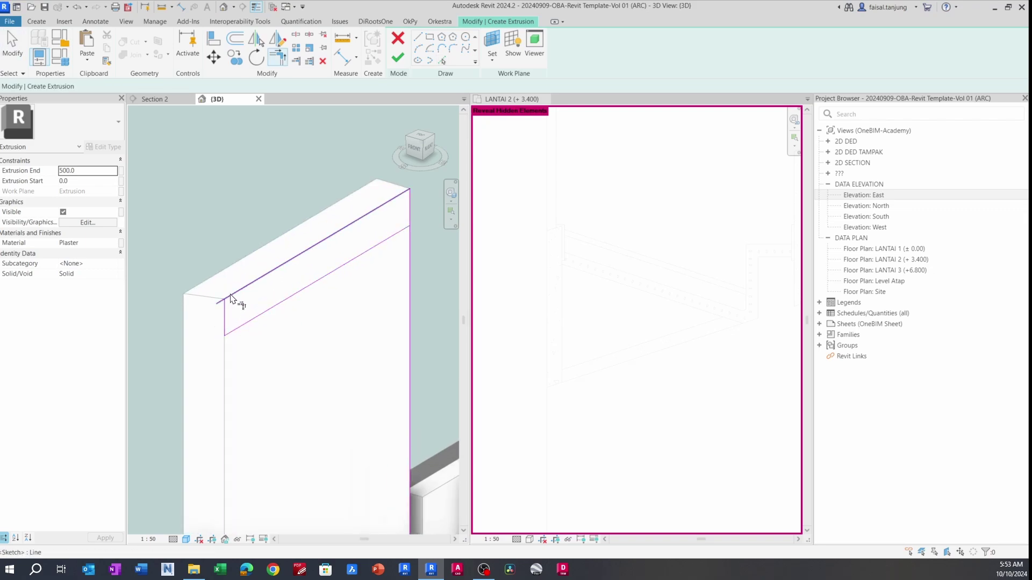
pyautogui.click(230, 298)
pyautogui.moveTo(281, 292)
pyautogui.mouseDown(button='middle')
pyautogui.moveTo(203, 318)
pyautogui.moveTo(273, 296)
pyautogui.mouseUp(button='middle')
pyautogui.scroll(1, 219, 318)
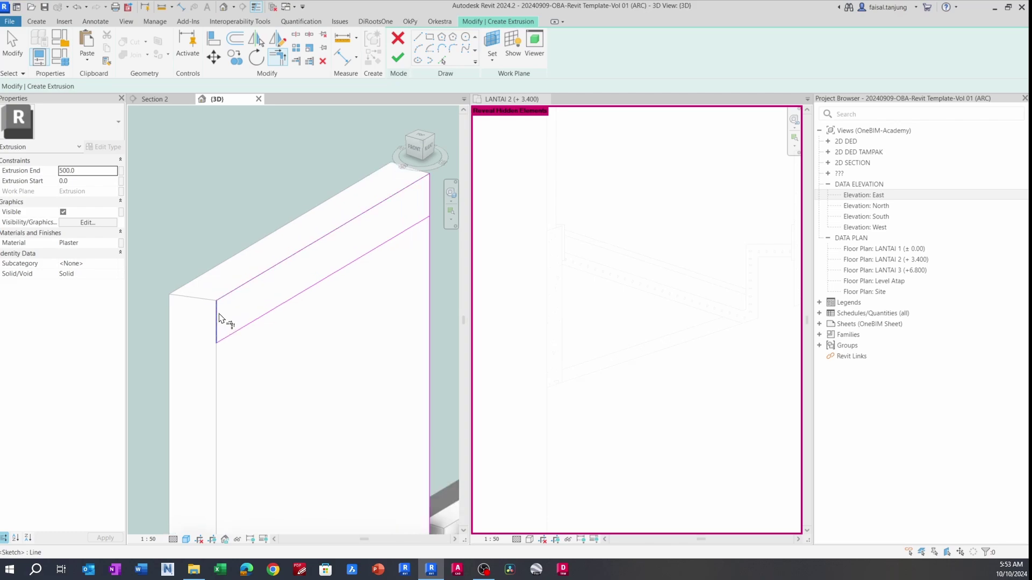
pyautogui.click(218, 316)
pyautogui.moveTo(394, 221); pyautogui.dragTo(295, 253, button='middle')
pyautogui.click(325, 252)
pyautogui.click(331, 240)
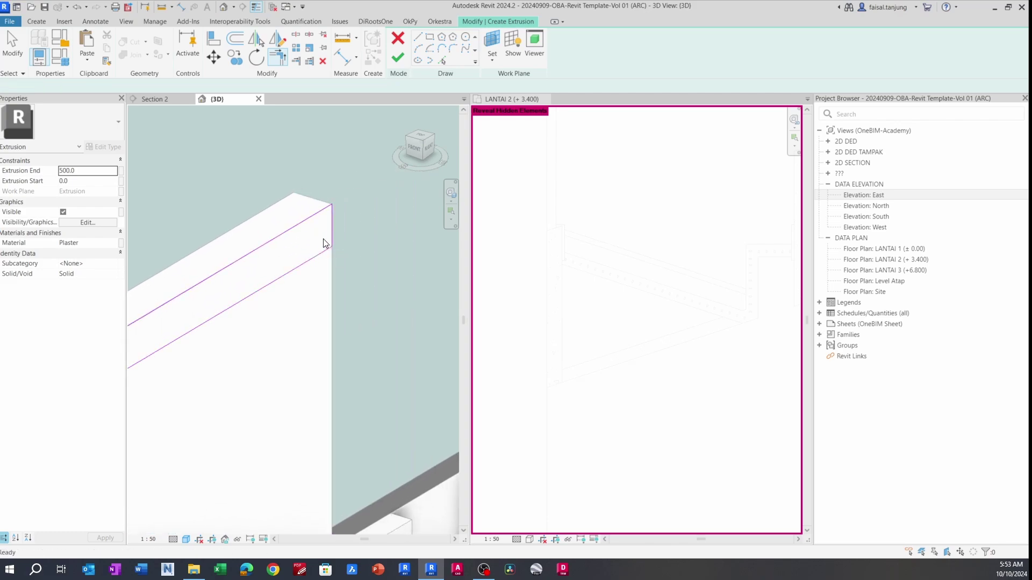
pyautogui.scroll(-2, 333, 215)
pyautogui.press('Escape')
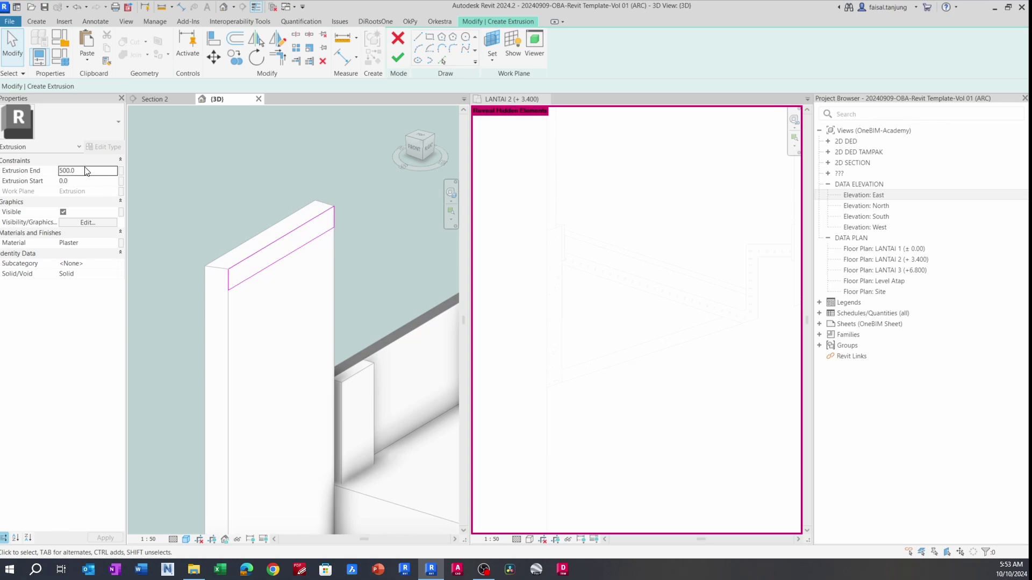
# - Finish the band sketch as a solid extrusion and stretch its free end across to the opposite fin
pyautogui.click(399, 58)
pyautogui.scroll(-5, 263, 171)
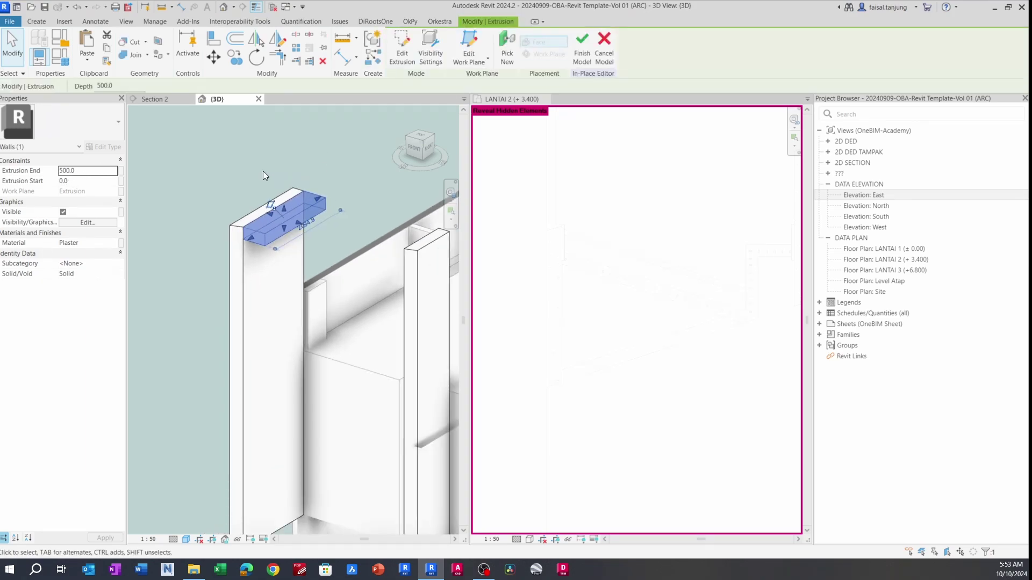
pyautogui.moveTo(296, 200)
pyautogui.keyDown('shift'); pyautogui.mouseDown(button='middle')
pyautogui.moveTo(392, 234)
pyautogui.moveTo(277, 208)
pyautogui.mouseUp(button='middle'); pyautogui.keyUp('shift')
pyautogui.scroll(2, 305, 205)
pyautogui.scroll(4, 248, 199)
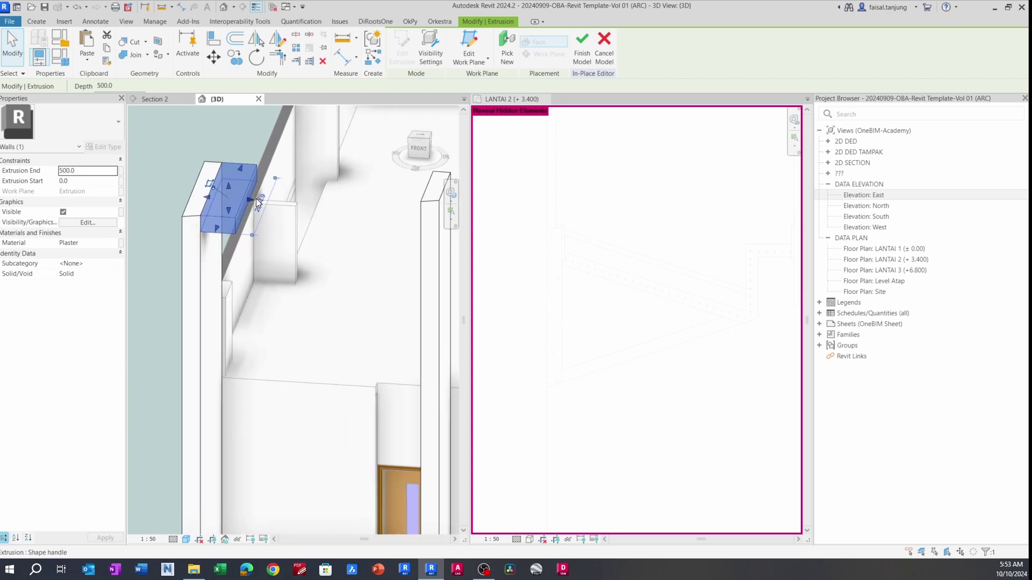
pyautogui.scroll(-2, 250, 198)
pyautogui.moveTo(250, 196); pyautogui.dragTo(387, 207)
pyautogui.keyDown('shift'); pyautogui.moveTo(387, 209); pyautogui.dragTo(404, 237, button='middle'); pyautogui.keyUp('shift')
pyautogui.scroll(2, 381, 195)
pyautogui.press('Escape')
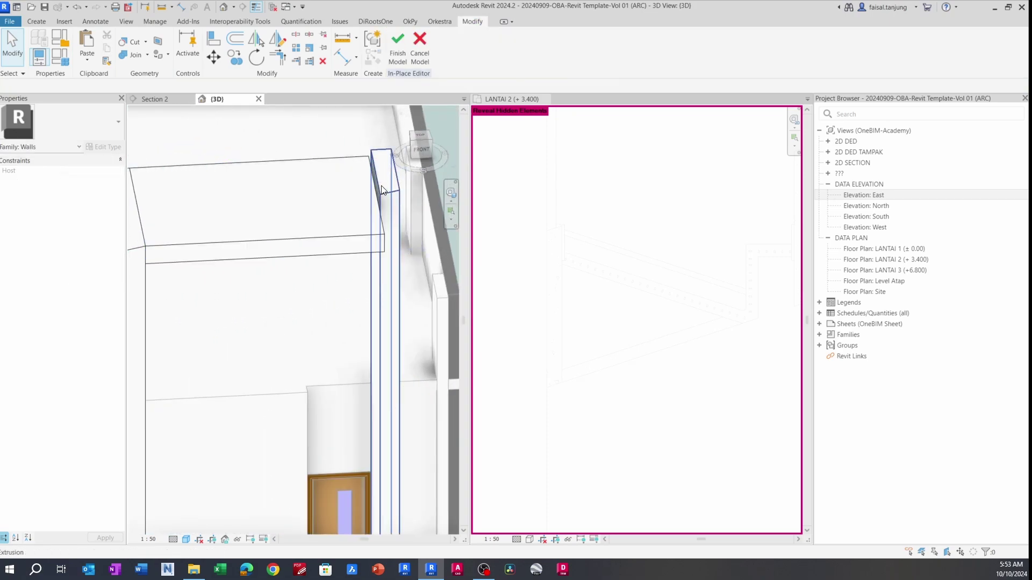
# - Align the band extrusion's free end with the inner face of the opposite fin
pyautogui.press('l')
pyautogui.keyDown('shift'); pyautogui.moveTo(382, 191); pyautogui.dragTo(309, 247, button='middle'); pyautogui.keyUp('shift')
pyautogui.click(376, 180)
pyautogui.click(372, 194)
pyautogui.press('Escape')
pyautogui.press('Escape')
pyautogui.scroll(-5, 372, 194)
# - Join the band extrusion's geometry with the two fins at its ends
pyautogui.press('j')
pyautogui.press('g')
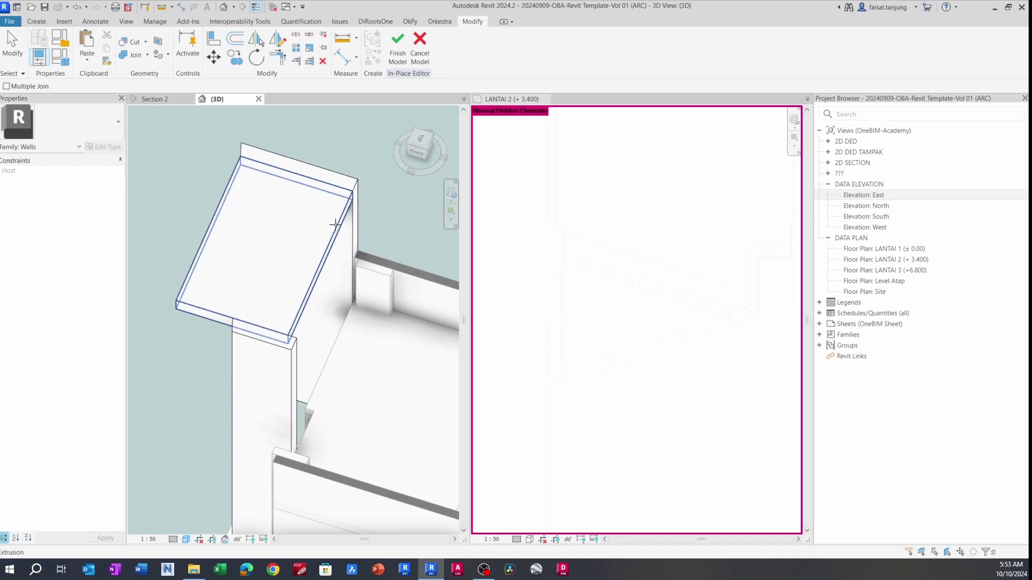
pyautogui.click(314, 233)
pyautogui.click(320, 309)
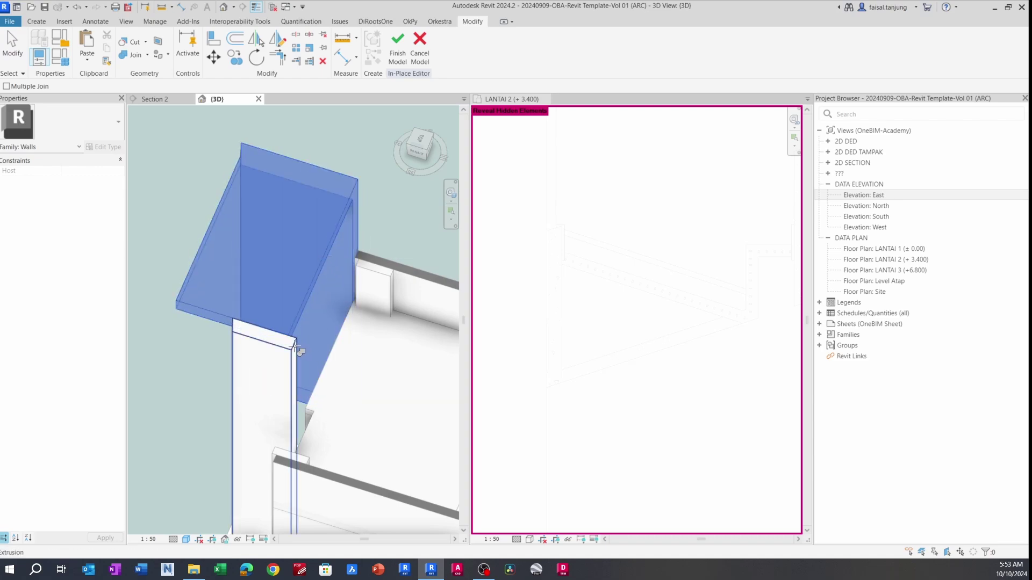
pyautogui.press('Escape')
pyautogui.keyDown('shift'); pyautogui.moveTo(320, 309); pyautogui.dragTo(255, 364, button='middle'); pyautogui.keyUp('shift')
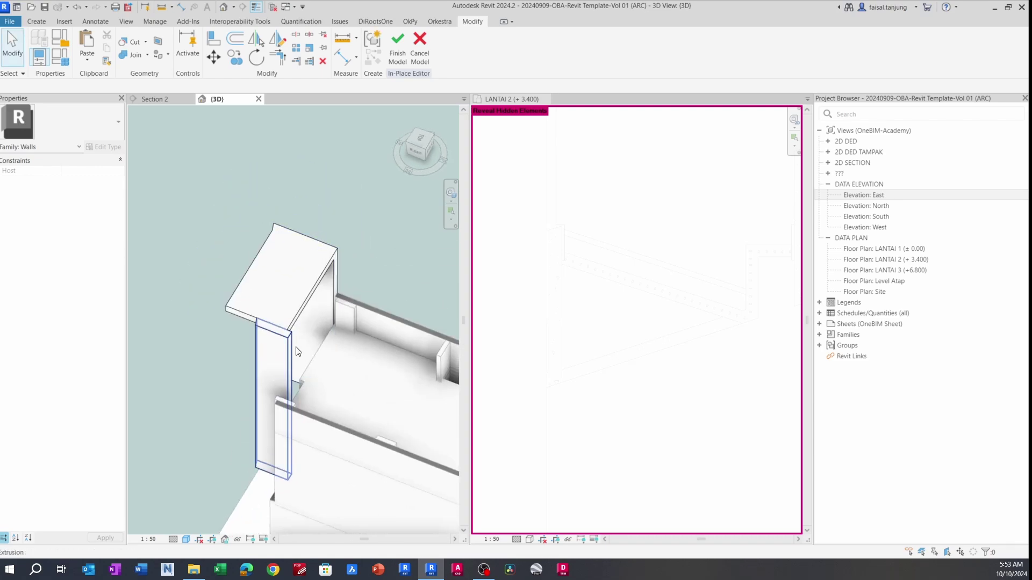
pyautogui.scroll(1, 310, 301)
pyautogui.click(310, 301)
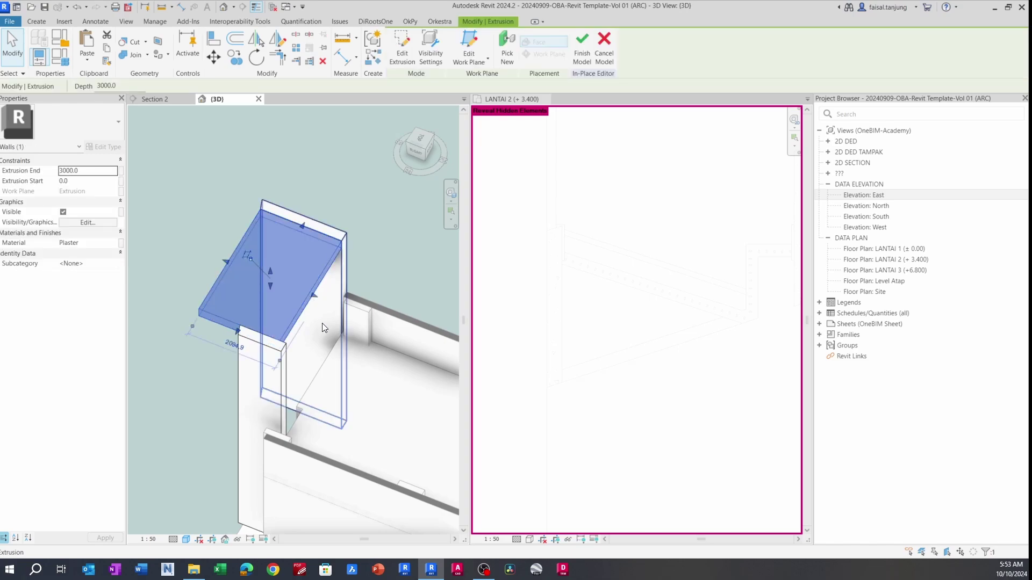
pyautogui.keyDown('shift'); pyautogui.moveTo(321, 324); pyautogui.dragTo(298, 318, button='middle'); pyautogui.keyUp('shift')
pyautogui.press('Escape')
pyautogui.click(300, 318)
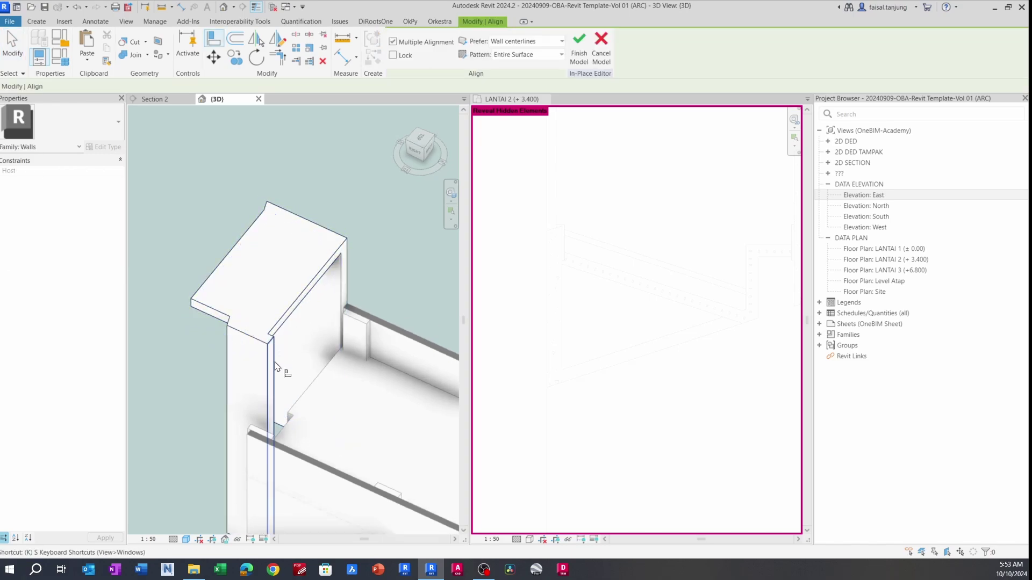
# - Align the band's long side face flush with the narrow end face of the near fin
pyautogui.scroll(2, 277, 364)
pyautogui.press('Escape')
pyautogui.press('l')
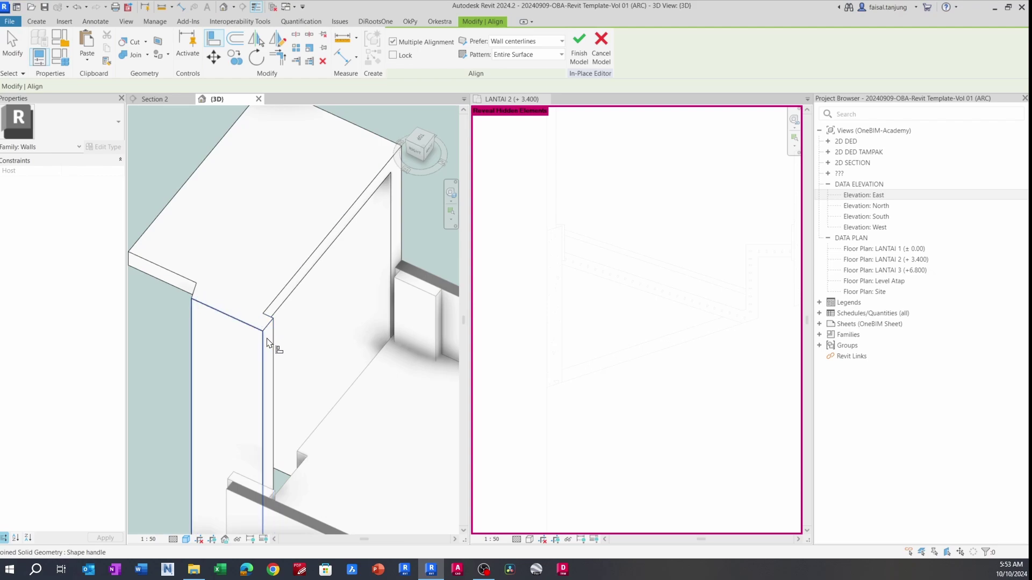
pyautogui.scroll(2, 272, 335)
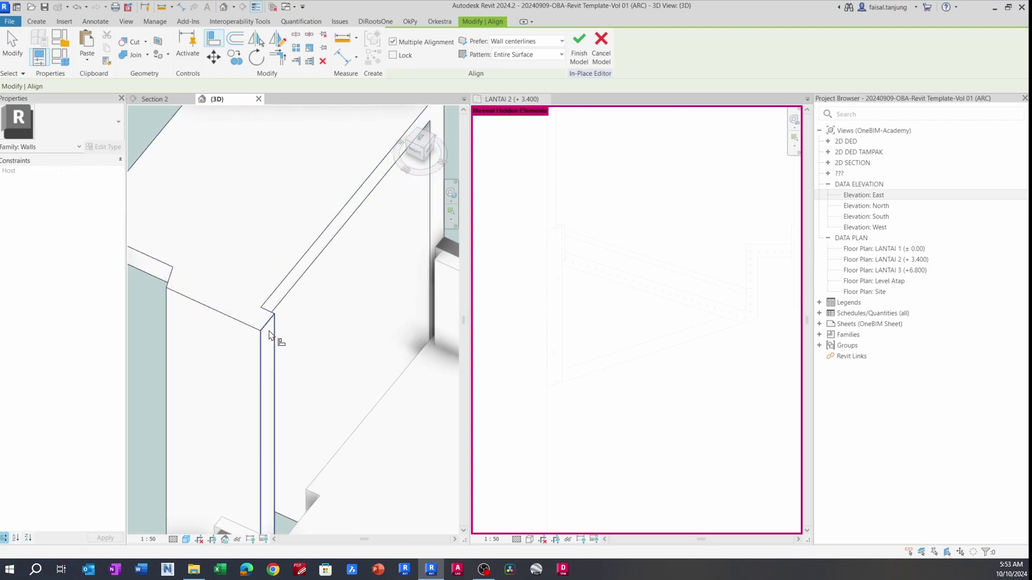
pyautogui.click(268, 350)
pyautogui.click(284, 284)
pyautogui.scroll(-5, 287, 291)
pyautogui.press('Escape')
pyautogui.press('Escape')
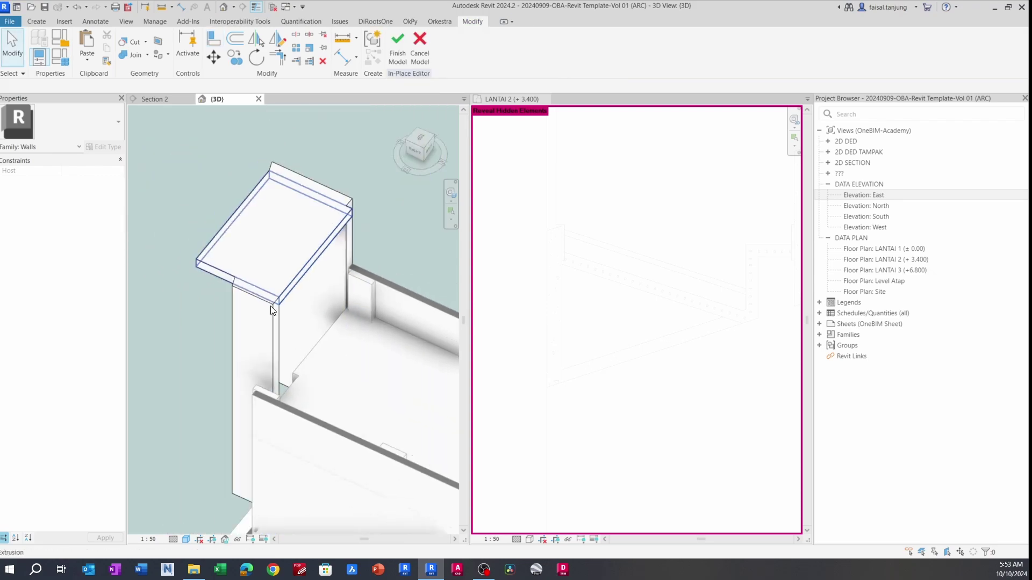
# - Align the far fin's narrow end face flush with the long side face of the band
pyautogui.keyDown('shift'); pyautogui.moveTo(292, 375); pyautogui.dragTo(318, 292, button='middle'); pyautogui.keyUp('shift')
pyautogui.scroll(3, 319, 294)
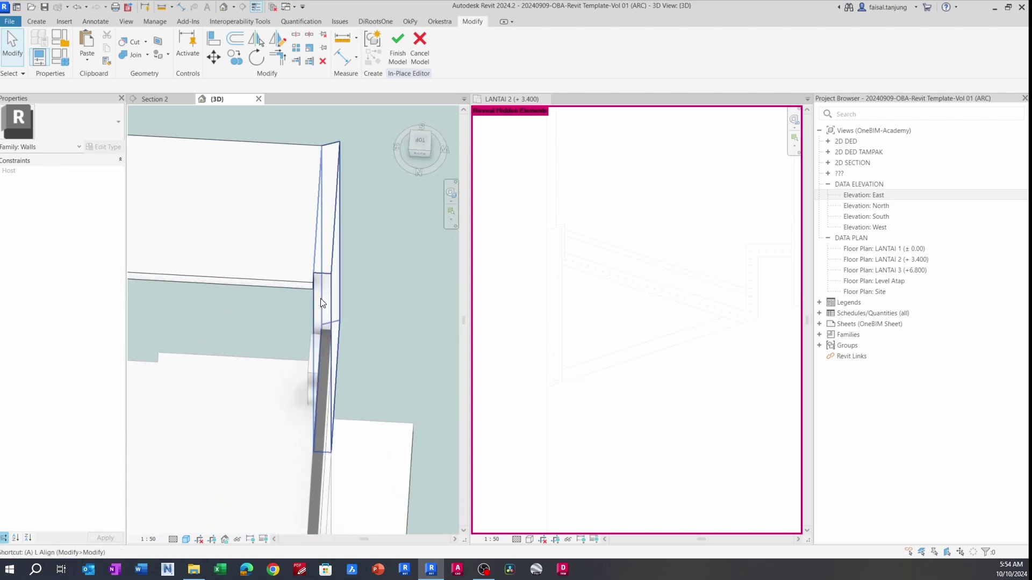
pyautogui.press('l')
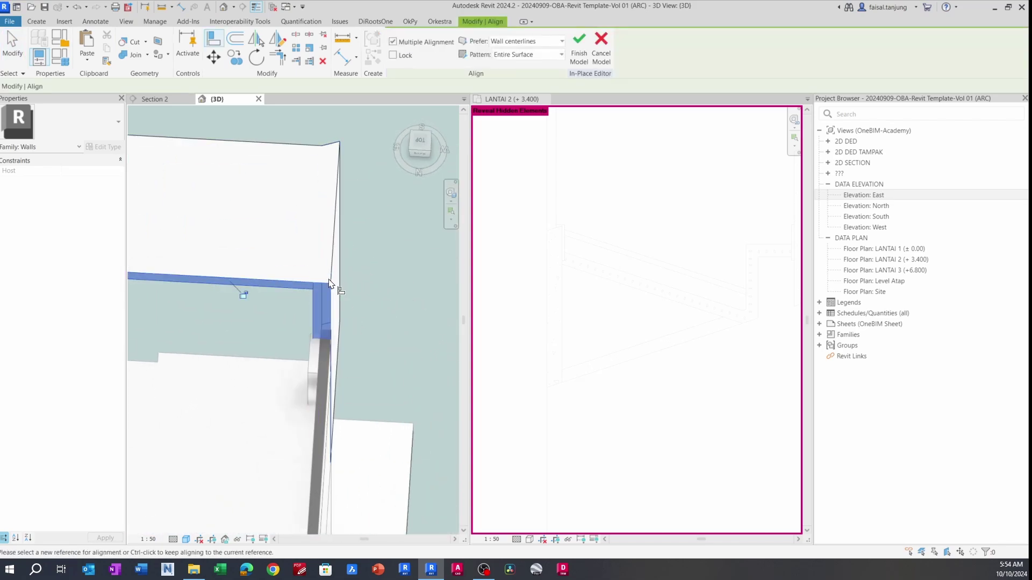
pyautogui.scroll(-4, 330, 281)
pyautogui.keyDown('shift'); pyautogui.moveTo(330, 281); pyautogui.dragTo(255, 284, button='middle'); pyautogui.keyUp('shift')
pyautogui.press('Escape')
pyautogui.click(254, 283)
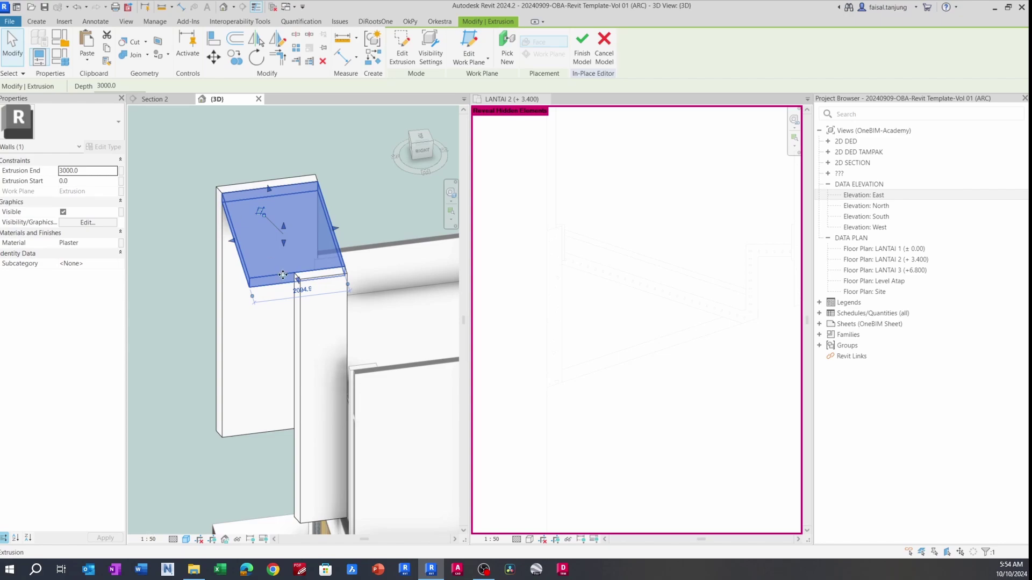
pyautogui.press('Escape')
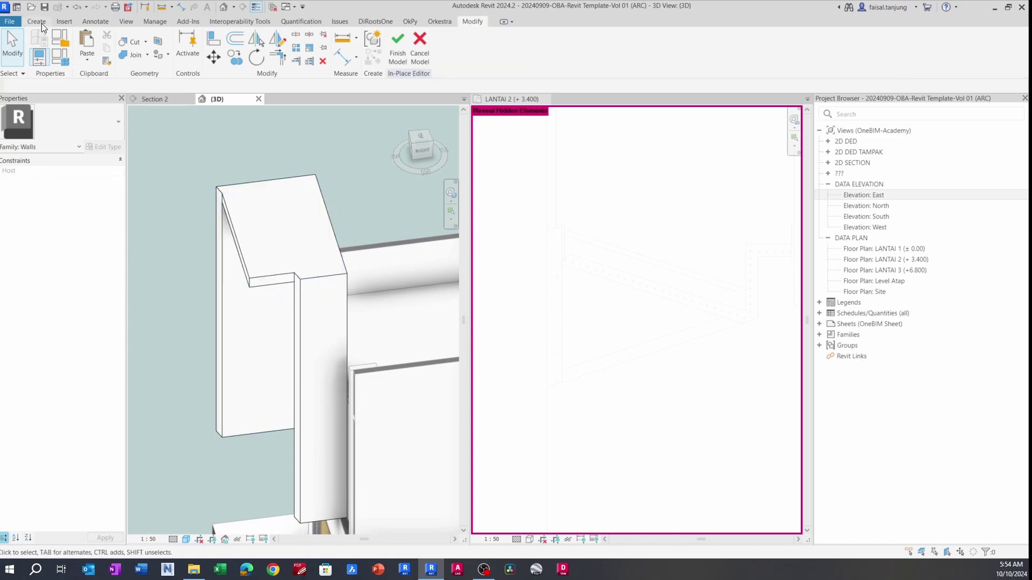
# - Start a new extrusion, display its work plane and set the plane to the top face of the band
pyautogui.click(36, 21)
pyautogui.click(80, 50)
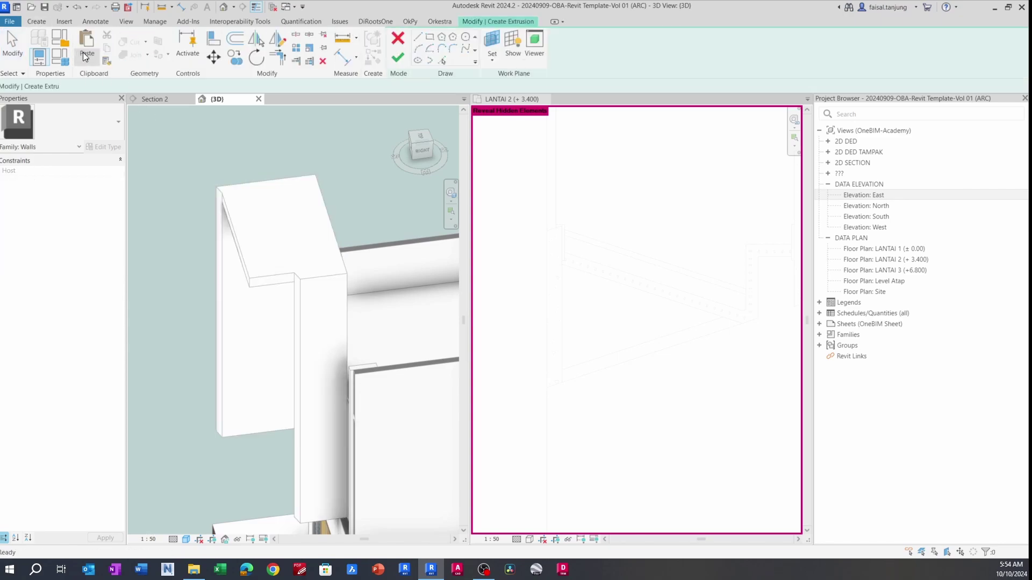
pyautogui.click(515, 49)
pyautogui.keyDown('shift'); pyautogui.moveTo(292, 223); pyautogui.dragTo(283, 199, button='middle'); pyautogui.keyUp('shift')
pyautogui.scroll(2, 274, 214)
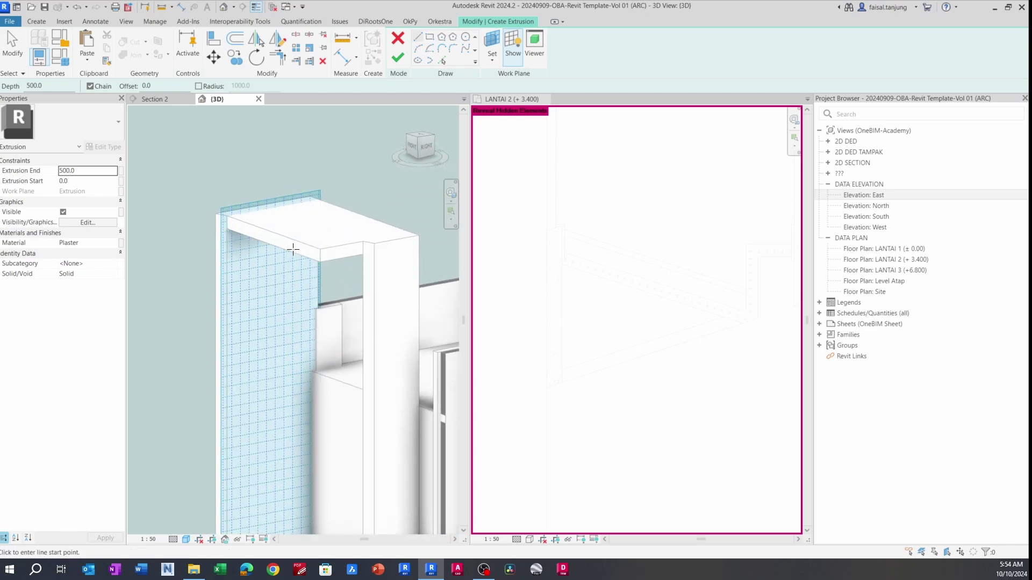
pyautogui.click(496, 57)
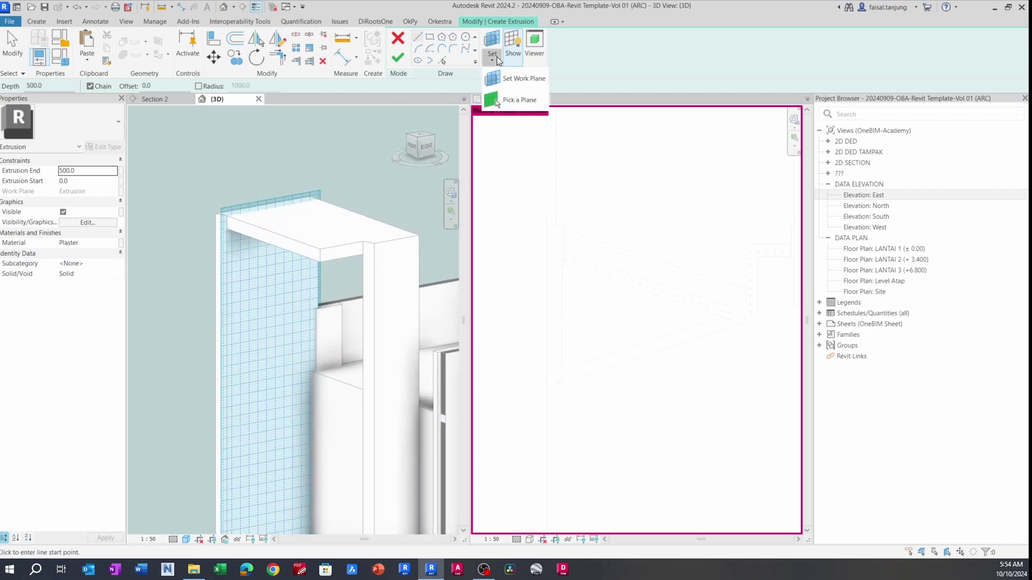
pyautogui.click(496, 100)
pyautogui.moveTo(348, 245)
pyautogui.keyDown('shift'); pyautogui.mouseDown(button='middle')
pyautogui.moveTo(323, 210)
pyautogui.moveTo(341, 230)
pyautogui.mouseUp(button='middle'); pyautogui.keyUp('shift')
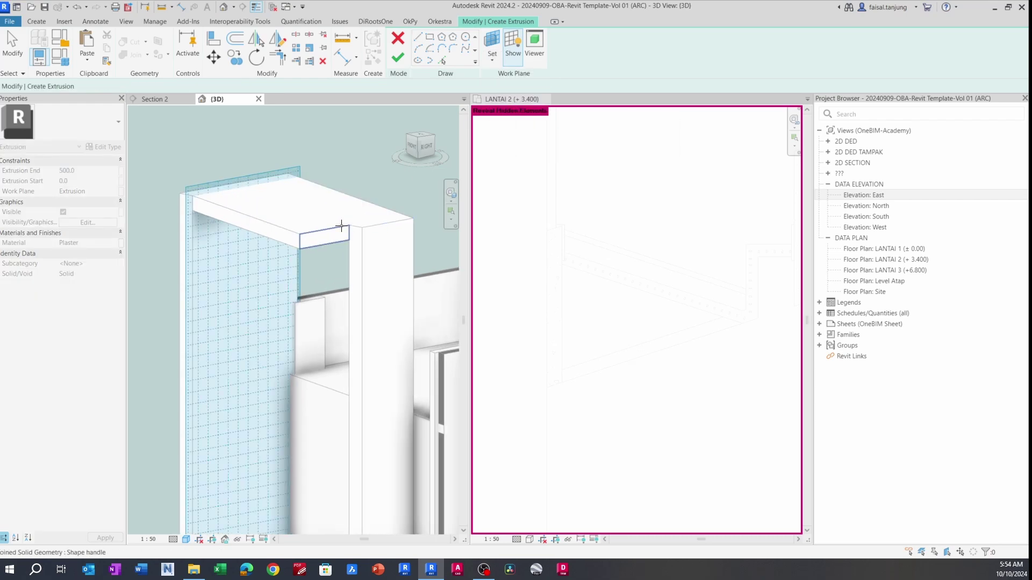
pyautogui.click(294, 194)
pyautogui.moveTo(310, 389)
pyautogui.keyDown('shift'); pyautogui.mouseDown(button='middle')
pyautogui.moveTo(306, 323)
pyautogui.moveTo(297, 352)
pyautogui.moveTo(264, 226)
pyautogui.moveTo(339, 228)
pyautogui.moveTo(312, 218)
pyautogui.mouseUp(button='middle'); pyautogui.keyUp('shift')
# - Sketch a diagonal line across the band's top face, connecting the outer corners of the two fins
pyautogui.click(441, 59)
pyautogui.scroll(2, 314, 217)
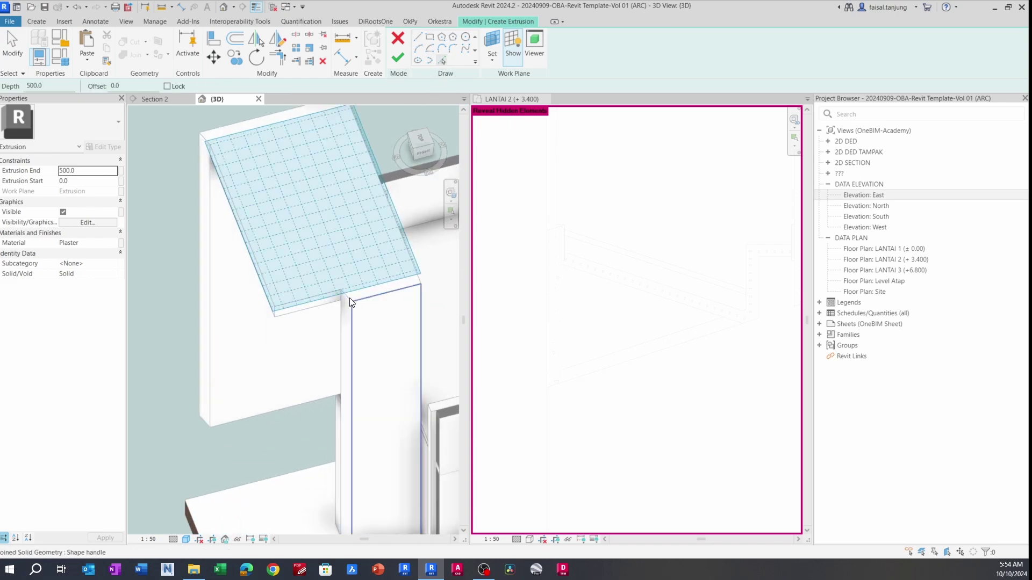
pyautogui.click(205, 143)
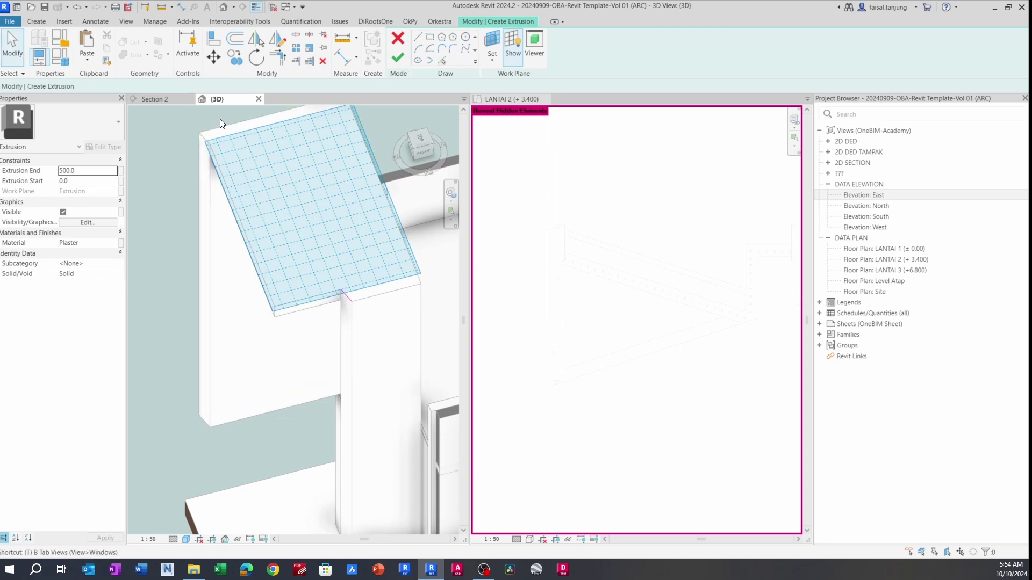
pyautogui.press('Escape')
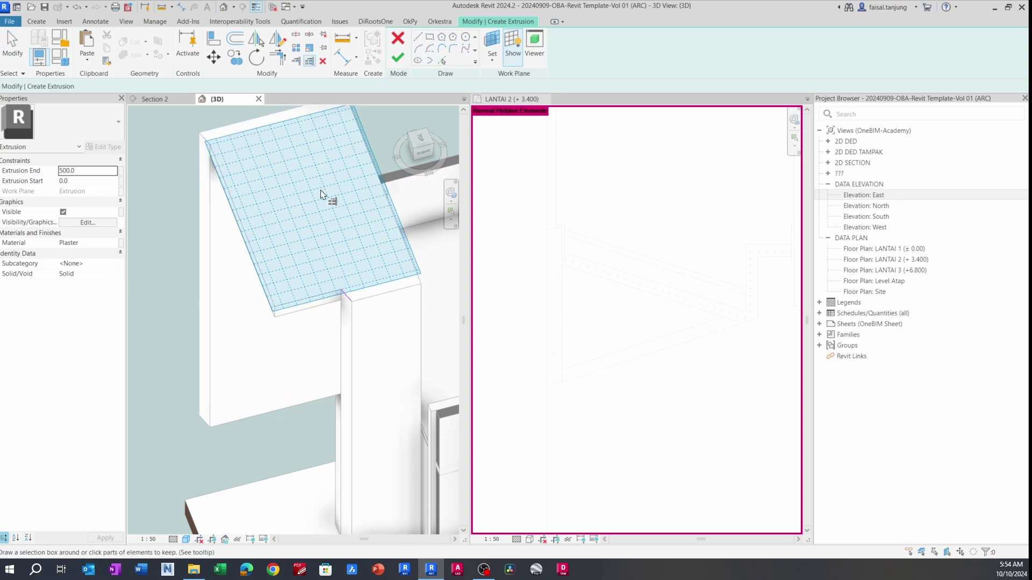
pyautogui.moveTo(349, 298)
pyautogui.keyDown('shift'); pyautogui.mouseDown(button='middle')
pyautogui.moveTo(241, 188)
pyautogui.moveTo(246, 214)
pyautogui.moveTo(224, 165)
pyautogui.moveTo(251, 203)
pyautogui.mouseUp(button='middle'); pyautogui.keyUp('shift')
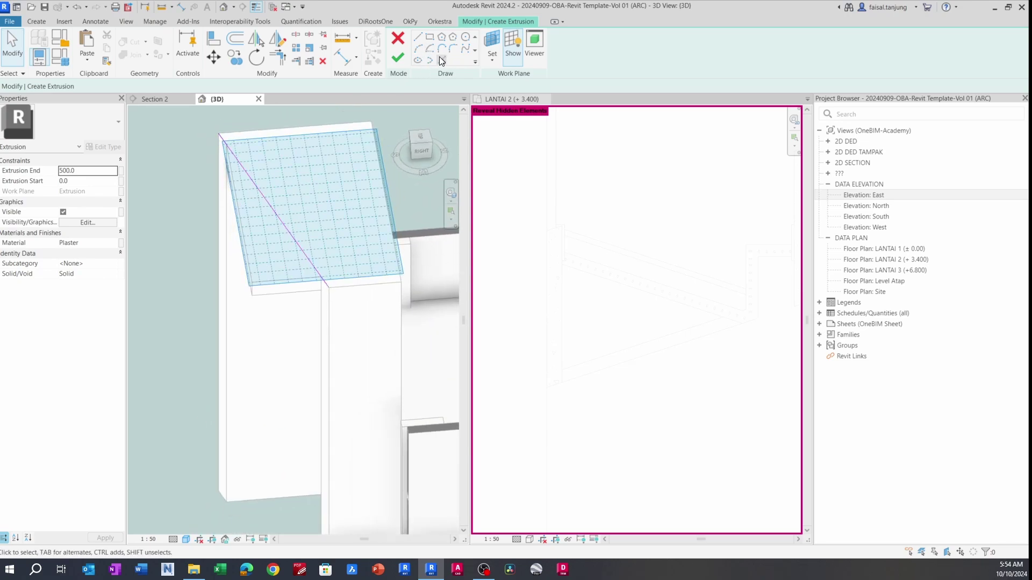
# - Add the band's two overhanging outer edges to the sketch and trim the lines into a closed triangle
pyautogui.click(441, 59)
pyautogui.scroll(2, 307, 293)
pyautogui.moveTo(265, 288)
pyautogui.keyDown('shift'); pyautogui.mouseDown(button='middle')
pyautogui.moveTo(306, 306)
pyautogui.moveTo(203, 217)
pyautogui.mouseUp(button='middle'); pyautogui.keyUp('shift')
pyautogui.scroll(3, 202, 219)
pyautogui.press('Escape')
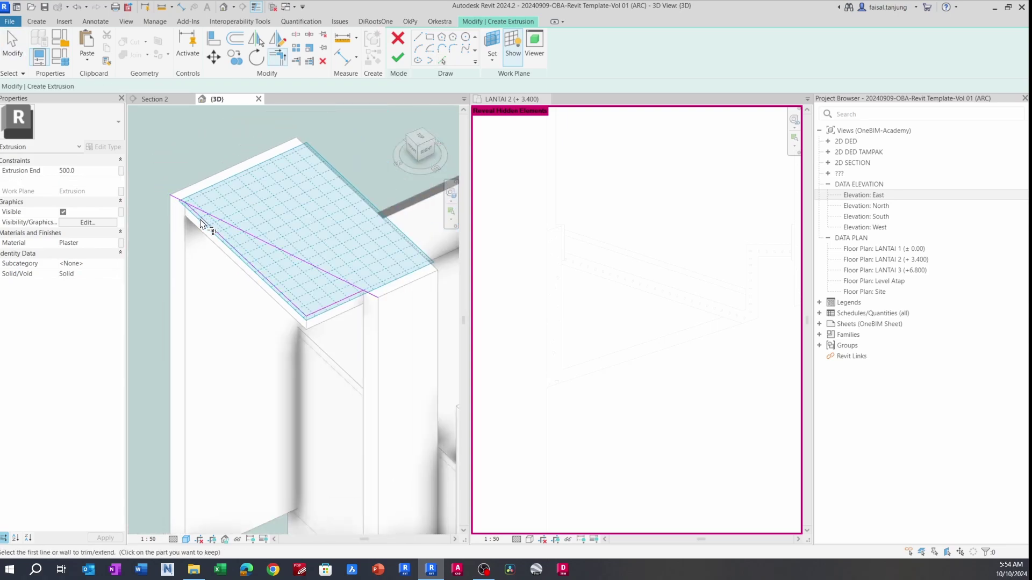
pyautogui.click(228, 251)
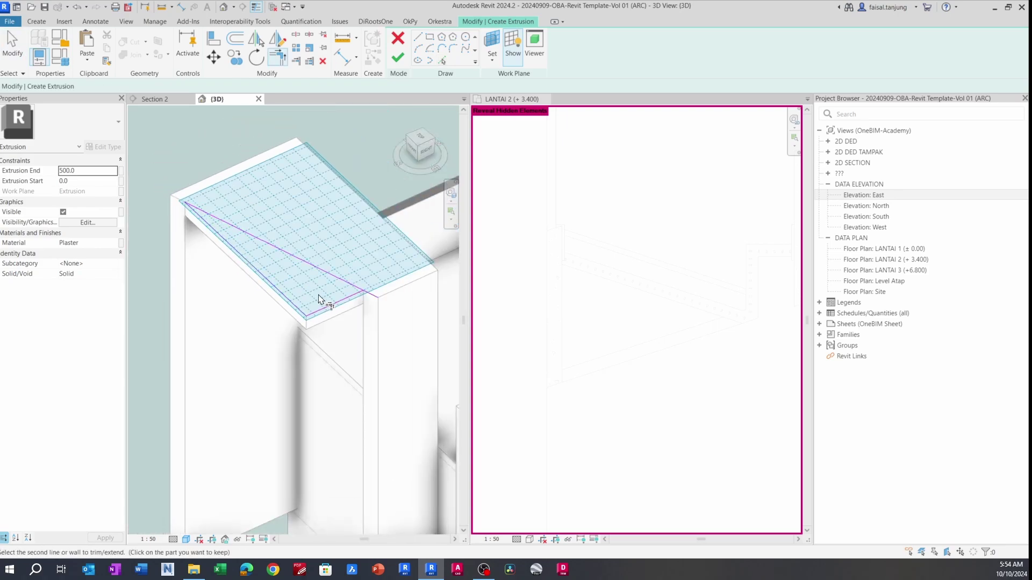
pyautogui.click(346, 296)
pyautogui.press('Escape')
pyautogui.scroll(3, 327, 297)
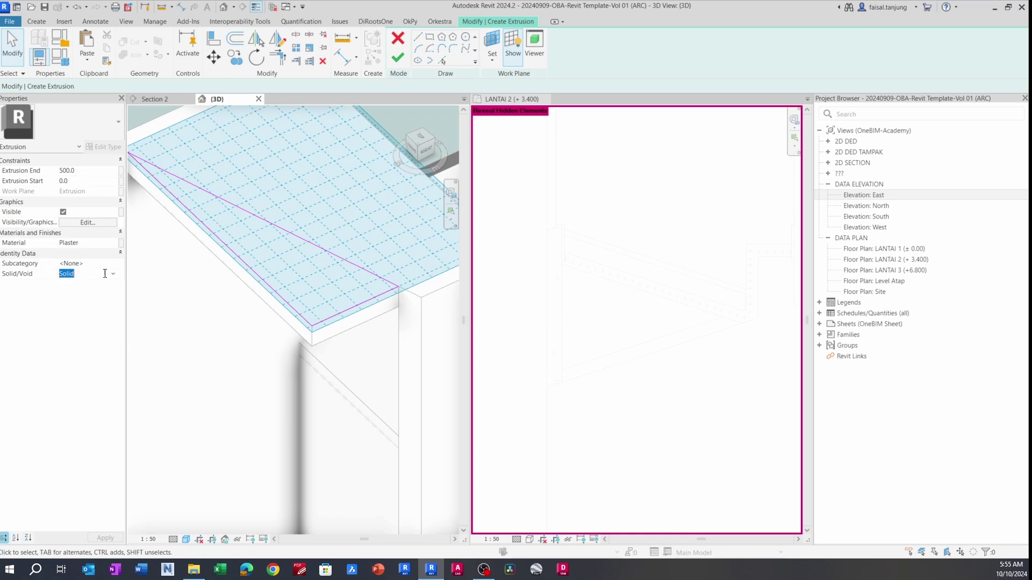
# - Change the triangular extrusion from solid to void and finish its sketch with a 500 mm depth
pyautogui.click(84, 295)
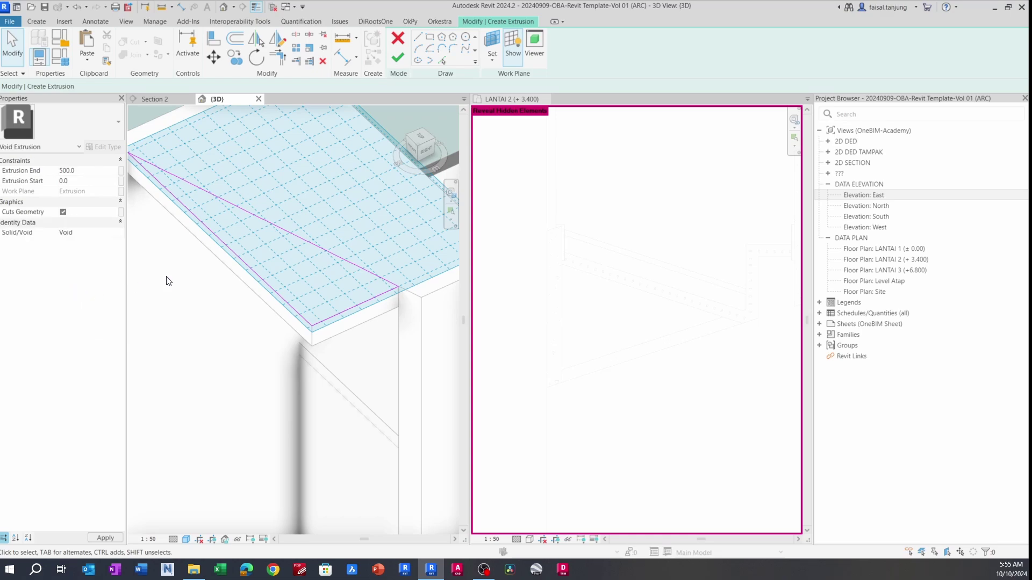
pyautogui.keyDown('shift'); pyautogui.moveTo(166, 278); pyautogui.dragTo(263, 264, button='middle'); pyautogui.keyUp('shift')
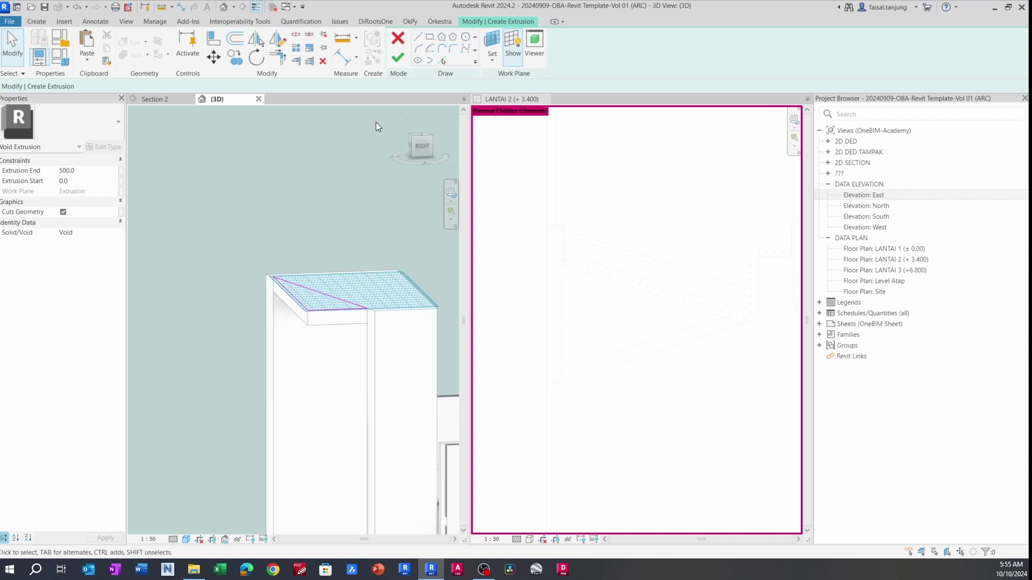
pyautogui.click(402, 57)
pyautogui.scroll(3, 329, 288)
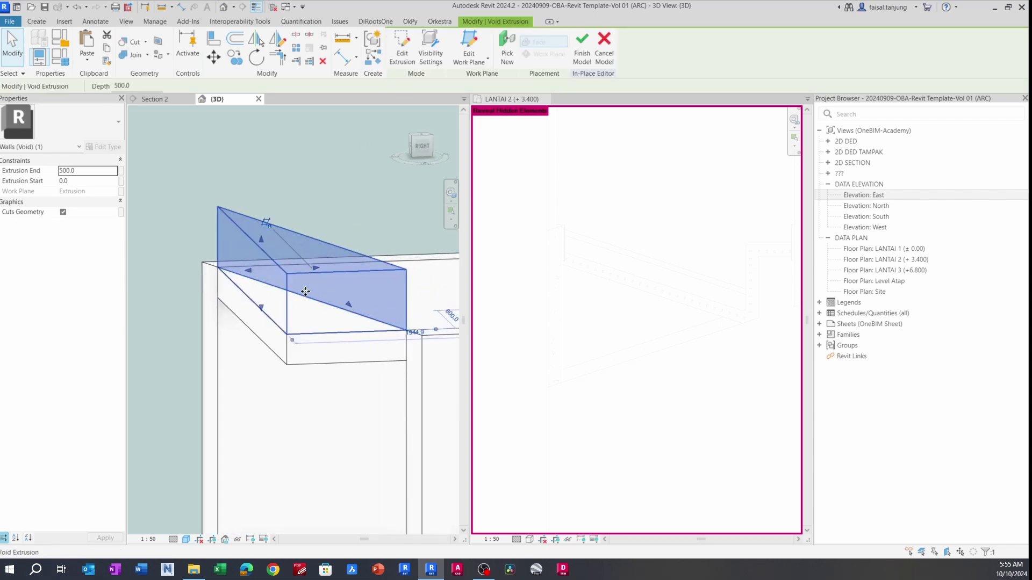
pyautogui.press('Escape')
# - Stretch the triangular void down through the band to cut off its overhanging corner
pyautogui.moveTo(329, 287)
pyautogui.keyDown('shift'); pyautogui.mouseDown(button='middle')
pyautogui.moveTo(340, 254)
pyautogui.moveTo(258, 247)
pyautogui.mouseUp(button='middle'); pyautogui.keyUp('shift')
pyautogui.click(343, 238)
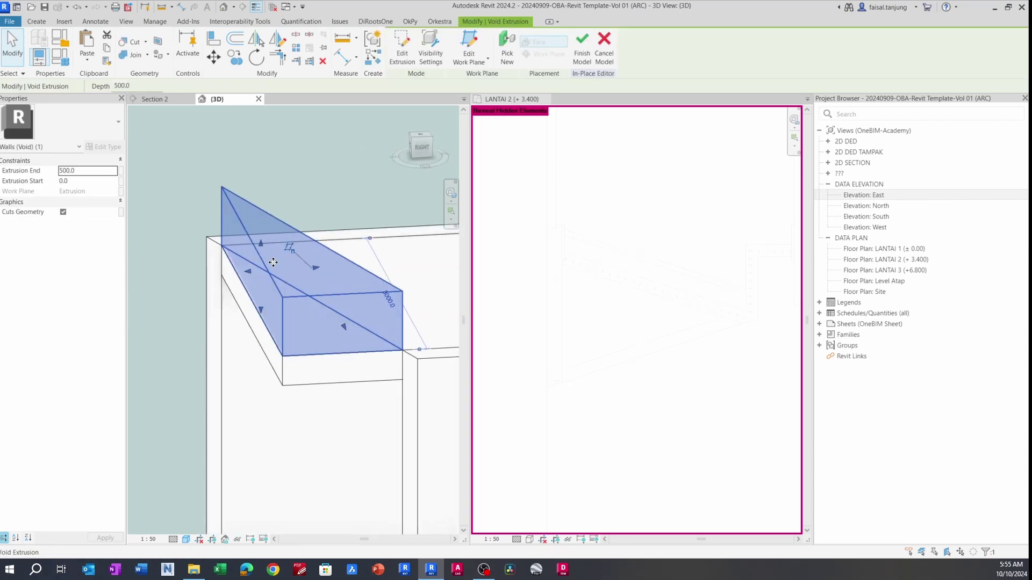
pyautogui.moveTo(259, 245); pyautogui.dragTo(258, 325)
pyautogui.keyDown('shift'); pyautogui.moveTo(258, 324); pyautogui.dragTo(221, 302, button='middle'); pyautogui.keyUp('shift')
pyautogui.scroll(-1, 377, 440)
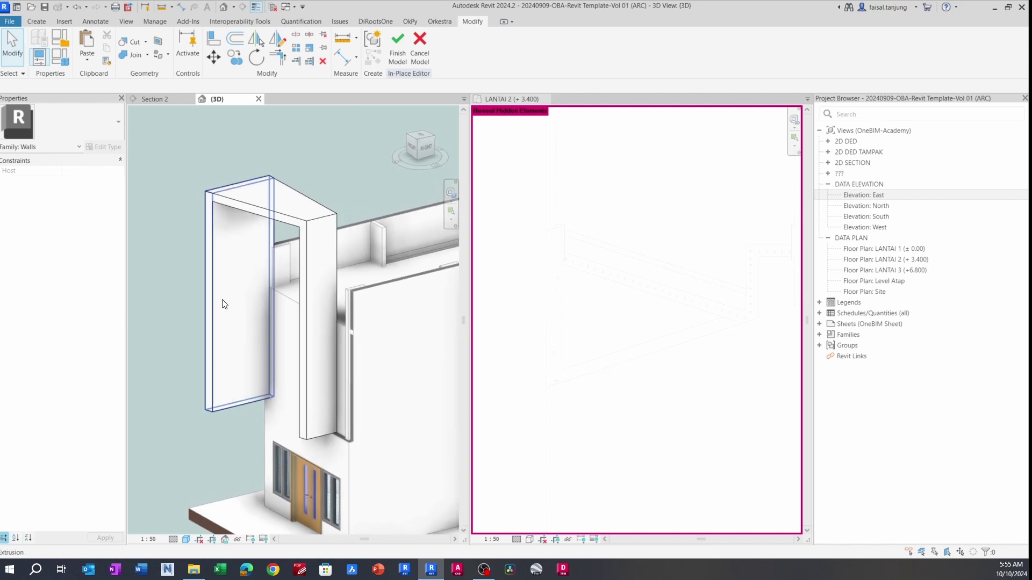
pyautogui.click(29, 21)
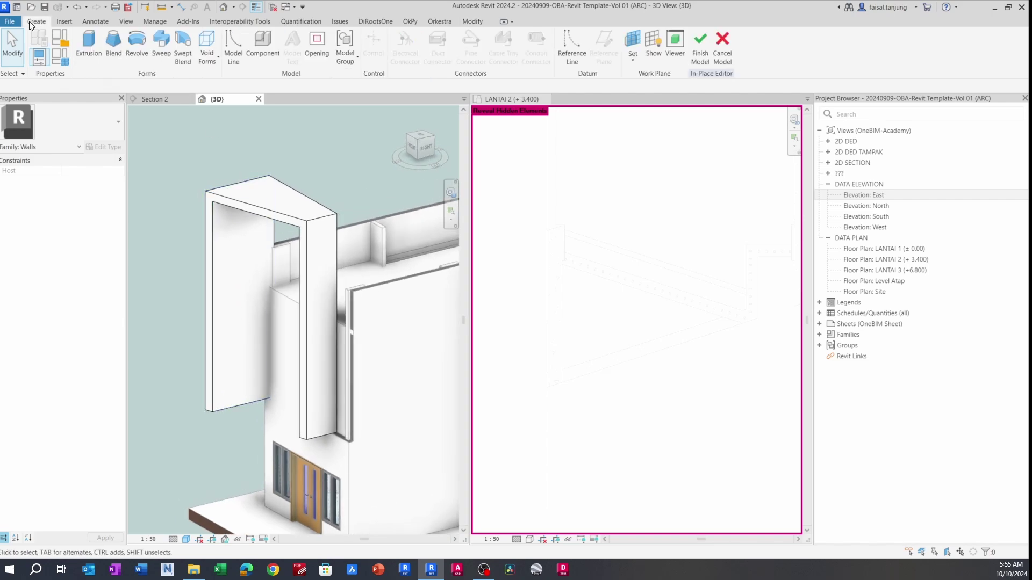
pyautogui.click(88, 47)
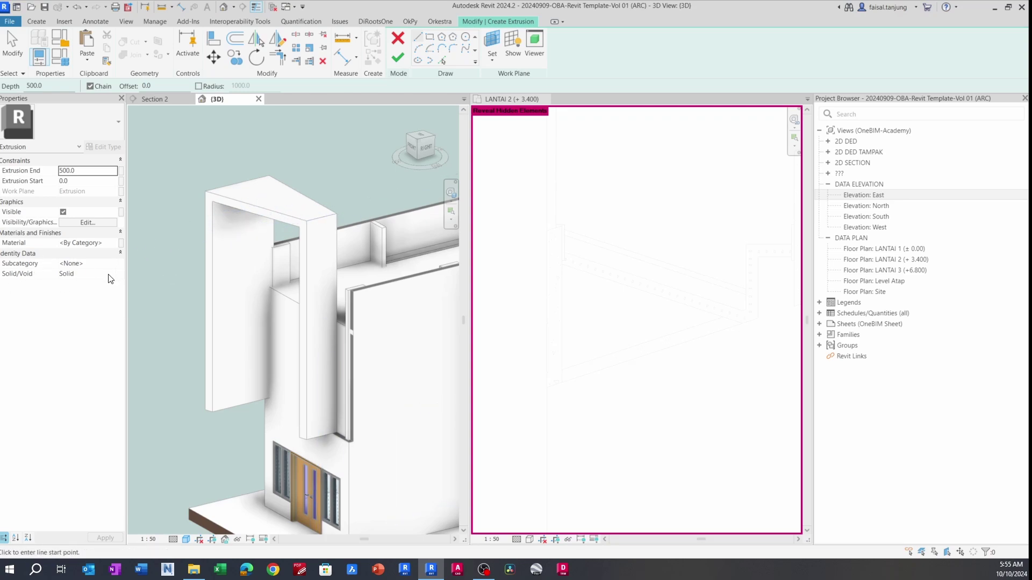
pyautogui.press('Escape')
pyautogui.scroll(-1, 254, 215)
pyautogui.keyDown('shift'); pyautogui.moveTo(253, 211); pyautogui.dragTo(272, 244, button='middle'); pyautogui.keyUp('shift')
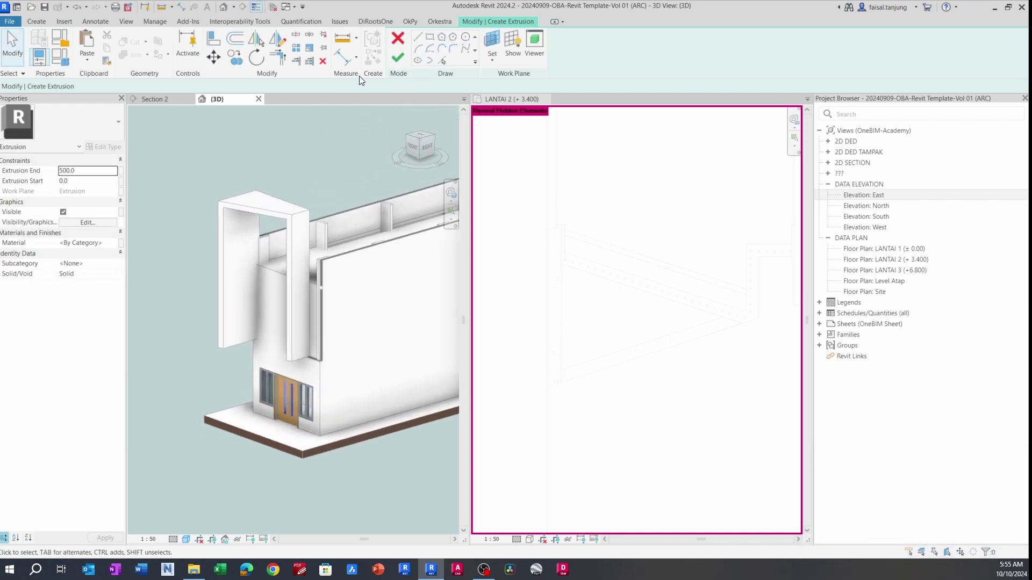
pyautogui.click(398, 57)
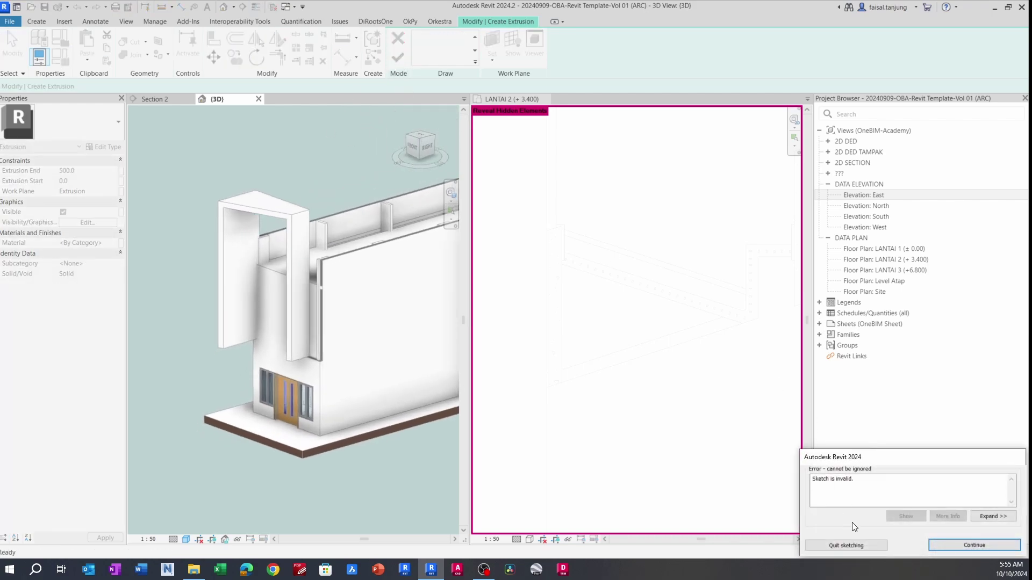
pyautogui.click(859, 547)
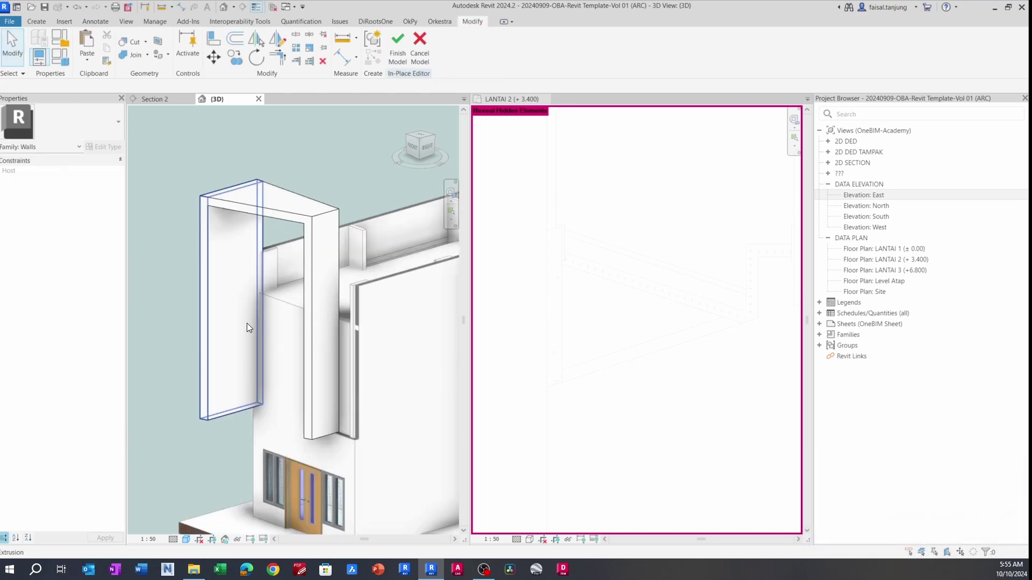
# - Finish the in-place facade frame model
pyautogui.scroll(2, 171, 274)
pyautogui.click(398, 43)
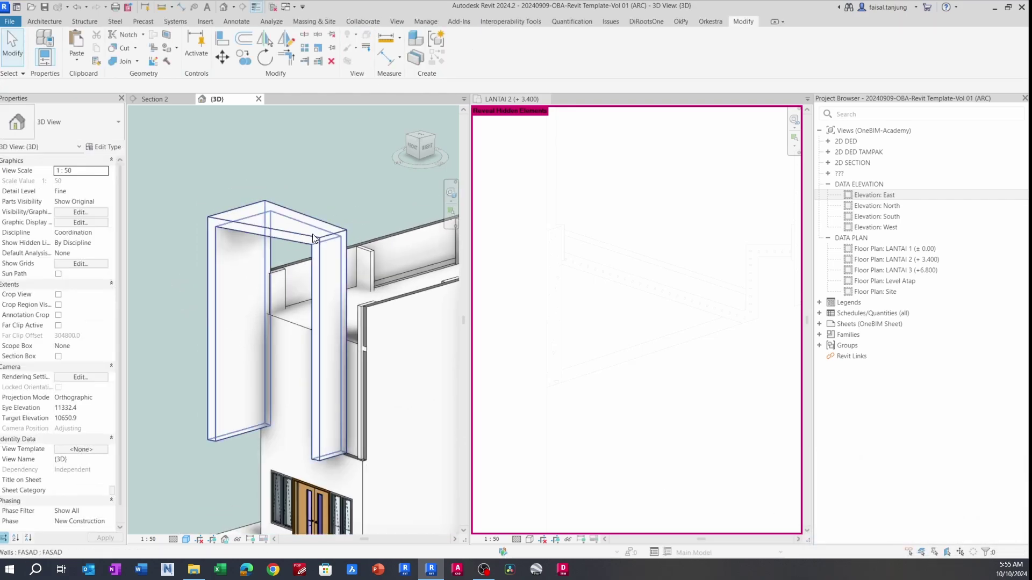
pyautogui.keyDown('shift'); pyautogui.moveTo(252, 204); pyautogui.dragTo(415, 221, button='middle'); pyautogui.keyUp('shift')
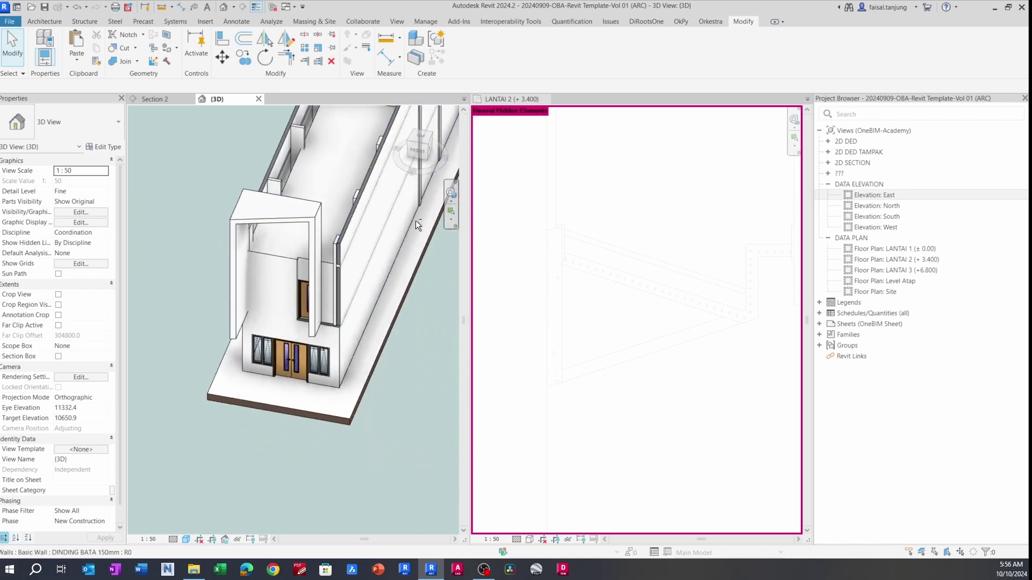
# - Examine how the finished facade frame sits against the front walls in the 3D view
pyautogui.keyDown('shift'); pyautogui.moveTo(301, 242); pyautogui.dragTo(399, 231, button='middle'); pyautogui.keyUp('shift')
pyautogui.scroll(1, 279, 283)
pyautogui.moveTo(237, 298)
pyautogui.mouseDown(button='middle')
pyautogui.moveTo(323, 279)
pyautogui.moveTo(296, 317)
pyautogui.moveTo(333, 288)
pyautogui.moveTo(282, 293)
pyautogui.moveTo(293, 300)
pyautogui.moveTo(248, 286)
pyautogui.moveTo(269, 323)
pyautogui.moveTo(279, 316)
pyautogui.moveTo(226, 311)
pyautogui.moveTo(244, 289)
pyautogui.mouseUp(button='middle')
pyautogui.scroll(1, 287, 237)
pyautogui.click(287, 233)
pyautogui.press('Escape')
pyautogui.scroll(-2, 287, 232)
pyautogui.scroll(3, 279, 315)
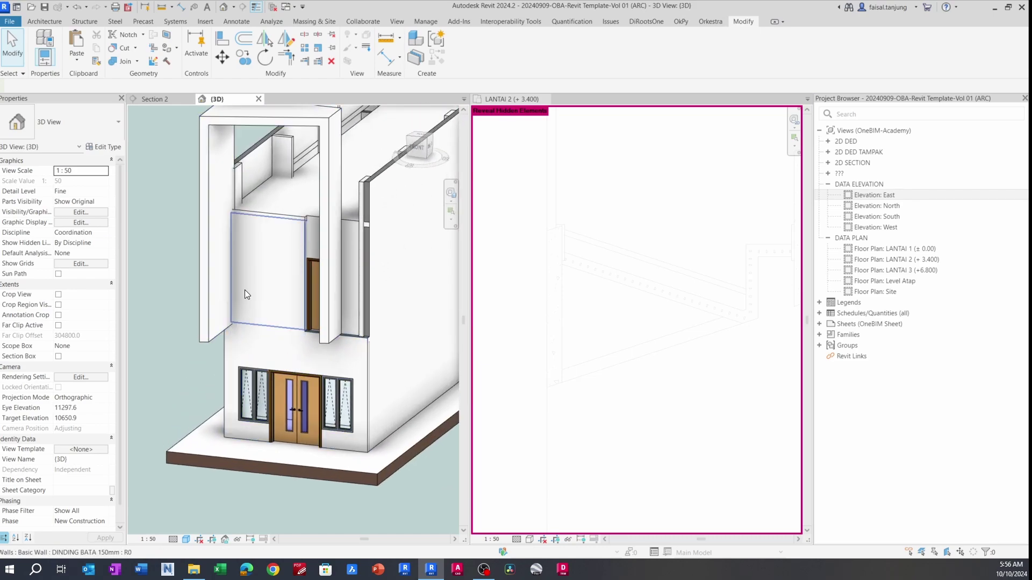
pyautogui.scroll(-2, 244, 289)
# - Check the vertical offset at the slab-edge corner of the imported drawing in the LANTAI 2 plan, using a temporary detail line
pyautogui.click(574, 269)
pyautogui.scroll(8, 574, 272)
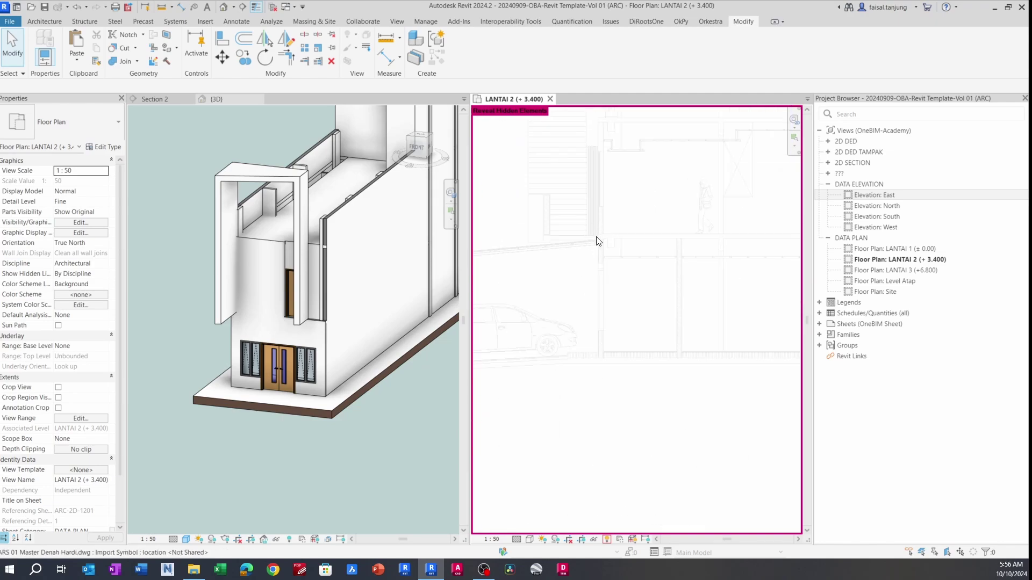
pyautogui.scroll(3, 596, 240)
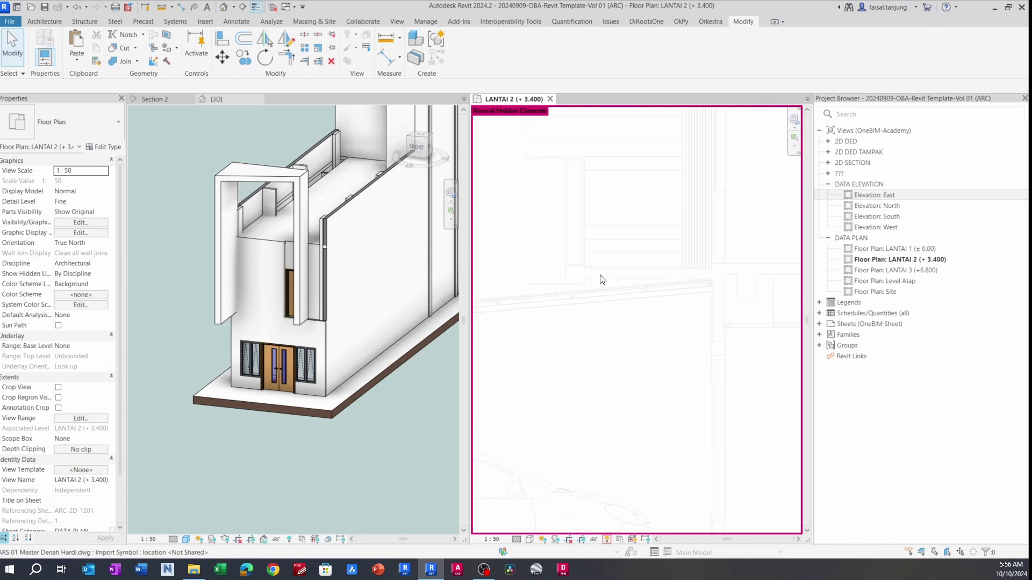
pyautogui.moveTo(714, 269); pyautogui.dragTo(626, 272, button='middle')
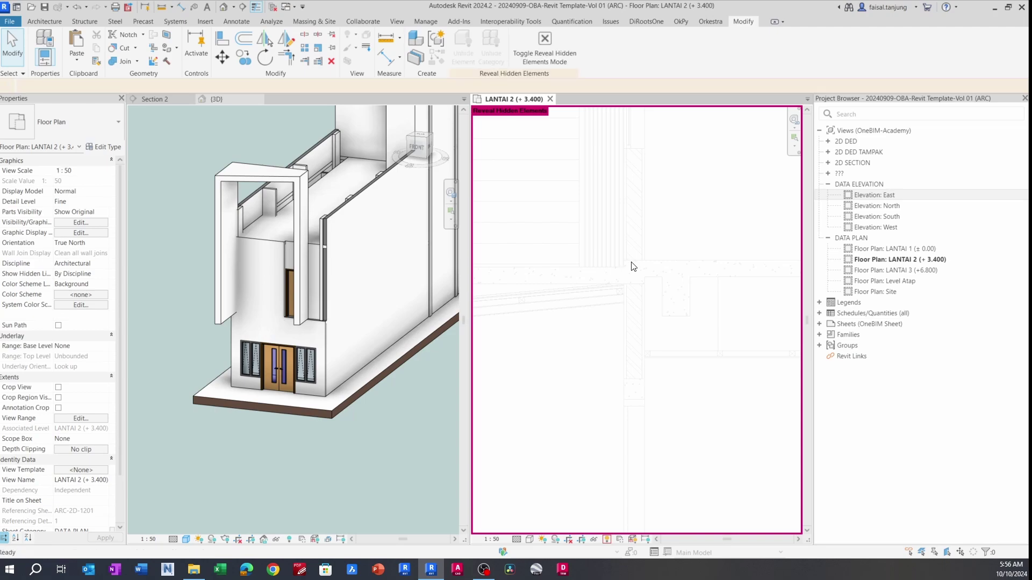
pyautogui.press('d')
pyautogui.press('l')
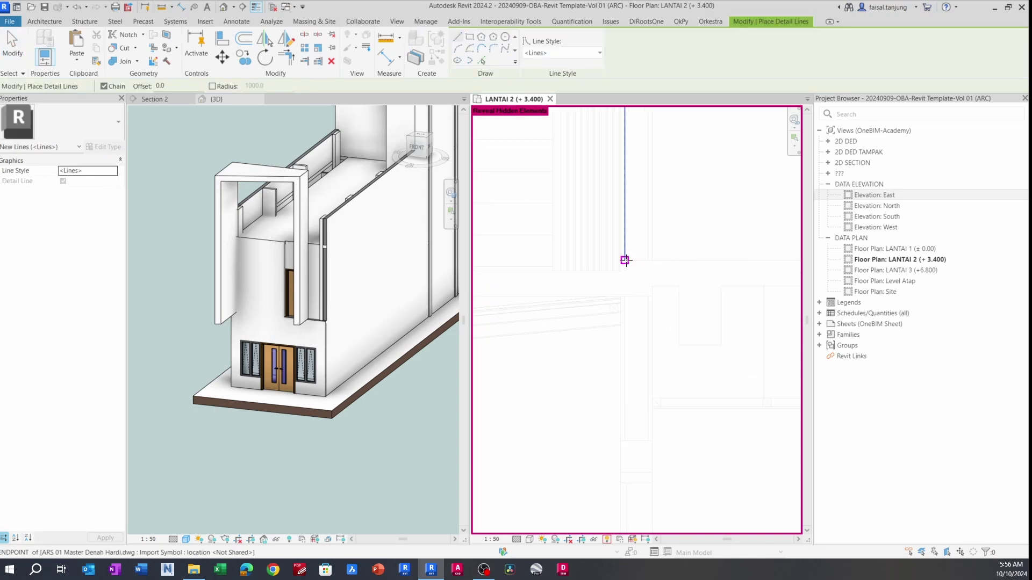
pyautogui.click(623, 261)
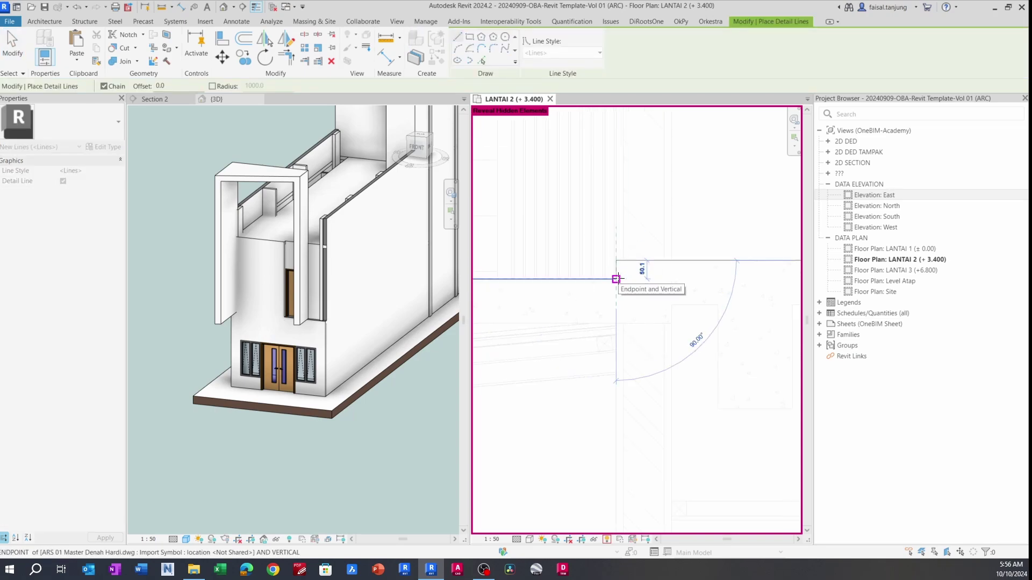
pyautogui.press('Escape')
pyautogui.press('Escape')
pyautogui.moveTo(618, 286); pyautogui.dragTo(651, 296, button='middle')
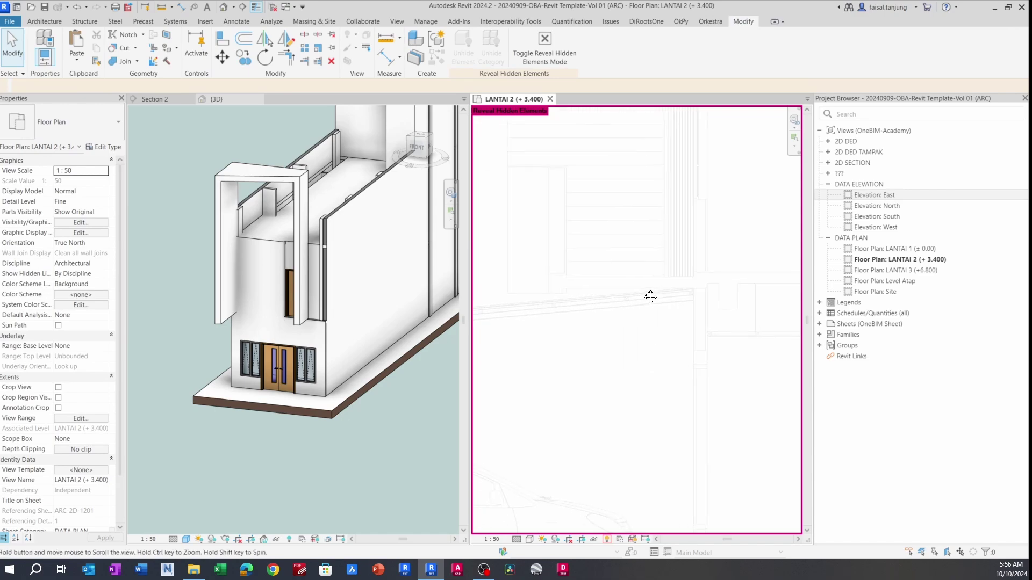
# - Measure the depth and width of the concrete block below the hatched wall in the imported drawing, using detail lines
pyautogui.scroll(1, 653, 297)
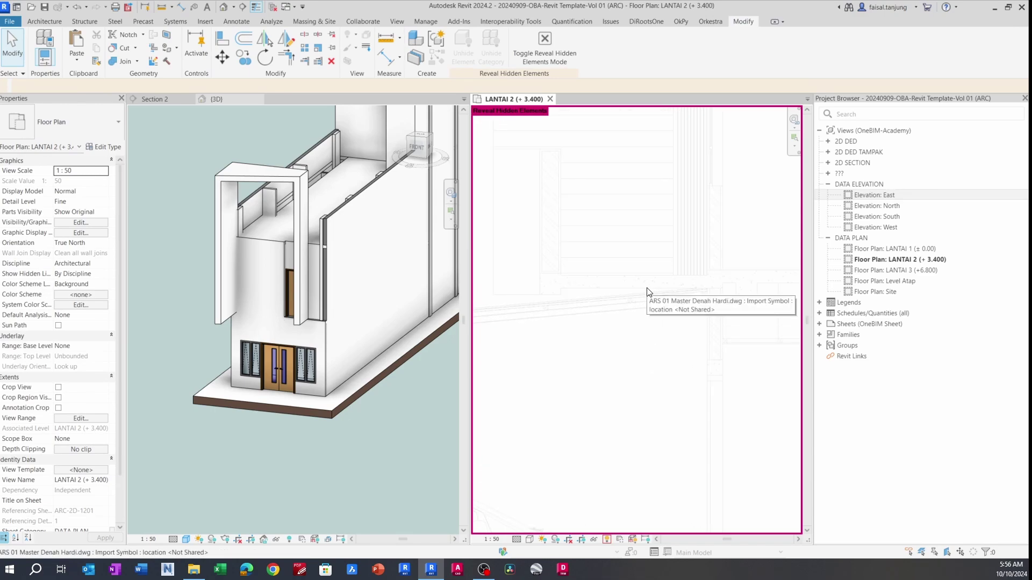
pyautogui.scroll(2, 547, 292)
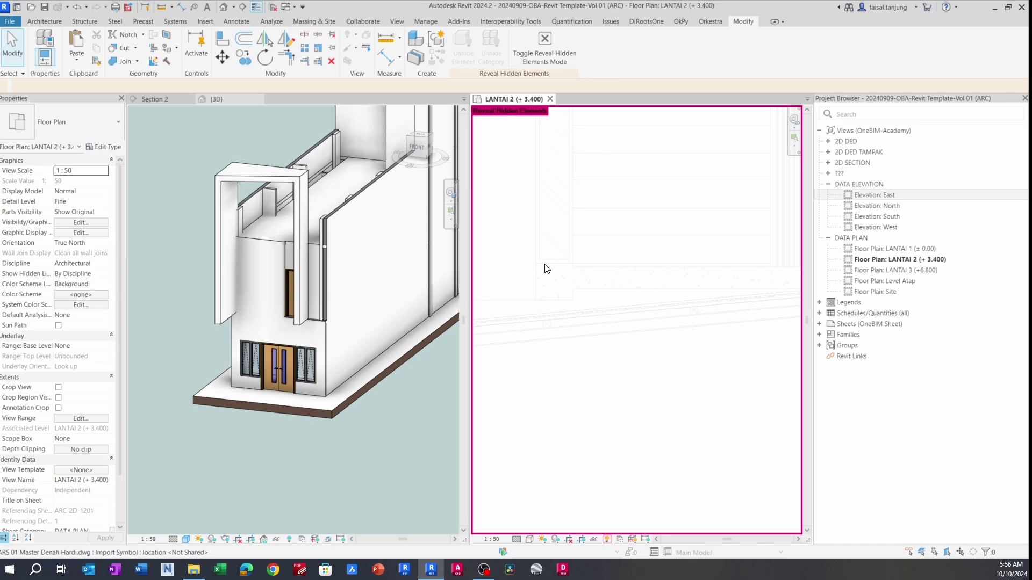
pyautogui.press('d')
pyautogui.press('l')
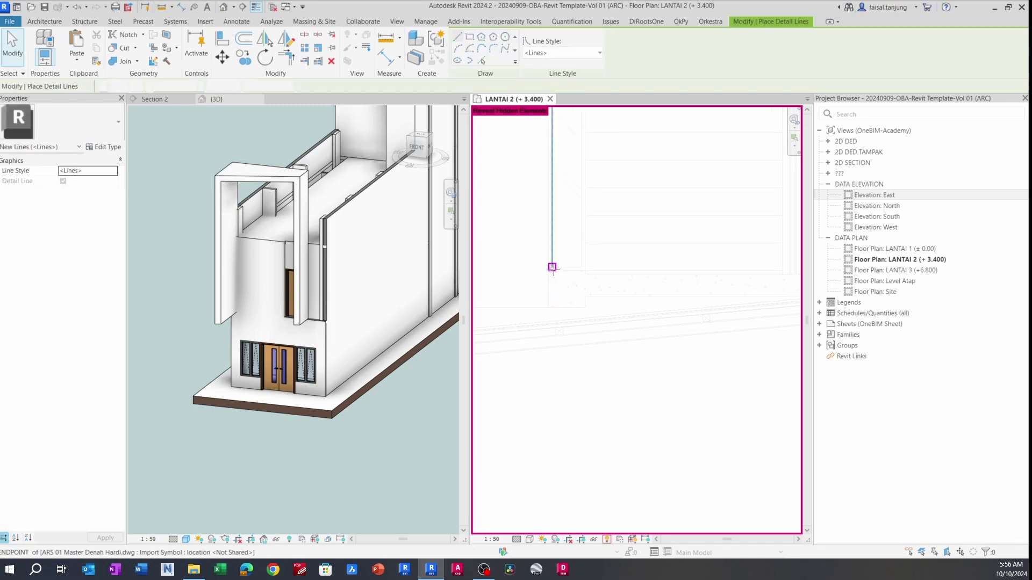
pyautogui.click(548, 271)
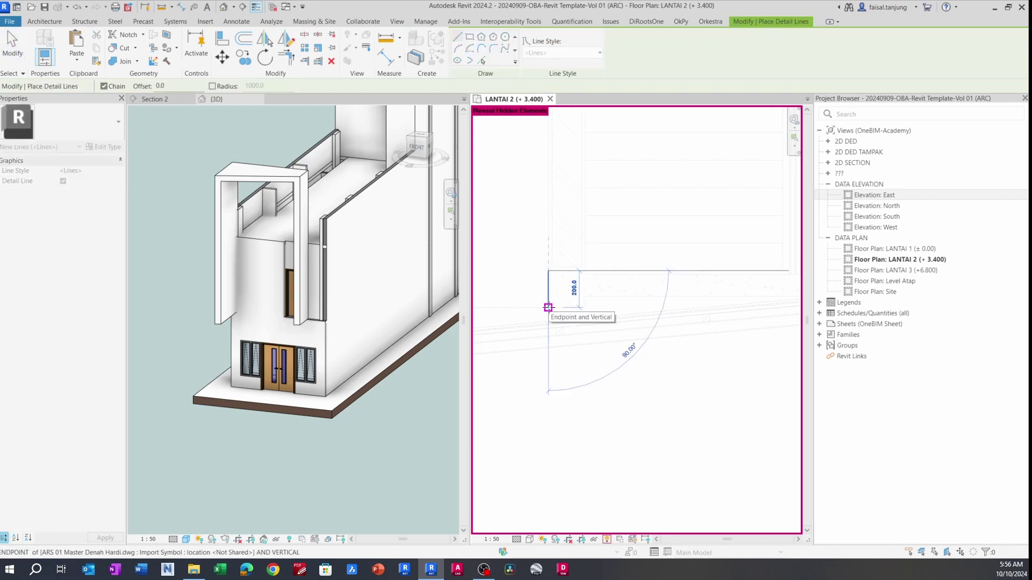
pyautogui.click(548, 308)
pyautogui.click(584, 307)
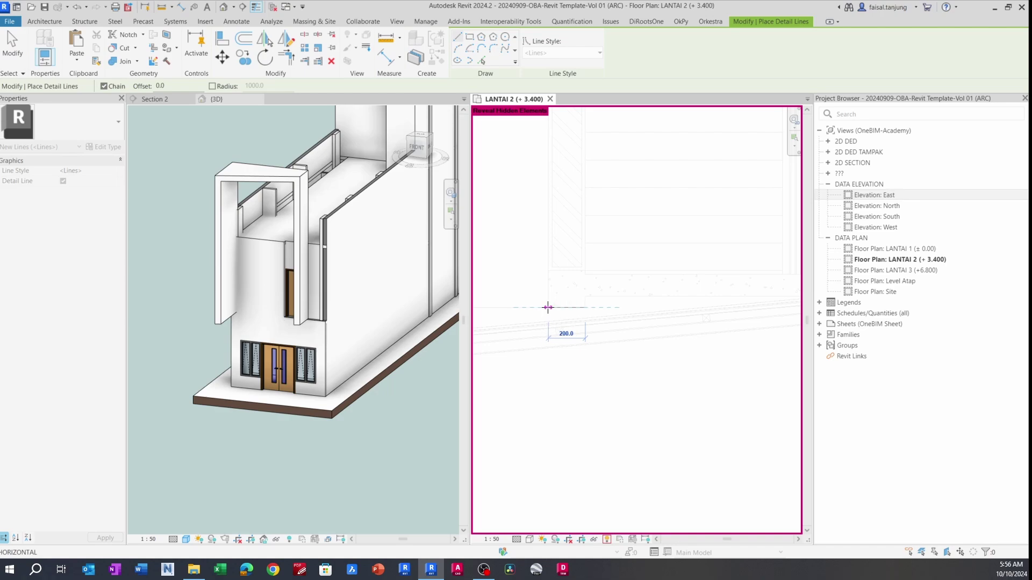
pyautogui.press('Escape')
pyautogui.press('Escape')
pyautogui.scroll(-2, 292, 303)
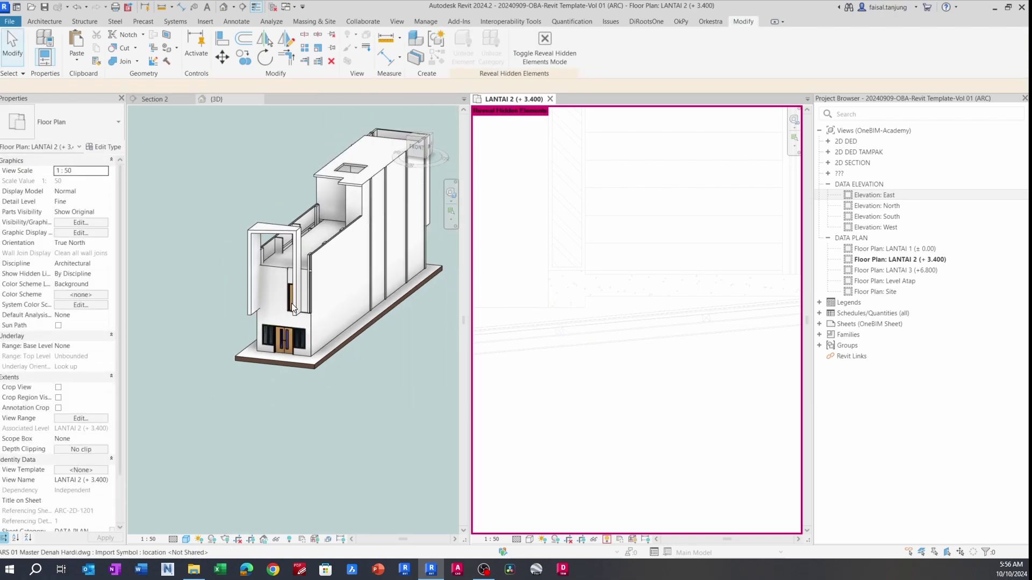
pyautogui.keyDown('shift'); pyautogui.moveTo(301, 302); pyautogui.dragTo(280, 299, button='middle'); pyautogui.keyUp('shift')
pyautogui.click(295, 267)
pyautogui.press('Escape')
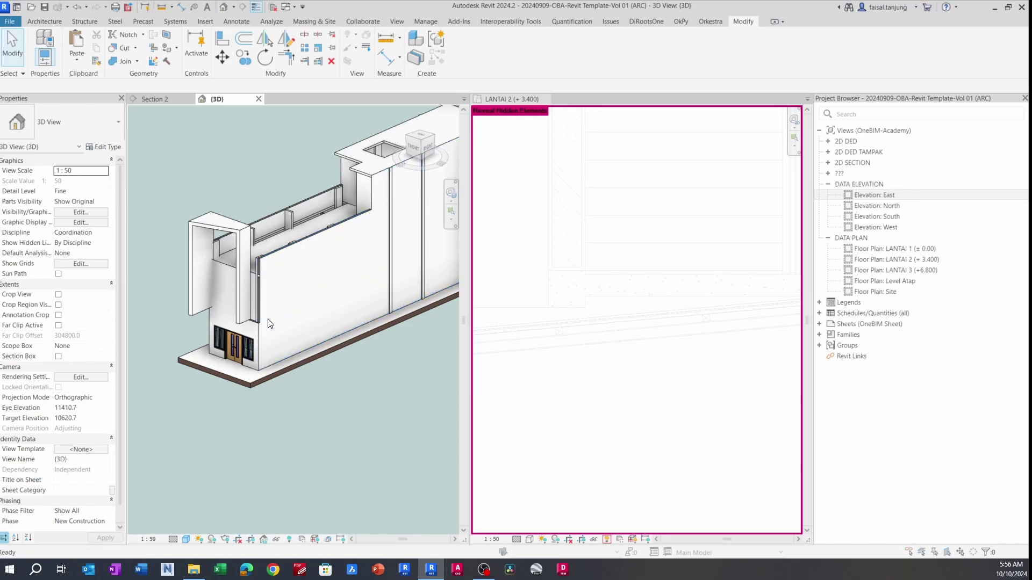
pyautogui.press('v')
pyautogui.press('g')
pyautogui.click(360, 281)
pyautogui.press('w')
pyautogui.scroll(-1, 350, 293)
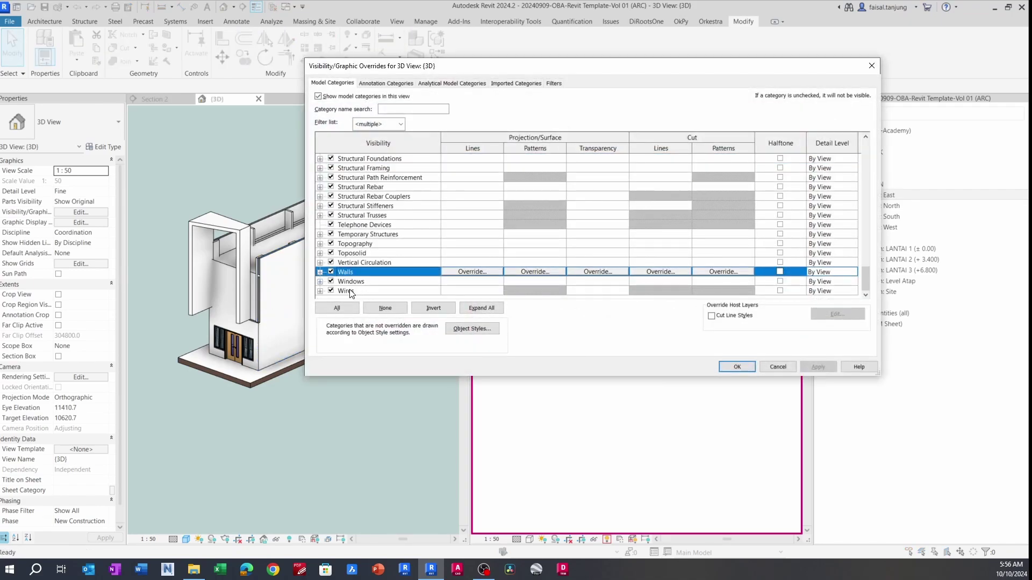
pyautogui.press('Escape')
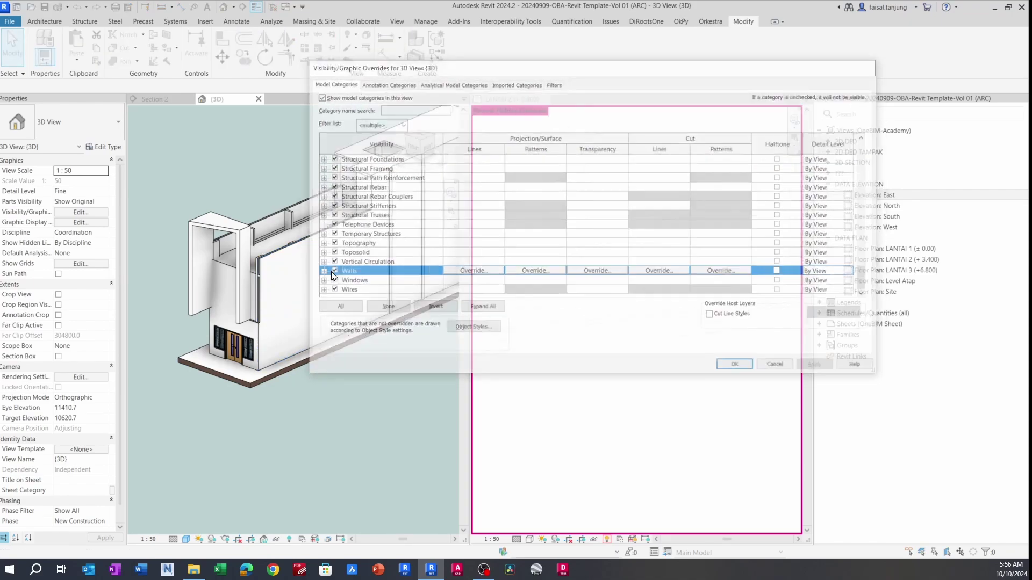
# - Hide the Walls category in the 3D view to examine the slabs and columns, and undo that visibility change
pyautogui.press('v')
pyautogui.press('g')
pyautogui.scroll(-2, 332, 275)
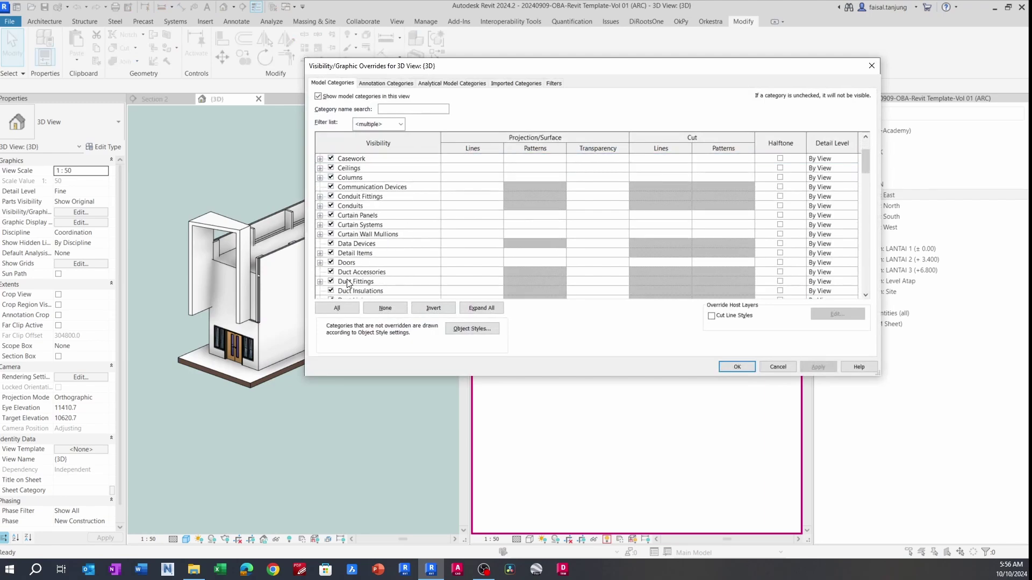
pyautogui.click(354, 274)
pyautogui.press('w')
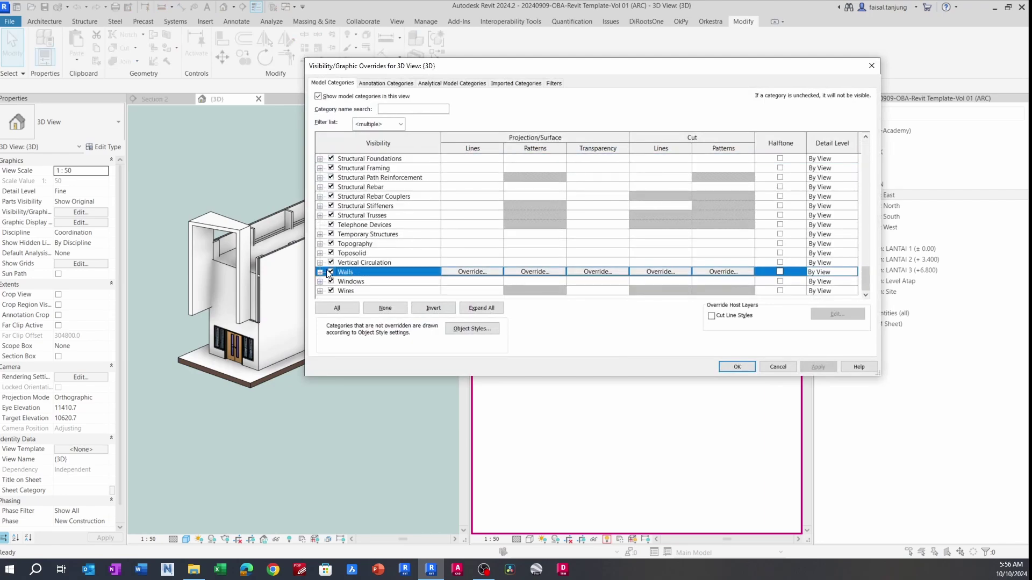
pyautogui.click(737, 366)
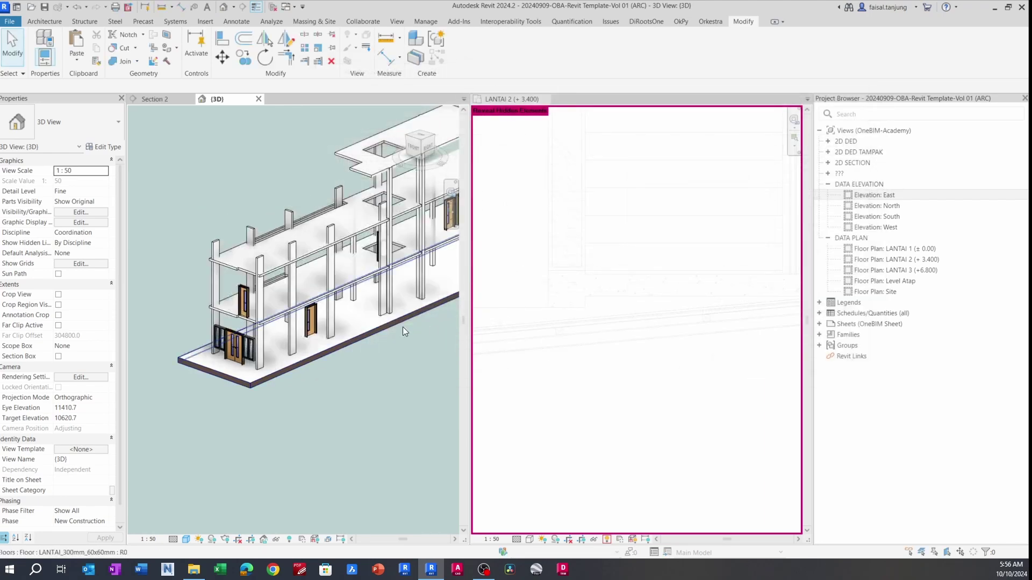
pyautogui.scroll(-2, 365, 323)
pyautogui.scroll(2, 305, 321)
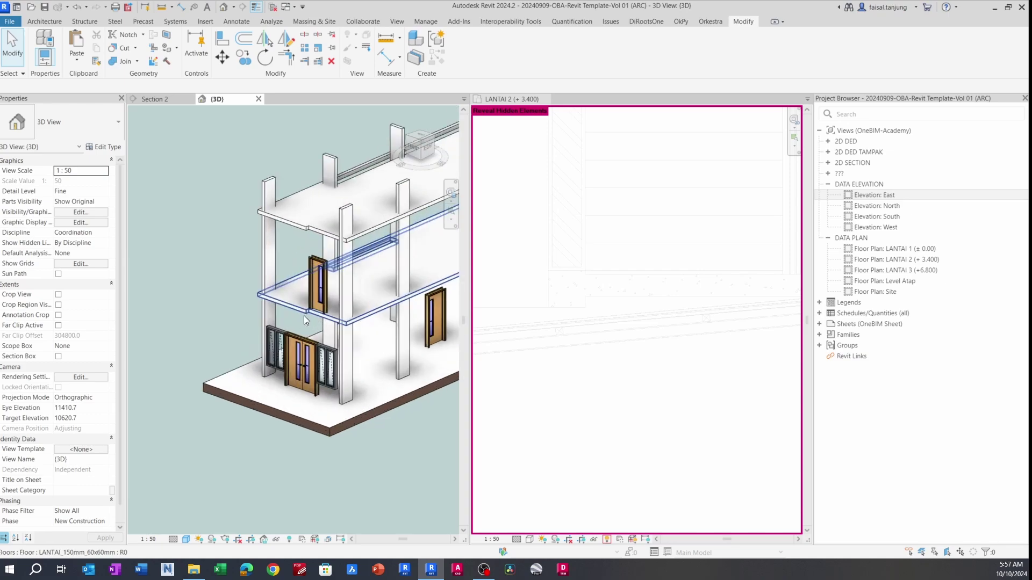
pyautogui.scroll(-2, 302, 316)
pyautogui.hotkey('ctrl', 'z')
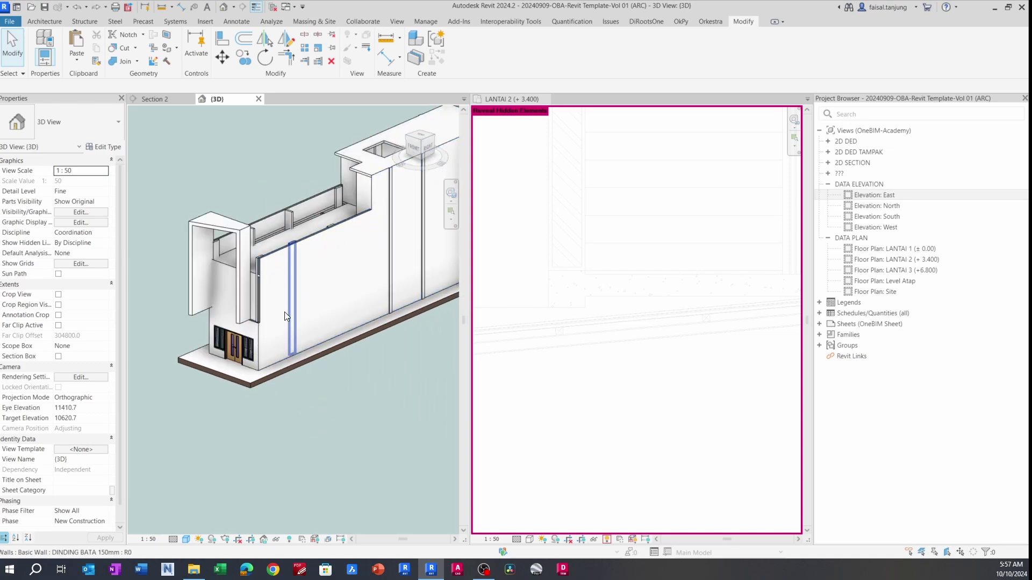
# - Temporarily hide the ground-floor front wall and the two upper front walls behind the facade frame in the 3D view
pyautogui.click(245, 301)
pyautogui.keyDown('shift'); pyautogui.moveTo(245, 301); pyautogui.dragTo(299, 351, button='middle'); pyautogui.keyUp('shift')
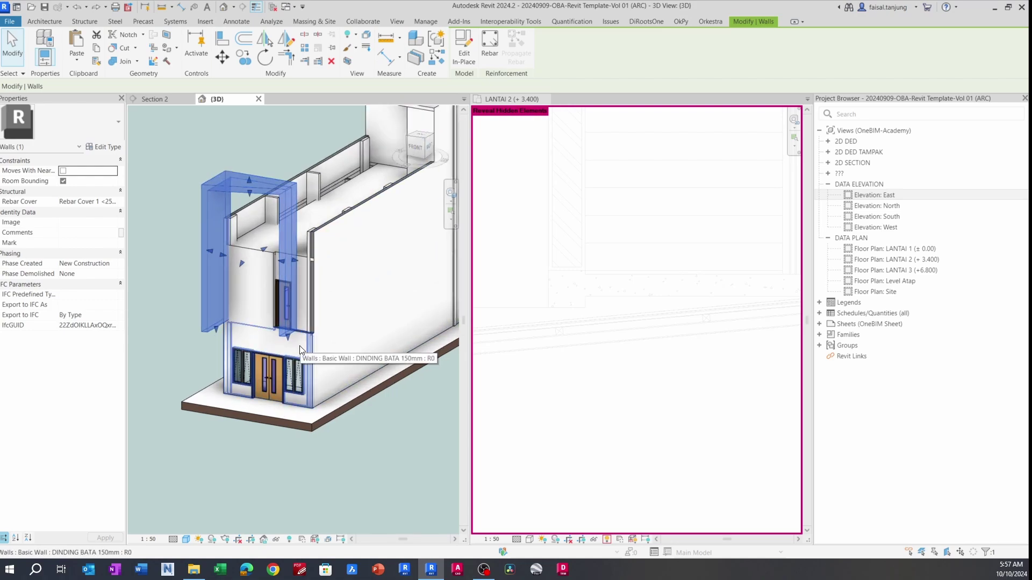
pyautogui.click(299, 348)
pyautogui.keyDown('ctrl'); pyautogui.click(254, 279); pyautogui.keyUp('ctrl')
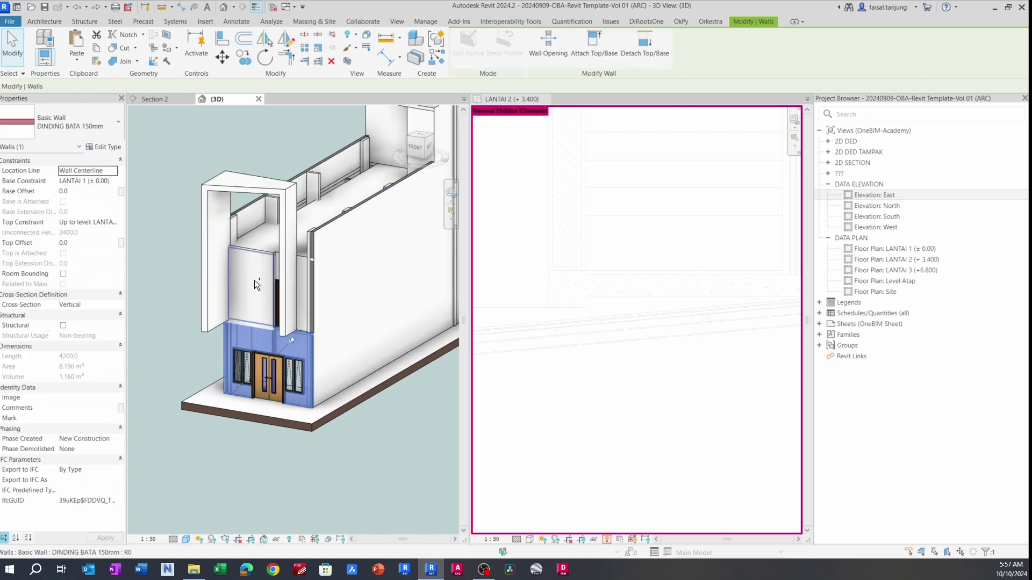
pyautogui.scroll(2, 301, 265)
pyautogui.keyDown('ctrl'); pyautogui.click(306, 263); pyautogui.keyUp('ctrl')
pyautogui.scroll(2, 293, 266)
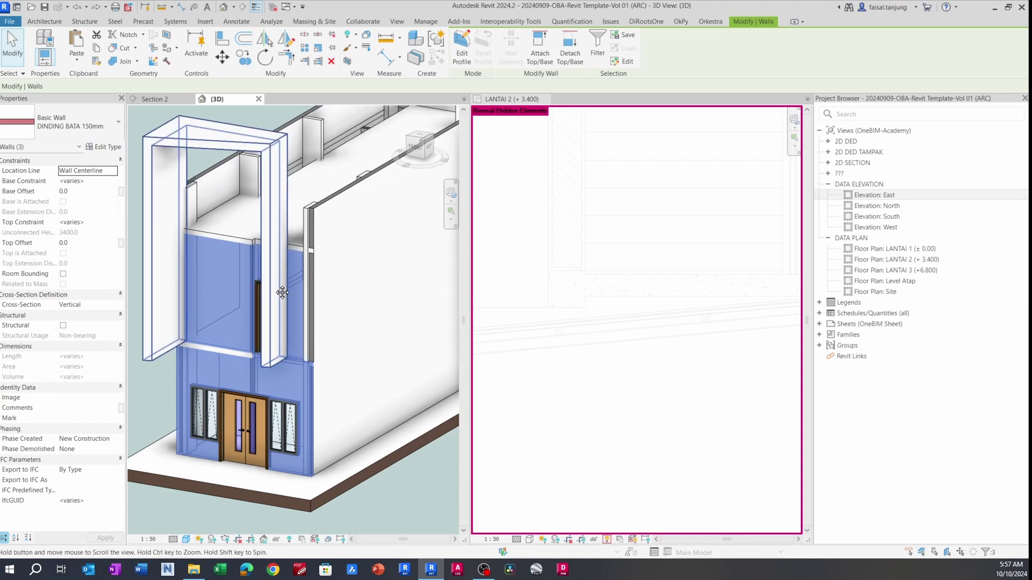
pyautogui.rightClick(291, 266)
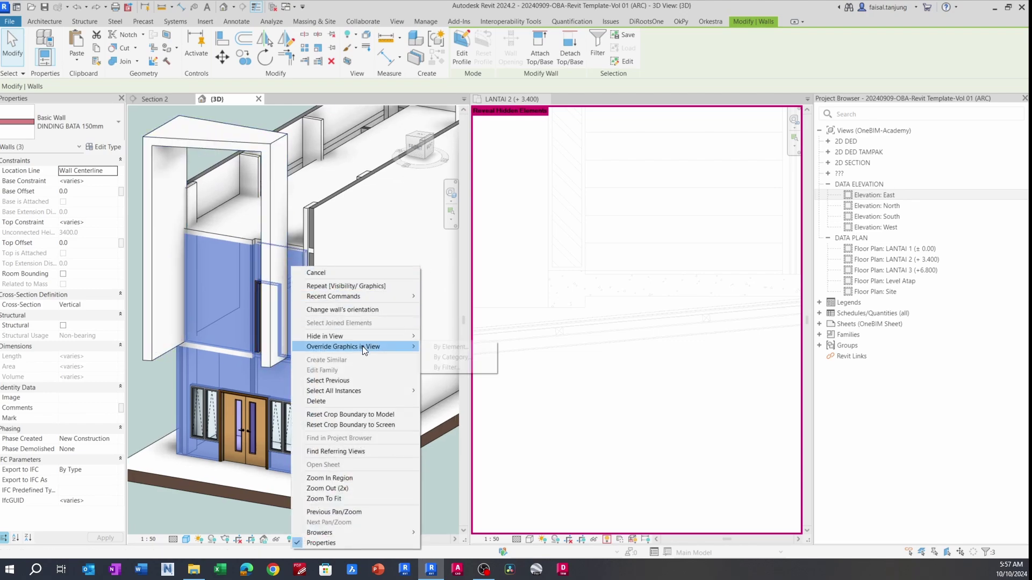
pyautogui.moveTo(367, 337)
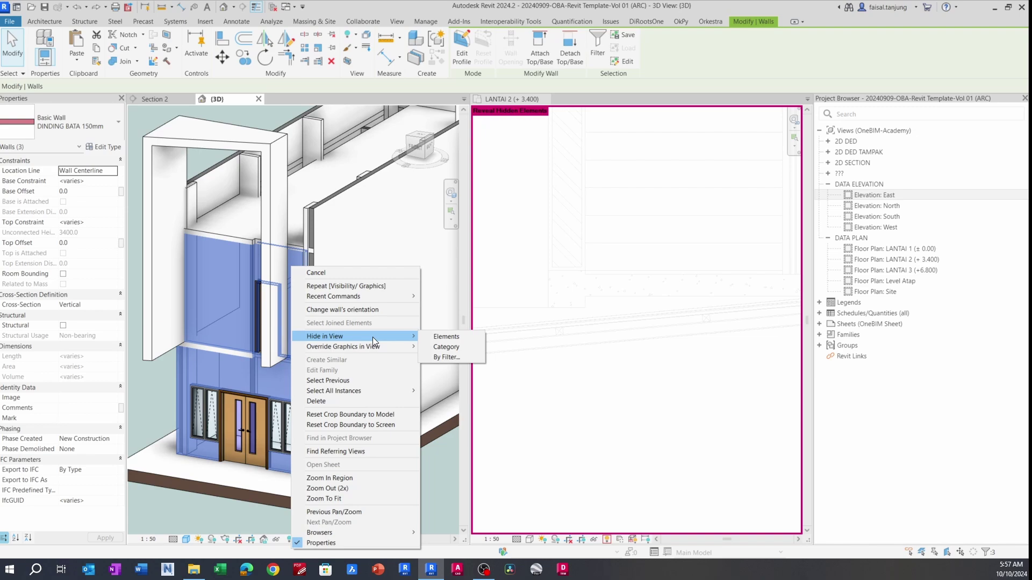
pyautogui.click(270, 496)
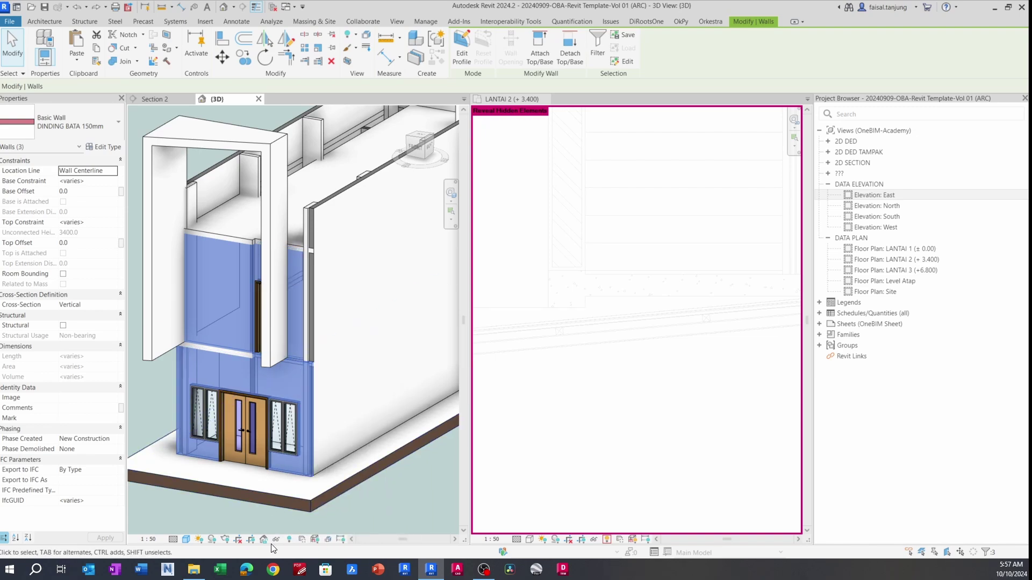
pyautogui.moveTo(264, 465); pyautogui.dragTo(260, 457, button='middle')
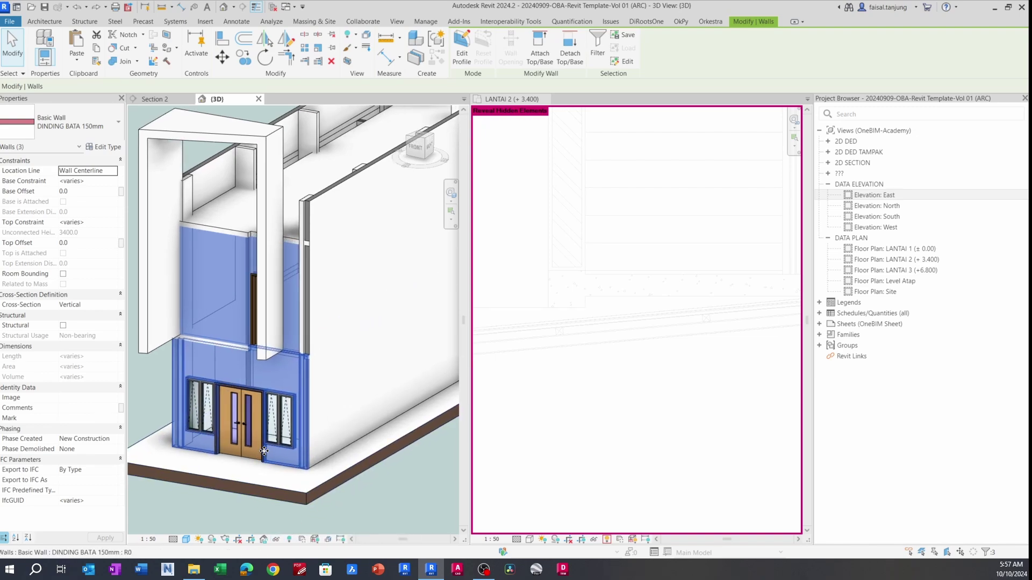
pyautogui.press('h')
pyautogui.press('h')
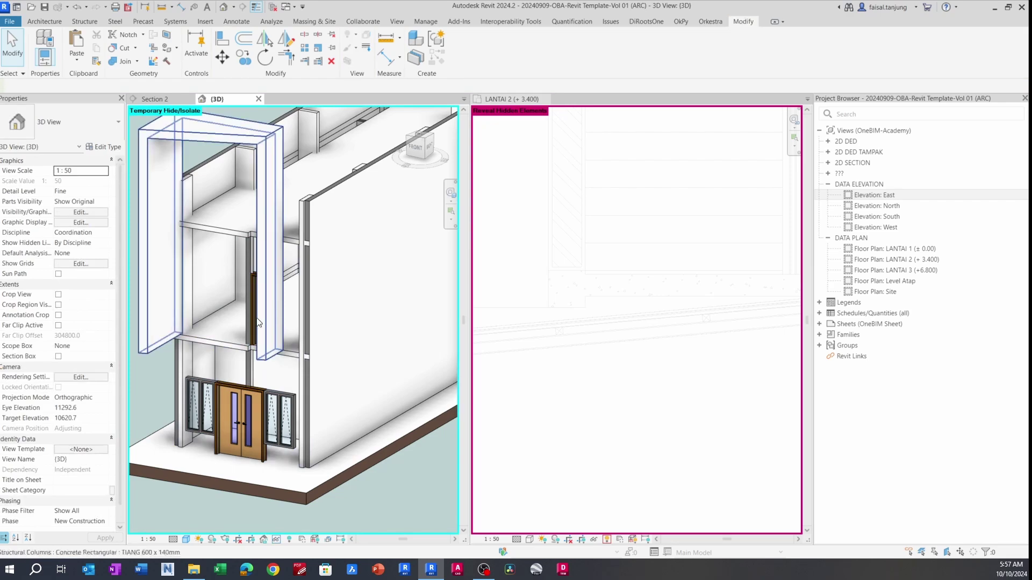
# - Temporarily isolate the LANTAI 2 floor slab together with the facade frame in the 3D view
pyautogui.moveTo(247, 322); pyautogui.dragTo(273, 337, button='middle')
pyautogui.scroll(-2, 296, 327)
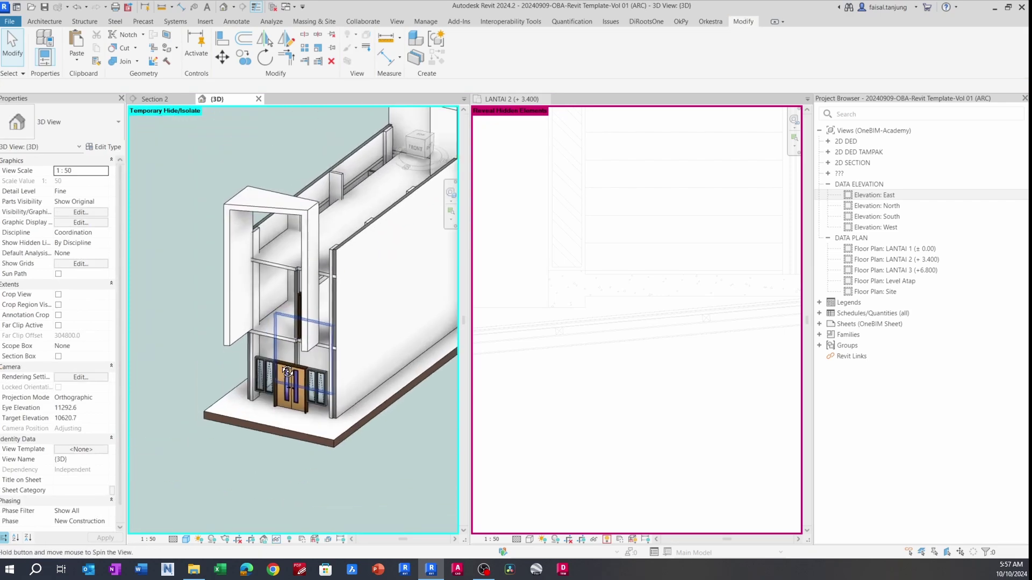
pyautogui.scroll(2, 272, 337)
pyautogui.click(272, 342)
pyautogui.scroll(-2, 272, 342)
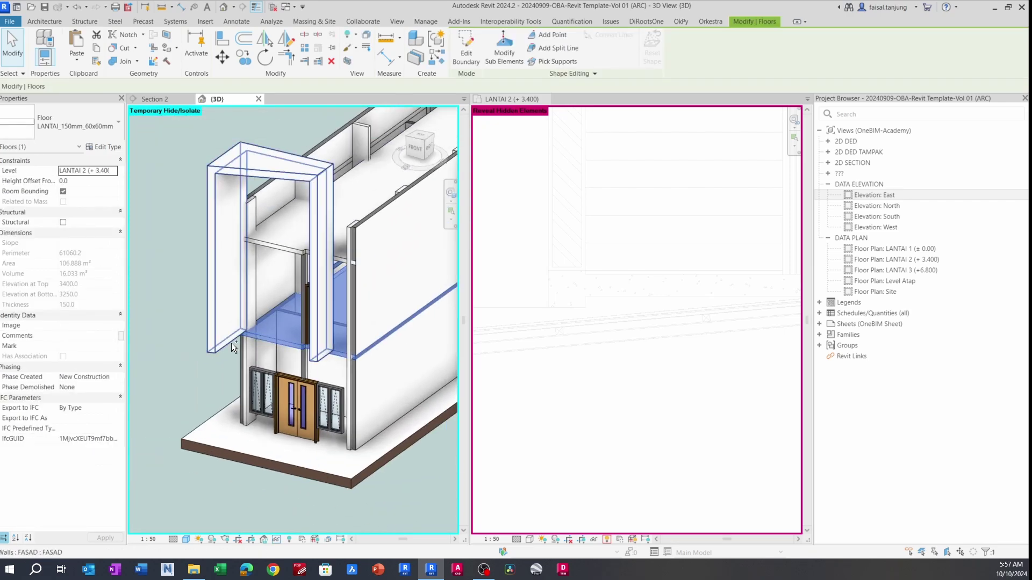
pyautogui.keyDown('ctrl'); pyautogui.click(221, 346); pyautogui.keyUp('ctrl')
pyautogui.moveTo(264, 339)
pyautogui.keyDown('shift'); pyautogui.mouseDown(button='middle')
pyautogui.moveTo(230, 334)
pyautogui.moveTo(262, 347)
pyautogui.mouseUp(button='middle'); pyautogui.keyUp('shift')
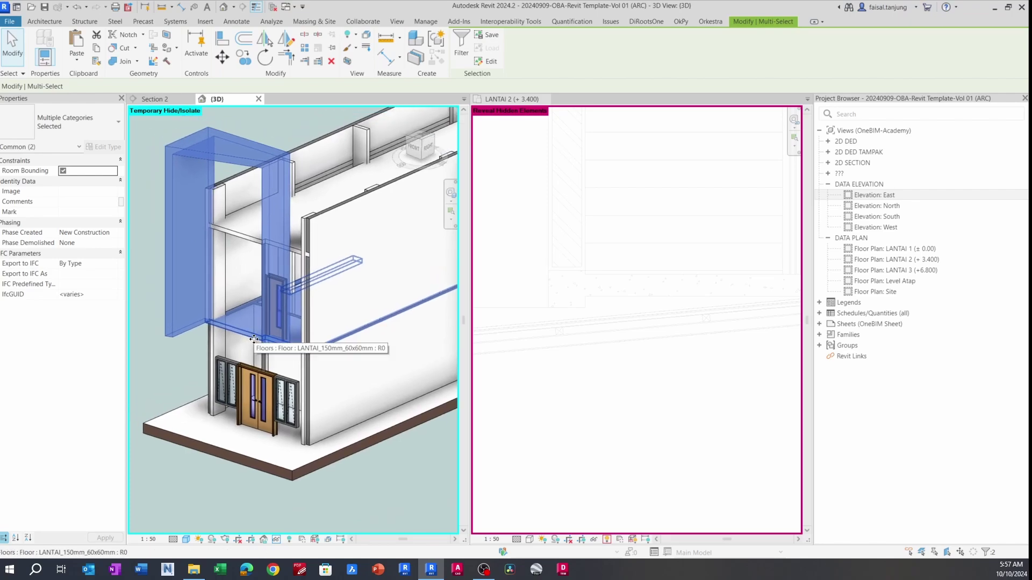
pyautogui.press('h')
pyautogui.press('i')
pyautogui.scroll(-2, 251, 339)
pyautogui.press('Escape')
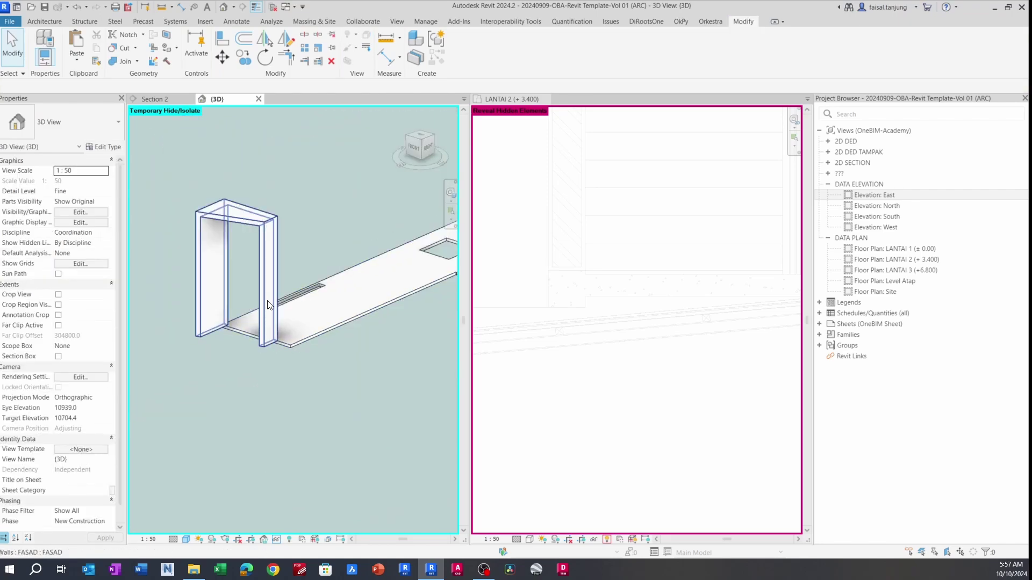
# - Open the isolated facade frame for in-place editing
pyautogui.click(269, 305)
pyautogui.keyDown('shift'); pyautogui.moveTo(288, 281); pyautogui.dragTo(376, 274, button='middle'); pyautogui.keyUp('shift')
pyautogui.scroll(-2, 397, 280)
pyautogui.keyDown('shift'); pyautogui.moveTo(376, 274); pyautogui.dragTo(373, 278, button='middle'); pyautogui.keyUp('shift')
pyautogui.keyDown('shift'); pyautogui.moveTo(354, 289); pyautogui.dragTo(411, 382, button='middle'); pyautogui.keyUp('shift')
pyautogui.click(376, 271)
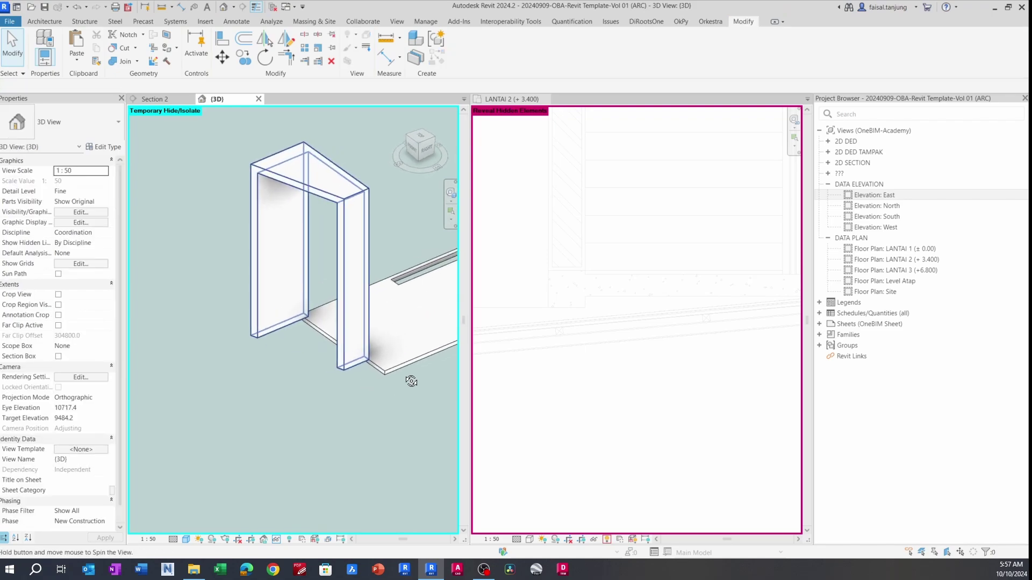
pyautogui.click(337, 326)
pyautogui.keyDown('shift'); pyautogui.moveTo(337, 325); pyautogui.dragTo(363, 233, button='middle'); pyautogui.keyUp('shift')
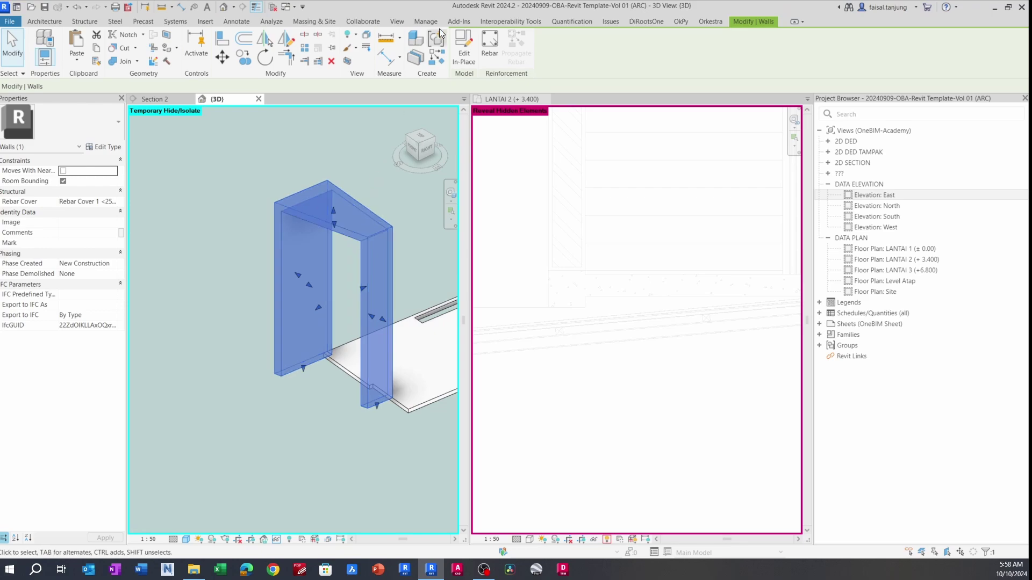
pyautogui.click(464, 51)
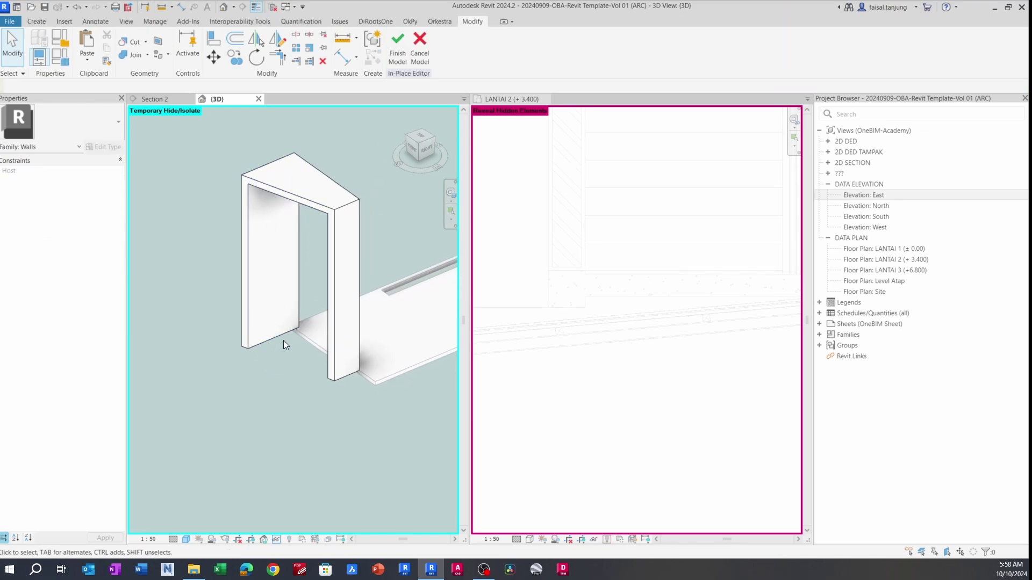
# - Start a new solid extrusion and show its work plane, setting the plane on the top face of the LANTAI 2 floor slab
pyautogui.scroll(2, 308, 340)
pyautogui.moveTo(299, 367)
pyautogui.mouseDown(button='middle')
pyautogui.moveTo(285, 380)
pyautogui.moveTo(304, 353)
pyautogui.mouseUp(button='middle')
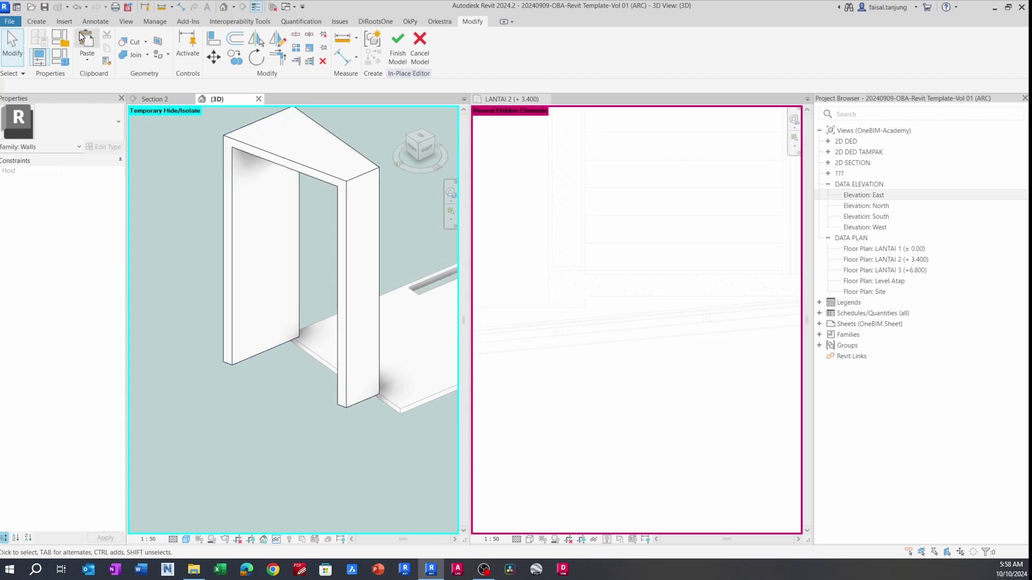
pyautogui.click(36, 23)
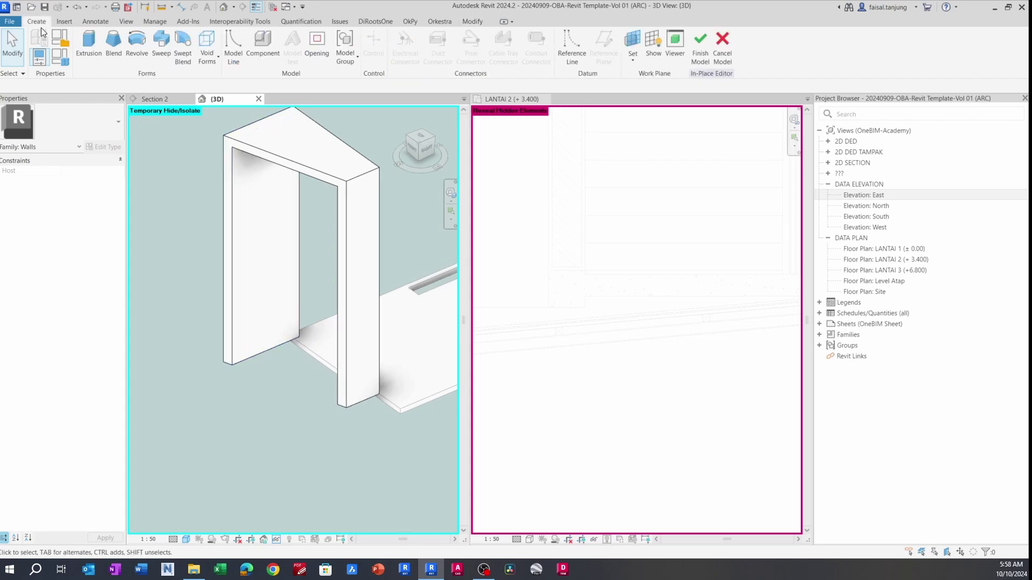
pyautogui.click(89, 49)
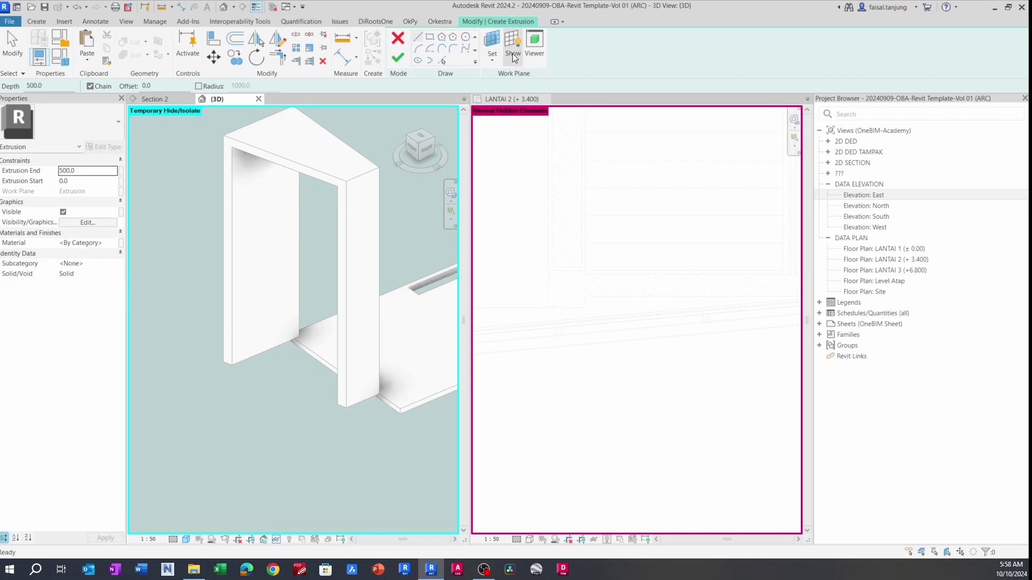
pyautogui.click(512, 53)
pyautogui.scroll(-2, 345, 187)
pyautogui.keyDown('shift'); pyautogui.moveTo(345, 187); pyautogui.dragTo(312, 158, button='middle'); pyautogui.keyUp('shift')
pyautogui.click(491, 60)
pyautogui.click(519, 99)
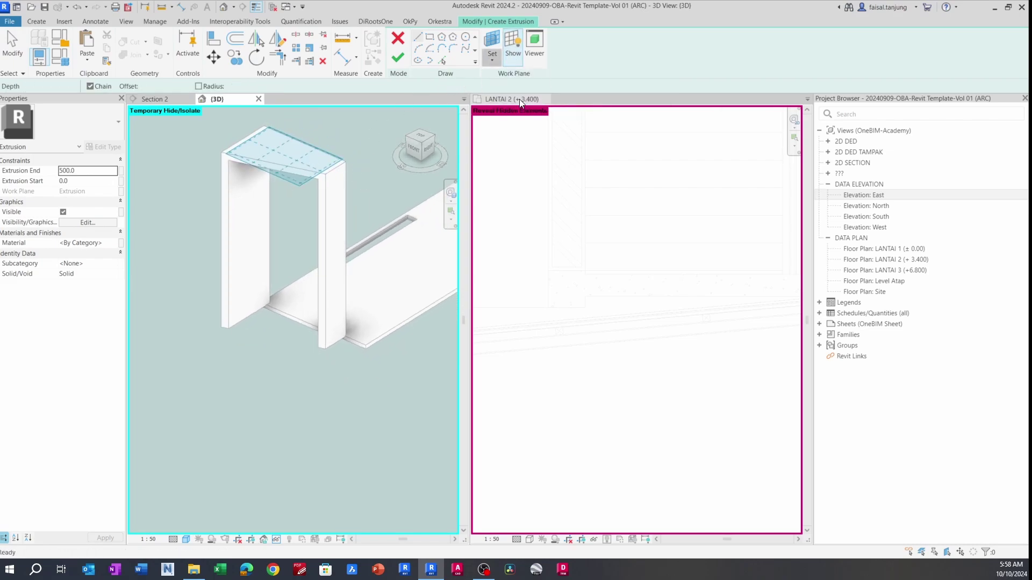
pyautogui.scroll(2, 293, 309)
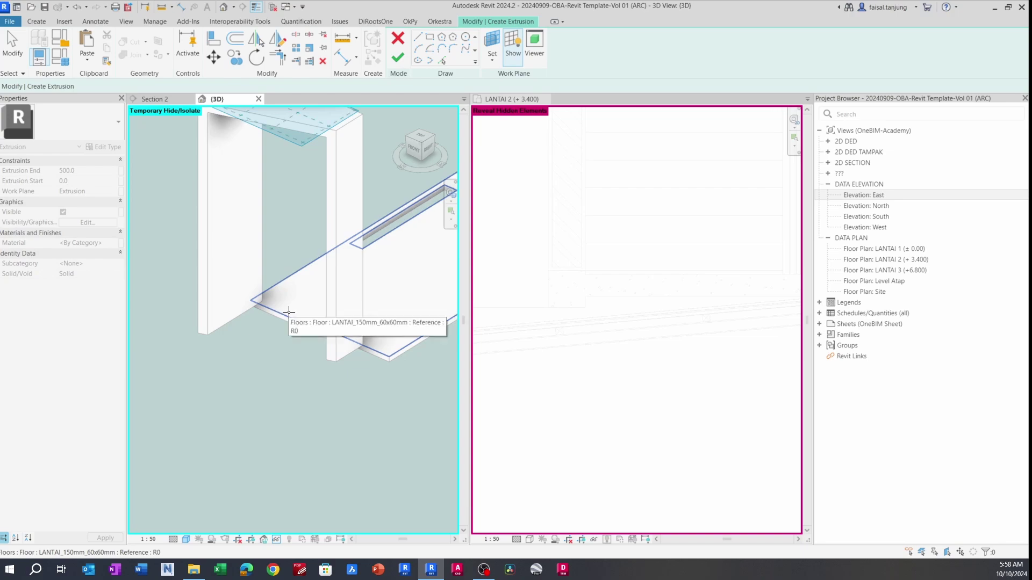
pyautogui.click(289, 312)
pyautogui.moveTo(289, 313)
pyautogui.keyDown('shift'); pyautogui.mouseDown(button='middle')
pyautogui.moveTo(312, 336)
pyautogui.moveTo(324, 299)
pyautogui.moveTo(298, 298)
pyautogui.mouseUp(button='middle'); pyautogui.keyUp('shift')
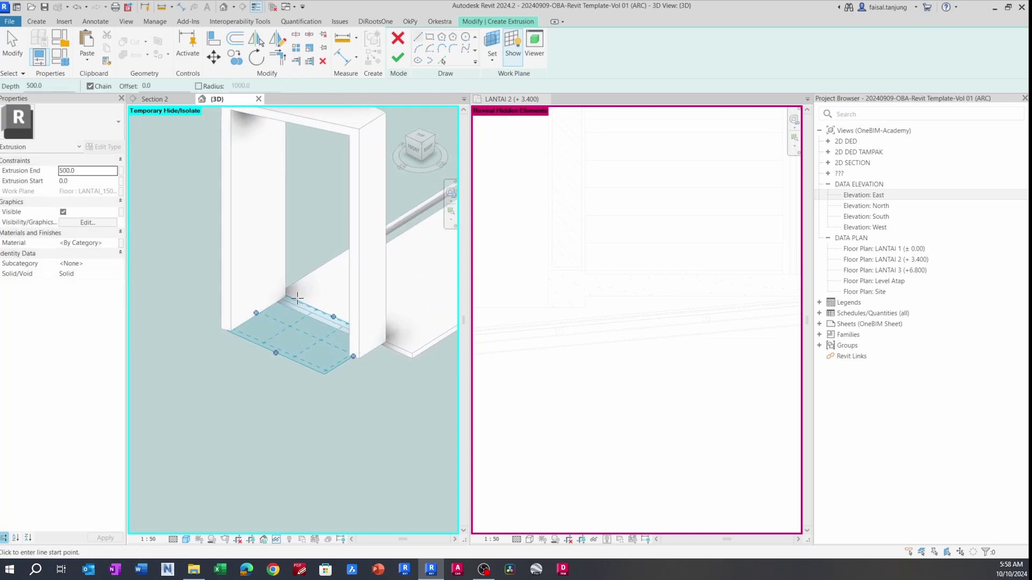
# - Pick the slab's front edge and the outer bottom edges of both frame legs as sketch lines of the extrusion profile
pyautogui.click(440, 62)
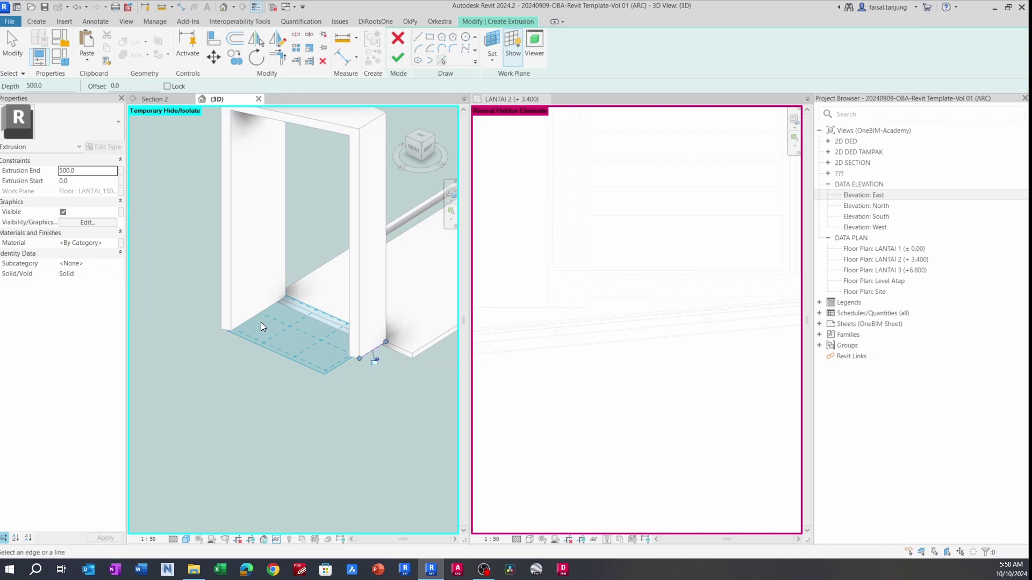
pyautogui.keyDown('shift'); pyautogui.moveTo(227, 317); pyautogui.dragTo(377, 382, button='middle'); pyautogui.keyUp('shift')
pyautogui.scroll(4, 160, 294)
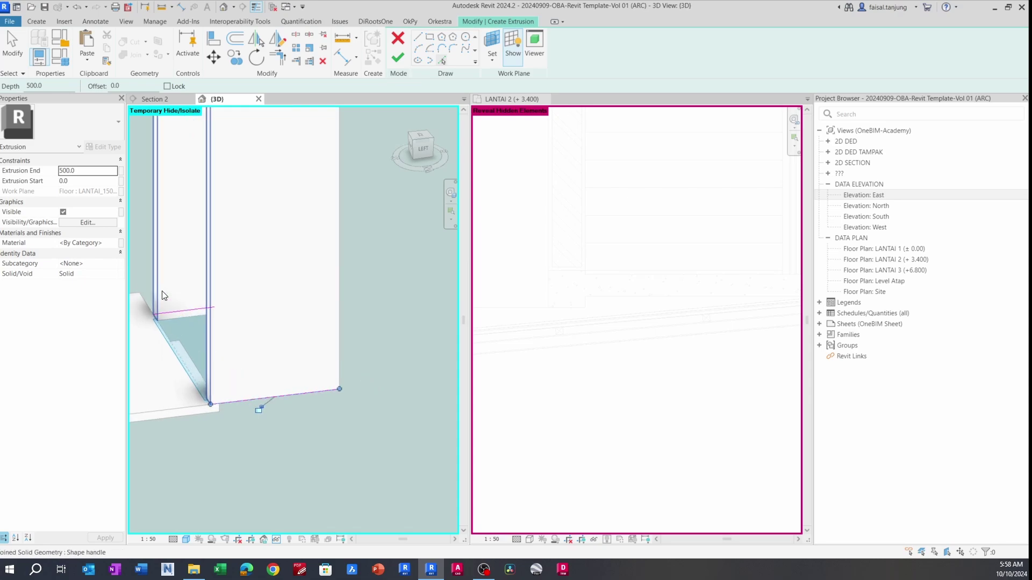
pyautogui.scroll(-6, 157, 289)
pyautogui.keyDown('shift'); pyautogui.moveTo(243, 314); pyautogui.dragTo(167, 328, button='middle'); pyautogui.keyUp('shift')
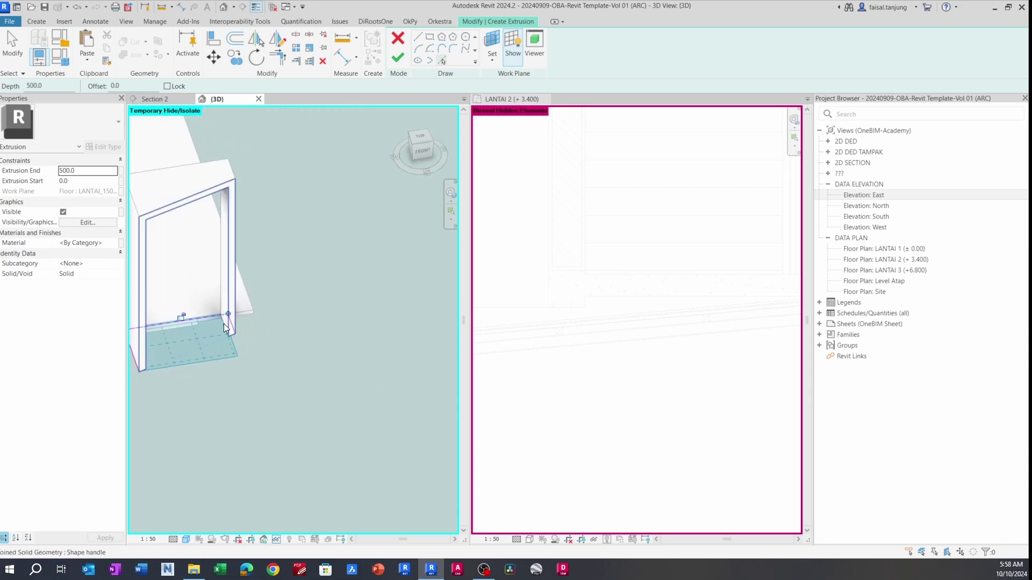
pyautogui.scroll(2, 218, 313)
pyautogui.click(243, 286)
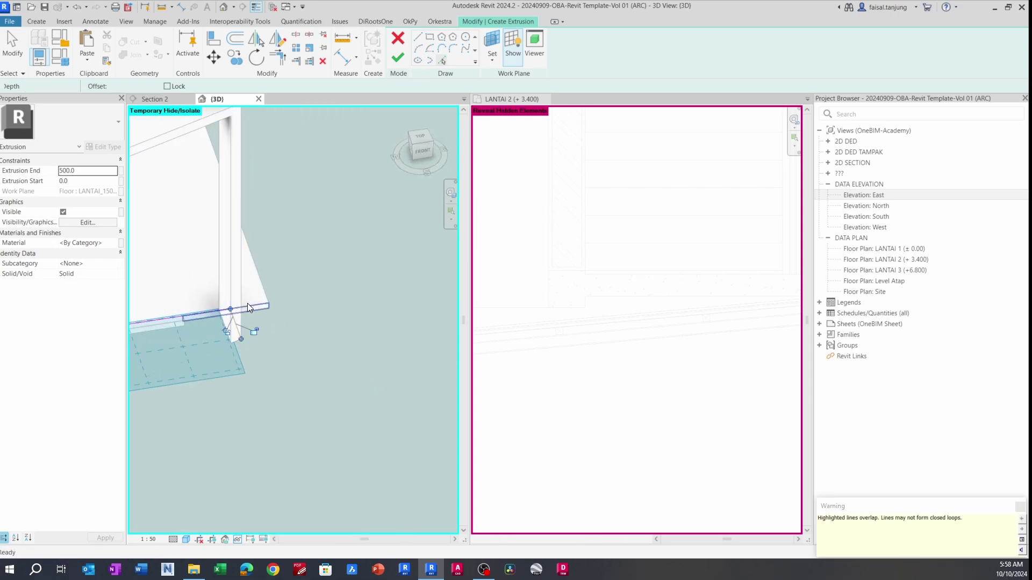
pyautogui.hotkey('ctrl', 'z')
pyautogui.moveTo(243, 341); pyautogui.dragTo(310, 322, button='middle')
pyautogui.scroll(2, 292, 313)
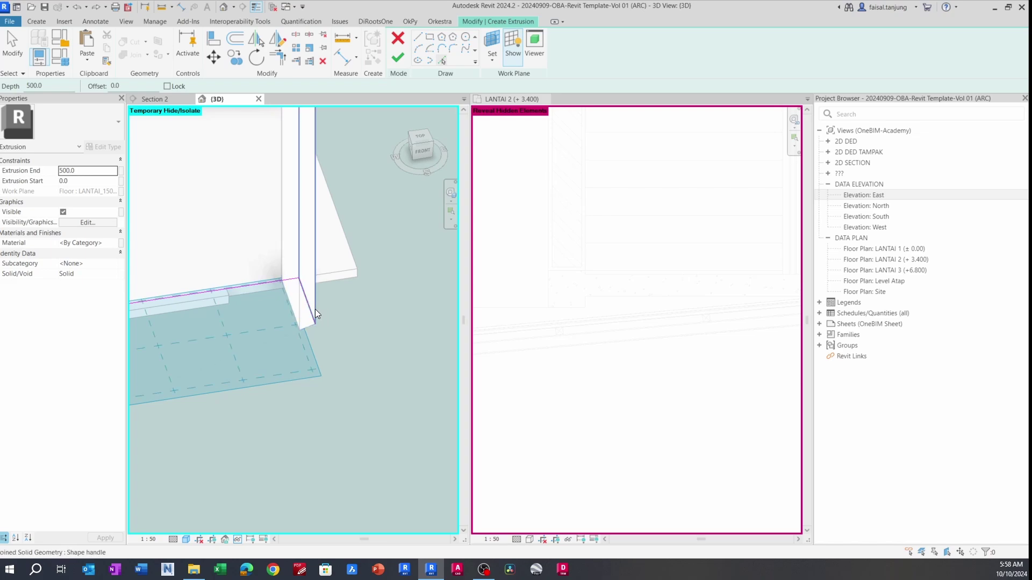
pyautogui.scroll(2, 313, 311)
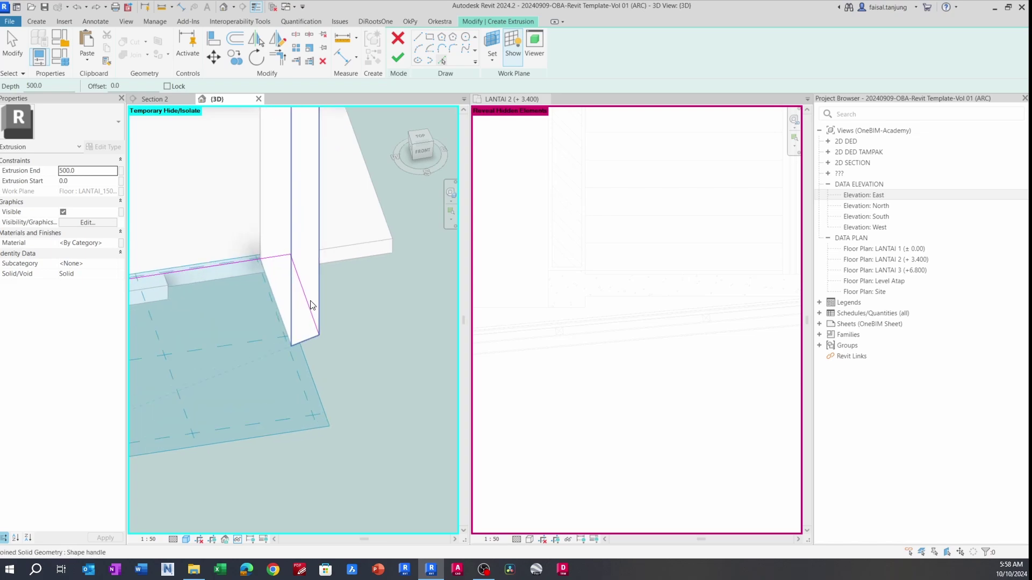
pyautogui.moveTo(310, 306)
pyautogui.keyDown('shift'); pyautogui.mouseDown(button='middle')
pyautogui.moveTo(299, 322)
pyautogui.moveTo(244, 324)
pyautogui.moveTo(326, 305)
pyautogui.mouseUp(button='middle'); pyautogui.keyUp('shift')
pyautogui.scroll(-2, 327, 305)
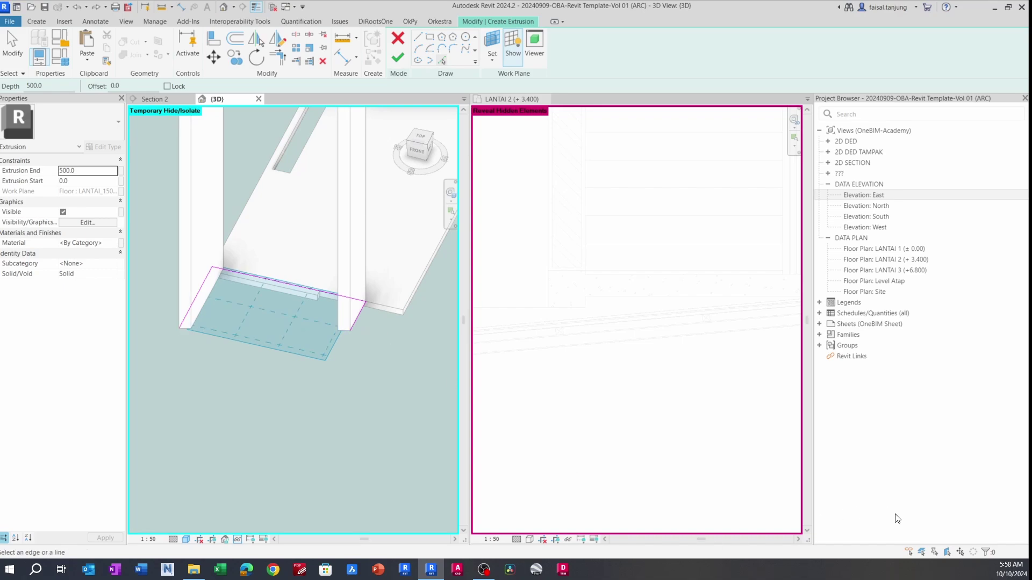
pyautogui.moveTo(301, 295); pyautogui.dragTo(323, 313, button='middle')
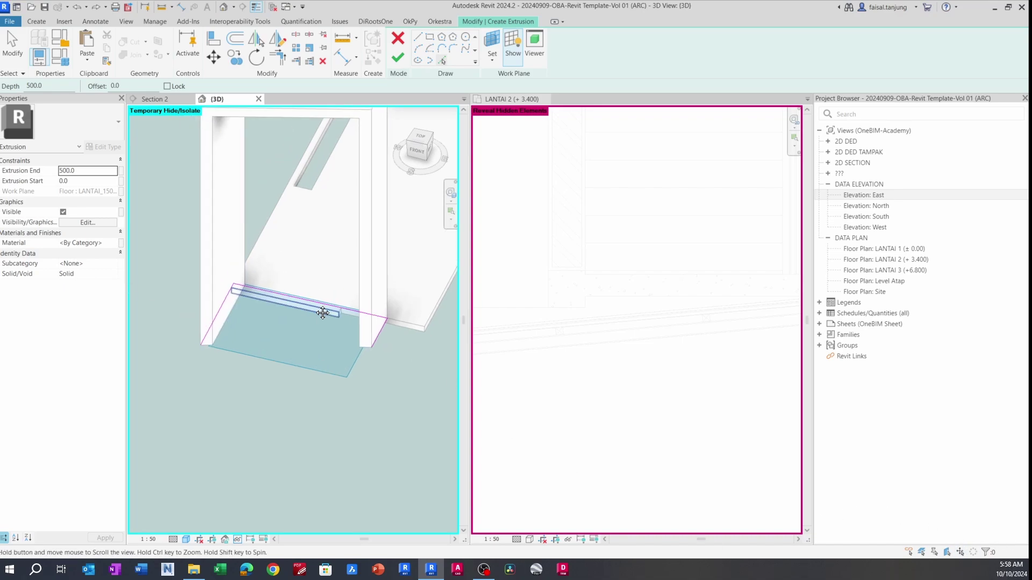
pyautogui.scroll(-1, 330, 309)
pyautogui.scroll(2, 330, 308)
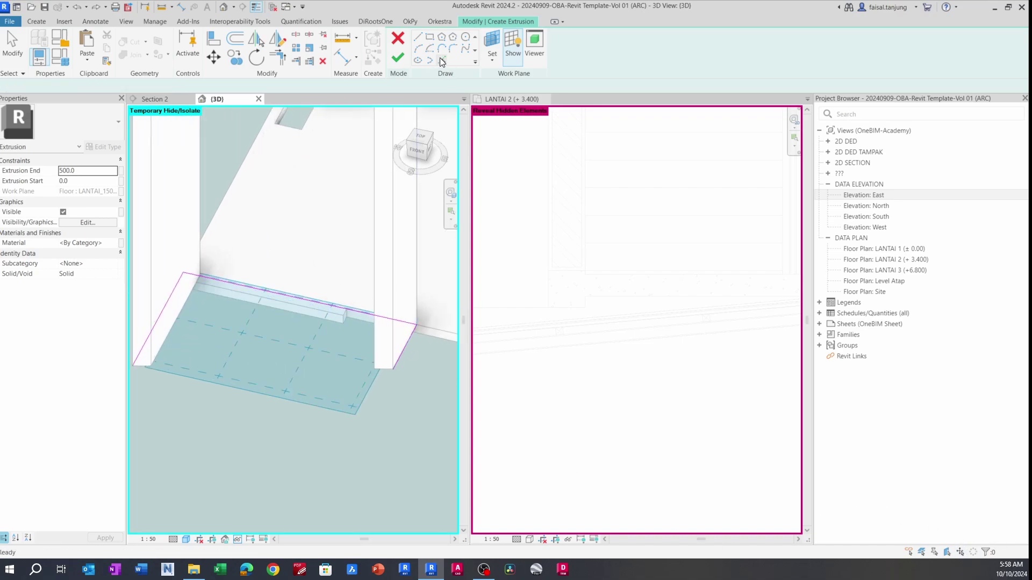
# - Close the extrusion profile along the front between the two frame legs and finish the sketch
pyautogui.click(440, 60)
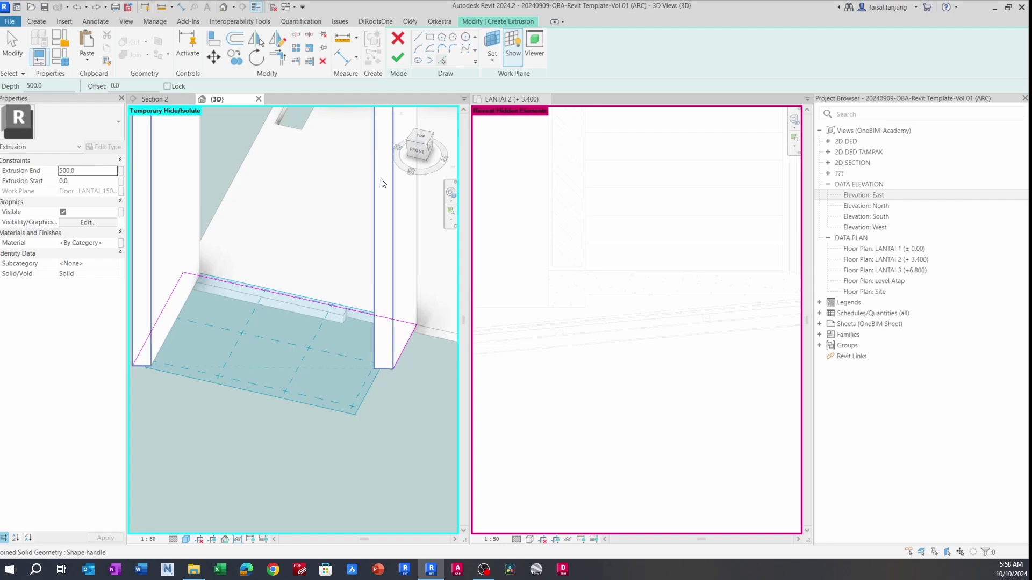
pyautogui.click(380, 181)
pyautogui.moveTo(258, 331)
pyautogui.mouseDown(button='middle')
pyautogui.moveTo(276, 317)
pyautogui.moveTo(255, 317)
pyautogui.moveTo(228, 279)
pyautogui.moveTo(340, 296)
pyautogui.mouseUp(button='middle')
pyautogui.press('Escape')
pyautogui.scroll(-1, 268, 307)
pyautogui.click(398, 58)
# - Set the end of the new bottom extrusion to -50 and check its thickness against the frame legs
pyautogui.click(88, 171)
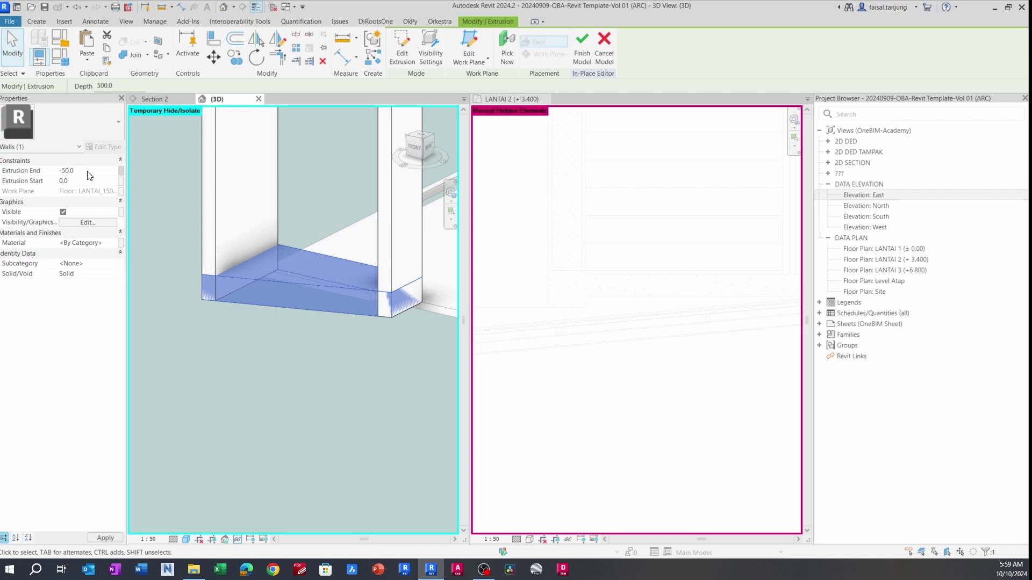
pyautogui.keyDown('shift'); pyautogui.moveTo(349, 328); pyautogui.dragTo(389, 325, button='middle'); pyautogui.keyUp('shift')
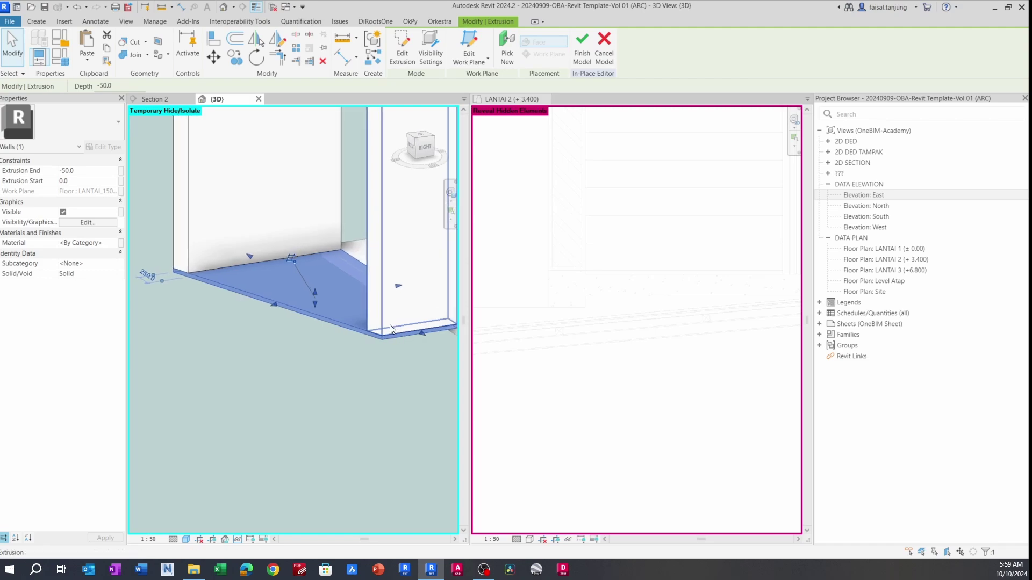
pyautogui.keyDown('shift'); pyautogui.moveTo(273, 311); pyautogui.dragTo(317, 317, button='middle'); pyautogui.keyUp('shift')
# - Set the bottom extrusion's end to -250 and its start to -50
pyautogui.click(92, 171)
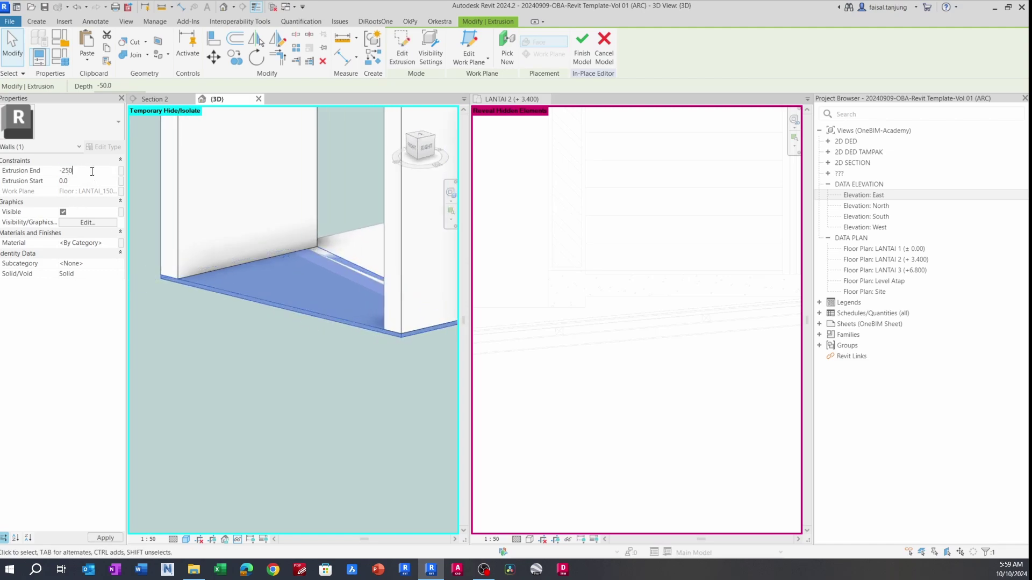
pyautogui.click(86, 181)
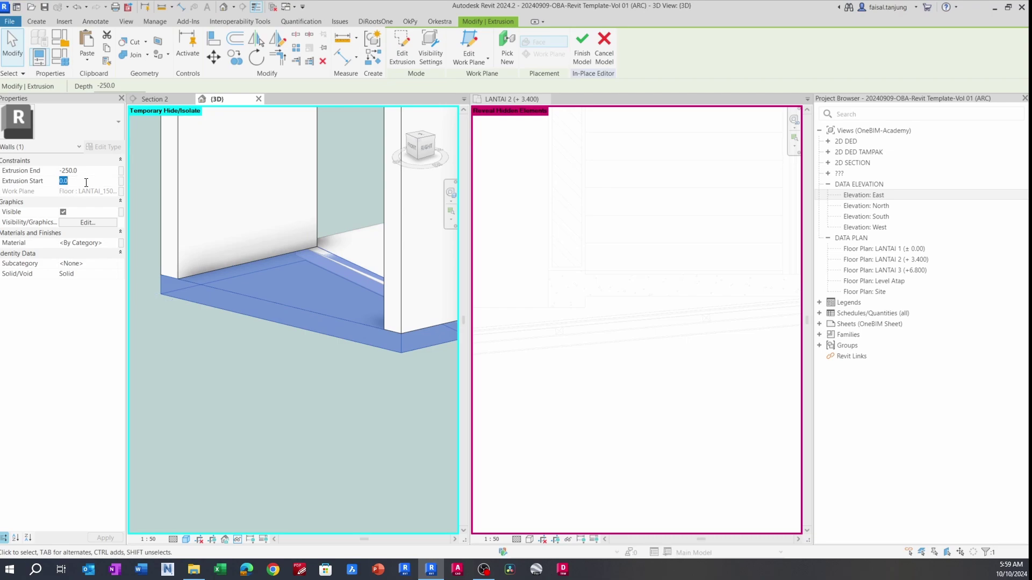
pyautogui.press('Escape')
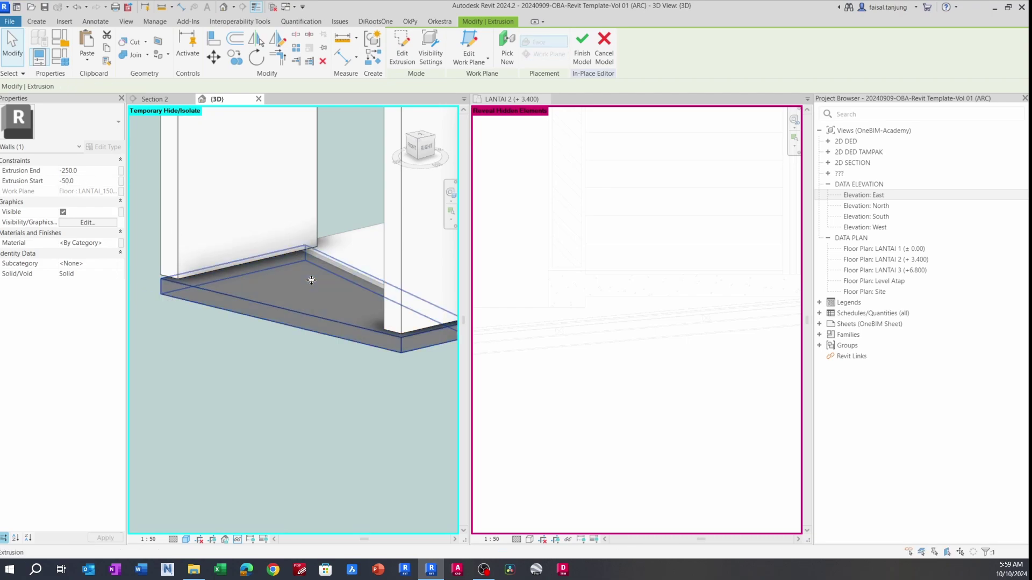
pyautogui.keyDown('shift'); pyautogui.moveTo(324, 376); pyautogui.dragTo(341, 352, button='middle'); pyautogui.keyUp('shift')
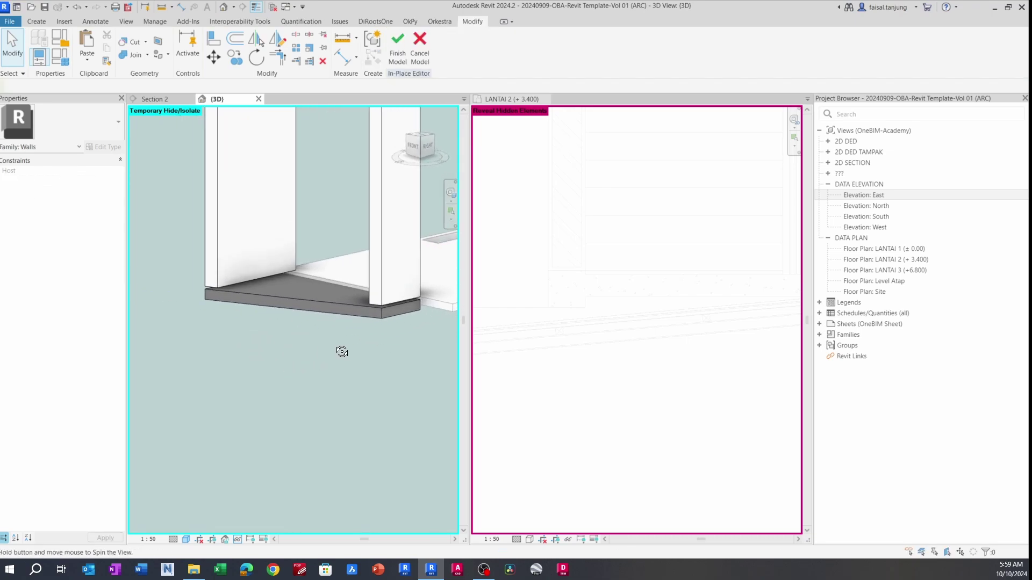
# - Align the bottom faces of both frame legs to the top face of the bottom extrusion
pyautogui.scroll(2, 398, 306)
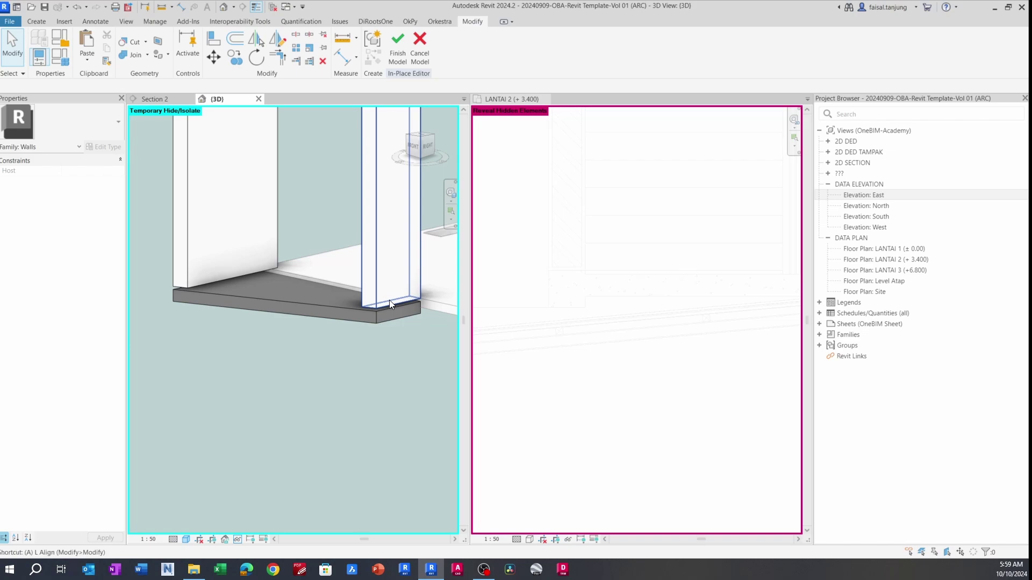
pyautogui.press('a')
pyautogui.press('l')
pyautogui.scroll(2, 380, 318)
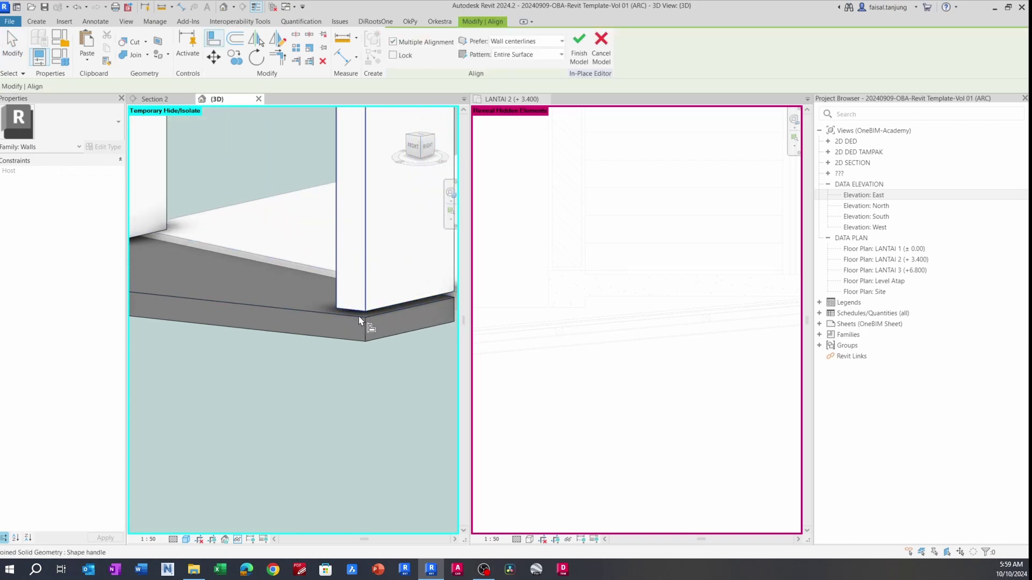
pyautogui.click(359, 317)
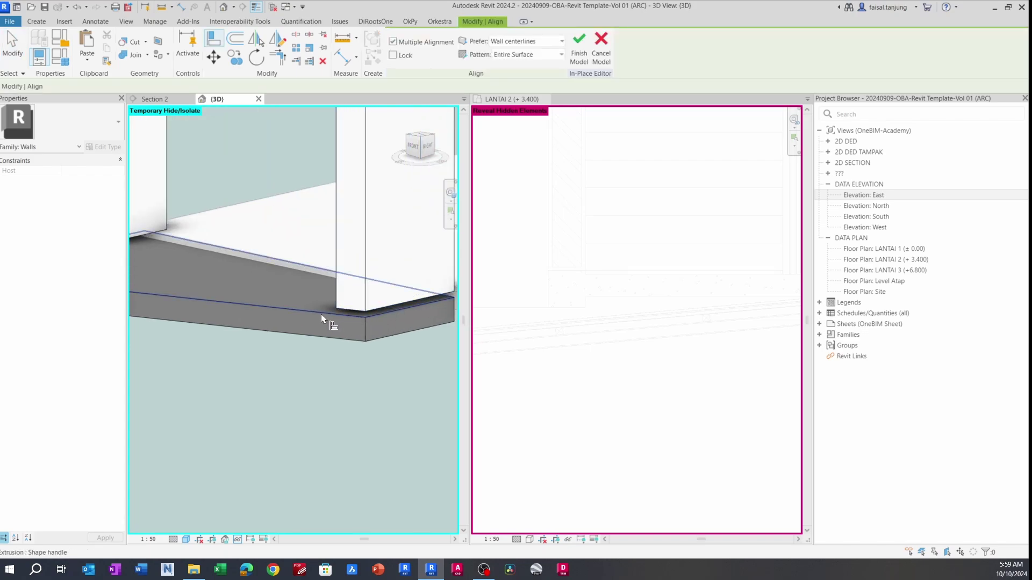
pyautogui.click(386, 310)
pyautogui.scroll(-3, 385, 310)
pyautogui.moveTo(336, 331); pyautogui.dragTo(415, 346, button='middle')
pyautogui.scroll(3, 282, 308)
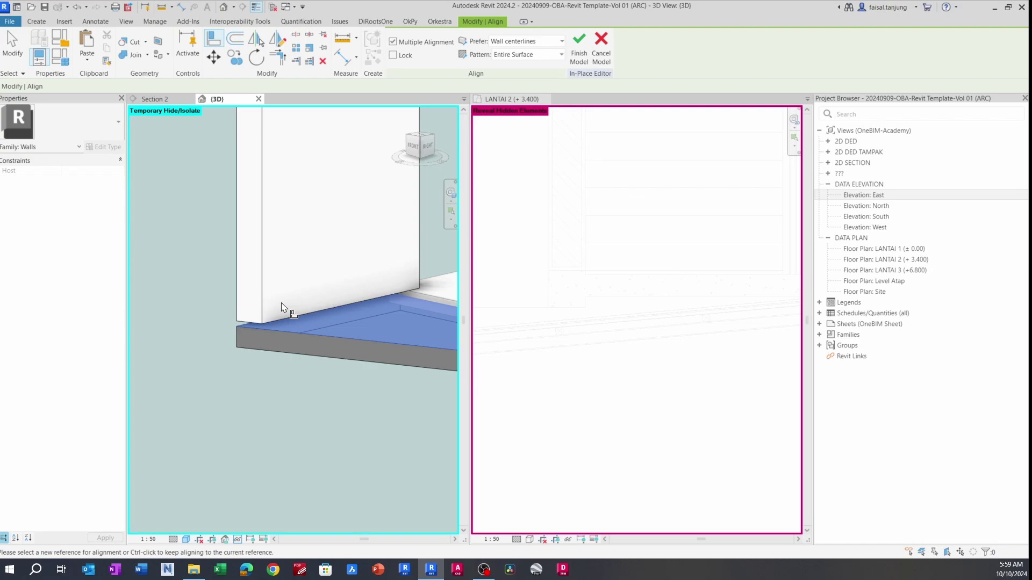
pyautogui.click(283, 320)
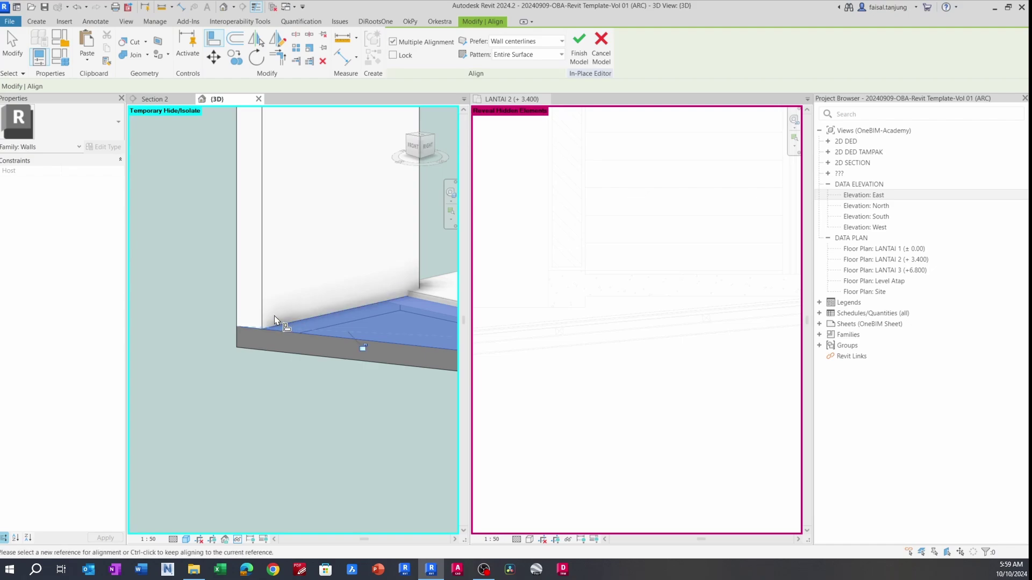
pyautogui.press('Escape')
pyautogui.press('Escape')
# - Select the frame leg and copy its material name, Plaster
pyautogui.scroll(-5, 244, 311)
pyautogui.moveTo(277, 309); pyautogui.dragTo(271, 364, button='middle')
pyautogui.scroll(3, 286, 329)
pyautogui.click(277, 358)
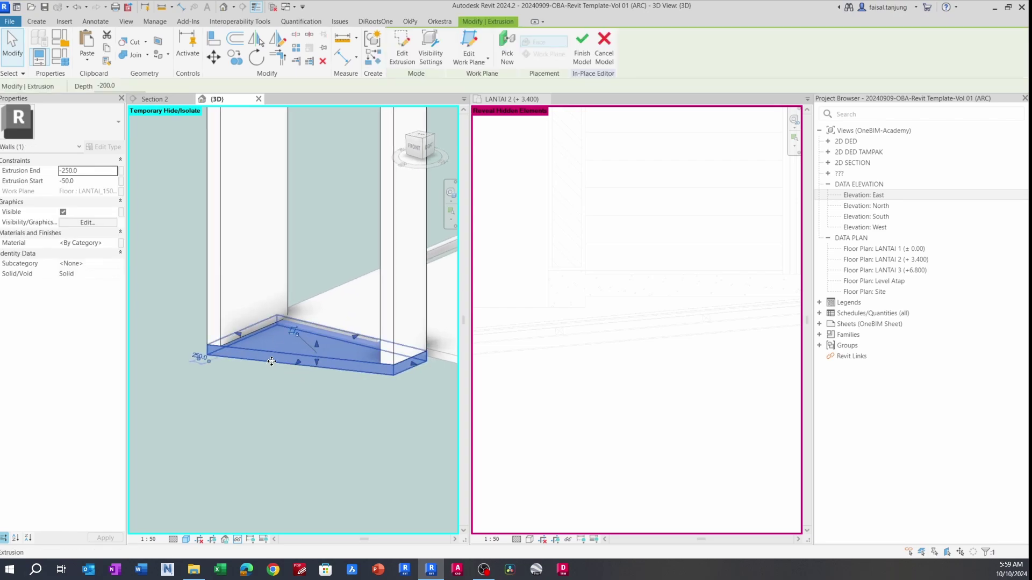
pyautogui.scroll(2, 225, 341)
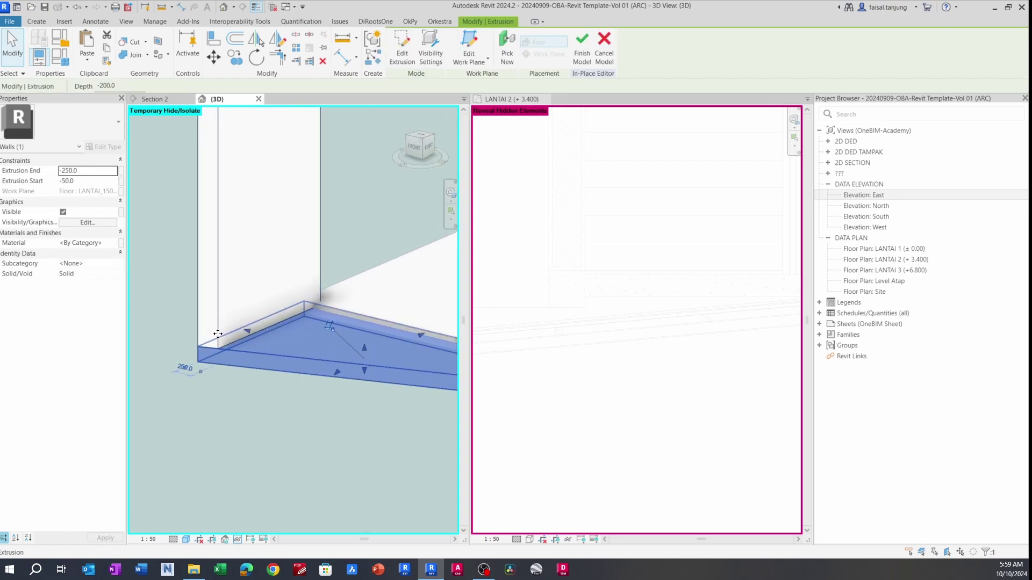
pyautogui.press('Escape')
pyautogui.click(219, 312)
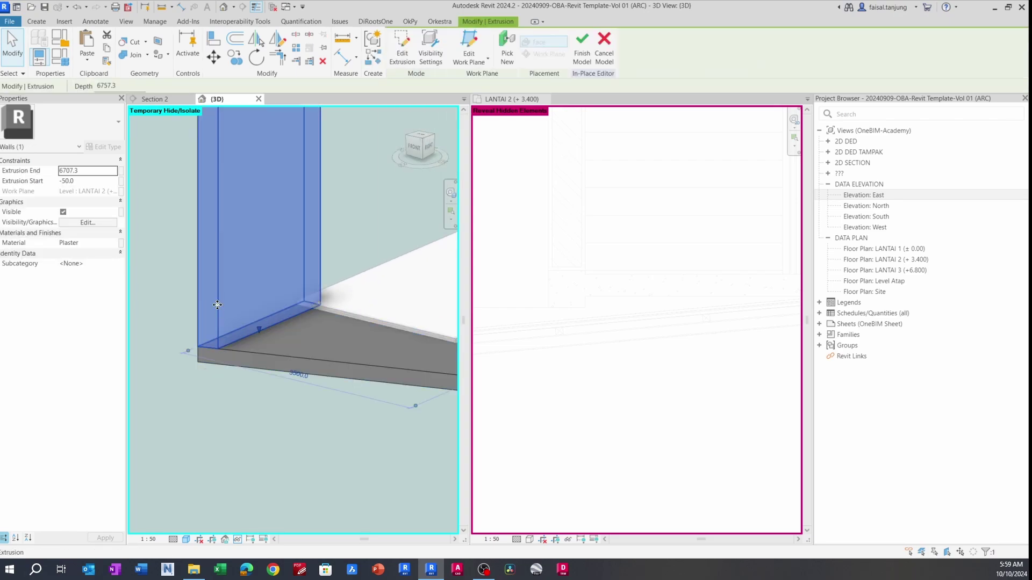
pyautogui.click(91, 244)
pyautogui.hotkey('ctrl', 'c')
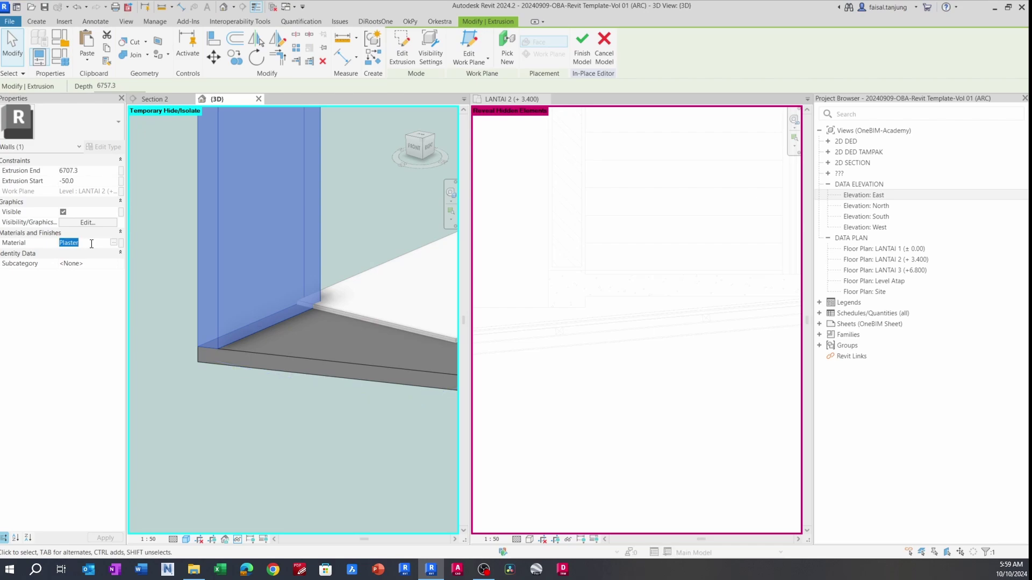
# - Set the bottom extrusion's material to Plaster using the copied name
pyautogui.click(166, 306)
pyautogui.click(232, 345)
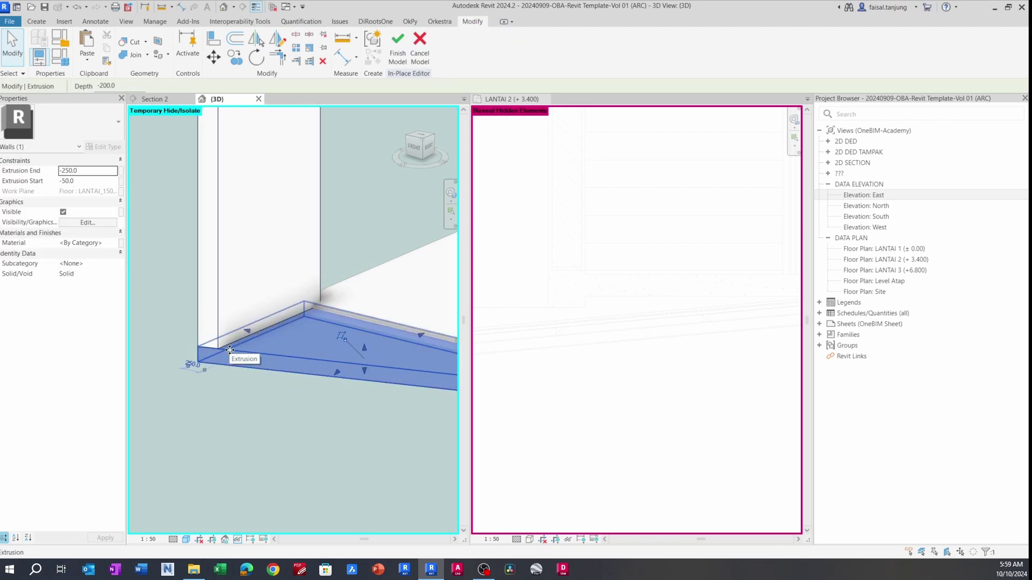
pyautogui.moveTo(299, 325); pyautogui.dragTo(260, 309, button='middle')
pyautogui.click(103, 244)
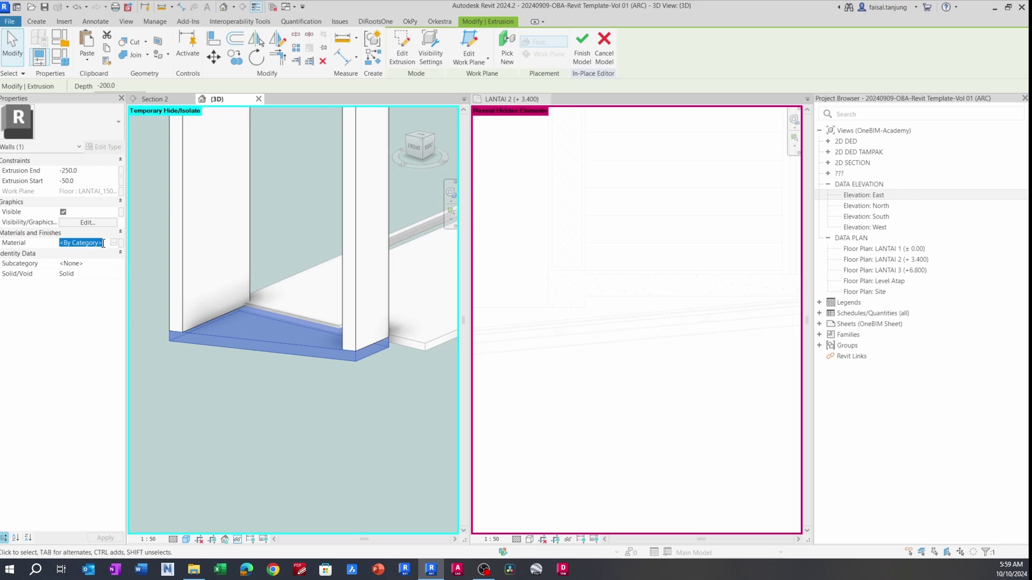
pyautogui.hotkey('ctrl', 'v')
pyautogui.moveTo(224, 256); pyautogui.dragTo(234, 265, button='middle')
pyautogui.click(276, 279)
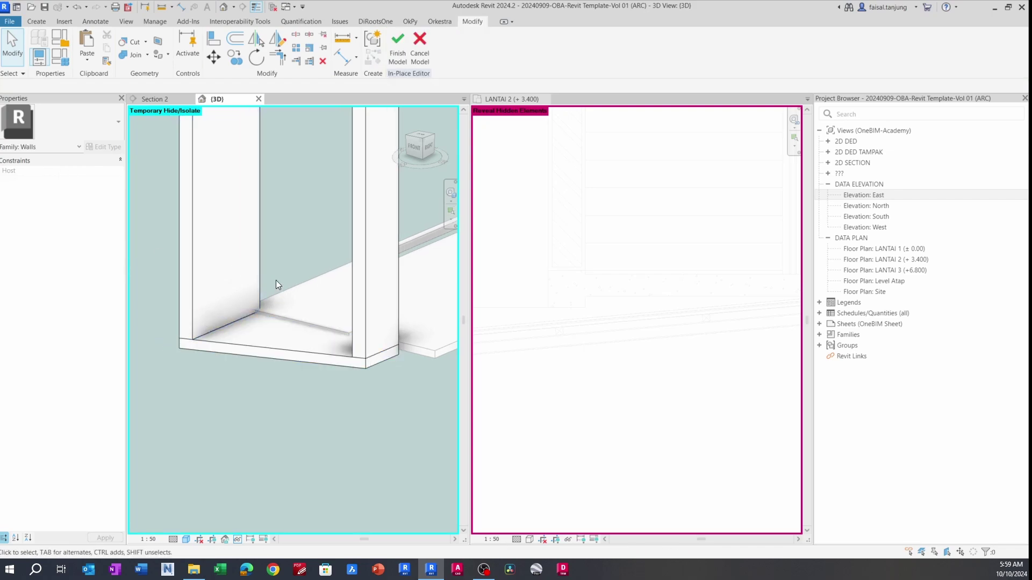
# - Join the bottom extrusion's geometry with the frame legs
pyautogui.press('j')
pyautogui.press('g')
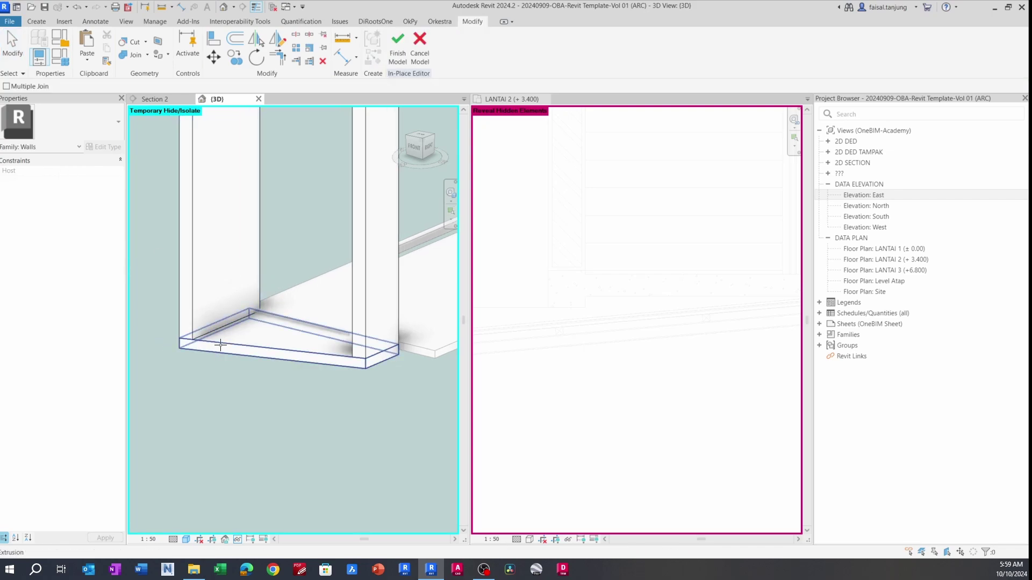
pyautogui.click(238, 344)
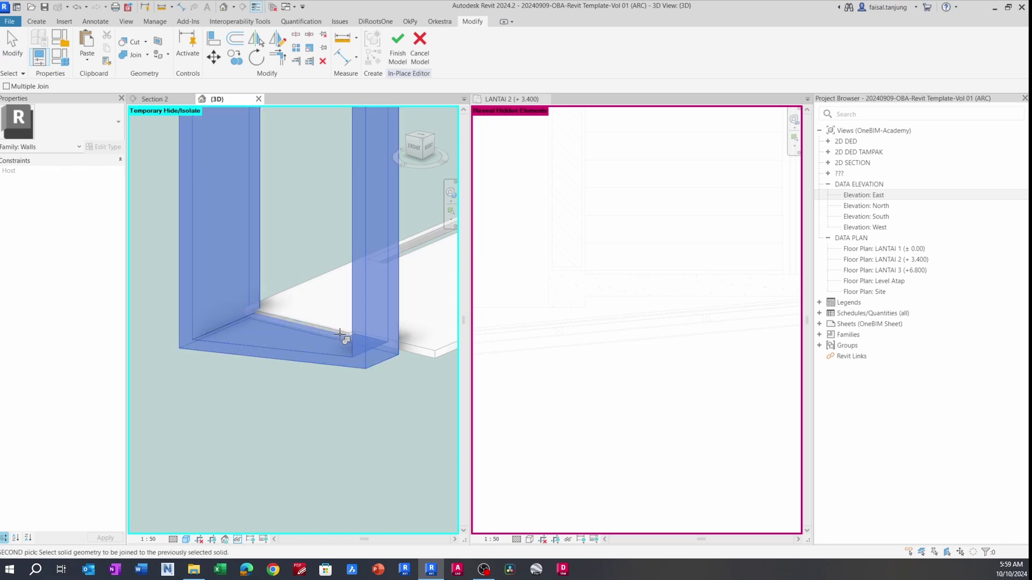
pyautogui.click(346, 338)
pyautogui.scroll(-5, 288, 336)
pyautogui.press('Escape')
# - Inspect the joined frame corner, switch to the LANTAI 2 floor plan and finish the in-place model
pyautogui.keyDown('shift'); pyautogui.moveTo(288, 336); pyautogui.dragTo(204, 373, button='middle'); pyautogui.keyUp('shift')
pyautogui.scroll(5, 297, 342)
pyautogui.keyDown('shift'); pyautogui.moveTo(301, 347); pyautogui.dragTo(317, 368, button='middle'); pyautogui.keyUp('shift')
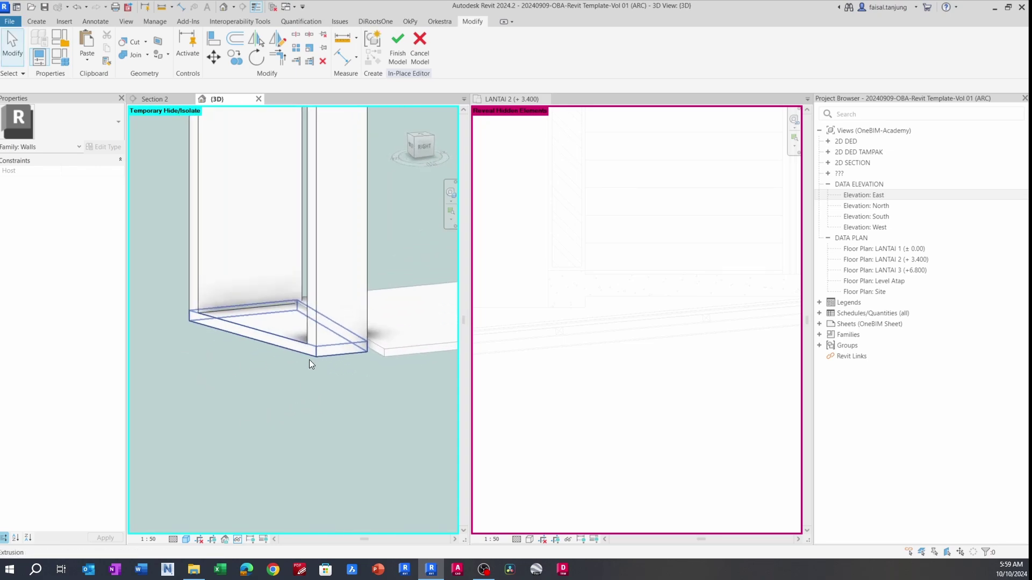
pyautogui.scroll(3, 309, 357)
pyautogui.scroll(-3, 540, 319)
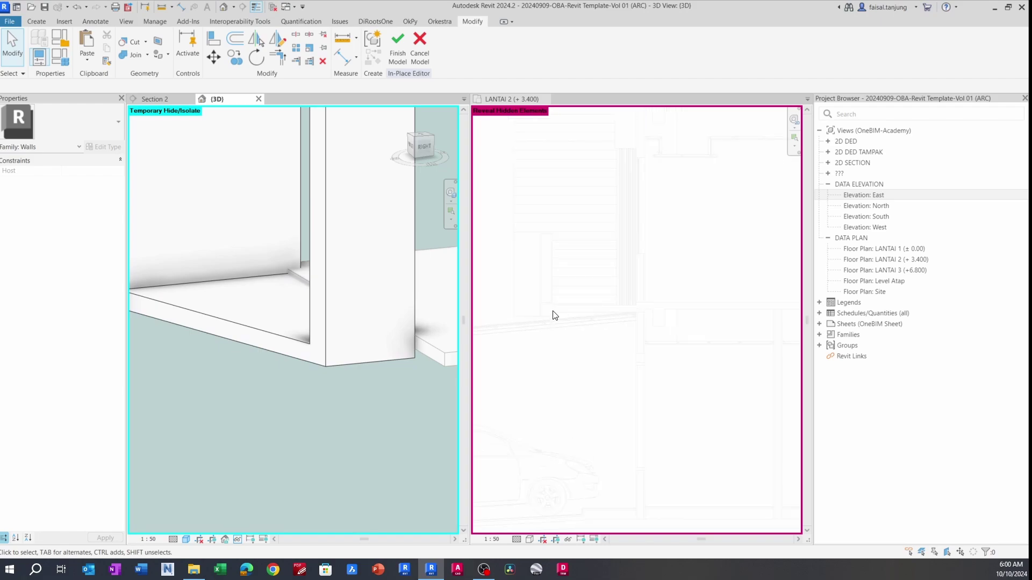
pyautogui.click(555, 315)
pyautogui.moveTo(553, 313)
pyautogui.mouseDown(button='middle')
pyautogui.moveTo(572, 336)
pyautogui.moveTo(553, 331)
pyautogui.mouseUp(button='middle')
pyautogui.click(406, 55)
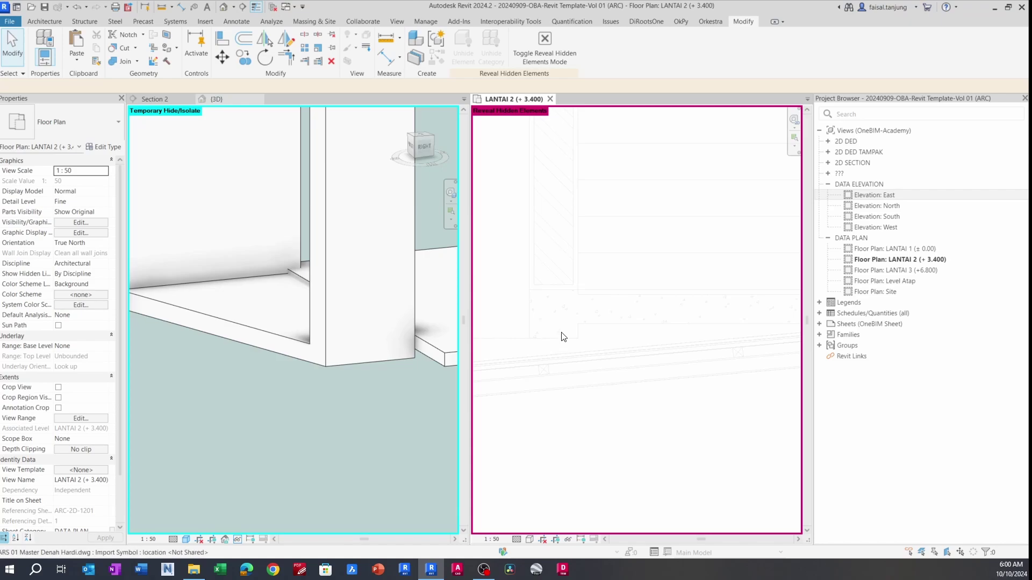
# - Measure the step in the concrete outline on the LANTAI 2 plan with a temporary detail line, without keeping the line
pyautogui.scroll(1, 561, 342)
pyautogui.moveTo(567, 343)
pyautogui.mouseDown(button='middle')
pyautogui.moveTo(579, 353)
pyautogui.moveTo(573, 345)
pyautogui.mouseUp(button='middle')
pyautogui.press('d')
pyautogui.press('l')
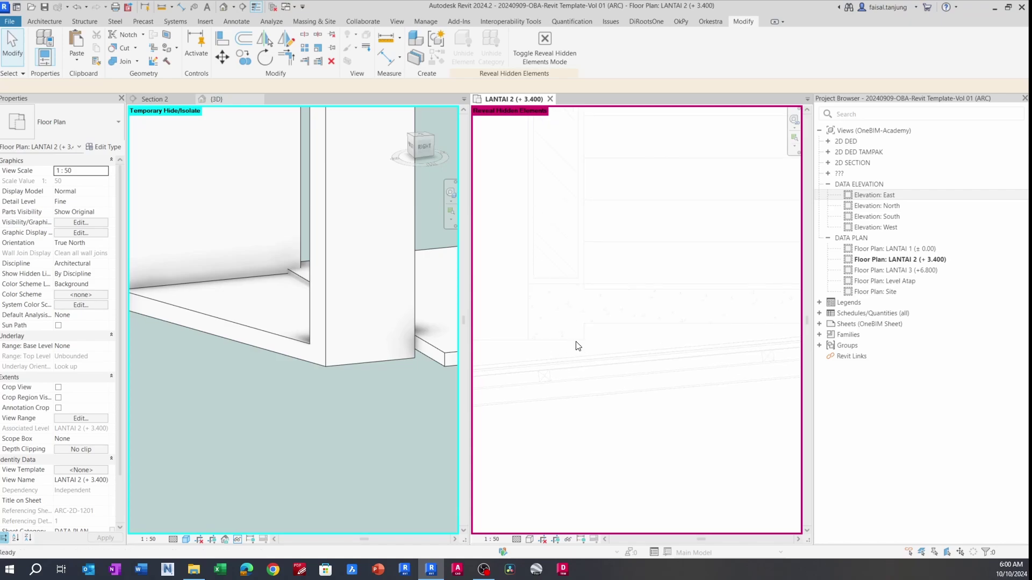
pyautogui.click(584, 323)
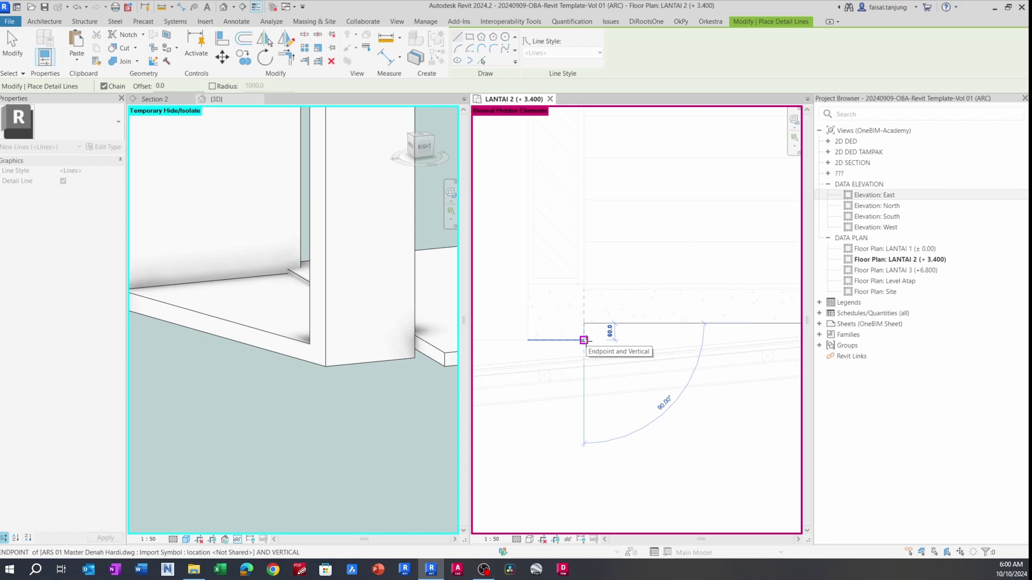
pyautogui.scroll(1, 584, 339)
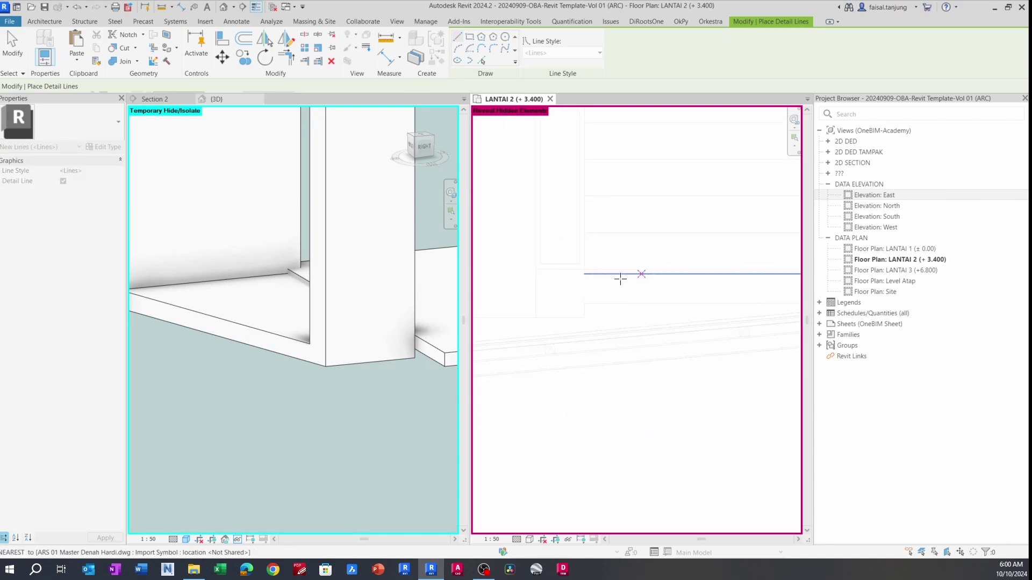
pyautogui.press('Escape')
pyautogui.press('Escape')
pyautogui.scroll(-2, 226, 323)
# - Reopen the frame for in-place editing in the 3D view and select its bottom extrusion
pyautogui.click(237, 327)
pyautogui.moveTo(203, 357); pyautogui.dragTo(260, 389, button='middle')
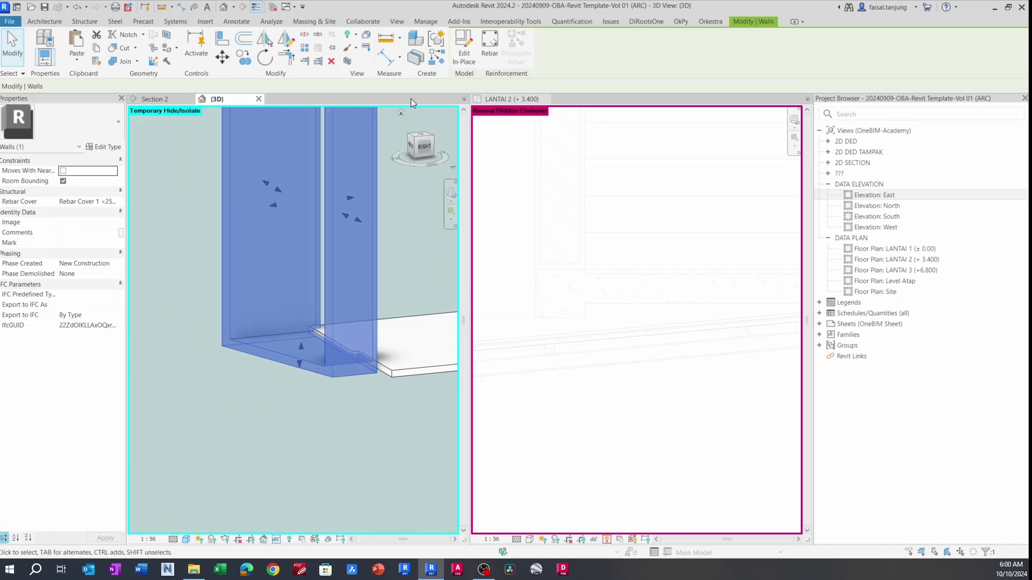
pyautogui.click(467, 56)
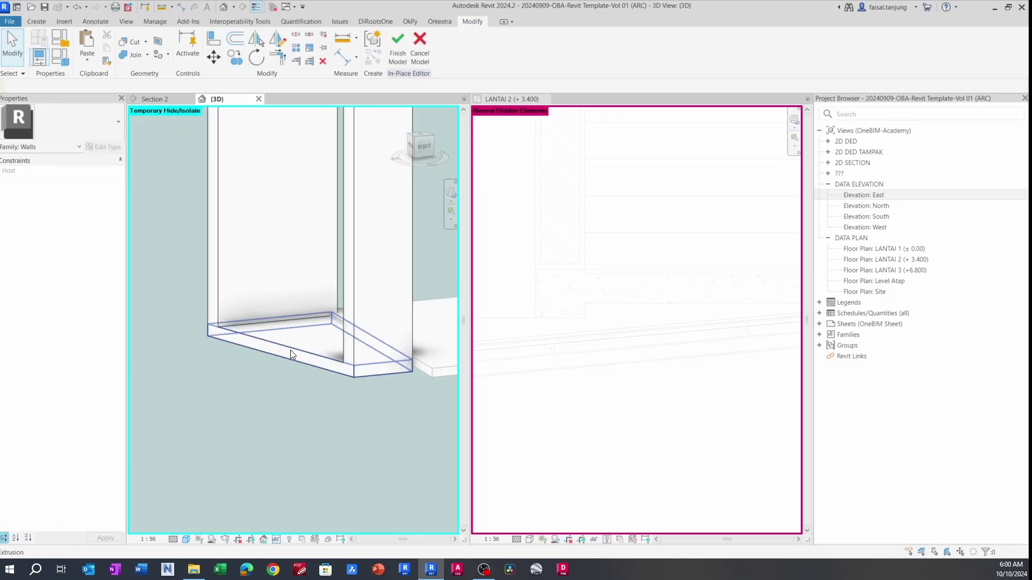
pyautogui.click(289, 354)
pyautogui.keyDown('shift'); pyautogui.moveTo(290, 355); pyautogui.dragTo(291, 394, button='middle'); pyautogui.keyUp('shift')
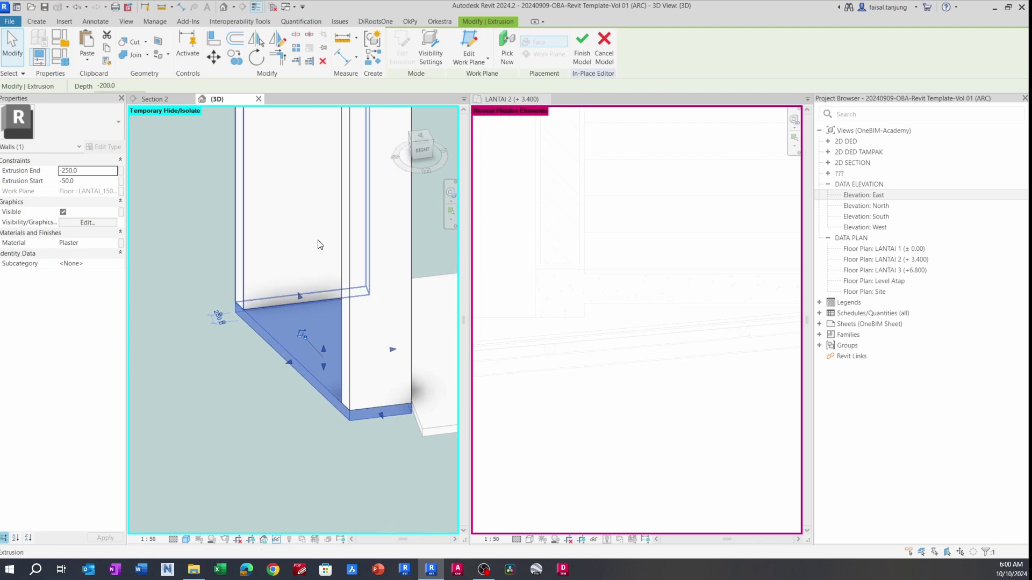
# - Start a new extrusion in the frame model and change it from solid to void
pyautogui.click(34, 23)
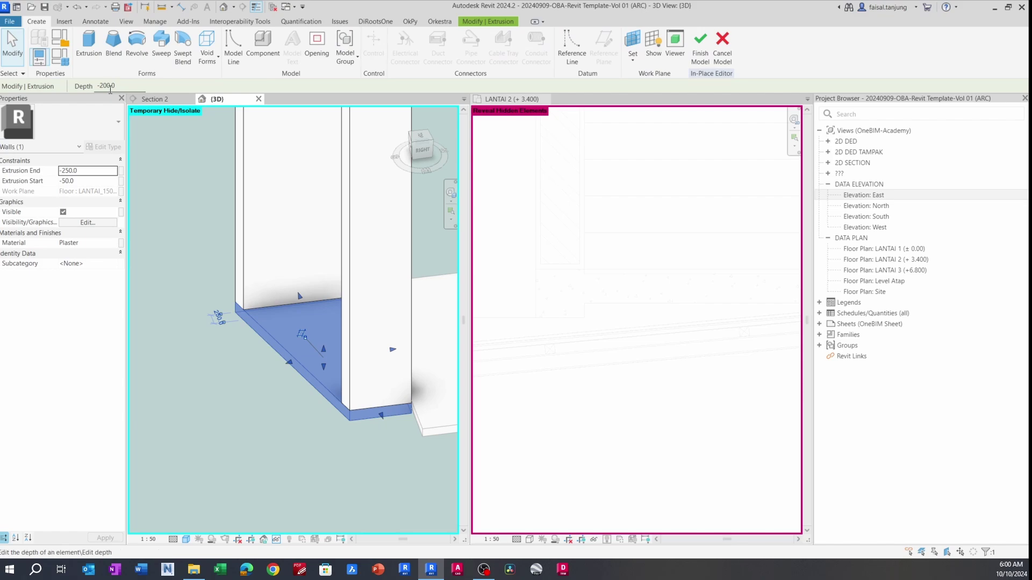
pyautogui.click(90, 48)
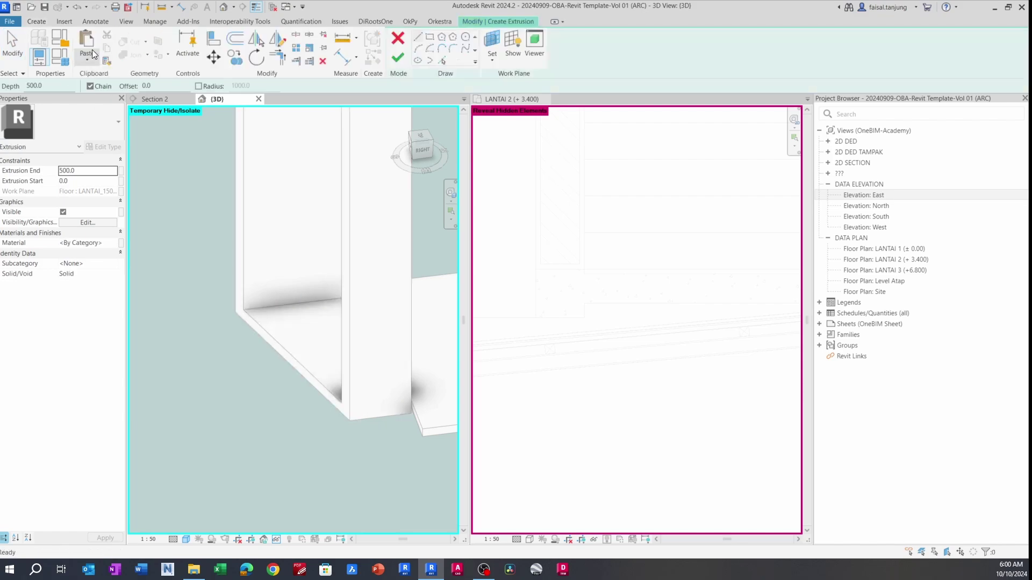
pyautogui.click(110, 275)
pyautogui.click(66, 293)
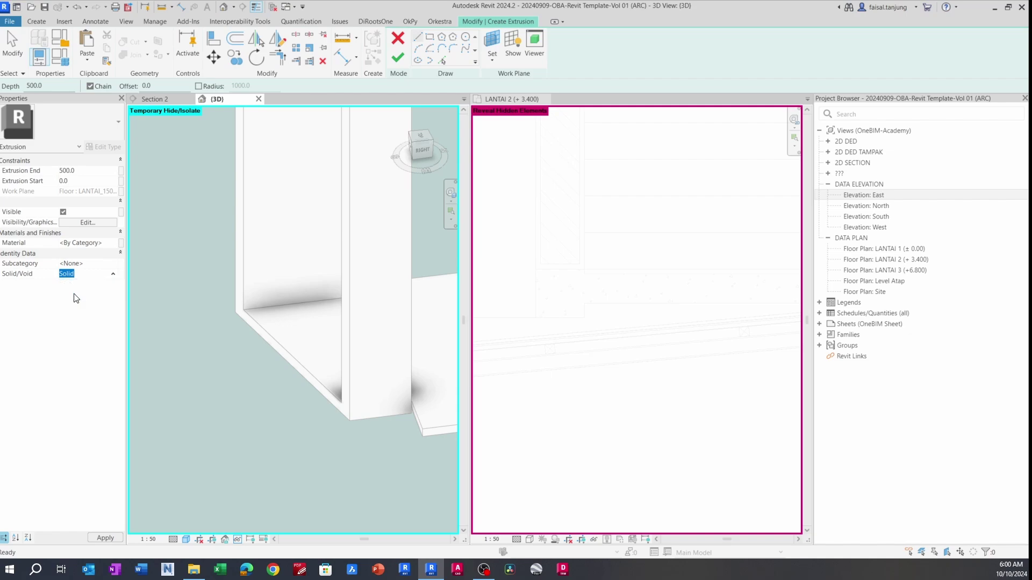
pyautogui.keyDown('shift'); pyautogui.moveTo(320, 380); pyautogui.dragTo(304, 339, button='middle'); pyautogui.keyUp('shift')
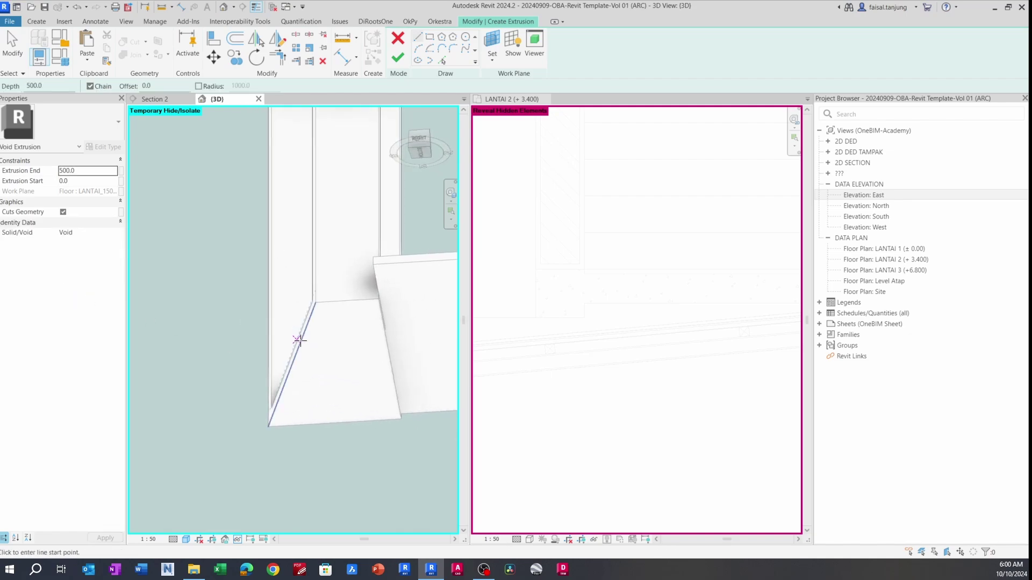
# - Show the void's work plane and set it to the underside face of the frame's bottom extrusion
pyautogui.click(443, 60)
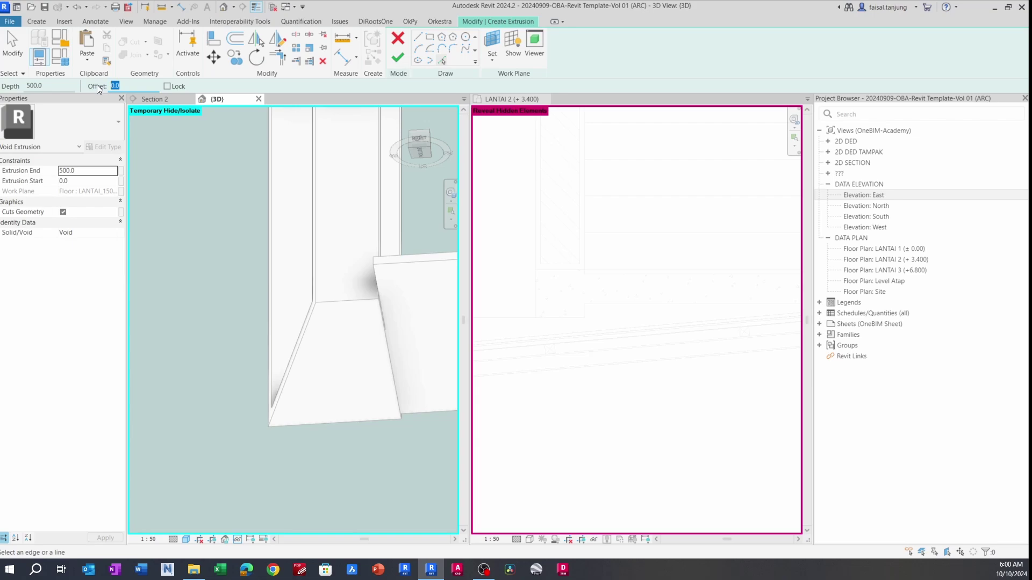
pyautogui.click(513, 47)
pyautogui.keyDown('shift'); pyautogui.moveTo(328, 306); pyautogui.dragTo(295, 349, button='middle'); pyautogui.keyUp('shift')
pyautogui.click(492, 61)
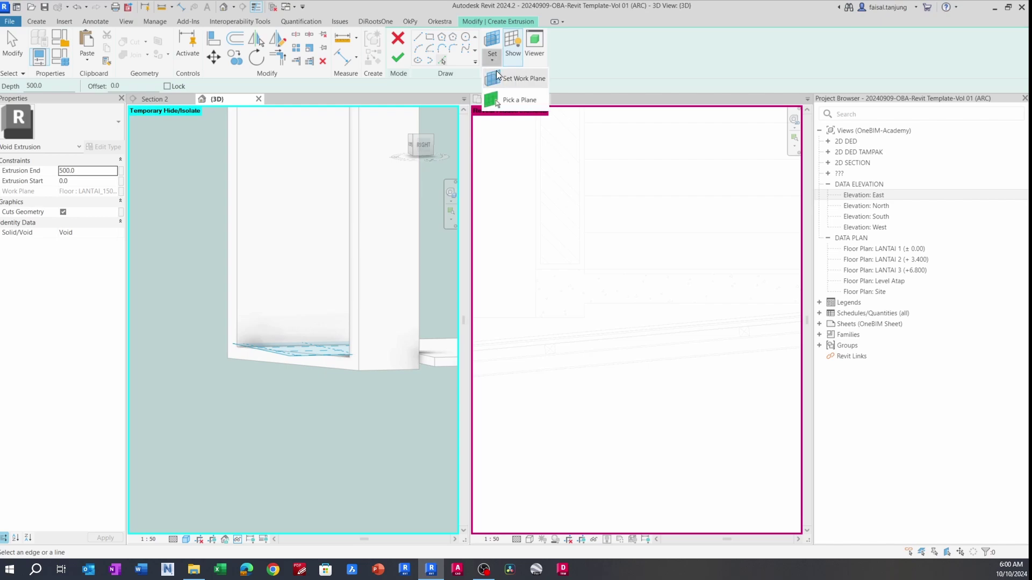
pyautogui.click(495, 100)
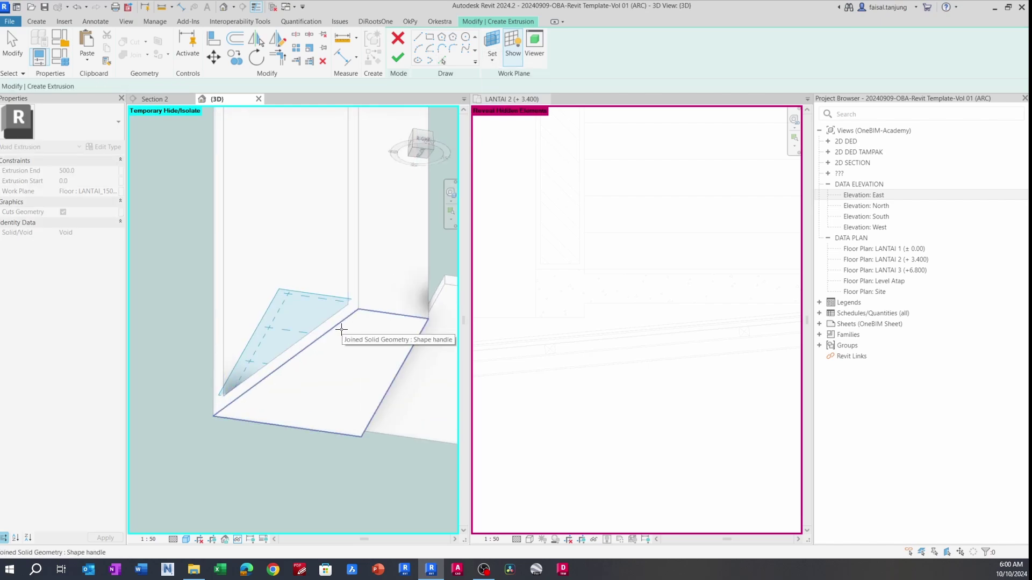
pyautogui.click(340, 328)
pyautogui.keyDown('shift'); pyautogui.moveTo(346, 329); pyautogui.dragTo(302, 308, button='middle'); pyautogui.keyUp('shift')
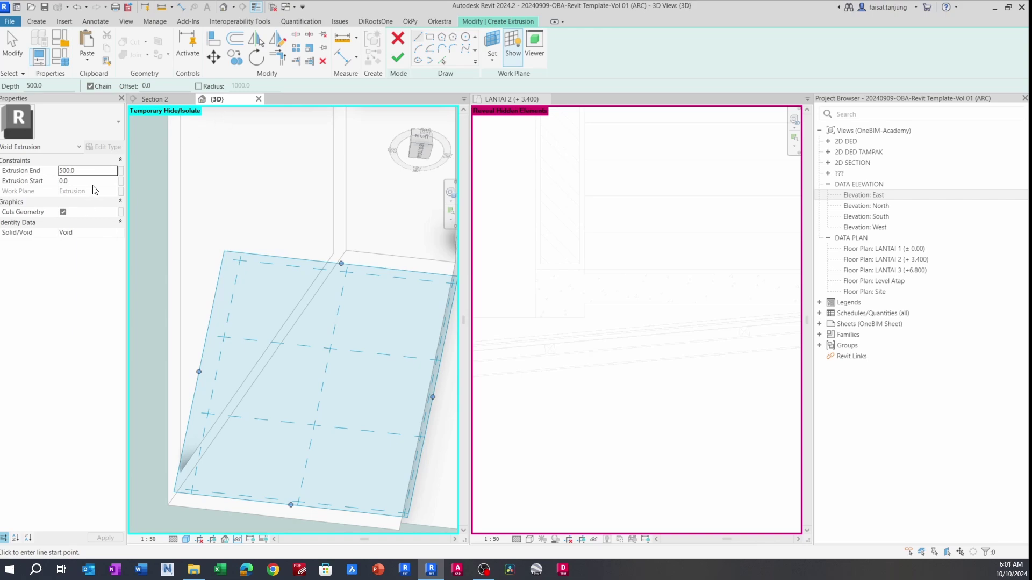
# - Pick the frame bottom's slanted front edge to add a void sketch line offset 200 mm inward
pyautogui.doubleClick(66, 170)
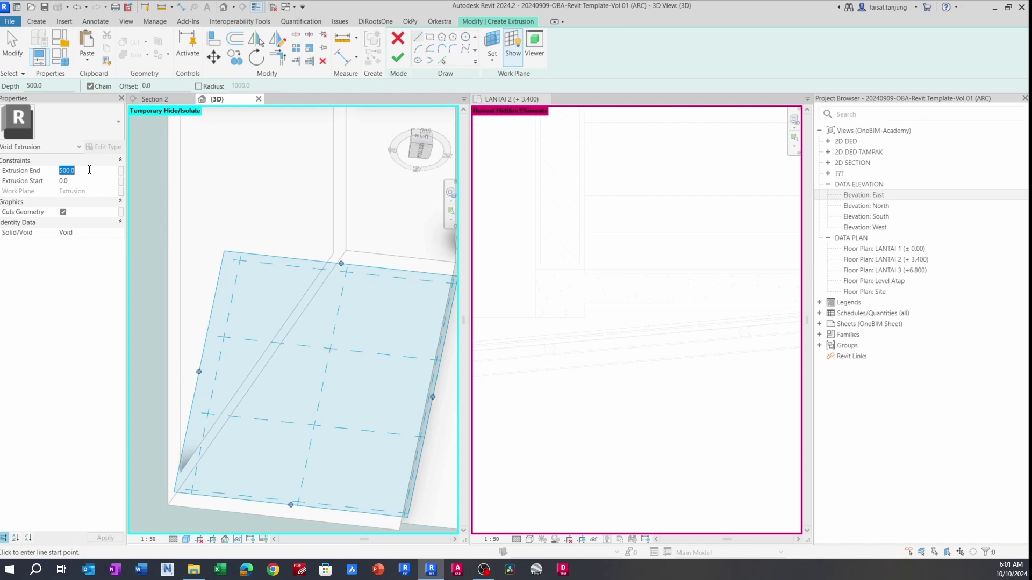
pyautogui.click(89, 171)
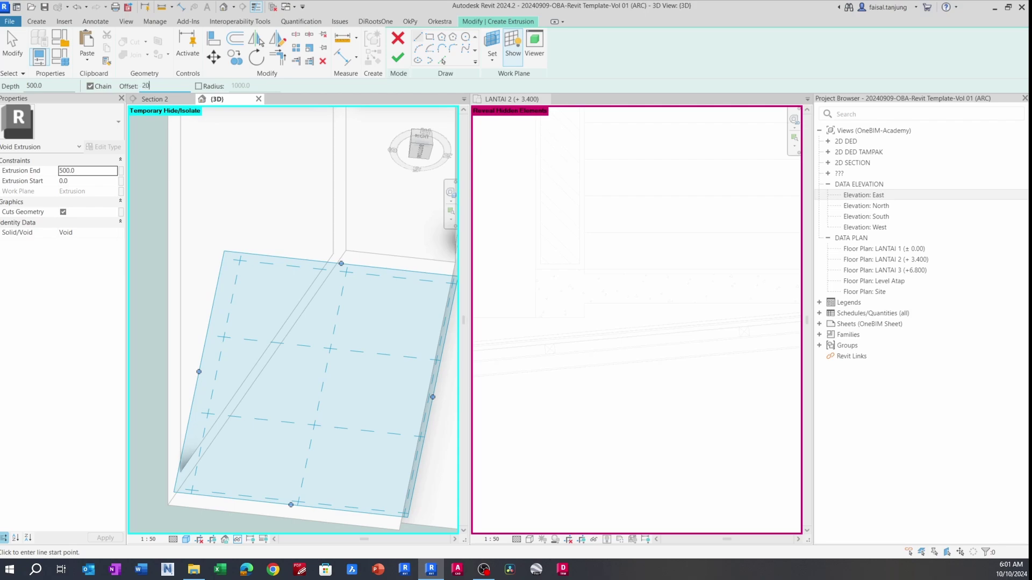
pyautogui.click(444, 59)
pyautogui.click(315, 297)
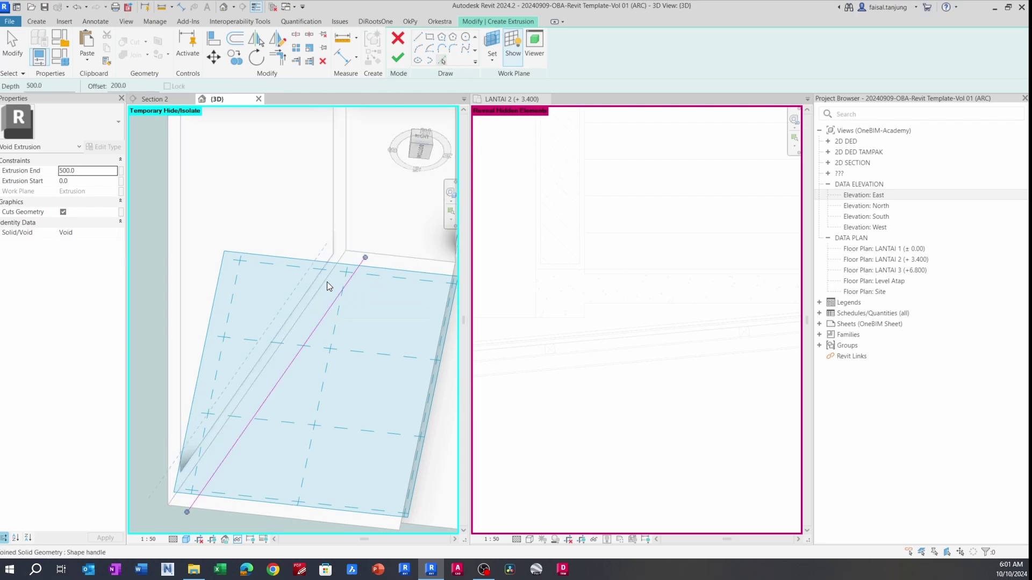
pyautogui.moveTo(327, 282)
pyautogui.keyDown('shift'); pyautogui.mouseDown(button='middle')
pyautogui.moveTo(348, 301)
pyautogui.moveTo(349, 325)
pyautogui.moveTo(380, 260)
pyautogui.mouseUp(button='middle'); pyautogui.keyUp('shift')
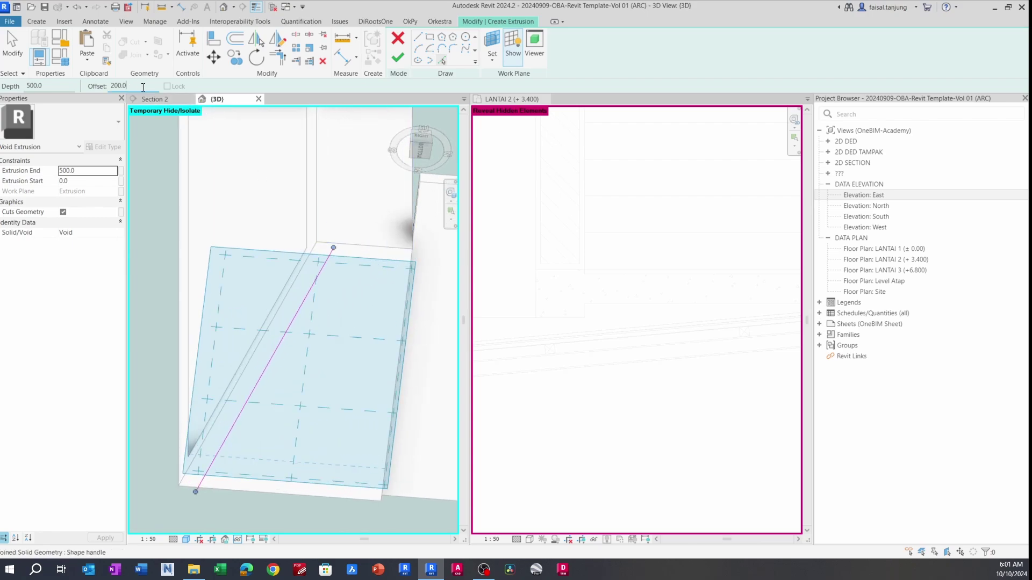
# - Add the void sketch's remaining lines along the other edges of the bottom face with an offset of 0
pyautogui.write('0')
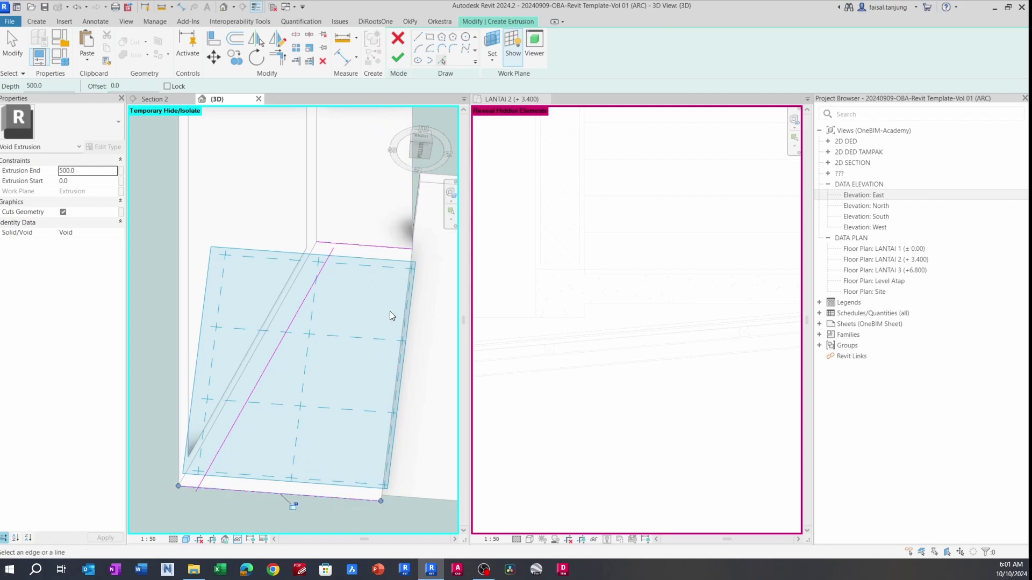
pyautogui.scroll(4, 423, 250)
pyautogui.press('Escape')
pyautogui.scroll(-3, 301, 269)
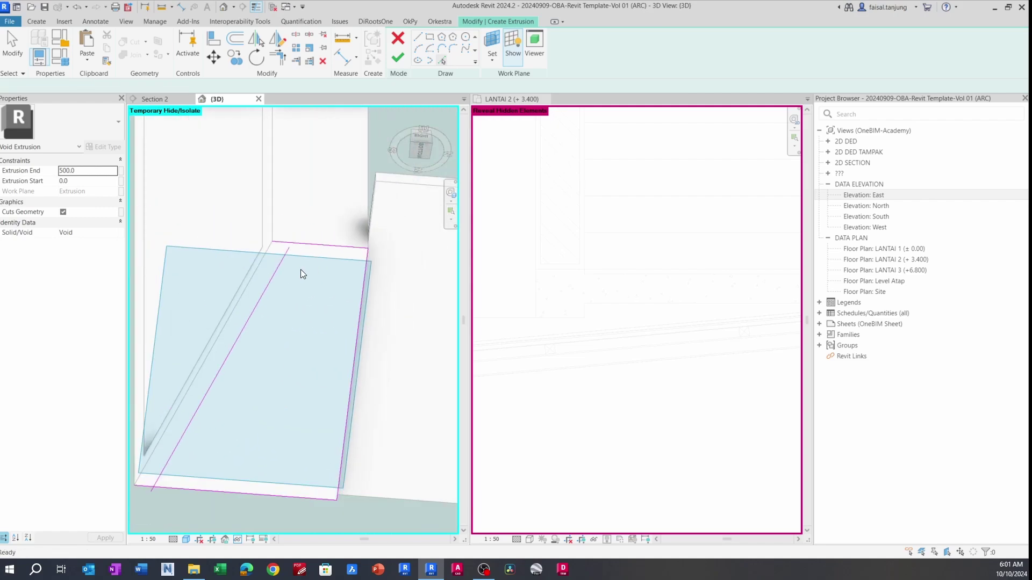
pyautogui.moveTo(288, 264); pyautogui.dragTo(299, 264, button='middle')
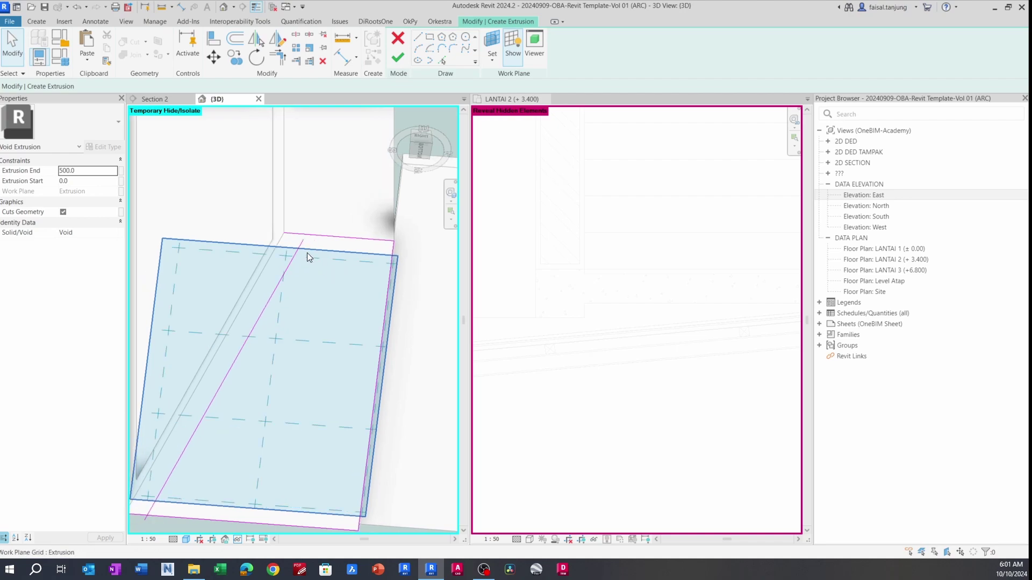
# - Trim the void sketch lines at the corners beside the offset line to form a closed outline
pyautogui.click(297, 253)
pyautogui.scroll(-4, 316, 255)
pyautogui.moveTo(298, 311); pyautogui.dragTo(292, 277, button='middle')
pyautogui.scroll(1, 260, 327)
pyautogui.click(233, 329)
pyautogui.click(240, 376)
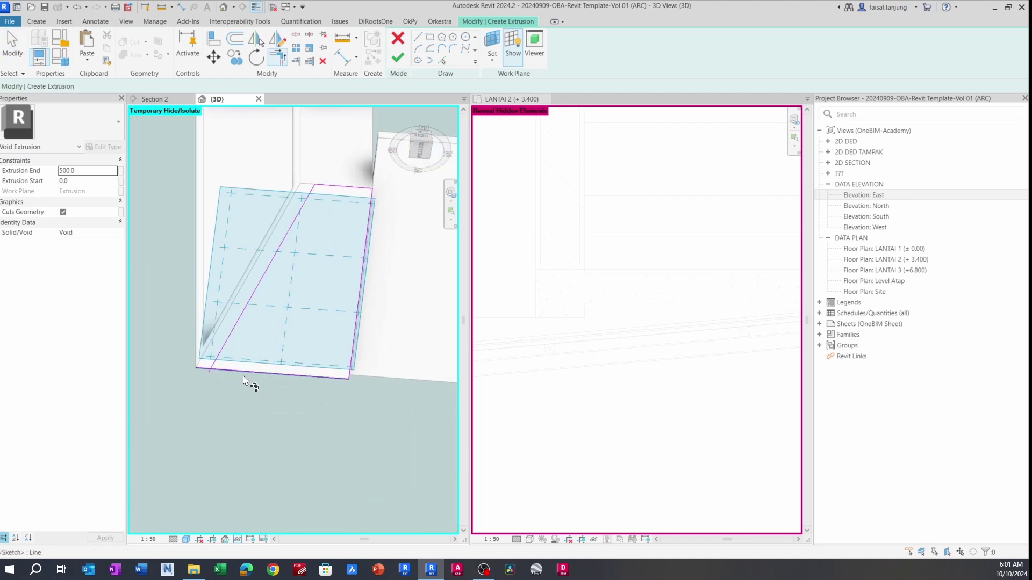
# - Finish the underside void sketch, set its extrusion end to 60 mm and check the cut in the frame's bottom
pyautogui.moveTo(307, 362); pyautogui.dragTo(289, 374, button='middle')
pyautogui.keyDown('shift'); pyautogui.moveTo(300, 300); pyautogui.dragTo(327, 298, button='middle'); pyautogui.keyUp('shift')
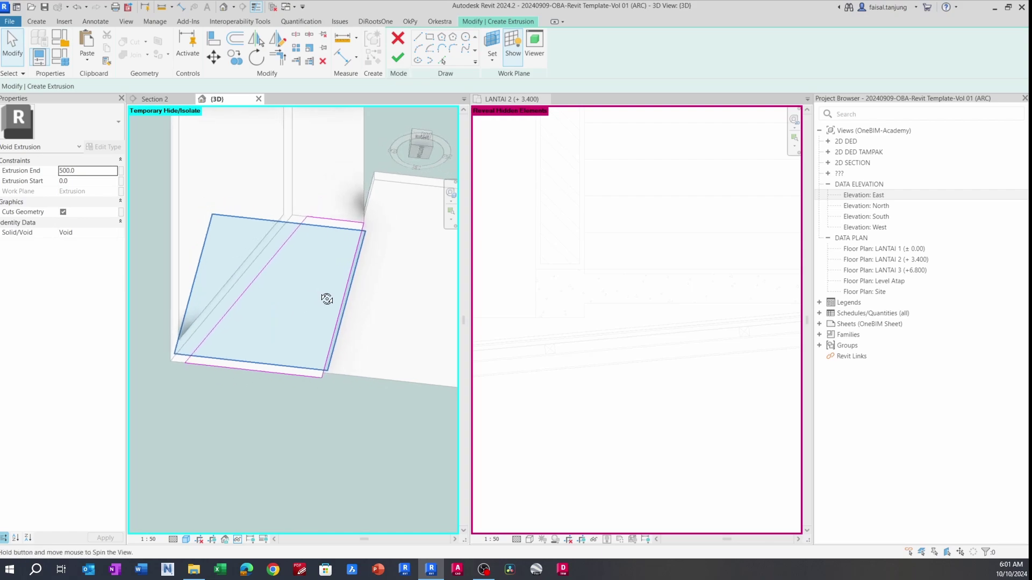
pyautogui.click(398, 59)
pyautogui.keyDown('shift'); pyautogui.moveTo(344, 249); pyautogui.dragTo(306, 295, button='middle'); pyautogui.keyUp('shift')
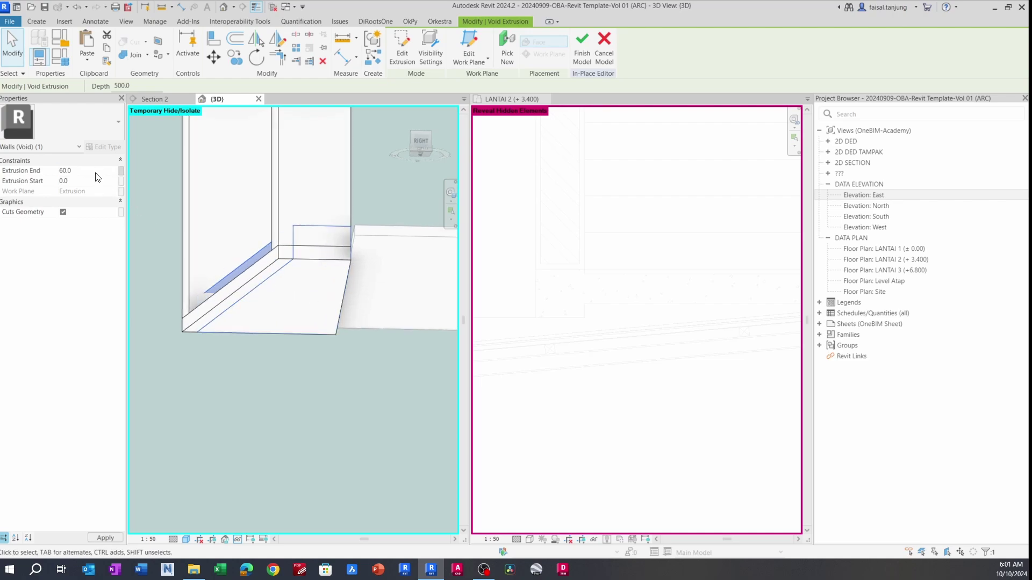
pyautogui.press('Escape')
pyautogui.keyDown('shift'); pyautogui.moveTo(324, 298); pyautogui.dragTo(307, 462, button='middle'); pyautogui.keyUp('shift')
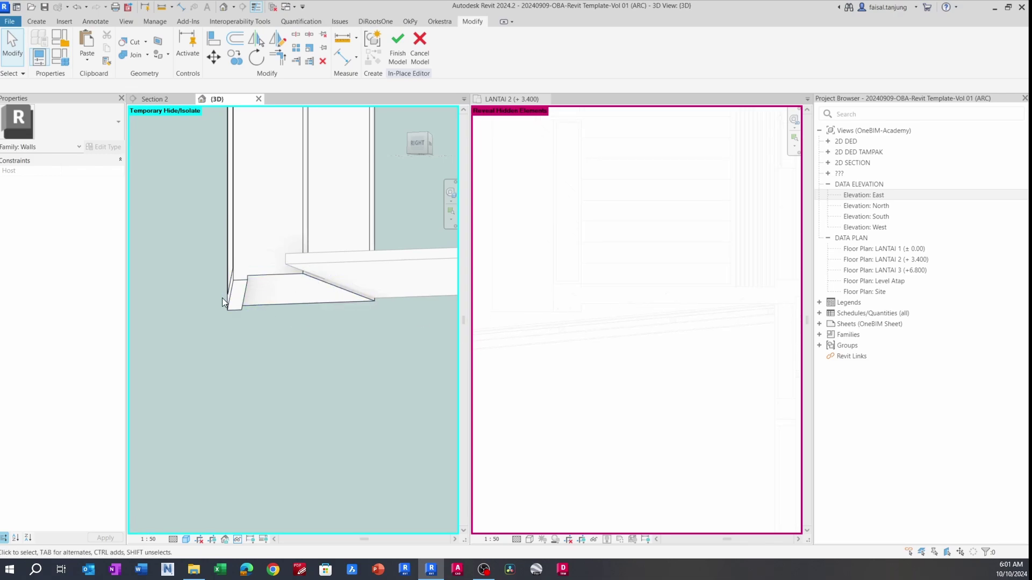
pyautogui.keyDown('shift'); pyautogui.moveTo(221, 298); pyautogui.dragTo(329, 348, button='middle'); pyautogui.keyUp('shift')
pyautogui.click(292, 313)
pyautogui.keyDown('shift'); pyautogui.moveTo(291, 312); pyautogui.dragTo(245, 252, button='middle'); pyautogui.keyUp('shift')
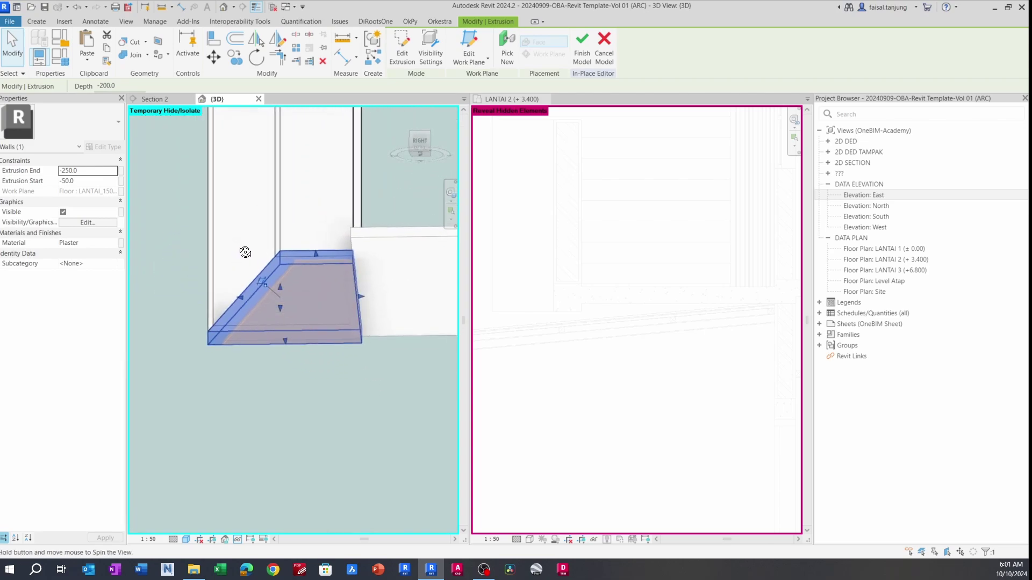
# - Activate the LANTAI 2 plan and finish the in-place frame model
pyautogui.click(639, 294)
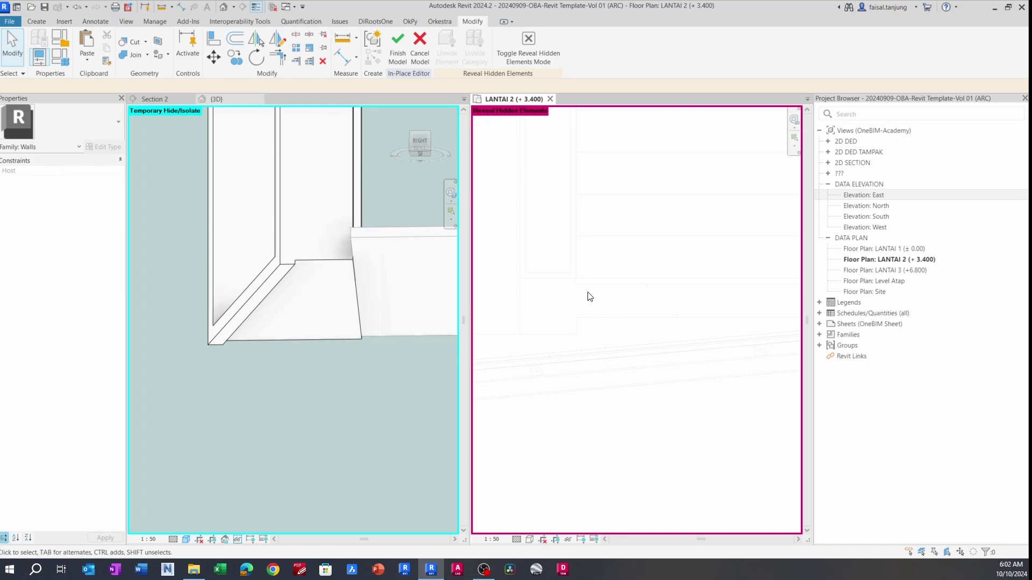
pyautogui.moveTo(569, 300); pyautogui.dragTo(590, 291, button='middle')
pyautogui.click(401, 46)
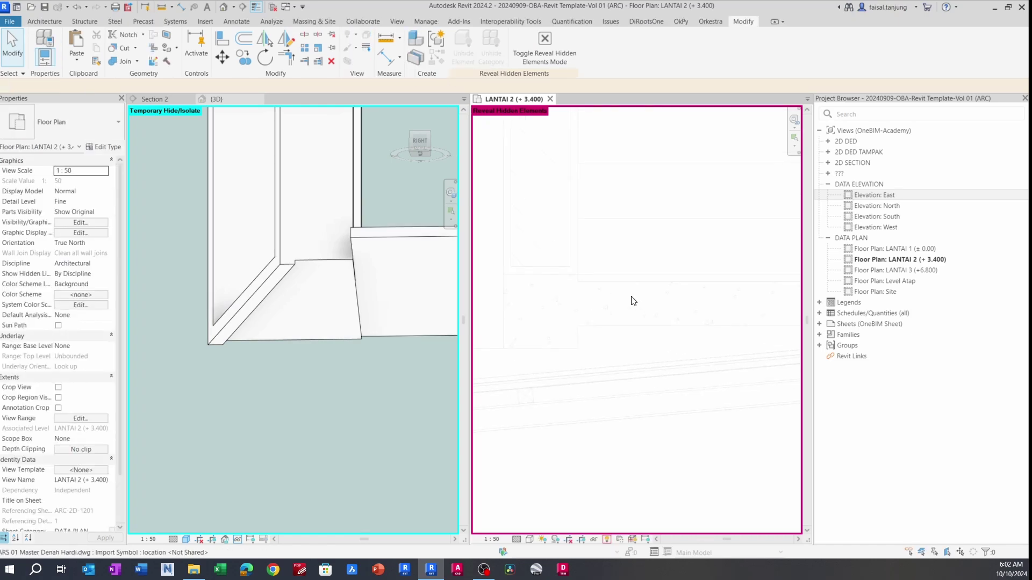
# - Measure the narrow gap between the parallel outlines on the LANTAI 2 plan with an aligned dimension, without placing it
pyautogui.press('i')
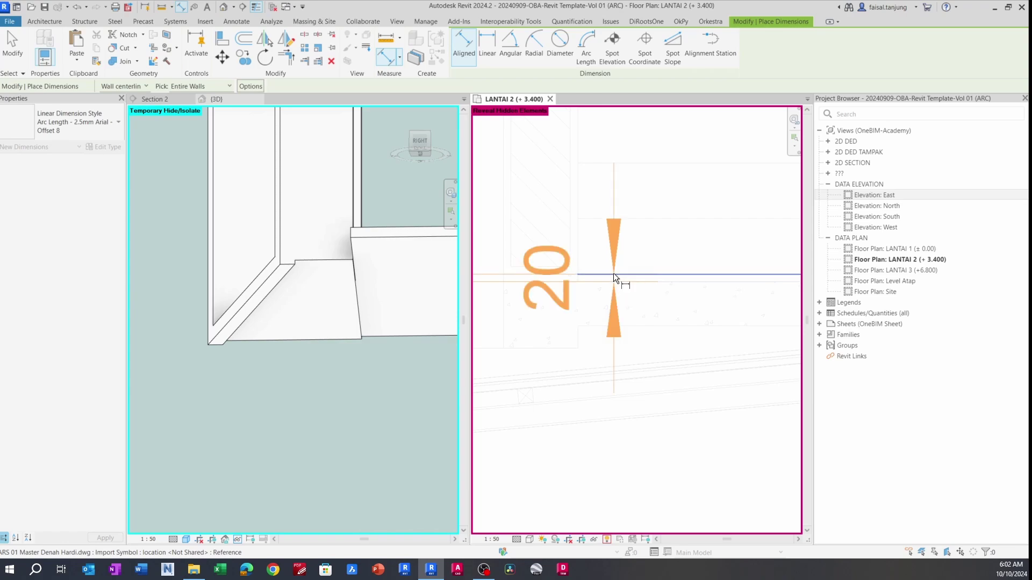
pyautogui.press('Escape')
pyautogui.press('Escape')
pyautogui.scroll(-3, 614, 269)
pyautogui.scroll(-1, 349, 301)
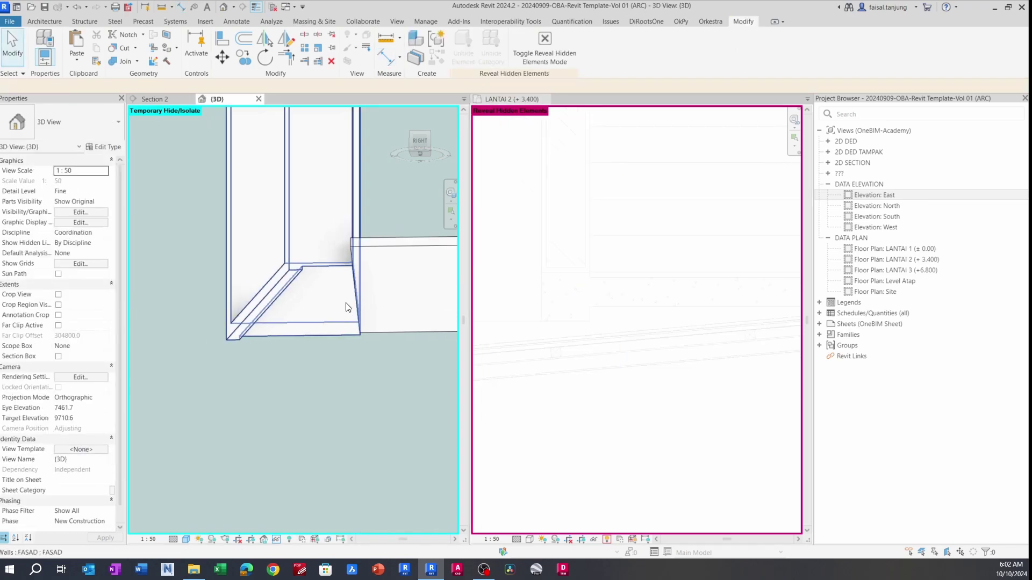
# - Select the facade frame in the 3D view and reopen it for in-place editing
pyautogui.click(324, 280)
pyautogui.keyDown('shift'); pyautogui.moveTo(324, 279); pyautogui.dragTo(275, 369, button='middle'); pyautogui.keyUp('shift')
pyautogui.scroll(1, 286, 301)
pyautogui.click(286, 302)
pyautogui.scroll(2, 242, 264)
pyautogui.click(319, 371)
pyautogui.click(282, 335)
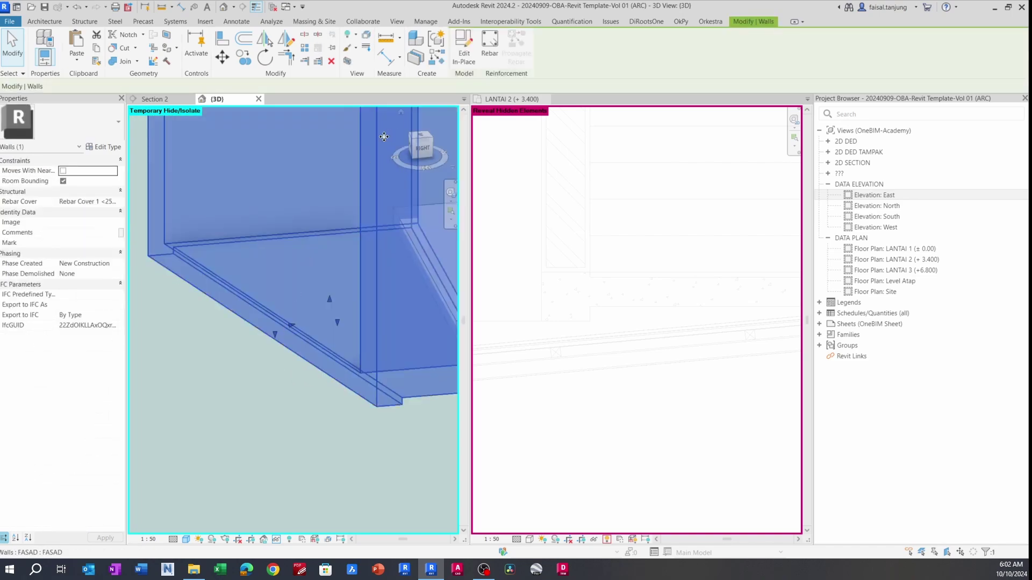
pyautogui.click(451, 64)
pyautogui.keyDown('shift'); pyautogui.moveTo(228, 320); pyautogui.dragTo(260, 311, button='middle'); pyautogui.keyUp('shift')
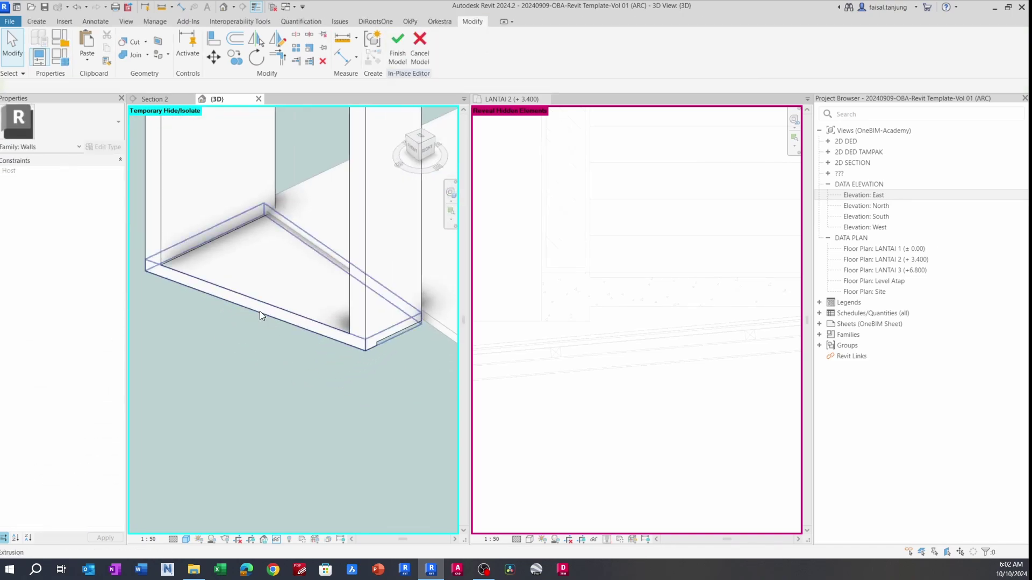
# - Set the work plane to the upper face of the frame's bottom extrusion and show it
pyautogui.click(36, 21)
pyautogui.click(89, 53)
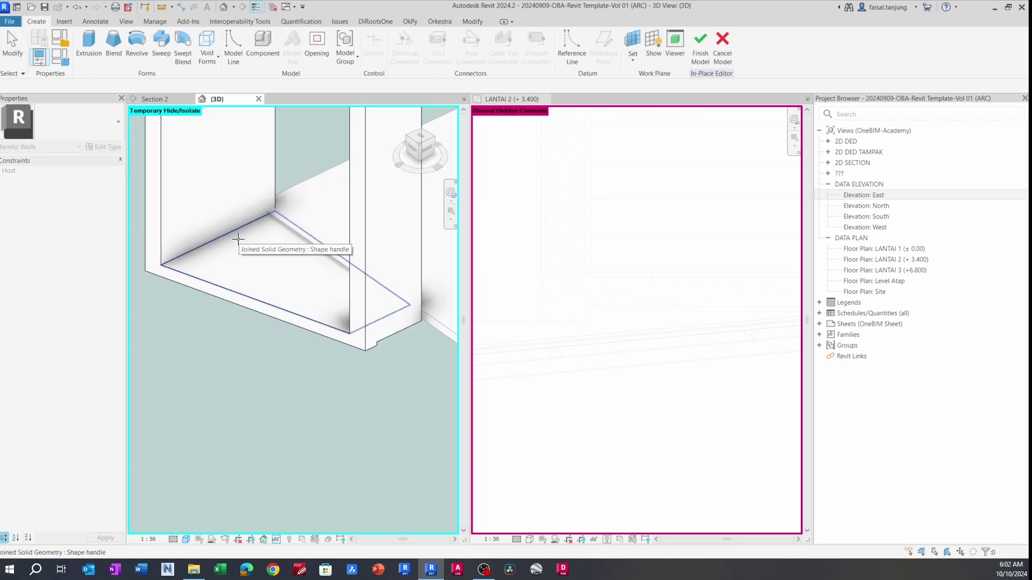
pyautogui.moveTo(238, 242); pyautogui.dragTo(302, 309, button='middle')
pyautogui.click(649, 47)
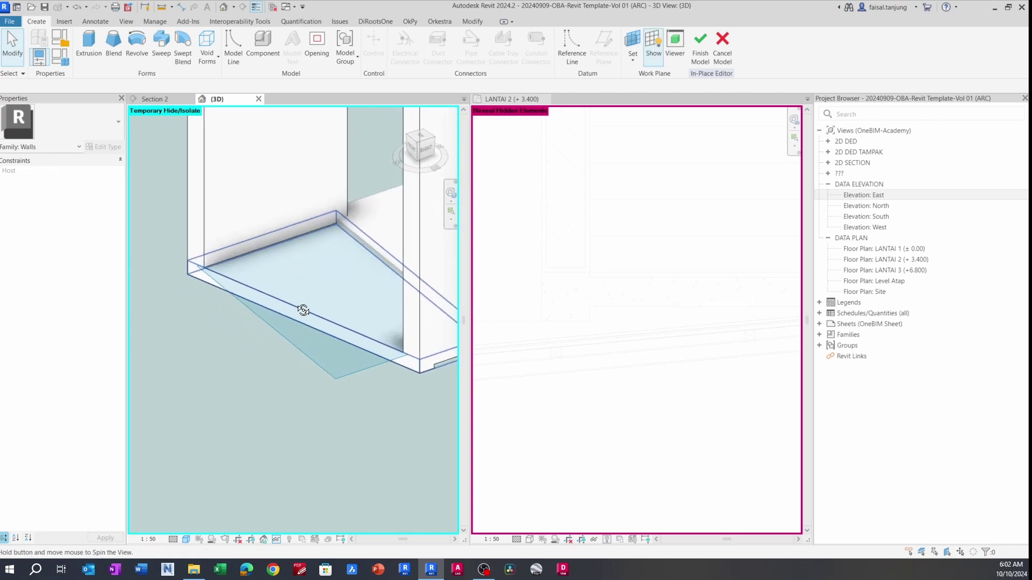
# - Start another extrusion in the frame model and change it from solid to void
pyautogui.click(89, 51)
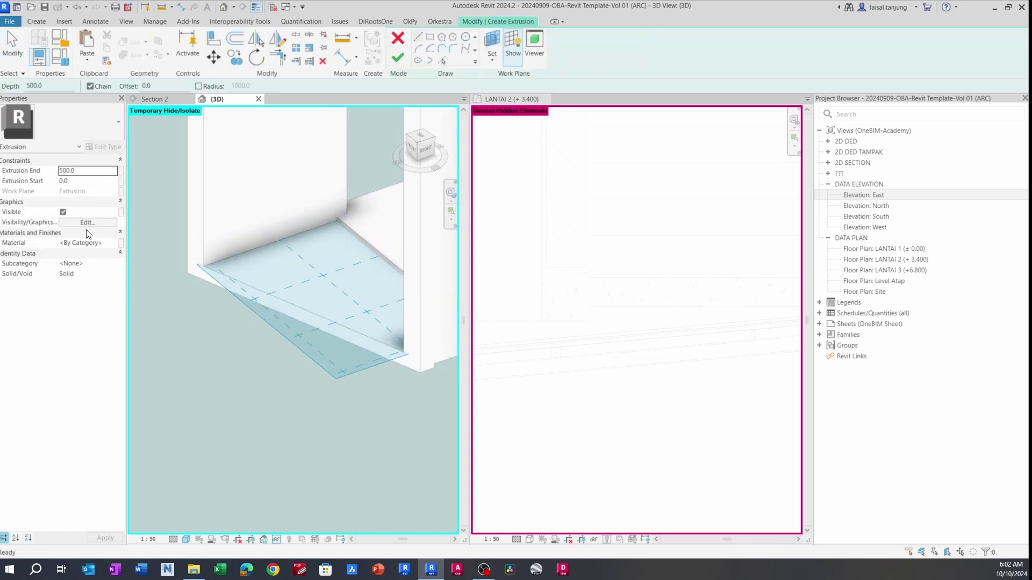
pyautogui.click(113, 276)
pyautogui.click(74, 293)
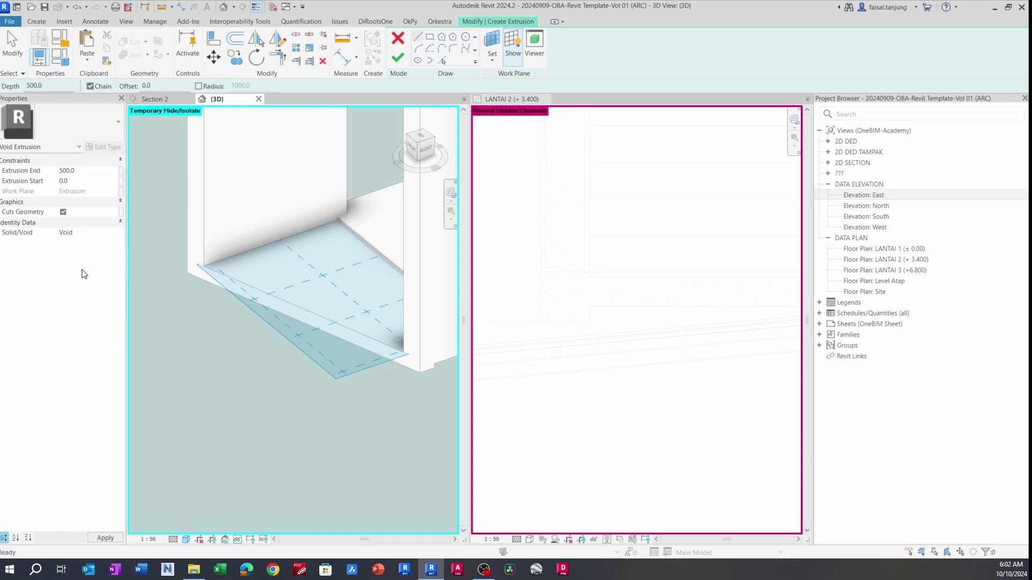
# - Sketch the upper void from the bottom's edges, offsetting the front line 200 mm and keeping the other lines at offset 0
pyautogui.click(443, 59)
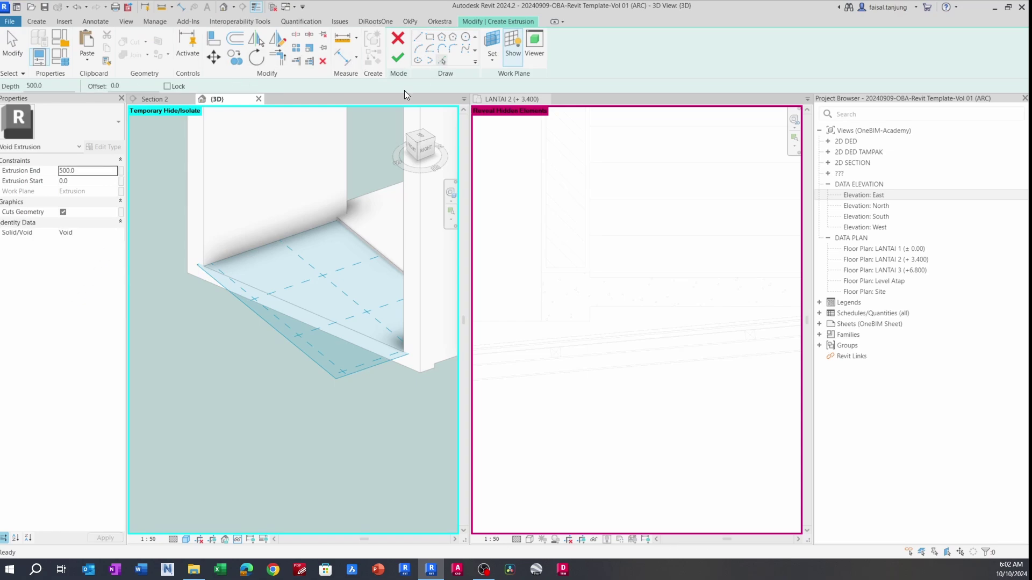
pyautogui.scroll(2, 250, 288)
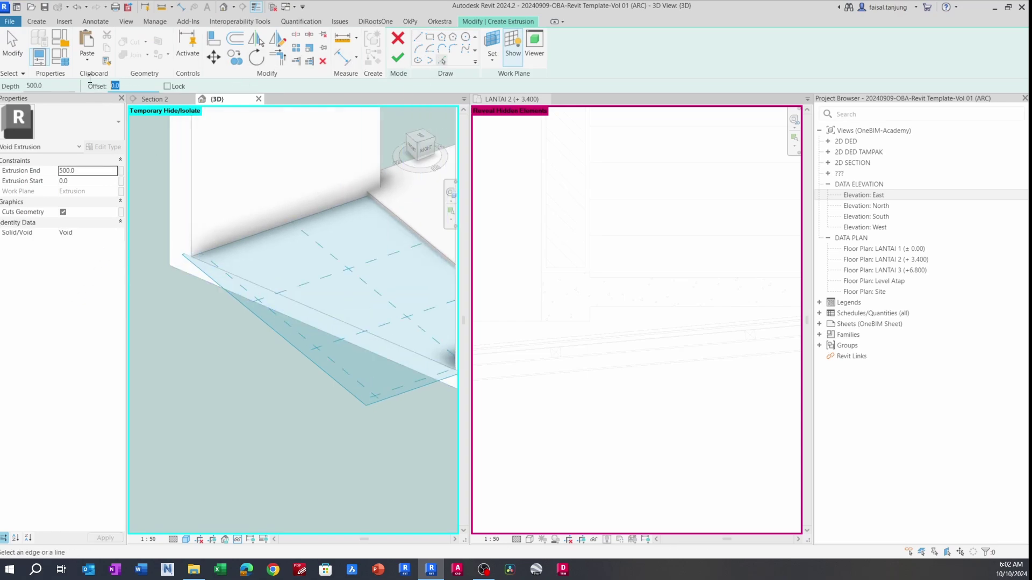
pyautogui.write('200')
pyautogui.scroll(-2, 296, 258)
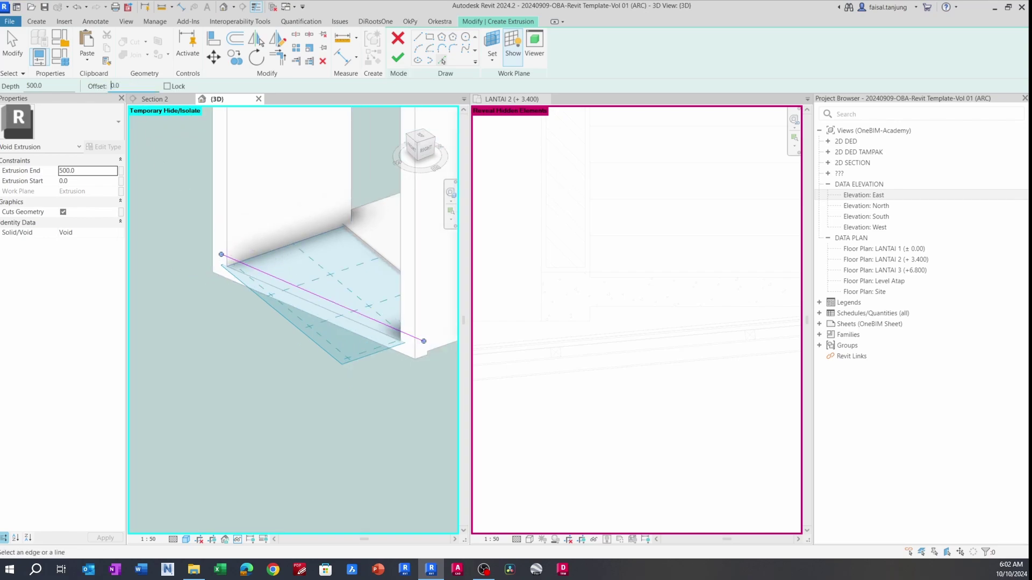
pyautogui.moveTo(305, 240)
pyautogui.keyDown('shift'); pyautogui.mouseDown(button='middle')
pyautogui.moveTo(288, 260)
pyautogui.moveTo(412, 283)
pyautogui.moveTo(370, 231)
pyautogui.moveTo(301, 264)
pyautogui.moveTo(363, 270)
pyautogui.moveTo(294, 166)
pyautogui.moveTo(340, 260)
pyautogui.moveTo(285, 228)
pyautogui.moveTo(339, 298)
pyautogui.mouseUp(button='middle'); pyautogui.keyUp('shift')
pyautogui.press('Escape')
pyautogui.scroll(5, 296, 271)
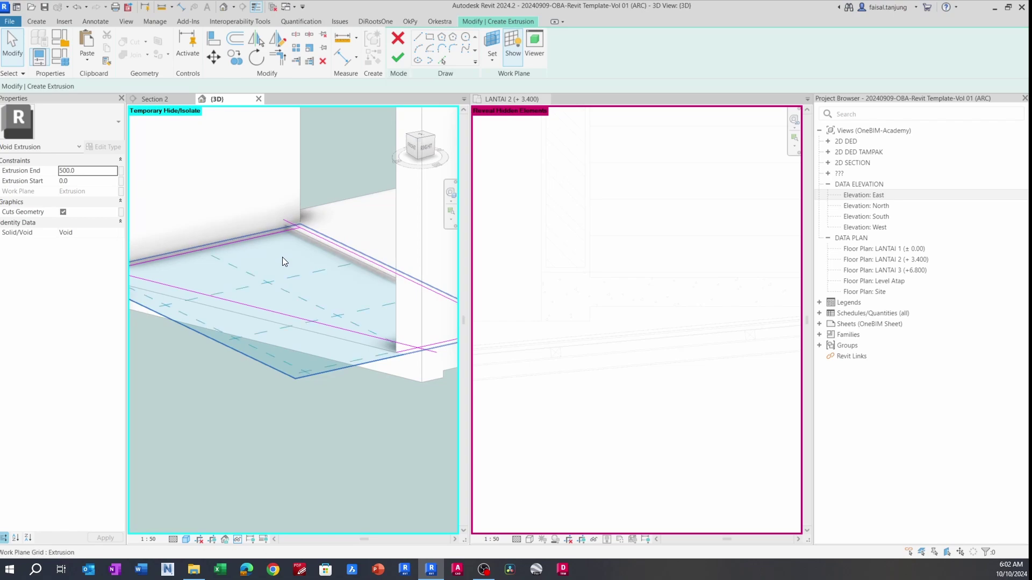
# - Trim the corners of the upper void's sketch lines into a closed outline
pyautogui.click(319, 237)
pyautogui.scroll(-2, 236, 272)
pyautogui.click(220, 283)
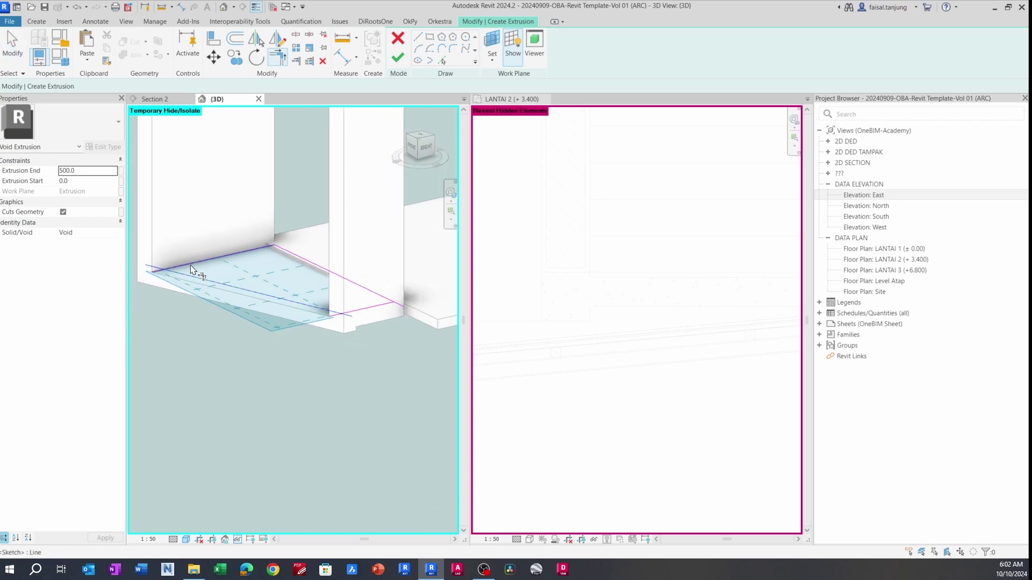
pyautogui.click(347, 312)
# - Set the upper void's extrusion end to -20 mm, then finish the sketch and the in-place model
pyautogui.moveTo(366, 299)
pyautogui.keyDown('shift'); pyautogui.mouseDown(button='middle')
pyautogui.moveTo(322, 340)
pyautogui.moveTo(316, 299)
pyautogui.moveTo(382, 361)
pyautogui.moveTo(367, 360)
pyautogui.mouseUp(button='middle'); pyautogui.keyUp('shift')
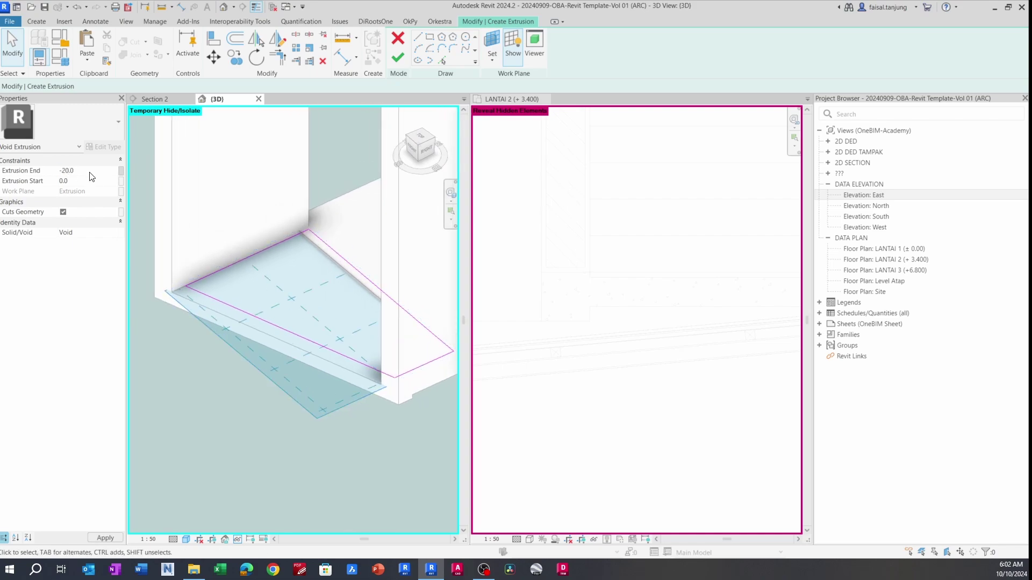
pyautogui.click(399, 56)
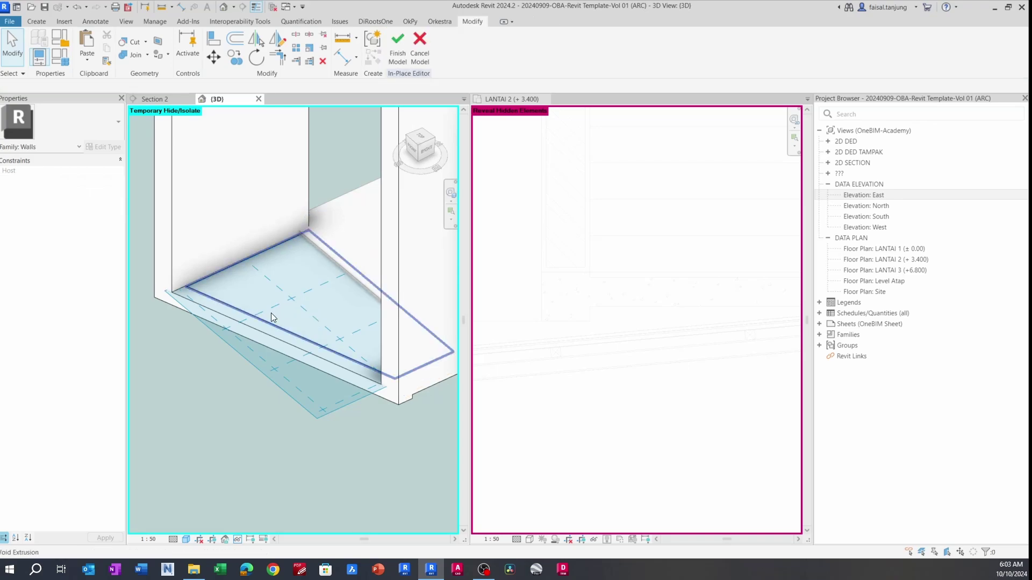
pyautogui.click(398, 54)
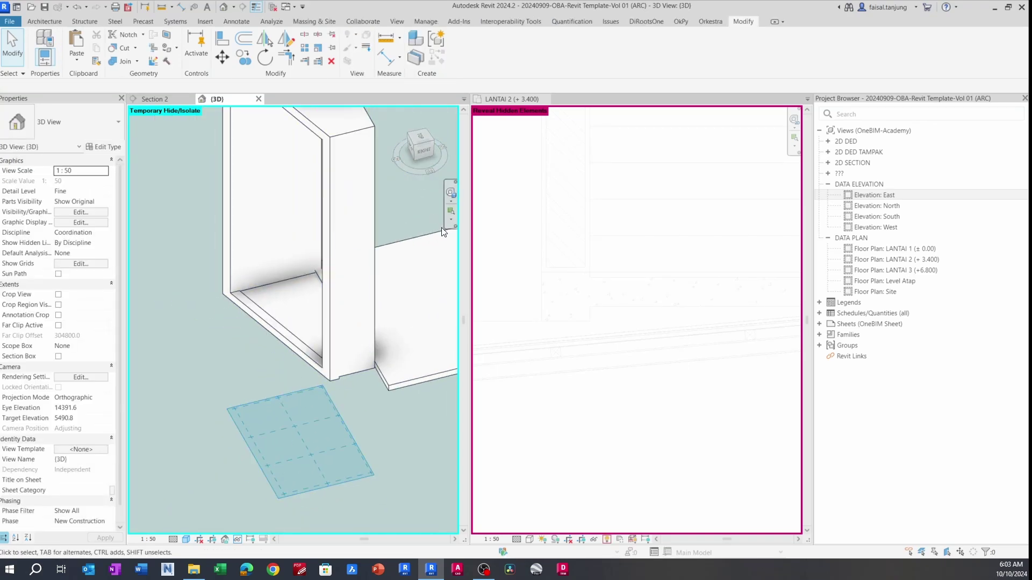
# - Hide the work plane grid in the 3D view
pyautogui.click(346, 434)
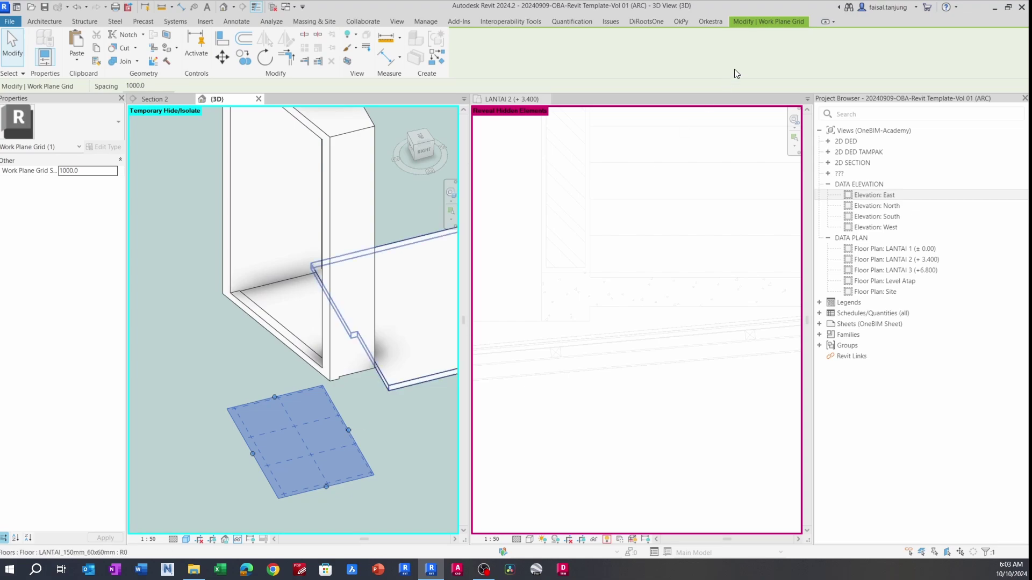
pyautogui.press('Escape')
pyautogui.click(44, 22)
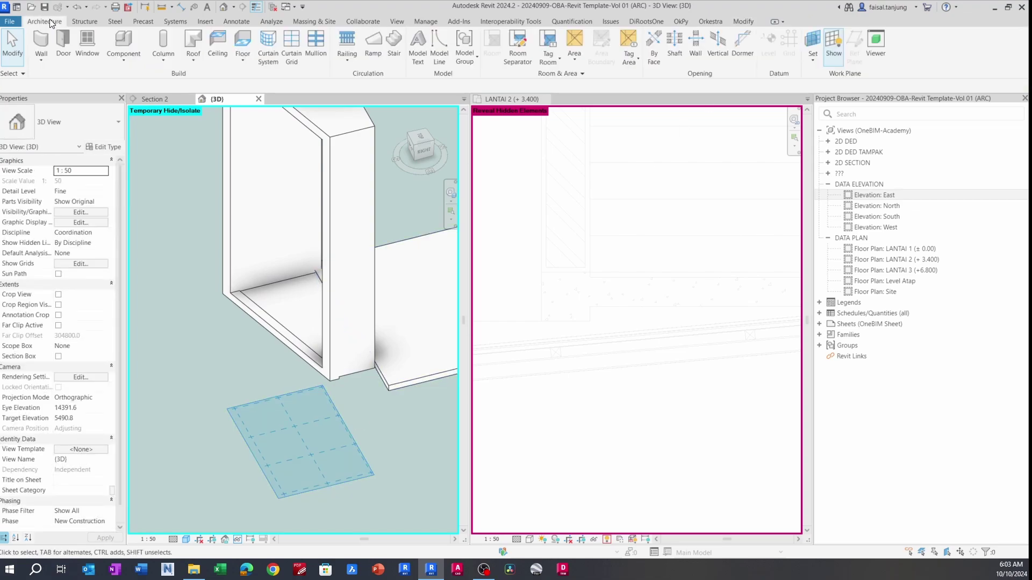
pyautogui.click(834, 54)
# - Reset the temporary hide/isolate in the 3D view to show the whole building around the frame
pyautogui.keyDown('shift'); pyautogui.moveTo(344, 423); pyautogui.dragTo(264, 453, button='middle'); pyautogui.keyUp('shift')
pyautogui.press('h')
pyautogui.press('r')
pyautogui.scroll(8, 309, 370)
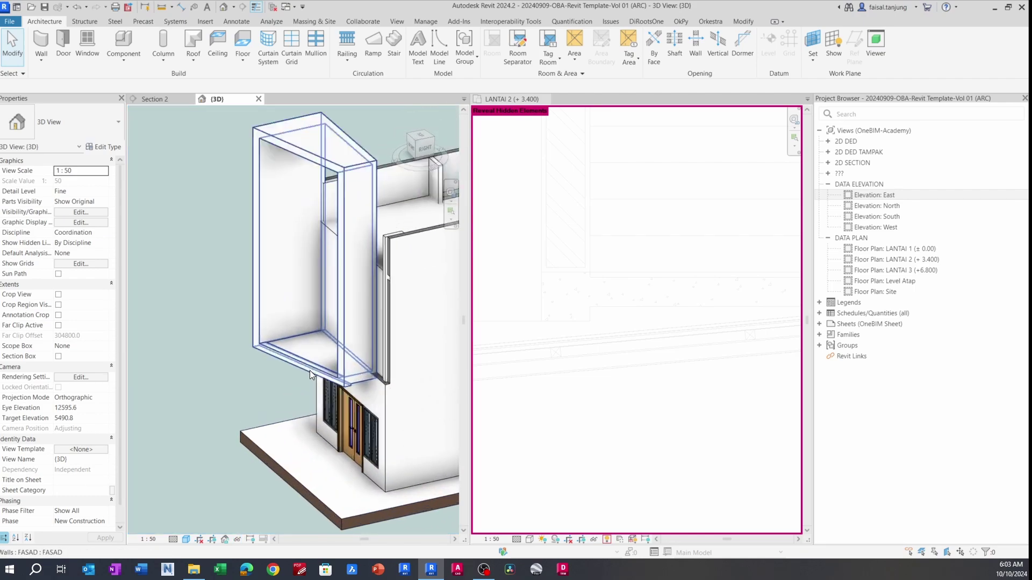
# - Measure the hatched wall in the hidden CAD drawing of the LANTAI 2 plan with an aligned dimension
pyautogui.click(606, 258)
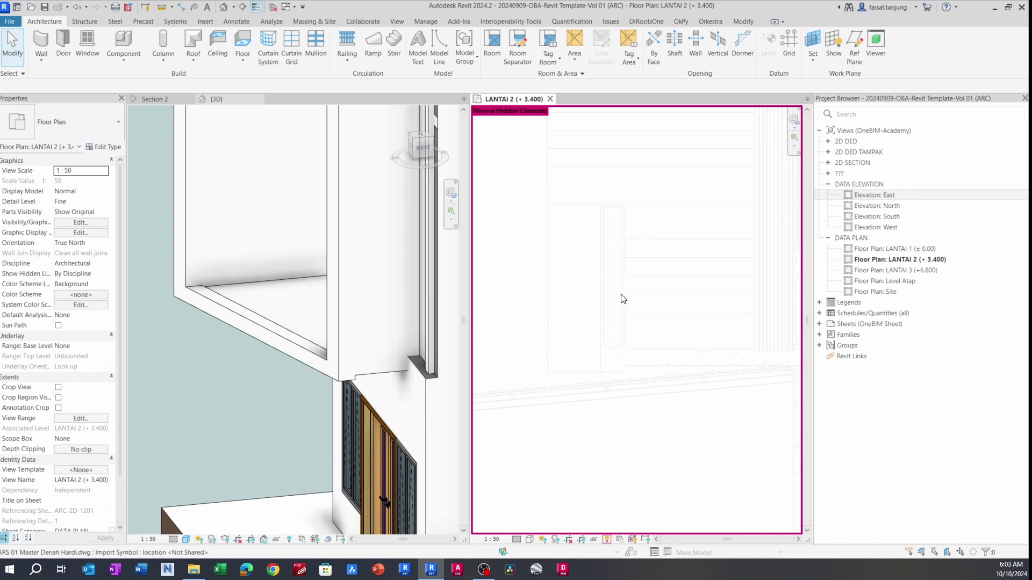
pyautogui.scroll(-3, 615, 333)
pyautogui.press('d')
pyautogui.press('i')
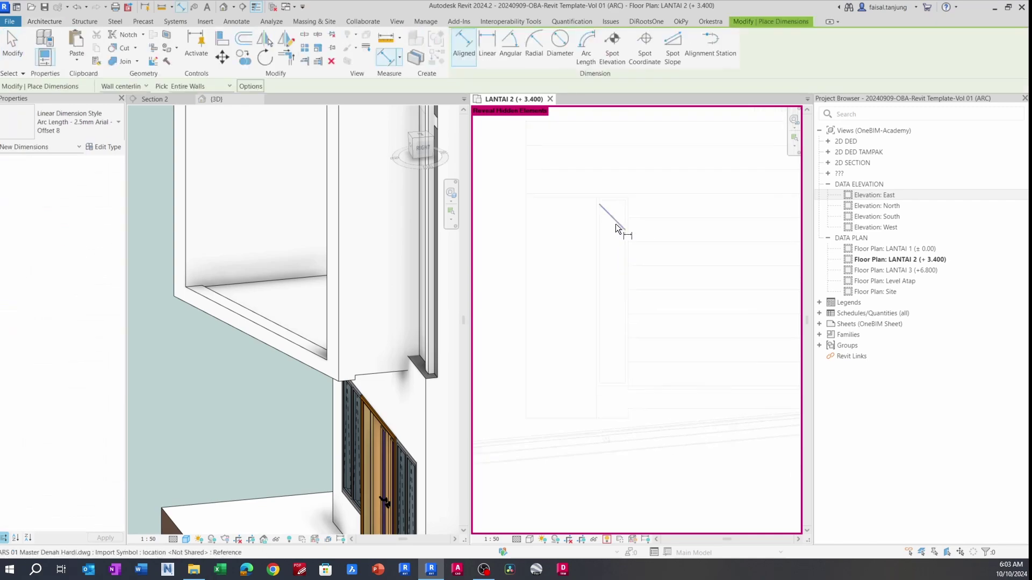
pyautogui.click(615, 192)
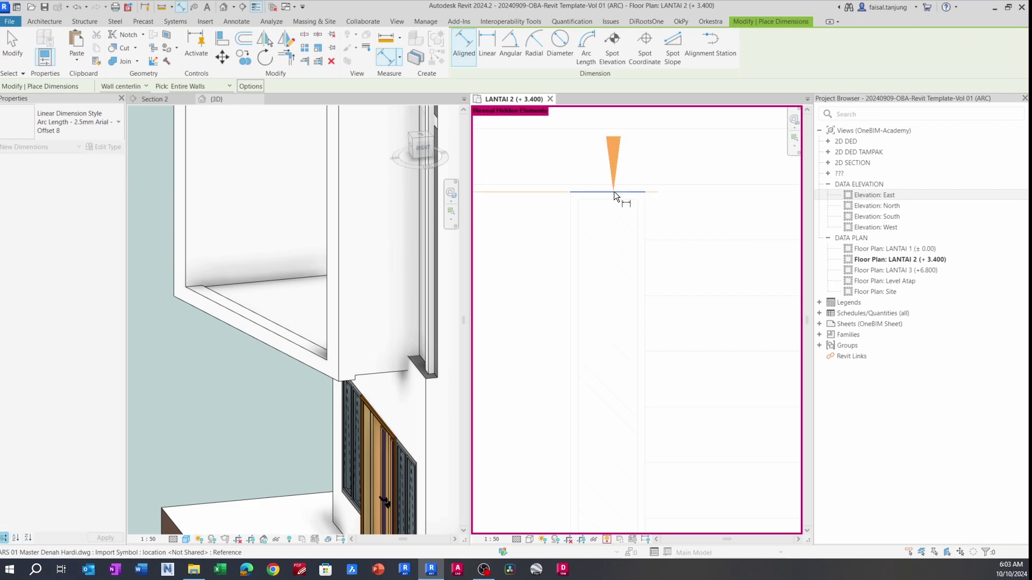
pyautogui.click(634, 396)
pyautogui.moveTo(571, 396); pyautogui.dragTo(677, 384, button='middle')
pyautogui.scroll(2, 562, 378)
pyautogui.press('Escape')
pyautogui.press('Escape')
# - Merge the tiled views into a single tabbed window and bring up the LANTAI 2 plan
pyautogui.scroll(-3, 252, 321)
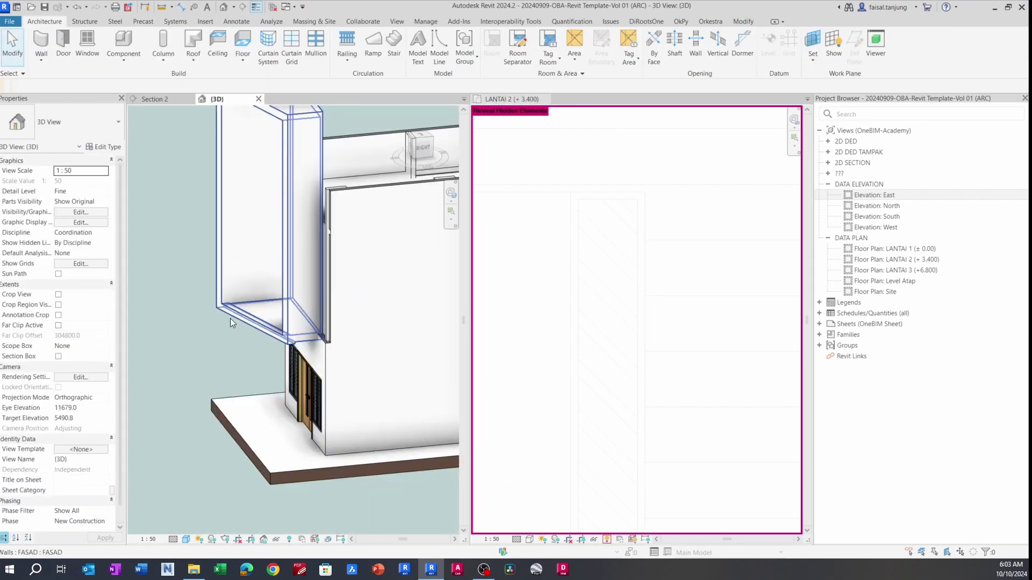
pyautogui.keyDown('shift'); pyautogui.moveTo(230, 318); pyautogui.dragTo(259, 331, button='middle'); pyautogui.keyUp('shift')
pyautogui.click(259, 330)
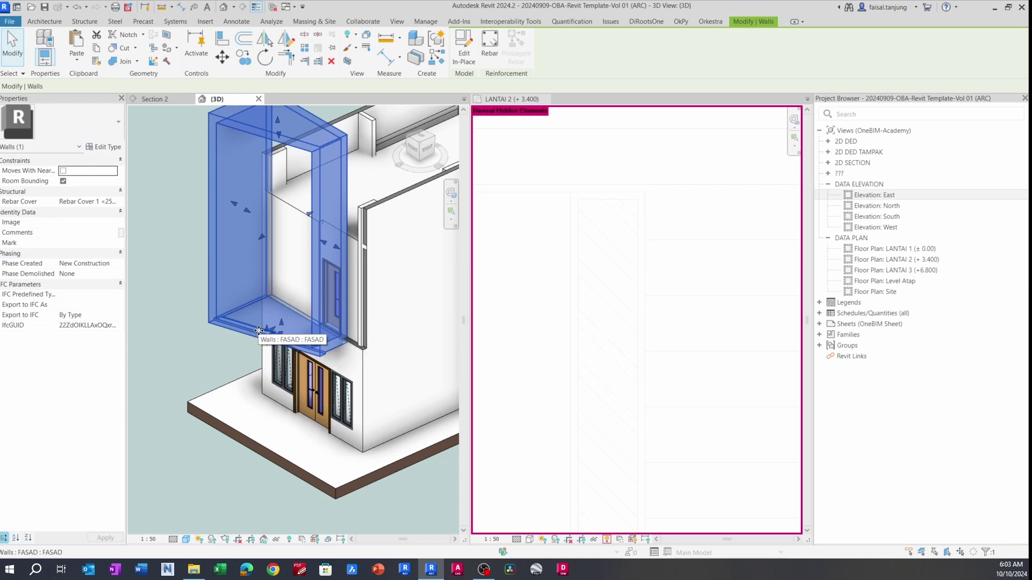
pyautogui.press('t')
pyautogui.press('w')
pyautogui.press('Escape')
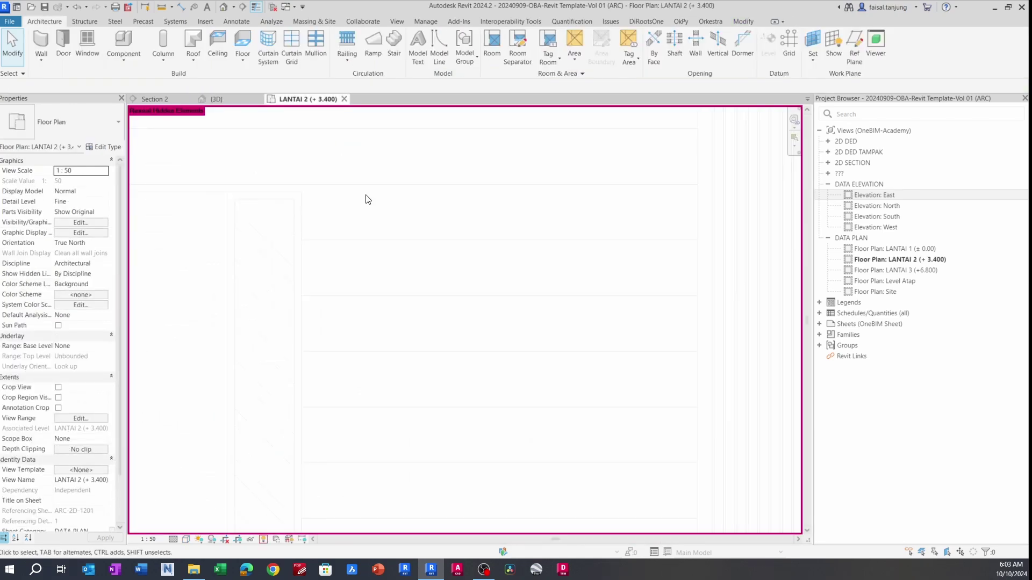
pyautogui.click(314, 100)
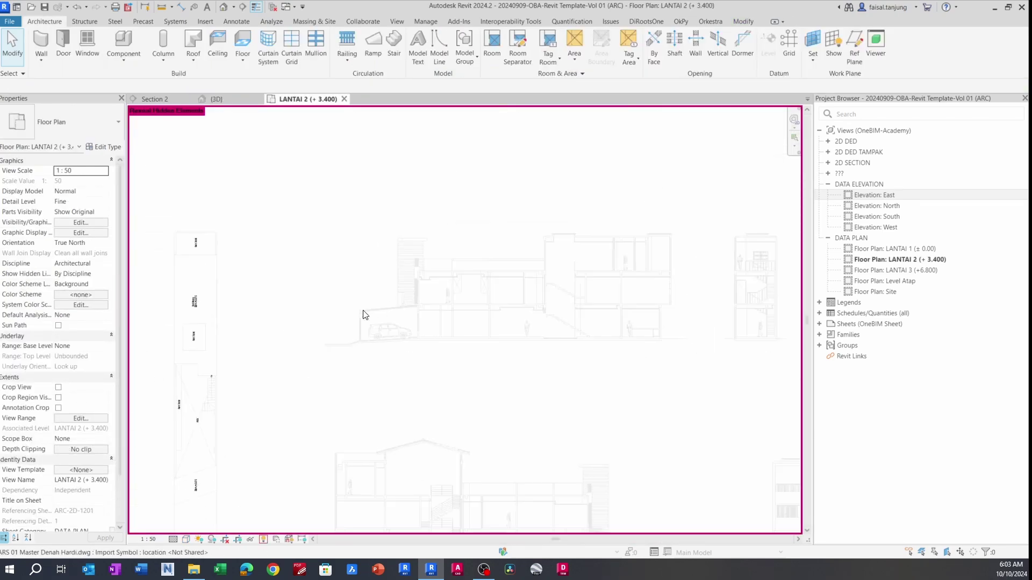
# - Turn off Reveal Hidden Elements in the LANTAI 2 plan and show the facade area near grid 1
pyautogui.moveTo(362, 310); pyautogui.dragTo(413, 309, button='middle')
pyautogui.click(262, 540)
pyautogui.scroll(-4, 318, 344)
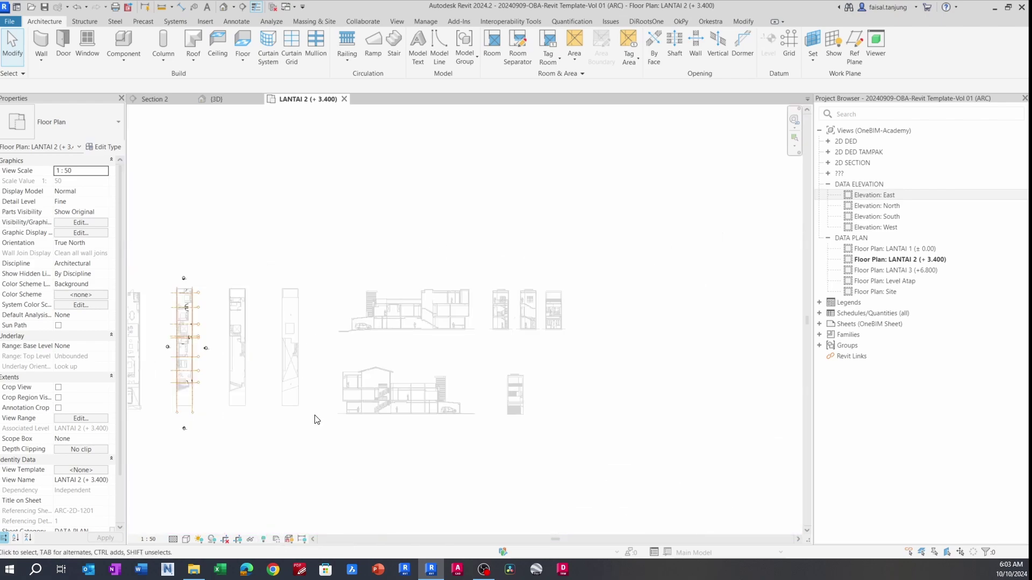
pyautogui.moveTo(257, 430); pyautogui.dragTo(405, 363, button='middle')
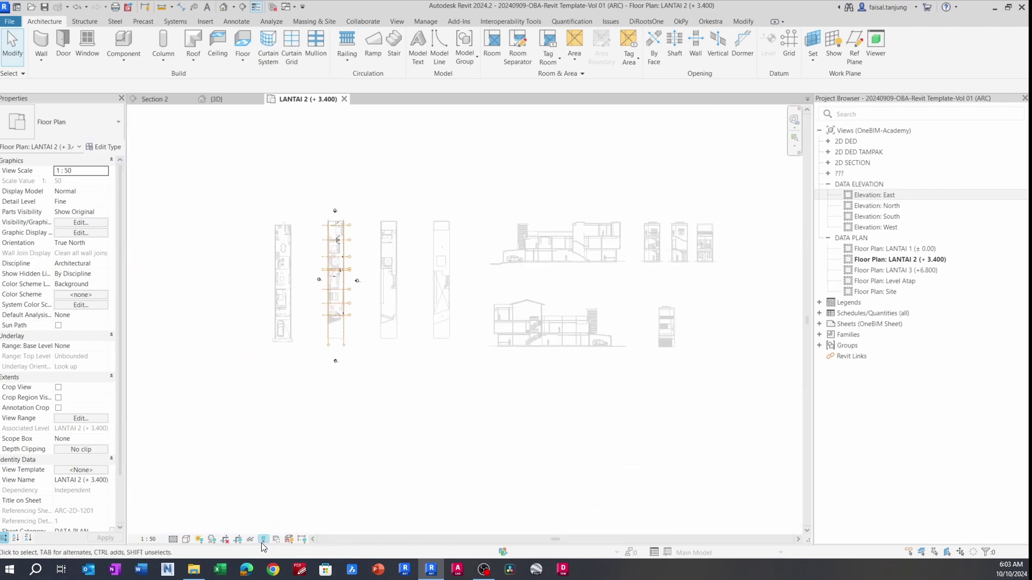
pyautogui.scroll(10, 329, 341)
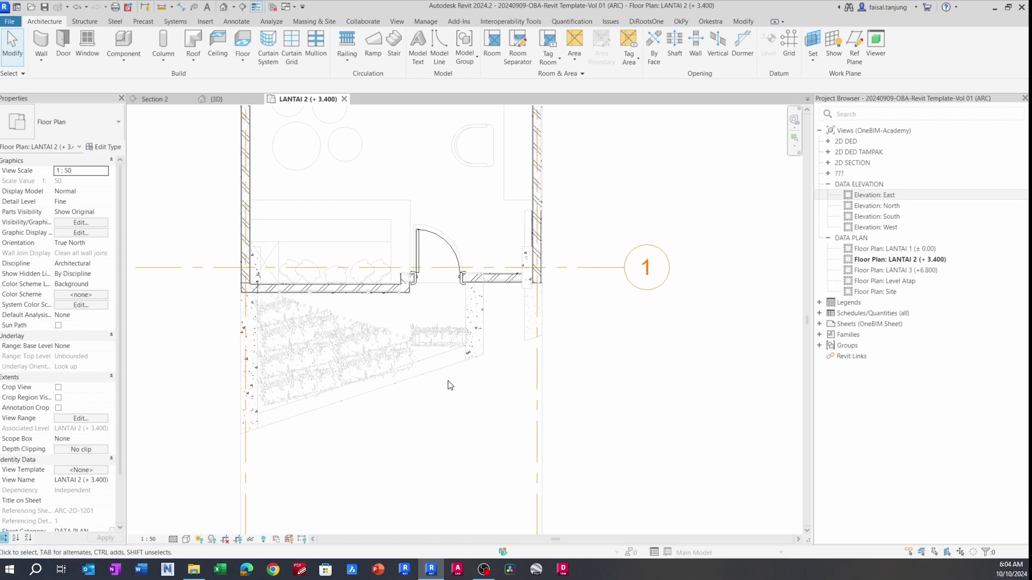
pyautogui.click(362, 289)
pyautogui.moveTo(404, 352); pyautogui.dragTo(404, 323, button='middle')
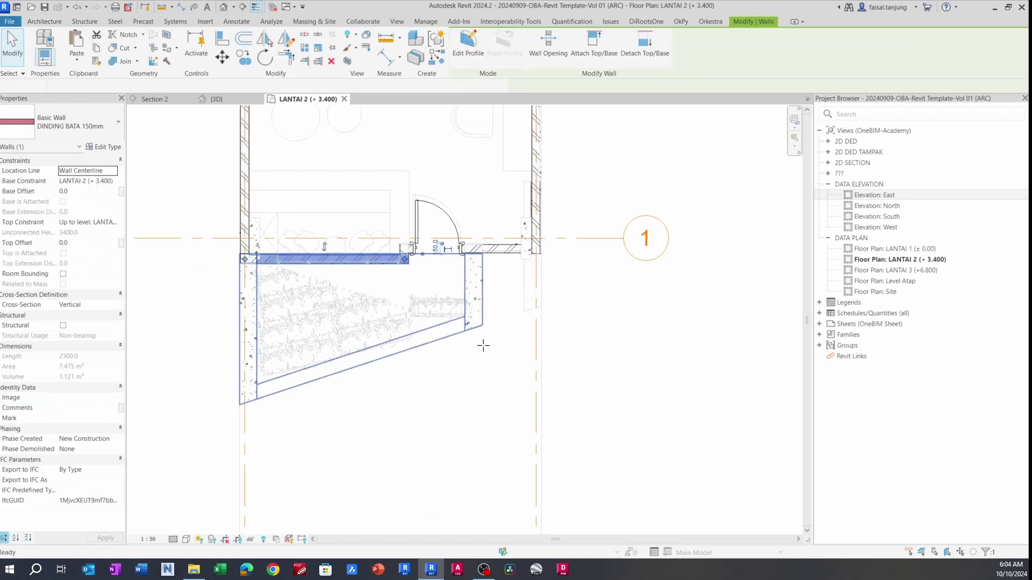
pyautogui.press('w')
pyautogui.press('a')
pyautogui.click(465, 319)
pyautogui.scroll(2, 260, 391)
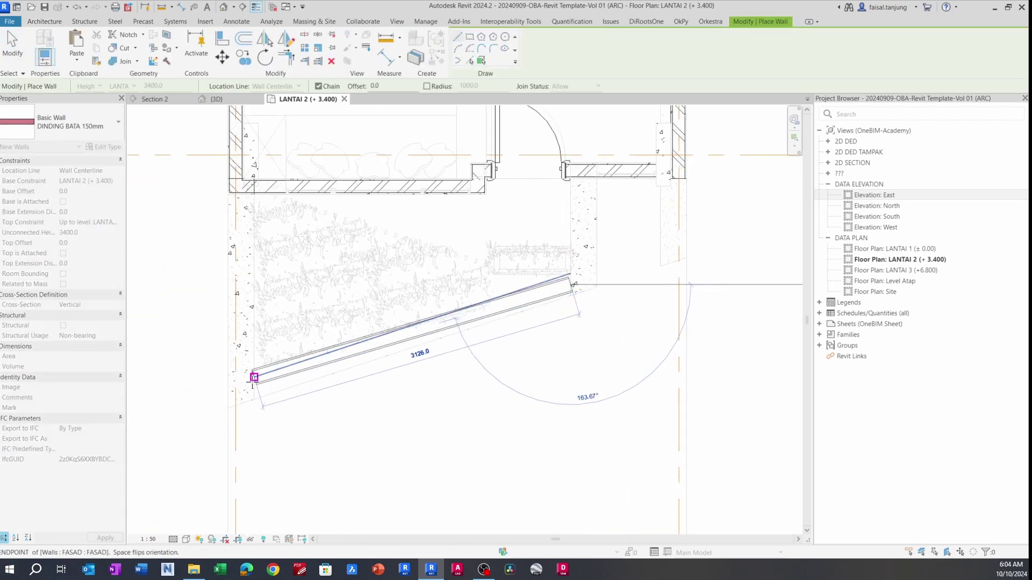
pyautogui.press('Escape')
pyautogui.press('Escape')
# - Draw a DINDING BATA 150mm wall about 3157 mm long along the facade's slanted front, between the inner faces of the frame's sides
pyautogui.click(368, 193)
pyautogui.moveTo(382, 245); pyautogui.dragTo(367, 272, button='middle')
pyautogui.press('w')
pyautogui.press('a')
pyautogui.click(556, 309)
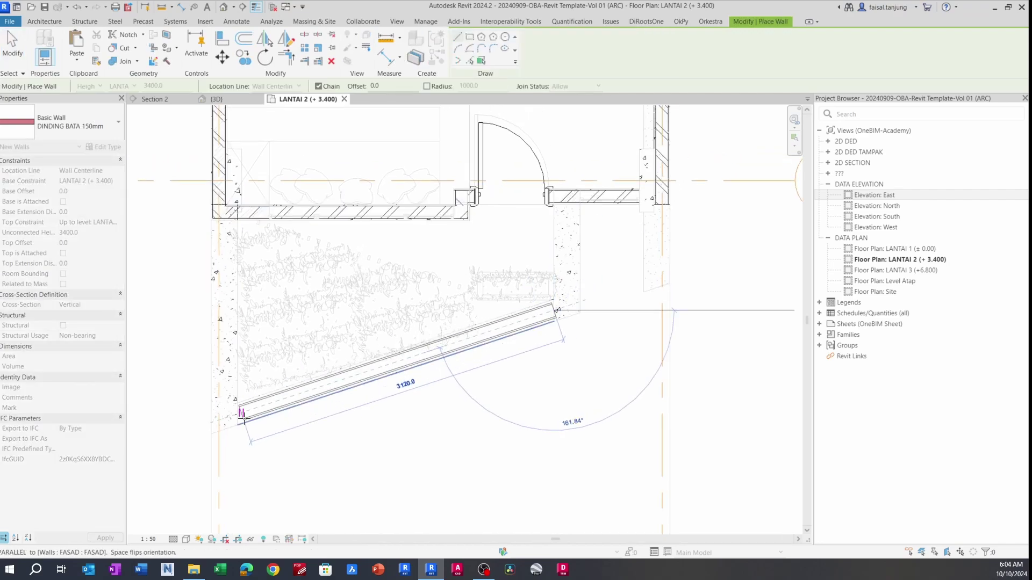
pyautogui.scroll(2, 242, 416)
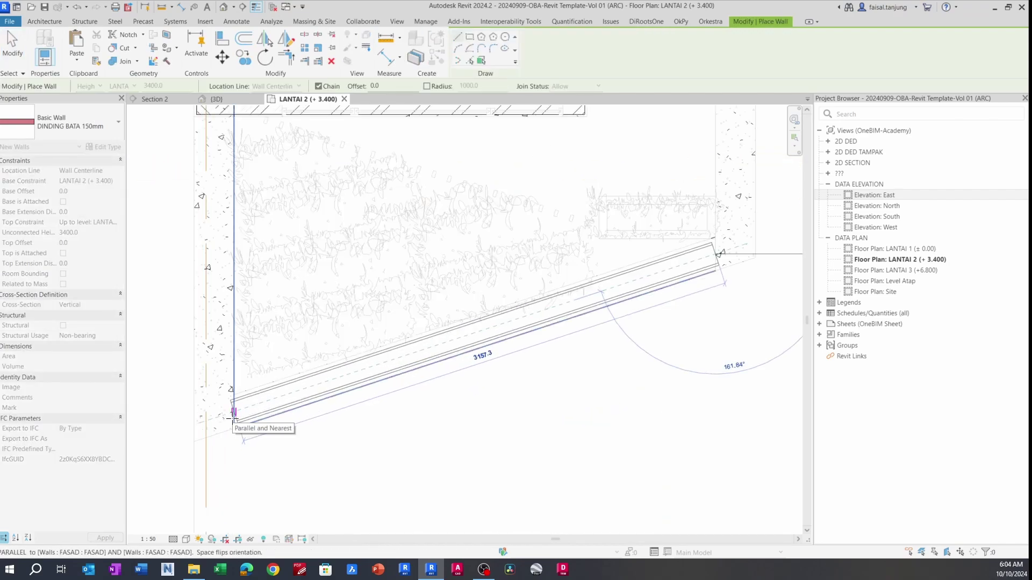
pyautogui.click(233, 419)
pyautogui.press('Escape')
pyautogui.press('Escape')
# - Duplicate the slanted wall's type under the name DINDING BATA 200mm
pyautogui.scroll(-1, 280, 393)
pyautogui.click(294, 399)
pyautogui.moveTo(294, 399); pyautogui.dragTo(326, 397, button='middle')
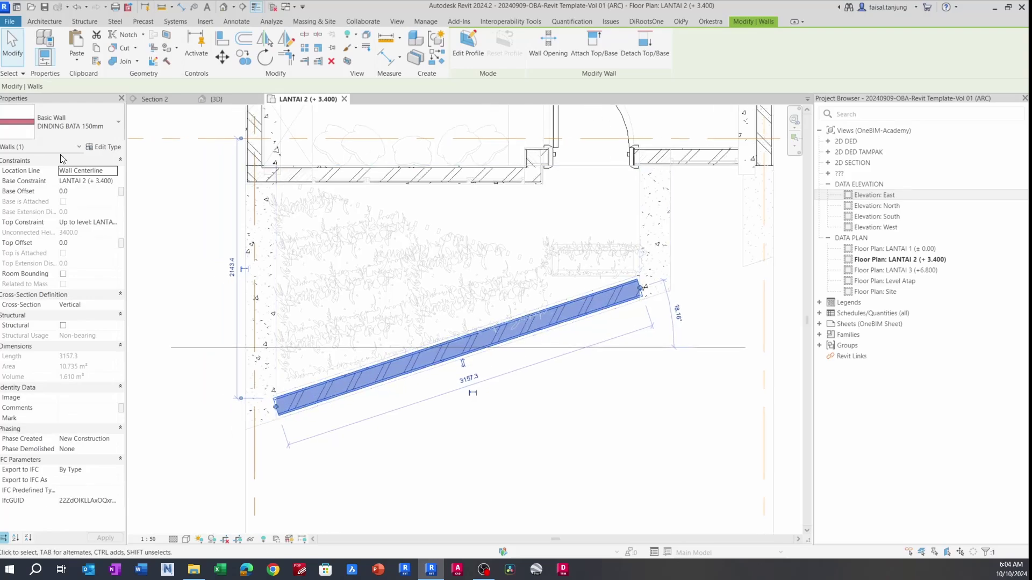
pyautogui.click(88, 121)
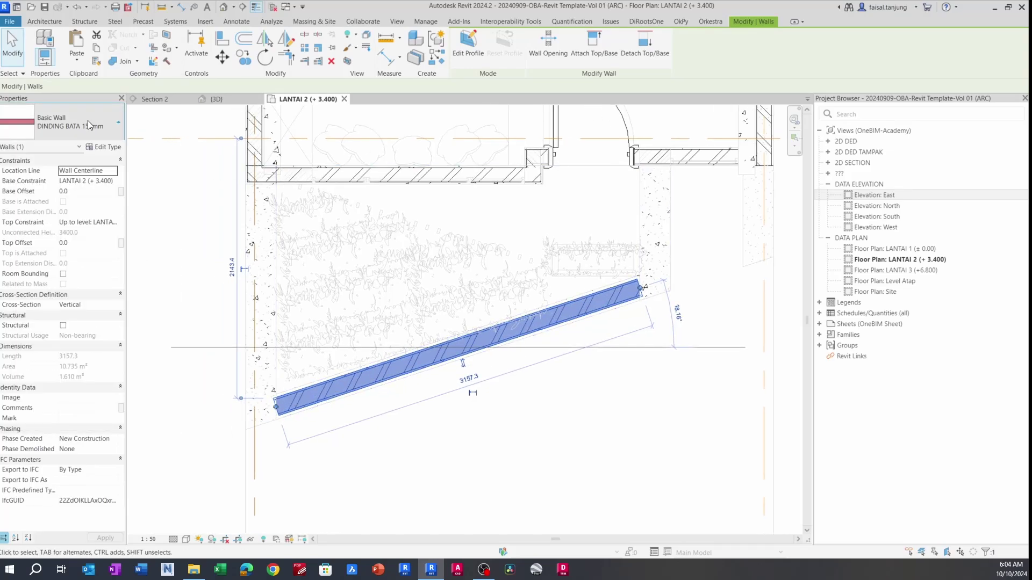
pyautogui.click(104, 146)
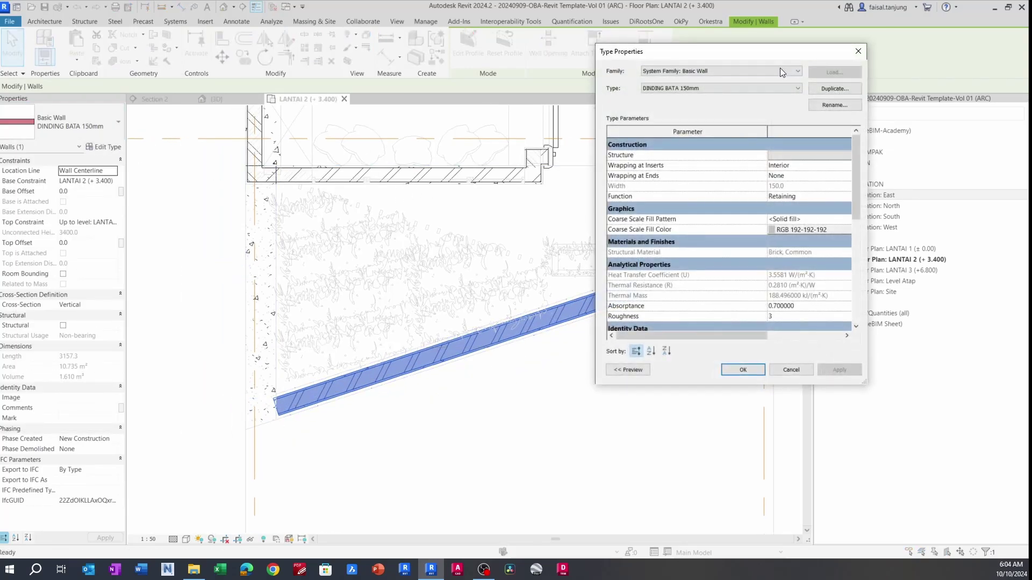
pyautogui.moveTo(749, 61); pyautogui.dragTo(280, 106)
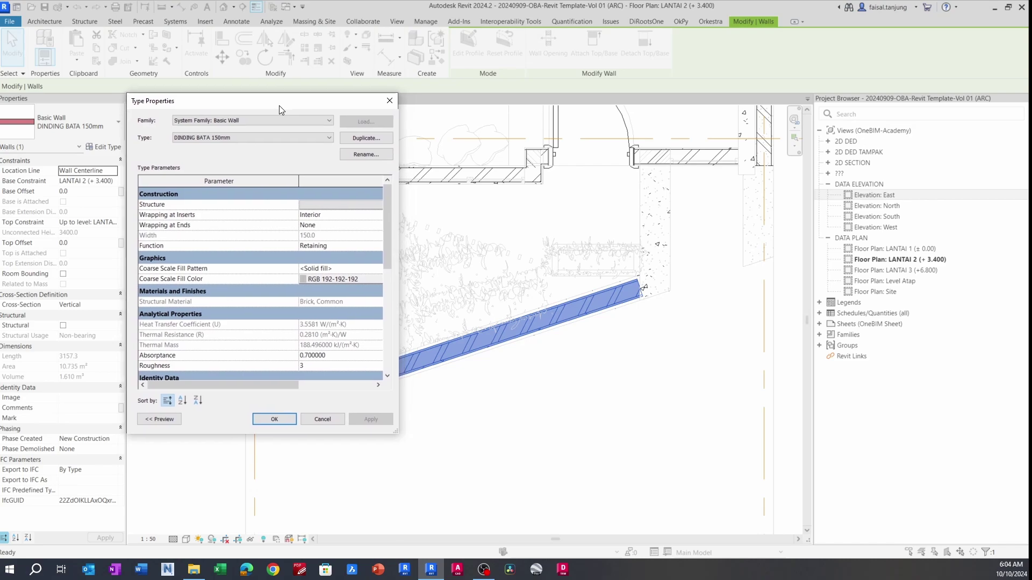
pyautogui.click(372, 142)
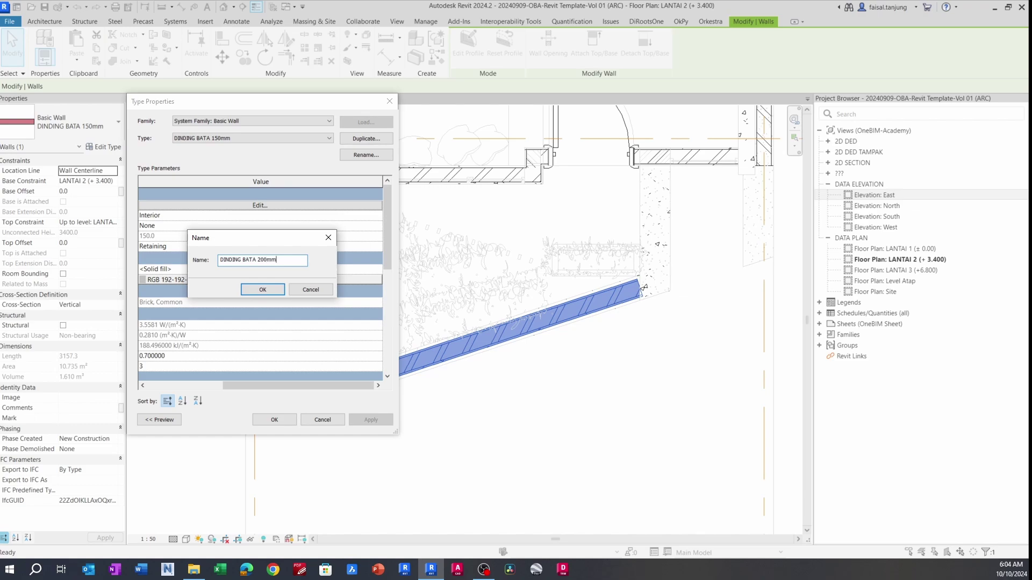
pyautogui.click(262, 290)
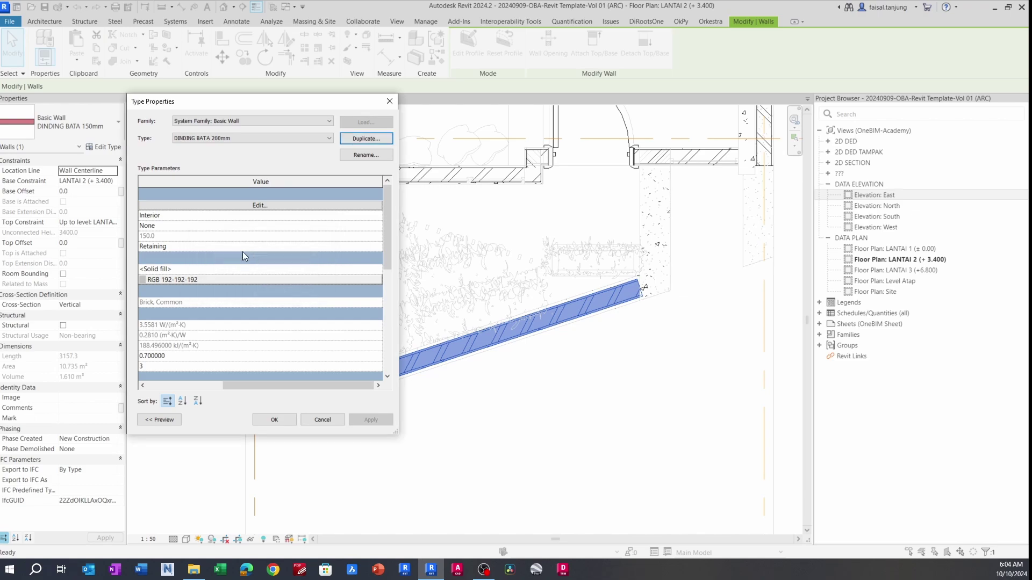
# - Thicken the Brick, Common layer to give the DINDING BATA 200mm type a 200 mm total, and apply it to the slanted wall
pyautogui.click(225, 207)
pyautogui.click(266, 213)
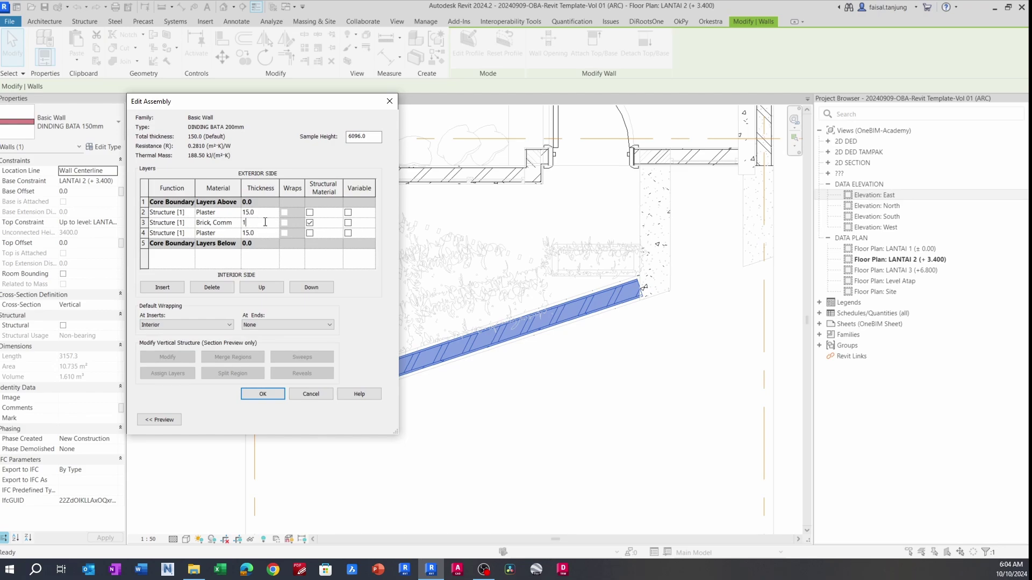
pyautogui.click(262, 396)
pyautogui.click(292, 421)
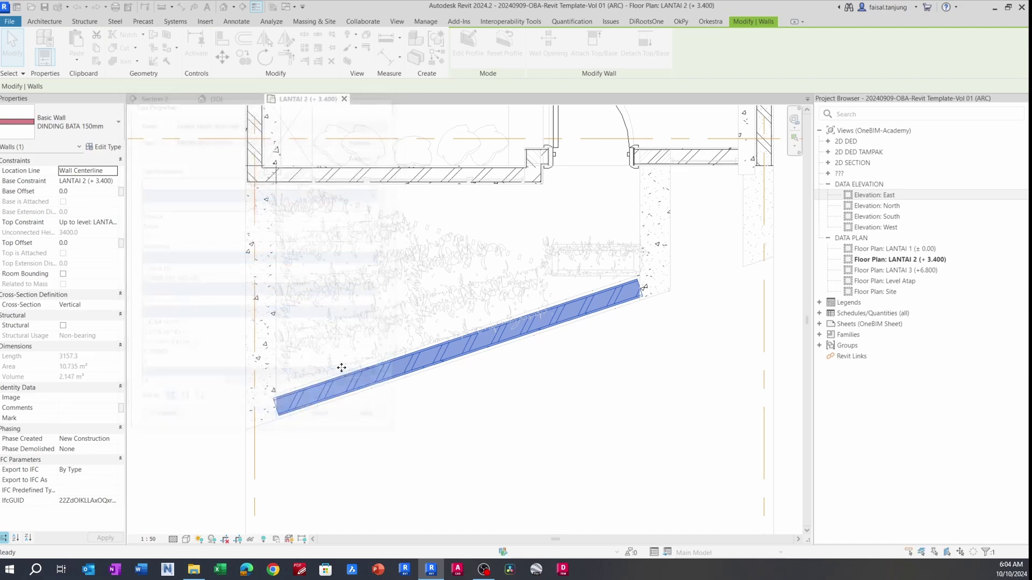
pyautogui.click(531, 356)
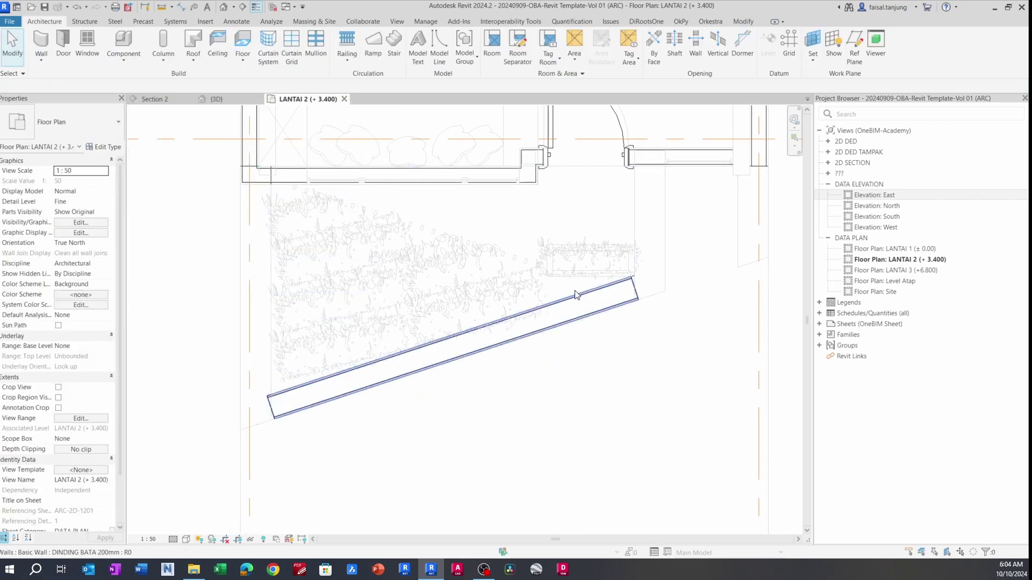
# - Extend both ends of the slanted wall into the sides of the facade frame and join the wall's geometry with the frame
pyautogui.click(622, 300)
pyautogui.scroll(5, 626, 295)
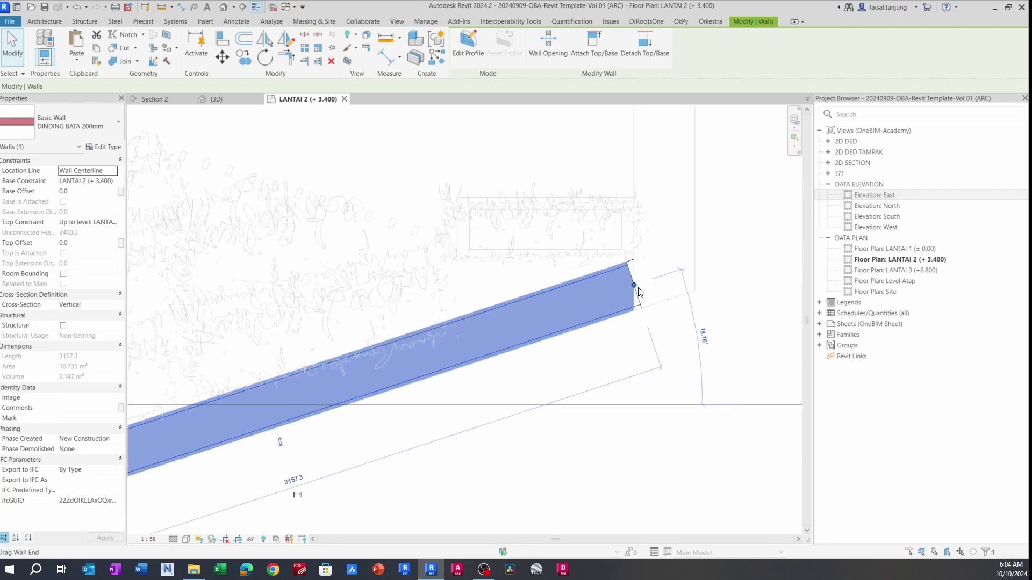
pyautogui.moveTo(634, 286); pyautogui.dragTo(660, 279)
pyautogui.press('Escape')
pyautogui.scroll(-2, 418, 358)
pyautogui.moveTo(417, 359); pyautogui.dragTo(676, 255, button='middle')
pyautogui.scroll(1, 427, 338)
pyautogui.click(428, 338)
pyautogui.moveTo(383, 348); pyautogui.dragTo(354, 358)
pyautogui.press('Escape')
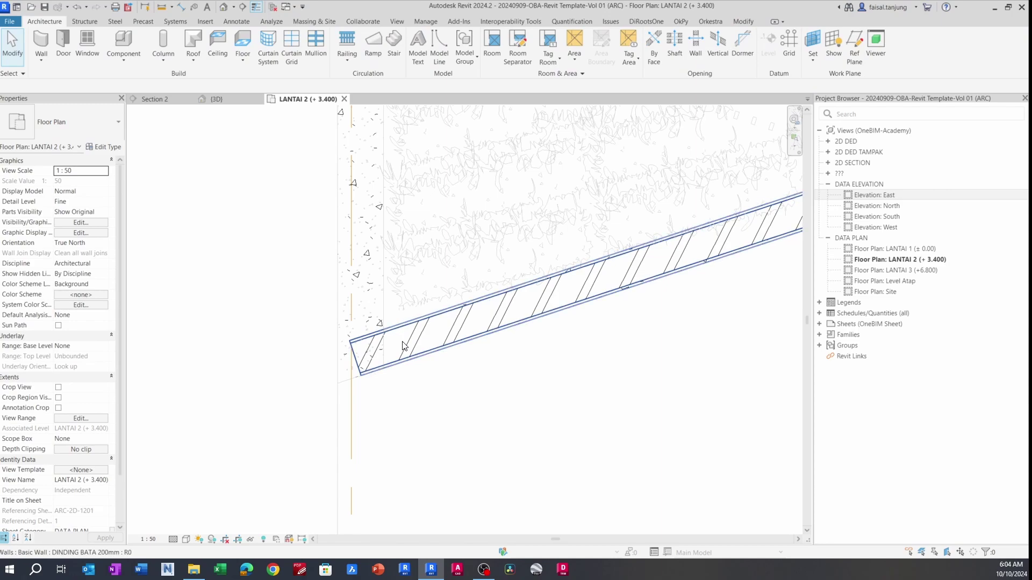
pyautogui.scroll(-3, 397, 326)
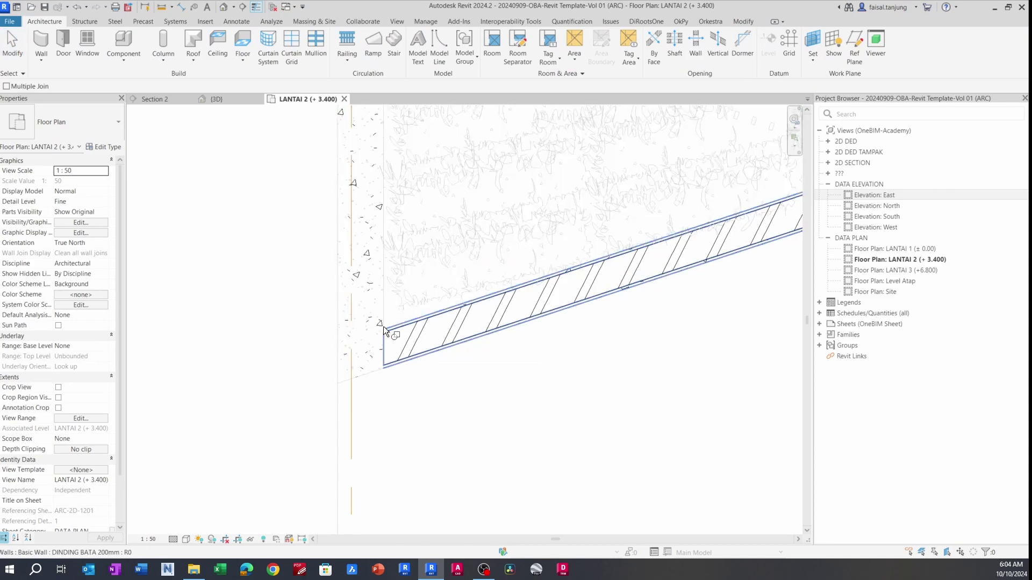
pyautogui.moveTo(383, 327); pyautogui.dragTo(420, 384, button='middle')
pyautogui.scroll(1, 519, 332)
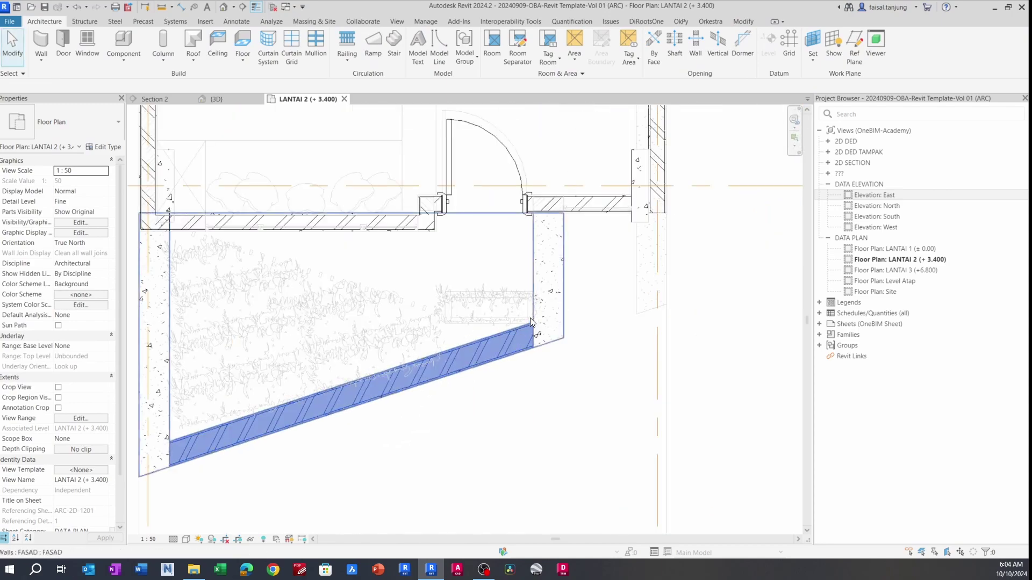
# - Open the 3D view and examine how the base of the new wall meets the bottom of the facade frame
pyautogui.scroll(-2, 529, 317)
pyautogui.click(216, 99)
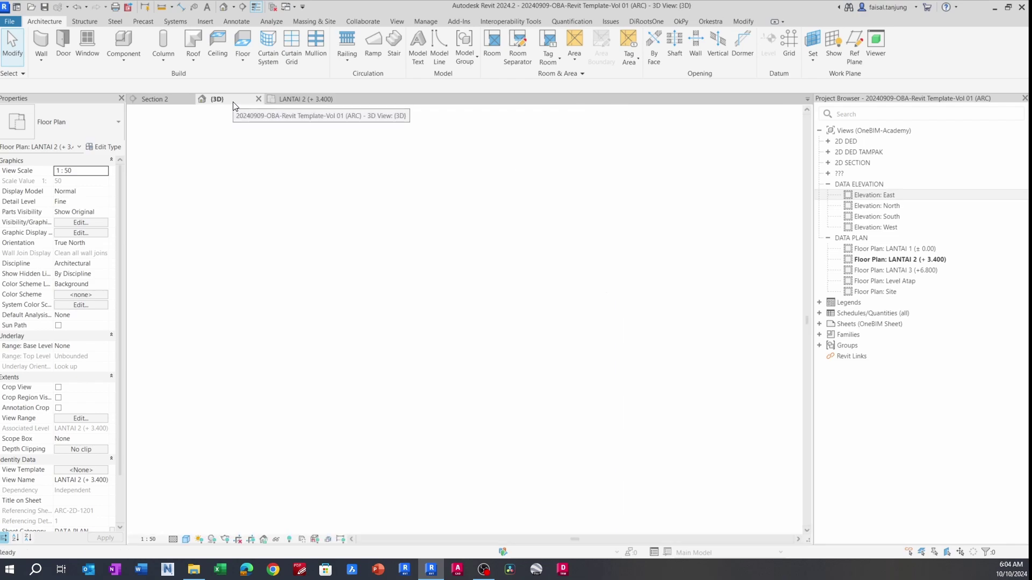
pyautogui.scroll(1, 264, 263)
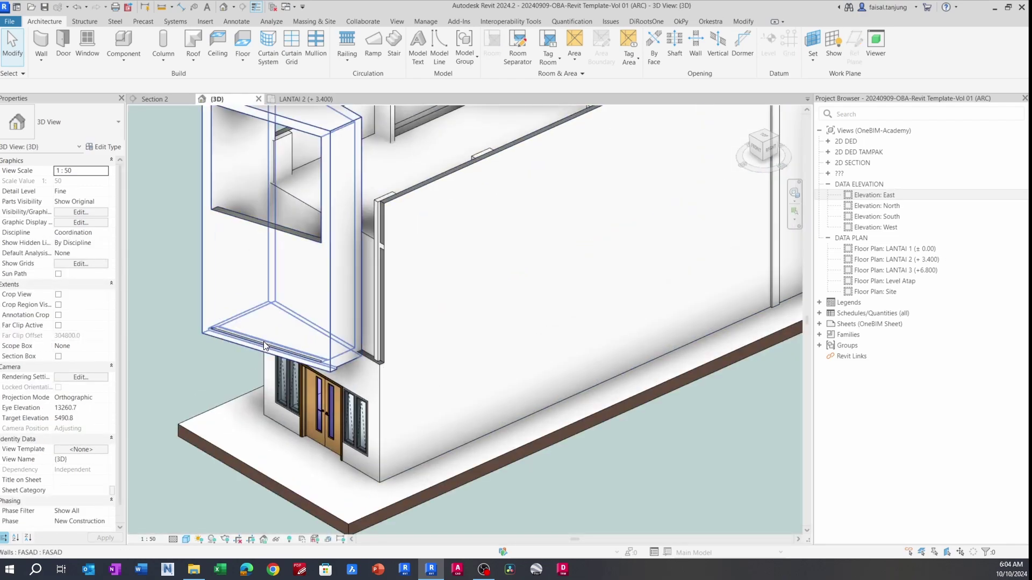
pyautogui.scroll(2, 265, 322)
pyautogui.click(276, 173)
pyautogui.scroll(4, 251, 310)
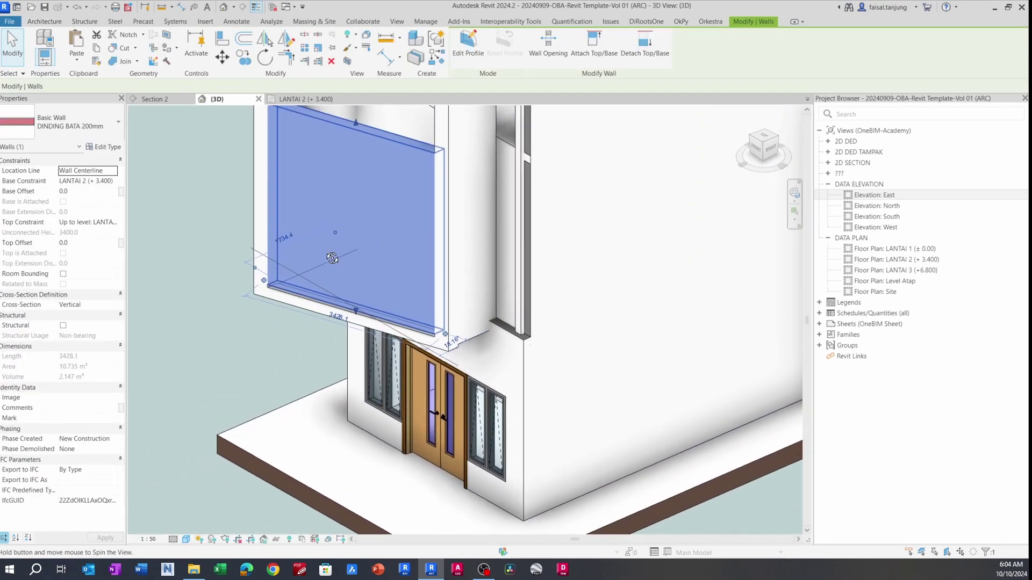
pyautogui.press('Escape')
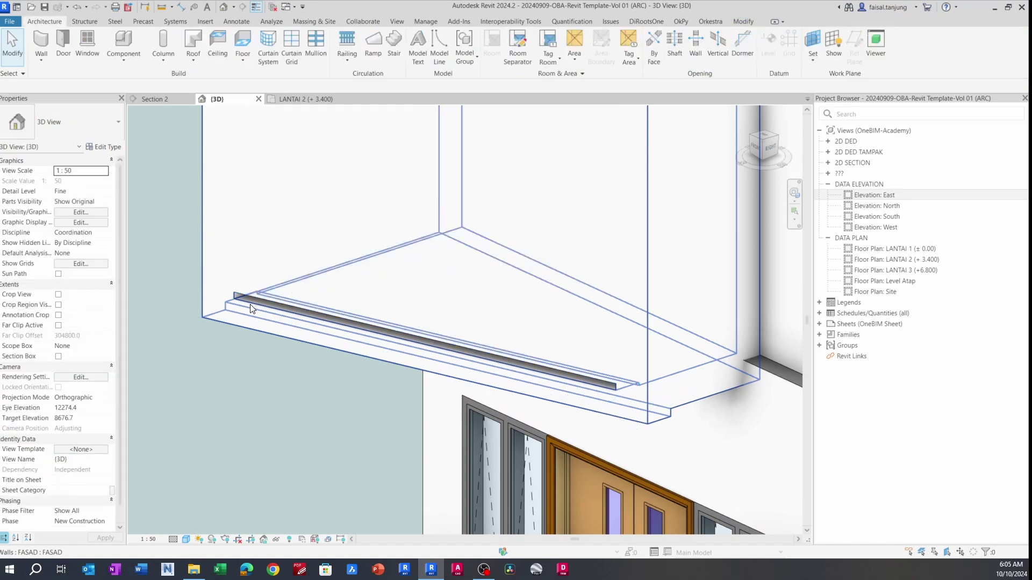
pyautogui.press('l')
pyautogui.scroll(3, 250, 308)
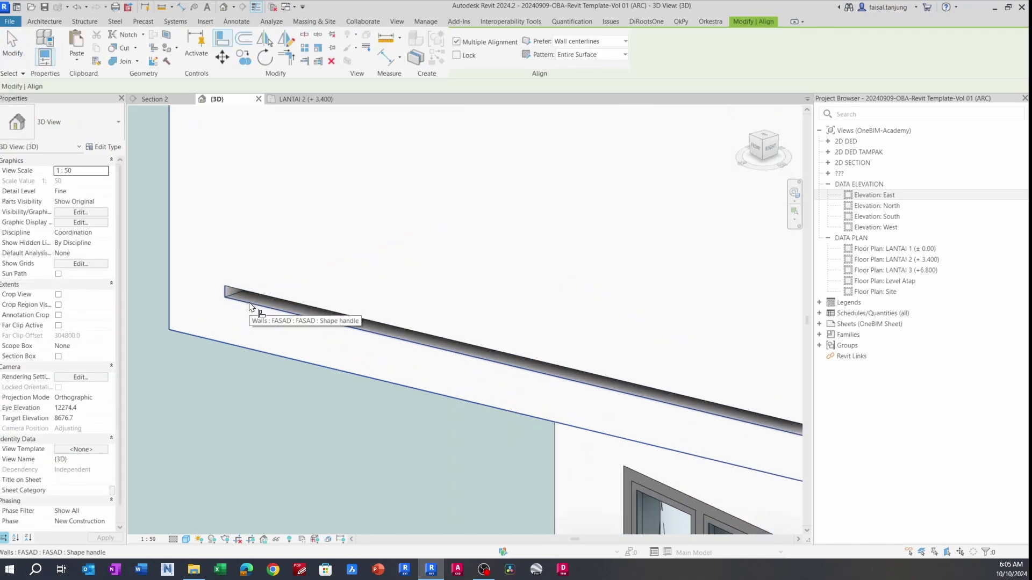
pyautogui.press('Escape')
pyautogui.scroll(-3, 251, 309)
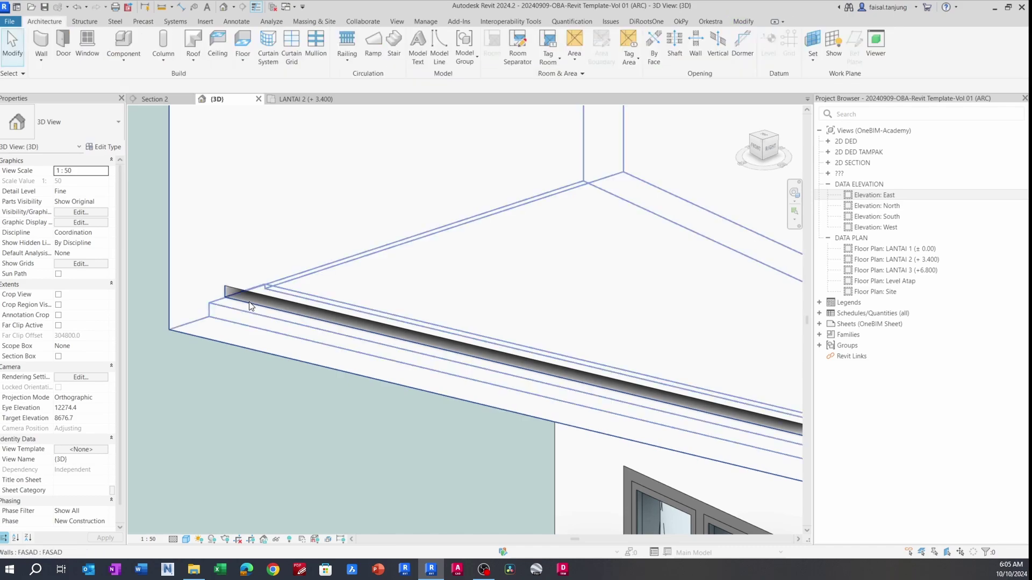
# - Align the base of the slanted wall with the bottom face of the facade frame's recess
pyautogui.press('l')
pyautogui.scroll(2, 277, 314)
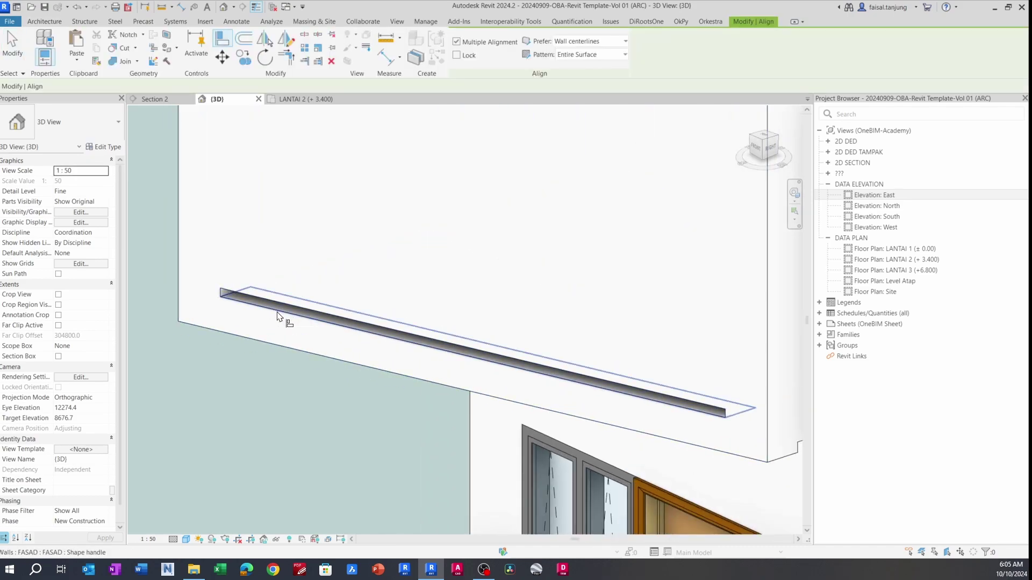
pyautogui.scroll(4, 278, 316)
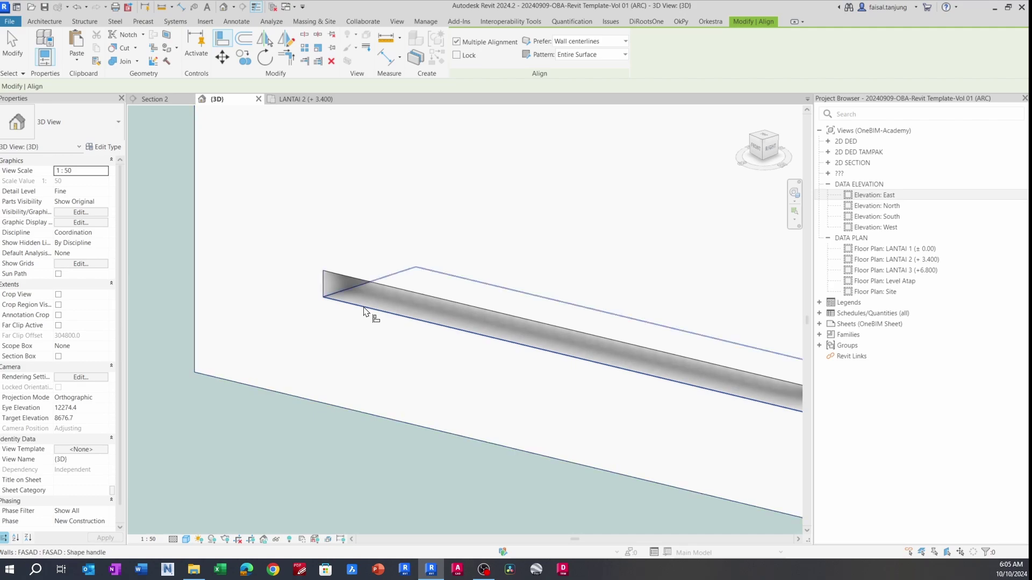
pyautogui.click(363, 307)
pyautogui.click(362, 284)
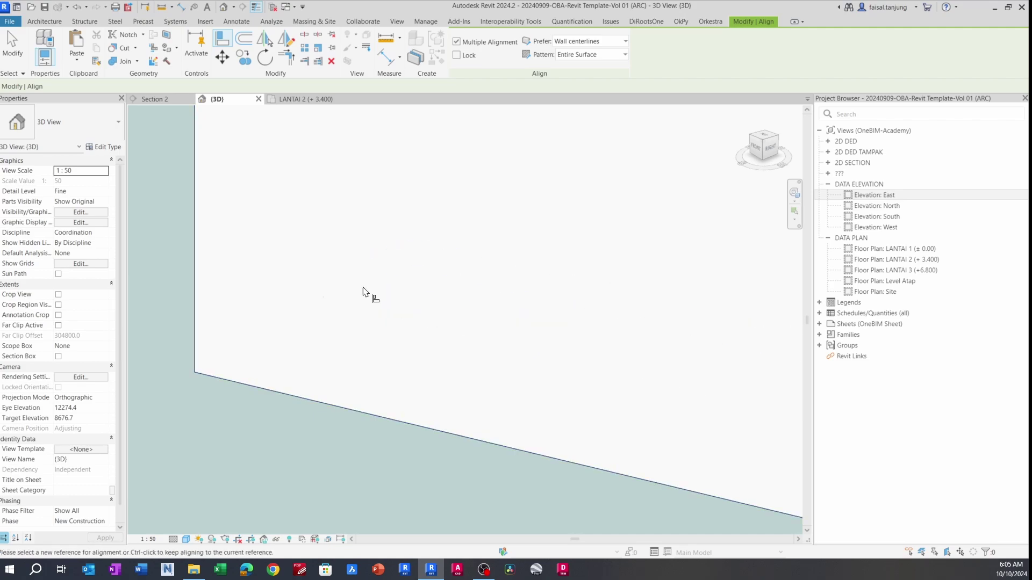
pyautogui.scroll(-4, 348, 280)
pyautogui.press('Escape')
pyautogui.press('Escape')
pyautogui.scroll(-5, 350, 284)
# - Open the LANTAI 2 plan and locate the front balcony wall in the imported CAD section drawings
pyautogui.click(423, 205)
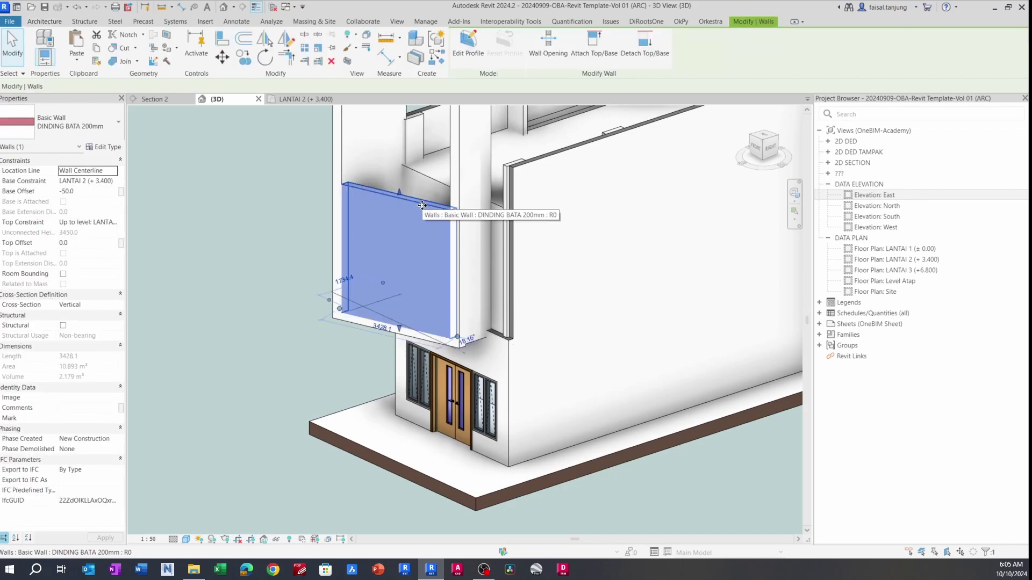
pyautogui.click(757, 148)
pyautogui.scroll(3, 424, 213)
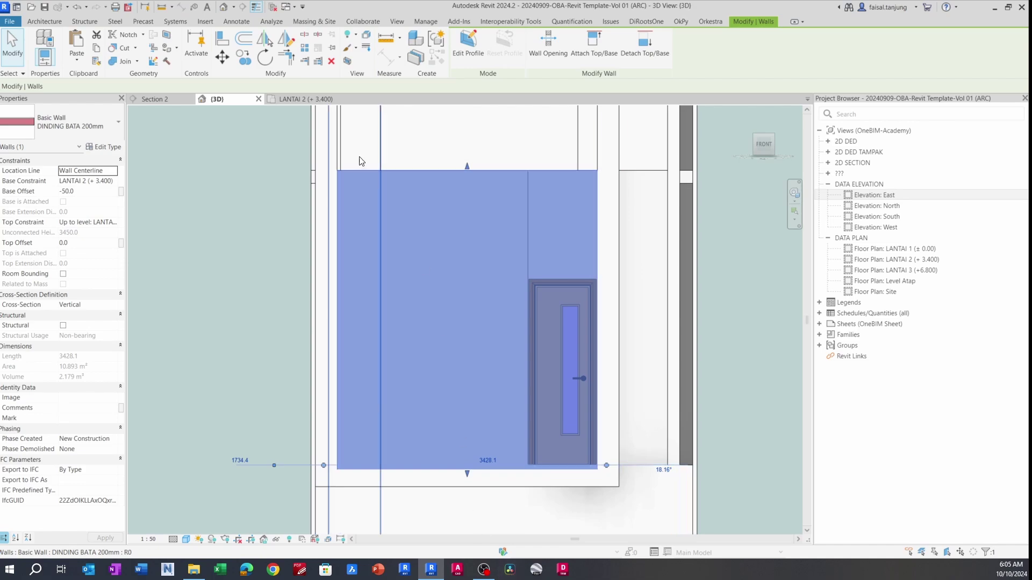
pyautogui.click(305, 99)
pyautogui.scroll(-6, 462, 334)
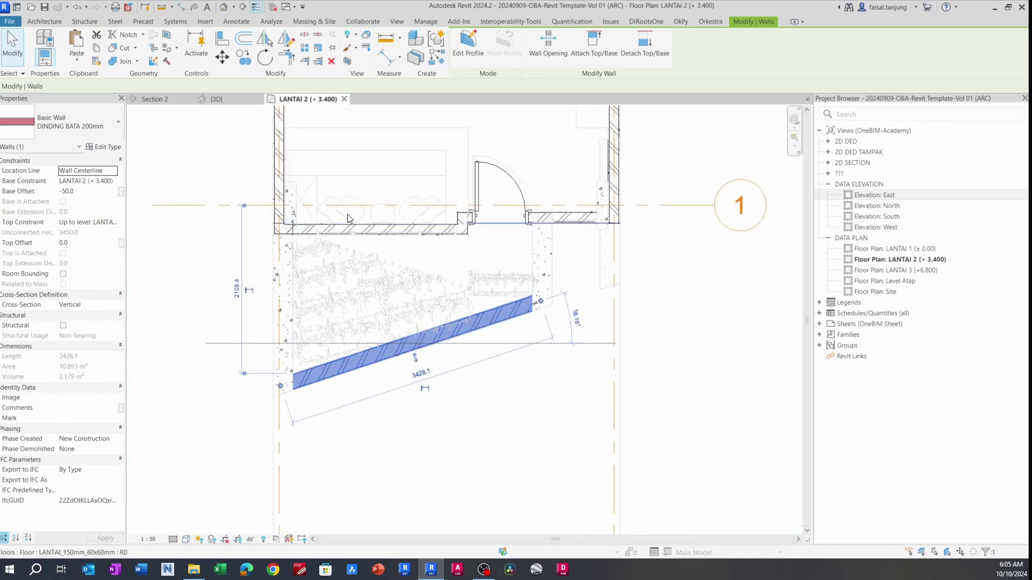
pyautogui.scroll(3, 429, 247)
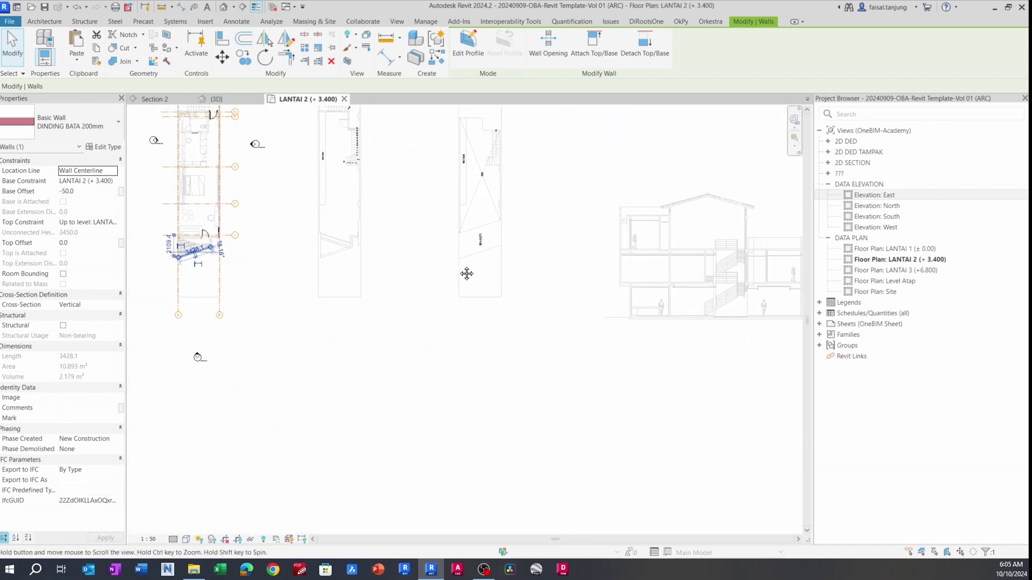
pyautogui.moveTo(468, 272); pyautogui.dragTo(271, 268, button='middle')
pyautogui.moveTo(568, 357); pyautogui.dragTo(590, 543, button='middle')
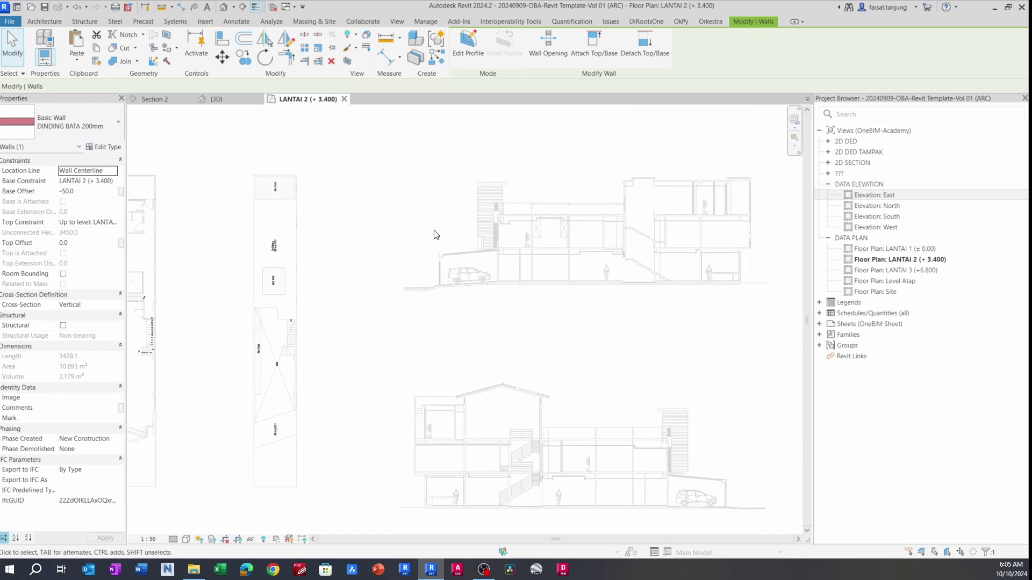
pyautogui.scroll(2, 436, 235)
pyautogui.scroll(5, 559, 266)
pyautogui.moveTo(364, 166); pyautogui.dragTo(399, 295, button='middle')
pyautogui.scroll(1, 398, 295)
pyautogui.press('Escape')
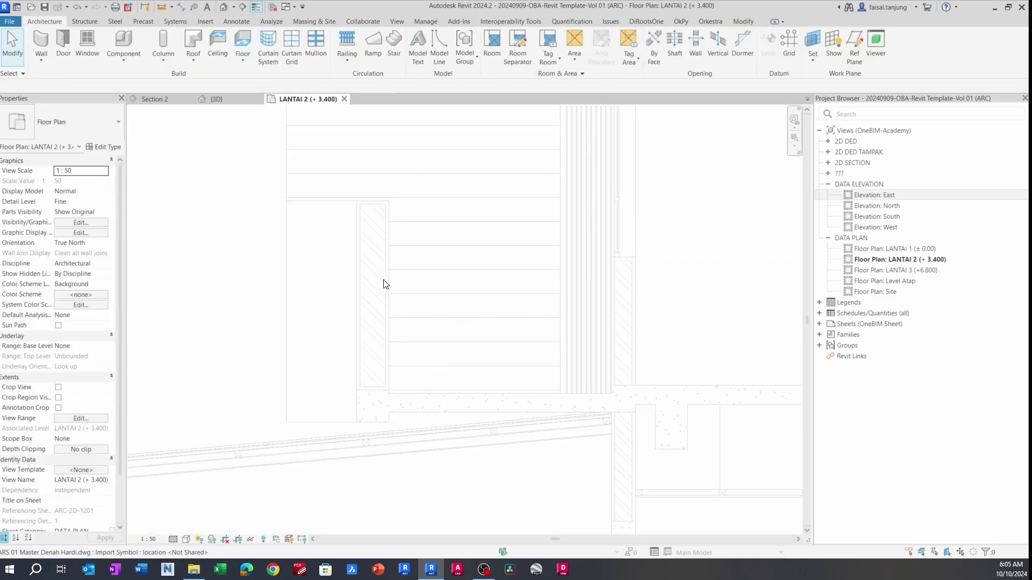
# - Measure the height of the front balcony wall in the CAD section drawing from its top to its base
pyautogui.press('i')
pyautogui.scroll(2, 379, 203)
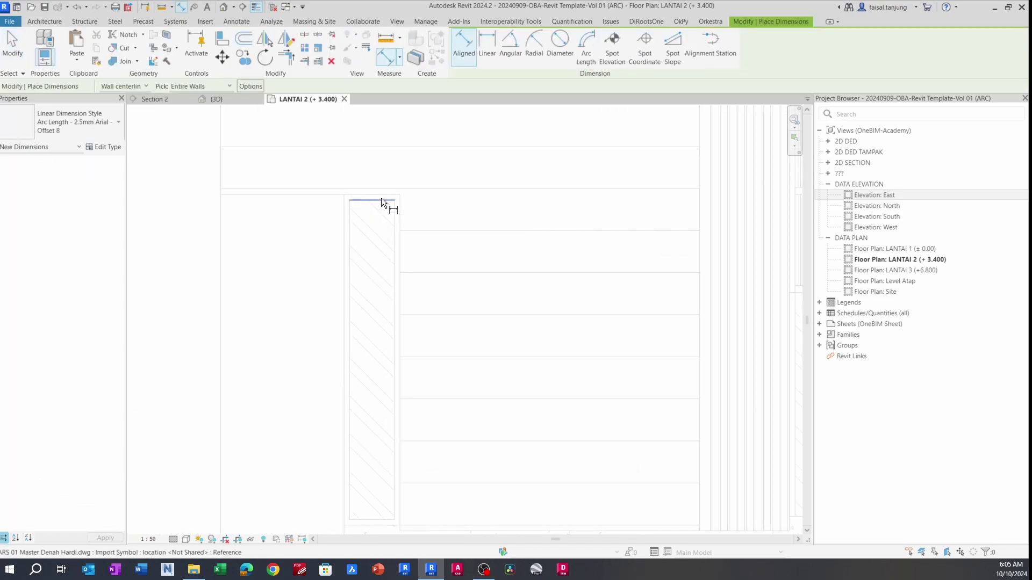
pyautogui.click(381, 199)
pyautogui.scroll(-3, 401, 349)
pyautogui.scroll(1, 392, 379)
pyautogui.scroll(1, 393, 379)
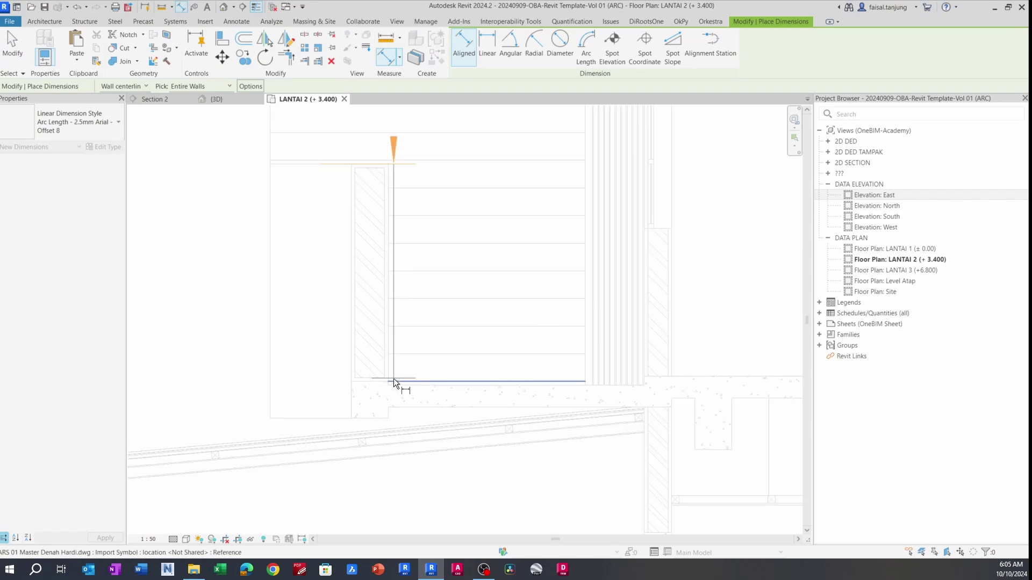
pyautogui.click(393, 379)
pyautogui.scroll(2, 293, 383)
pyautogui.press('Escape')
pyautogui.press('Escape')
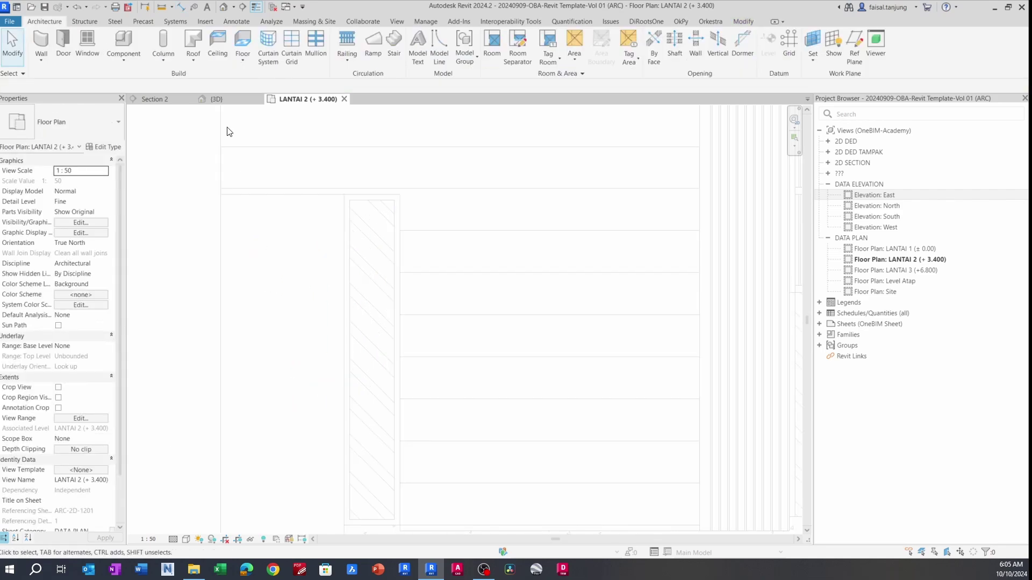
# - In the 3D view, lower the slanted wall's top by constraining it to level LANTAI 2 (+ 3.400) with a top offset of 1180
pyautogui.click(216, 100)
pyautogui.scroll(2, 364, 241)
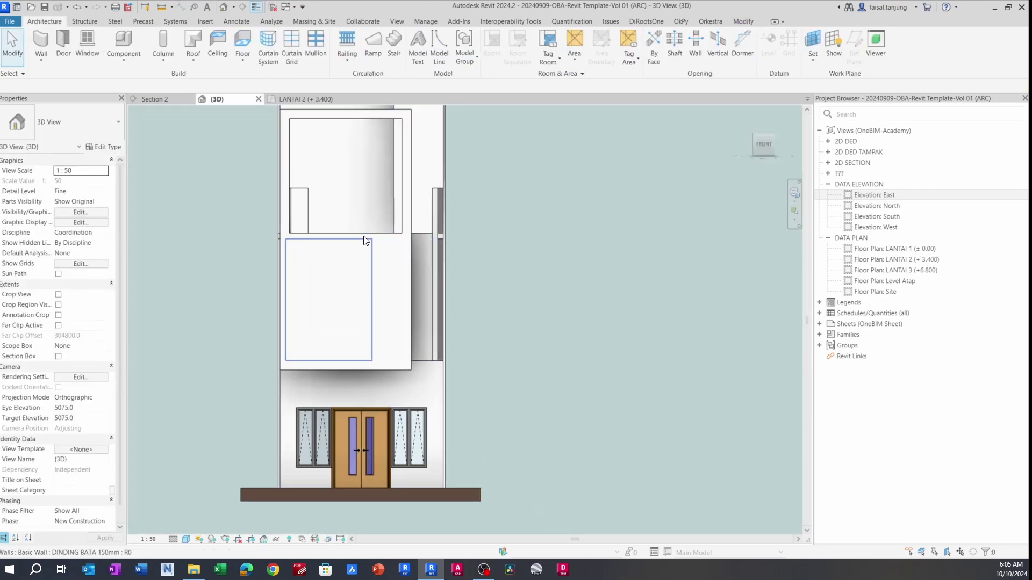
pyautogui.click(364, 236)
pyautogui.keyDown('shift'); pyautogui.moveTo(356, 271); pyautogui.dragTo(291, 318, button='middle'); pyautogui.keyUp('shift')
pyautogui.press('Escape')
pyautogui.click(323, 248)
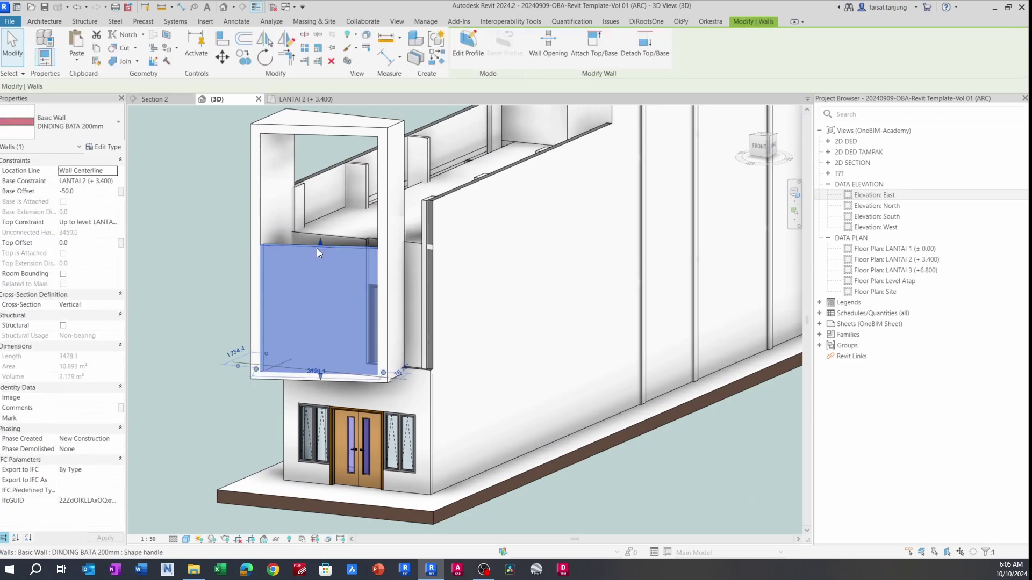
pyautogui.moveTo(319, 248); pyautogui.dragTo(324, 344)
pyautogui.scroll(2, 330, 358)
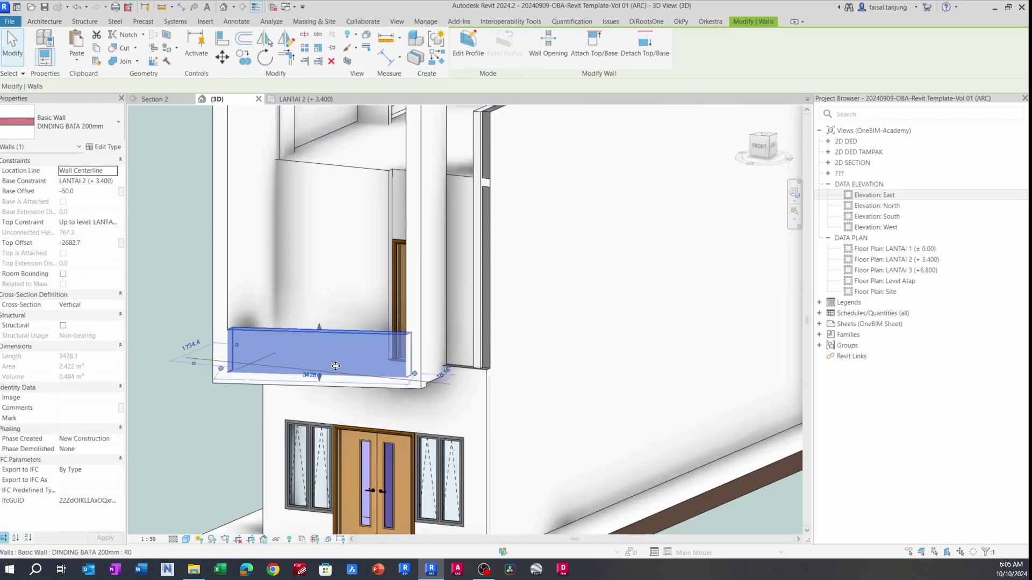
pyautogui.keyDown('shift'); pyautogui.moveTo(335, 366); pyautogui.dragTo(293, 377, button='middle'); pyautogui.keyUp('shift')
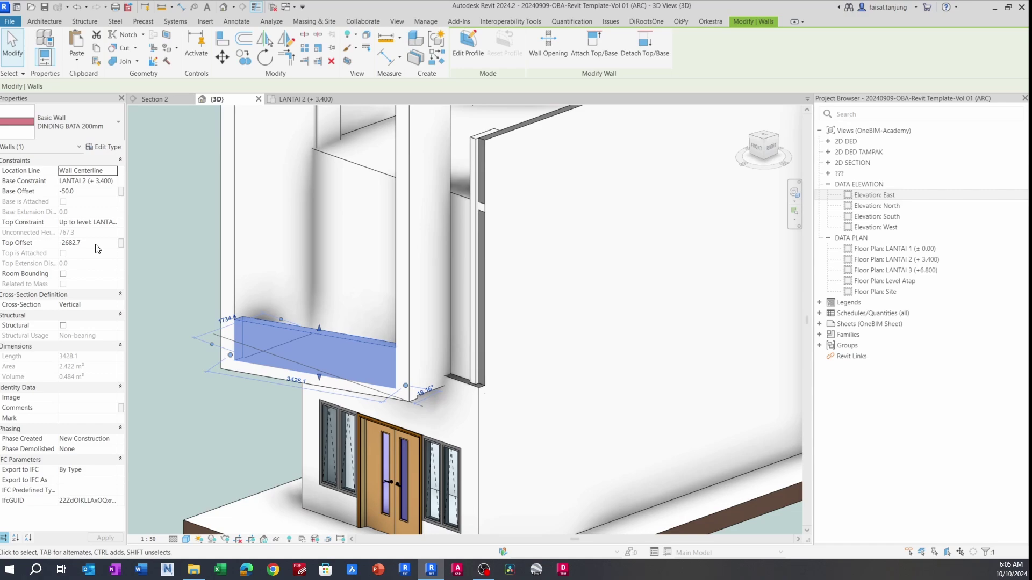
pyautogui.click(115, 223)
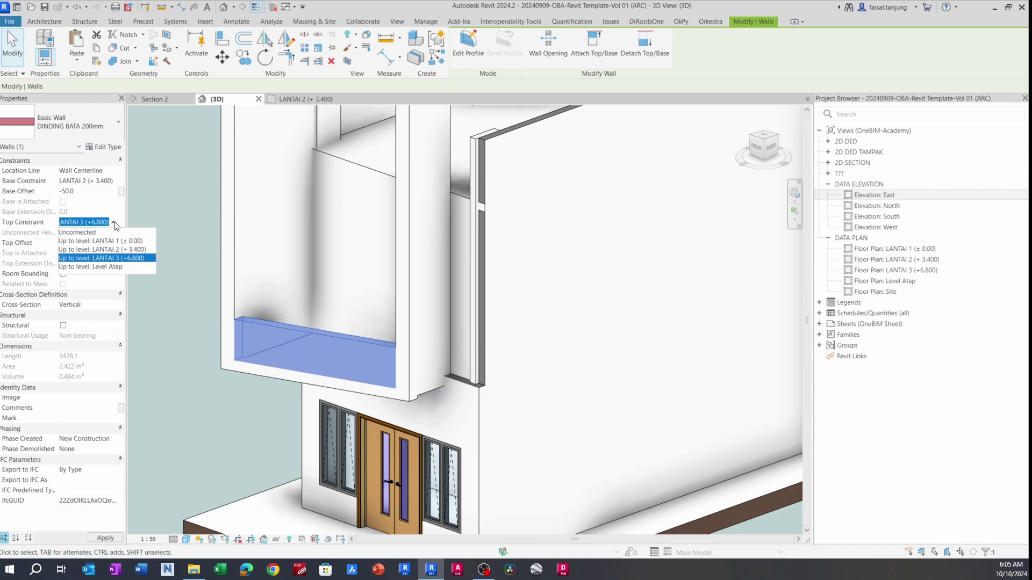
pyautogui.click(121, 251)
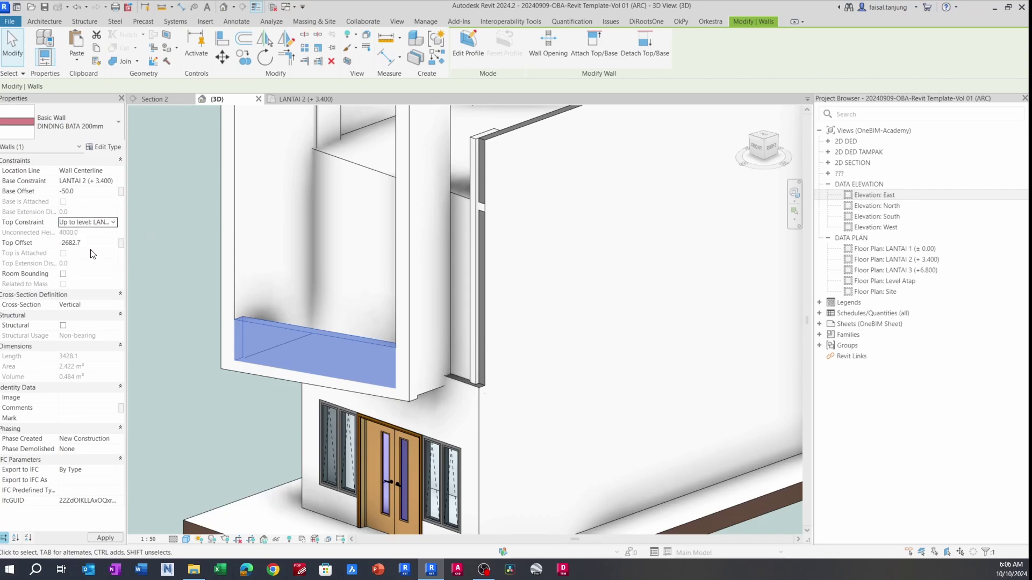
pyautogui.click(92, 243)
pyautogui.press('Escape')
# - Open the slanted wall's profile for editing and try to set the sketch height to 1180 mm
pyautogui.scroll(-2, 386, 316)
pyautogui.moveTo(386, 316)
pyautogui.keyDown('shift'); pyautogui.mouseDown(button='middle')
pyautogui.moveTo(351, 341)
pyautogui.moveTo(281, 325)
pyautogui.moveTo(342, 303)
pyautogui.moveTo(387, 307)
pyautogui.mouseUp(button='middle'); pyautogui.keyUp('shift')
pyautogui.click(324, 314)
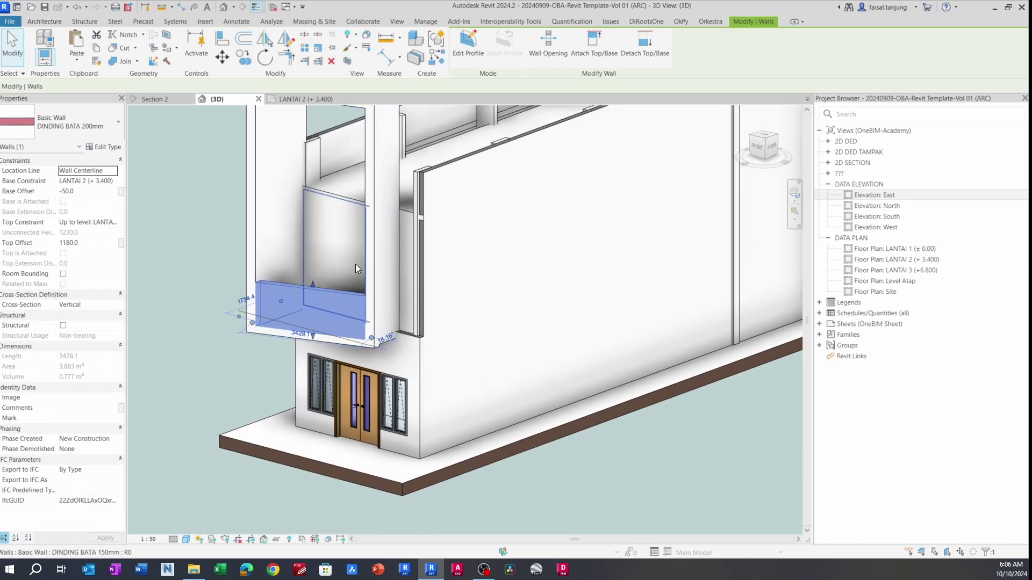
pyautogui.scroll(3, 287, 304)
pyautogui.moveTo(290, 307)
pyautogui.keyDown('shift'); pyautogui.mouseDown(button='middle')
pyautogui.moveTo(333, 304)
pyautogui.moveTo(385, 342)
pyautogui.moveTo(357, 256)
pyautogui.moveTo(341, 256)
pyautogui.moveTo(325, 282)
pyautogui.mouseUp(button='middle'); pyautogui.keyUp('shift')
pyautogui.click(471, 50)
pyautogui.scroll(2, 457, 323)
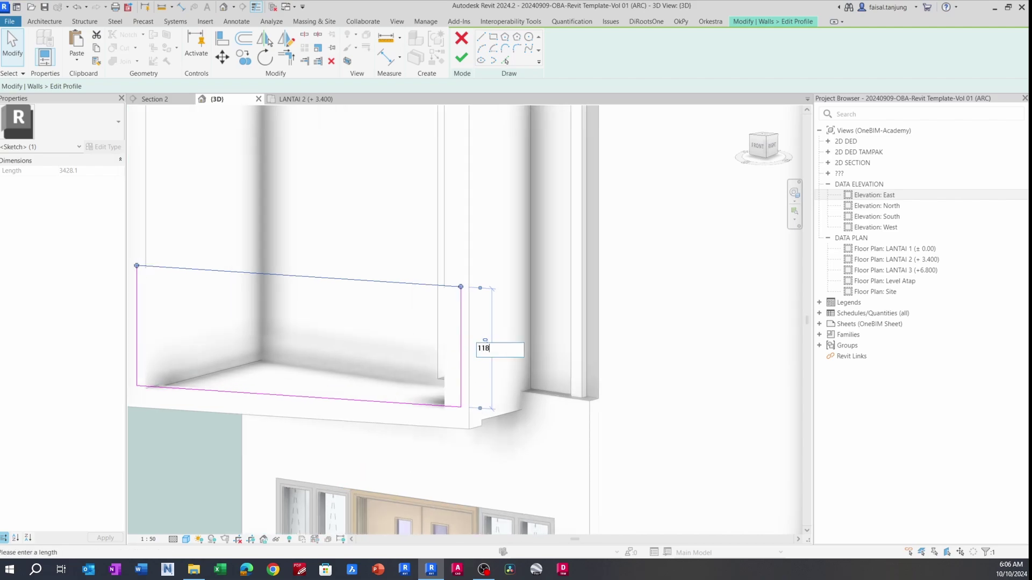
pyautogui.write('0')
pyautogui.press('Return')
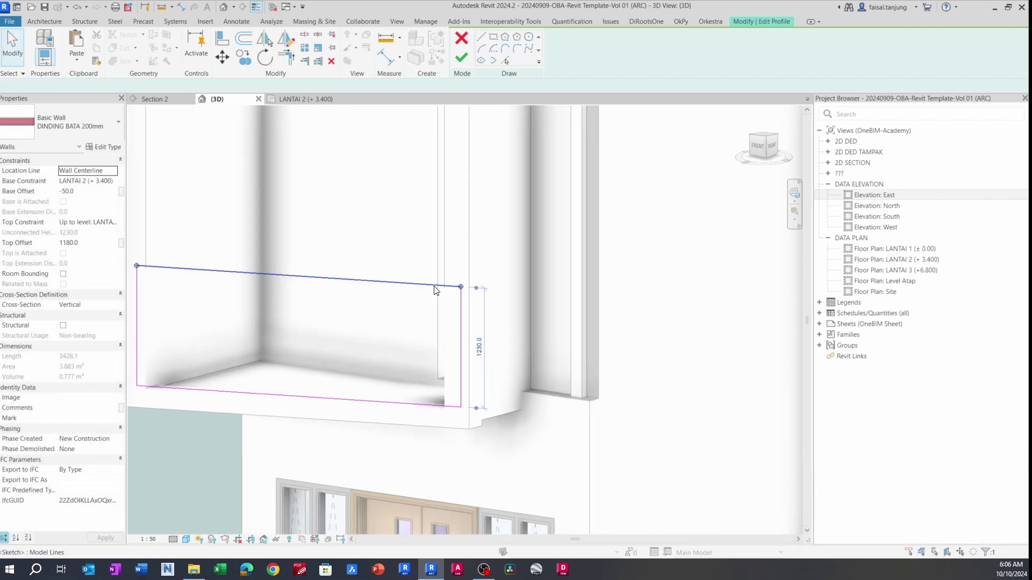
# - Move the profile's top edge down, remove its constraints, set the sketch height to 1180 mm, and finish the profile
pyautogui.moveTo(436, 291)
pyautogui.mouseDown()
pyautogui.moveTo(417, 306)
pyautogui.moveTo(417, 325)
pyautogui.mouseUp()
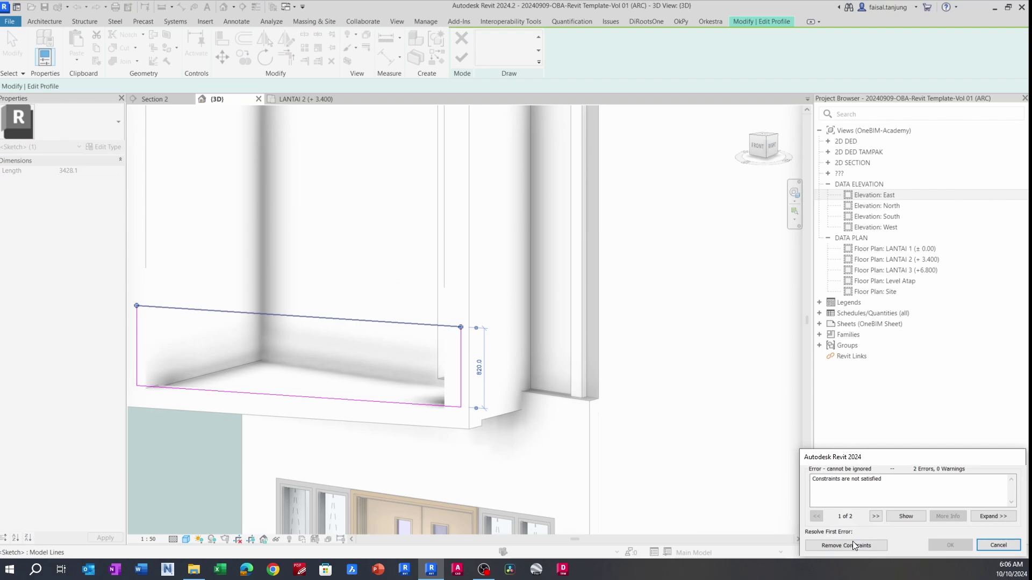
pyautogui.click(847, 546)
pyautogui.scroll(1, 437, 337)
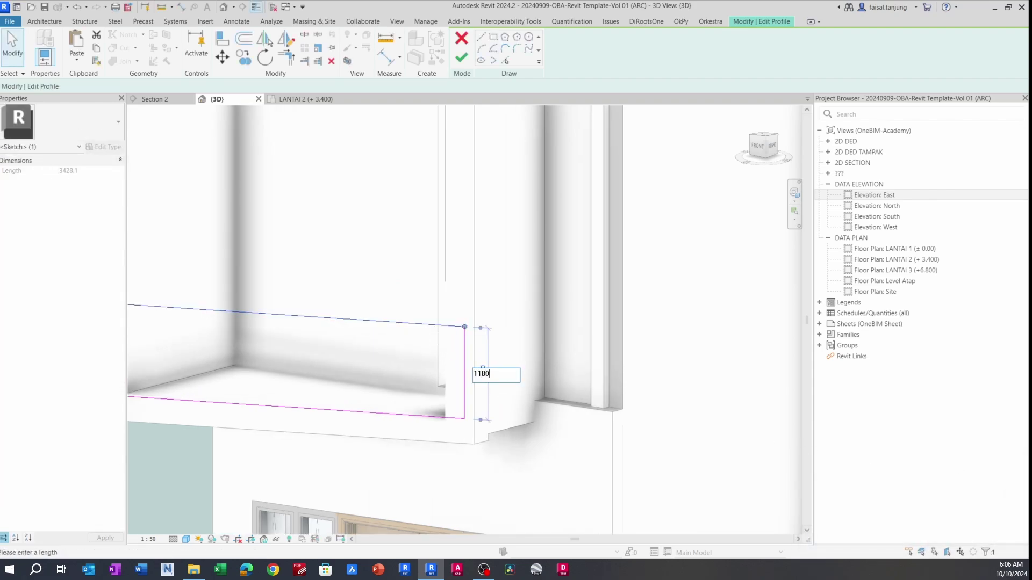
pyautogui.press('Return')
pyautogui.press('Escape')
pyautogui.scroll(-3, 362, 175)
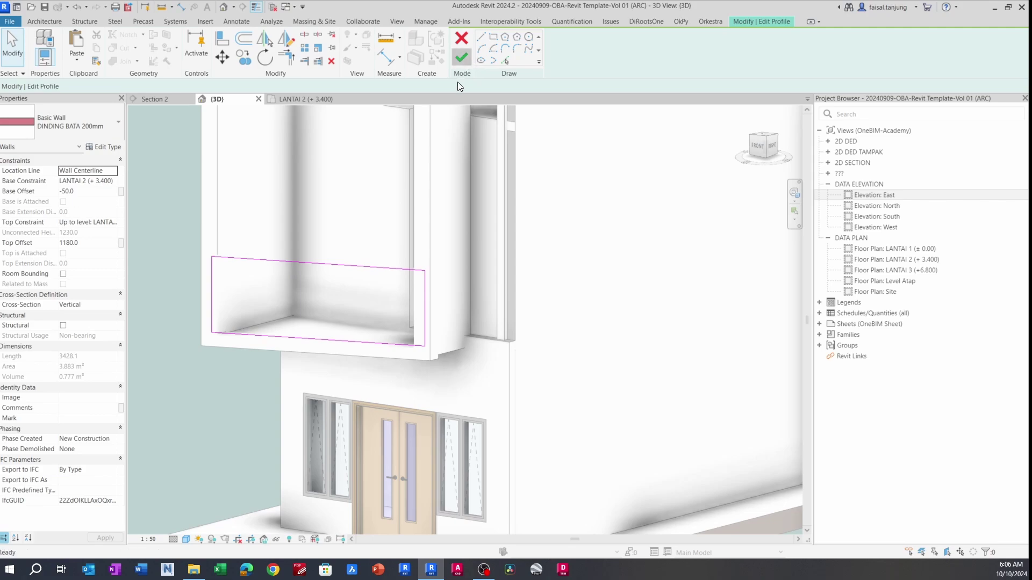
pyautogui.press('Escape')
# - Examine the facade in 3D and check the area between the frame and the side column in the LANTAI 2 plan
pyautogui.scroll(-3, 430, 293)
pyautogui.moveTo(416, 390)
pyautogui.keyDown('shift'); pyautogui.mouseDown(button='middle')
pyautogui.moveTo(319, 409)
pyautogui.moveTo(325, 404)
pyautogui.mouseUp(button='middle'); pyautogui.keyUp('shift')
pyautogui.scroll(-1, 341, 362)
pyautogui.keyDown('shift'); pyautogui.moveTo(341, 362); pyautogui.dragTo(516, 405, button='middle'); pyautogui.keyUp('shift')
pyautogui.scroll(-2, 412, 357)
pyautogui.scroll(1, 429, 273)
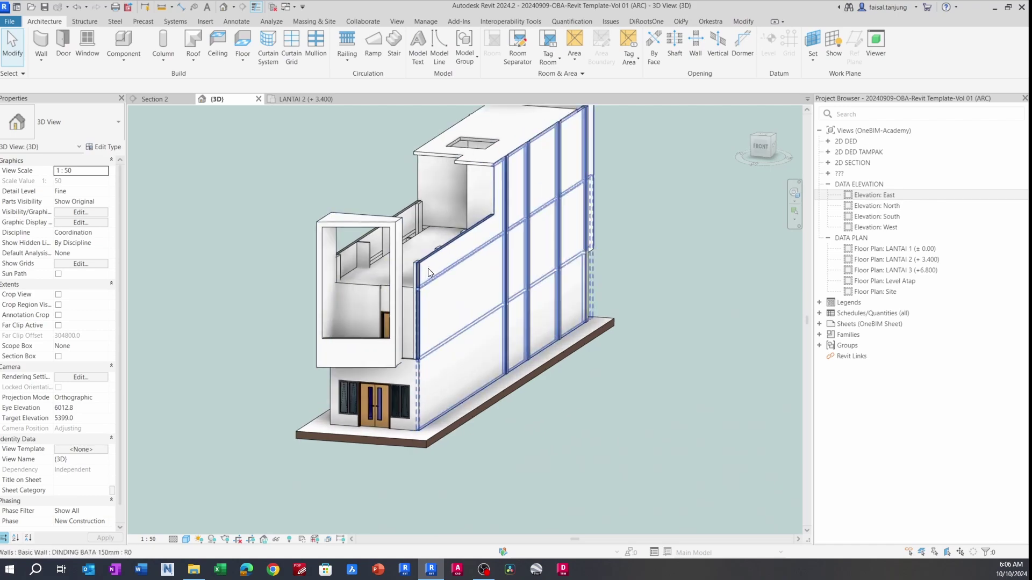
pyautogui.scroll(1, 428, 273)
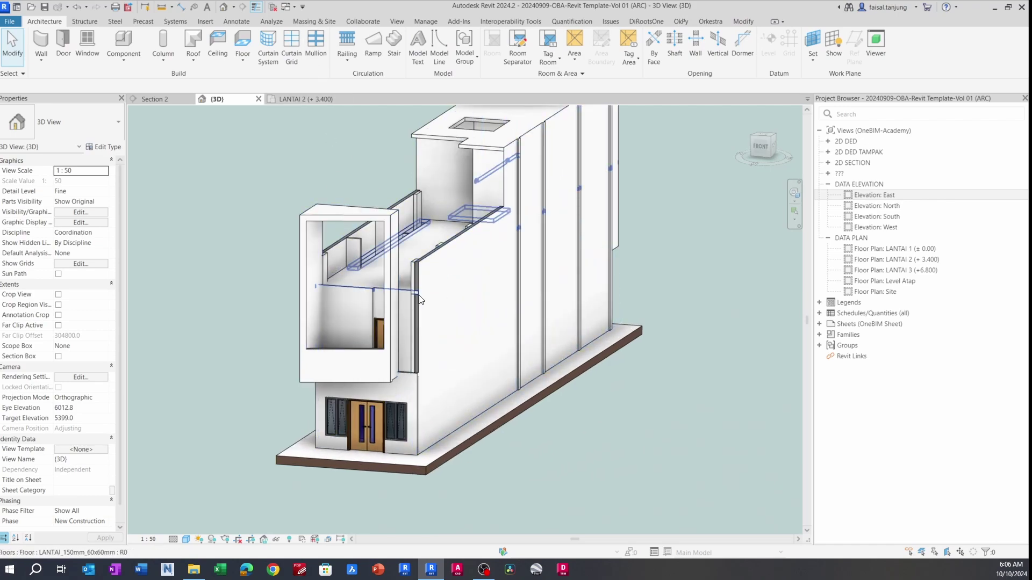
pyautogui.scroll(2, 421, 300)
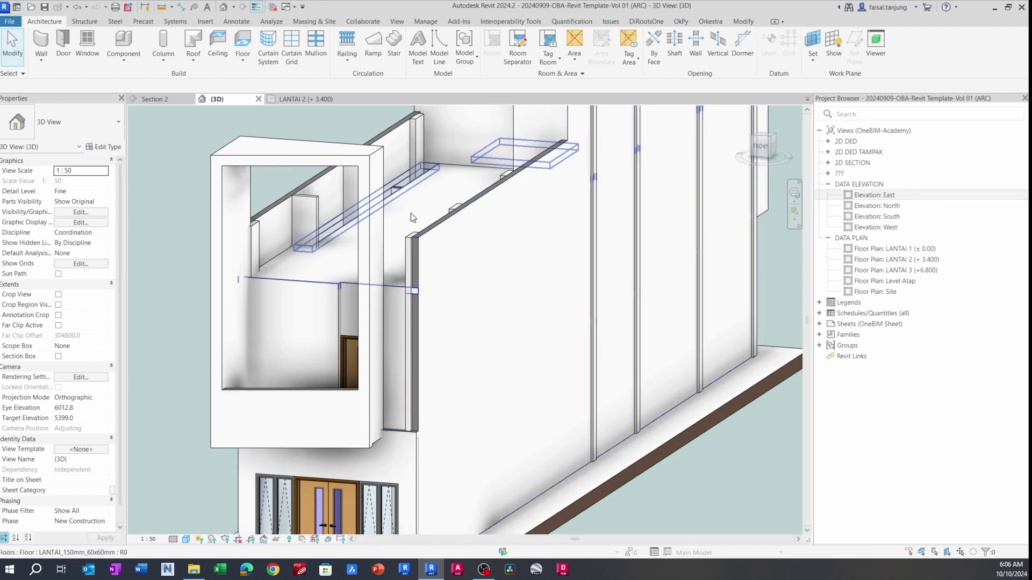
pyautogui.click(294, 100)
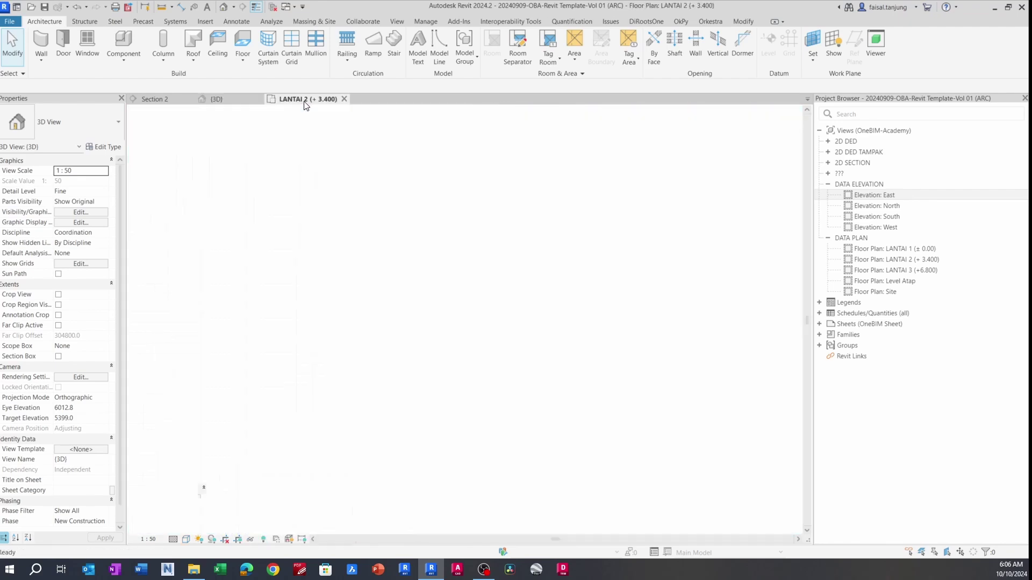
pyautogui.scroll(-3, 415, 259)
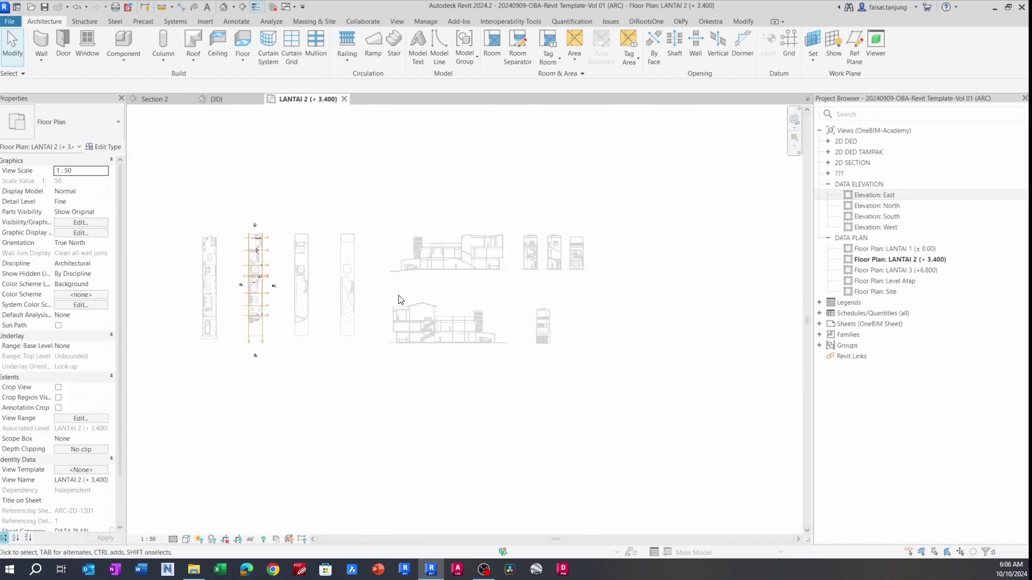
pyautogui.scroll(8, 268, 323)
pyautogui.scroll(4, 233, 367)
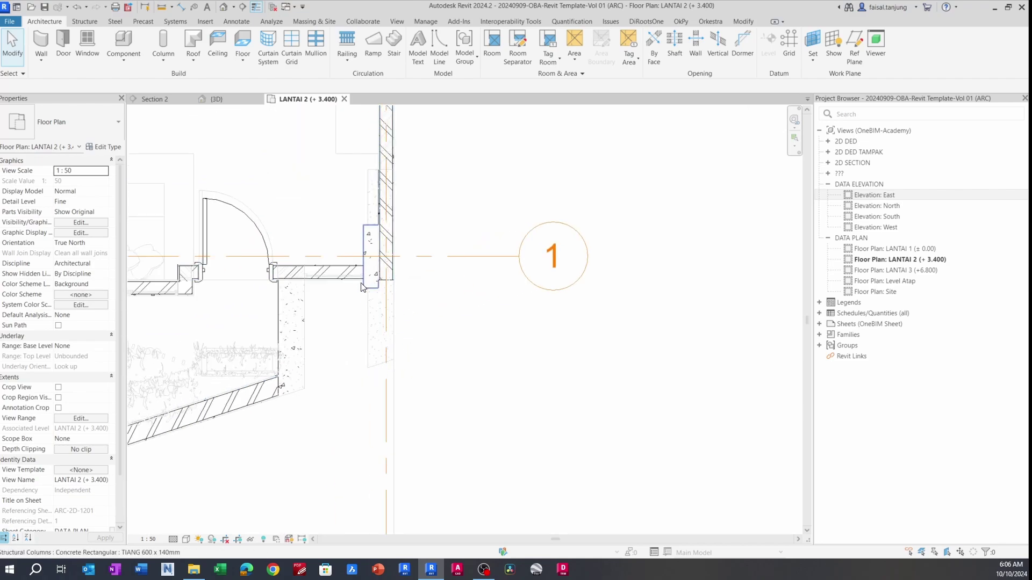
# - Select the facade frame in the 3D view and open its in-place model for editing
pyautogui.click(220, 99)
pyautogui.scroll(-3, 397, 246)
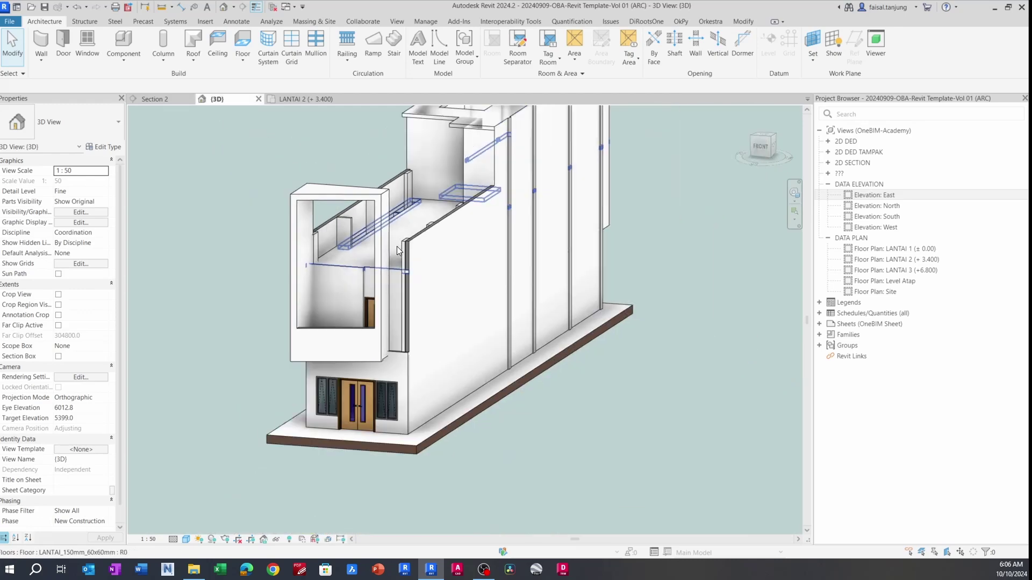
pyautogui.scroll(3, 413, 341)
pyautogui.keyDown('shift'); pyautogui.moveTo(412, 342); pyautogui.dragTo(377, 244, button='middle'); pyautogui.keyUp('shift')
pyautogui.click(378, 237)
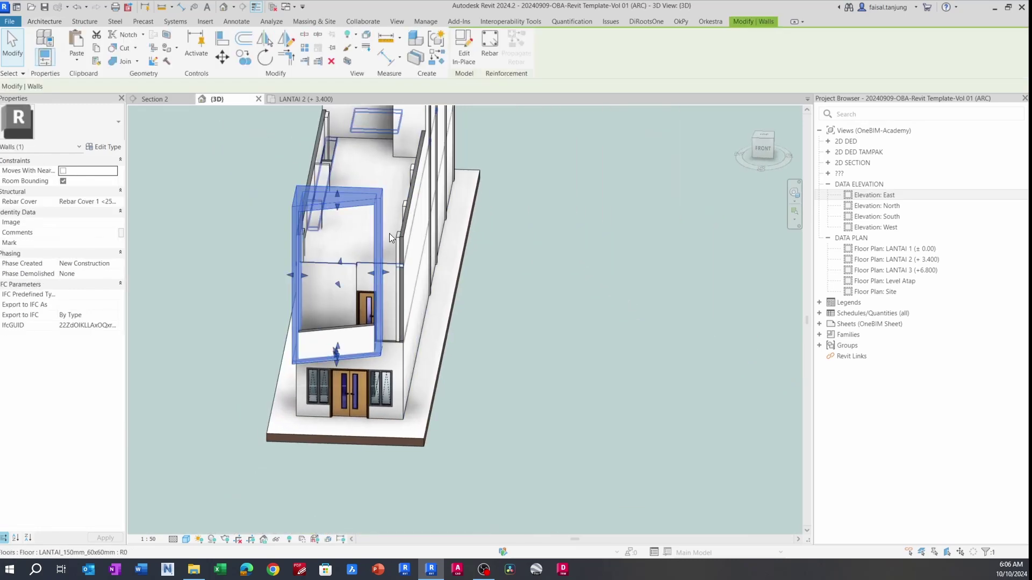
pyautogui.click(463, 46)
pyautogui.keyDown('shift'); pyautogui.moveTo(410, 295); pyautogui.dragTo(204, 125, button='middle'); pyautogui.keyUp('shift')
pyautogui.click(163, 101)
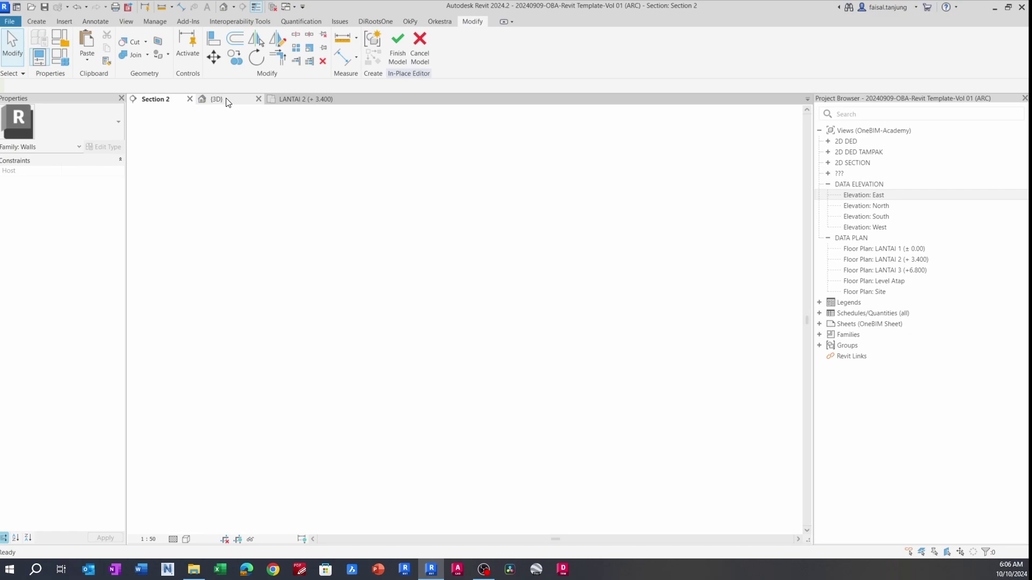
# - In the LANTAI 2 plan, copy the frame's side extrusion 850 mm sideways to the outer face of the building's side wall
pyautogui.click(295, 98)
pyautogui.scroll(-2, 354, 319)
pyautogui.click(319, 297)
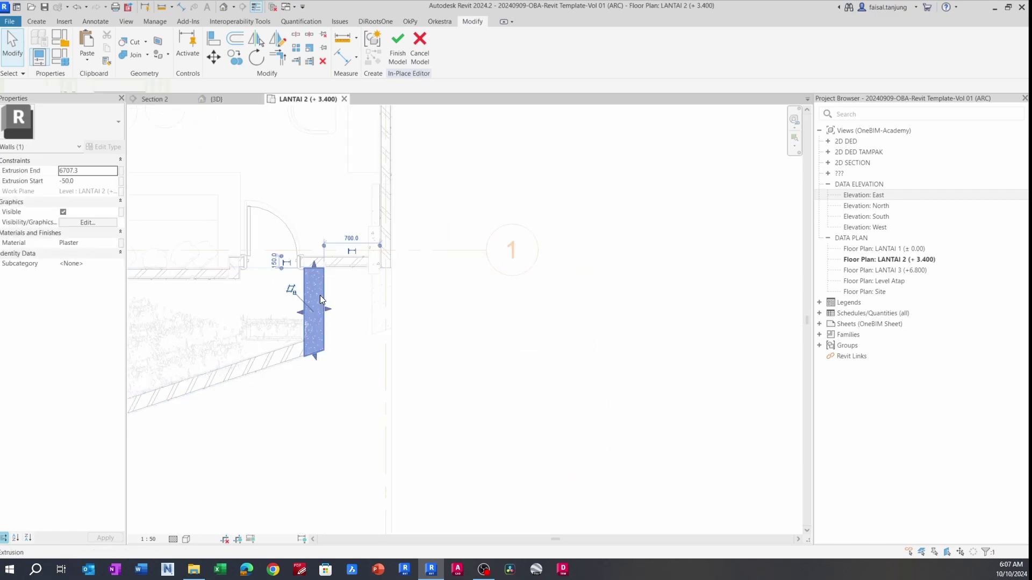
pyautogui.scroll(3, 323, 300)
pyautogui.press('c')
pyautogui.press('o')
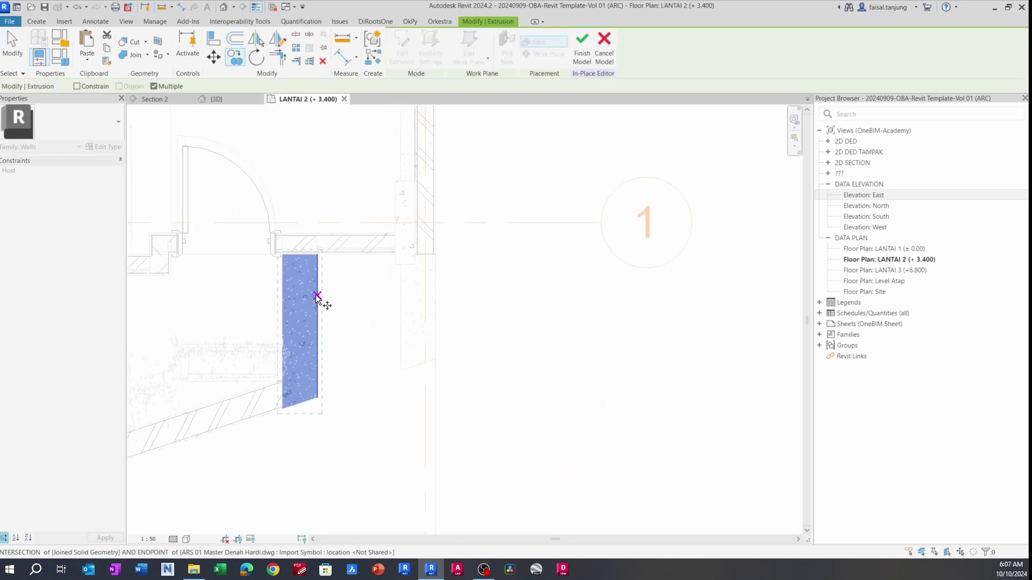
pyautogui.click(317, 295)
pyautogui.scroll(2, 439, 300)
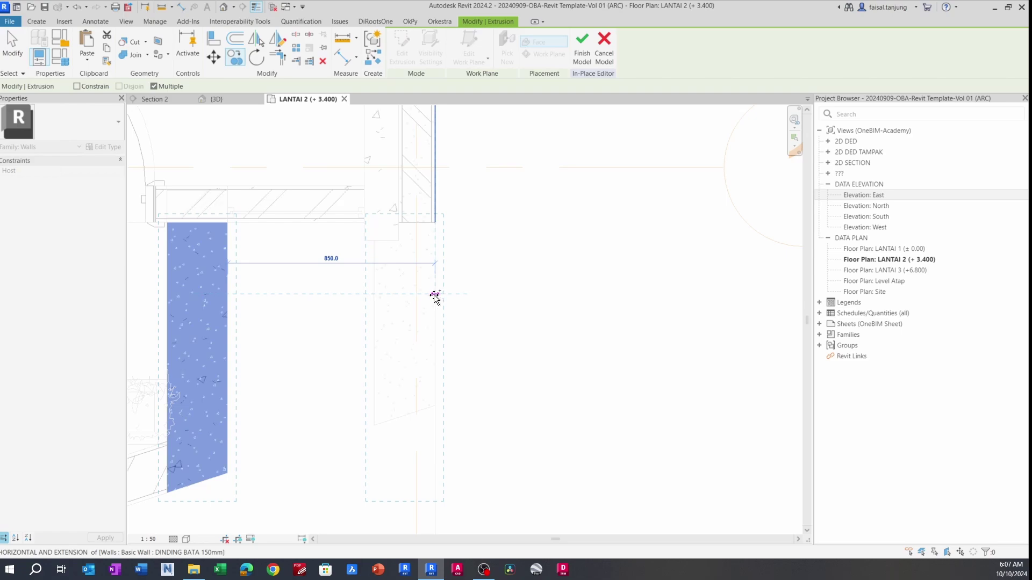
pyautogui.scroll(3, 435, 297)
pyautogui.click(442, 292)
pyautogui.press('Escape')
pyautogui.press('Escape')
pyautogui.scroll(-3, 442, 296)
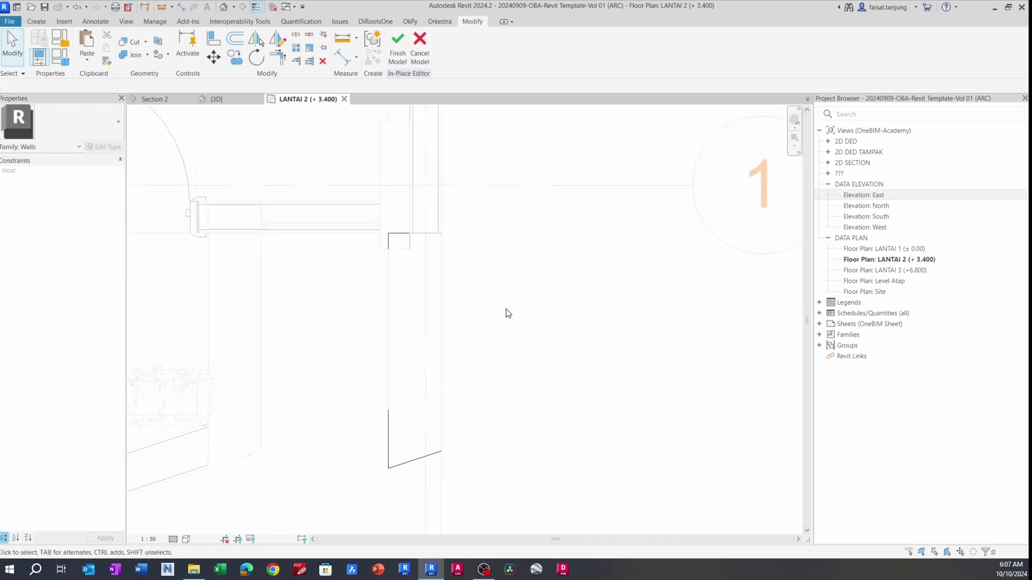
pyautogui.moveTo(506, 310); pyautogui.dragTo(525, 306, button='middle')
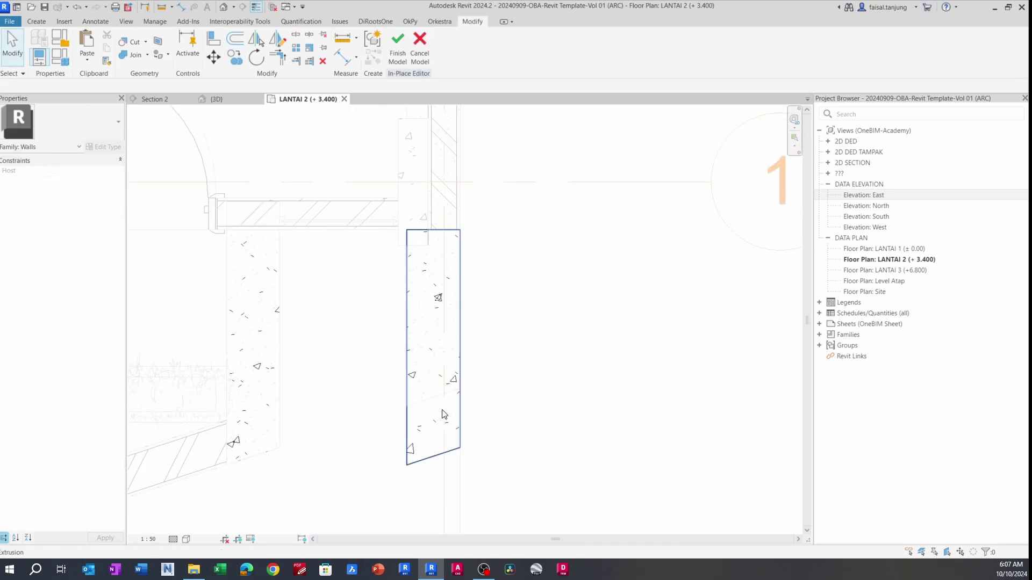
# - Edit the copied extrusion's sketch, moving its slanted front edge back to the shorter CAD outline, and finish the sketch
pyautogui.click(467, 365)
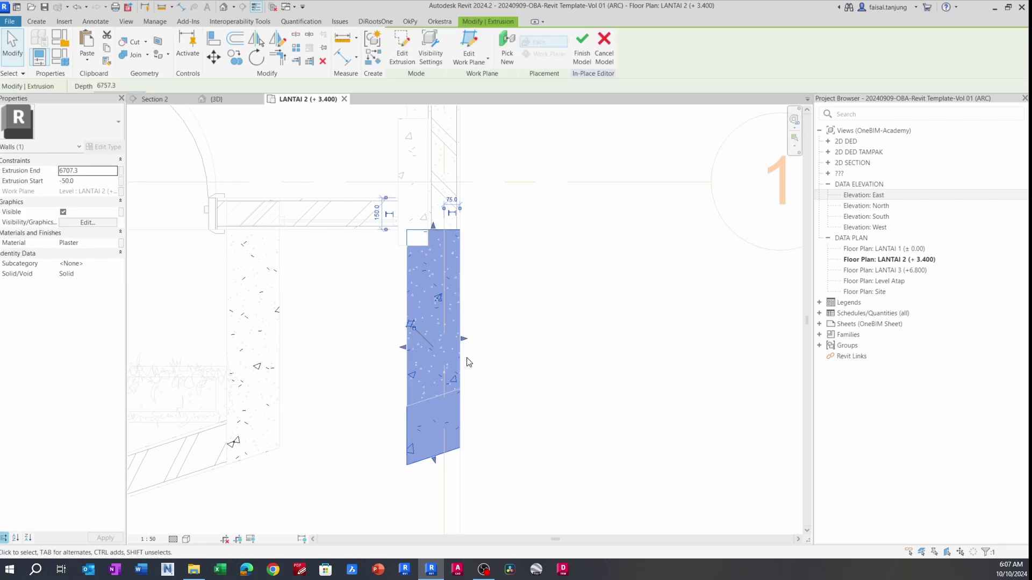
pyautogui.click(414, 43)
pyautogui.click(443, 458)
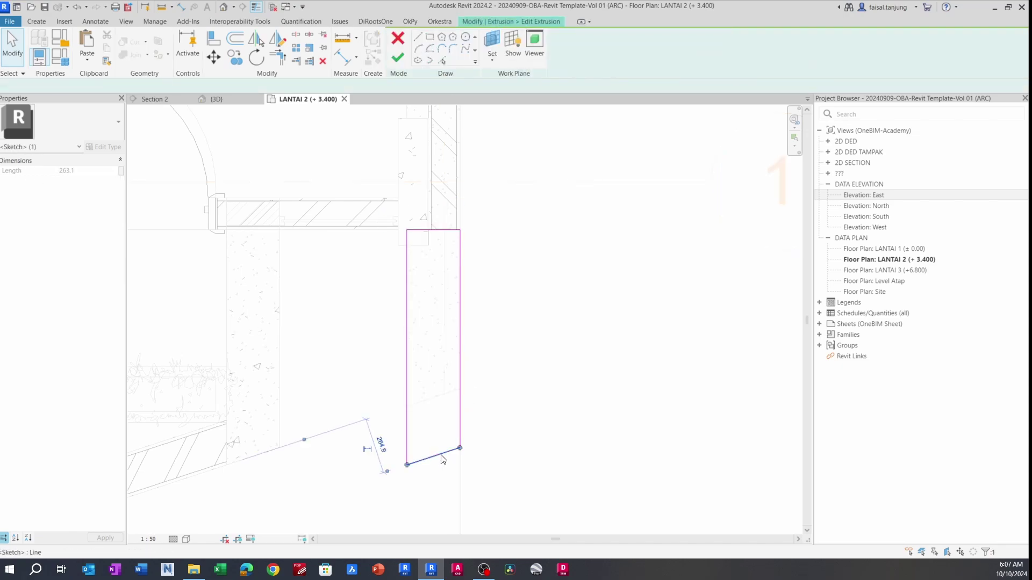
pyautogui.moveTo(431, 444); pyautogui.dragTo(430, 385)
pyautogui.press('Escape')
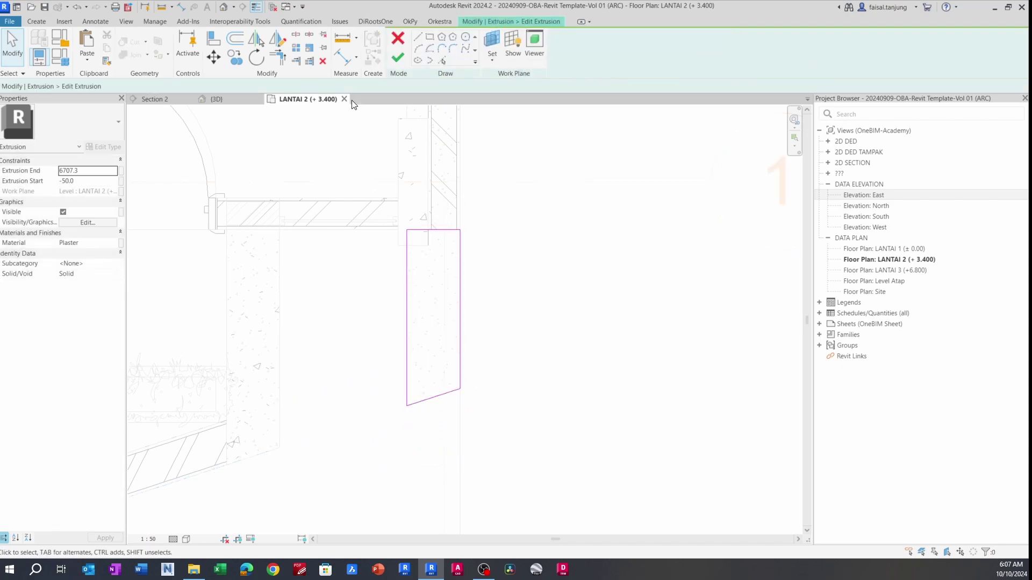
pyautogui.click(396, 58)
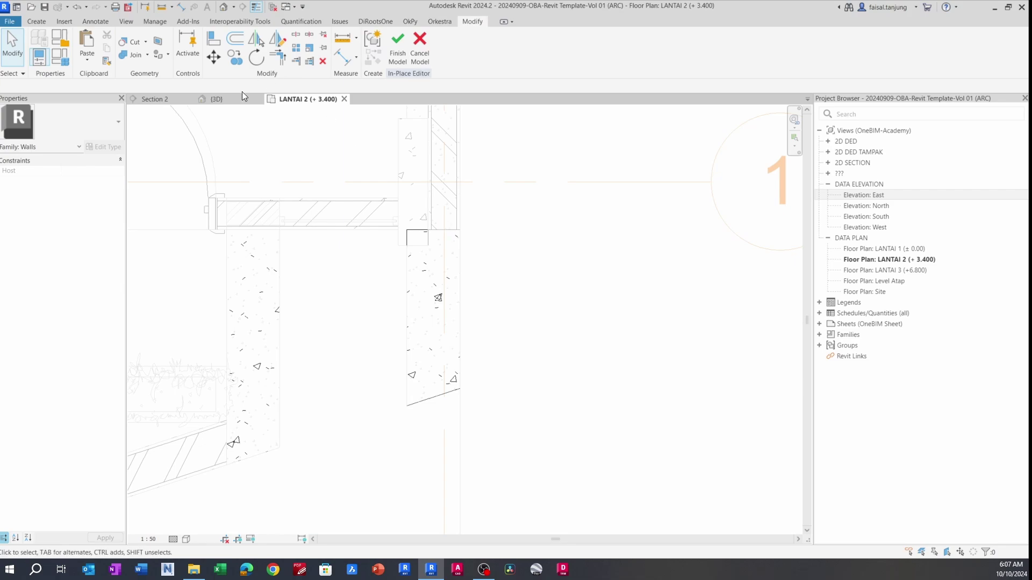
# - Check the copied side extrusion in 3D and examine the front elevation in the CAD underlay of the LANTAI 2 plan
pyautogui.click(217, 99)
pyautogui.moveTo(409, 247)
pyautogui.keyDown('shift'); pyautogui.mouseDown(button='middle')
pyautogui.moveTo(431, 262)
pyautogui.moveTo(417, 245)
pyautogui.moveTo(511, 177)
pyautogui.moveTo(492, 164)
pyautogui.moveTo(477, 172)
pyautogui.moveTo(467, 187)
pyautogui.moveTo(483, 203)
pyautogui.moveTo(416, 234)
pyautogui.mouseUp(button='middle'); pyautogui.keyUp('shift')
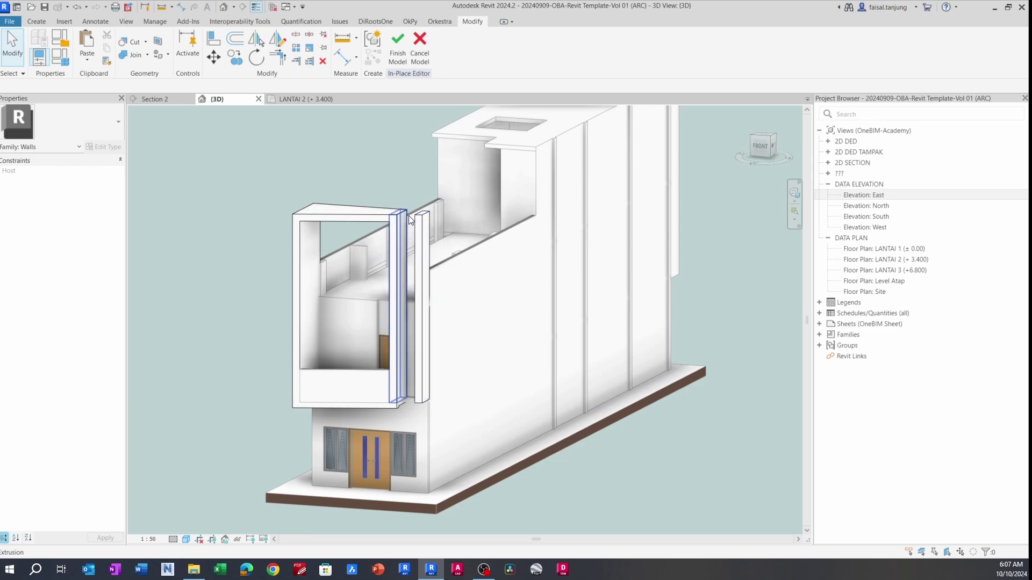
pyautogui.keyDown('shift'); pyautogui.moveTo(415, 237); pyautogui.dragTo(437, 211, button='middle'); pyautogui.keyUp('shift')
pyautogui.click(317, 99)
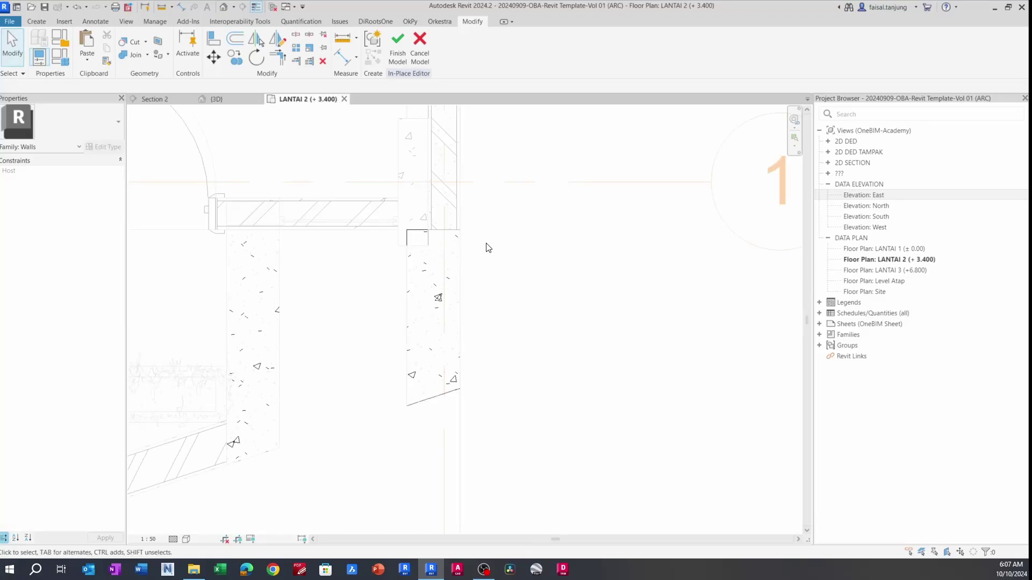
pyautogui.scroll(-5, 486, 244)
pyautogui.moveTo(614, 276); pyautogui.dragTo(357, 302, button='middle')
pyautogui.moveTo(613, 241); pyautogui.dragTo(456, 308, button='middle')
pyautogui.scroll(-3, 455, 308)
pyautogui.scroll(1, 712, 210)
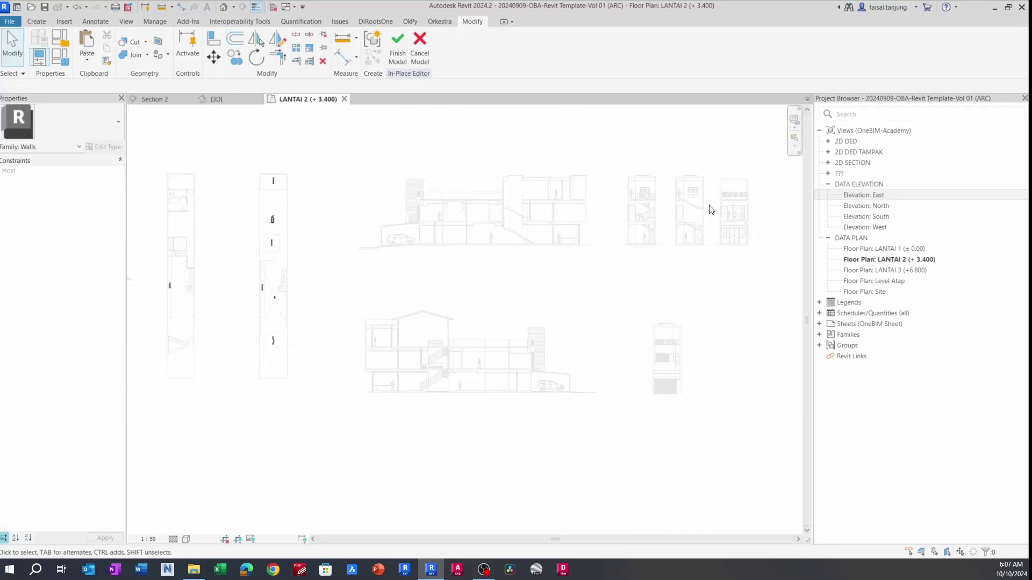
pyautogui.scroll(1, 711, 210)
pyautogui.scroll(8, 693, 371)
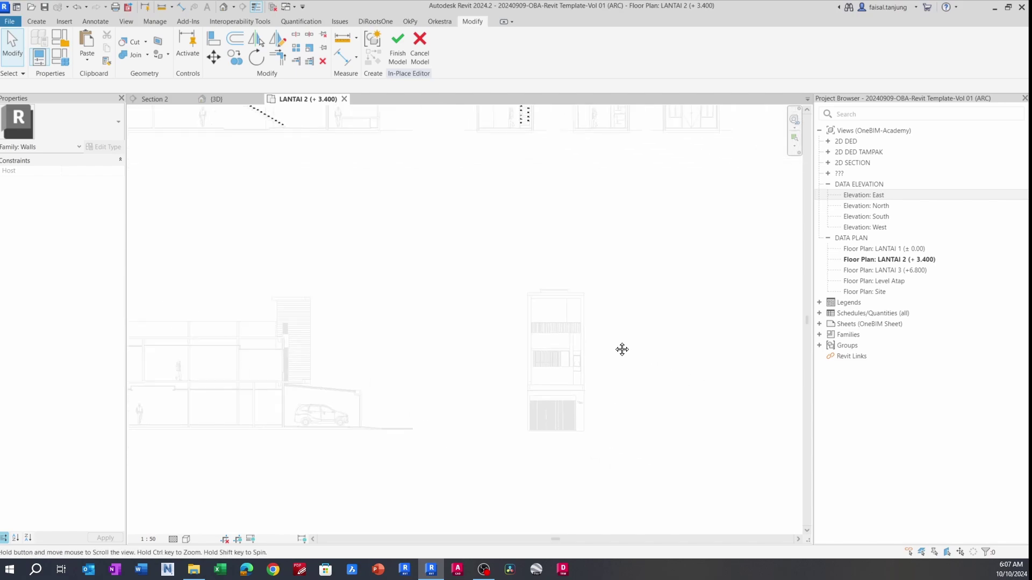
pyautogui.moveTo(542, 344); pyautogui.dragTo(516, 325, button='middle')
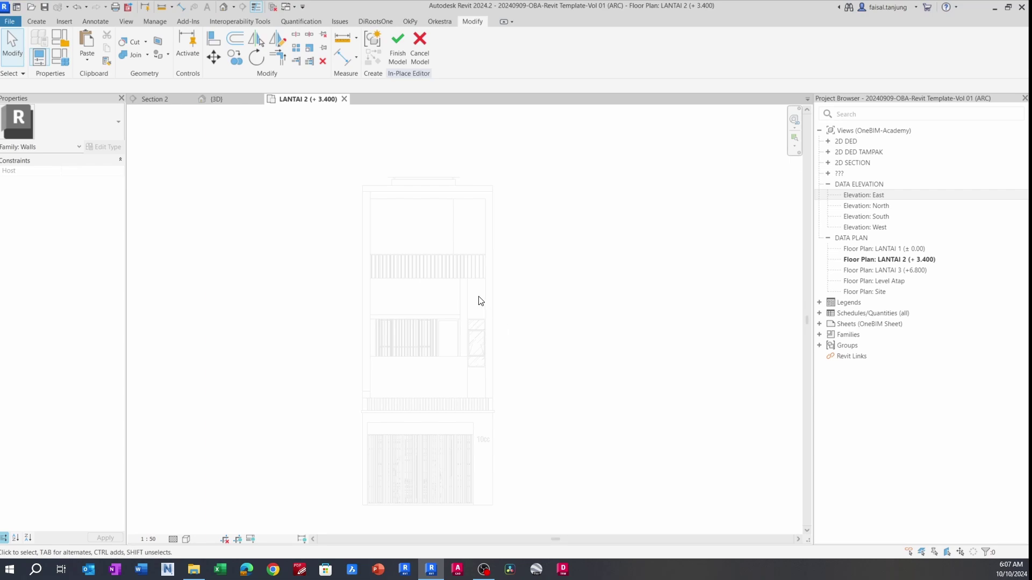
pyautogui.scroll(3, 481, 301)
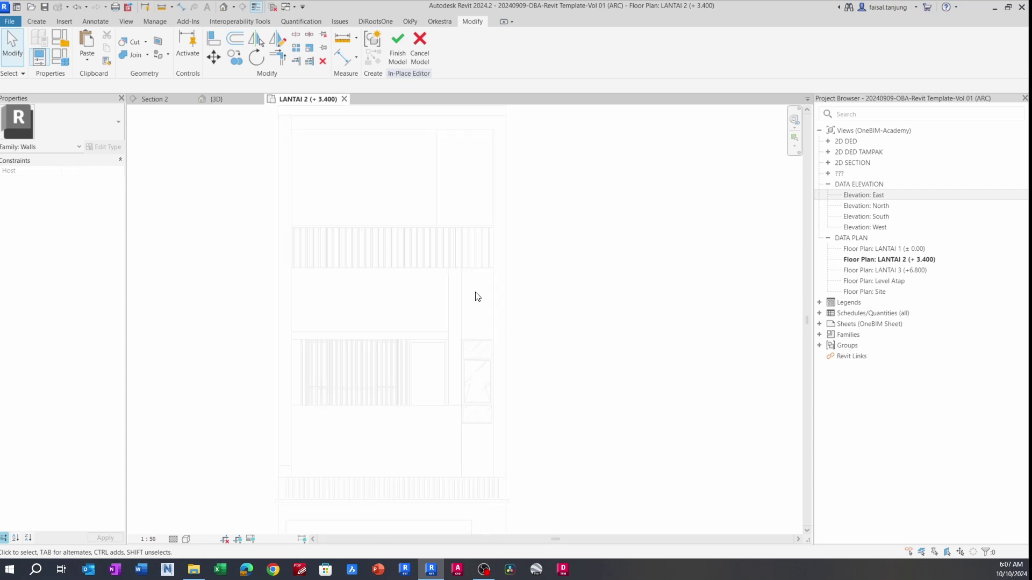
pyautogui.scroll(-2, 478, 296)
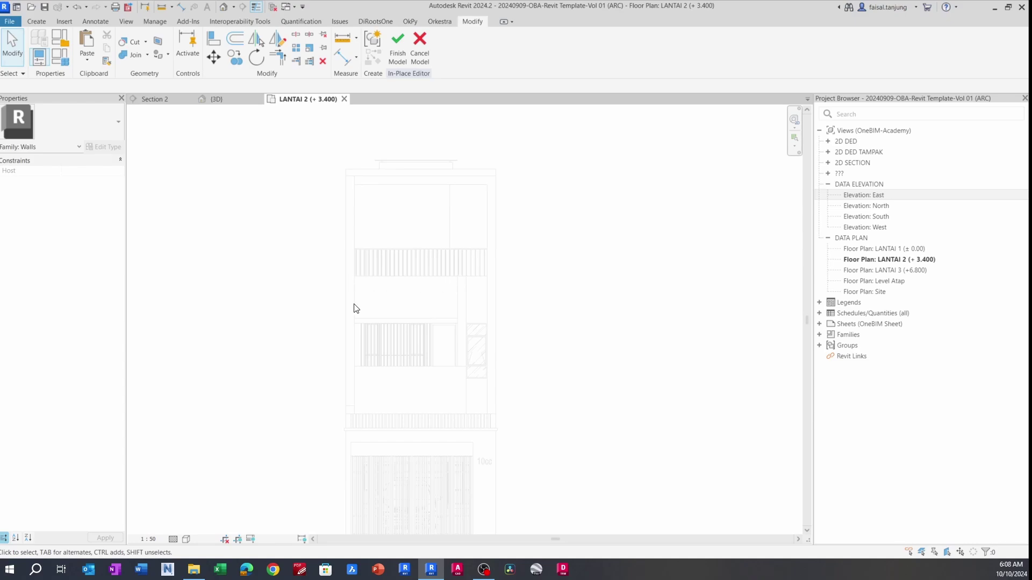
# - Examine the slanted frame outline in the neighbouring CAD floor plan drawing
pyautogui.scroll(-6, 455, 272)
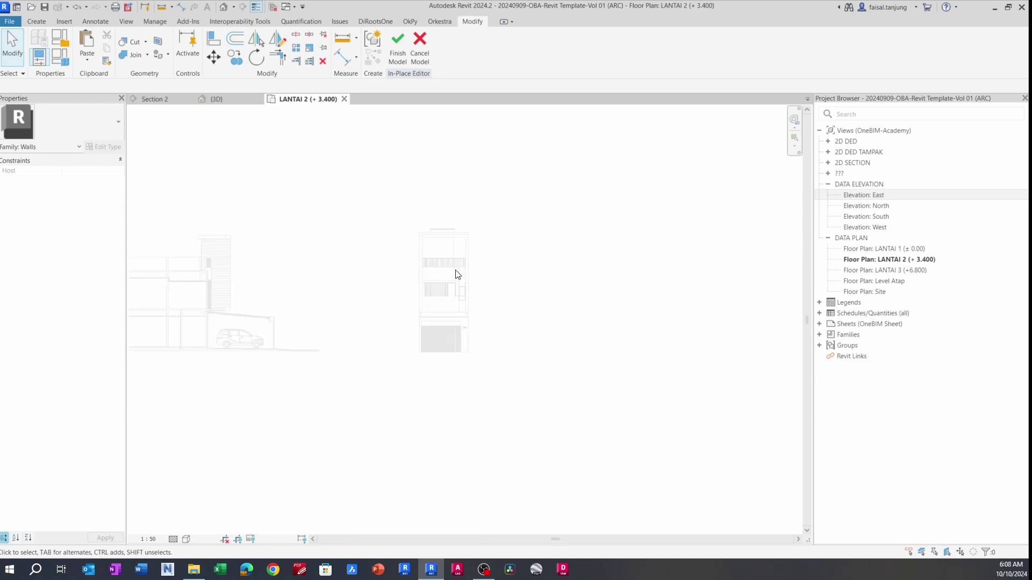
pyautogui.moveTo(362, 217); pyautogui.dragTo(621, 230, button='middle')
pyautogui.scroll(4, 359, 295)
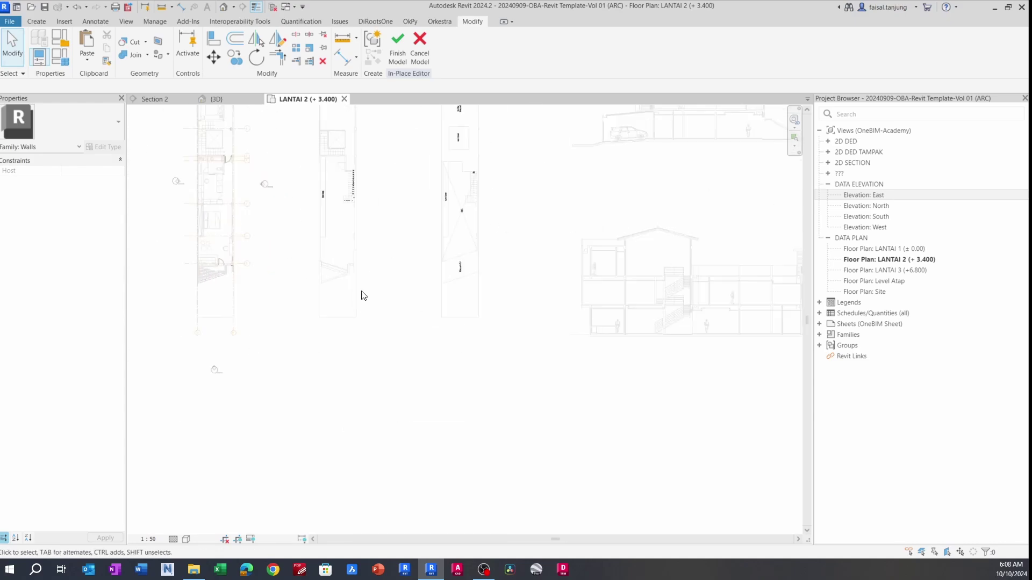
pyautogui.moveTo(354, 293)
pyautogui.mouseDown(button='middle')
pyautogui.moveTo(391, 297)
pyautogui.moveTo(425, 272)
pyautogui.mouseUp(button='middle')
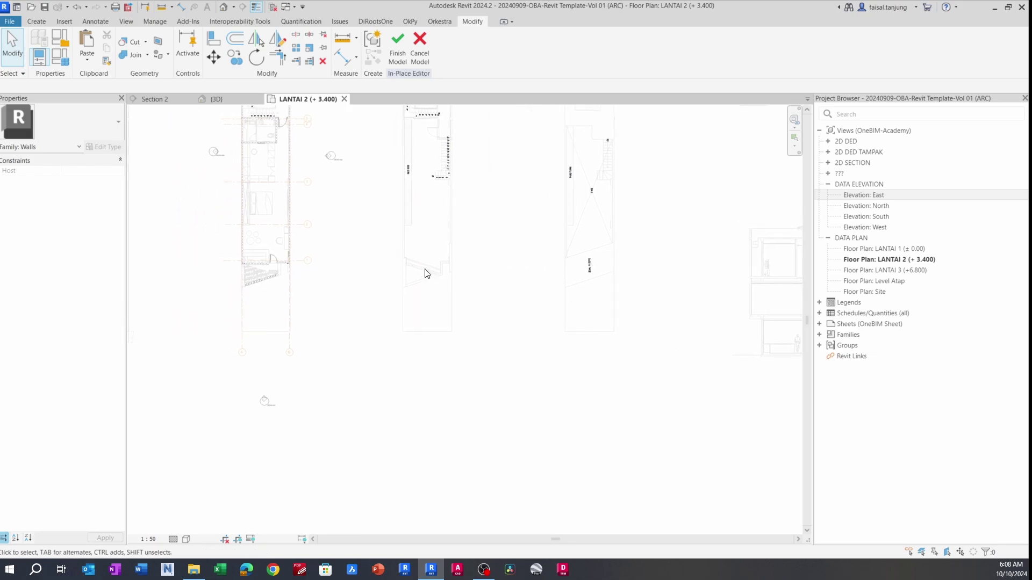
pyautogui.scroll(3, 444, 285)
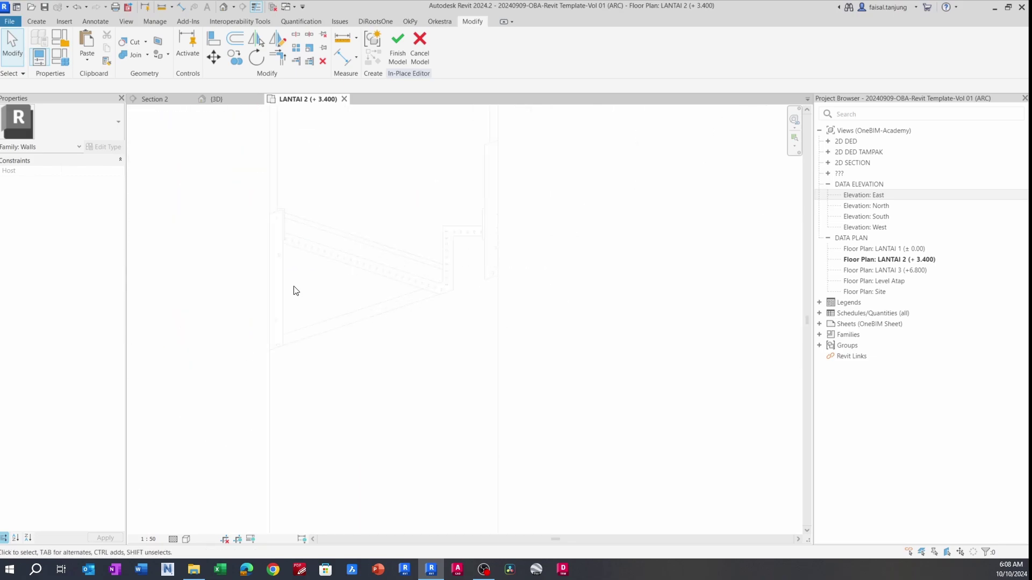
# - In the 3D view, try to align the end of the frame's top extrusion with the copied side extrusion's inner face
pyautogui.click(231, 98)
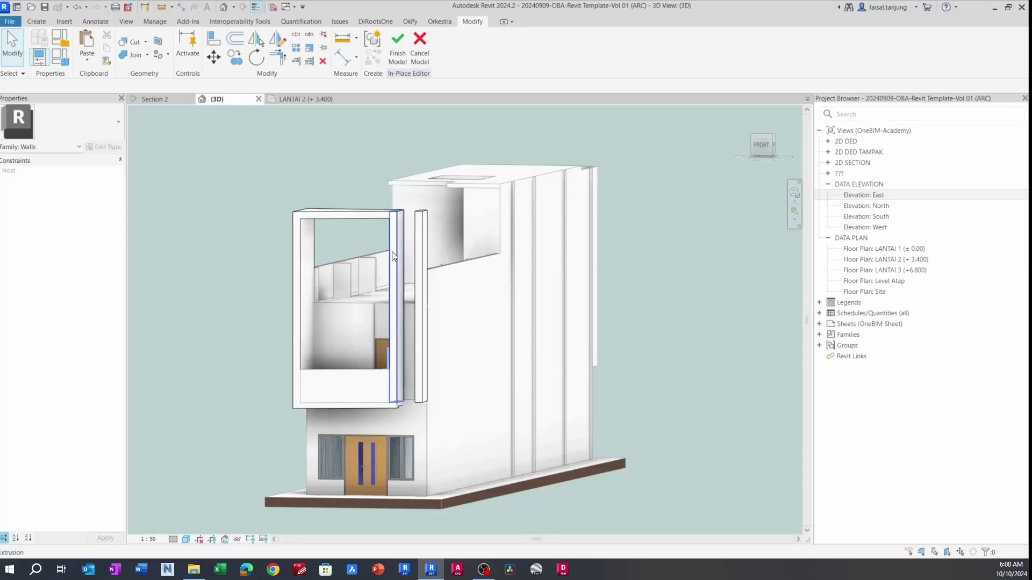
pyautogui.scroll(3, 372, 210)
pyautogui.click(372, 207)
pyautogui.keyDown('shift'); pyautogui.moveTo(333, 227); pyautogui.dragTo(433, 188, button='middle'); pyautogui.keyUp('shift')
pyautogui.scroll(2, 433, 191)
pyautogui.press('Escape')
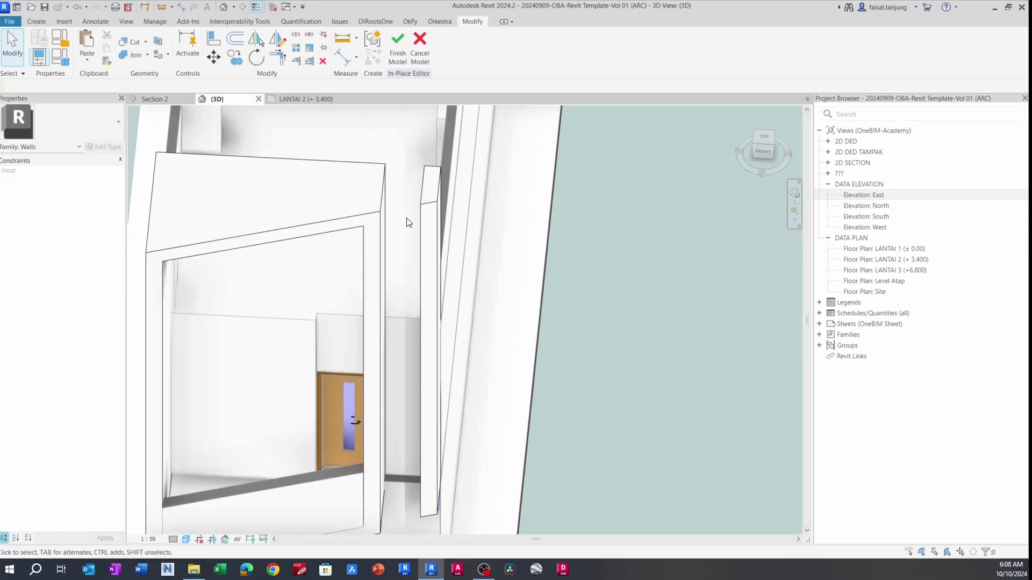
pyautogui.press('l')
pyautogui.scroll(2, 414, 204)
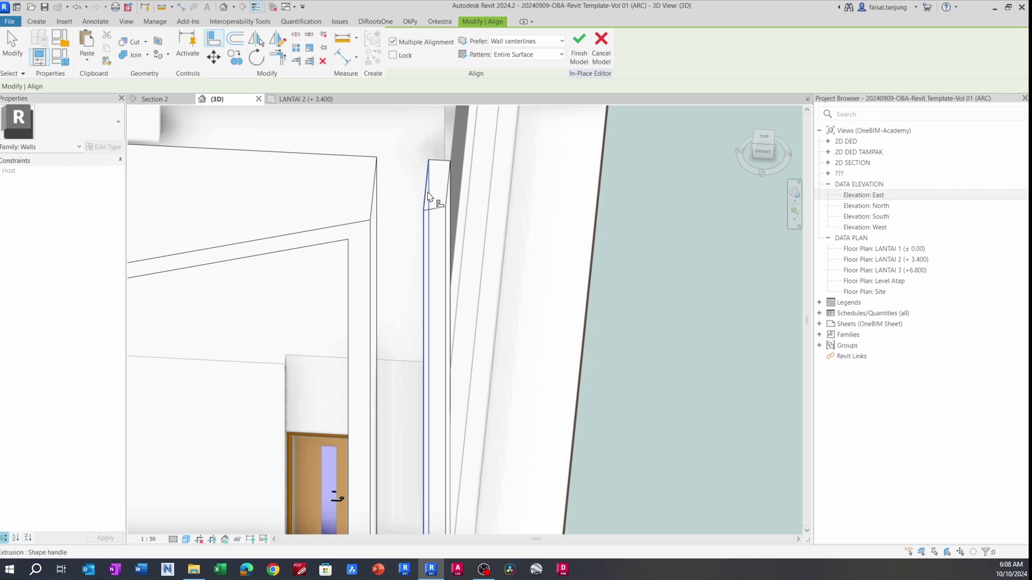
pyautogui.click(429, 199)
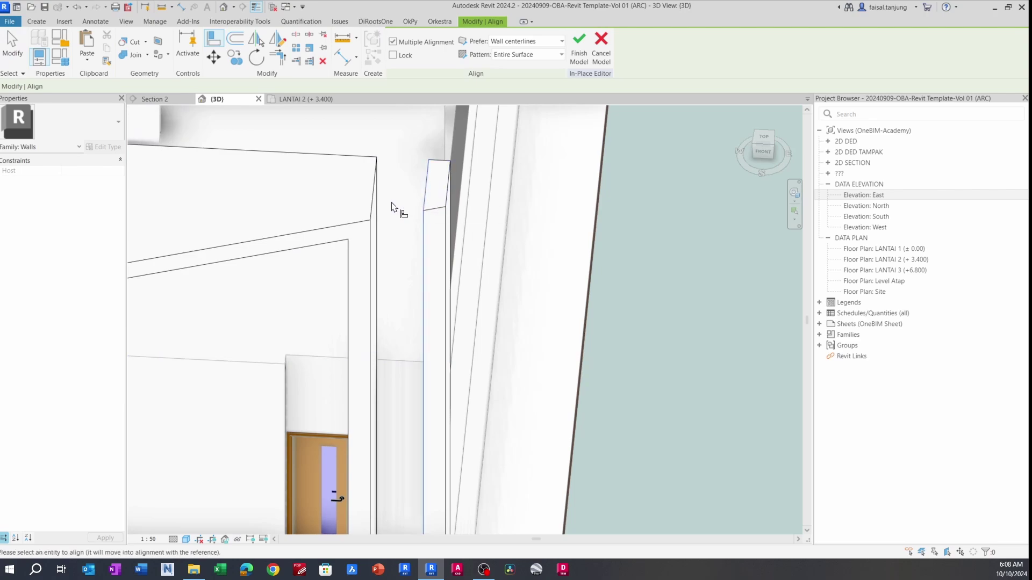
pyautogui.click(349, 222)
pyautogui.press('Escape')
# - Stretch the end of the frame's top extrusion sideways towards the copied side extrusion
pyautogui.click(353, 223)
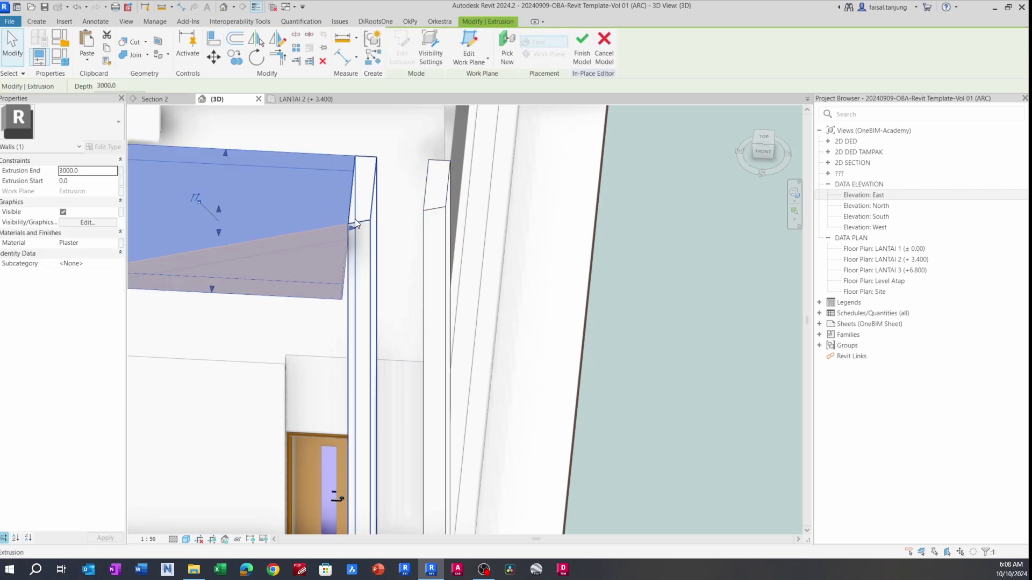
pyautogui.moveTo(353, 226); pyautogui.dragTo(405, 233)
pyautogui.press('Escape')
pyautogui.scroll(-2, 405, 234)
# - Align the stretched end of the top extrusion with the inner face of the copied side extrusion
pyautogui.keyDown('shift'); pyautogui.moveTo(406, 235); pyautogui.dragTo(454, 247, button='middle'); pyautogui.keyUp('shift')
pyautogui.scroll(3, 407, 200)
pyautogui.press('a')
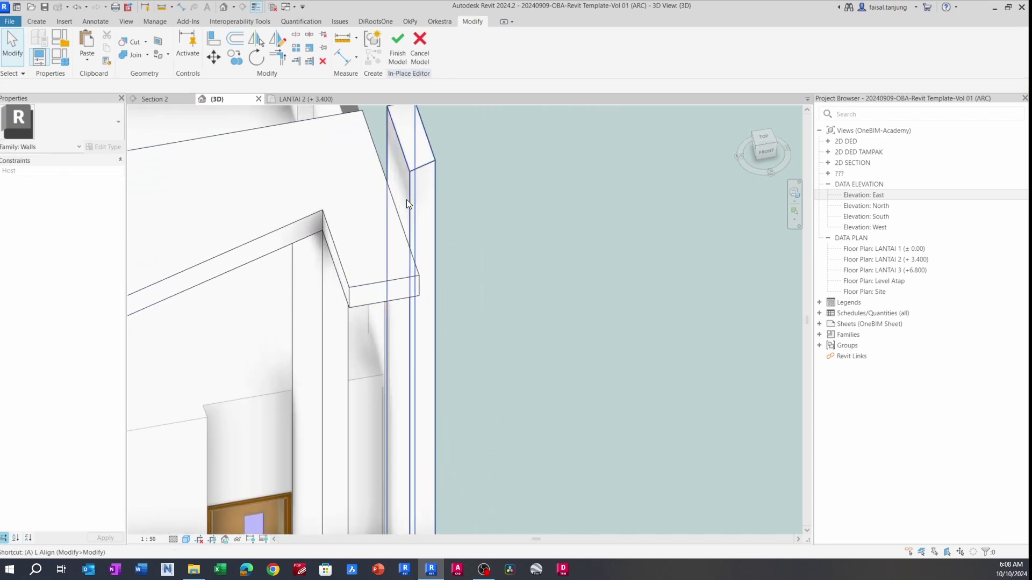
pyautogui.press('l')
pyautogui.scroll(2, 406, 199)
pyautogui.click(410, 178)
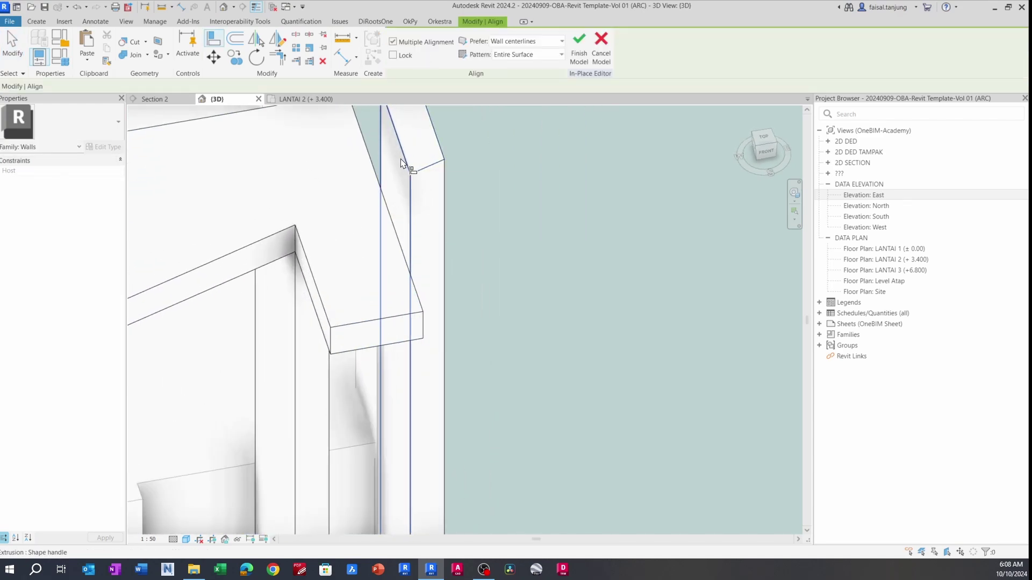
pyautogui.click(379, 176)
pyautogui.scroll(-3, 379, 177)
pyautogui.press('Escape')
# - Try to stretch the void extrusion in the frame's top towards the copied side extrusion
pyautogui.scroll(2, 359, 208)
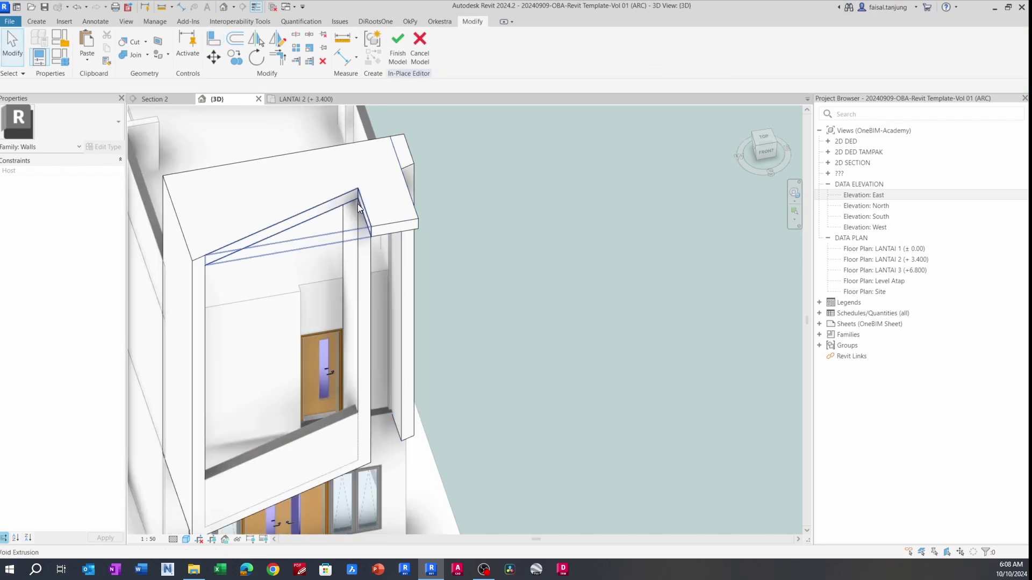
pyautogui.click(359, 208)
pyautogui.scroll(2, 408, 212)
pyautogui.scroll(1, 435, 211)
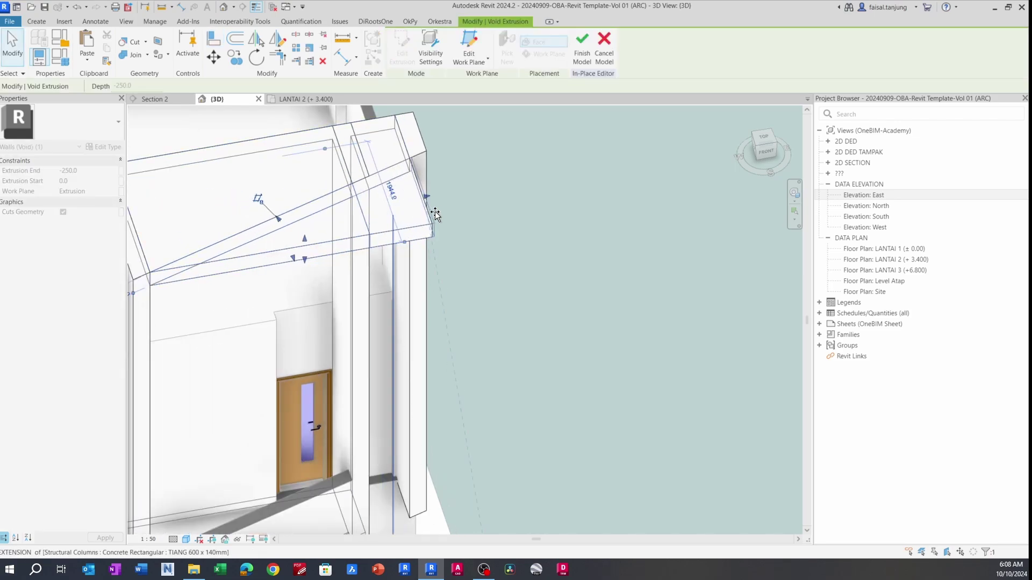
pyautogui.press('Escape')
pyautogui.scroll(-3, 444, 215)
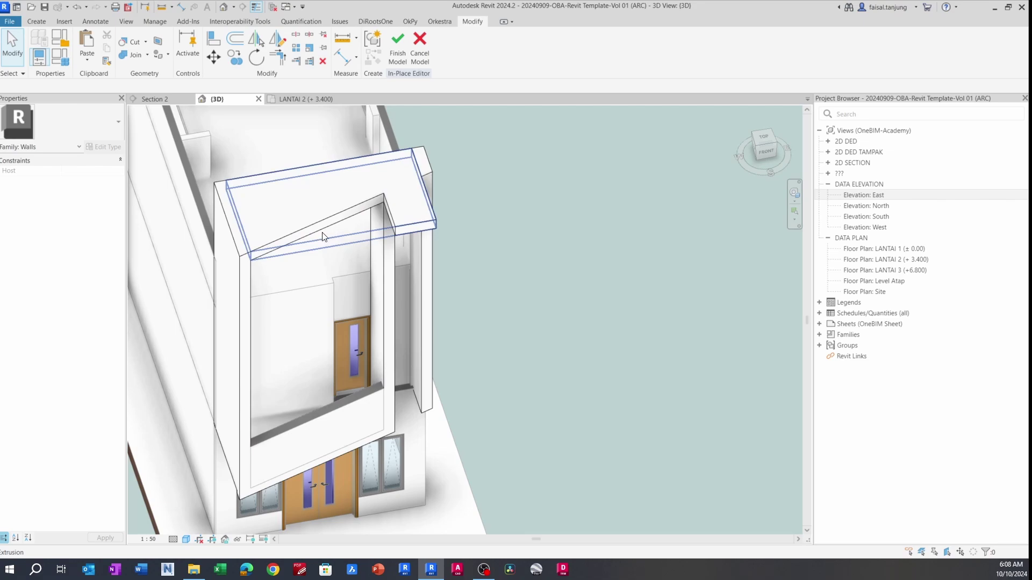
# - Stretch the side face of the top void extrusion past the outer column so its slanted cut spans the facade frame's full width
pyautogui.scroll(1, 267, 269)
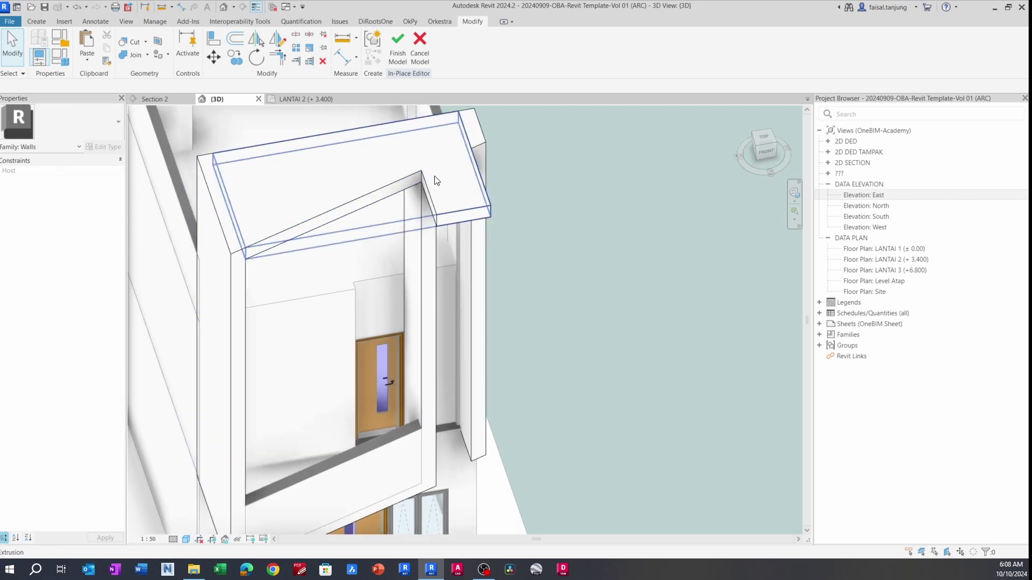
pyautogui.click(422, 199)
pyautogui.scroll(2, 433, 202)
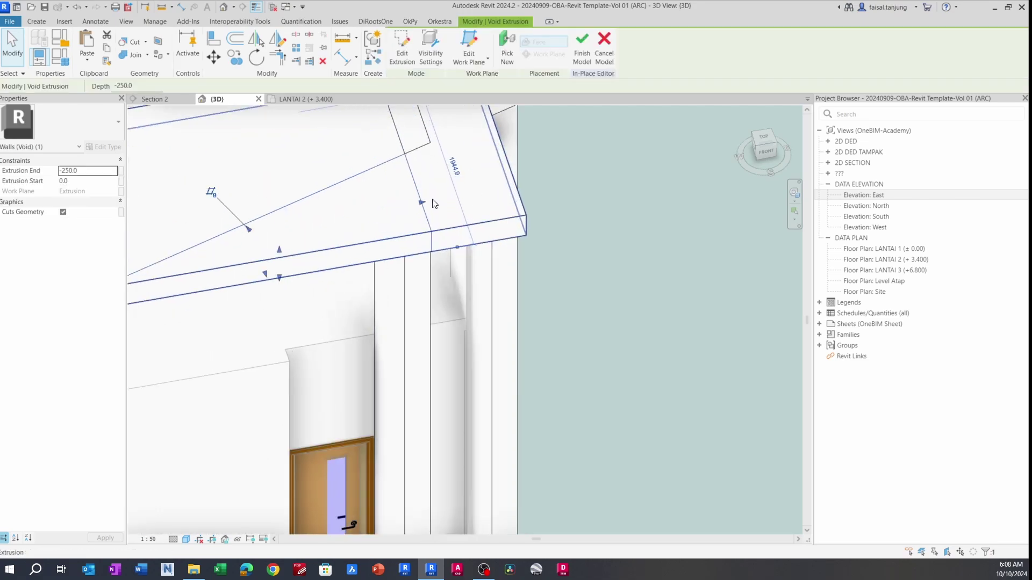
pyautogui.moveTo(434, 203); pyautogui.dragTo(541, 200)
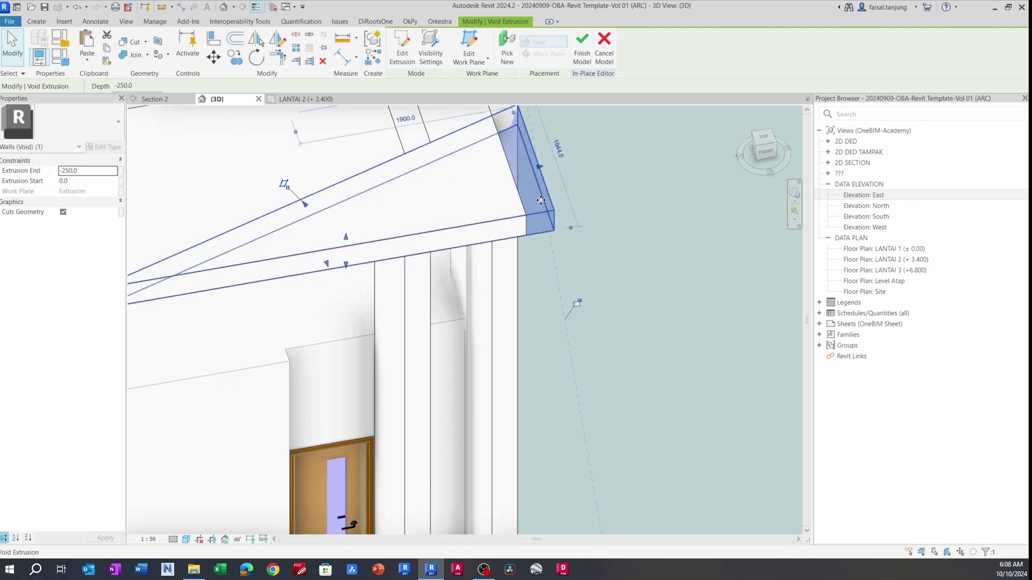
pyautogui.click(601, 208)
pyautogui.keyDown('shift'); pyautogui.moveTo(601, 208); pyautogui.dragTo(520, 170, button='middle'); pyautogui.keyUp('shift')
pyautogui.click(516, 153)
pyautogui.click(490, 158)
pyautogui.scroll(-2, 455, 152)
pyautogui.press('Escape')
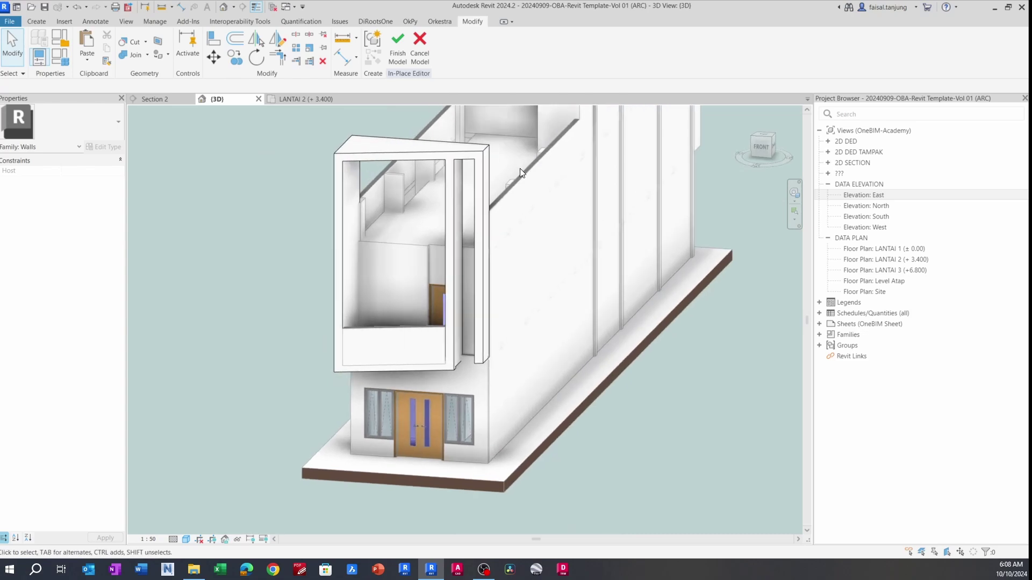
# - Align the underside of the outer column with the underside of the facade frame's bottom beam
pyautogui.scroll(2, 450, 390)
pyautogui.keyDown('shift'); pyautogui.moveTo(450, 391); pyautogui.dragTo(441, 376, button='middle'); pyautogui.keyUp('shift')
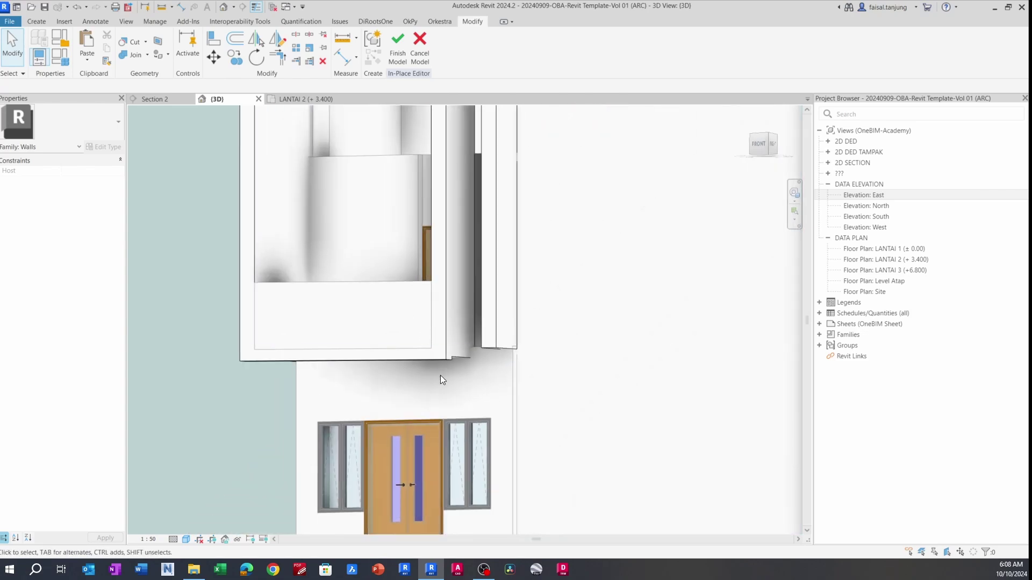
pyautogui.press('a')
pyautogui.press('l')
pyautogui.scroll(2, 440, 369)
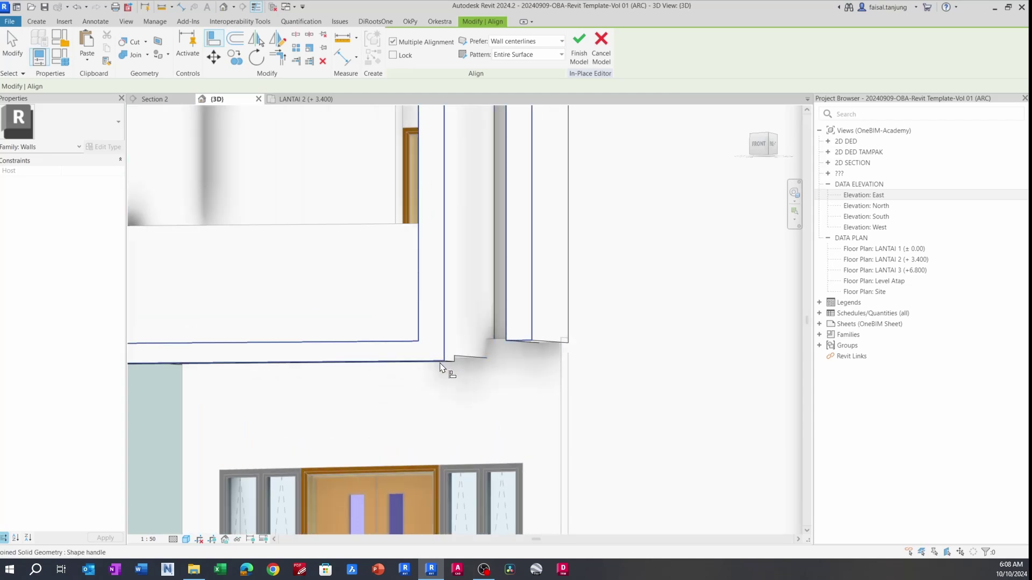
pyautogui.keyDown('shift'); pyautogui.moveTo(450, 370); pyautogui.dragTo(445, 310, button='middle'); pyautogui.keyUp('shift')
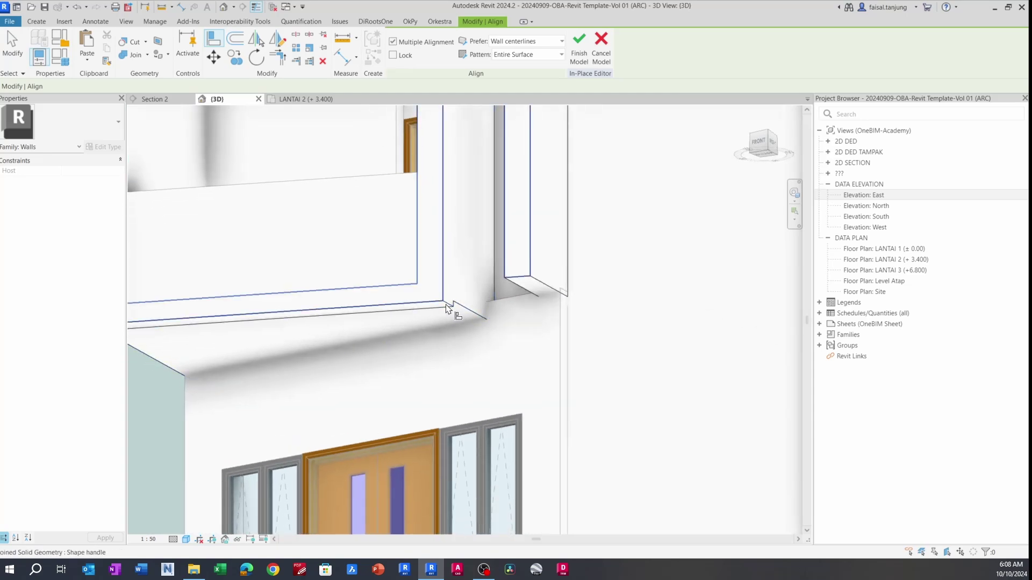
pyautogui.scroll(2, 440, 311)
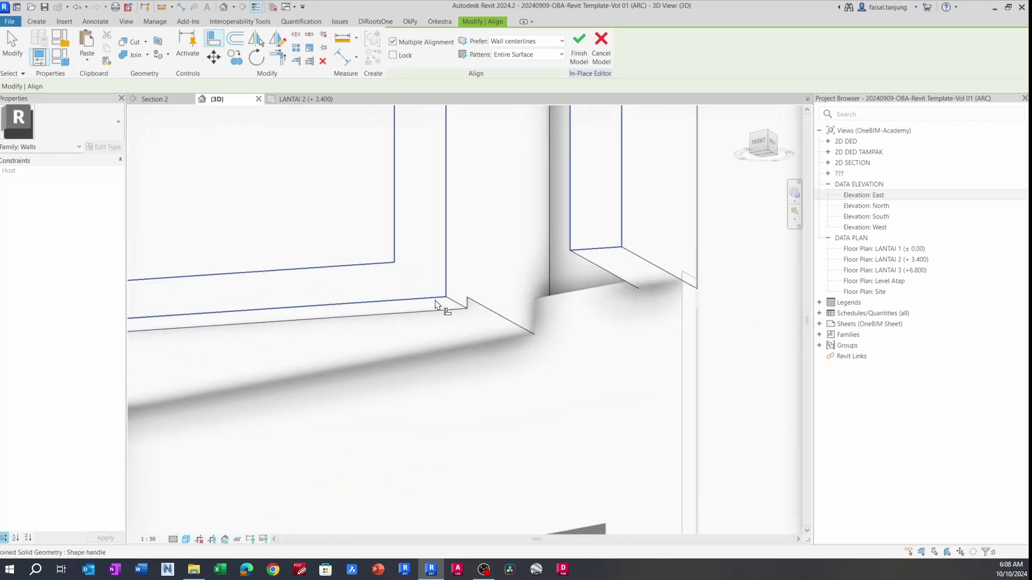
pyautogui.click(435, 300)
pyautogui.click(591, 255)
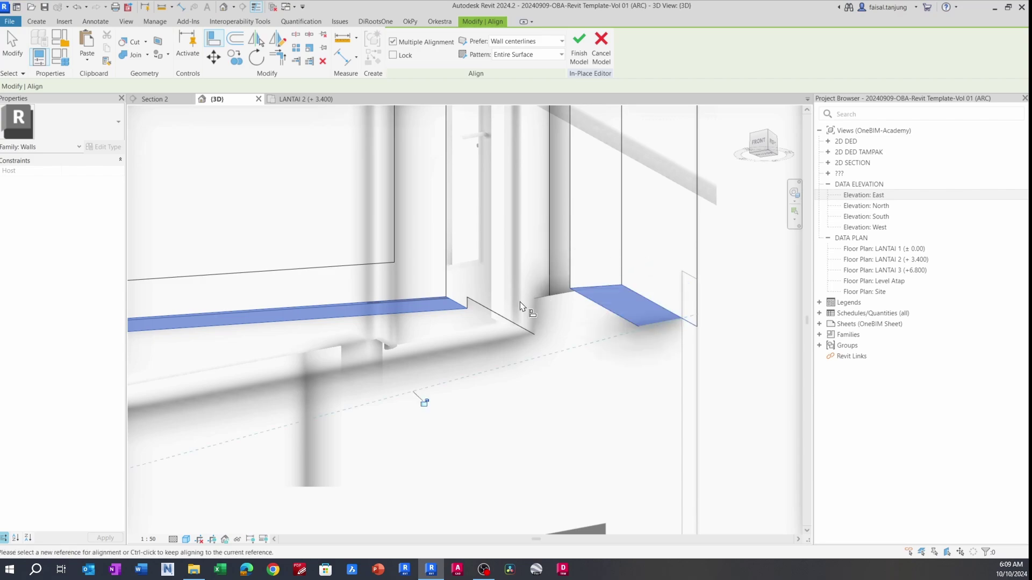
pyautogui.press('Escape')
# - Lower the top of the inner column extrusion to the upper floor line behind it
pyautogui.keyDown('shift'); pyautogui.moveTo(421, 398); pyautogui.dragTo(489, 317, button='middle'); pyautogui.keyUp('shift')
pyautogui.scroll(-2, 501, 305)
pyautogui.moveTo(508, 269); pyautogui.dragTo(535, 361, button='middle')
pyautogui.scroll(2, 484, 224)
pyautogui.click(469, 236)
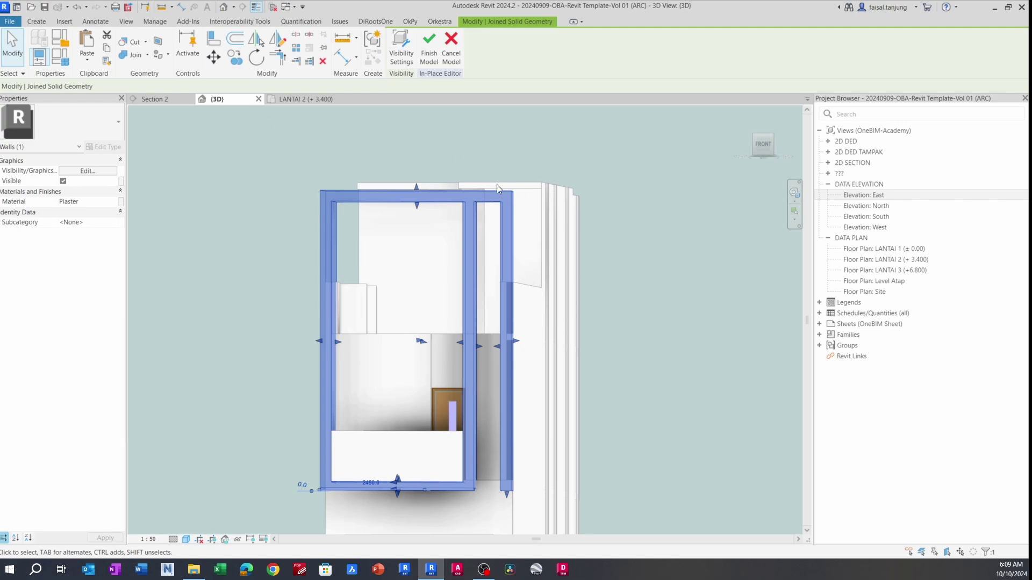
pyautogui.keyDown('shift'); pyautogui.moveTo(499, 272); pyautogui.dragTo(524, 275, button='middle'); pyautogui.keyUp('shift')
pyautogui.press('Escape')
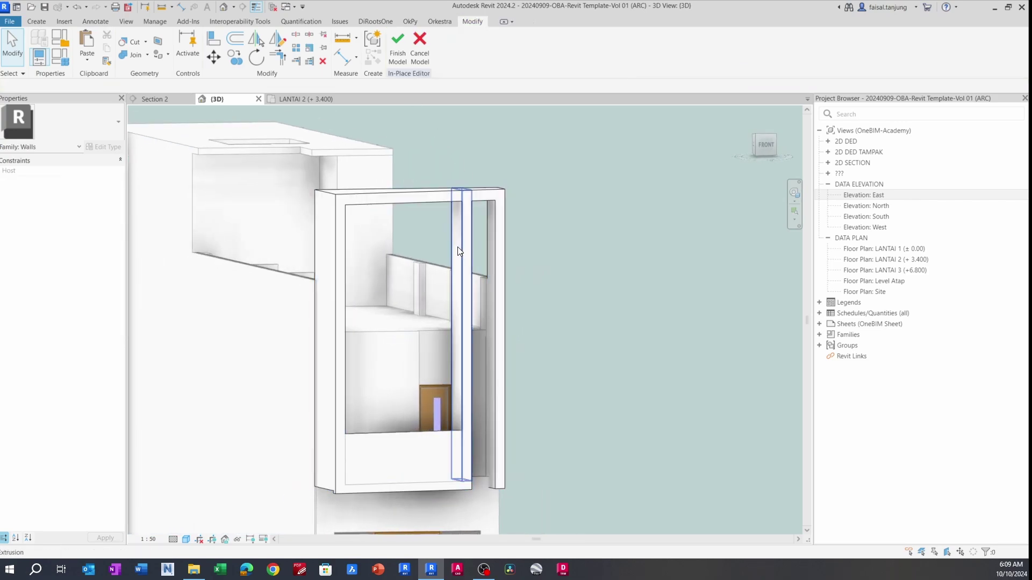
pyautogui.click(457, 247)
pyautogui.scroll(2, 433, 307)
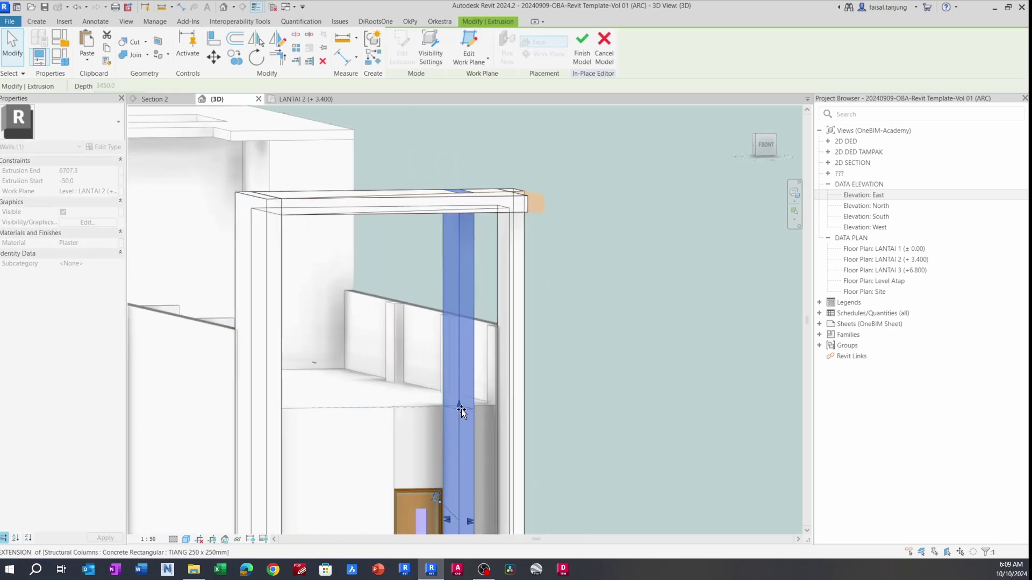
pyautogui.moveTo(461, 408); pyautogui.dragTo(461, 408)
pyautogui.scroll(-3, 469, 385)
pyautogui.click(572, 385)
pyautogui.keyDown('shift'); pyautogui.moveTo(572, 385); pyautogui.dragTo(501, 385, button='middle'); pyautogui.keyUp('shift')
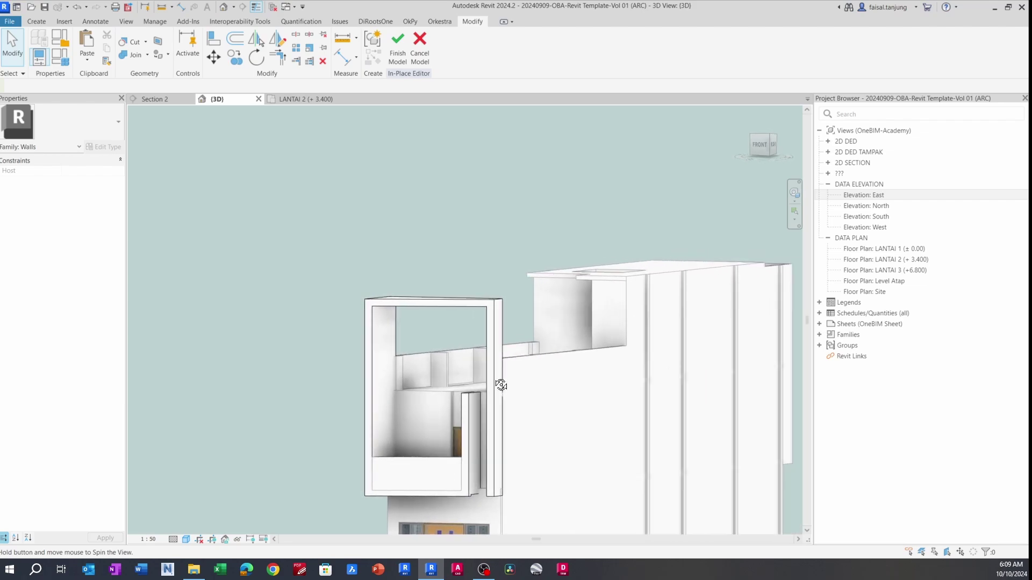
# - Finish the in-place wall model of the facade frame
pyautogui.scroll(-3, 501, 385)
pyautogui.click(401, 48)
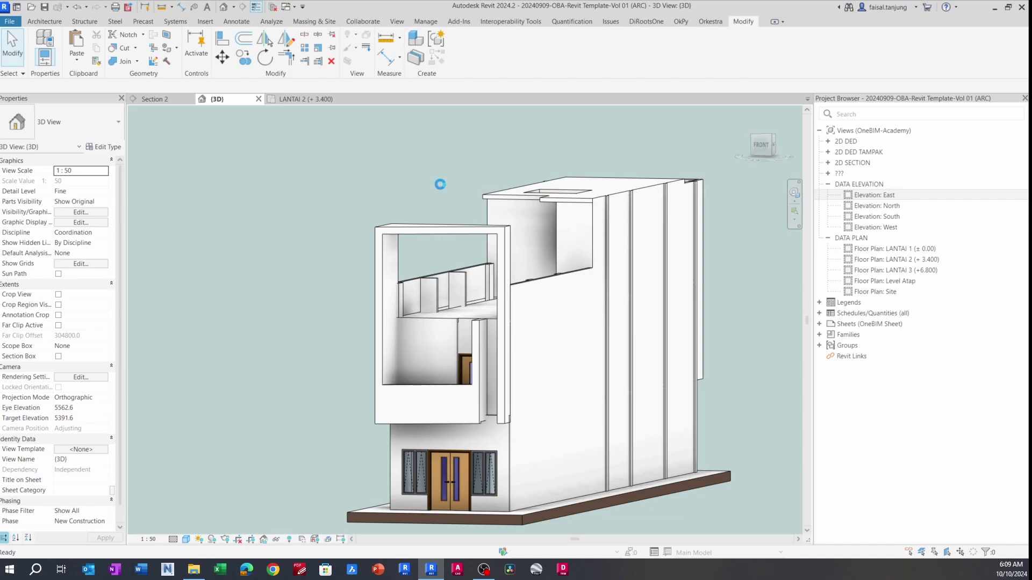
pyautogui.moveTo(473, 323); pyautogui.dragTo(438, 316, button='middle')
# - Open the LANTAI 2 (+ 3.400) floor plan and examine the front facade elevation in the imported CAD drawing
pyautogui.click(311, 99)
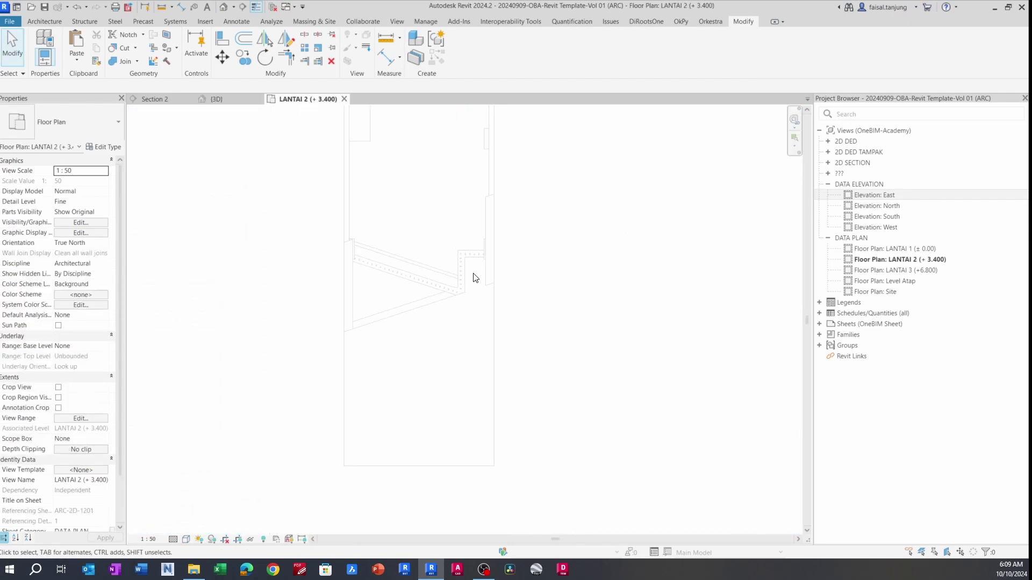
pyautogui.scroll(-5, 475, 278)
pyautogui.scroll(-4, 396, 279)
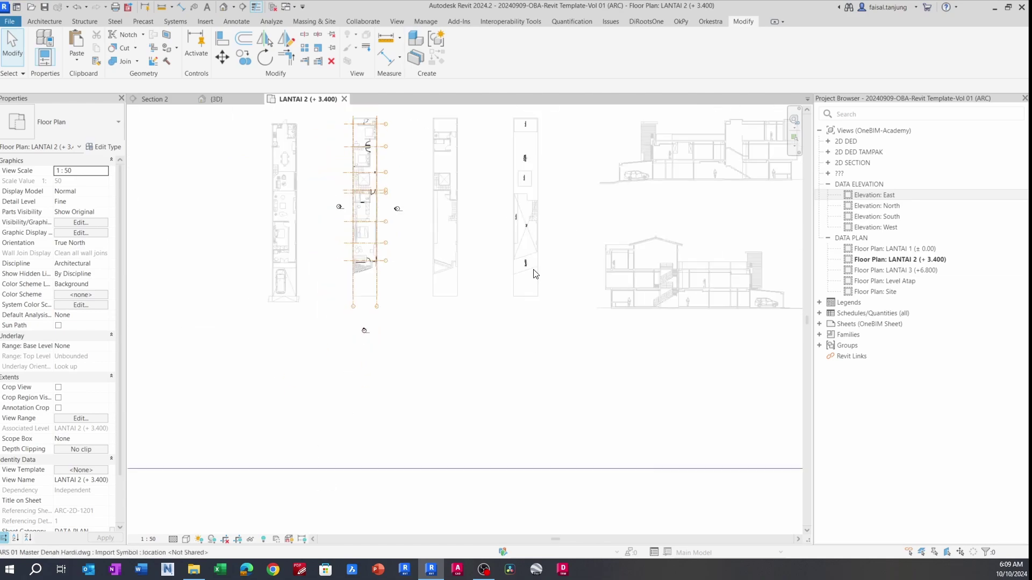
pyautogui.moveTo(536, 275); pyautogui.dragTo(424, 292, button='middle')
pyautogui.moveTo(697, 183); pyautogui.dragTo(479, 221, button='middle')
pyautogui.scroll(8, 540, 331)
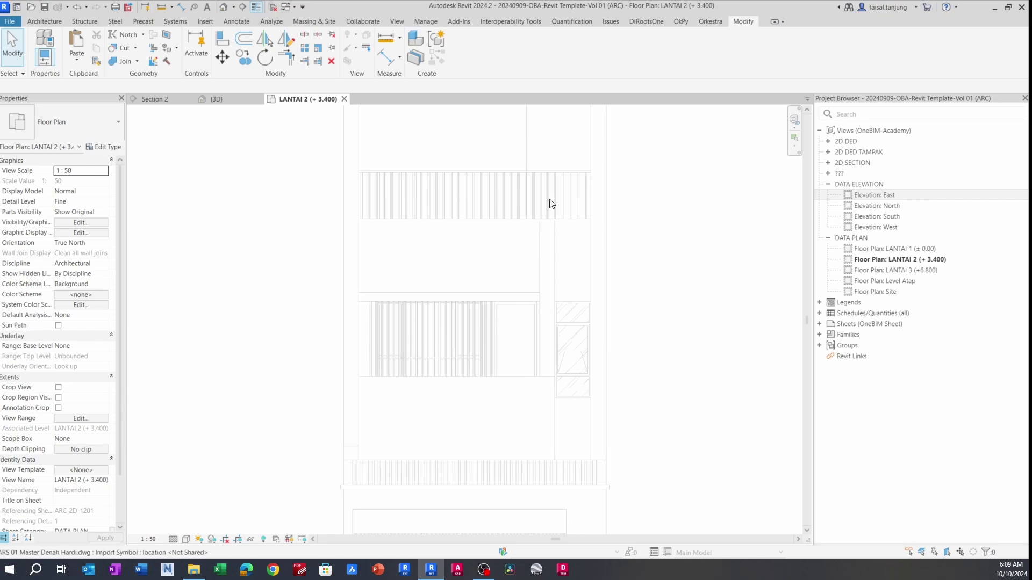
pyautogui.scroll(-8, 539, 230)
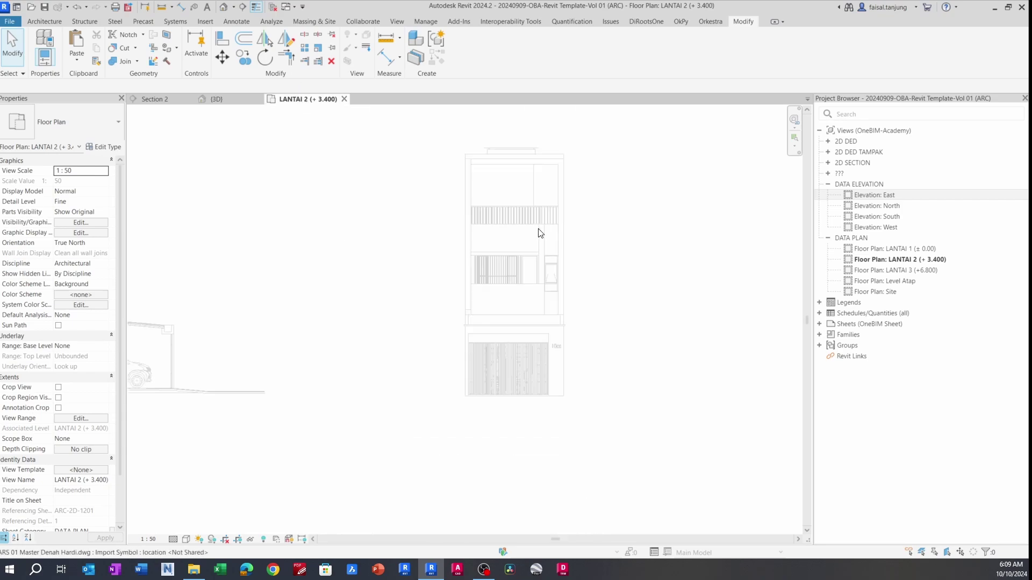
pyautogui.scroll(2, 376, 149)
# - Examine the concrete beam and vertical grilles behind the balcony in the imported CAD section
pyautogui.scroll(6, 376, 150)
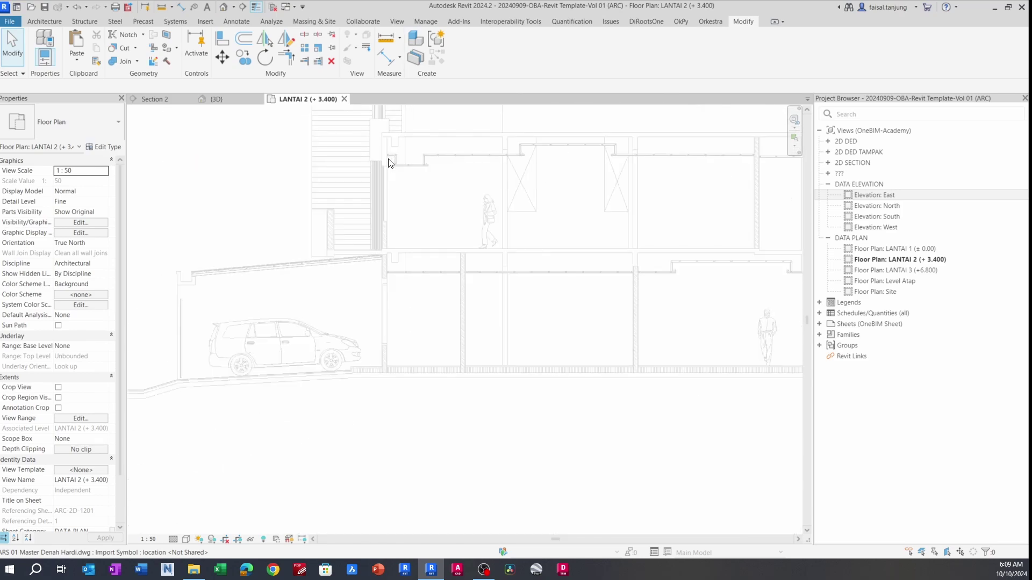
pyautogui.scroll(-3, 390, 163)
pyautogui.scroll(4, 372, 228)
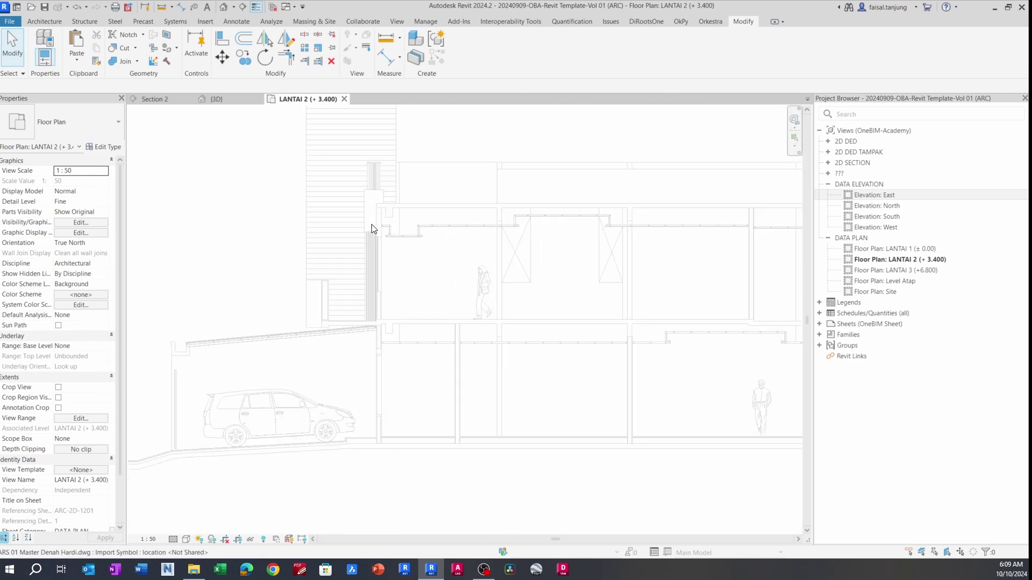
pyautogui.scroll(1, 372, 228)
pyautogui.scroll(2, 371, 227)
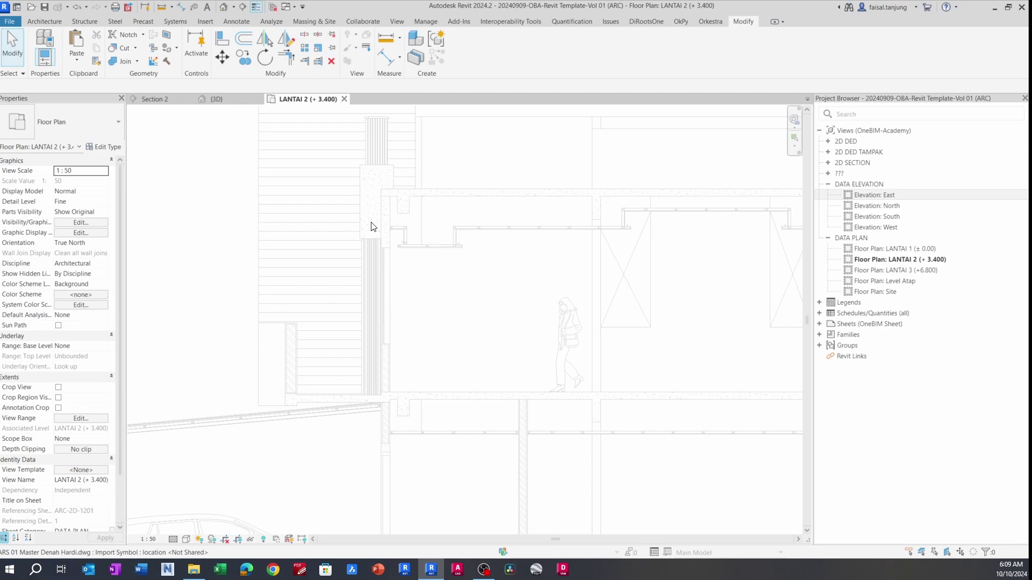
pyautogui.scroll(2, 371, 226)
pyautogui.scroll(-2, 378, 223)
pyautogui.scroll(-4, 379, 198)
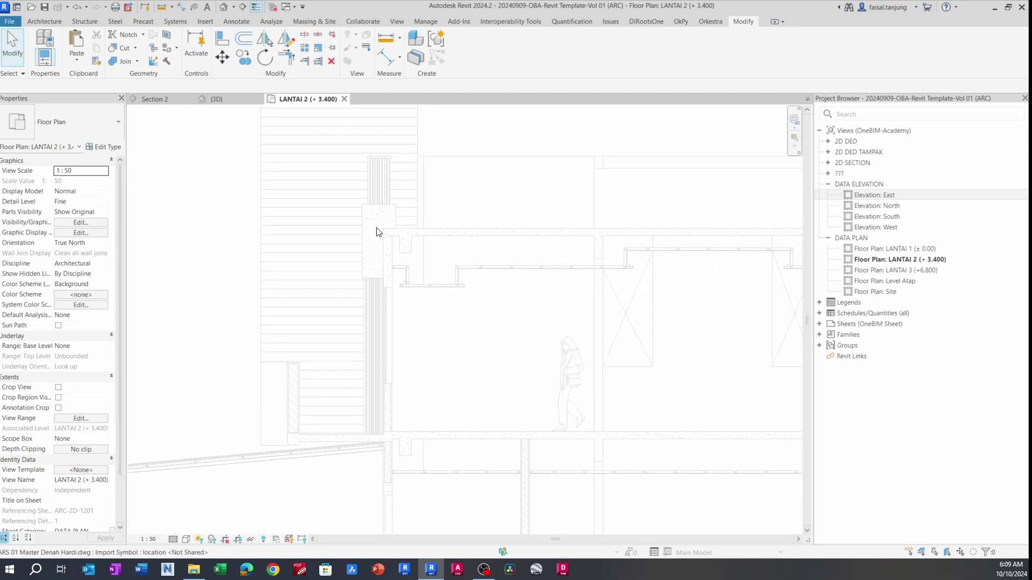
pyautogui.scroll(-2, 371, 215)
pyautogui.scroll(7, 301, 226)
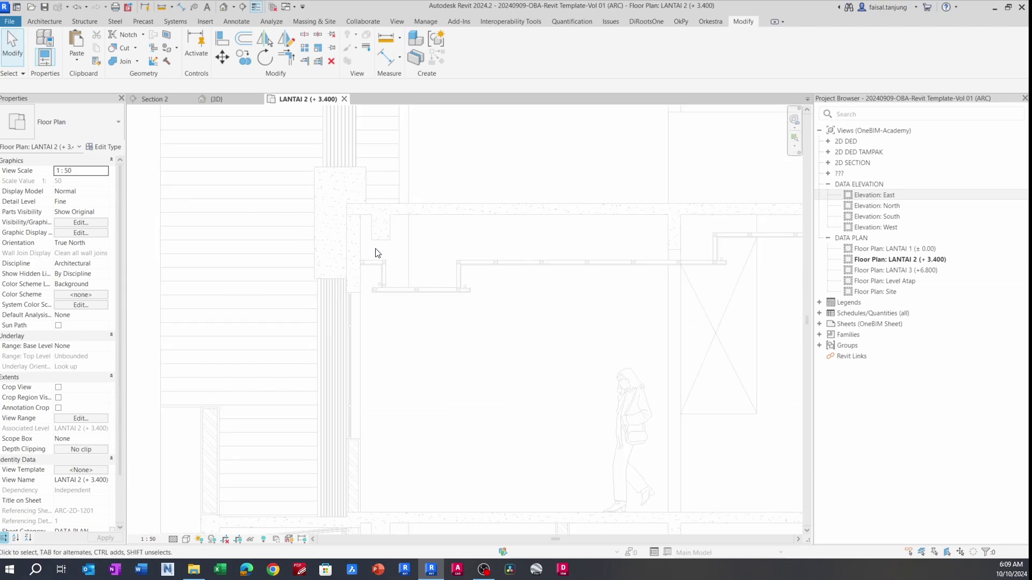
pyautogui.scroll(-2, 339, 195)
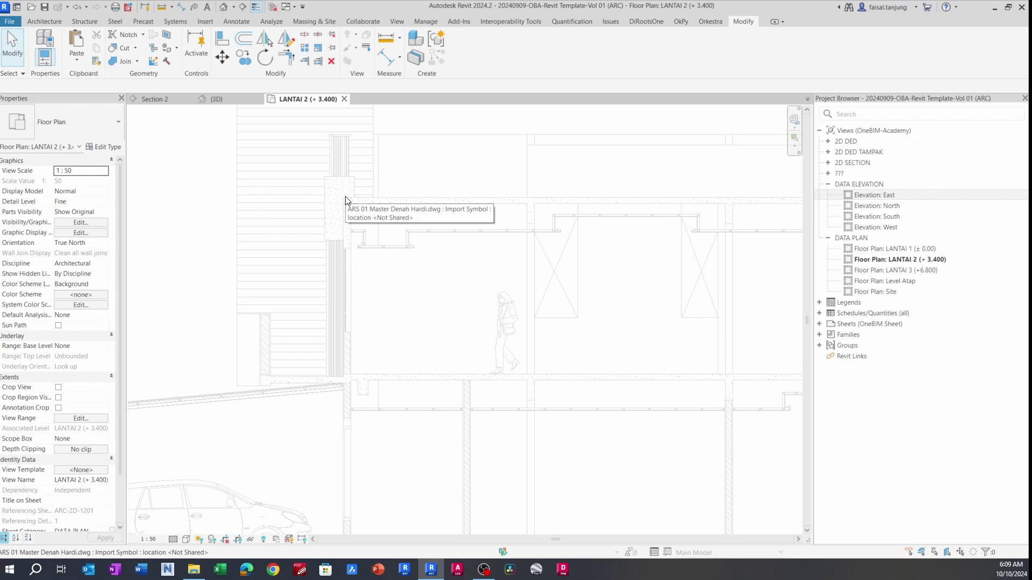
pyautogui.scroll(-8, 345, 200)
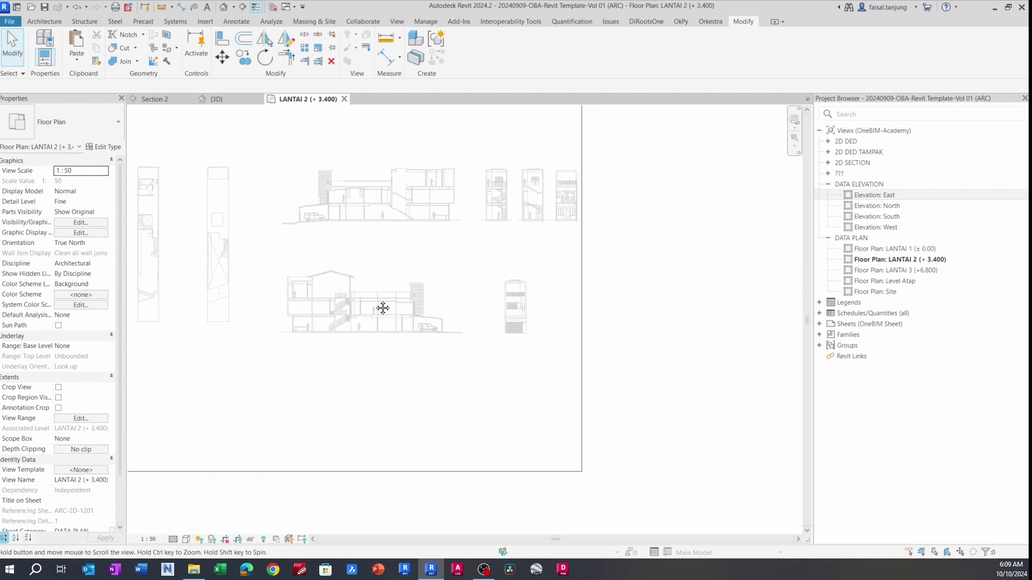
# - Examine the slanted facade beam and side columns in the imported CAD plan next to the modelled floor plan
pyautogui.moveTo(382, 307); pyautogui.dragTo(480, 311, button='middle')
pyautogui.scroll(3, 294, 298)
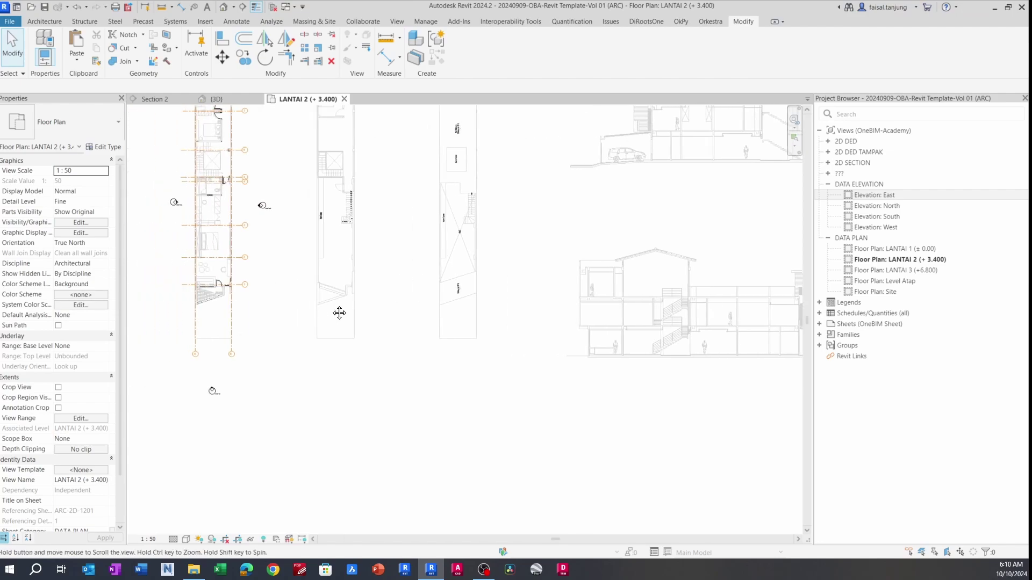
pyautogui.scroll(5, 344, 293)
pyautogui.scroll(-3, 346, 291)
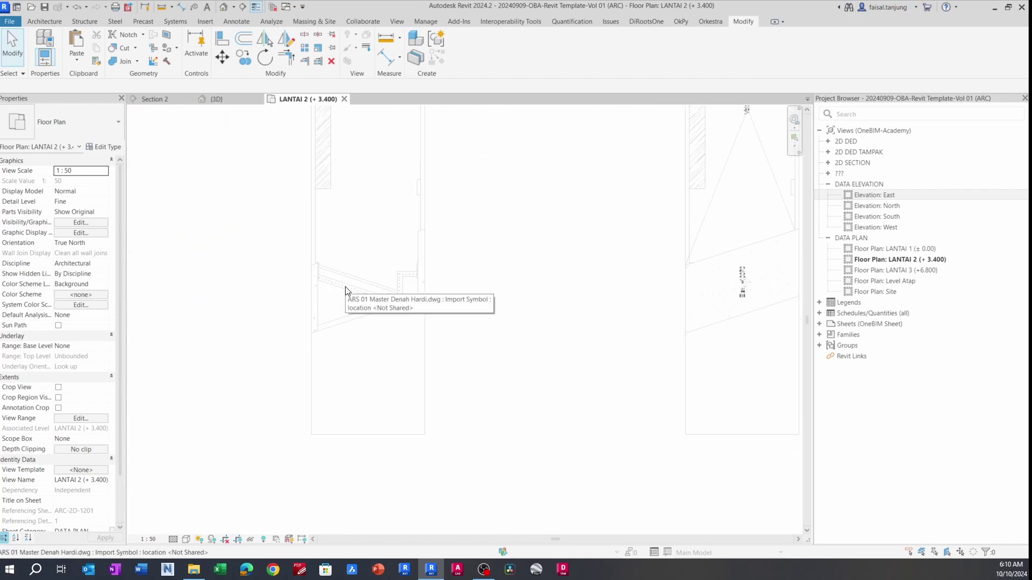
pyautogui.scroll(-1, 345, 291)
pyautogui.moveTo(317, 299); pyautogui.dragTo(353, 316, button='middle')
pyautogui.scroll(2, 320, 294)
pyautogui.scroll(4, 421, 306)
pyautogui.scroll(2, 419, 315)
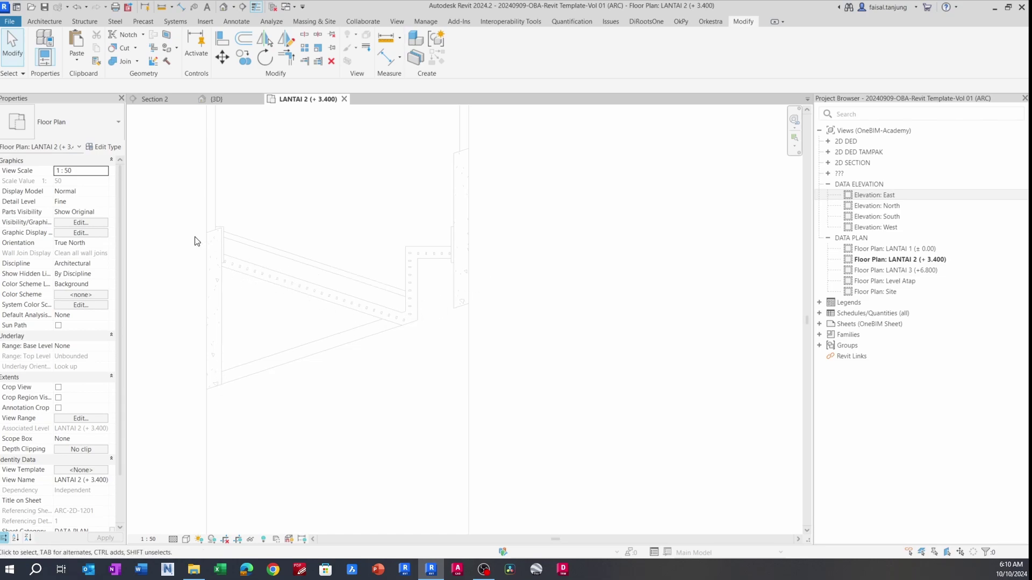
pyautogui.scroll(-8, 359, 279)
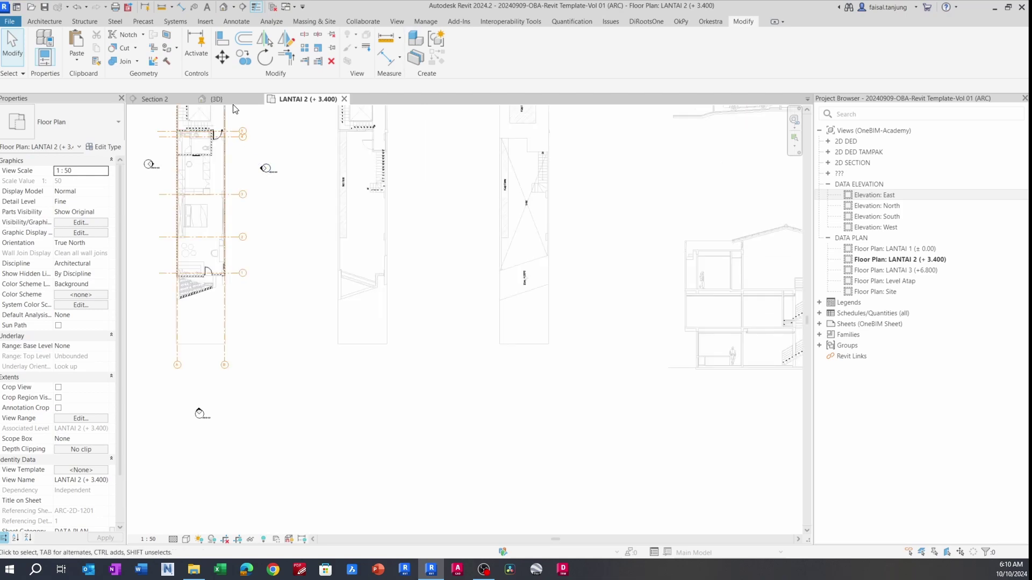
# - Unpin the imported DWG and move it so the neighbouring plan's site corner lands on the matching corner beside grid A
pyautogui.scroll(-4, 387, 233)
pyautogui.scroll(6, 324, 255)
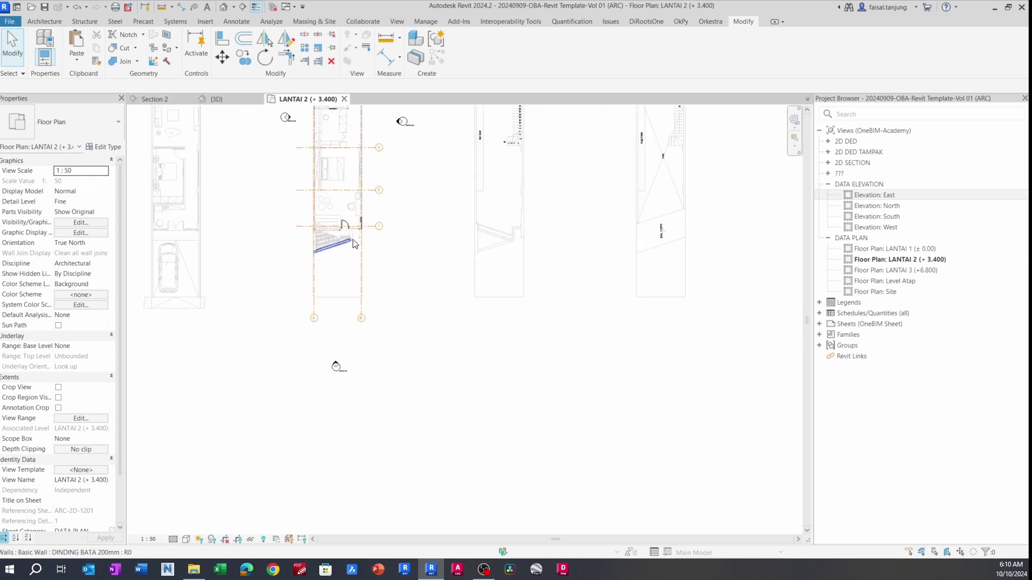
pyautogui.click(540, 223)
pyautogui.moveTo(539, 223); pyautogui.dragTo(486, 246, button='middle')
pyautogui.moveTo(396, 255)
pyautogui.mouseDown(button='middle')
pyautogui.moveTo(451, 286)
pyautogui.moveTo(669, 266)
pyautogui.moveTo(406, 263)
pyautogui.mouseUp(button='middle')
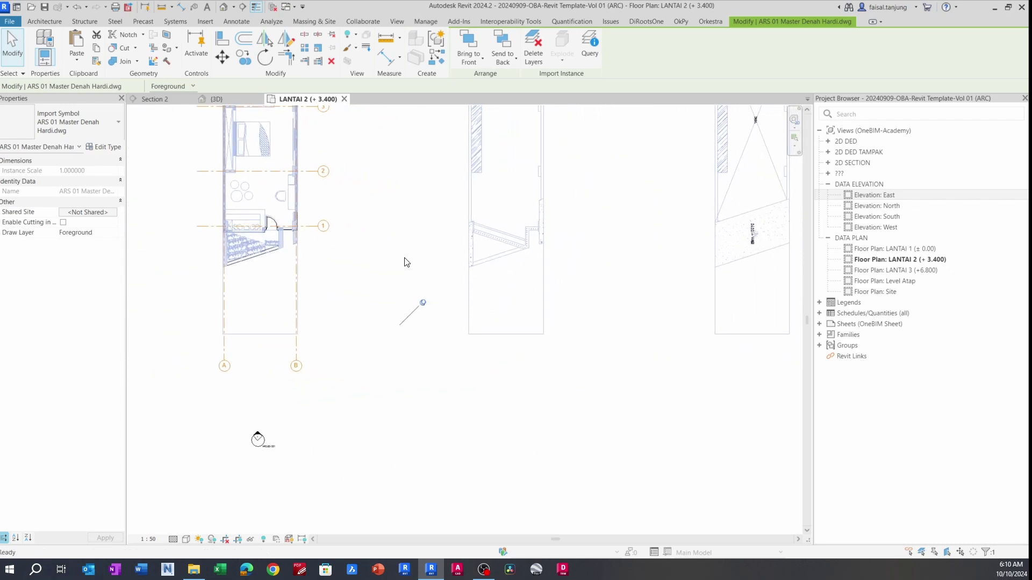
pyautogui.click(424, 304)
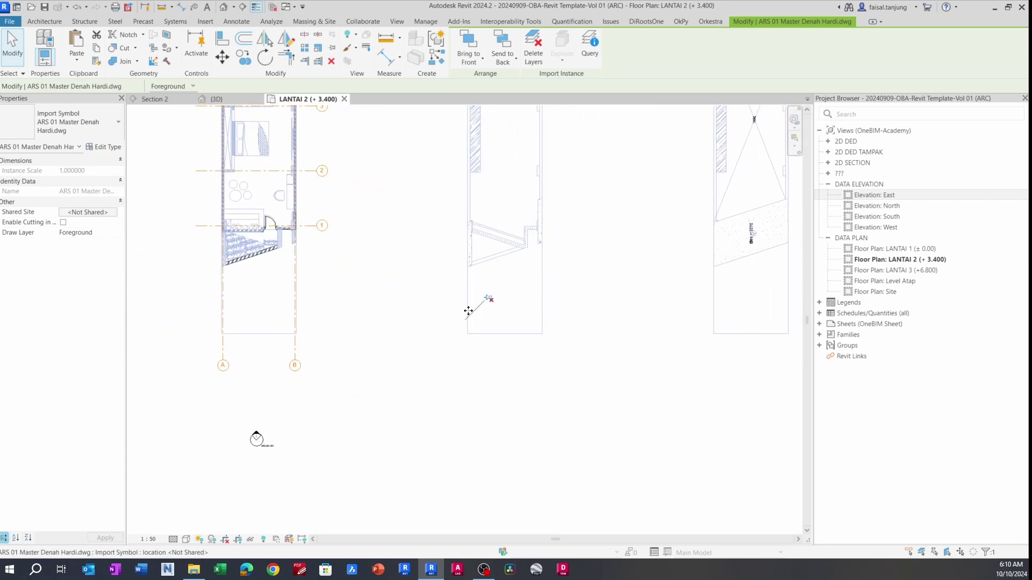
pyautogui.press('m')
pyautogui.press('v')
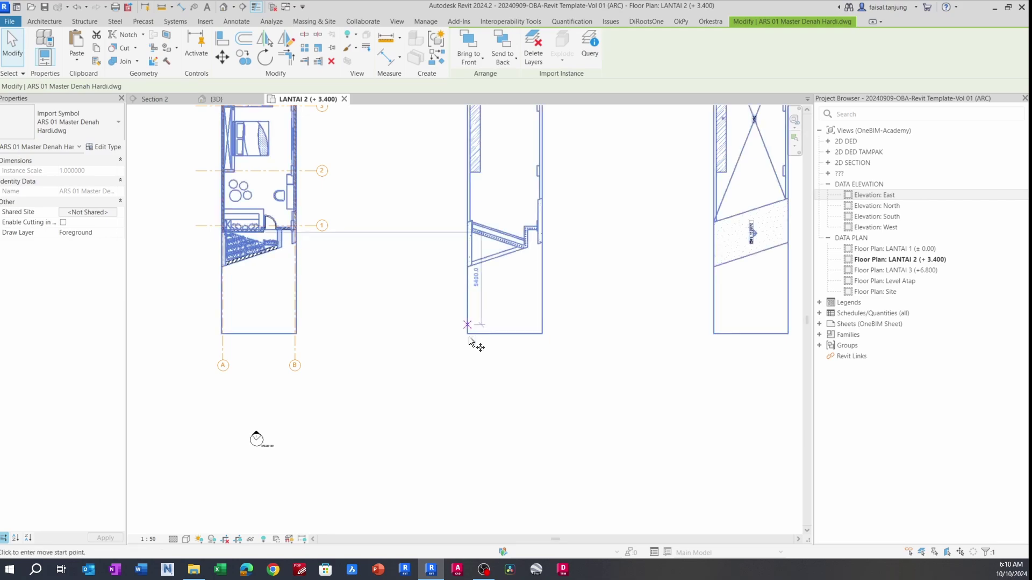
pyautogui.click(467, 333)
pyautogui.scroll(5, 226, 336)
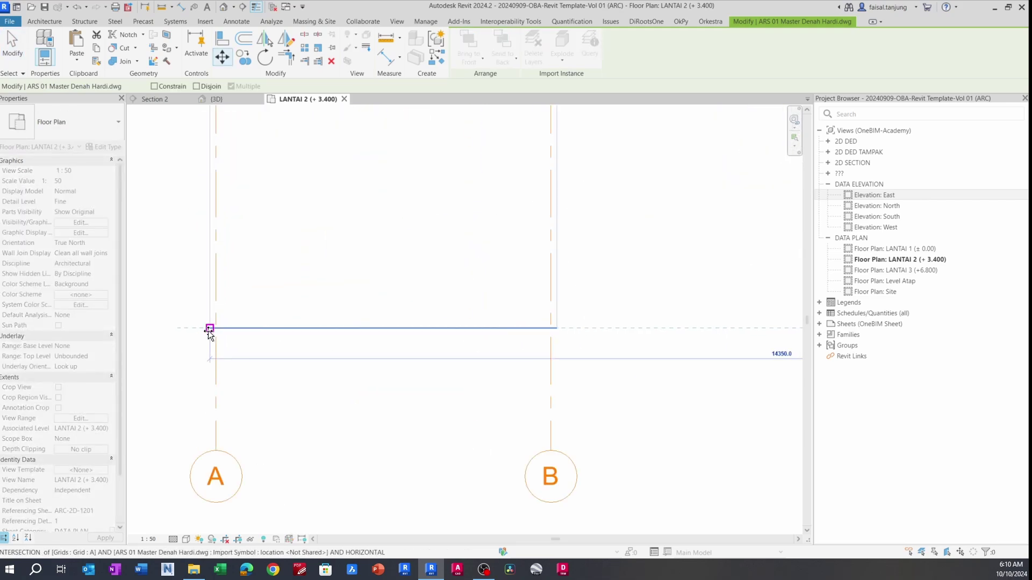
pyautogui.click(223, 334)
pyautogui.scroll(-3, 268, 280)
pyautogui.scroll(4, 349, 269)
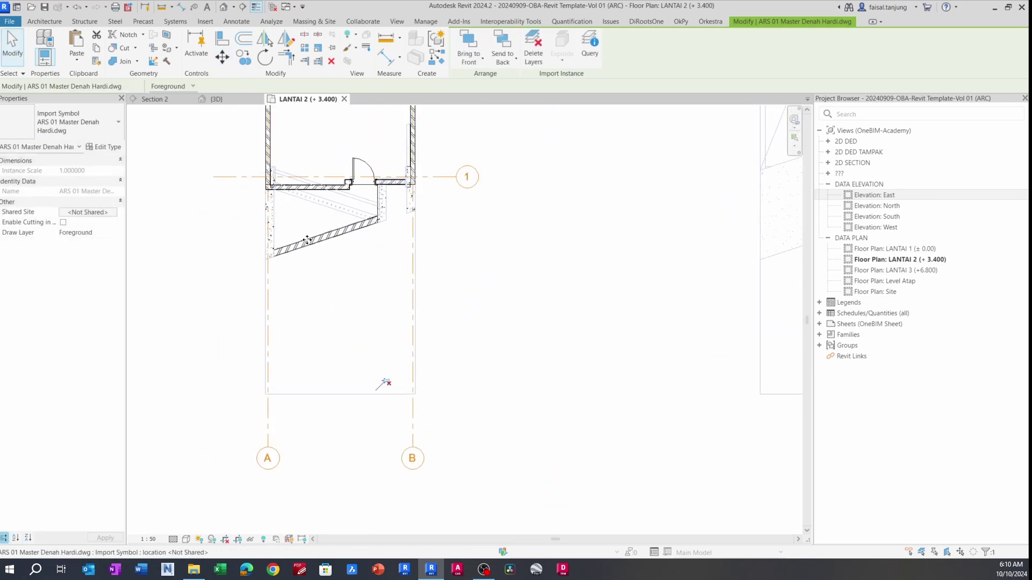
# - Deselect the imported DWG and open the in-place FASAD wall at the balcony for in-place editing
pyautogui.press('Escape')
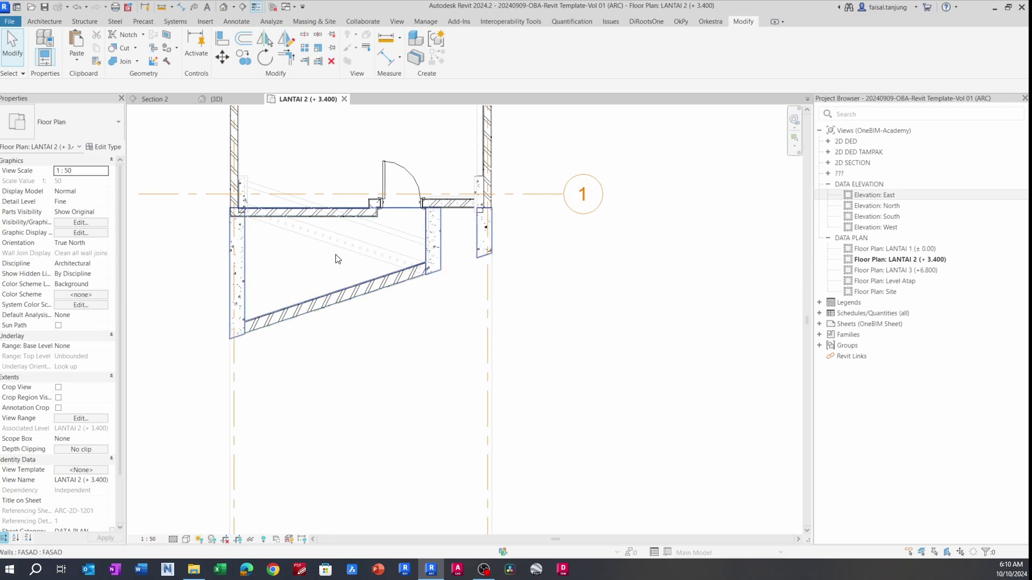
pyautogui.click(440, 239)
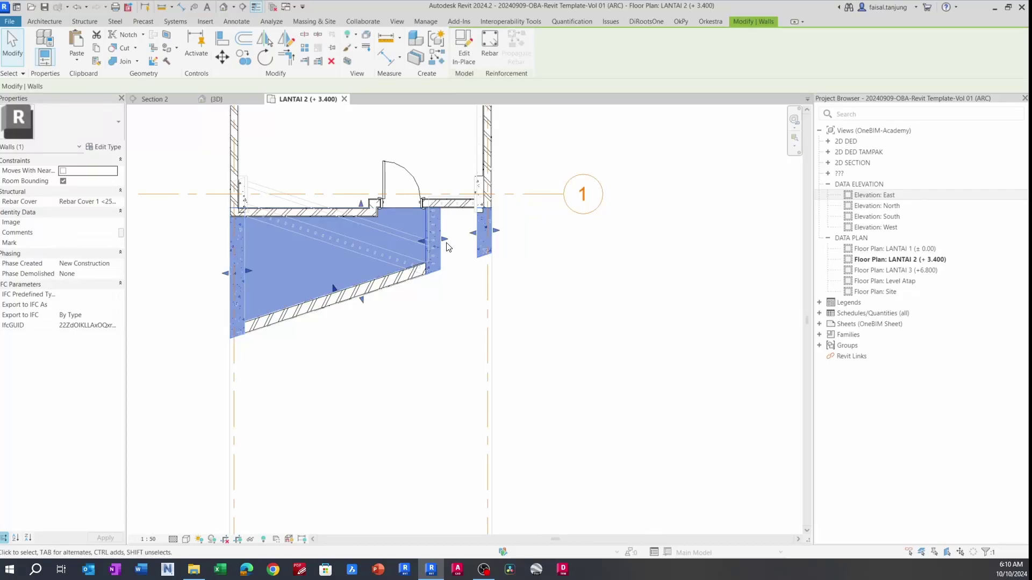
pyautogui.scroll(3, 449, 247)
pyautogui.scroll(-3, 420, 279)
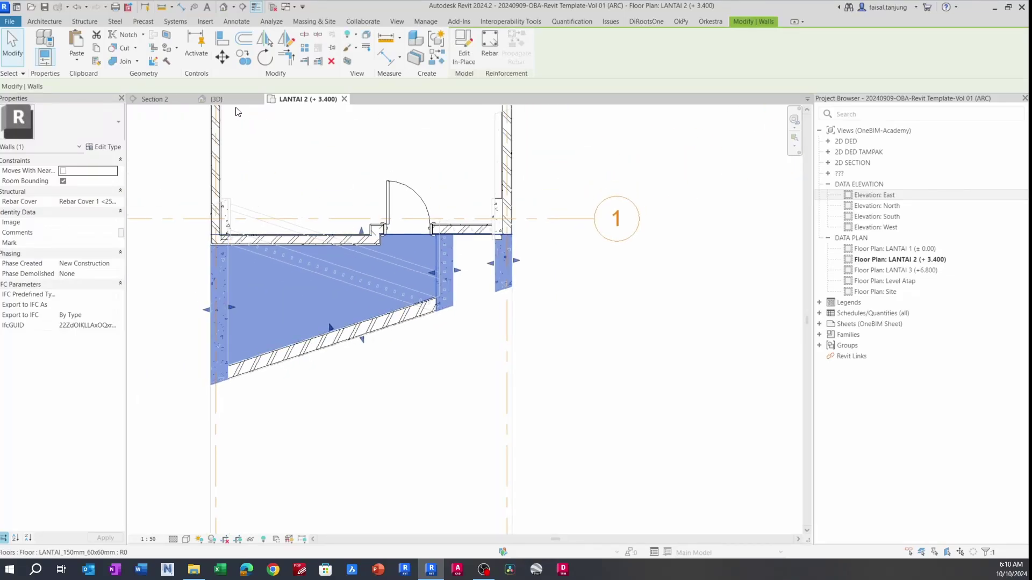
pyautogui.click(466, 52)
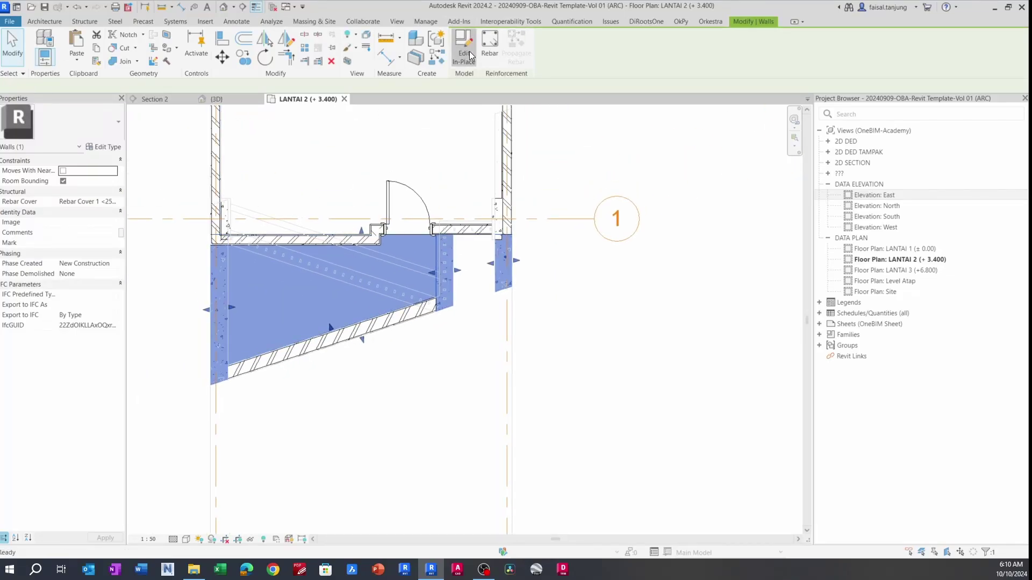
pyautogui.click(37, 21)
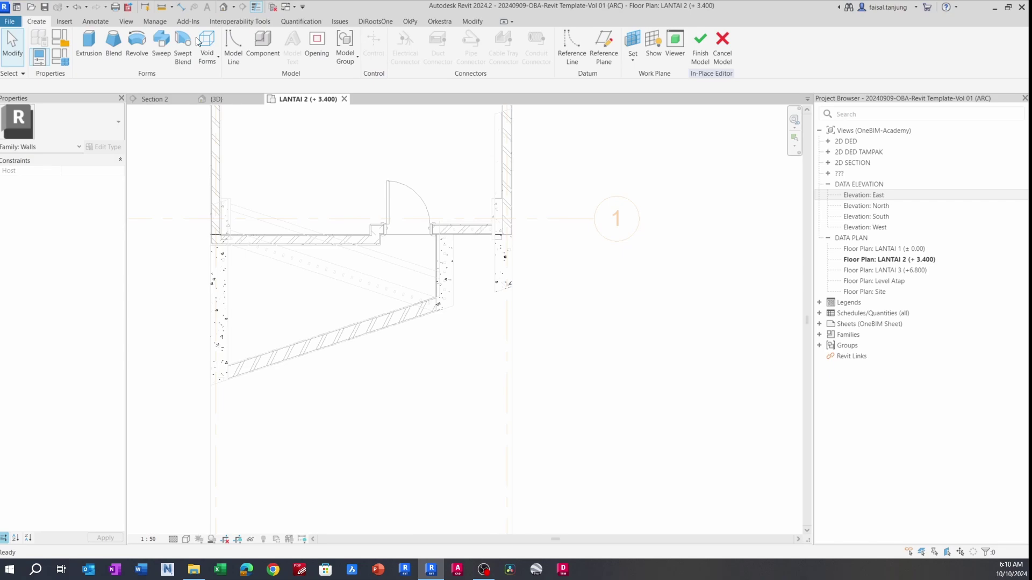
# - Start a new extrusion in the in-place wall and pick the upper floor slab above the balcony in the 3D view as its work plane
pyautogui.click(92, 51)
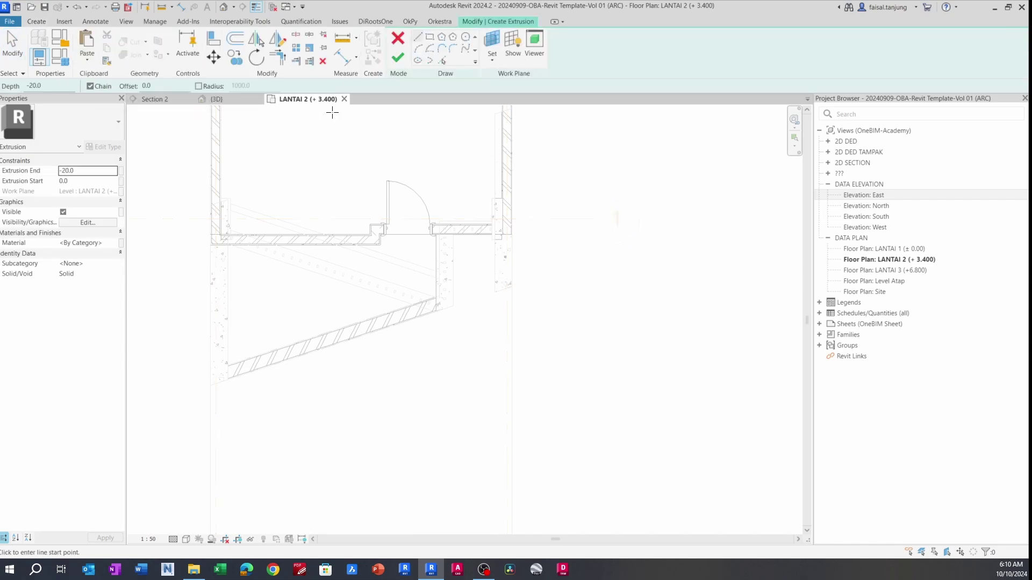
pyautogui.click(490, 57)
pyautogui.click(495, 100)
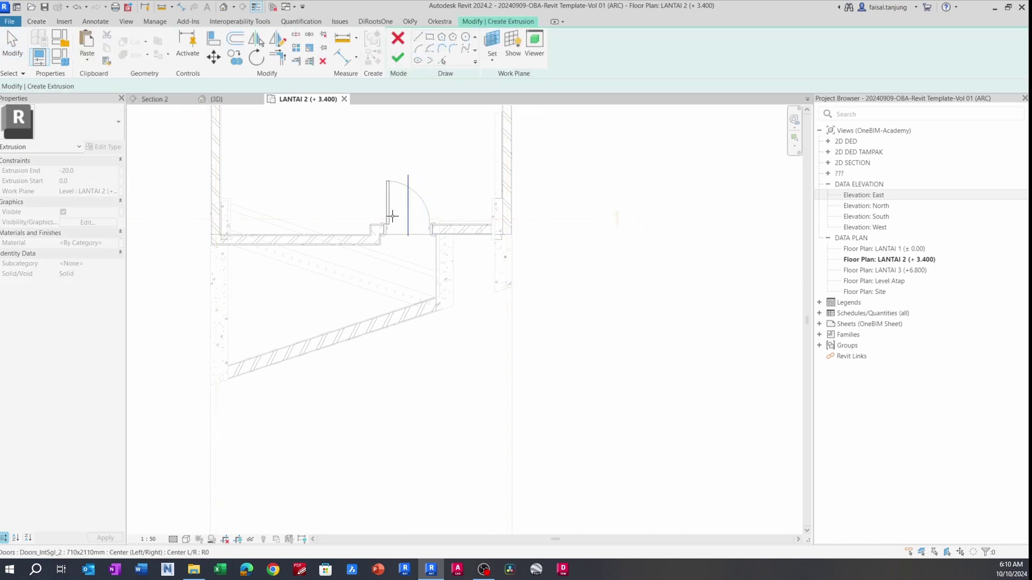
pyautogui.click(232, 101)
pyautogui.scroll(-1, 393, 270)
pyautogui.moveTo(427, 360); pyautogui.dragTo(364, 226, button='middle')
pyautogui.scroll(4, 357, 241)
pyautogui.click(363, 231)
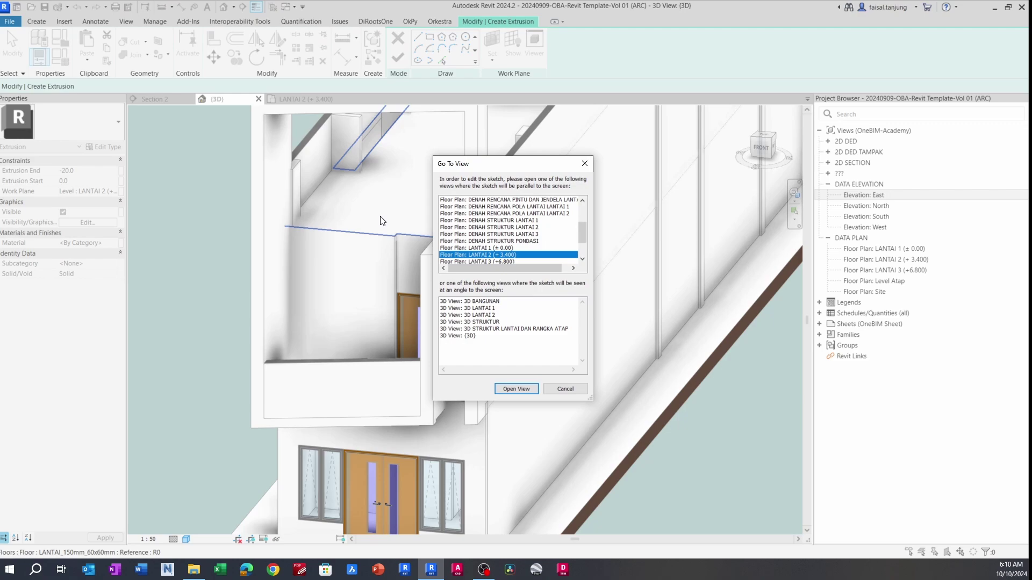
pyautogui.press('Escape')
pyautogui.click(492, 60)
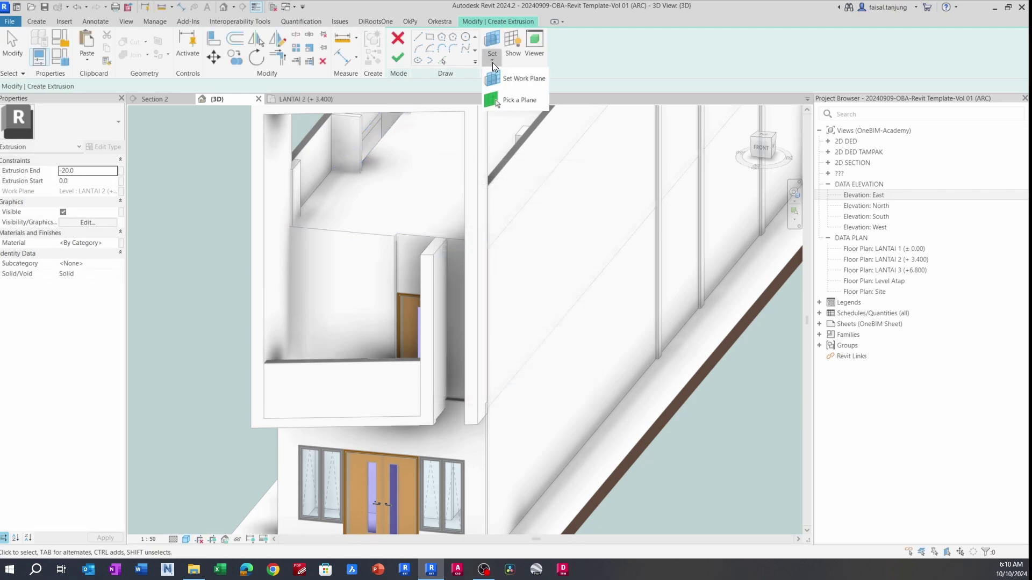
pyautogui.click(518, 97)
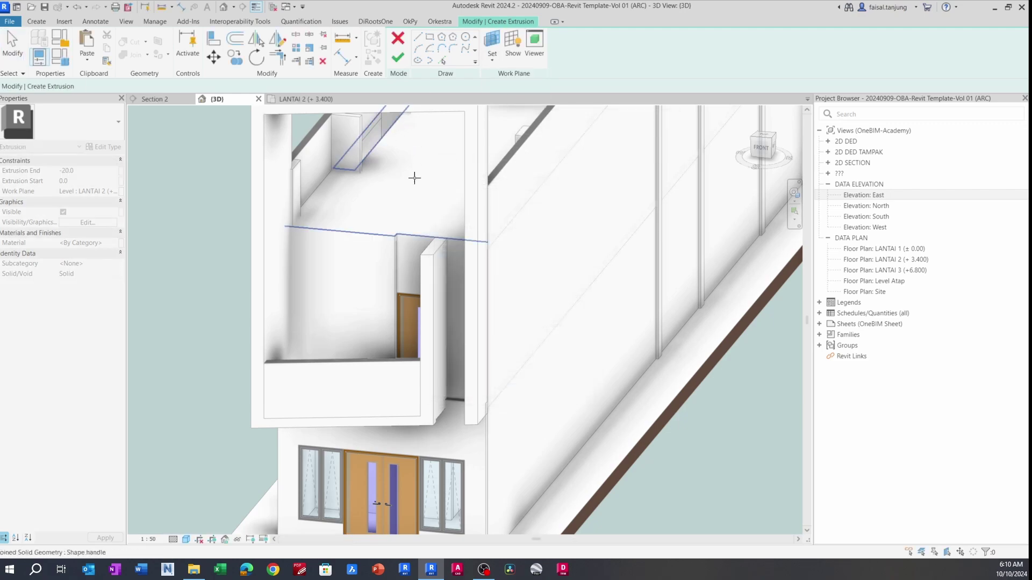
pyautogui.click(357, 231)
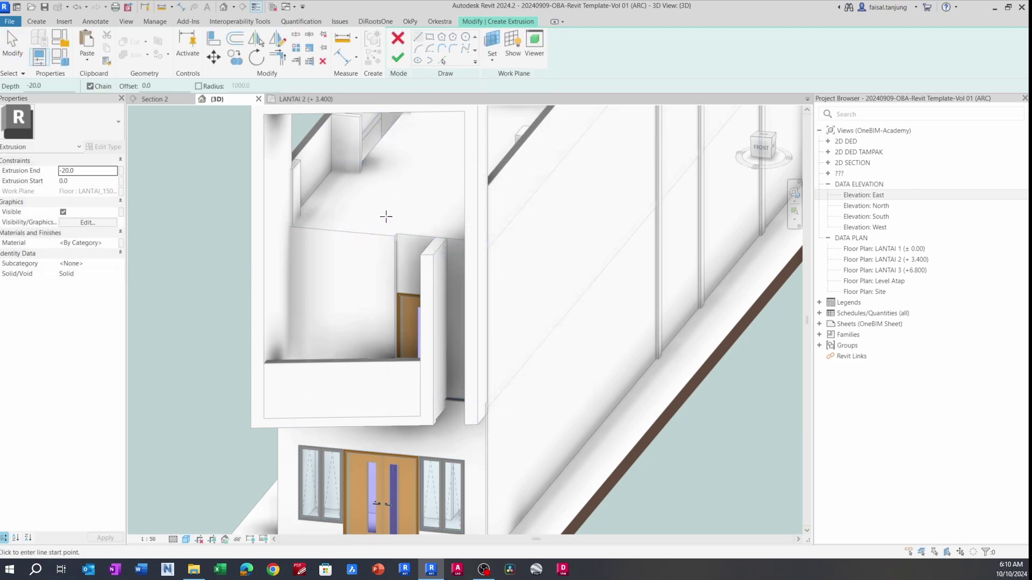
# - In the LANTAI 2 (+ 3.400) plan, pick the slanted CAD beam's two long edges and the adjoining column faces as sketch lines
pyautogui.click(313, 101)
pyautogui.moveTo(340, 205)
pyautogui.mouseDown(button='middle')
pyautogui.moveTo(405, 236)
pyautogui.moveTo(402, 221)
pyautogui.mouseUp(button='middle')
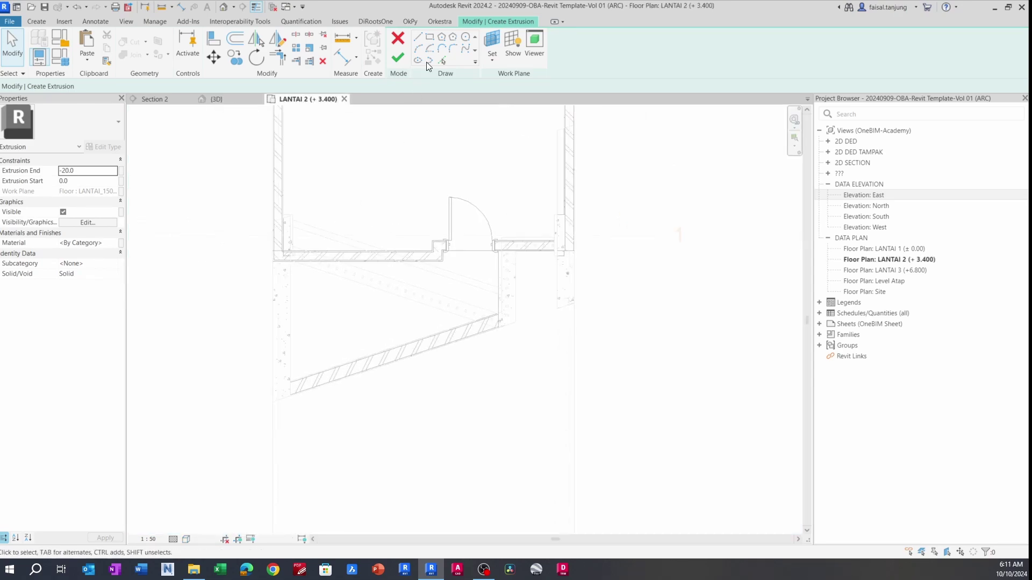
pyautogui.click(443, 60)
pyautogui.scroll(2, 402, 316)
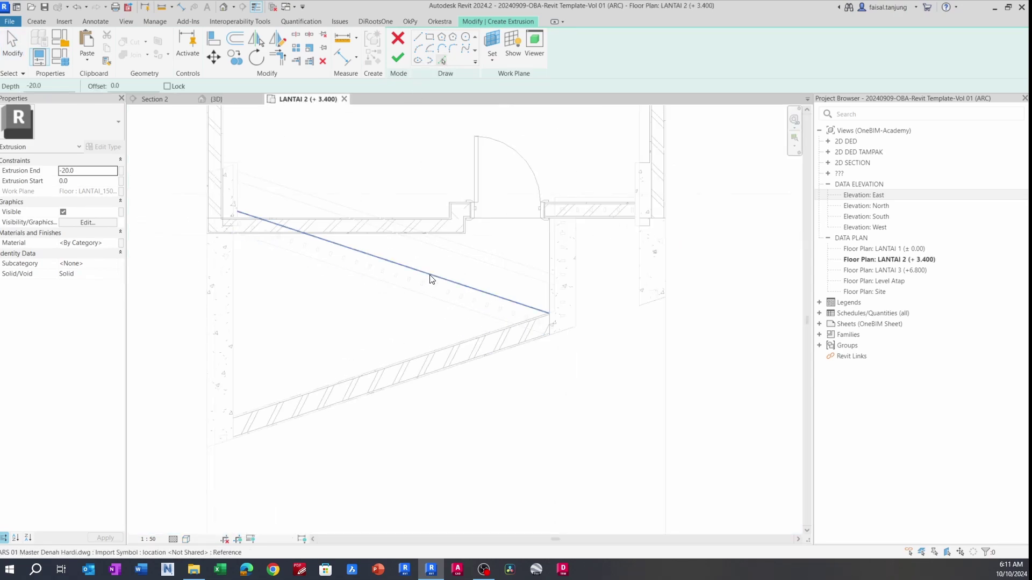
pyautogui.click(430, 278)
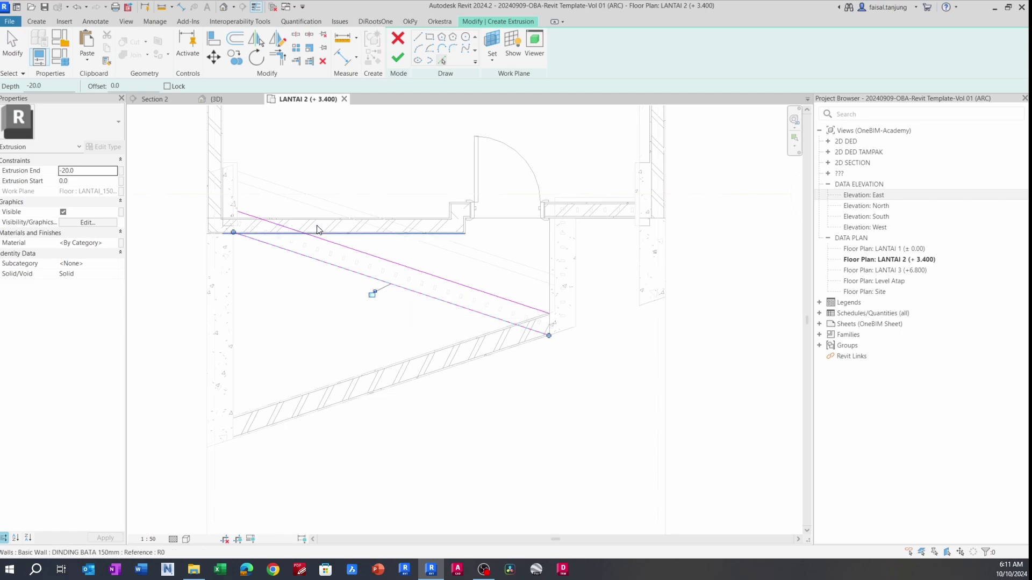
pyautogui.moveTo(466, 277); pyautogui.dragTo(452, 270, button='middle')
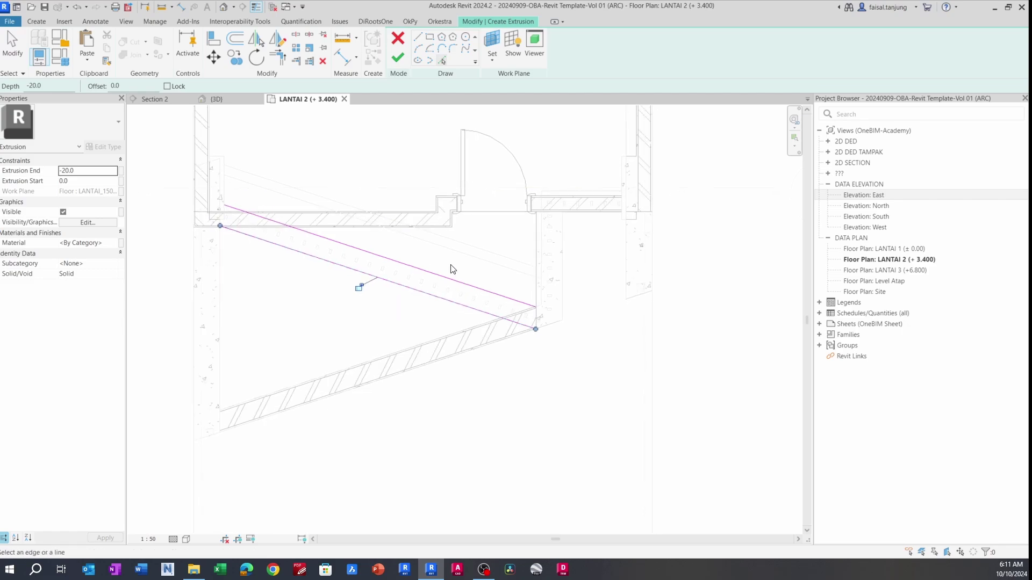
pyautogui.scroll(3, 227, 228)
pyautogui.click(214, 281)
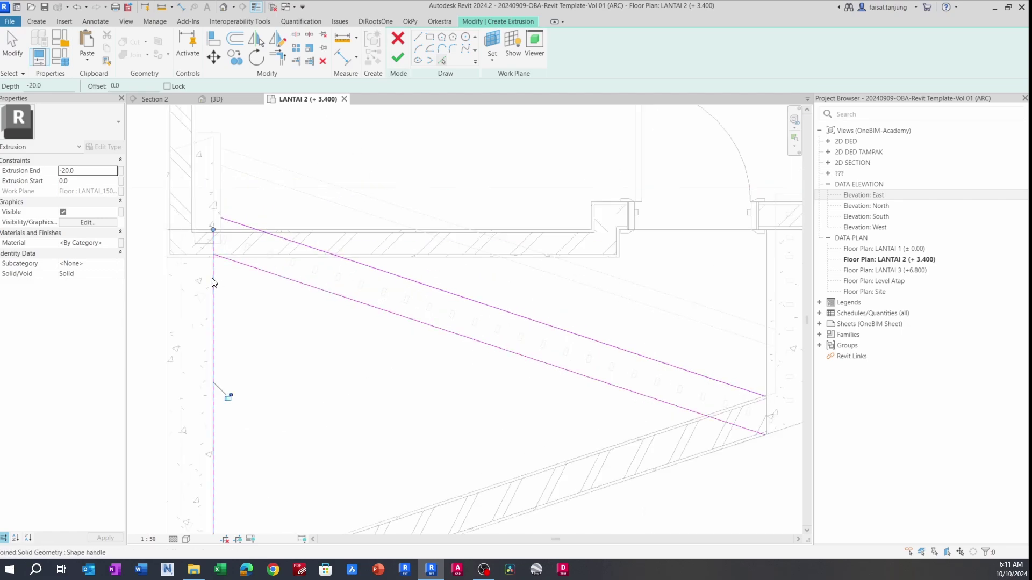
pyautogui.scroll(-3, 211, 270)
pyautogui.scroll(1, 524, 344)
pyautogui.moveTo(524, 344); pyautogui.dragTo(468, 333, button='middle')
pyautogui.click(475, 310)
pyautogui.press('Escape')
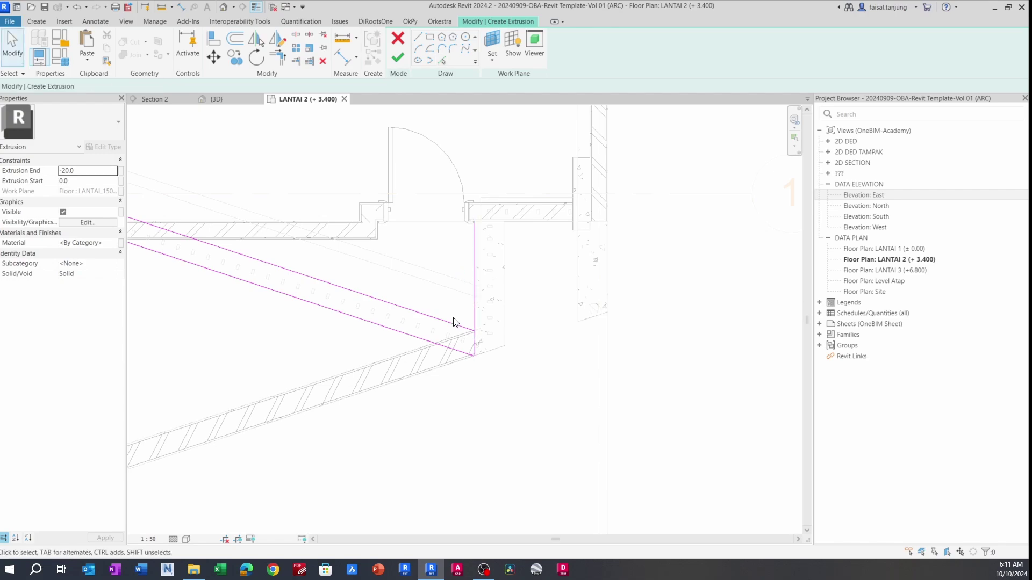
# - Trim the sketch lines into a closed slanted beam outline and finish the extrusion sketch in the 3D view
pyautogui.press('t')
pyautogui.press('r')
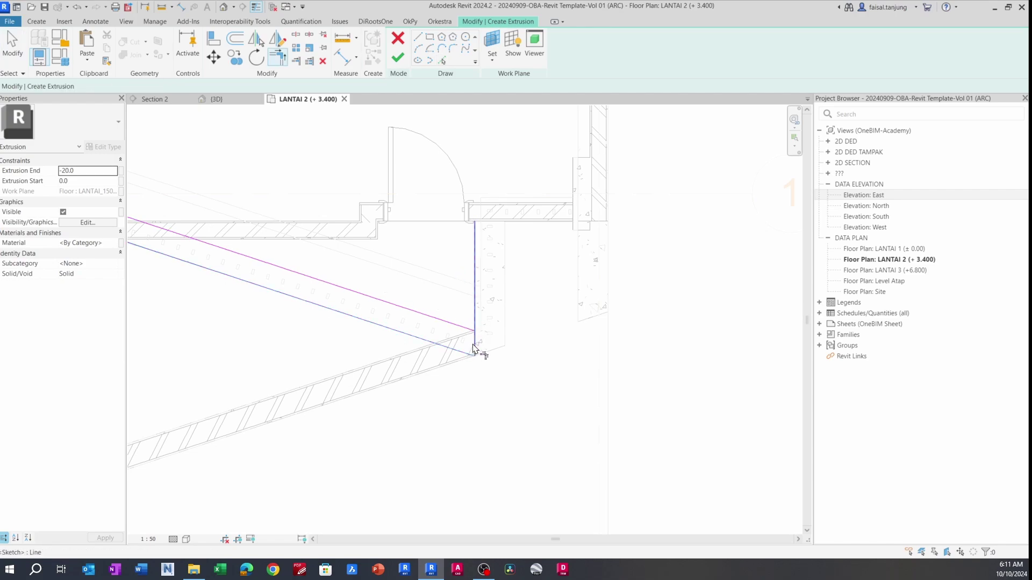
pyautogui.moveTo(205, 266); pyautogui.dragTo(375, 299, button='middle')
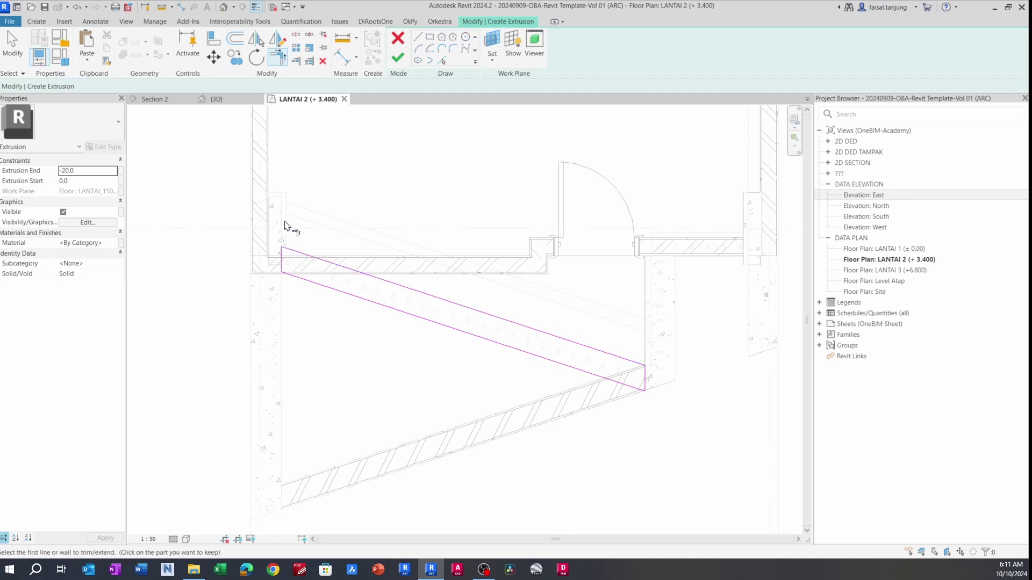
pyautogui.click(216, 98)
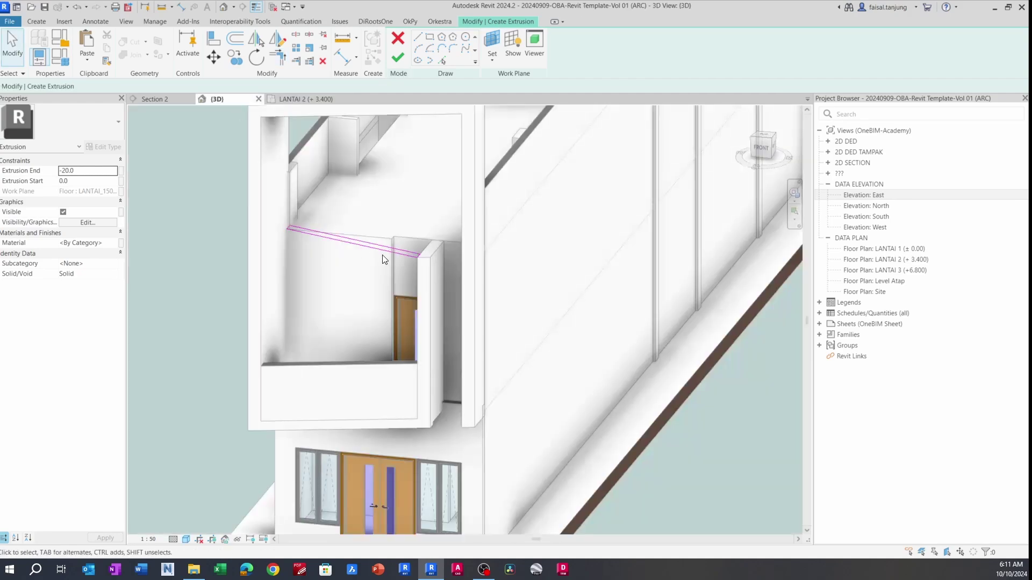
pyautogui.click(397, 57)
# - Stretch the slanted beam extrusion downward to about 1206 mm below the slab
pyautogui.scroll(5, 357, 242)
pyautogui.scroll(1, 354, 240)
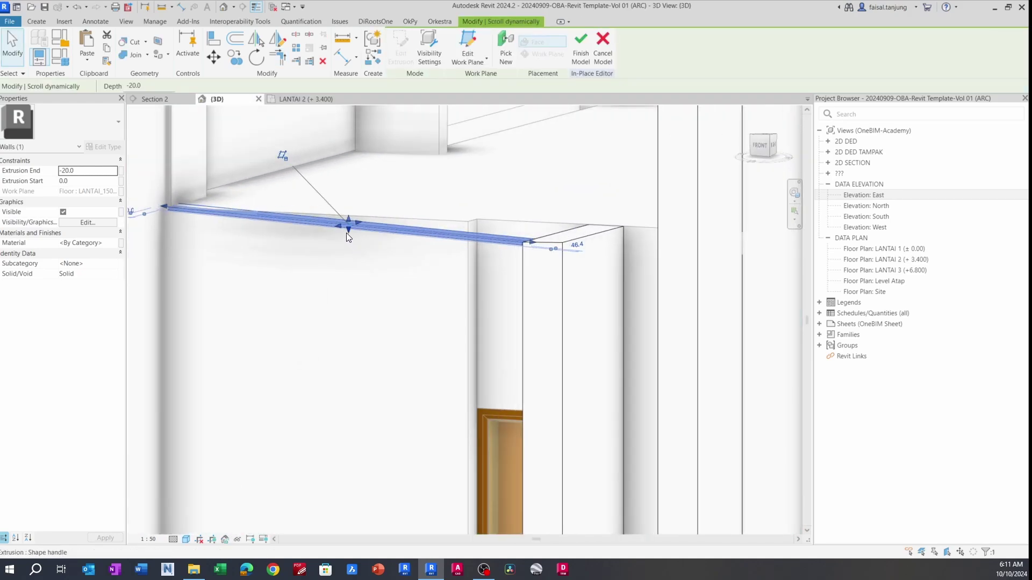
pyautogui.moveTo(347, 233); pyautogui.dragTo(358, 418)
pyautogui.press('Escape')
pyautogui.scroll(-2, 372, 312)
pyautogui.scroll(-2, 378, 323)
# - Assign the Plaster material to the slanted beam extrusion
pyautogui.keyDown('shift'); pyautogui.moveTo(410, 402); pyautogui.dragTo(405, 366, button='middle'); pyautogui.keyUp('shift')
pyautogui.scroll(1, 404, 344)
pyautogui.click(403, 342)
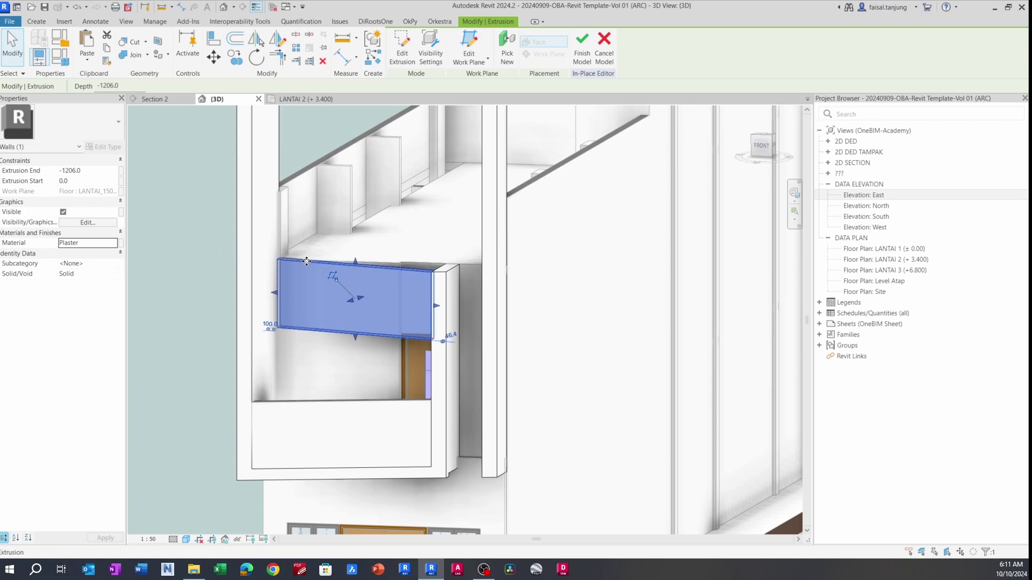
pyautogui.press('Escape')
pyautogui.keyDown('shift'); pyautogui.moveTo(378, 302); pyautogui.dragTo(402, 183, button='middle'); pyautogui.keyUp('shift')
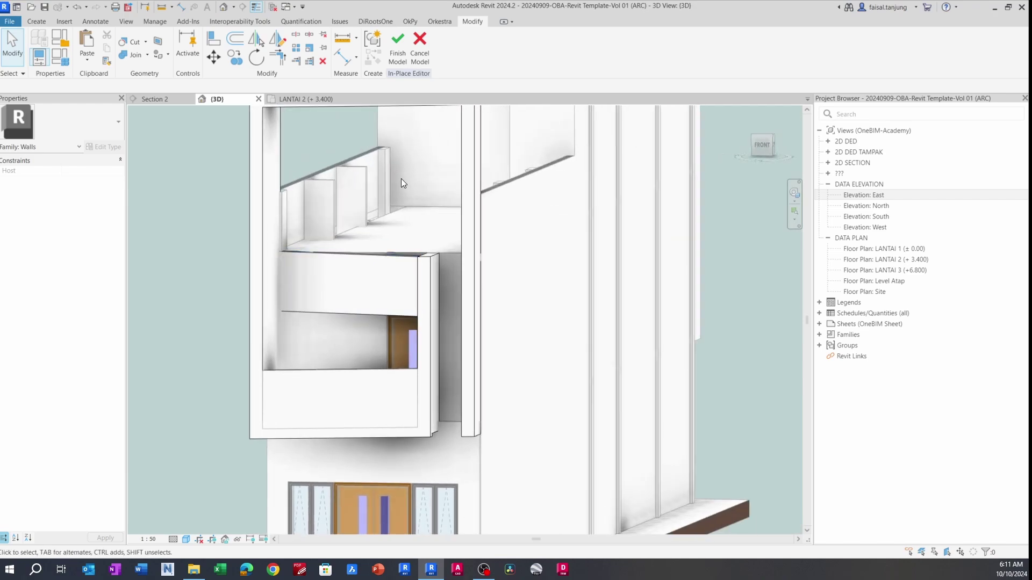
# - Measure the concrete beam's heights above and below the top of the slab in the imported CAD section of the LANTAI 2 plan
pyautogui.click(302, 102)
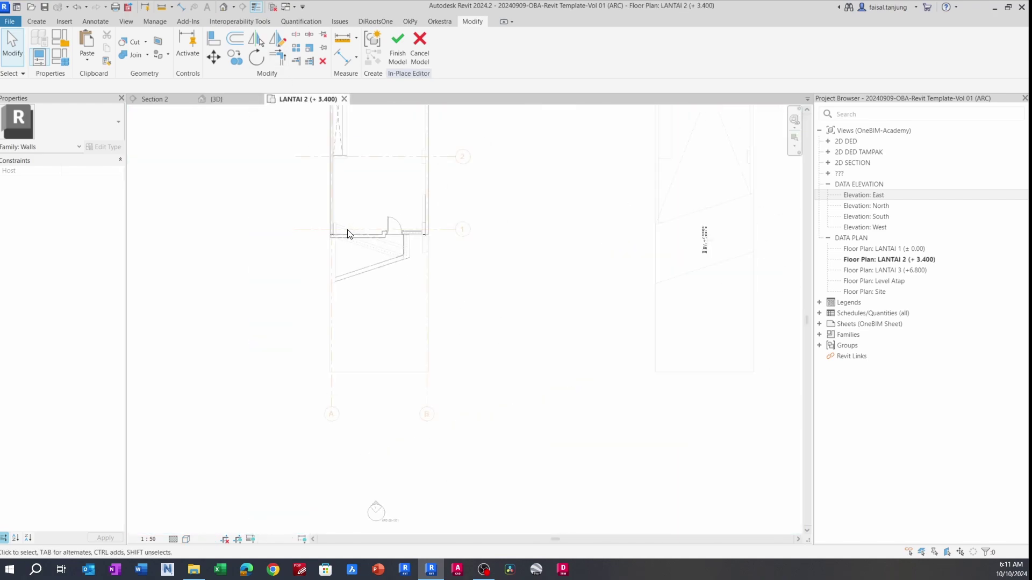
pyautogui.scroll(-5, 348, 234)
pyautogui.moveTo(528, 272); pyautogui.dragTo(532, 169, button='middle')
pyautogui.scroll(5, 505, 177)
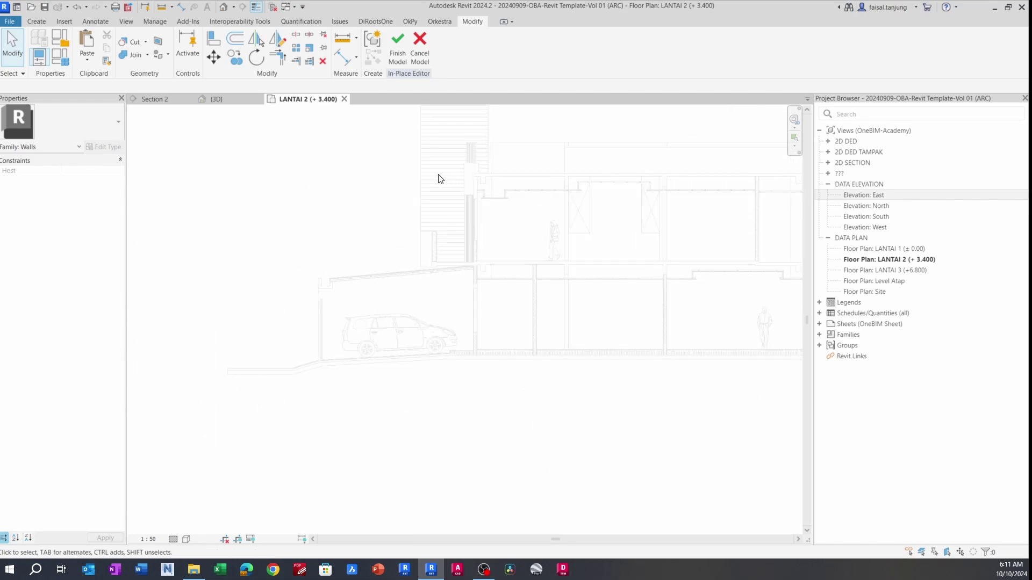
pyautogui.scroll(-3, 414, 186)
pyautogui.scroll(5, 446, 184)
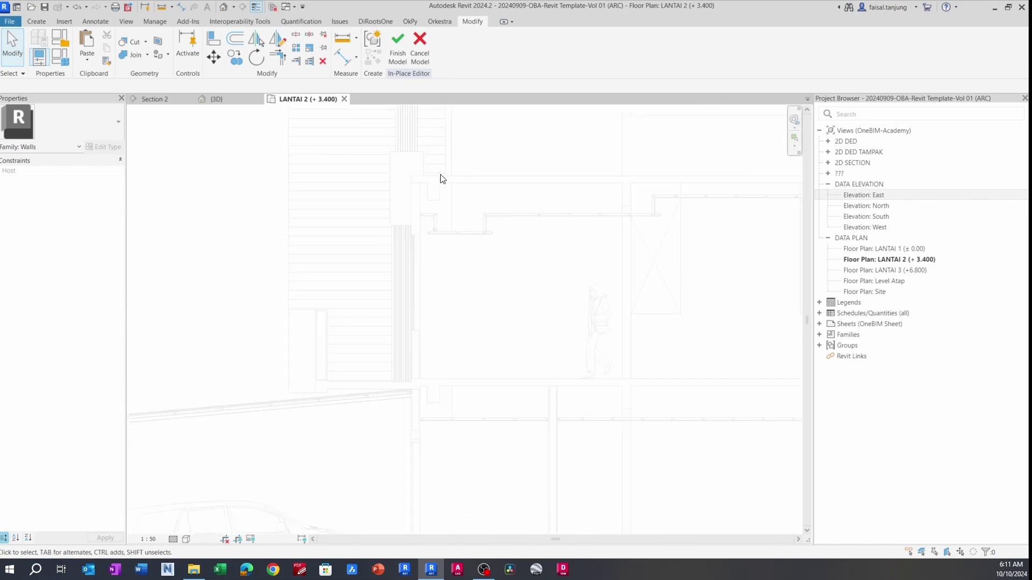
pyautogui.moveTo(413, 166); pyautogui.dragTo(398, 196, button='middle')
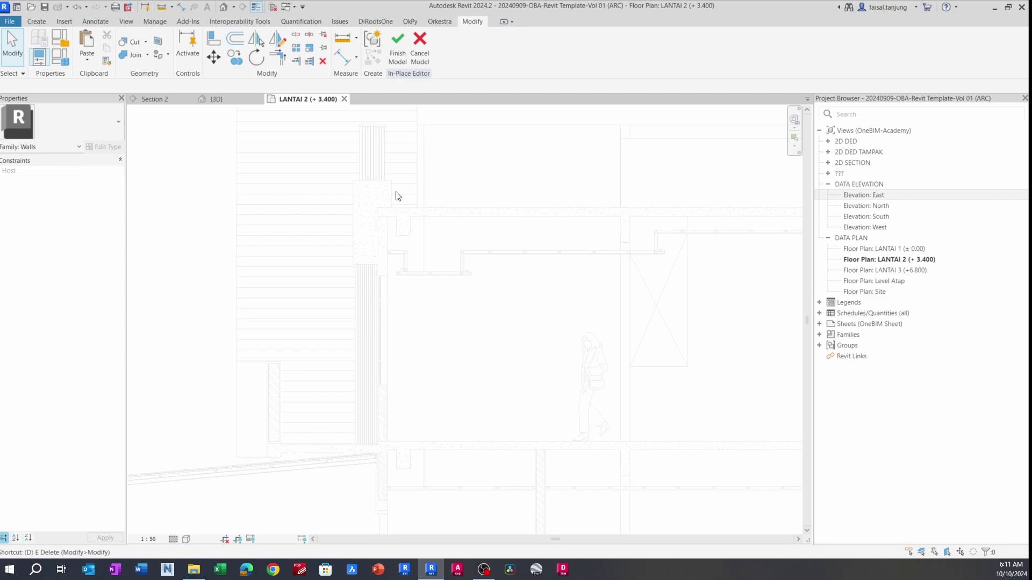
pyautogui.press('i')
pyautogui.scroll(2, 392, 186)
pyautogui.click(385, 180)
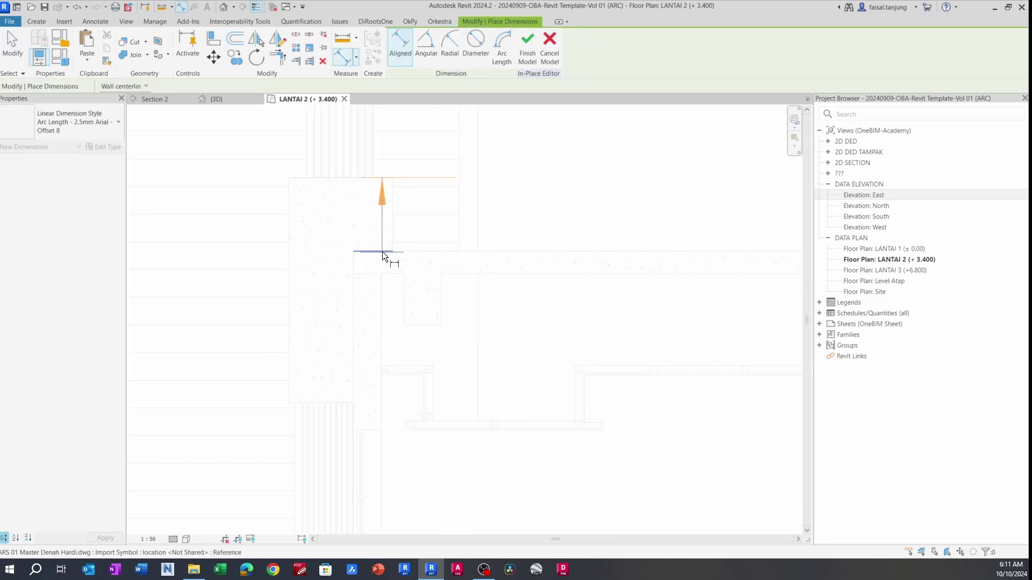
pyautogui.click(396, 252)
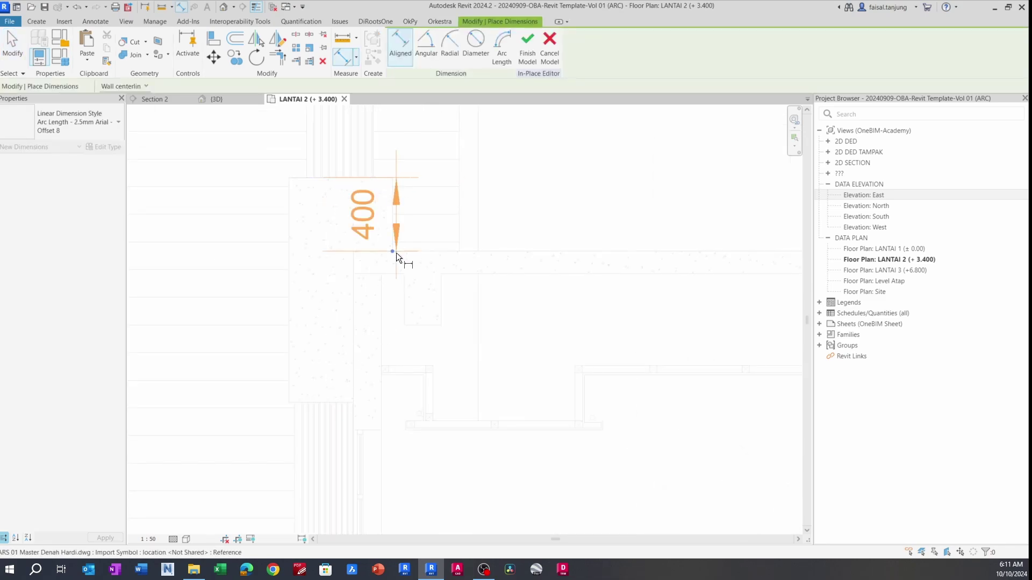
pyautogui.click(289, 402)
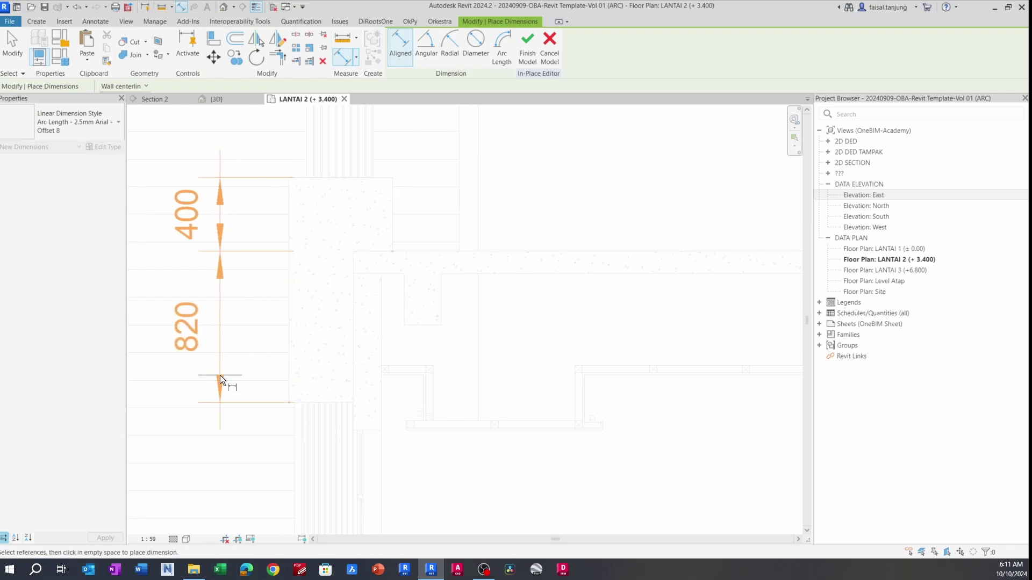
pyautogui.press('Escape')
pyautogui.press('Escape')
# - Set the slanted beam's Extrusion Start to 400 mm in the 3D view
pyautogui.click(231, 97)
pyautogui.scroll(1, 372, 258)
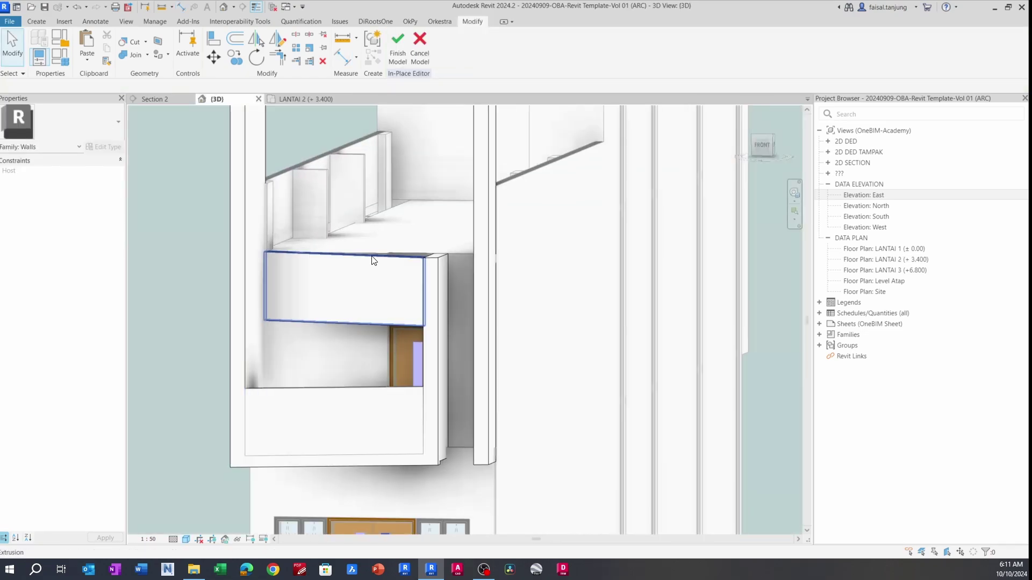
pyautogui.click(373, 259)
pyautogui.keyDown('shift'); pyautogui.moveTo(371, 260); pyautogui.dragTo(303, 253, button='middle'); pyautogui.keyUp('shift')
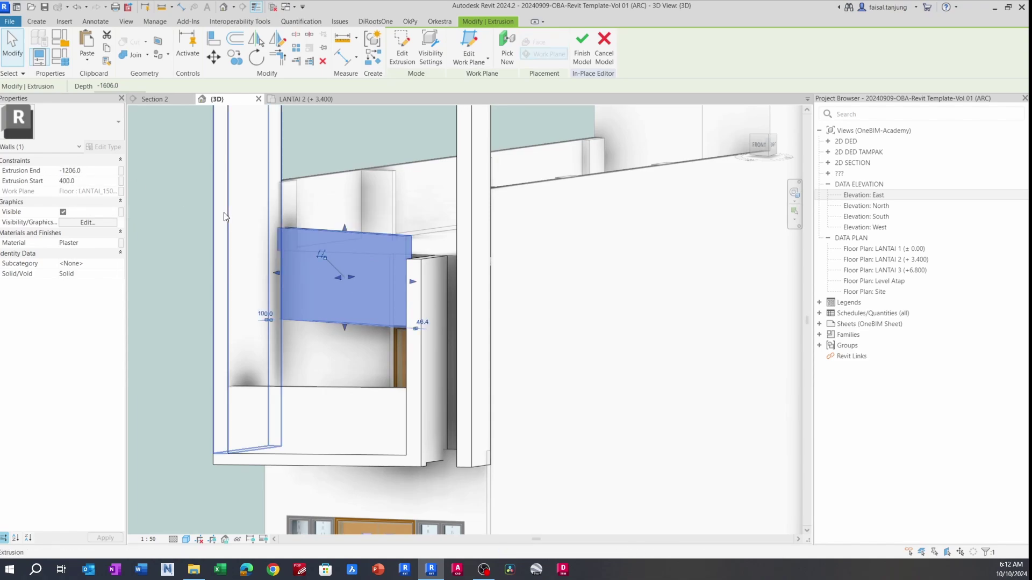
pyautogui.keyDown('shift'); pyautogui.moveTo(325, 316); pyautogui.dragTo(334, 322, button='middle'); pyautogui.keyUp('shift')
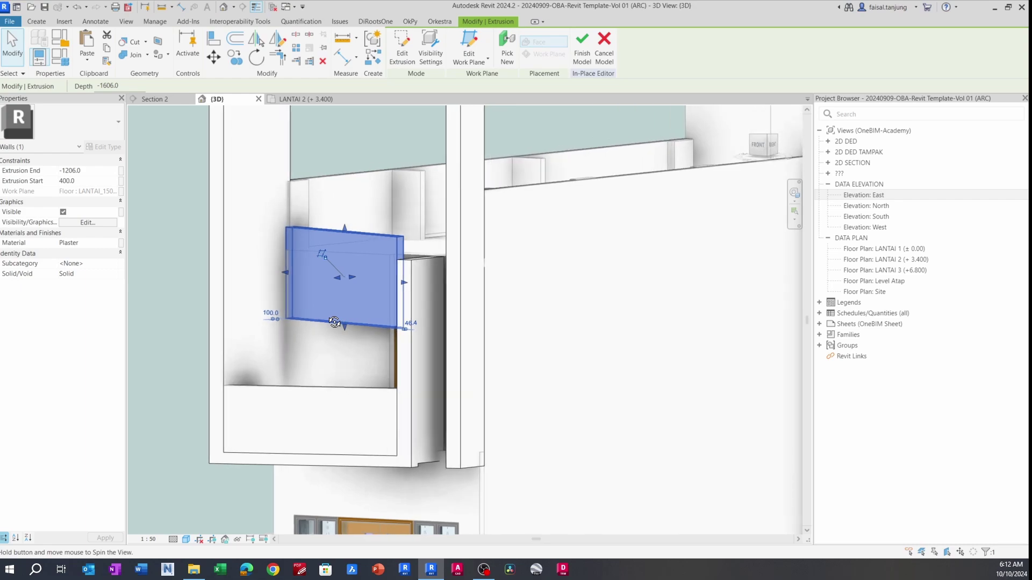
pyautogui.press('Escape')
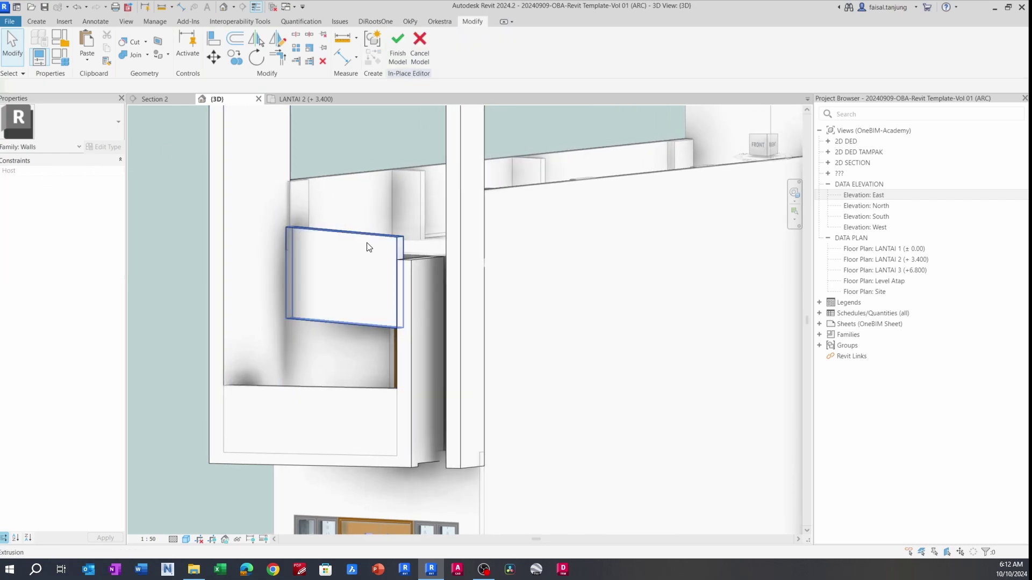
# - Set the slanted beam's Extrusion End to -820 mm
pyautogui.click(370, 234)
pyautogui.keyDown('shift'); pyautogui.moveTo(378, 319); pyautogui.dragTo(368, 320, button='middle'); pyautogui.keyUp('shift')
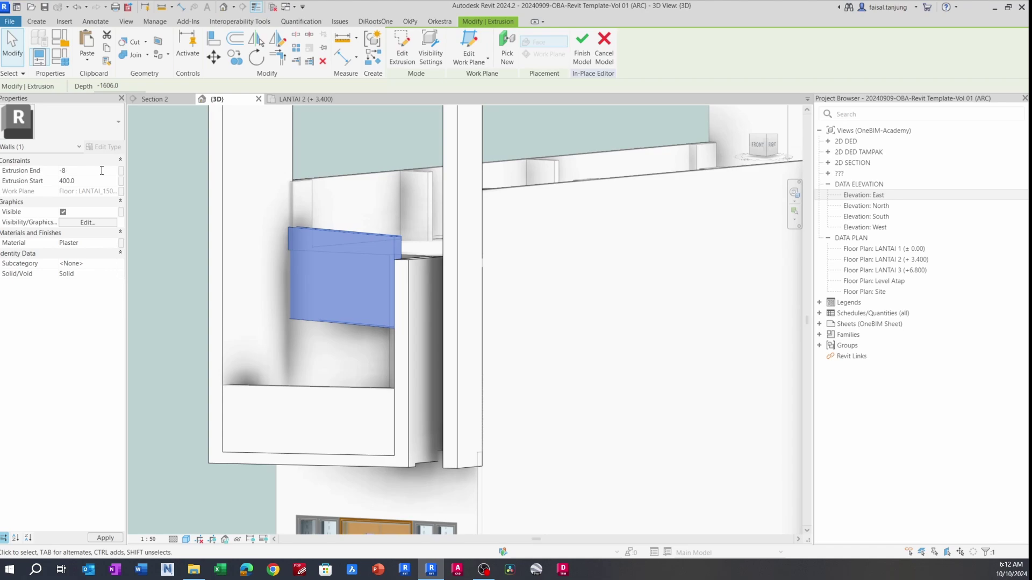
pyautogui.press('Escape')
# - Align the top of the vertical wall extrusion beside the balcony with the top face of the slanted beam
pyautogui.keyDown('shift'); pyautogui.moveTo(341, 260); pyautogui.dragTo(462, 356, button='middle'); pyautogui.keyUp('shift')
pyautogui.scroll(1, 434, 269)
pyautogui.click(431, 267)
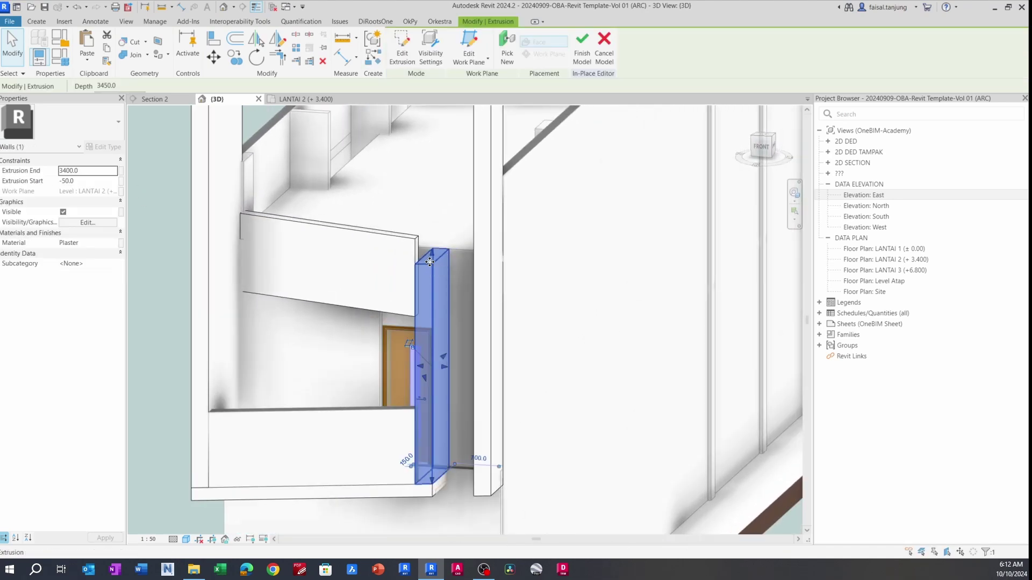
pyautogui.press('Escape')
pyautogui.scroll(2, 430, 263)
pyautogui.press('a')
pyautogui.press('l')
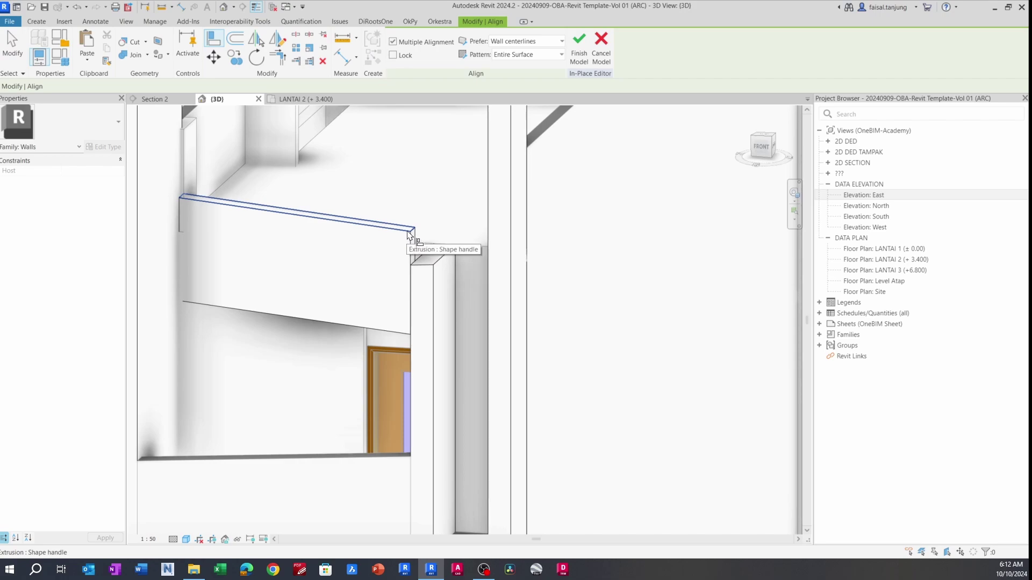
pyautogui.click(438, 260)
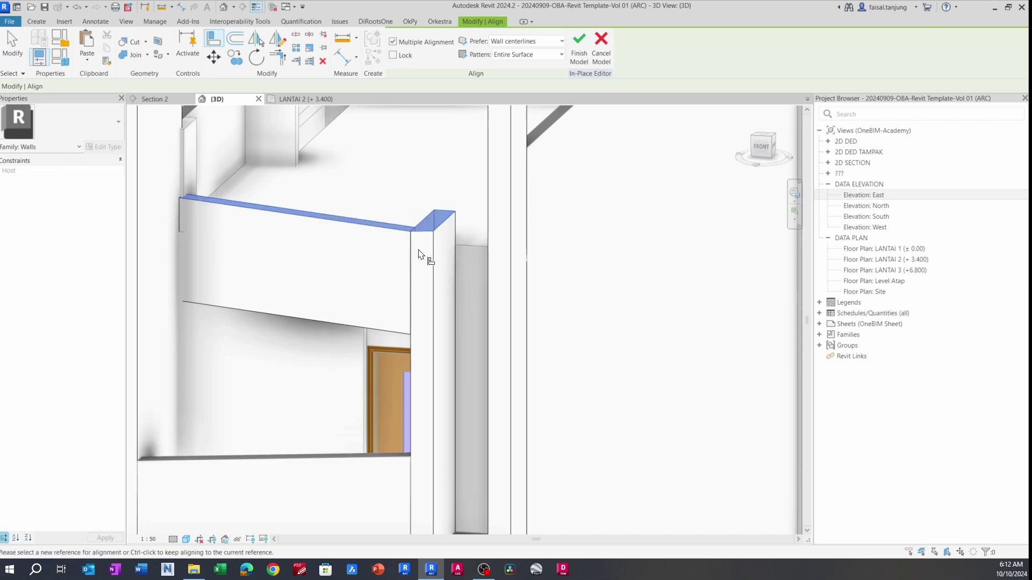
pyautogui.press('Escape')
pyautogui.press('Escape')
# - Examine how the slanted beam meets the facade frame and the vertical wall extrusion at both ends
pyautogui.scroll(-3, 419, 263)
pyautogui.keyDown('shift'); pyautogui.moveTo(412, 298); pyautogui.dragTo(326, 387, button='middle'); pyautogui.keyUp('shift')
pyautogui.scroll(1, 411, 263)
pyautogui.scroll(2, 298, 253)
pyautogui.click(298, 215)
pyautogui.keyDown('shift'); pyautogui.moveTo(310, 226); pyautogui.dragTo(344, 242, button='middle'); pyautogui.keyUp('shift')
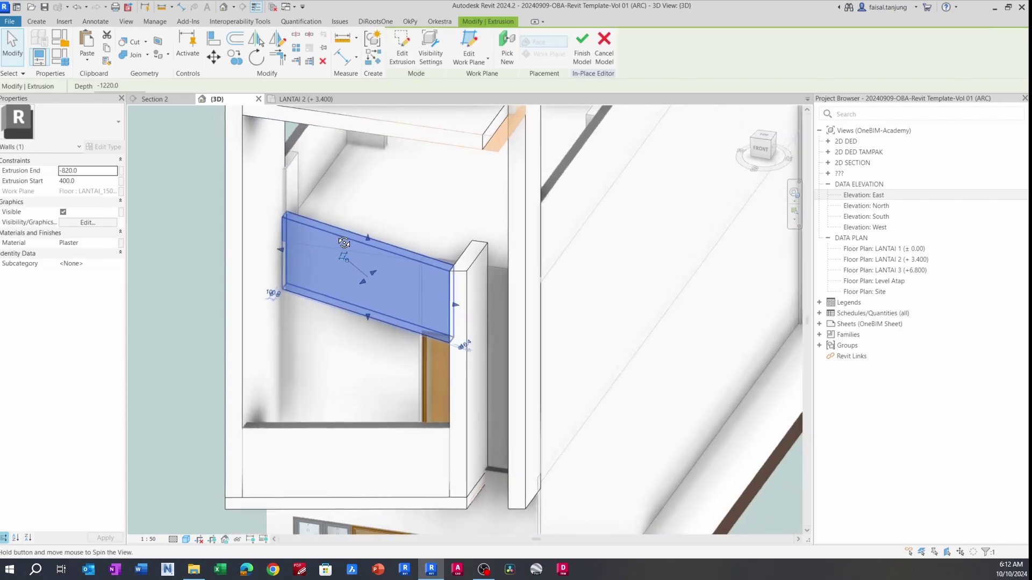
pyautogui.press('Escape')
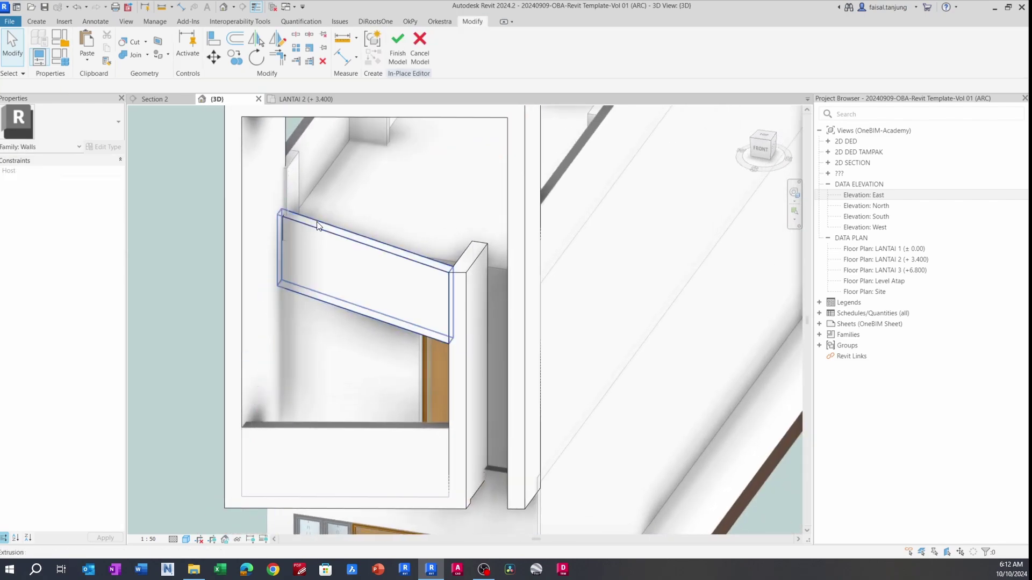
pyautogui.scroll(-2, 304, 280)
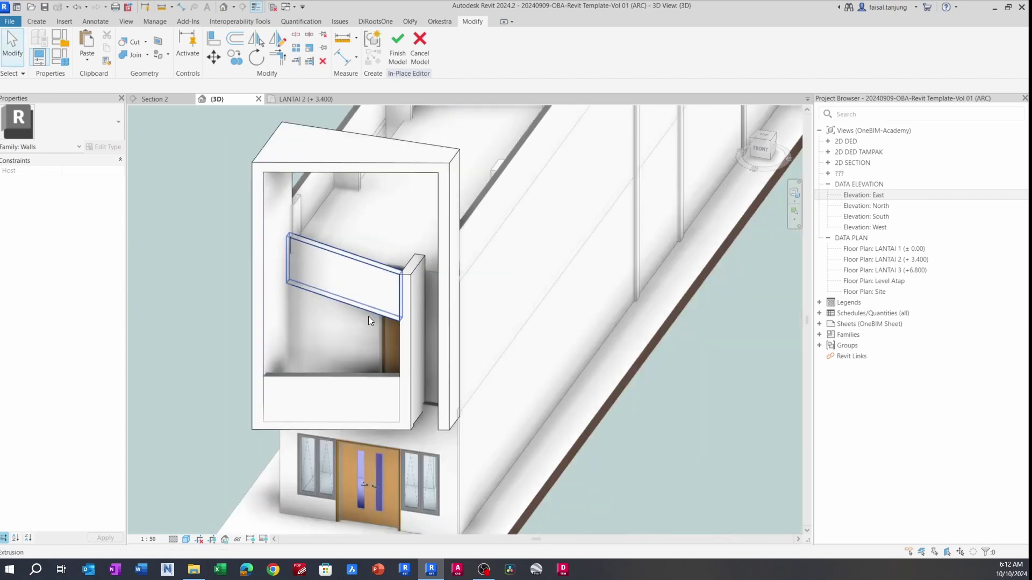
pyautogui.keyDown('shift'); pyautogui.moveTo(404, 318); pyautogui.dragTo(322, 289, button='middle'); pyautogui.keyUp('shift')
pyautogui.scroll(3, 341, 237)
pyautogui.keyDown('shift'); pyautogui.moveTo(341, 240); pyautogui.dragTo(420, 240, button='middle'); pyautogui.keyUp('shift')
pyautogui.scroll(3, 315, 337)
pyautogui.click(315, 333)
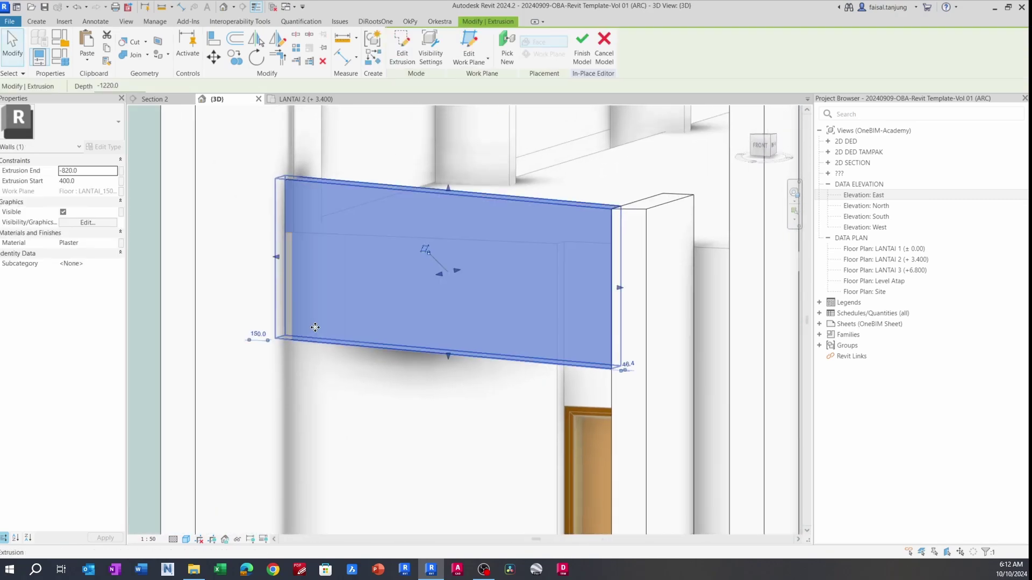
pyautogui.press('Escape')
pyautogui.press('j')
pyautogui.press('g')
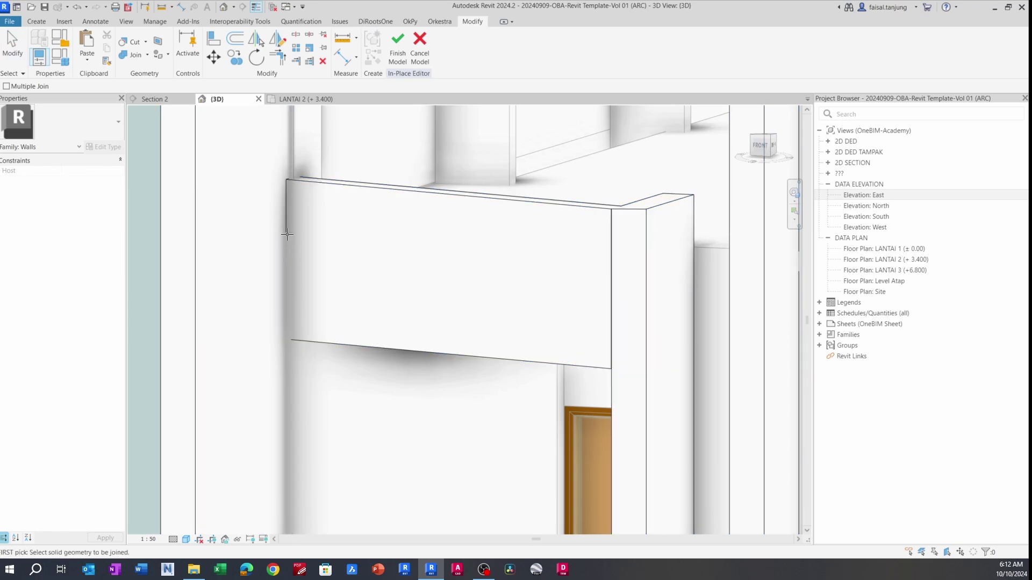
pyautogui.scroll(-5, 511, 349)
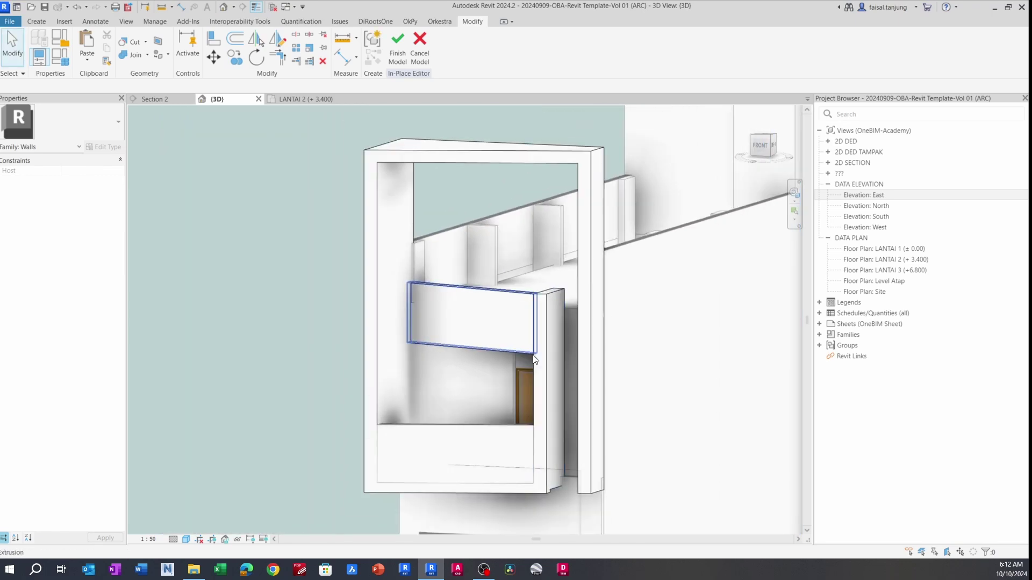
# - Finish the in-place facade model and isolate the facade together with the LANTAI 3 floor in the 3D view
pyautogui.keyDown('shift'); pyautogui.moveTo(511, 350); pyautogui.dragTo(353, 306, button='middle'); pyautogui.keyUp('shift')
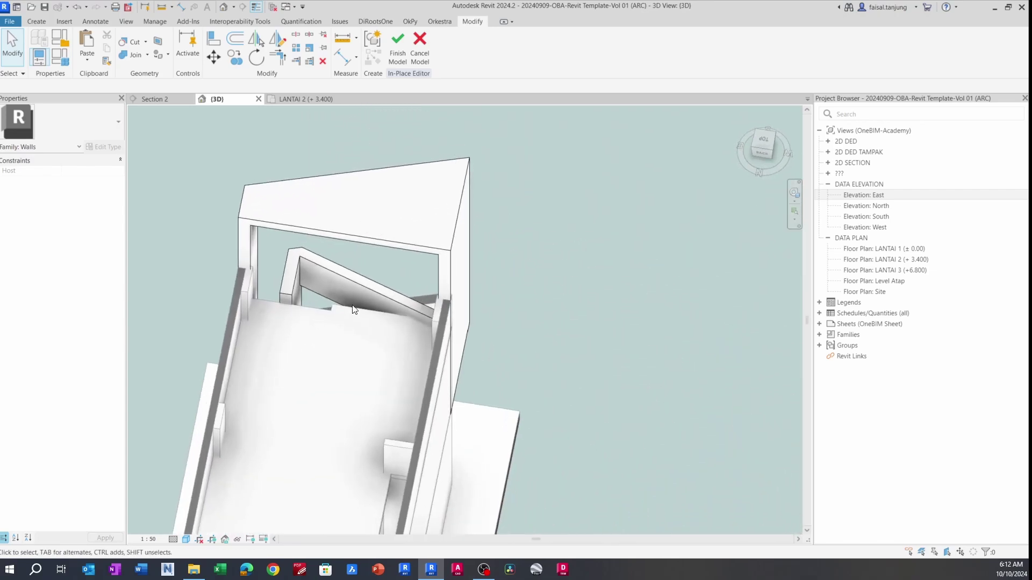
pyautogui.click(399, 53)
pyautogui.scroll(2, 316, 323)
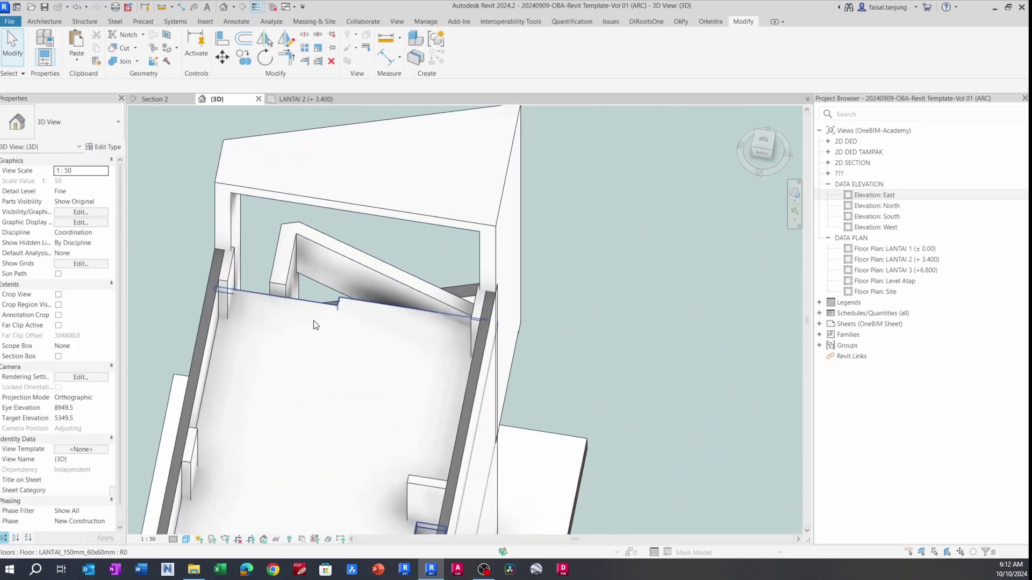
pyautogui.scroll(1, 344, 302)
pyautogui.click(337, 299)
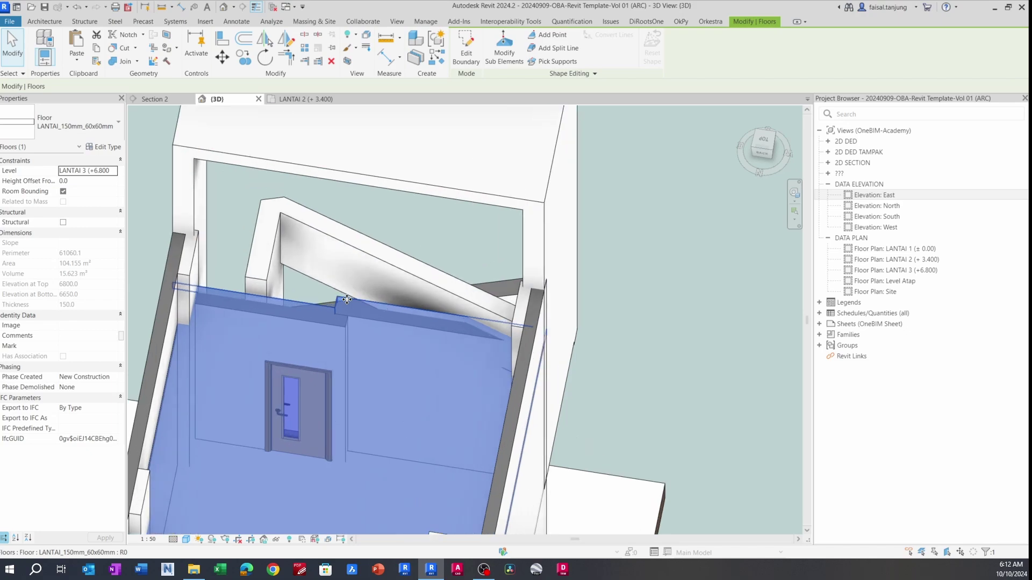
pyautogui.keyDown('ctrl'); pyautogui.click(342, 298); pyautogui.keyUp('ctrl')
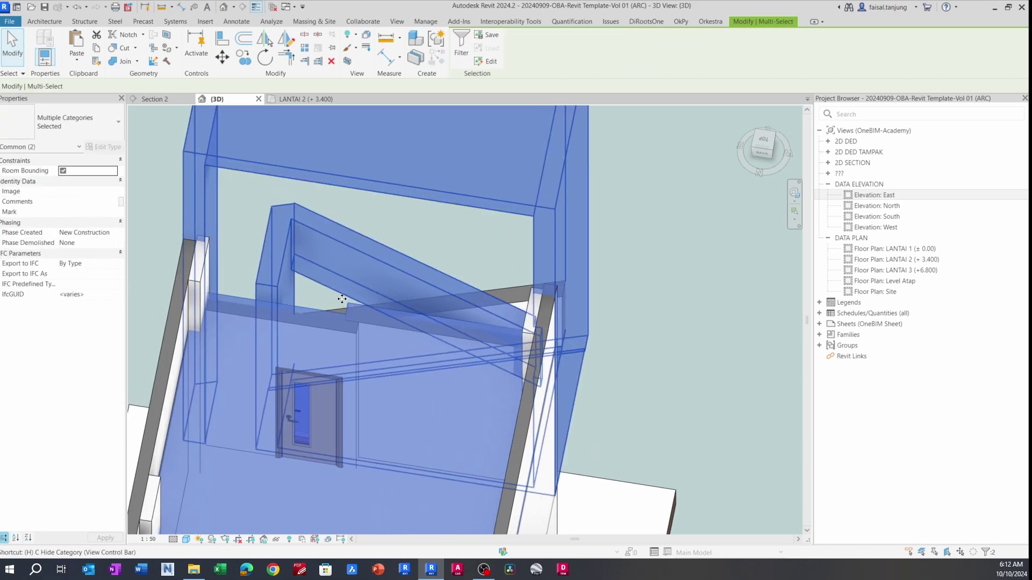
pyautogui.press('h')
pyautogui.press('i')
pyautogui.press('Escape')
pyautogui.moveTo(342, 299)
pyautogui.keyDown('shift'); pyautogui.mouseDown(button='middle')
pyautogui.moveTo(334, 329)
pyautogui.moveTo(381, 318)
pyautogui.moveTo(348, 333)
pyautogui.mouseUp(button='middle'); pyautogui.keyUp('shift')
# - Edit the LANTAI 3 floor's boundary, picking lines along the inner faces of the slanted beam and the vertical wall extrusion
pyautogui.doubleClick(366, 318)
pyautogui.scroll(1, 374, 324)
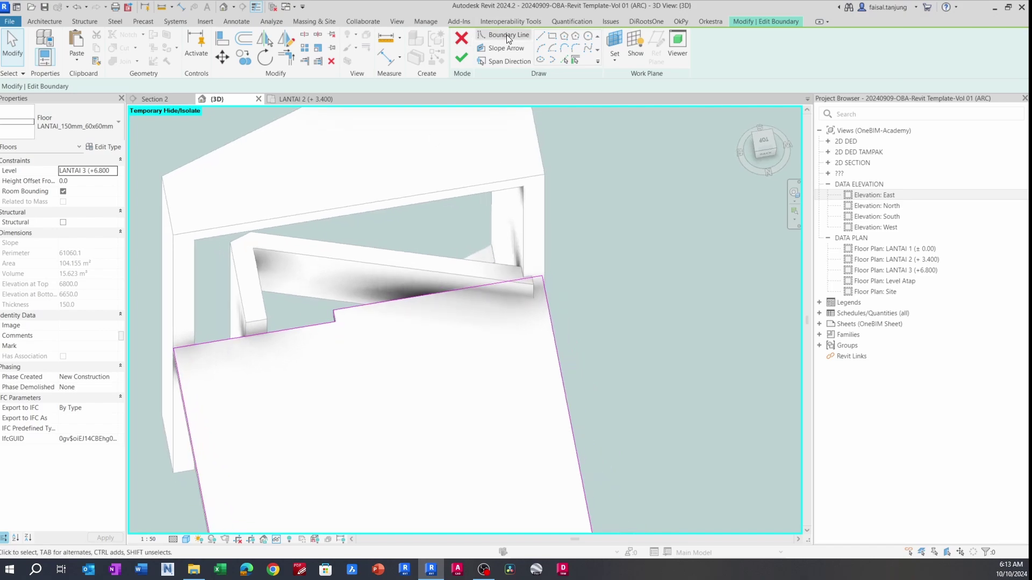
pyautogui.click(563, 59)
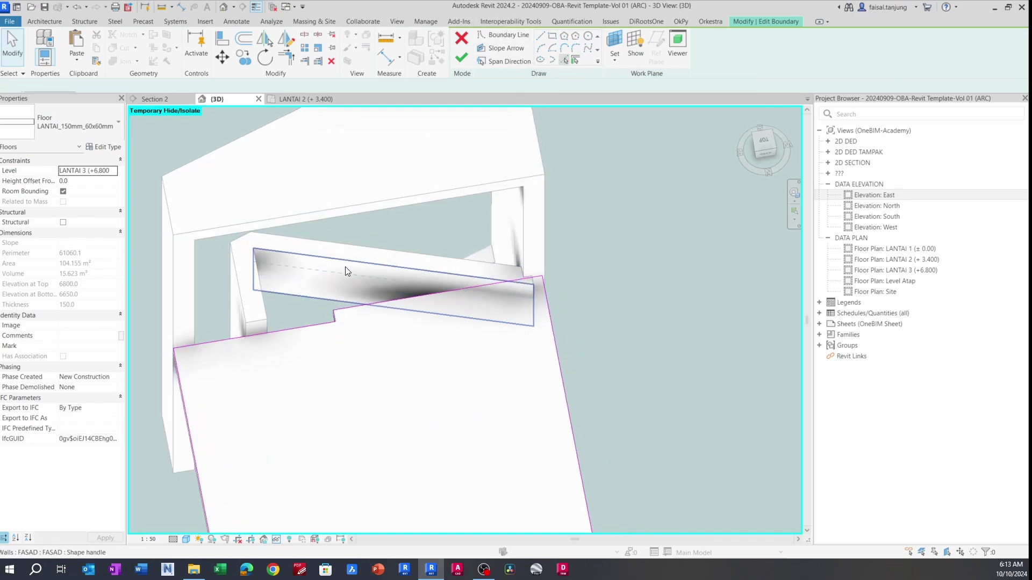
pyautogui.click(358, 266)
pyautogui.keyDown('shift'); pyautogui.moveTo(358, 268); pyautogui.dragTo(232, 291, button='middle'); pyautogui.keyUp('shift')
pyautogui.click(263, 235)
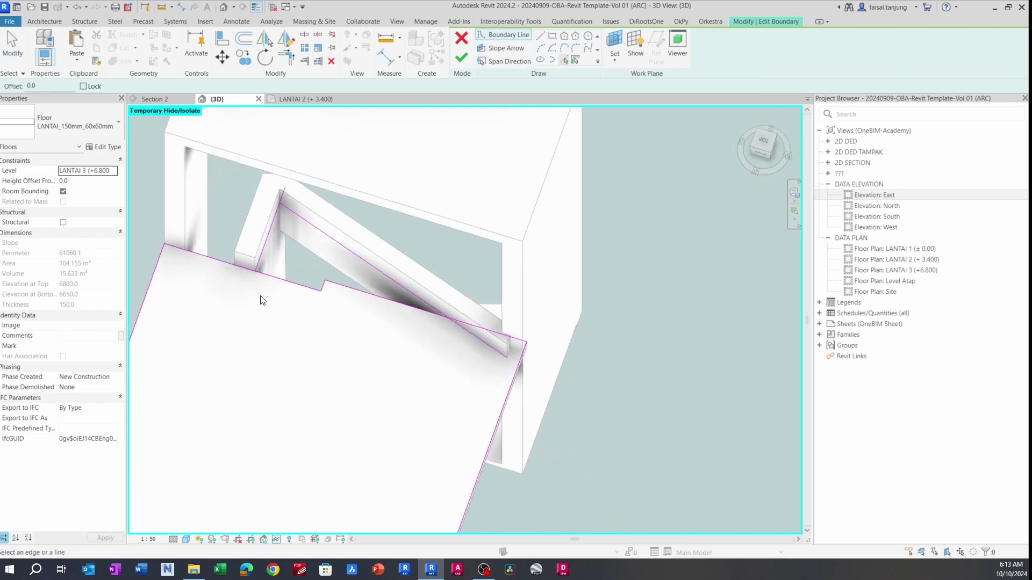
pyautogui.press('Escape')
# - Trim the picked lines into the floor boundary, delete the leftover notch lines and finish the floor sketch
pyautogui.scroll(1, 260, 298)
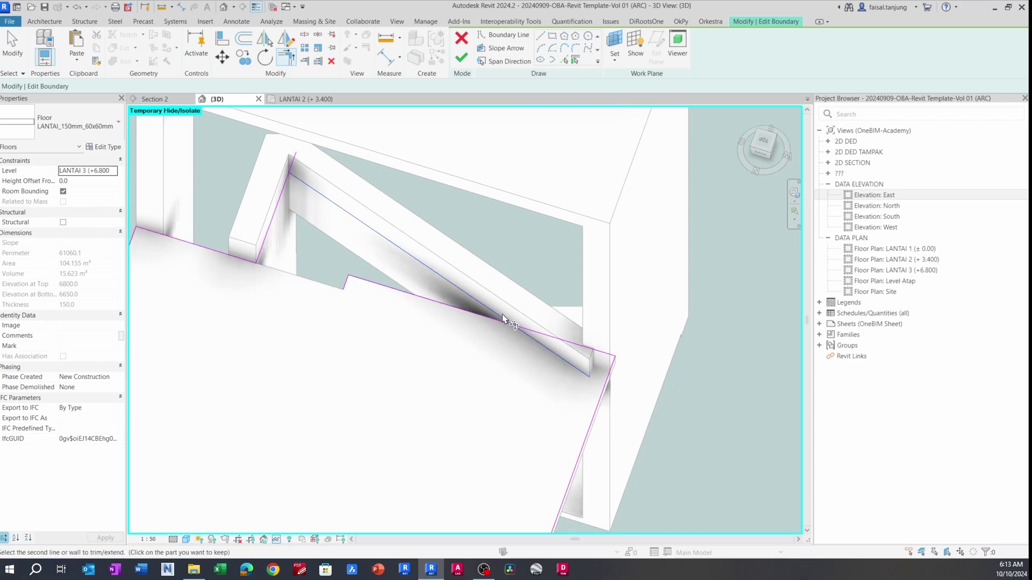
pyautogui.moveTo(369, 267); pyautogui.dragTo(407, 292, button='middle')
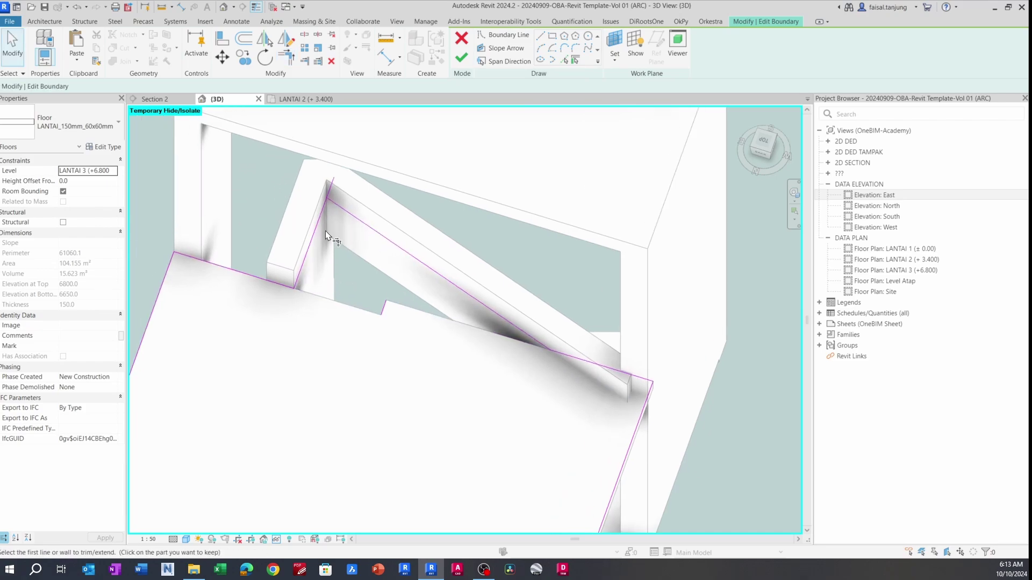
pyautogui.press('t')
pyautogui.press('r')
pyautogui.click(354, 222)
pyautogui.press('Escape')
pyautogui.scroll(-3, 360, 224)
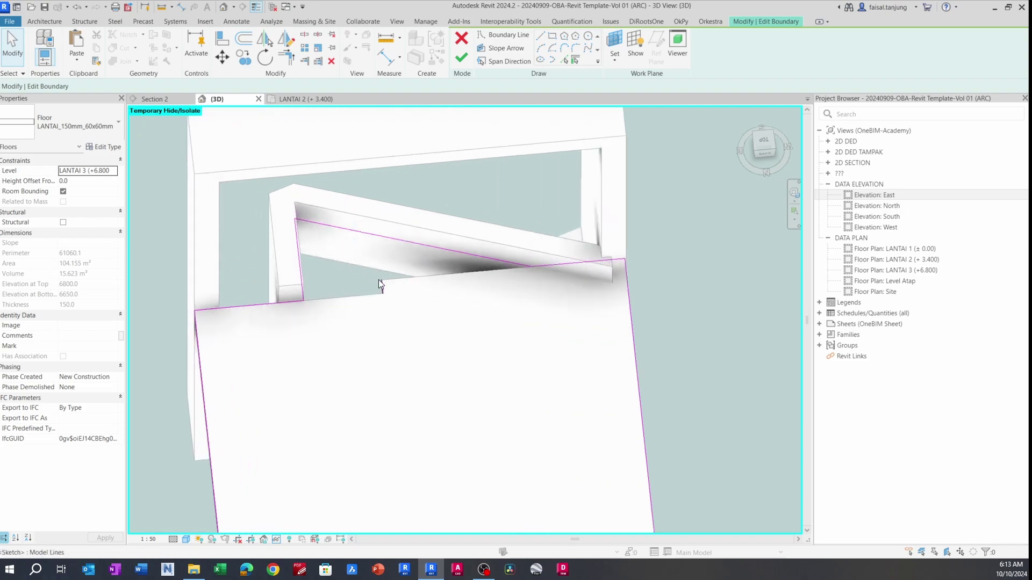
pyautogui.scroll(-2, 388, 299)
pyautogui.press('Delete')
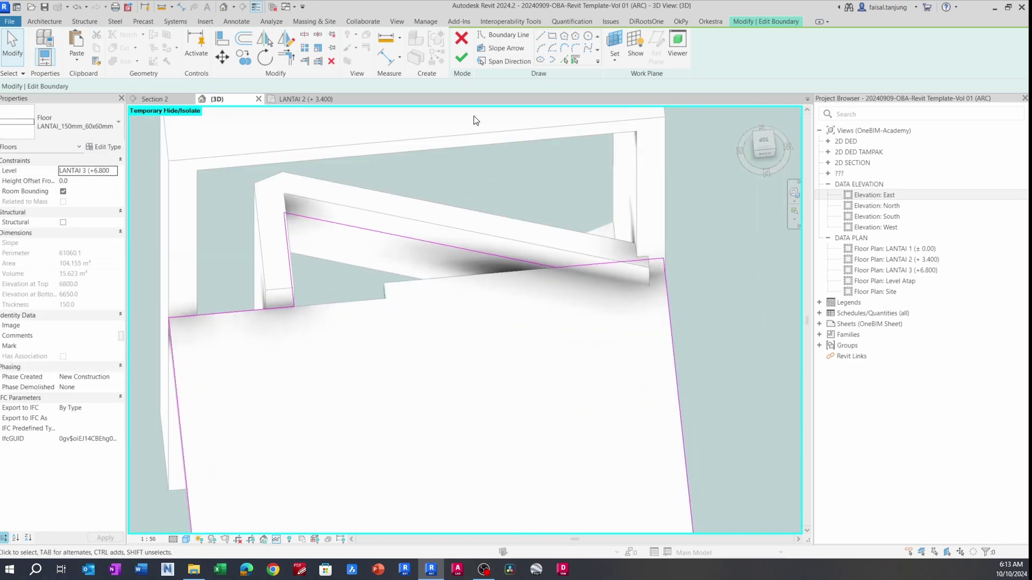
pyautogui.click(462, 58)
pyautogui.moveTo(406, 325)
pyautogui.keyDown('shift'); pyautogui.mouseDown(button='middle')
pyautogui.moveTo(382, 299)
pyautogui.moveTo(452, 382)
pyautogui.moveTo(414, 337)
pyautogui.mouseUp(button='middle'); pyautogui.keyUp('shift')
pyautogui.press('j')
pyautogui.press('g')
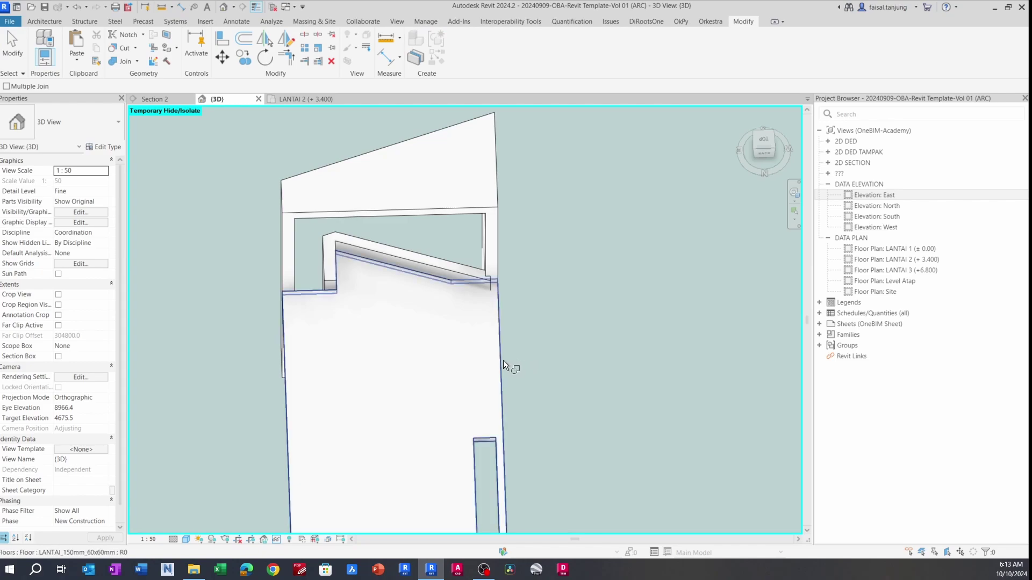
pyautogui.press('Escape')
# - Reopen the LANTAI 3 floor's boundary, extend its slanted edge to the long side edge and delete the short leftover segment
pyautogui.scroll(2, 495, 292)
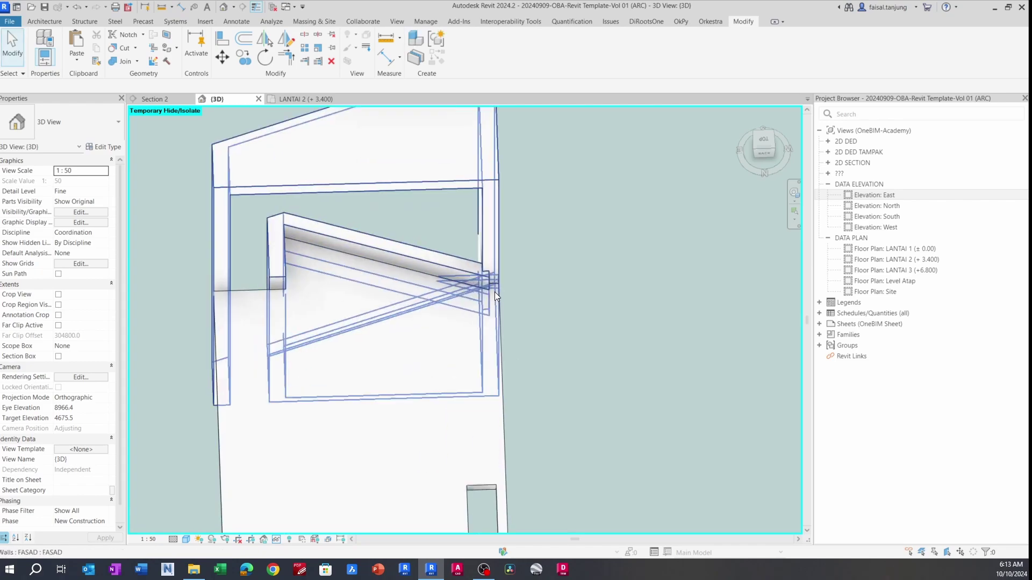
pyautogui.click(498, 327)
pyautogui.scroll(2, 500, 329)
pyautogui.doubleClick(499, 329)
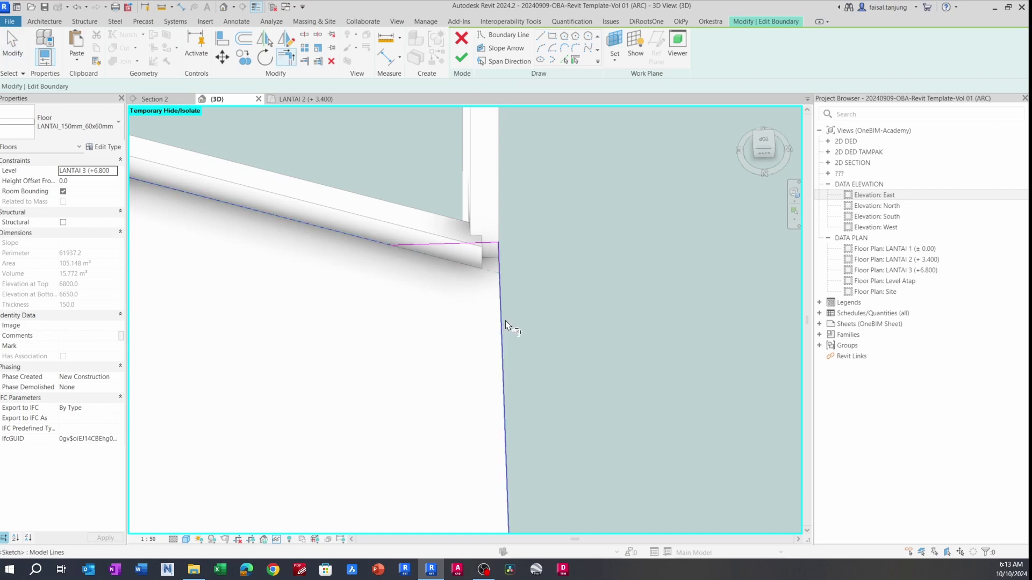
pyautogui.press('Escape')
pyautogui.click(467, 244)
pyautogui.press('Delete')
pyautogui.scroll(-3, 464, 253)
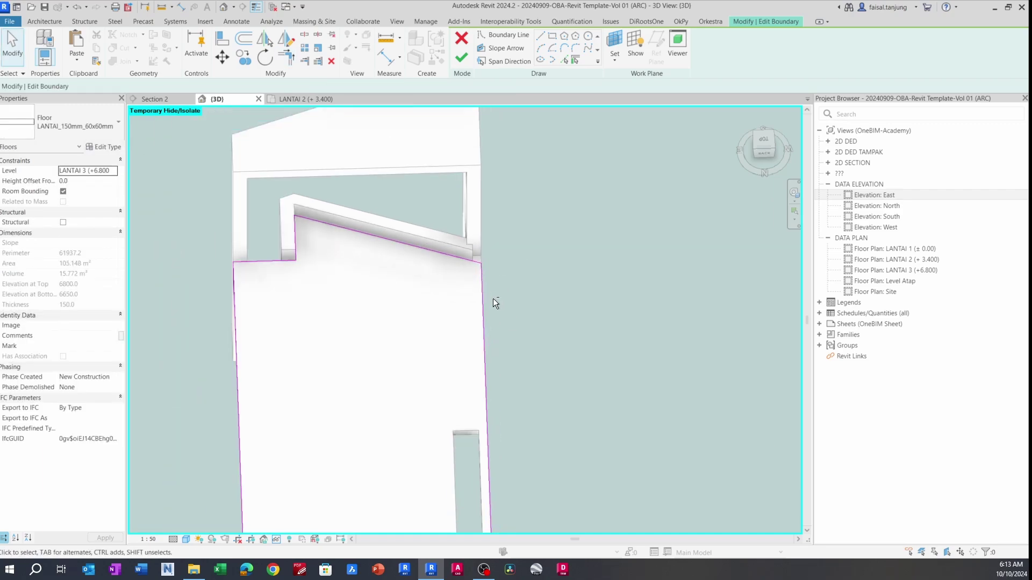
# - Open the facade for in-place editing and start editing the slanted beam's extrusion sketch, picking the side wall's outer edge as a line
pyautogui.moveTo(492, 298)
pyautogui.keyDown('shift'); pyautogui.mouseDown(button='middle')
pyautogui.moveTo(412, 283)
pyautogui.moveTo(353, 239)
pyautogui.moveTo(362, 198)
pyautogui.moveTo(373, 205)
pyautogui.moveTo(353, 214)
pyautogui.moveTo(359, 232)
pyautogui.moveTo(405, 233)
pyautogui.moveTo(420, 258)
pyautogui.moveTo(375, 240)
pyautogui.mouseUp(button='middle'); pyautogui.keyUp('shift')
pyautogui.scroll(3, 415, 269)
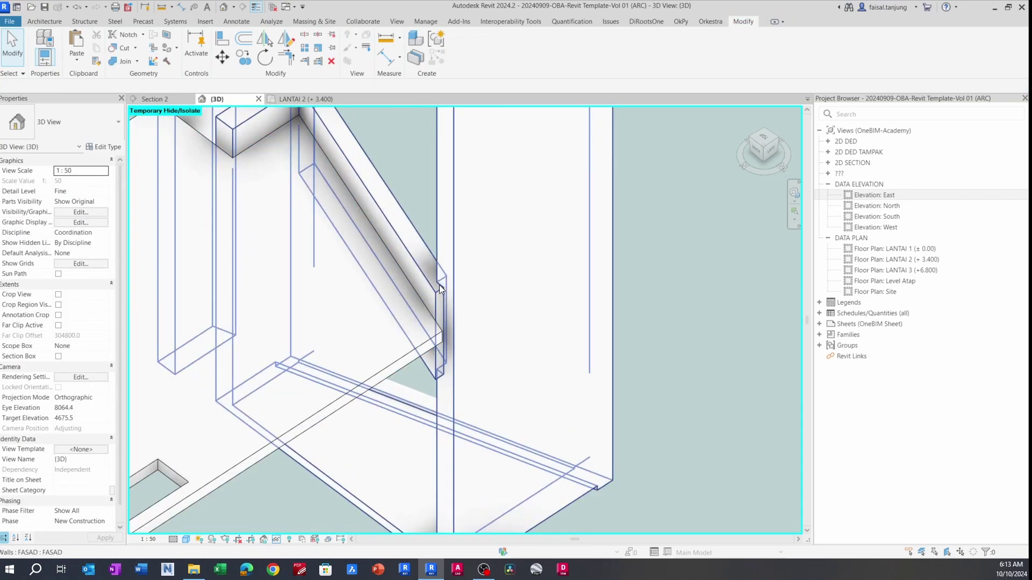
pyautogui.click(437, 291)
pyautogui.click(461, 56)
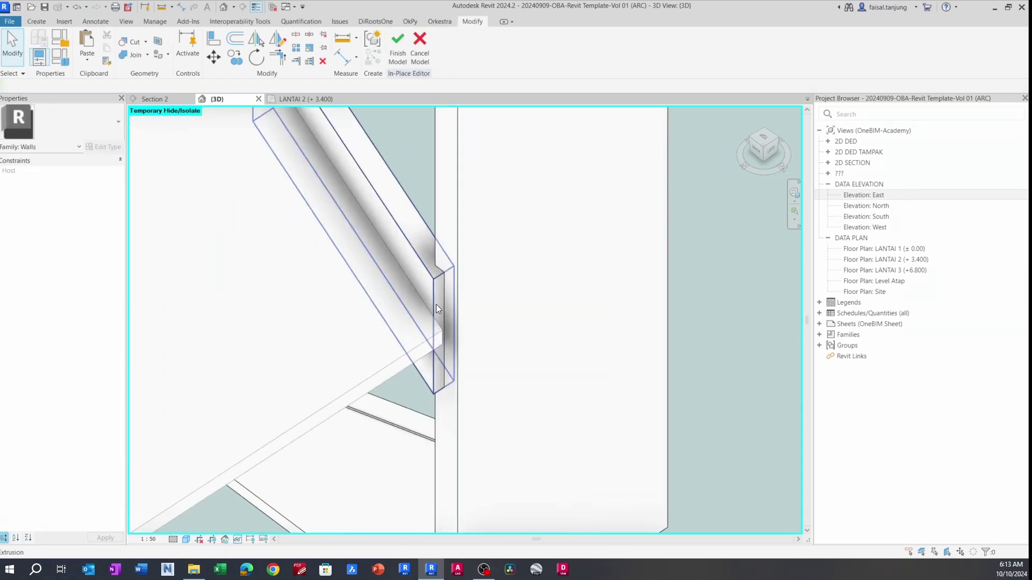
pyautogui.doubleClick(435, 293)
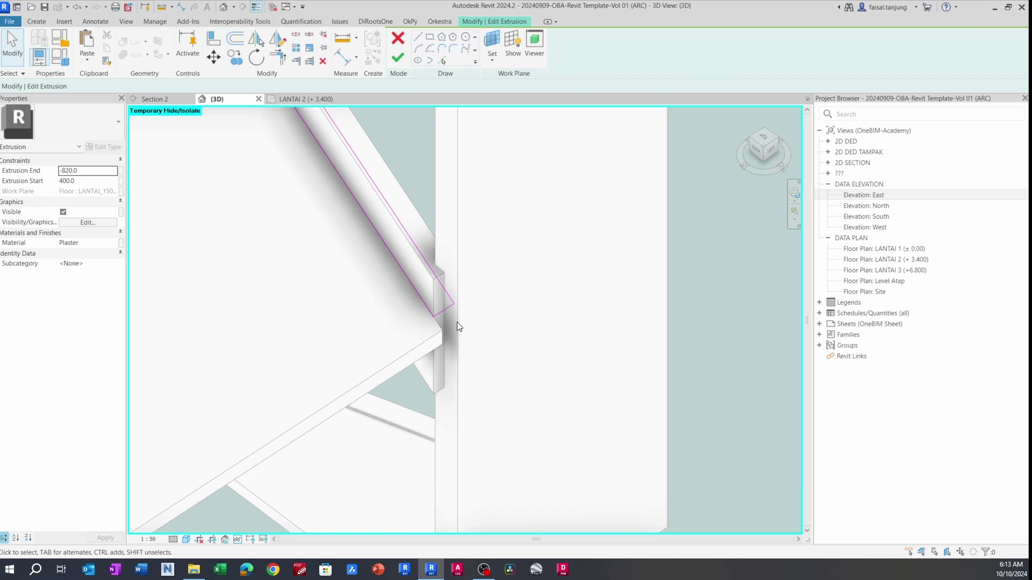
pyautogui.click(443, 61)
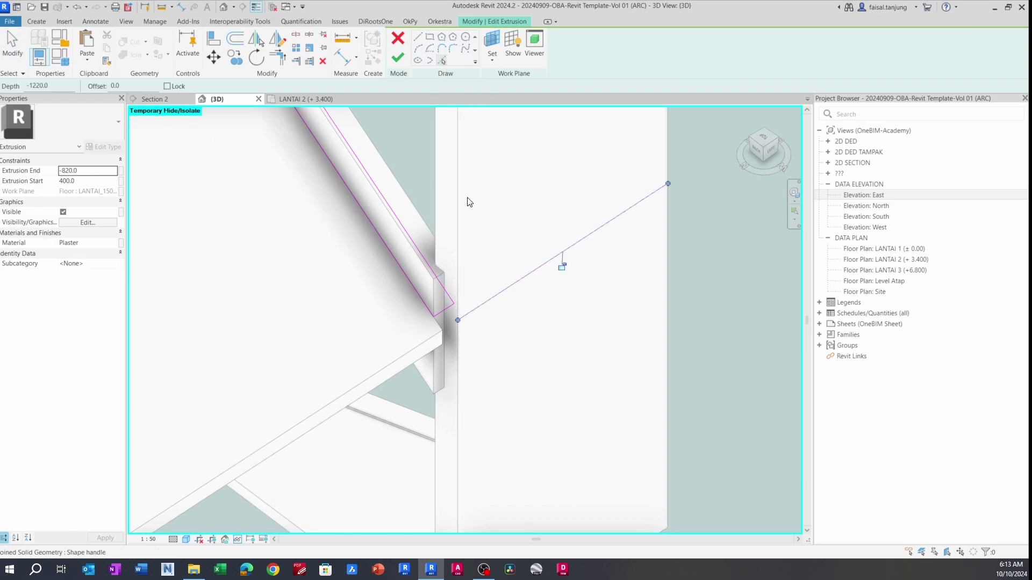
# - Extend the beam's long sketch edges to the picked wall line, delete the old end line and finish the extrusion sketch
pyautogui.press('t')
pyautogui.press('r')
pyautogui.scroll(2, 453, 304)
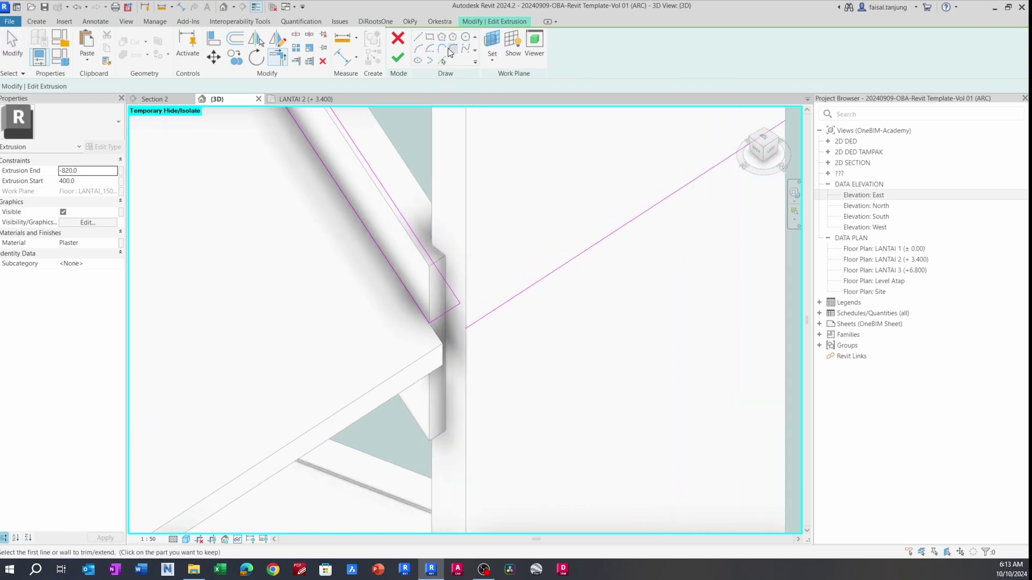
pyautogui.click(449, 309)
pyautogui.moveTo(470, 333); pyautogui.dragTo(489, 360, button='middle')
pyautogui.scroll(1, 489, 360)
pyautogui.press('Delete')
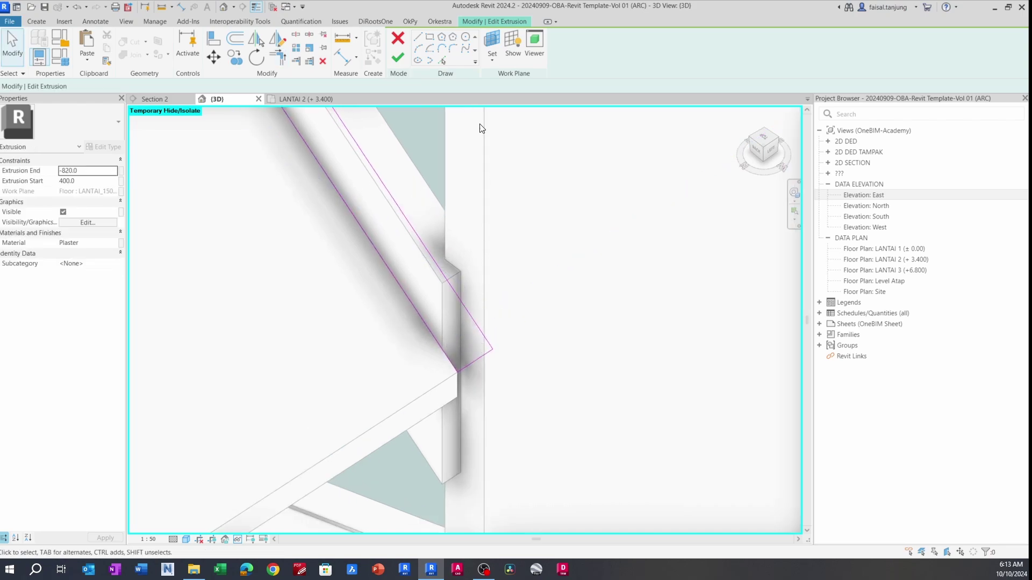
pyautogui.click(401, 53)
# - Reset the temporary isolation to show the whole house and finish the in-place facade model
pyautogui.keyDown('shift'); pyautogui.moveTo(526, 300); pyautogui.dragTo(485, 383, button='middle'); pyautogui.keyUp('shift')
pyautogui.scroll(-2, 477, 385)
pyautogui.press('h')
pyautogui.press('r')
pyautogui.scroll(-2, 453, 272)
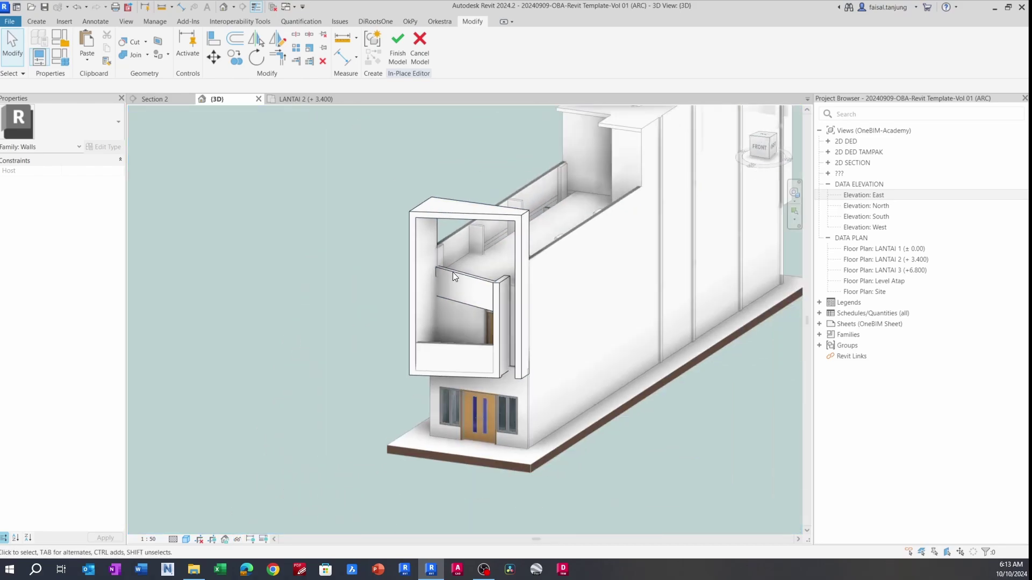
pyautogui.moveTo(469, 306); pyautogui.dragTo(498, 298, button='middle')
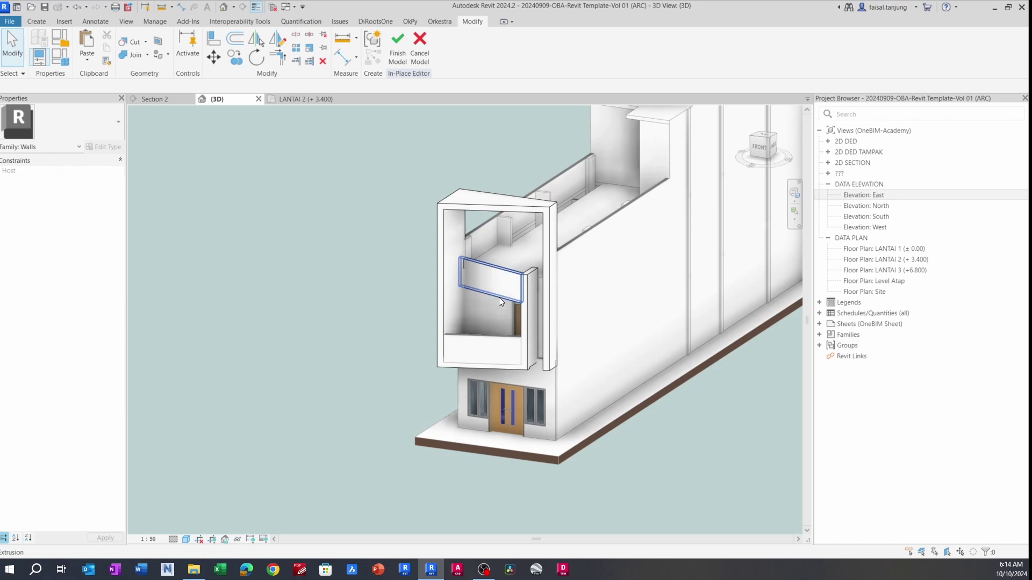
pyautogui.keyDown('shift'); pyautogui.moveTo(546, 321); pyautogui.dragTo(540, 319, button='middle'); pyautogui.keyUp('shift')
pyautogui.click(401, 40)
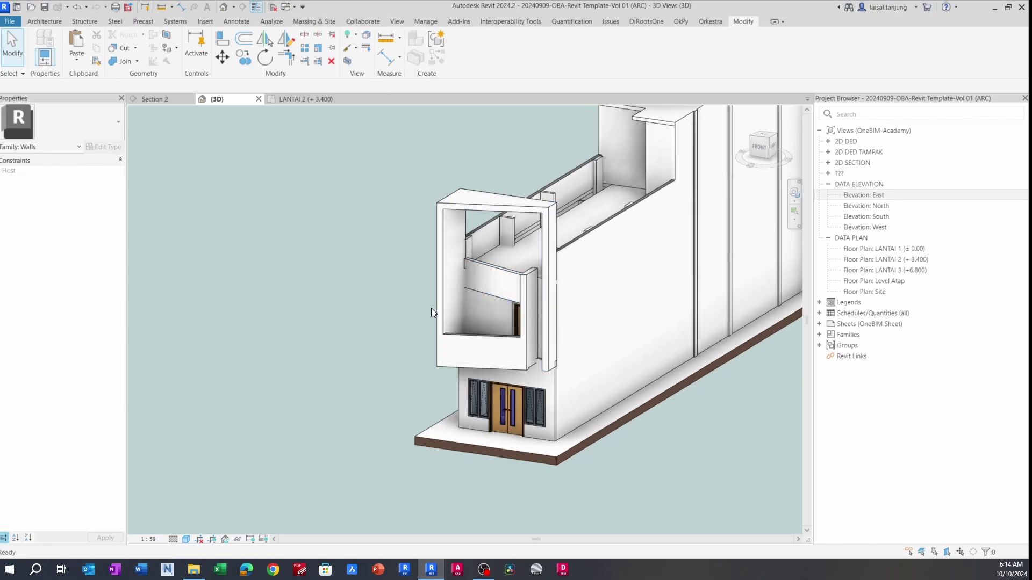
pyautogui.keyDown('shift'); pyautogui.moveTo(376, 324); pyautogui.dragTo(675, 470, button='middle'); pyautogui.keyUp('shift')
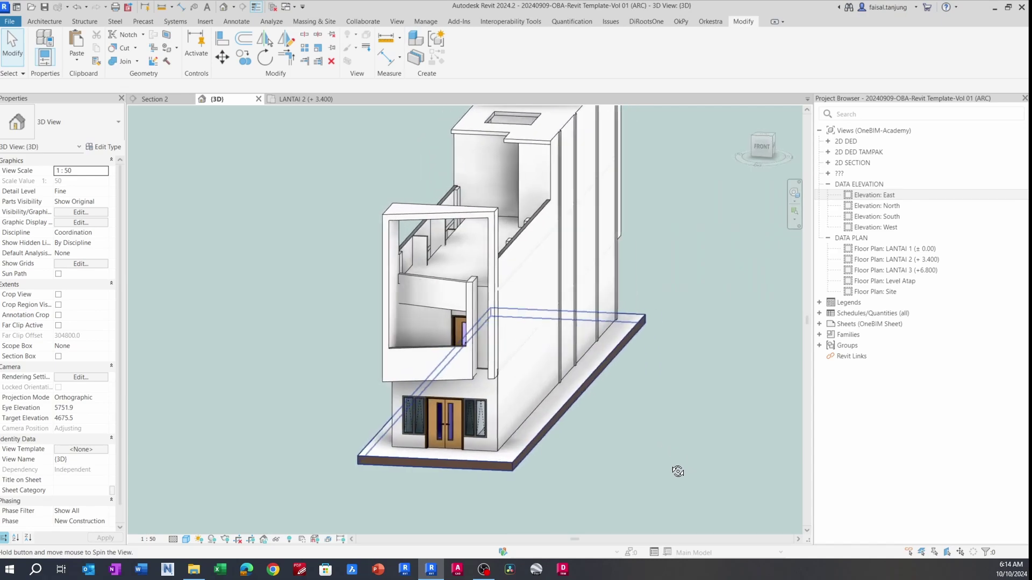
# - Select the LANTAI 1 floor slab below the front facade and open its boundary sketch for editing
pyautogui.scroll(5, 447, 254)
pyautogui.keyDown('shift'); pyautogui.moveTo(483, 308); pyautogui.dragTo(450, 309, button='middle'); pyautogui.keyUp('shift')
pyautogui.scroll(-4, 430, 272)
pyautogui.keyDown('shift'); pyautogui.moveTo(504, 384); pyautogui.dragTo(547, 413, button='middle'); pyautogui.keyUp('shift')
pyautogui.scroll(3, 417, 384)
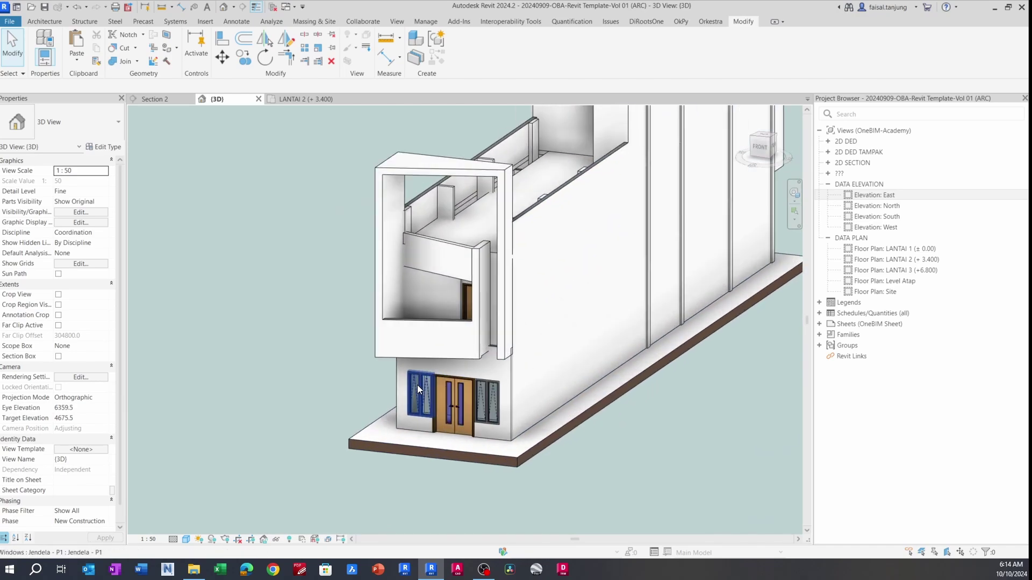
pyautogui.keyDown('shift'); pyautogui.moveTo(482, 430); pyautogui.dragTo(432, 382, button='middle'); pyautogui.keyUp('shift')
pyautogui.click(438, 447)
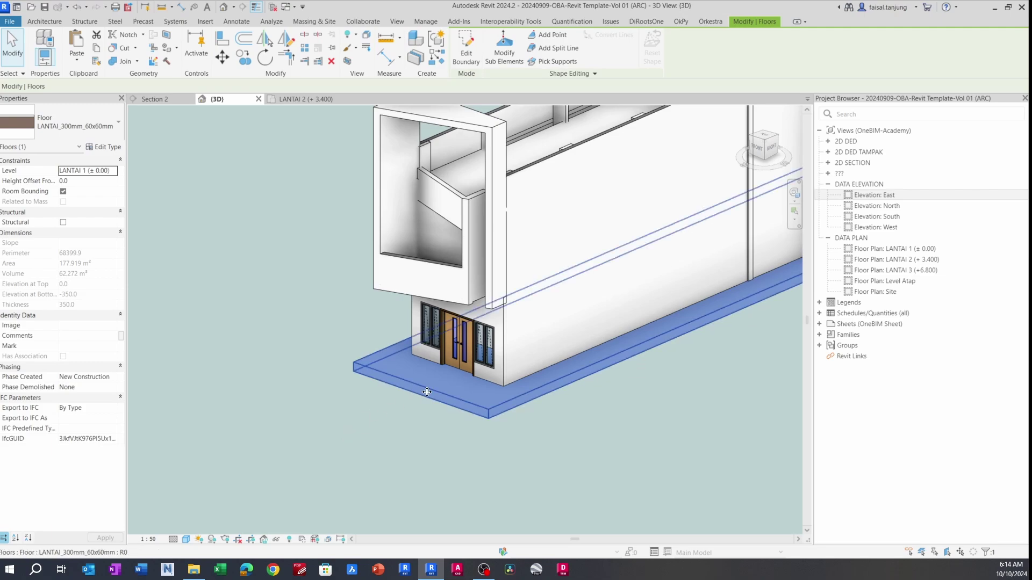
pyautogui.doubleClick(427, 392)
pyautogui.scroll(2, 423, 386)
# - Move the floor boundary's front edge outward to extend the slab across the carport area, and finish the sketch
pyautogui.click(423, 386)
pyautogui.scroll(-3, 423, 386)
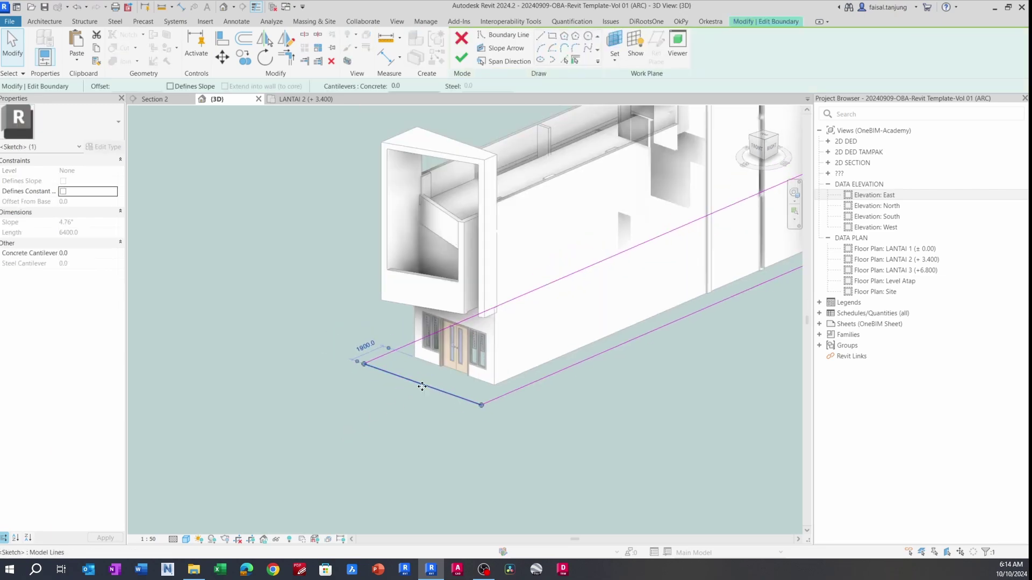
pyautogui.moveTo(425, 386); pyautogui.dragTo(263, 458)
pyautogui.click(327, 425)
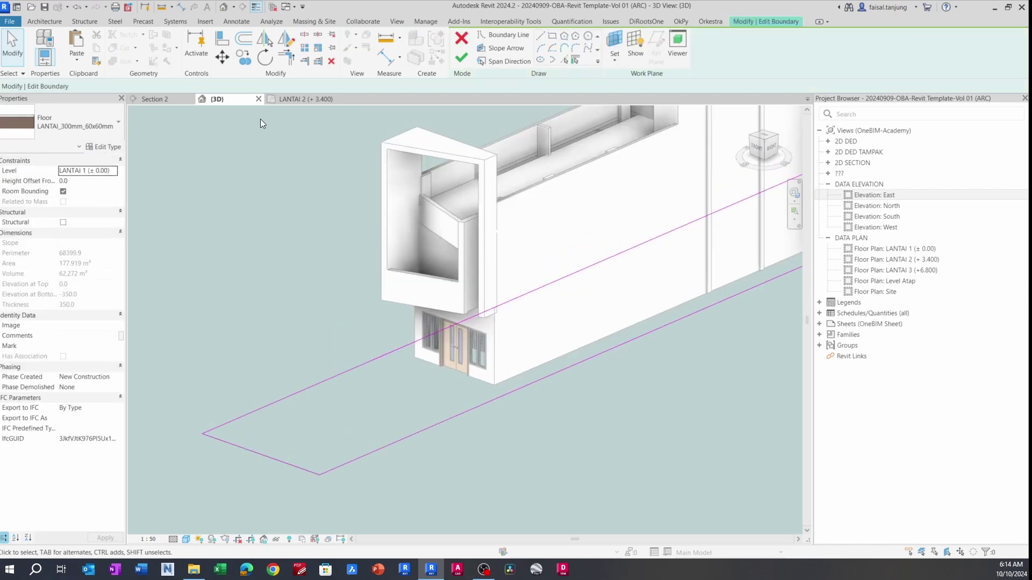
pyautogui.click(461, 57)
pyautogui.click(454, 425)
# - Switch the 3D view's projection mode to Perspective and view the house and extended slab from the front and above
pyautogui.keyDown('shift'); pyautogui.moveTo(453, 425); pyautogui.dragTo(567, 493, button='middle'); pyautogui.keyUp('shift')
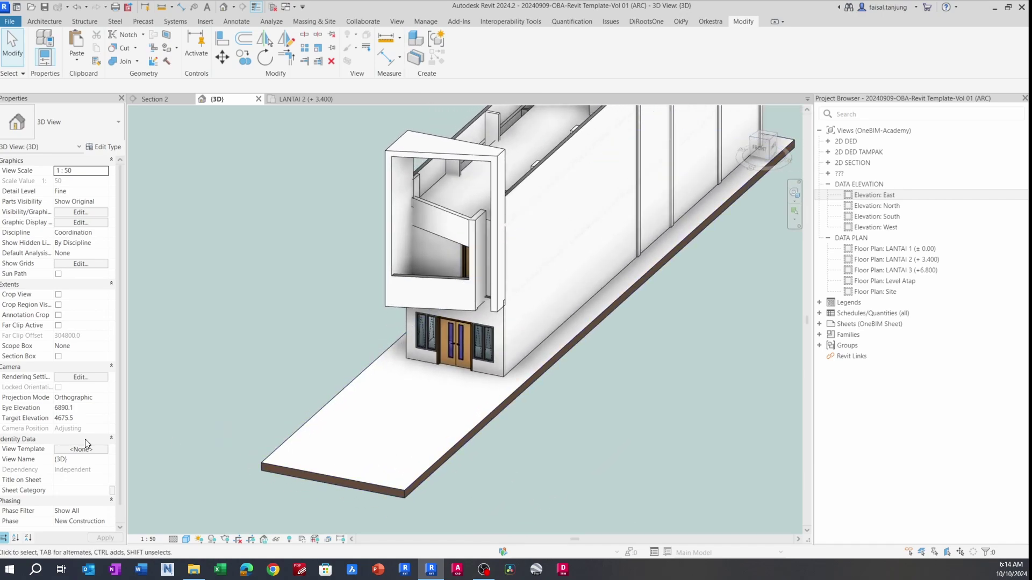
pyautogui.click(89, 418)
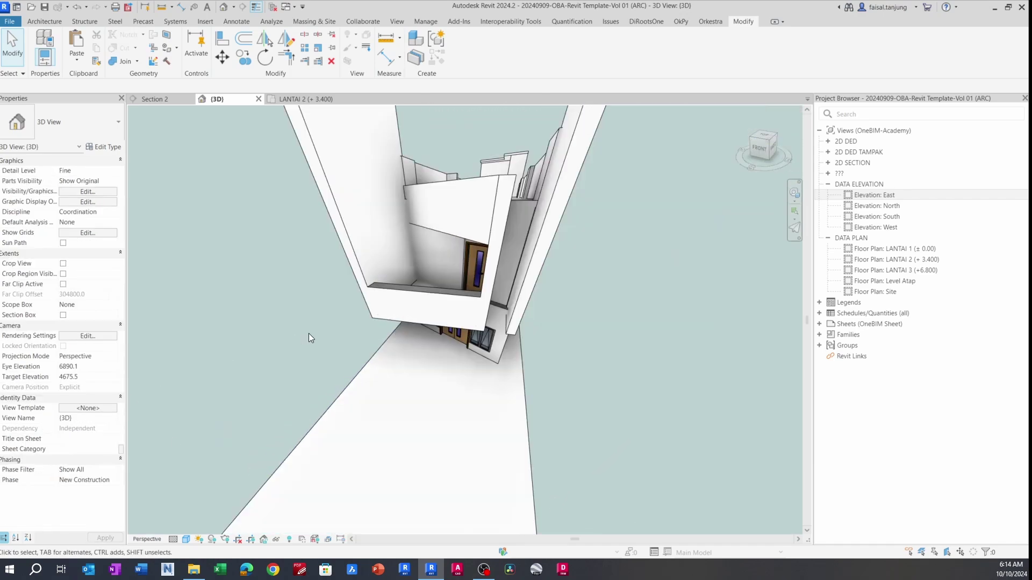
pyautogui.scroll(-6, 300, 338)
pyautogui.keyDown('shift'); pyautogui.moveTo(299, 371); pyautogui.dragTo(370, 339, button='middle'); pyautogui.keyUp('shift')
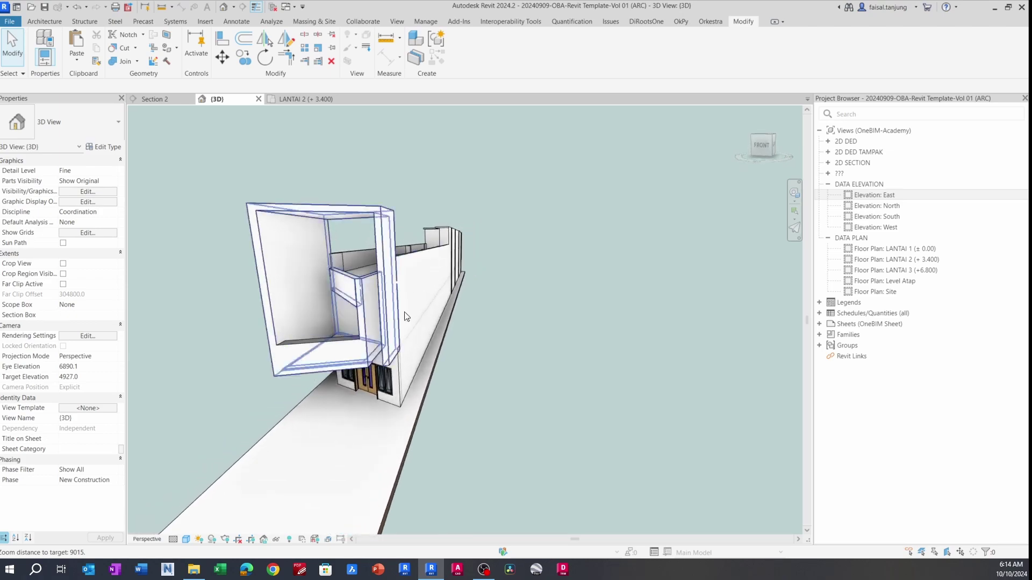
pyautogui.click(746, 112)
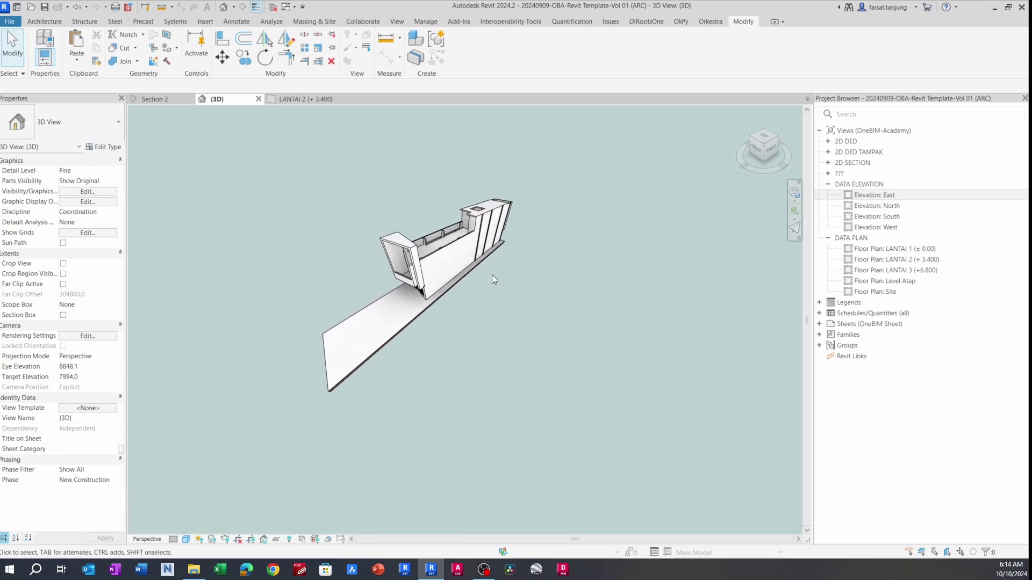
pyautogui.scroll(5, 379, 361)
pyautogui.keyDown('shift'); pyautogui.moveTo(350, 397); pyautogui.dragTo(384, 360, button='middle'); pyautogui.keyUp('shift')
pyautogui.scroll(-3, 390, 354)
pyautogui.keyDown('shift'); pyautogui.moveTo(390, 354); pyautogui.dragTo(359, 384, button='middle'); pyautogui.keyUp('shift')
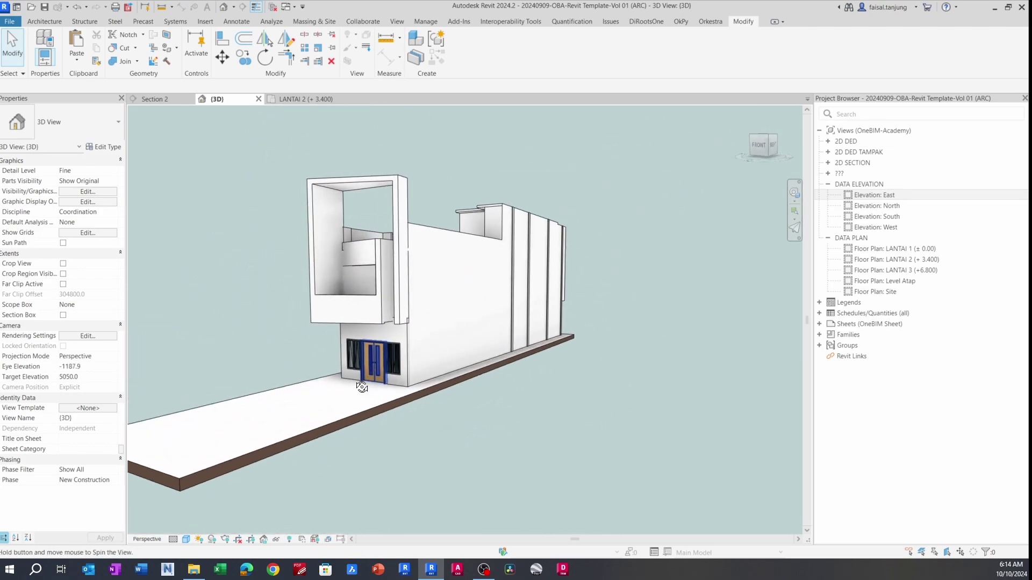
# - Open the LANTAI 2 floor plan and examine the carport in the CAD section and the ground-floor plan drawing
pyautogui.click(304, 99)
pyautogui.scroll(-5, 421, 269)
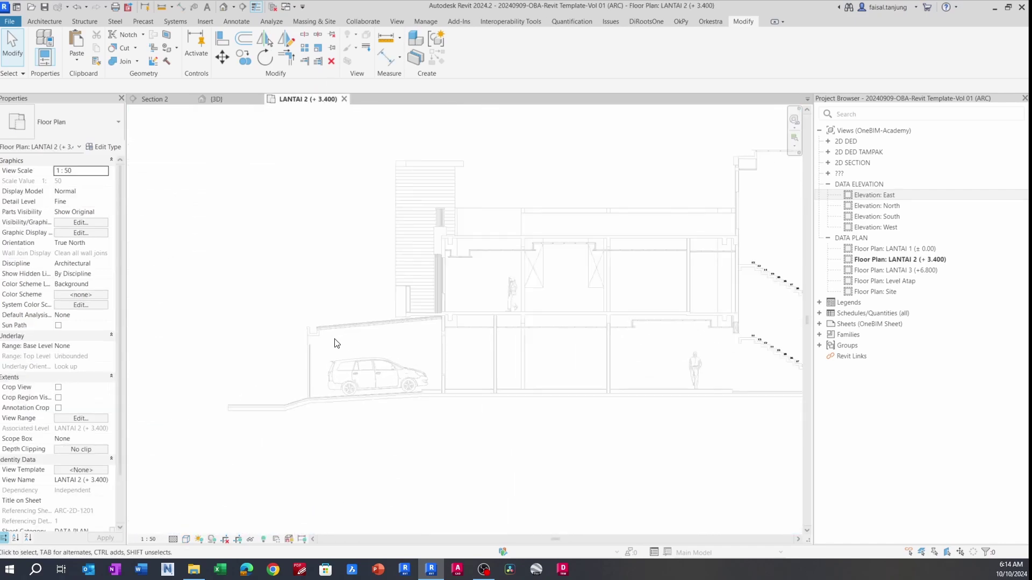
pyautogui.scroll(3, 300, 329)
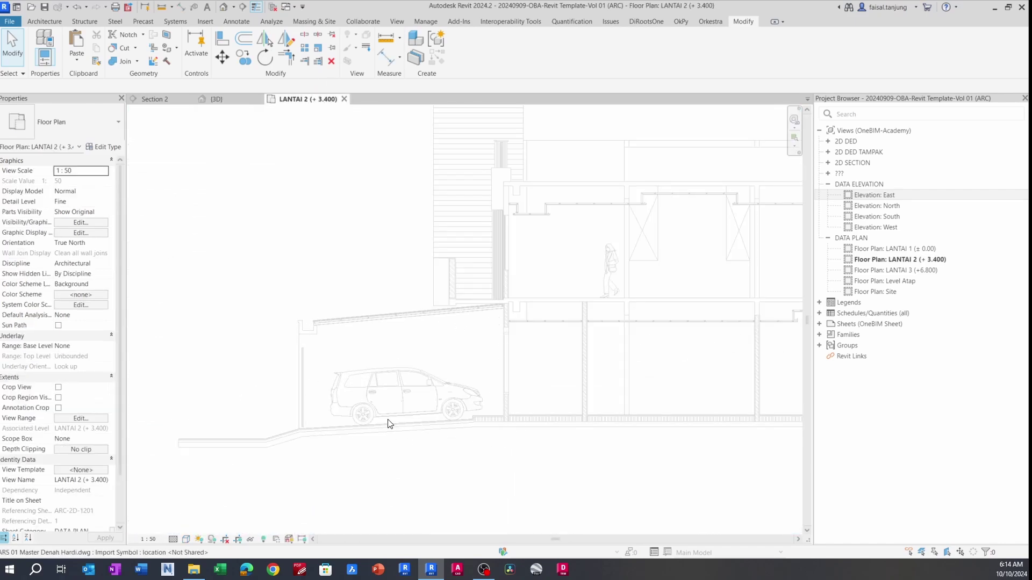
pyautogui.scroll(-9, 452, 332)
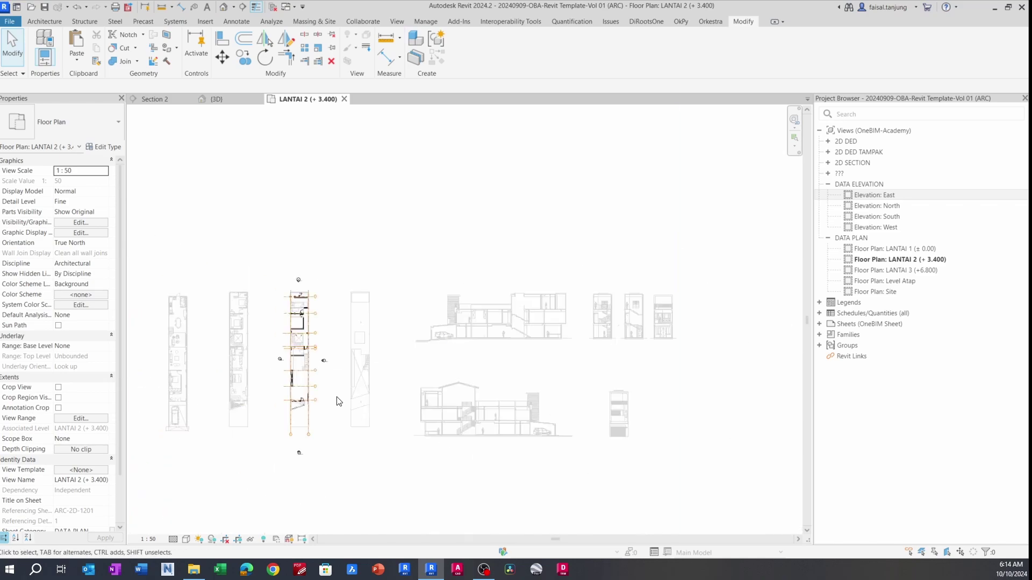
pyautogui.scroll(3, 258, 414)
pyautogui.moveTo(238, 421); pyautogui.dragTo(440, 387, button='middle')
pyautogui.scroll(3, 300, 376)
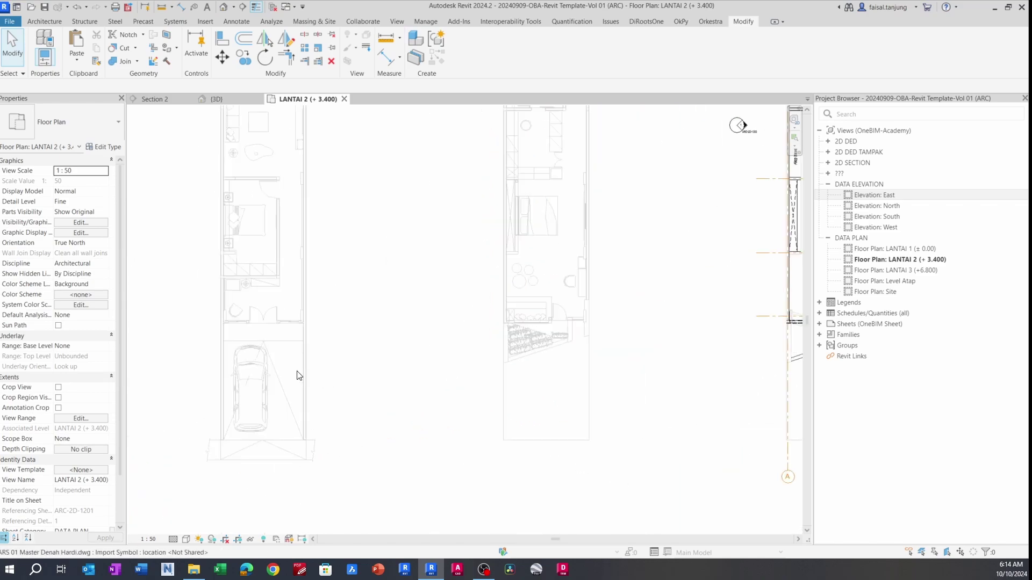
pyautogui.scroll(3, 294, 433)
pyautogui.moveTo(295, 409); pyautogui.dragTo(376, 408, button='middle')
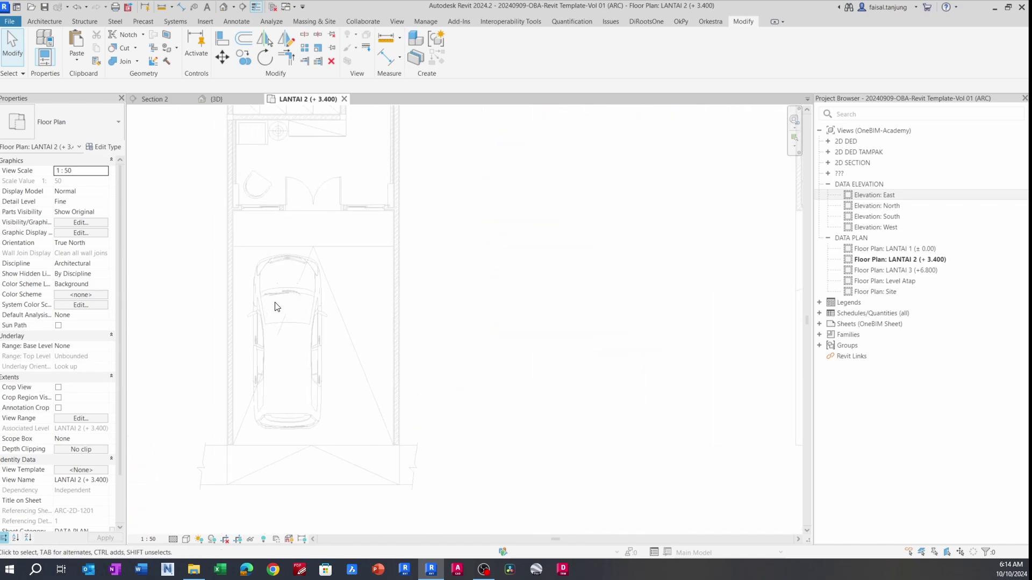
pyautogui.scroll(-5, 275, 307)
# - Move the imported CAD drawing so its ground-floor plan with the carport lies over the model between grids A and B
pyautogui.click(295, 286)
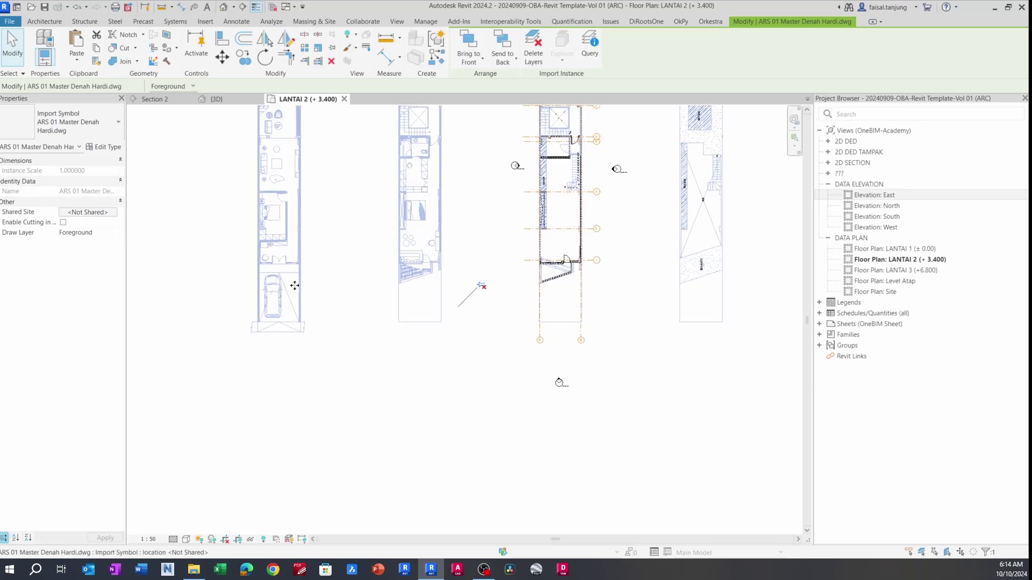
pyautogui.scroll(2, 317, 292)
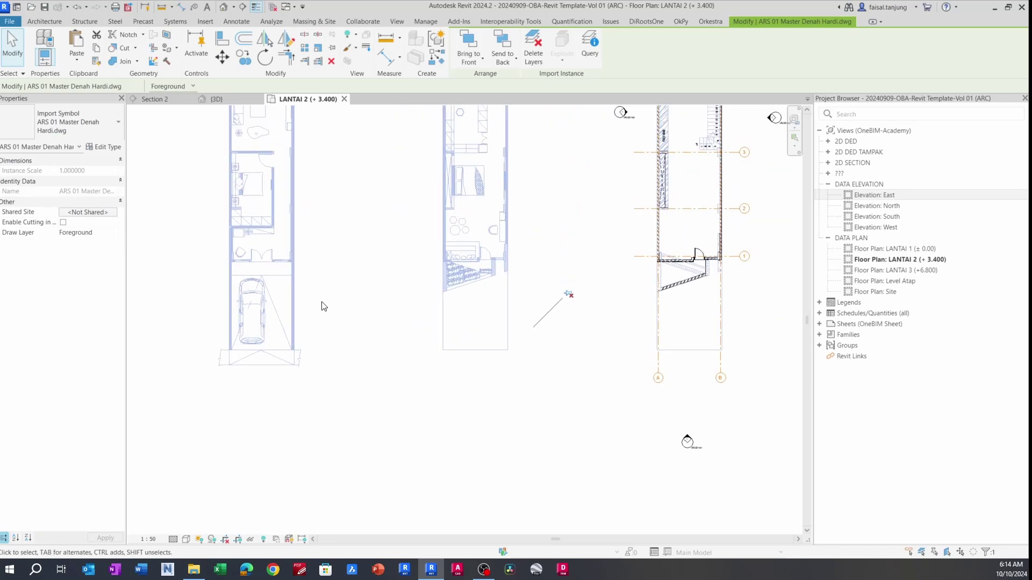
pyautogui.press('m')
pyautogui.press('v')
pyautogui.scroll(5, 302, 352)
pyautogui.click(267, 354)
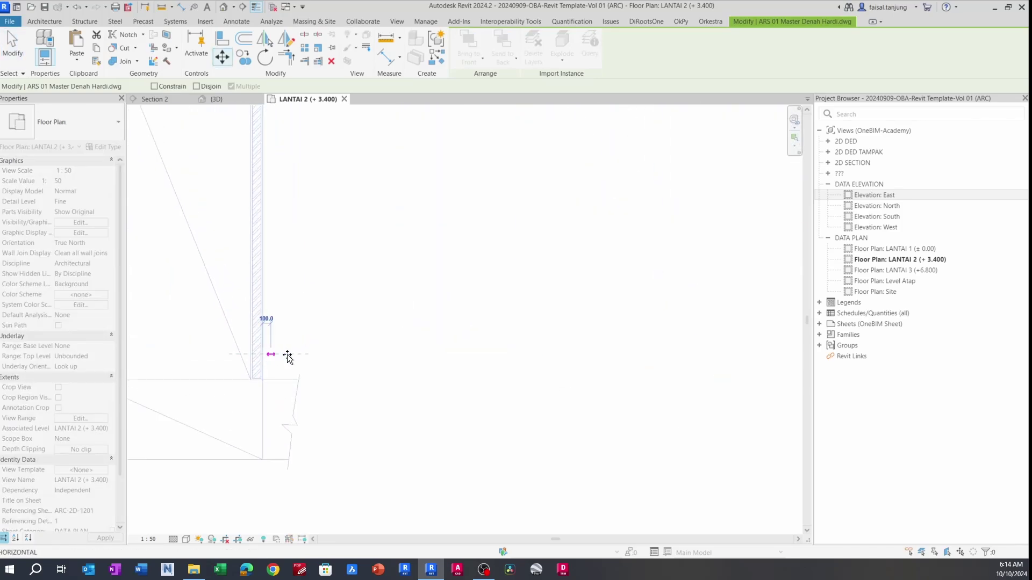
pyautogui.scroll(-5, 587, 353)
pyautogui.scroll(6, 594, 344)
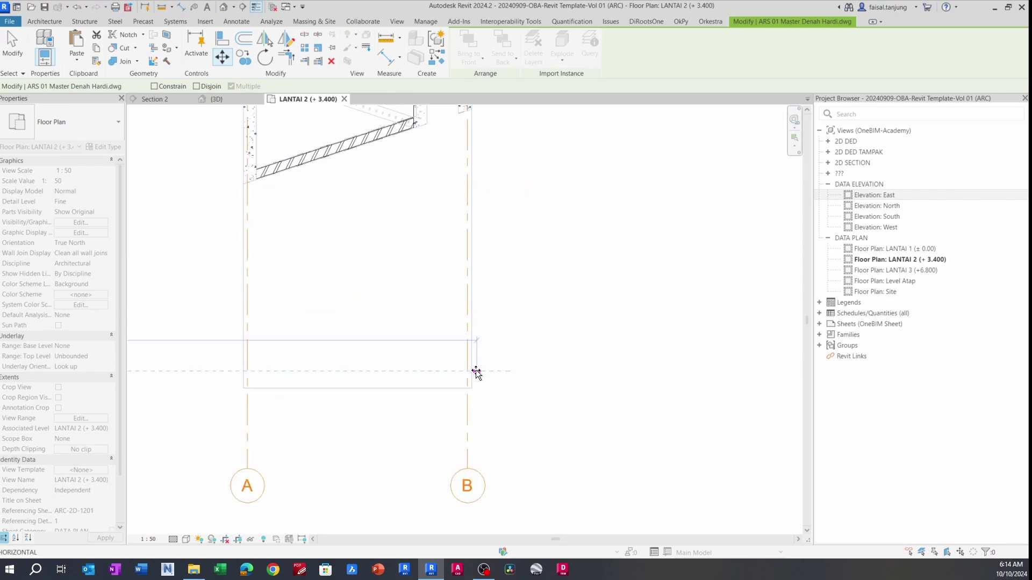
pyautogui.click(476, 372)
pyautogui.press('Escape')
pyautogui.scroll(-3, 421, 260)
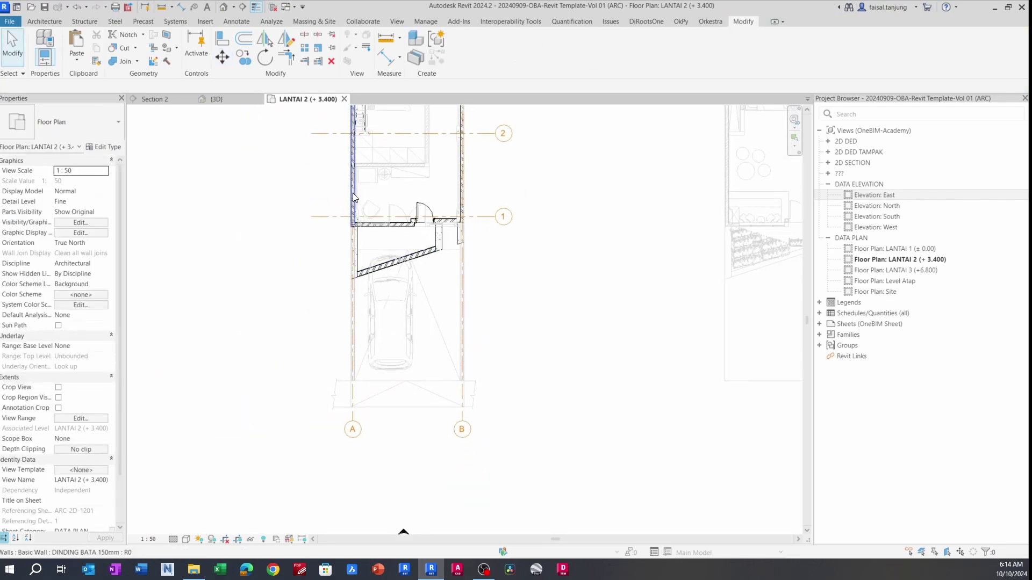
# - Draw a DINDING BATA 150mm wall about 5990 mm long on grid A, from the carport's front line back to the house front
pyautogui.click(353, 194)
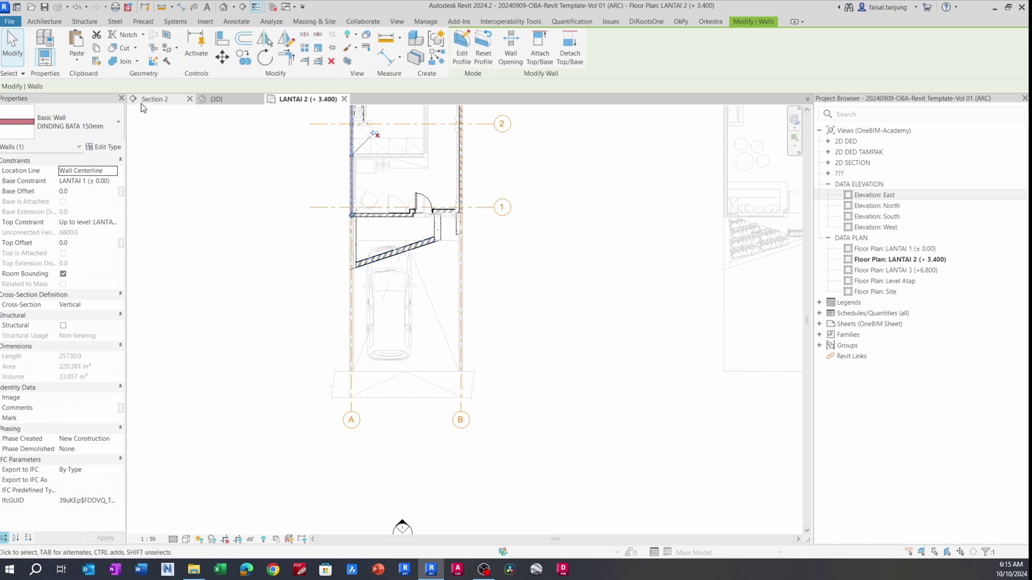
pyautogui.moveTo(384, 185); pyautogui.dragTo(345, 156, button='middle')
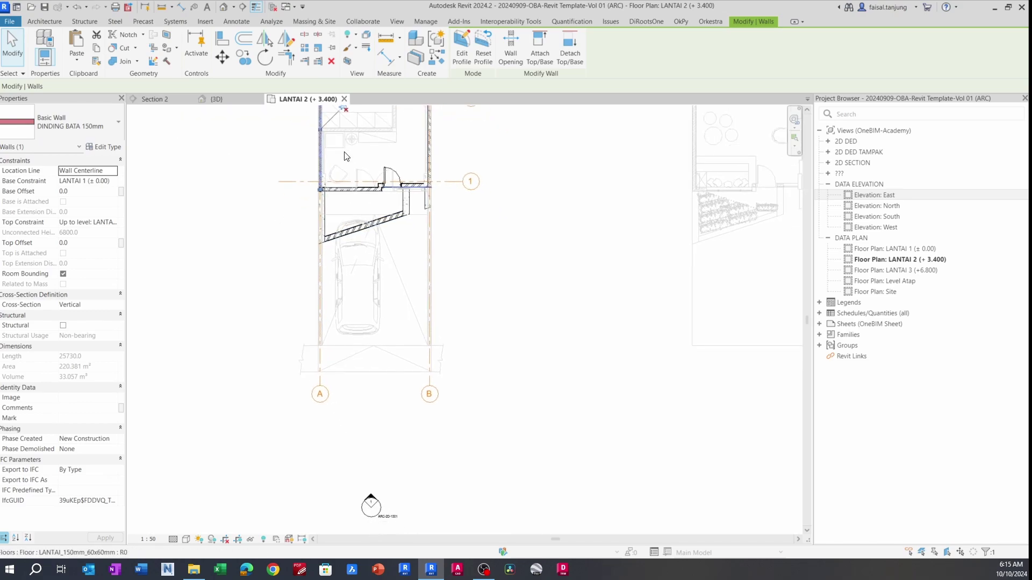
pyautogui.press('s')
pyautogui.scroll(4, 322, 366)
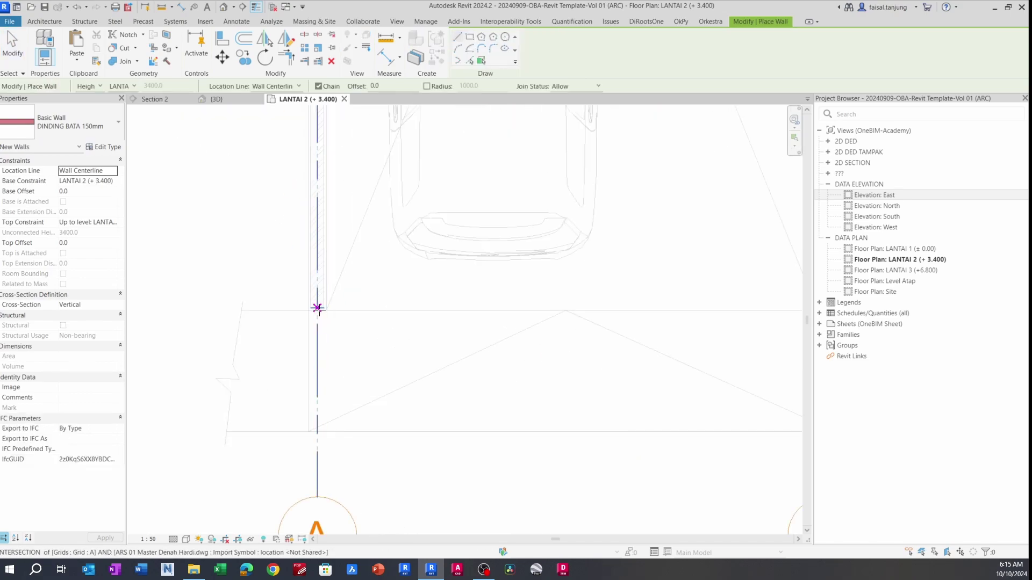
pyautogui.scroll(2, 318, 311)
pyautogui.click(317, 304)
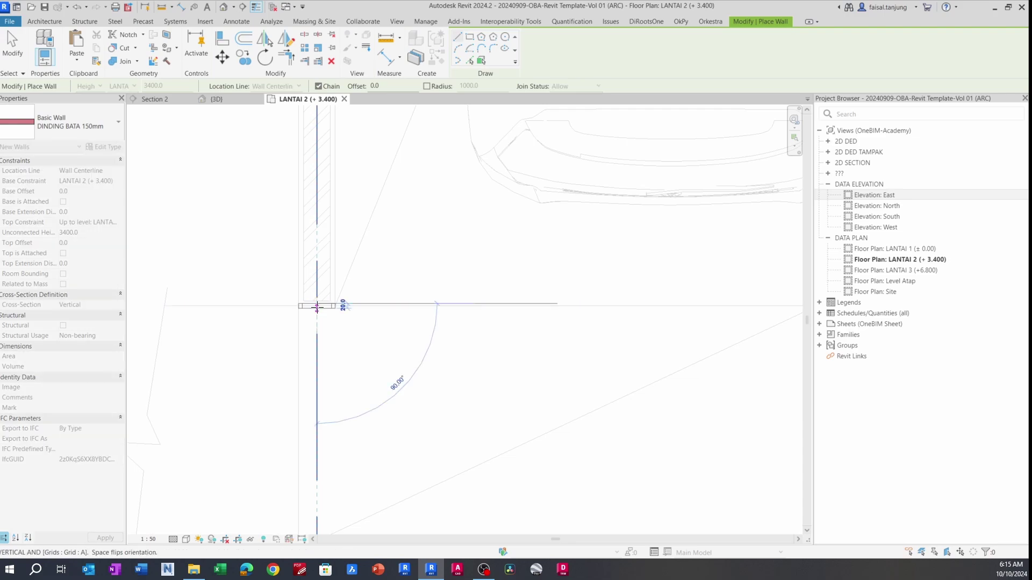
pyautogui.scroll(-3, 328, 306)
pyautogui.moveTo(318, 202); pyautogui.dragTo(330, 392, button='middle')
pyautogui.scroll(1, 331, 244)
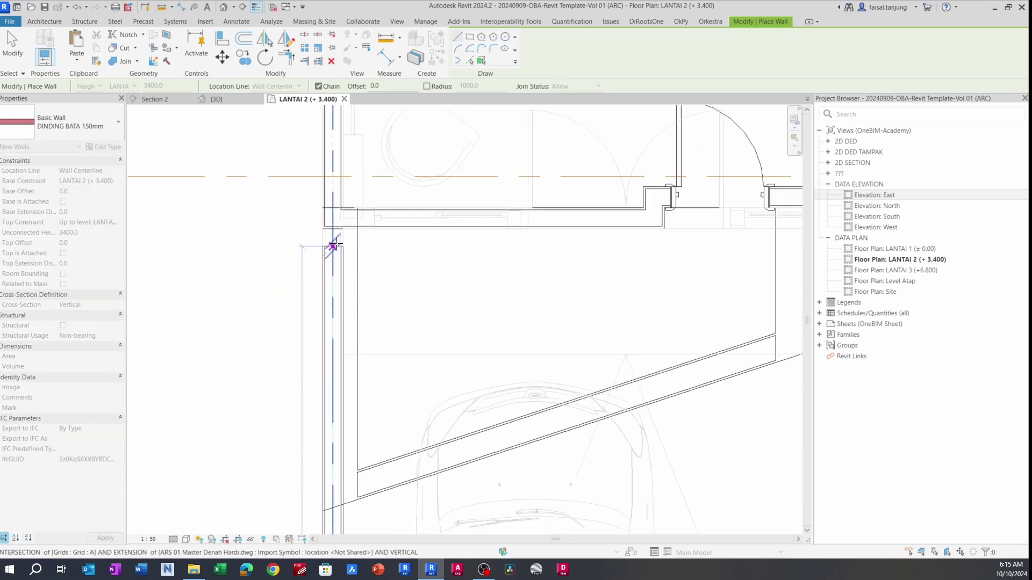
pyautogui.press('Escape')
pyautogui.press('Escape')
# - Select the new carport wall on grid A and examine its height and position relative to the facade in the 3D view
pyautogui.scroll(-5, 347, 278)
pyautogui.moveTo(361, 355); pyautogui.dragTo(332, 284, button='middle')
pyautogui.click(316, 347)
pyautogui.moveTo(328, 384); pyautogui.dragTo(303, 347, button='middle')
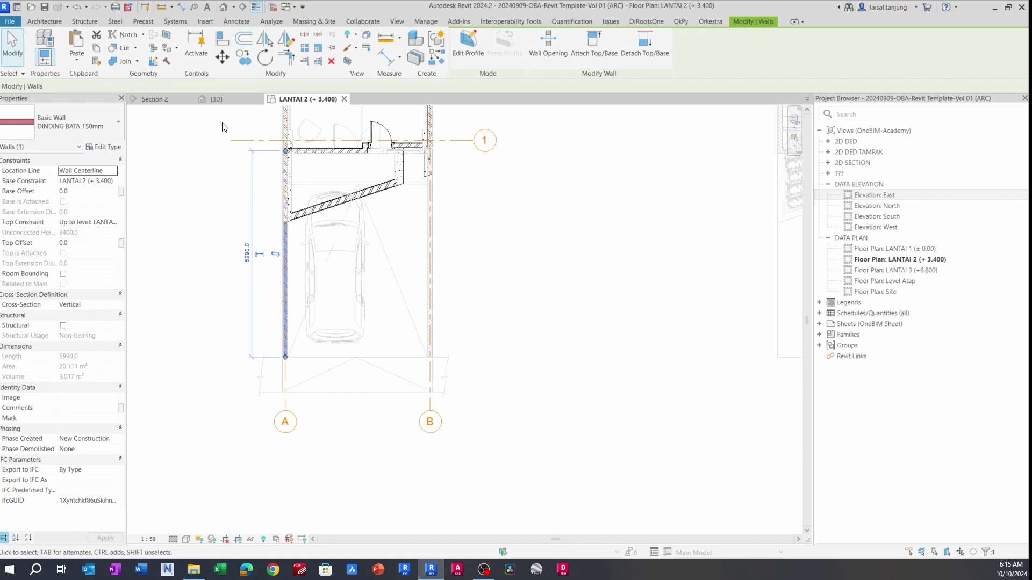
pyautogui.click(226, 101)
pyautogui.scroll(5, 374, 301)
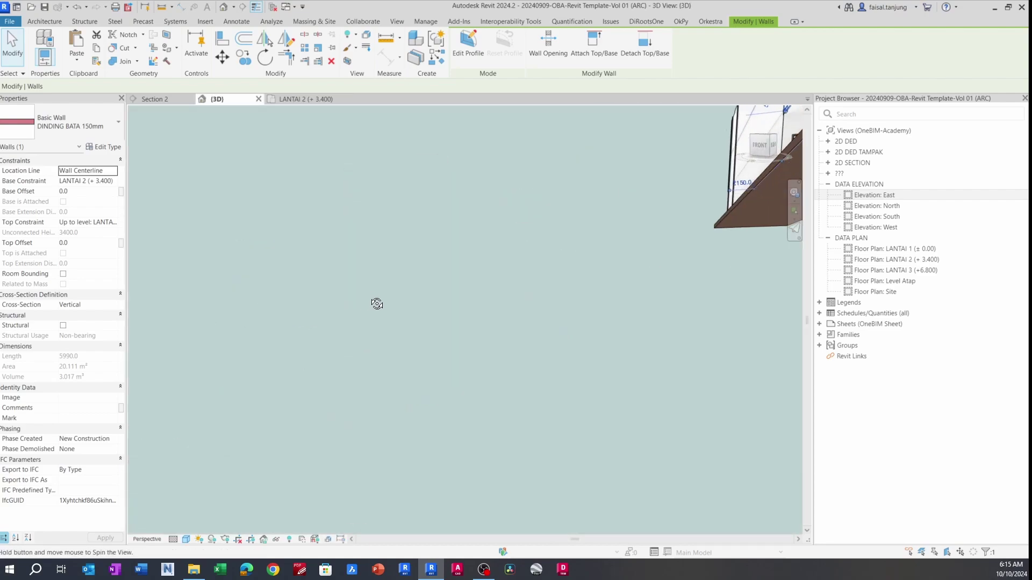
pyautogui.scroll(-4, 367, 296)
pyautogui.keyDown('shift'); pyautogui.moveTo(537, 290); pyautogui.dragTo(514, 333, button='middle'); pyautogui.keyUp('shift')
pyautogui.scroll(4, 589, 221)
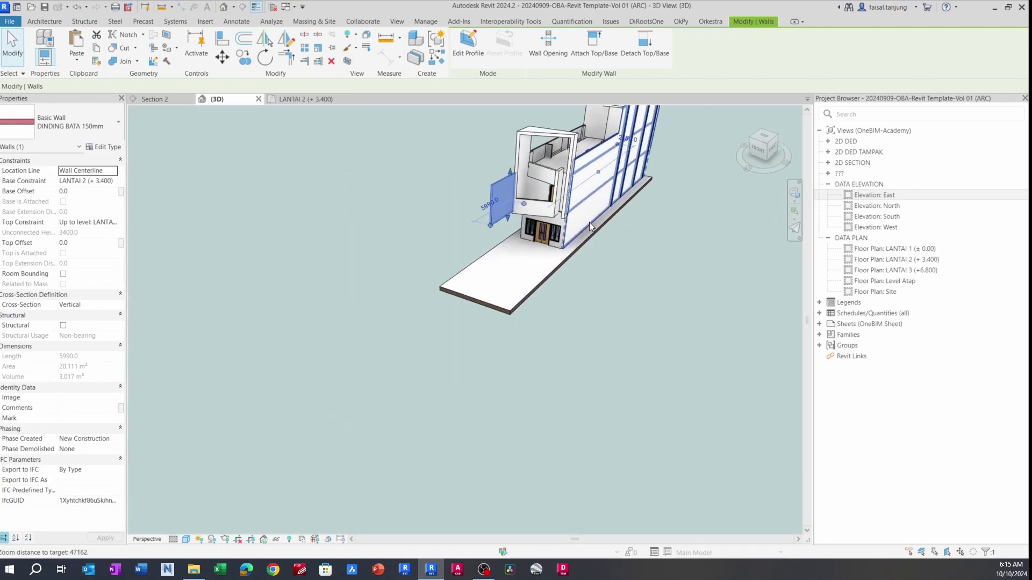
pyautogui.moveTo(589, 223); pyautogui.dragTo(579, 246, button='middle')
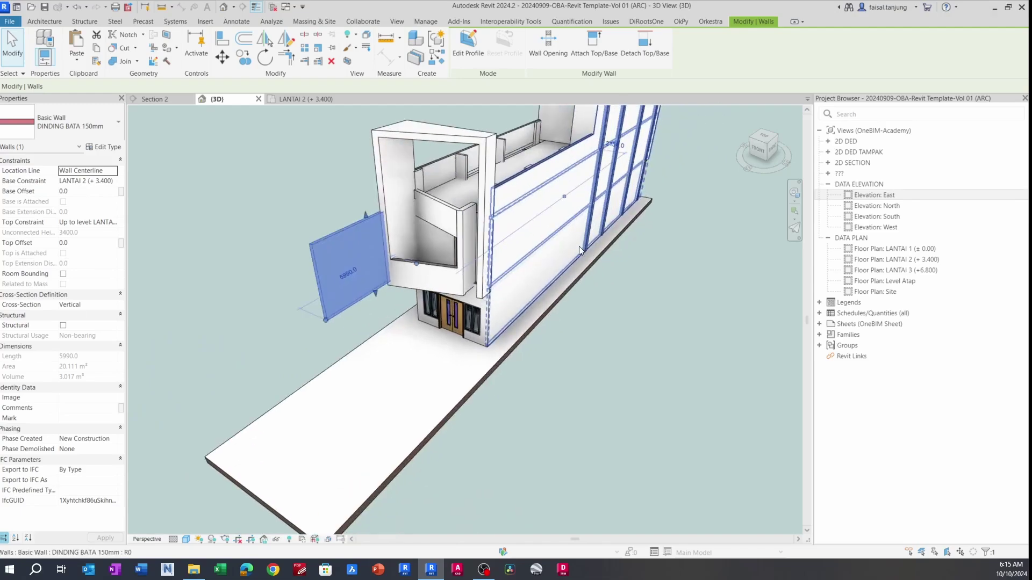
# - Set the 3D view's projection mode to Orthographic and bring the new carport wall's outer side into view
pyautogui.click(267, 300)
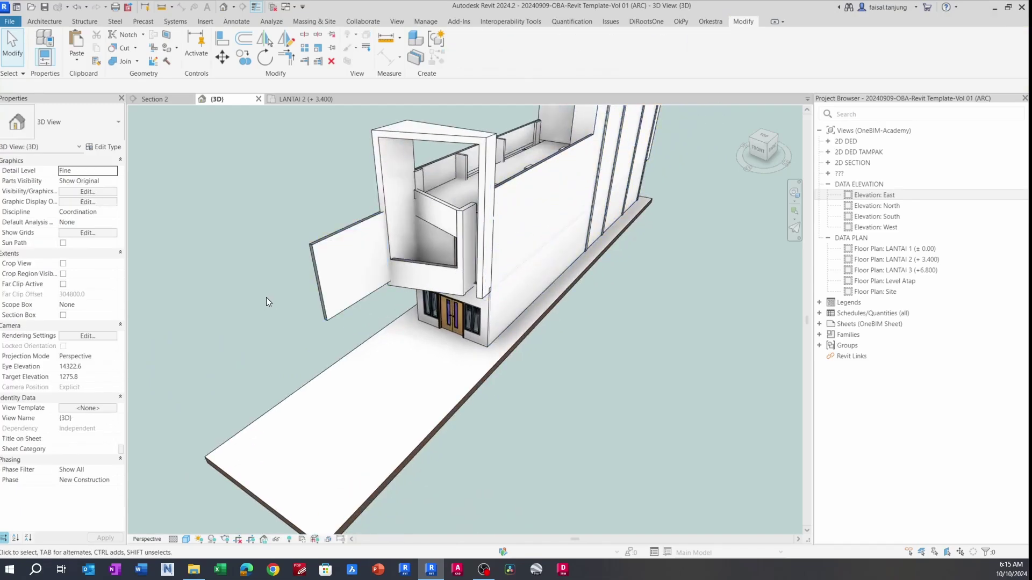
pyautogui.click(94, 367)
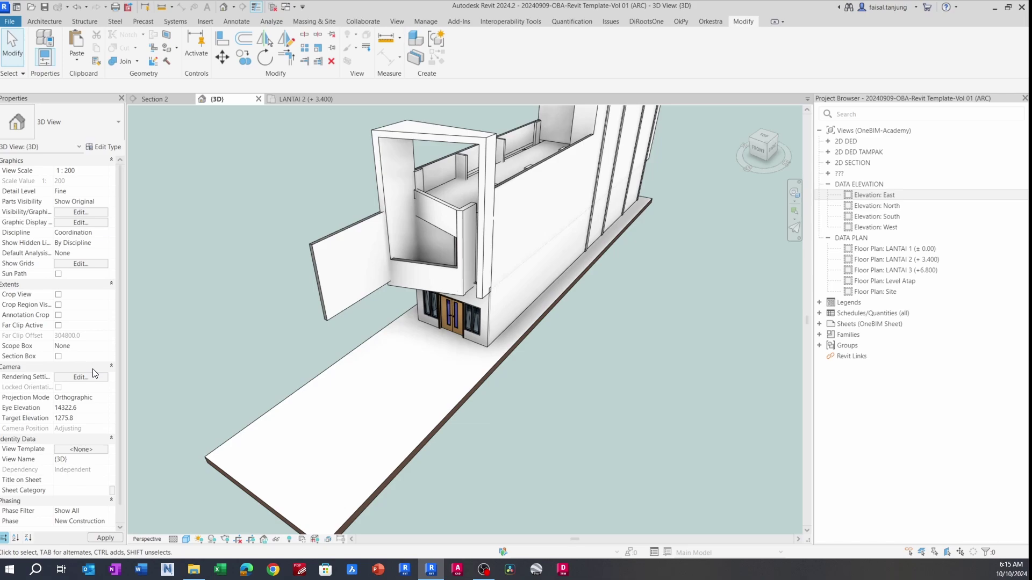
pyautogui.keyDown('shift'); pyautogui.moveTo(349, 337); pyautogui.dragTo(391, 306, button='middle'); pyautogui.keyUp('shift')
pyautogui.scroll(2, 383, 313)
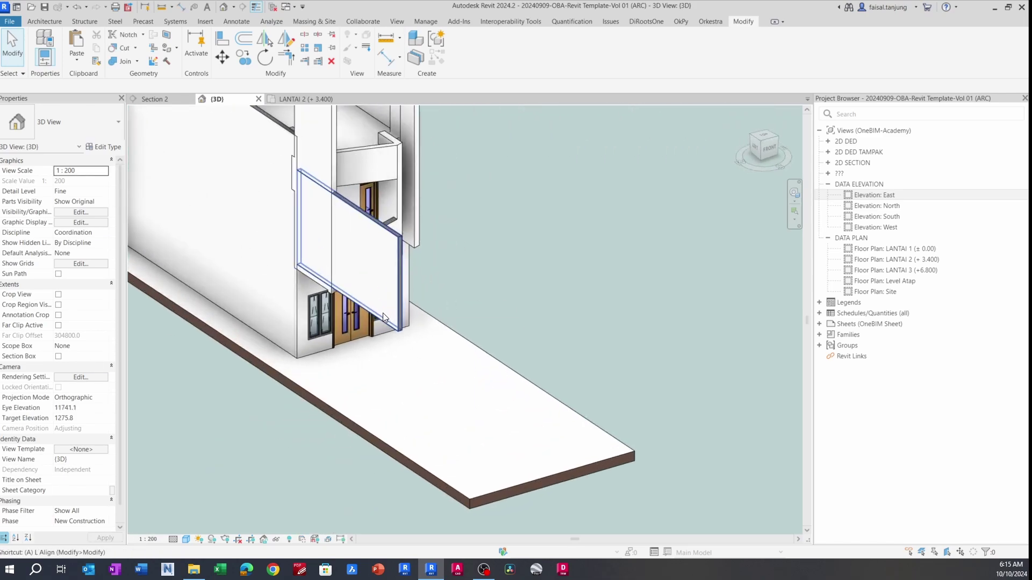
# - Set the carport wall's base constraint to LANTAI 1 and its top constraint to LANTAI 2, and return to the LANTAI 2 floor plan
pyautogui.click(399, 322)
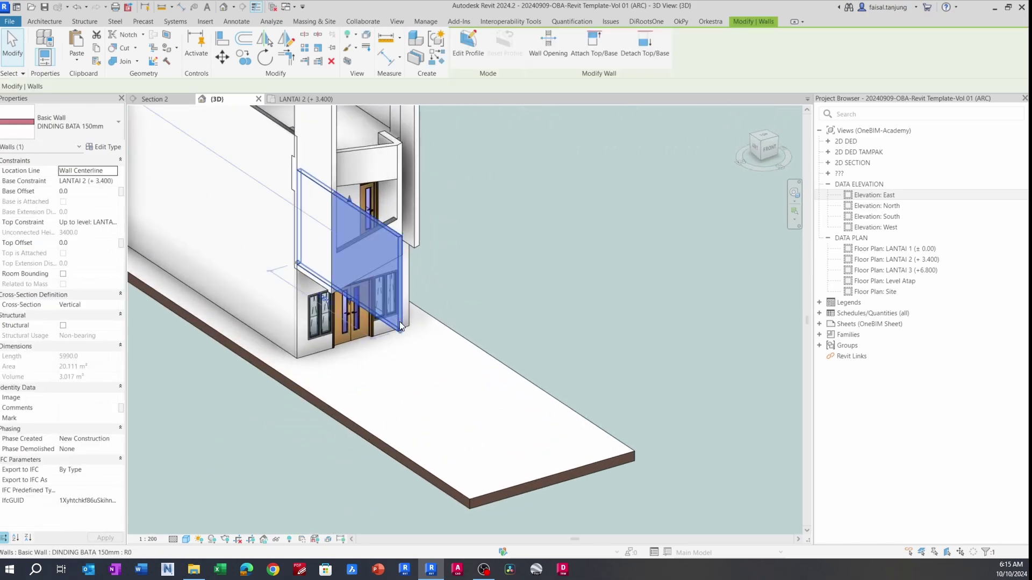
pyautogui.click(113, 182)
pyautogui.click(95, 191)
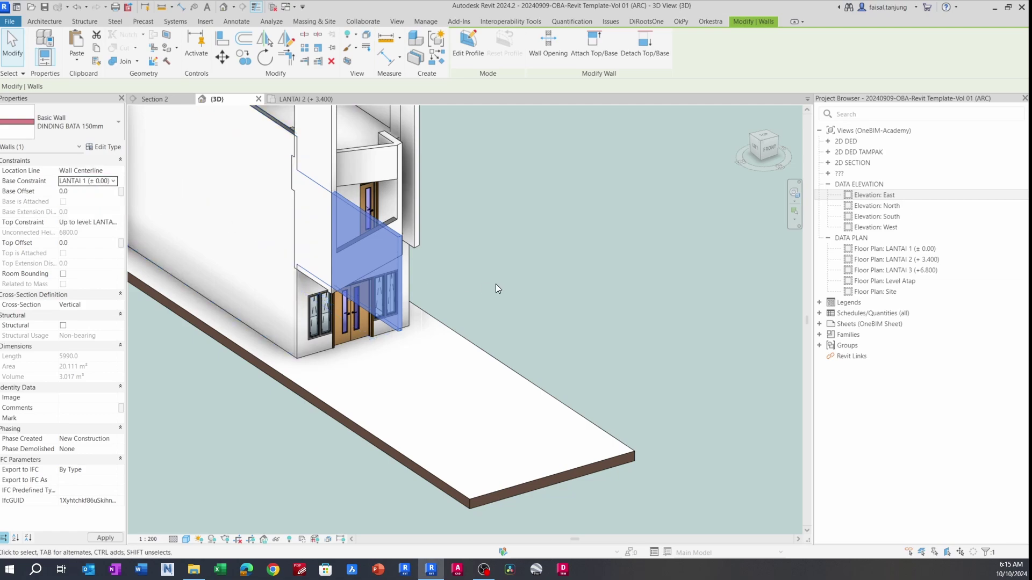
pyautogui.click(114, 222)
pyautogui.click(106, 250)
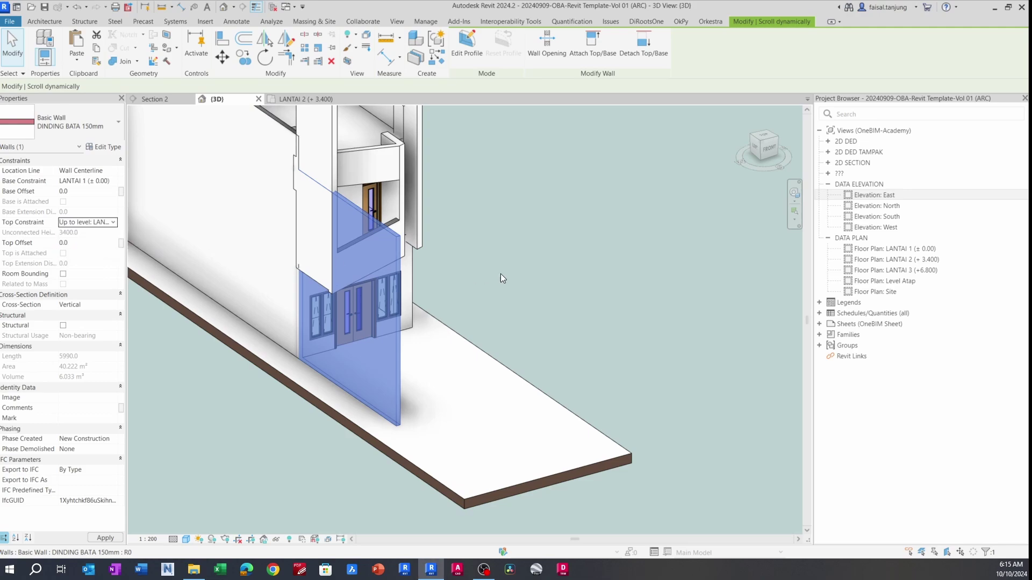
pyautogui.click(537, 283)
pyautogui.keyDown('shift'); pyautogui.moveTo(538, 283); pyautogui.dragTo(319, 134, button='middle'); pyautogui.keyUp('shift')
pyautogui.click(318, 100)
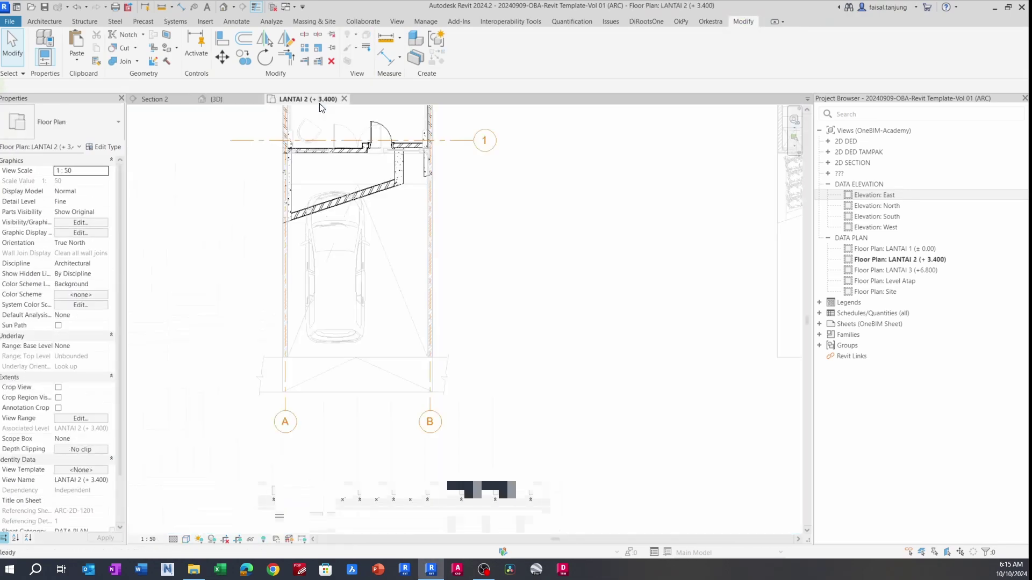
# - Examine the carport canopy's slope and gutter in the imported CAD section drawing on the LANTAI 2 floor plan
pyautogui.scroll(-5, 401, 282)
pyautogui.moveTo(602, 303); pyautogui.dragTo(440, 348, button='middle')
pyautogui.scroll(2, 478, 281)
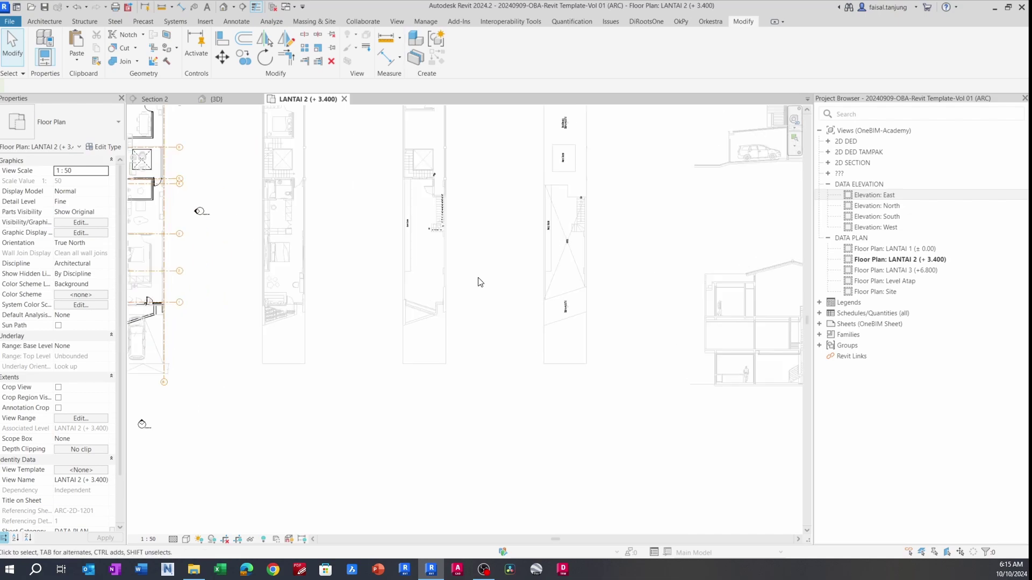
pyautogui.moveTo(479, 281); pyautogui.dragTo(345, 283, button='middle')
pyautogui.moveTo(587, 319); pyautogui.dragTo(476, 415, button='middle')
pyautogui.scroll(4, 323, 215)
pyautogui.scroll(4, 371, 229)
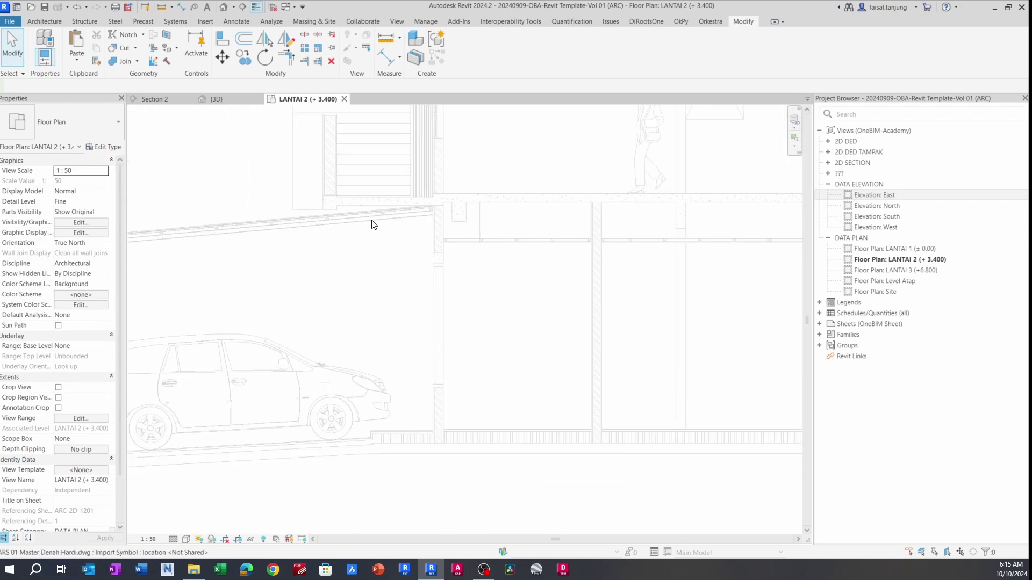
pyautogui.moveTo(374, 225); pyautogui.dragTo(508, 227, button='middle')
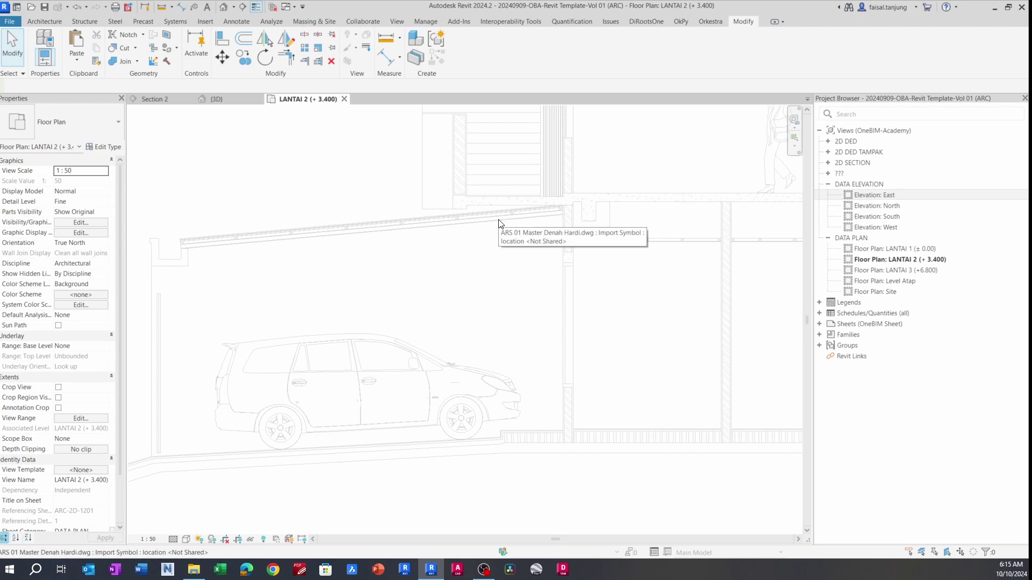
pyautogui.moveTo(499, 225); pyautogui.dragTo(506, 237, button='middle')
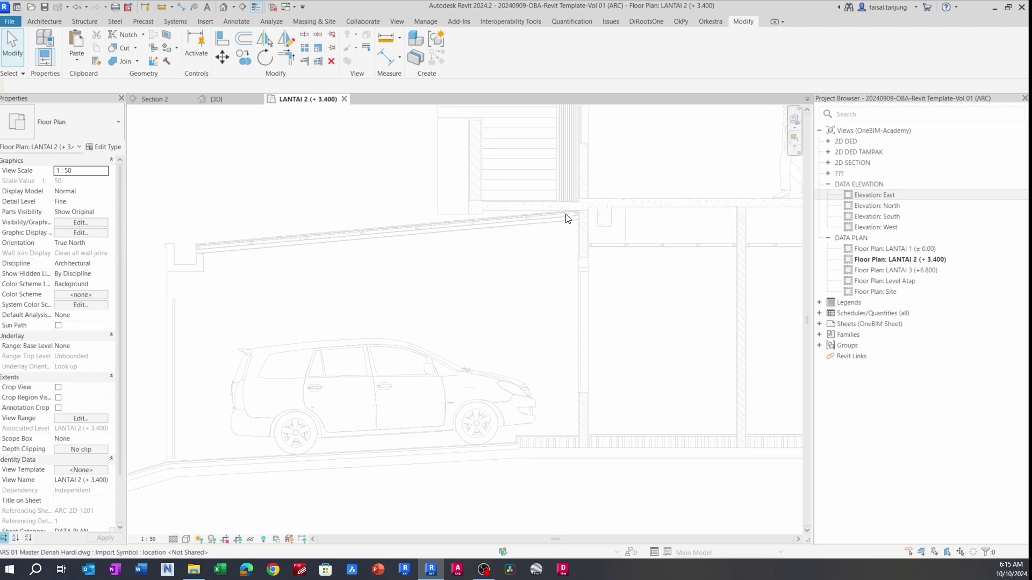
# - Select the carport wall on grid A and open its profile for editing in Section 2
pyautogui.click(234, 101)
pyautogui.moveTo(401, 295); pyautogui.dragTo(378, 325, button='middle')
pyautogui.scroll(1, 388, 297)
pyautogui.click(352, 298)
pyautogui.scroll(-3, 318, 242)
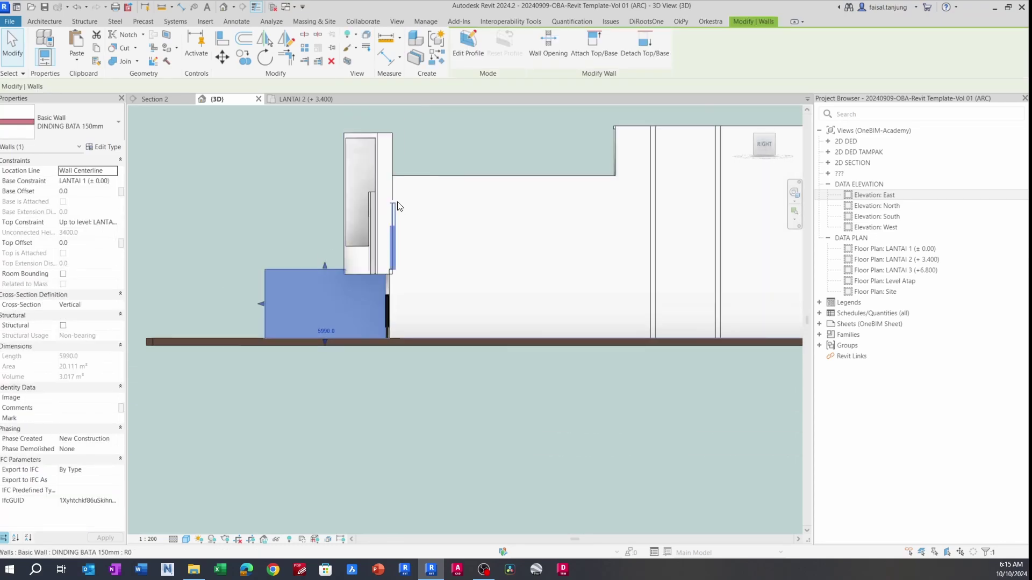
pyautogui.click(306, 102)
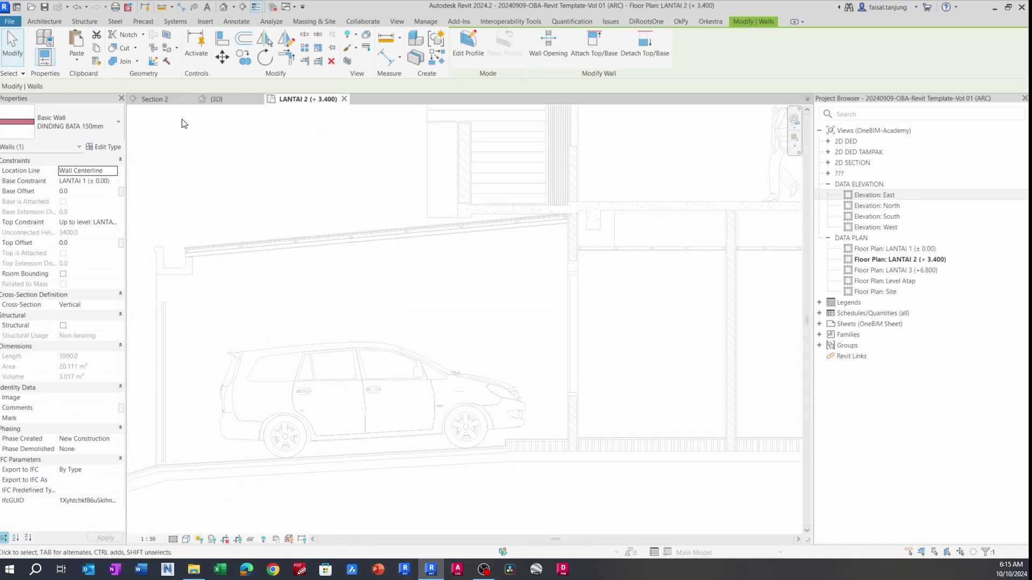
pyautogui.click(174, 102)
pyautogui.scroll(-2, 387, 257)
pyautogui.scroll(3, 382, 279)
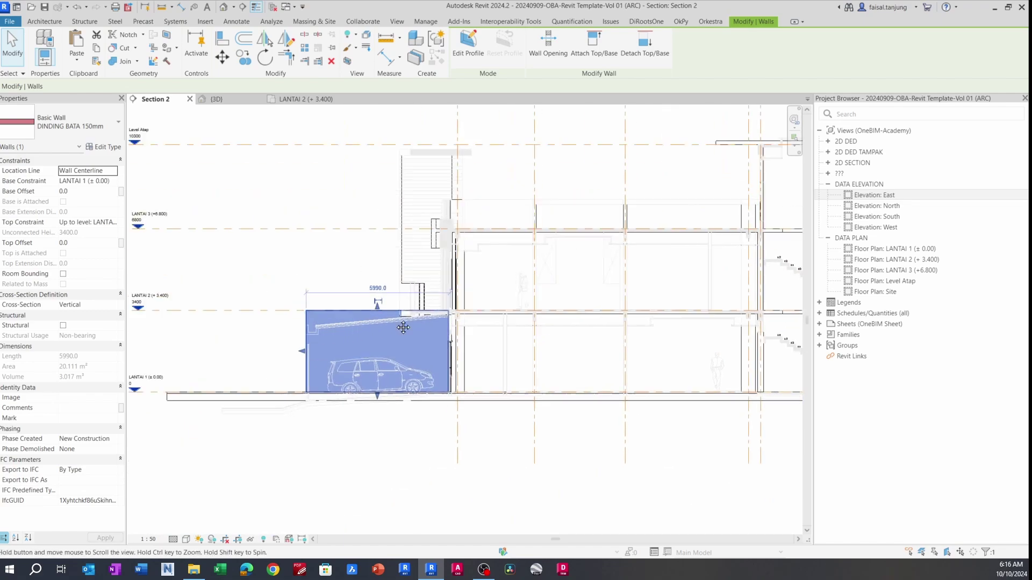
pyautogui.scroll(2, 299, 333)
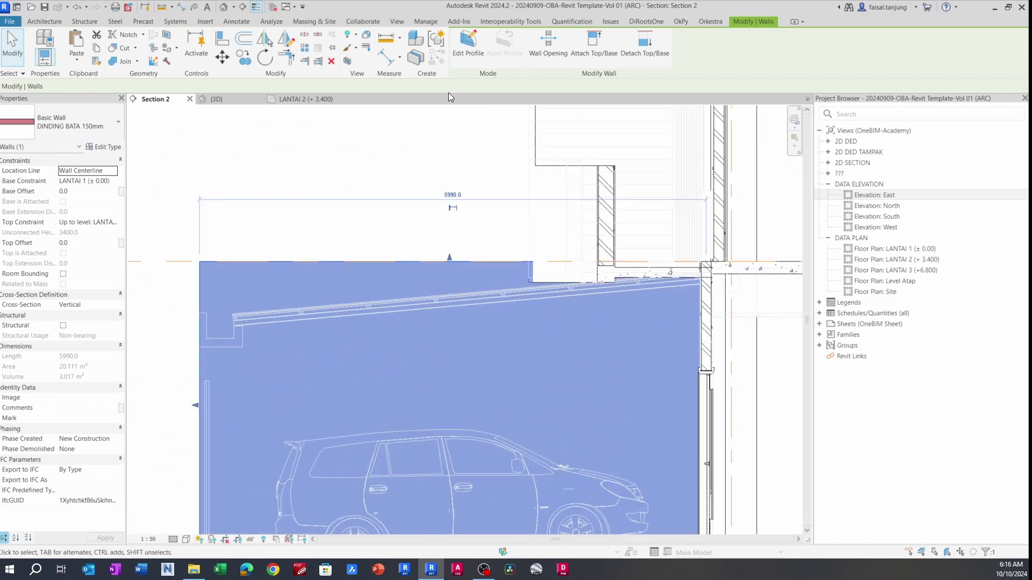
pyautogui.click(466, 52)
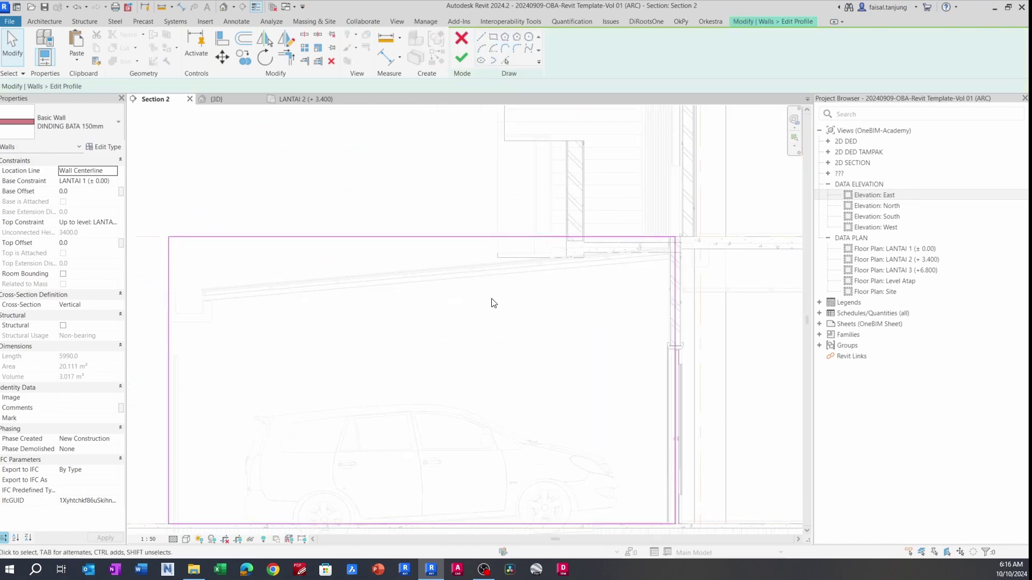
# - Sketch the wall profile's new top edge along the CAD canopy's underside, stepping down below the gutter, and trim it to the side edges
pyautogui.click(509, 61)
pyautogui.scroll(2, 607, 268)
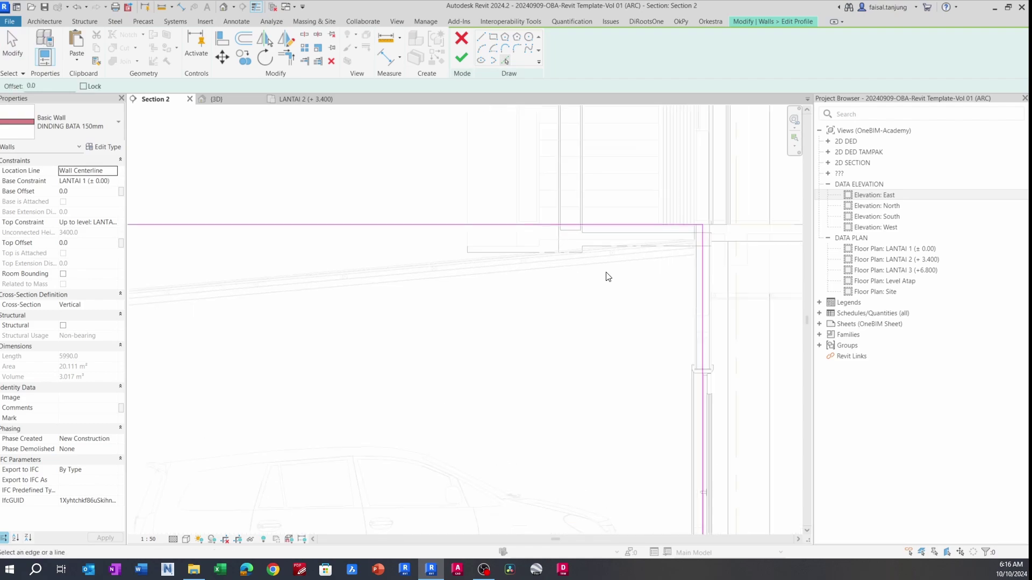
pyautogui.scroll(-3, 602, 271)
pyautogui.scroll(4, 276, 295)
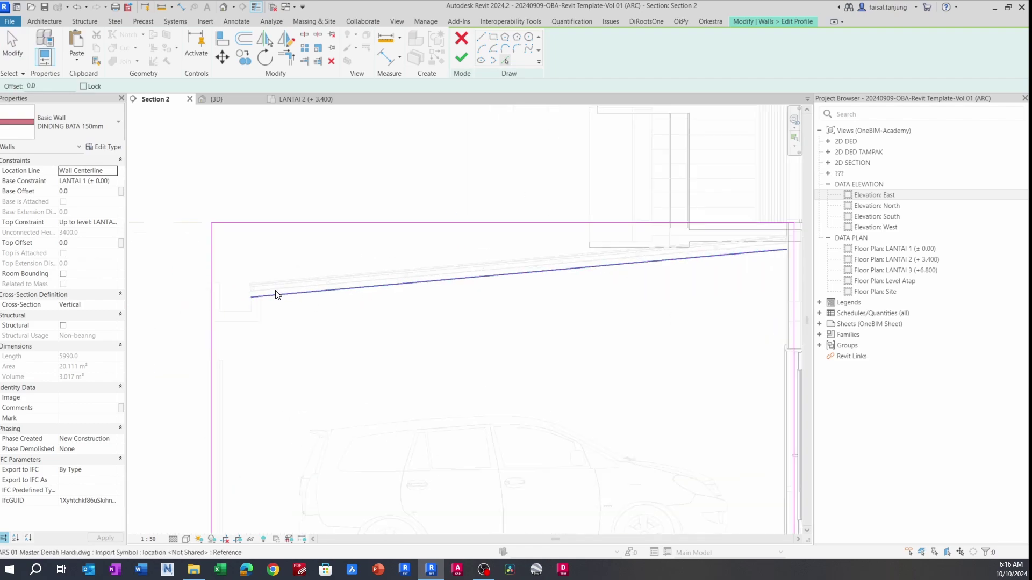
pyautogui.press('Escape')
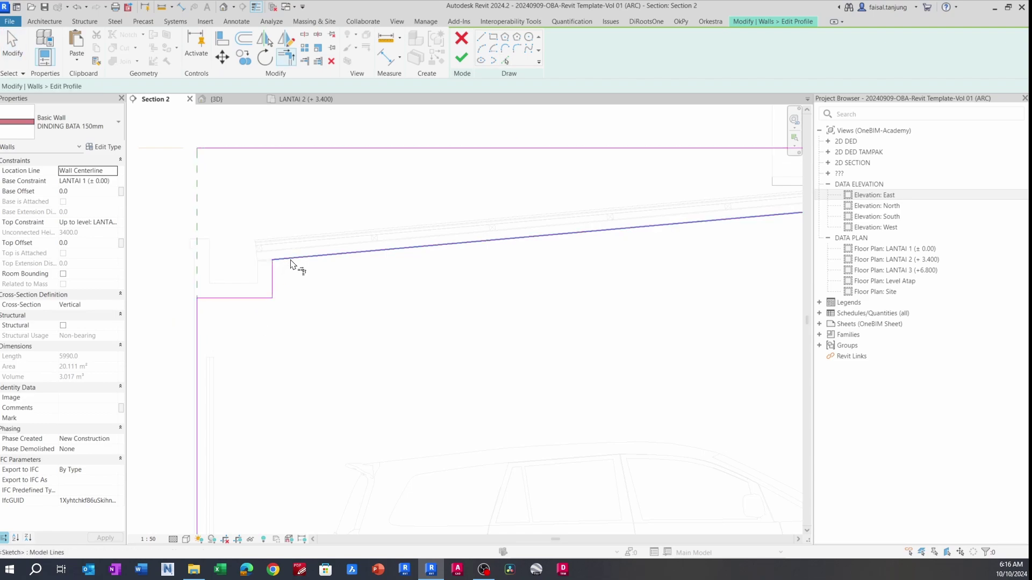
pyautogui.scroll(-3, 291, 263)
pyautogui.moveTo(541, 299); pyautogui.dragTo(414, 334, button='middle')
pyautogui.scroll(3, 546, 261)
pyautogui.click(550, 270)
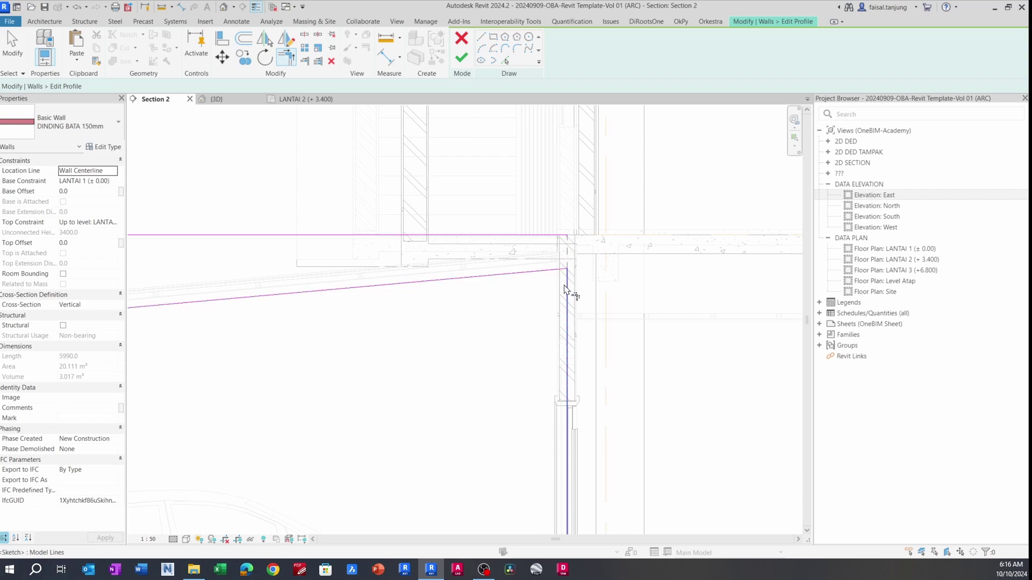
# - Delete the straight line at the top of the wall profile and finish the profile edit
pyautogui.press('Escape')
pyautogui.click(504, 236)
pyautogui.moveTo(459, 304); pyautogui.dragTo(468, 308, button='middle')
pyautogui.press('Delete')
pyautogui.scroll(-5, 468, 309)
pyautogui.moveTo(316, 246); pyautogui.dragTo(401, 225, button='middle')
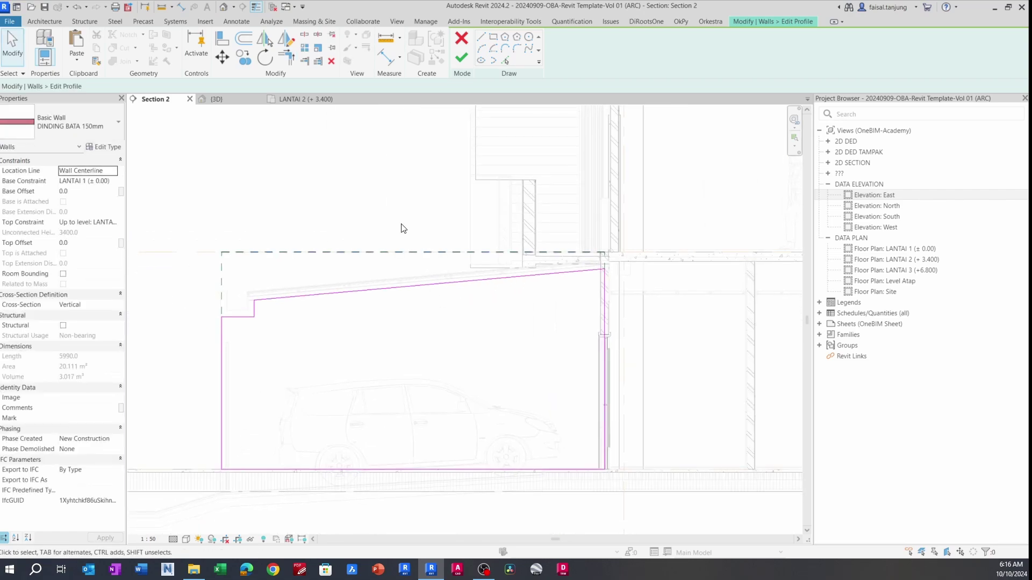
pyautogui.click(460, 59)
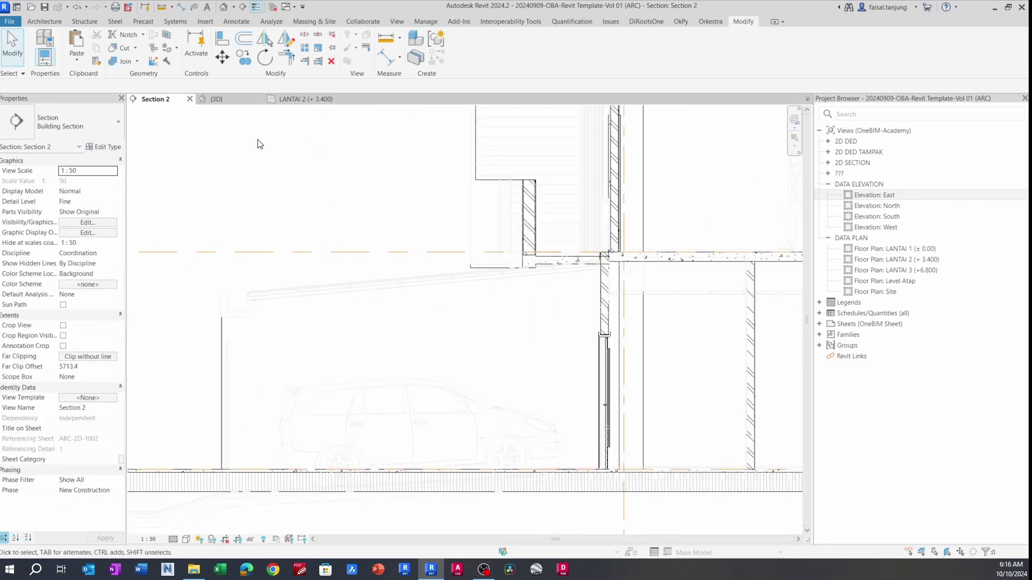
# - Examine the reshaped carport wall in the 3D view and locate it on the LANTAI 2 floor plan
pyautogui.click(240, 102)
pyautogui.keyDown('shift'); pyautogui.moveTo(347, 261); pyautogui.dragTo(460, 394, button='middle'); pyautogui.keyUp('shift')
pyautogui.scroll(2, 350, 303)
pyautogui.click(328, 275)
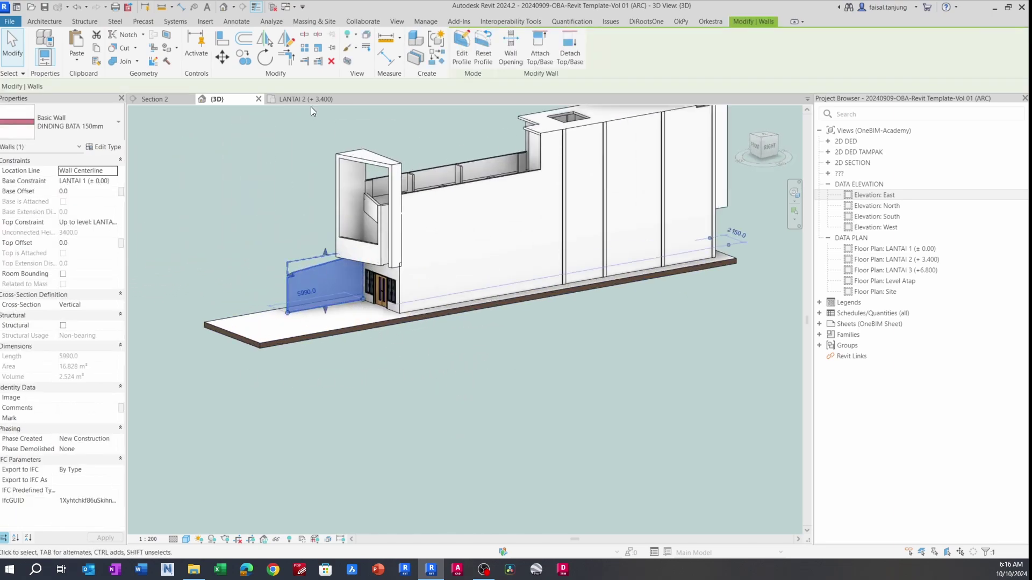
pyautogui.click(307, 100)
pyautogui.scroll(-10, 322, 194)
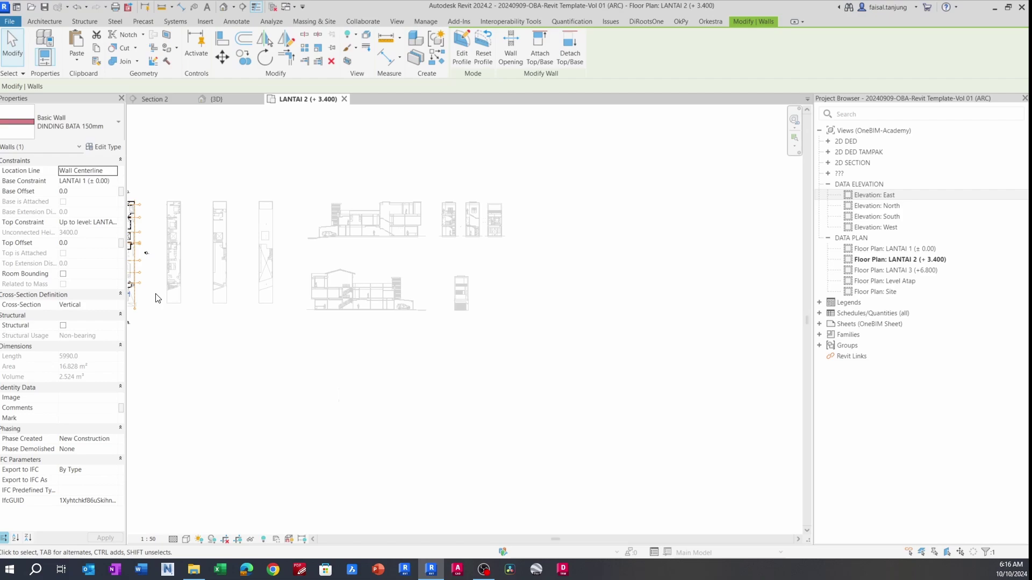
pyautogui.moveTo(249, 322); pyautogui.dragTo(414, 295, button='middle')
pyautogui.scroll(8, 344, 312)
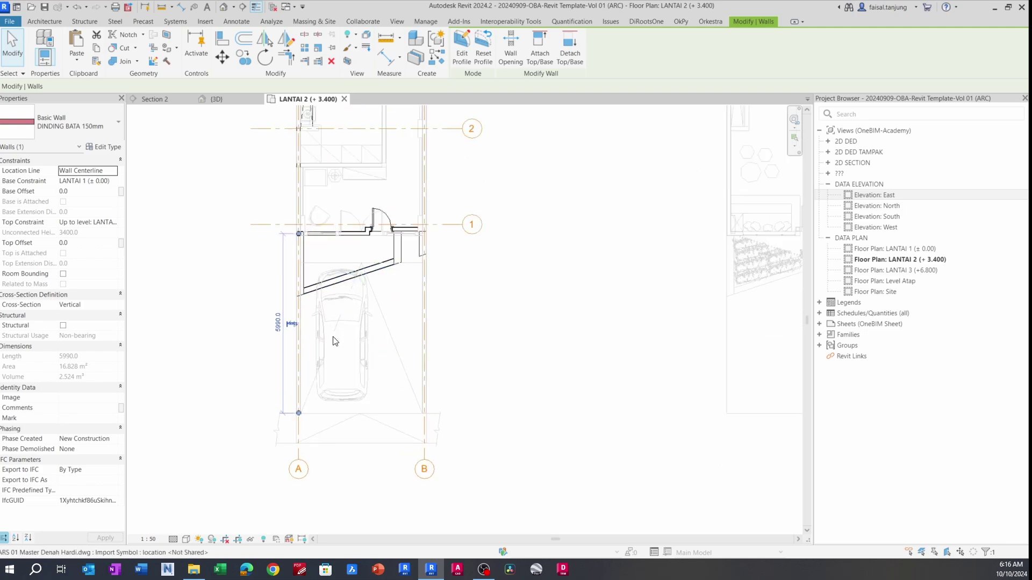
pyautogui.press('Escape')
pyautogui.scroll(-3, 276, 338)
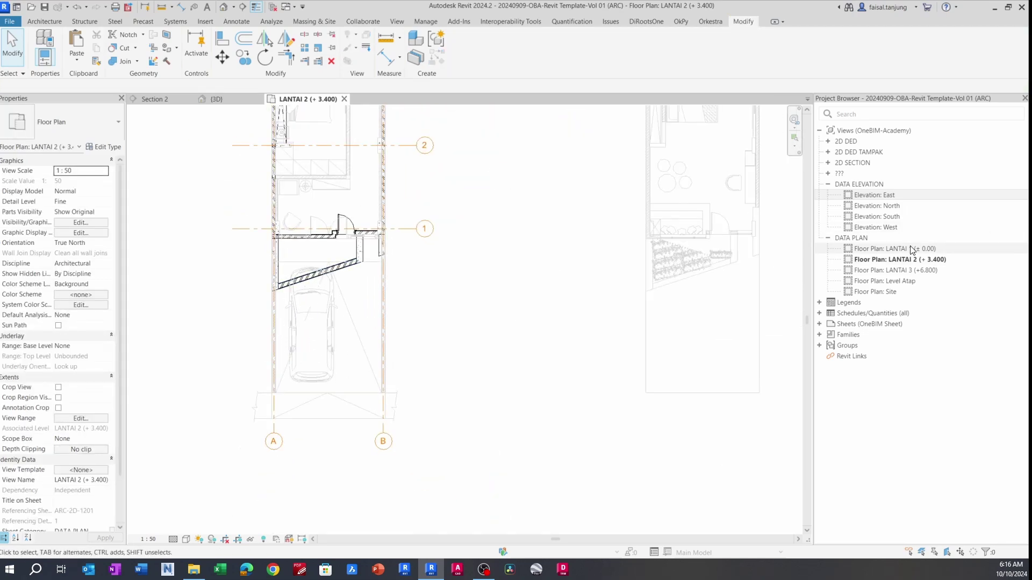
# - Open the LANTAI 1 floor plan and copy the carport wall from grid A to grid B
pyautogui.doubleClick(908, 247)
pyautogui.scroll(2, 273, 326)
pyautogui.click(273, 309)
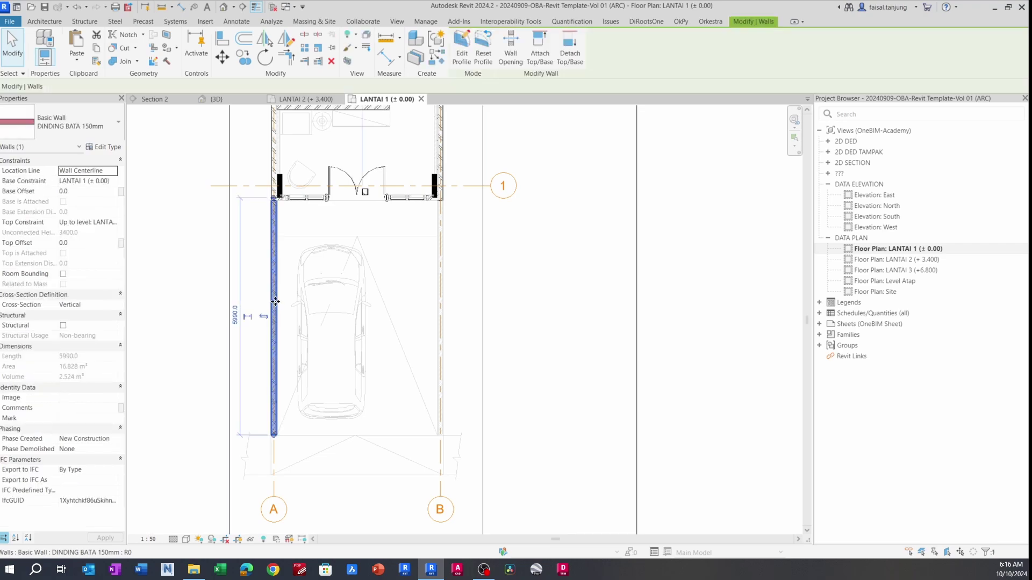
pyautogui.scroll(3, 275, 207)
pyautogui.scroll(-2, 273, 291)
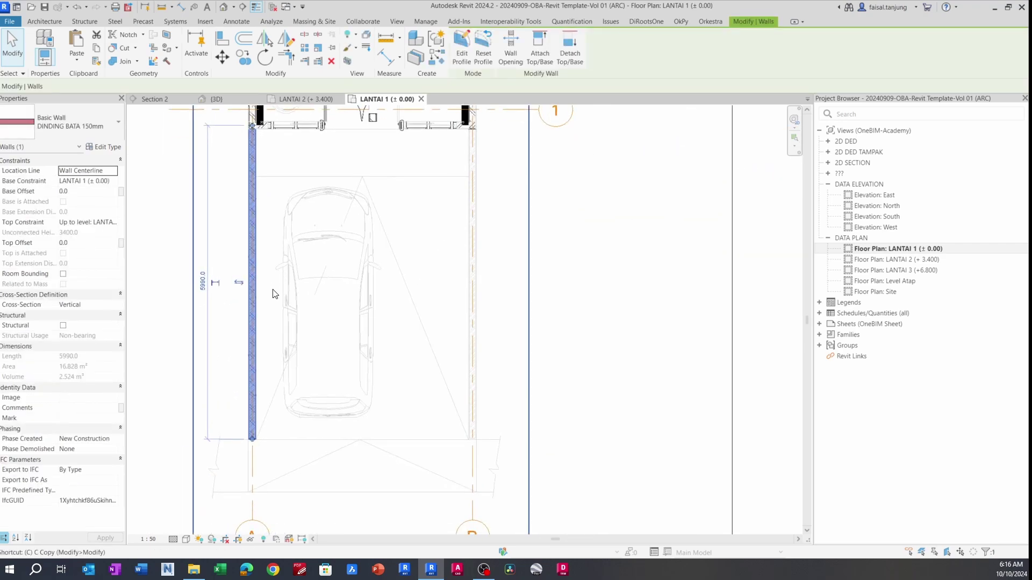
pyautogui.press('c')
pyautogui.scroll(5, 260, 446)
pyautogui.click(250, 427)
pyautogui.scroll(-3, 297, 426)
pyautogui.moveTo(545, 432); pyautogui.dragTo(389, 431, button='middle')
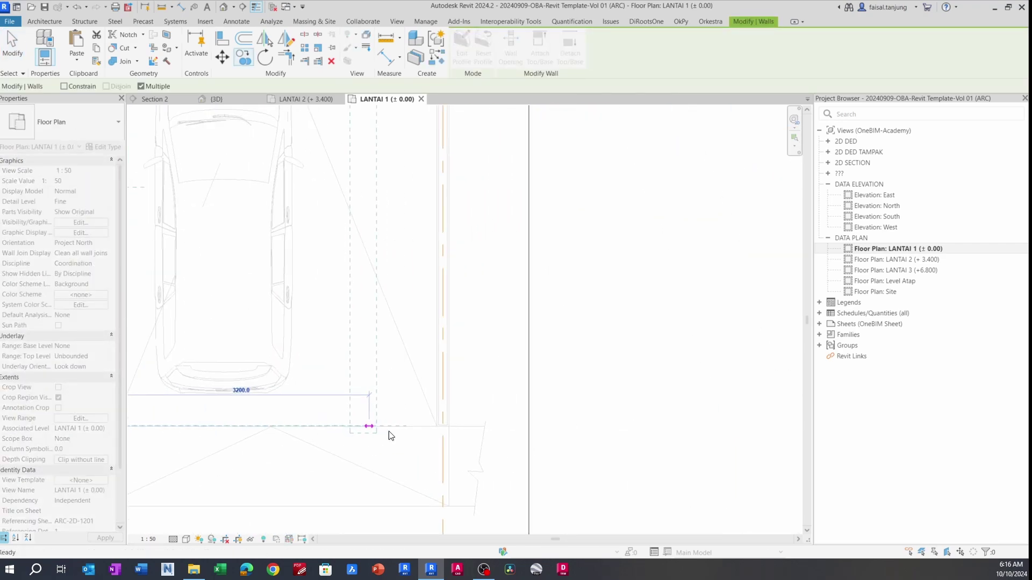
pyautogui.scroll(3, 425, 427)
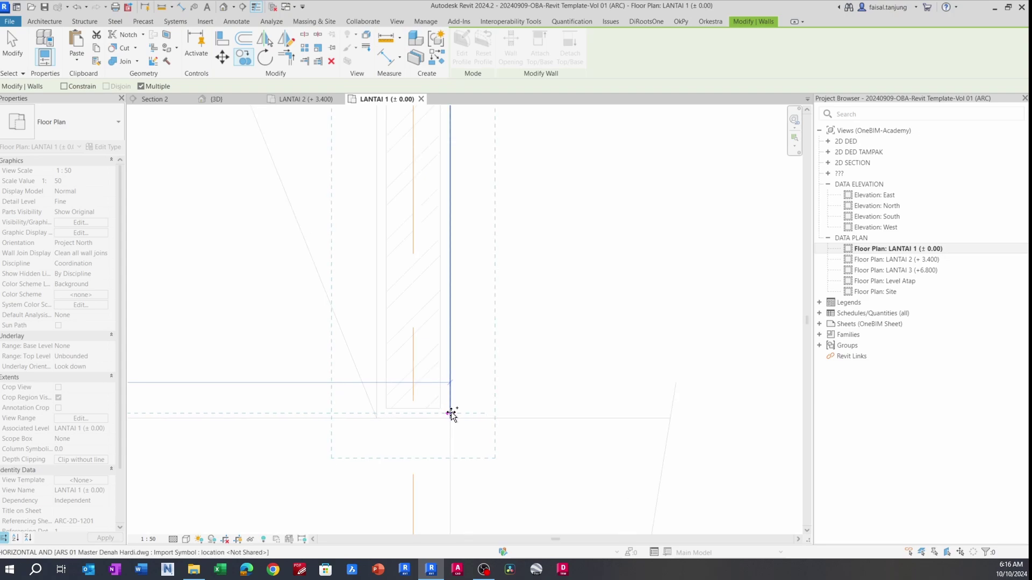
pyautogui.click(451, 414)
pyautogui.press('Escape')
# - Extend the front ends of both carport walls to the CAD carport front line and check them in the 3D view
pyautogui.scroll(-5, 457, 418)
pyautogui.moveTo(242, 420); pyautogui.dragTo(623, 417, button='middle')
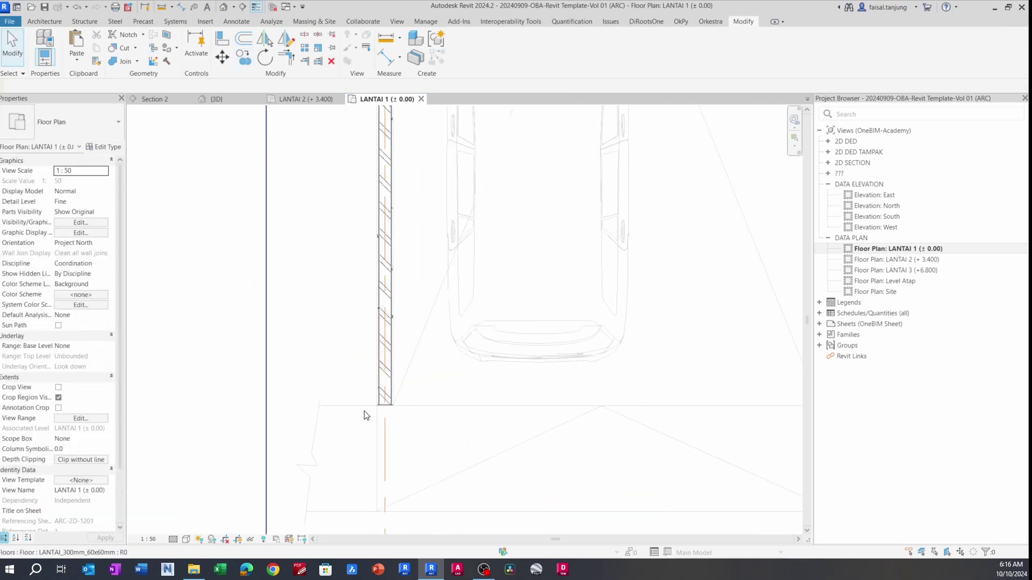
pyautogui.scroll(6, 395, 410)
pyautogui.press('t')
pyautogui.press('r')
pyautogui.click(421, 413)
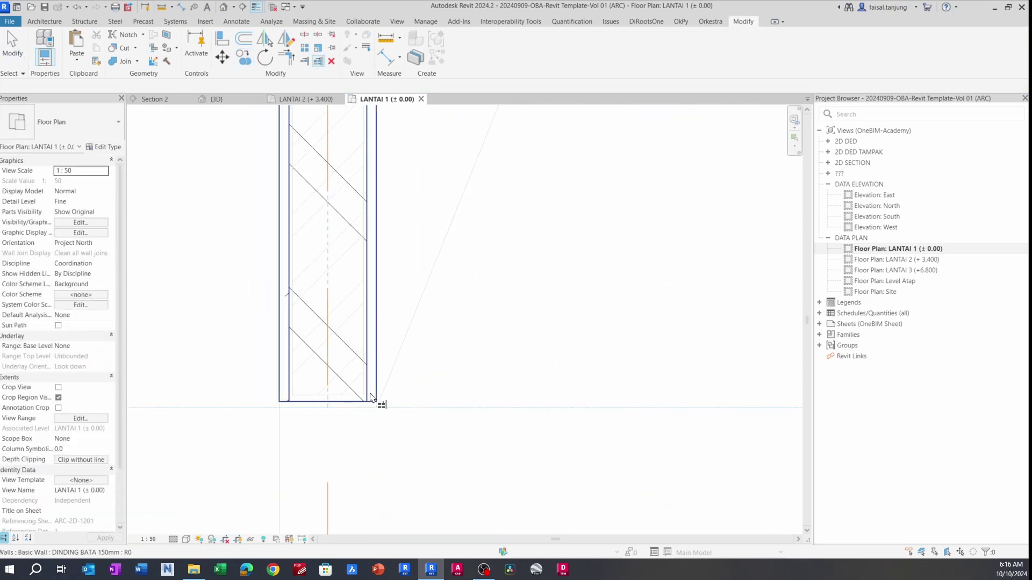
pyautogui.click(356, 387)
pyautogui.scroll(-5, 354, 385)
pyautogui.moveTo(546, 400)
pyautogui.mouseDown(button='middle')
pyautogui.moveTo(540, 394)
pyautogui.moveTo(544, 424)
pyautogui.mouseUp(button='middle')
pyautogui.scroll(6, 544, 424)
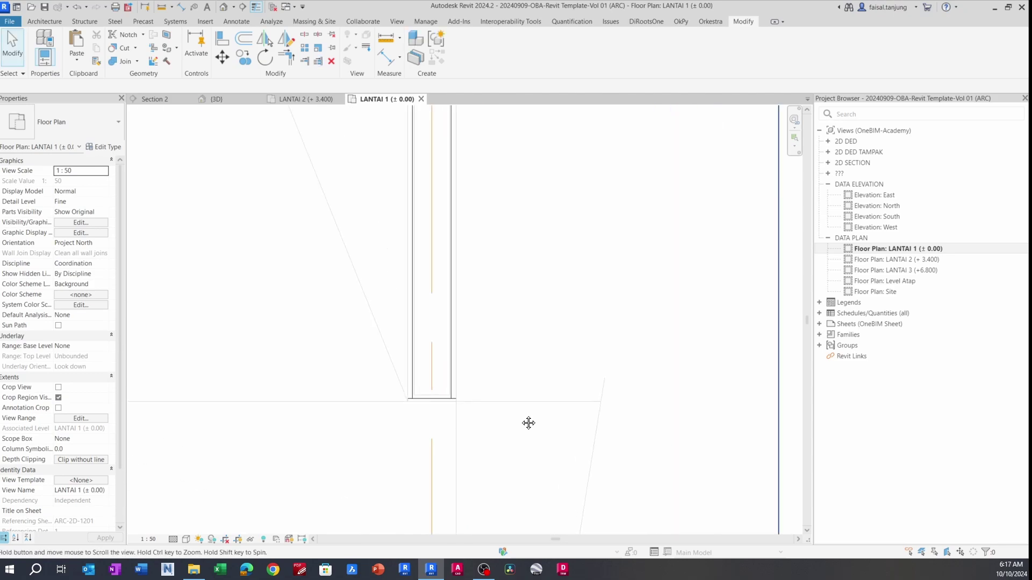
pyautogui.press('Escape')
pyautogui.scroll(-3, 450, 386)
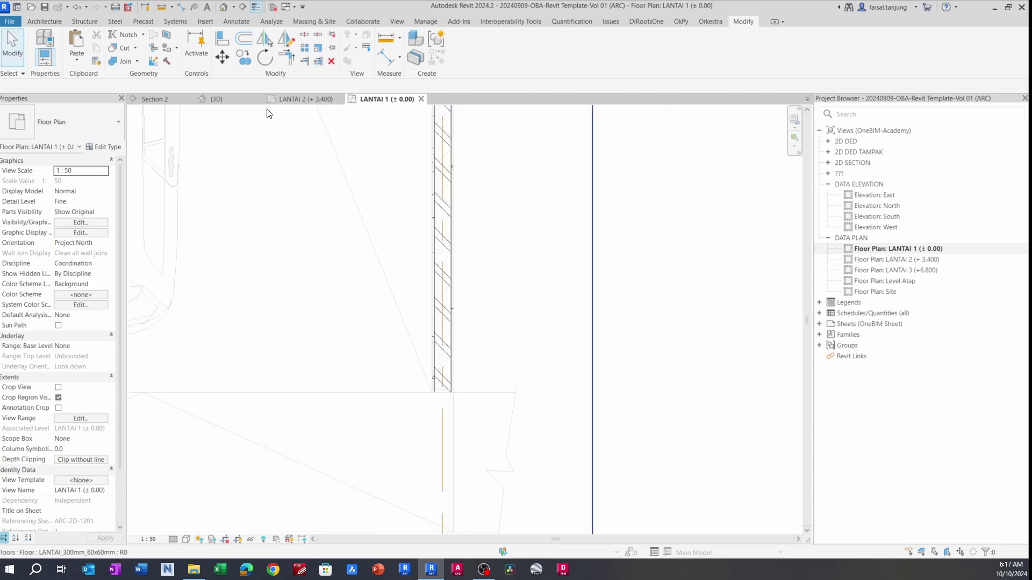
pyautogui.click(235, 102)
pyautogui.scroll(5, 386, 321)
pyautogui.keyDown('shift'); pyautogui.moveTo(386, 320); pyautogui.dragTo(433, 355, button='middle'); pyautogui.keyUp('shift')
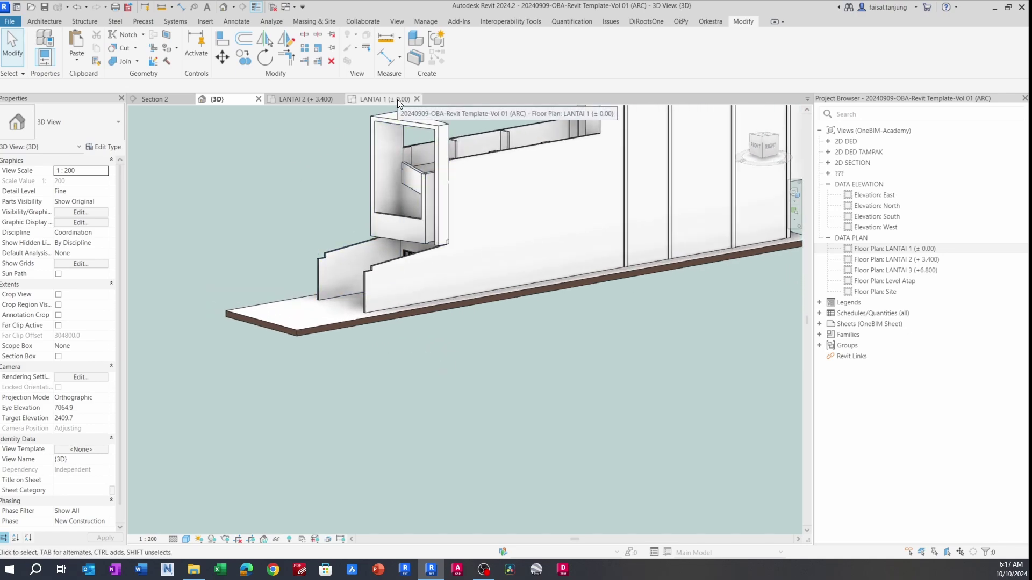
# - Draw a DINDING BATA 150mm wall across the carport front on LANTAI 1, joining the wall ends on grids A and B
pyautogui.click(398, 99)
pyautogui.scroll(-3, 426, 362)
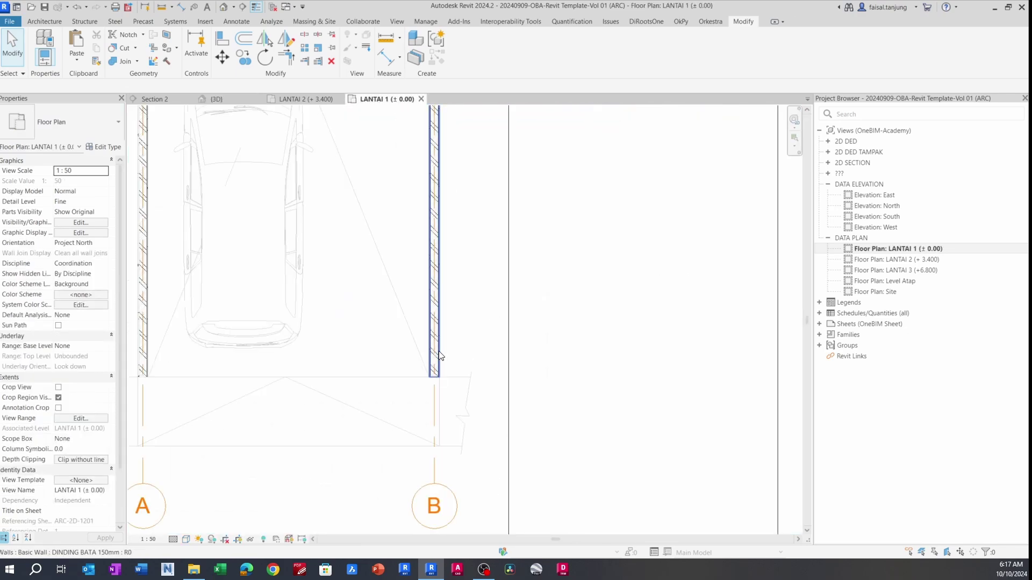
pyautogui.click(437, 356)
pyautogui.moveTo(379, 371); pyautogui.dragTo(419, 375, button='middle')
pyautogui.press('c')
pyautogui.press('s')
pyautogui.scroll(2, 187, 374)
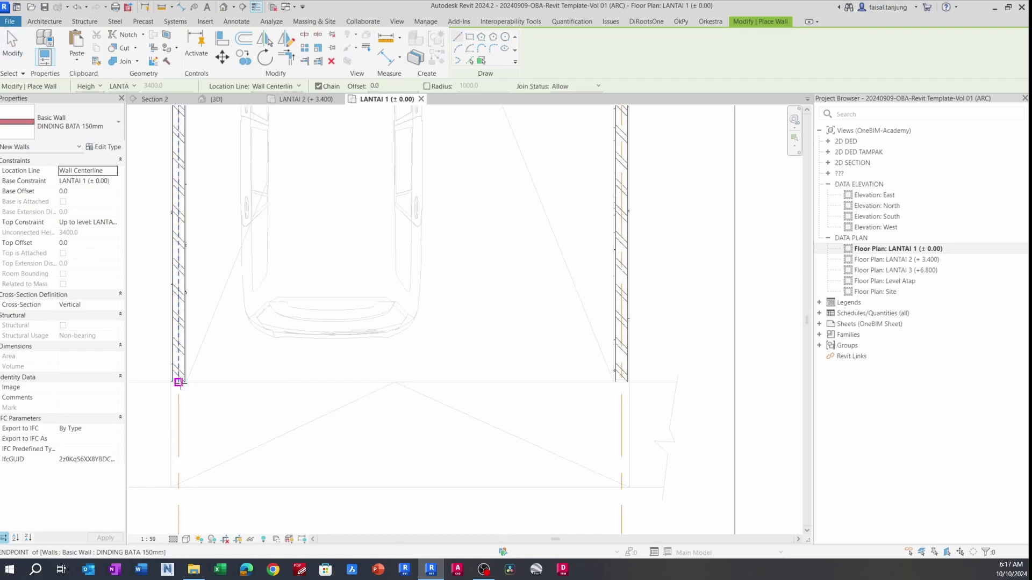
pyautogui.click(178, 382)
pyautogui.click(622, 382)
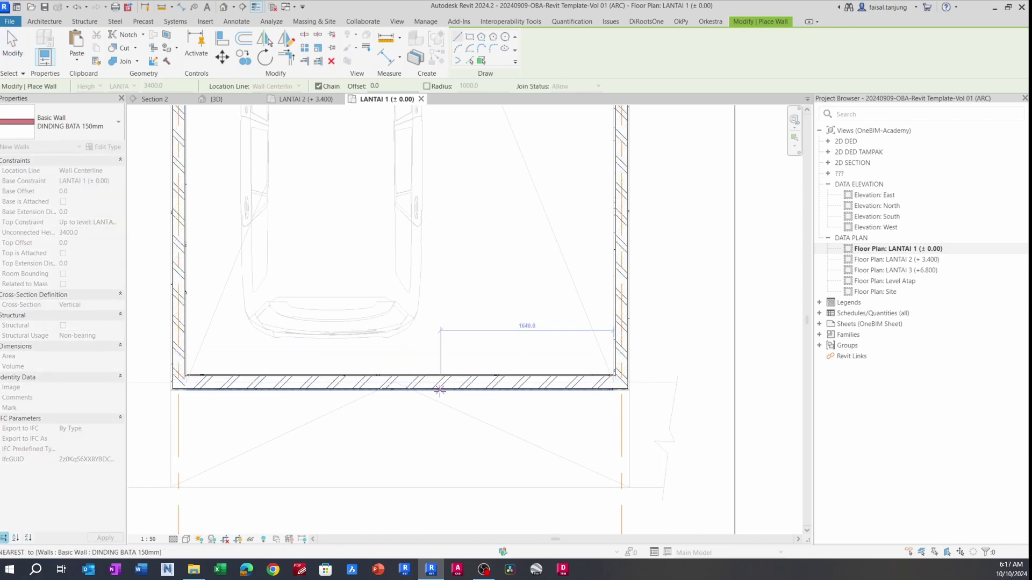
pyautogui.press('Escape')
pyautogui.press('Escape')
pyautogui.press('a')
pyautogui.press('l')
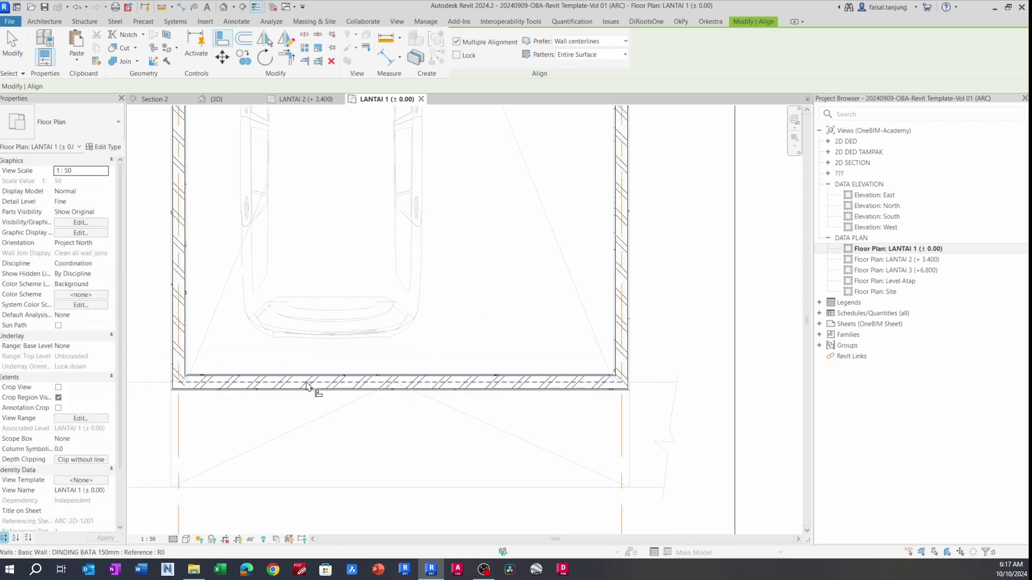
pyautogui.scroll(2, 315, 389)
pyautogui.click(314, 385)
pyautogui.press('Escape')
pyautogui.press('Escape')
# - Move the carport's front wall inward by half its thickness so its outer face lies on the CAD front line
pyautogui.click(328, 397)
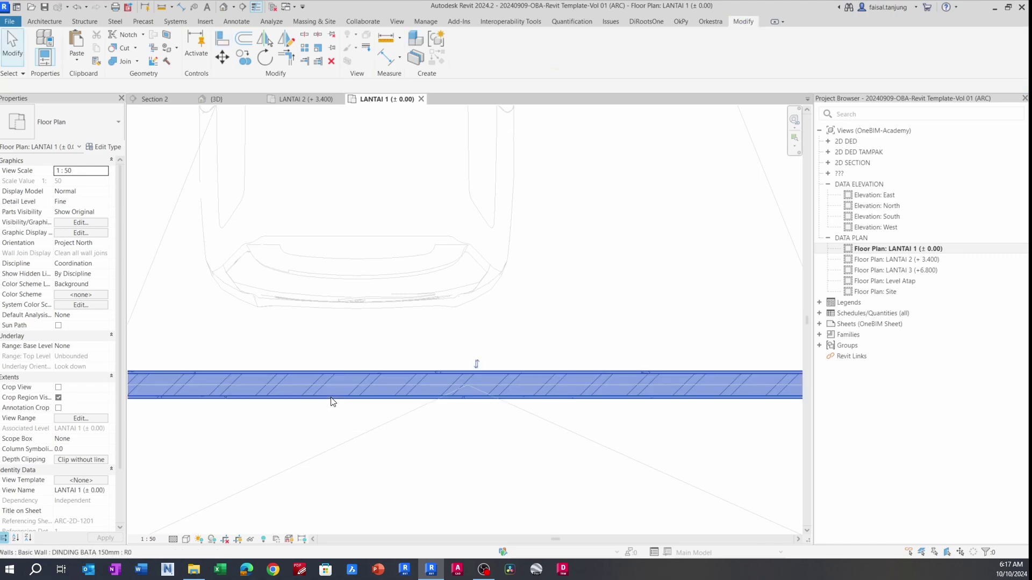
pyautogui.moveTo(313, 396); pyautogui.dragTo(309, 378, button='middle')
pyautogui.press('m')
pyautogui.press('v')
pyautogui.scroll(1, 332, 385)
pyautogui.click(343, 379)
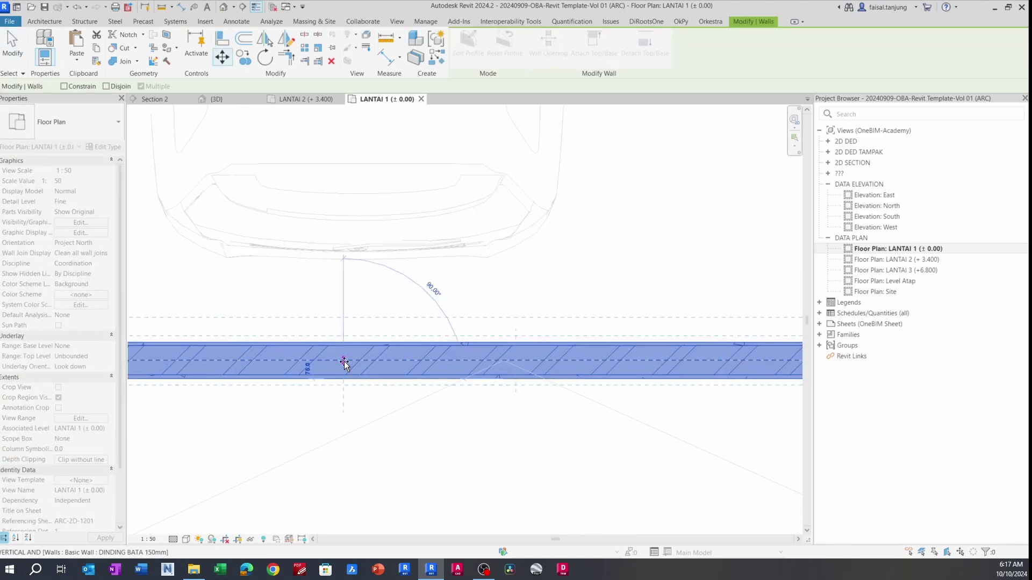
pyautogui.click(344, 361)
pyautogui.press('Escape')
pyautogui.scroll(-4, 344, 361)
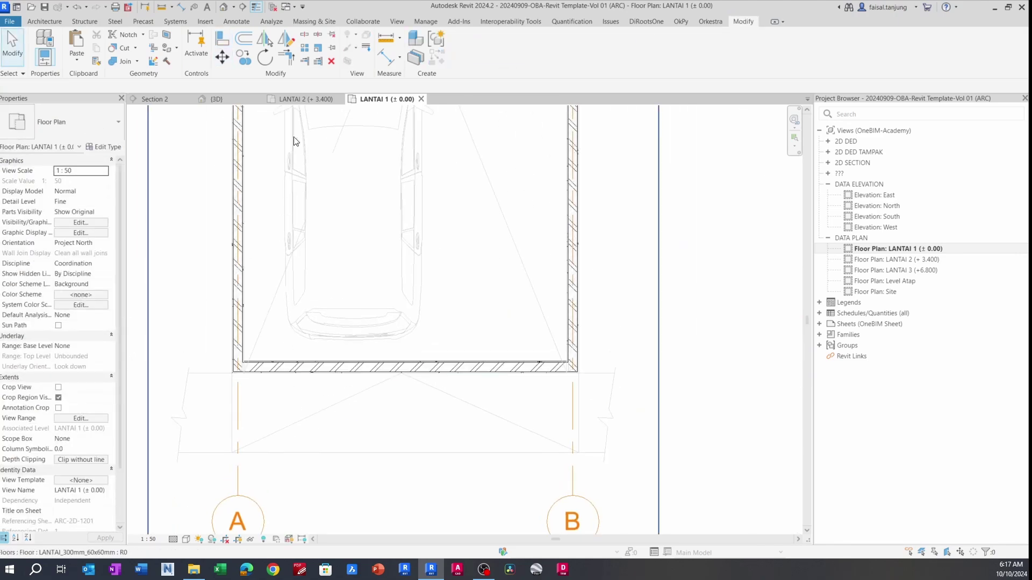
# - Lower the top of the carport's front wall in Section 2 toward the top of the CAD canopy profile
pyautogui.click(226, 99)
pyautogui.moveTo(376, 334)
pyautogui.keyDown('shift'); pyautogui.mouseDown(button='middle')
pyautogui.moveTo(411, 350)
pyautogui.moveTo(376, 323)
pyautogui.mouseUp(button='middle'); pyautogui.keyUp('shift')
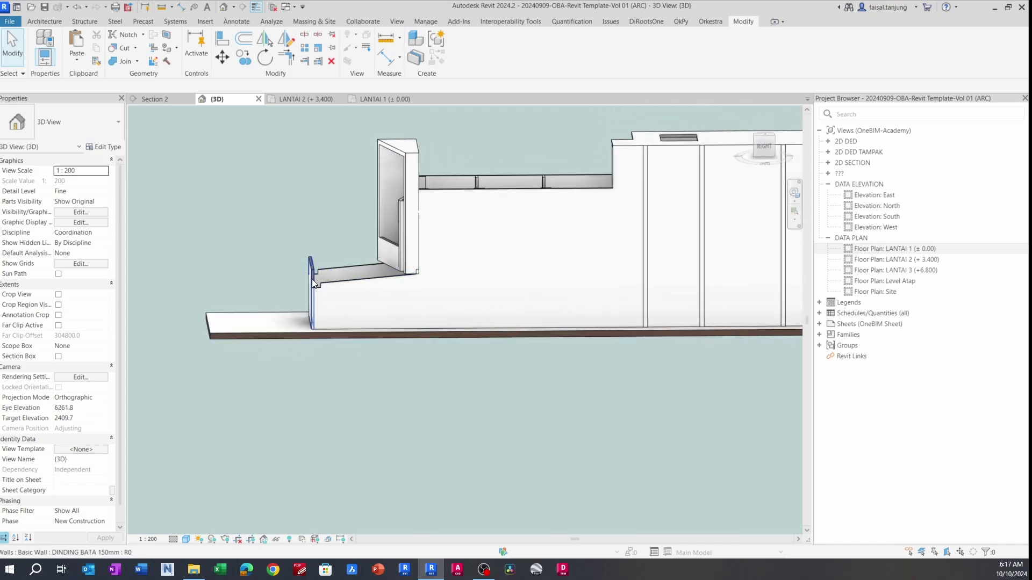
pyautogui.scroll(3, 313, 268)
pyautogui.click(313, 267)
pyautogui.scroll(1, 314, 257)
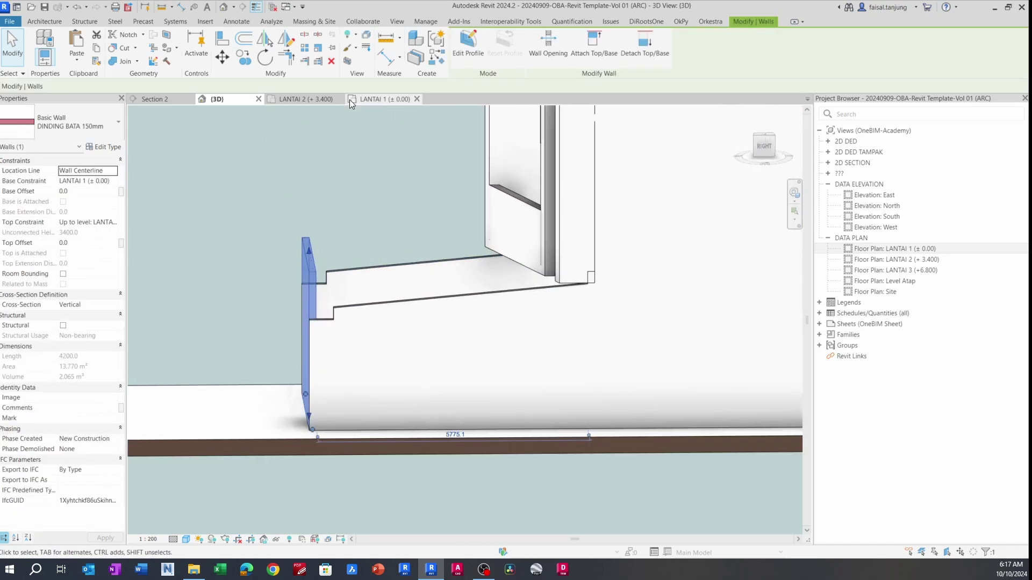
pyautogui.click(183, 100)
pyautogui.scroll(2, 213, 278)
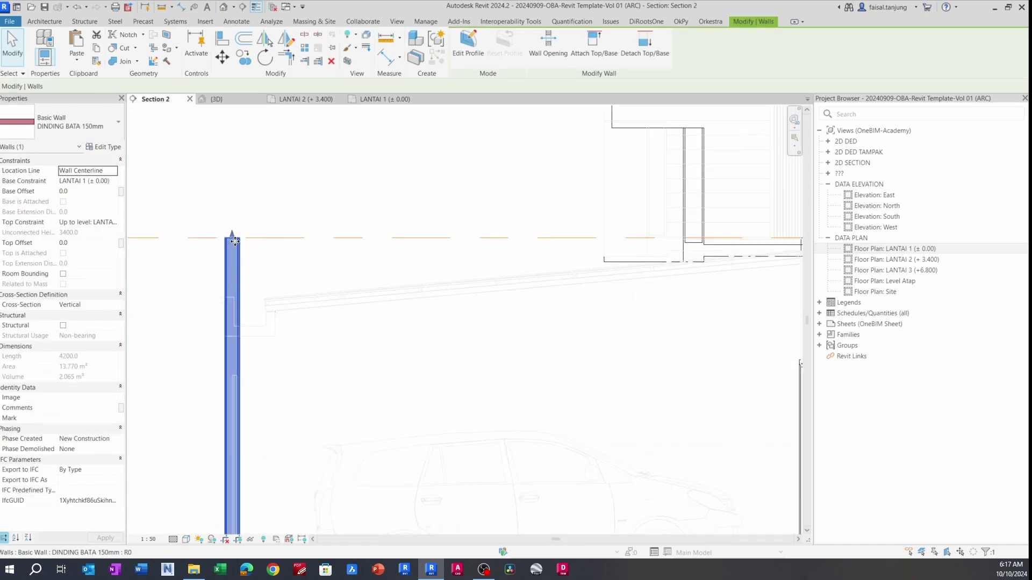
pyautogui.moveTo(231, 234); pyautogui.dragTo(231, 301)
# - Align the top of the carport's front wall with the upper line of the CAD canopy profile in Section 2
pyautogui.scroll(2, 229, 311)
pyautogui.moveTo(299, 305); pyautogui.dragTo(380, 274, button='middle')
pyautogui.scroll(1, 329, 268)
pyautogui.click(364, 274)
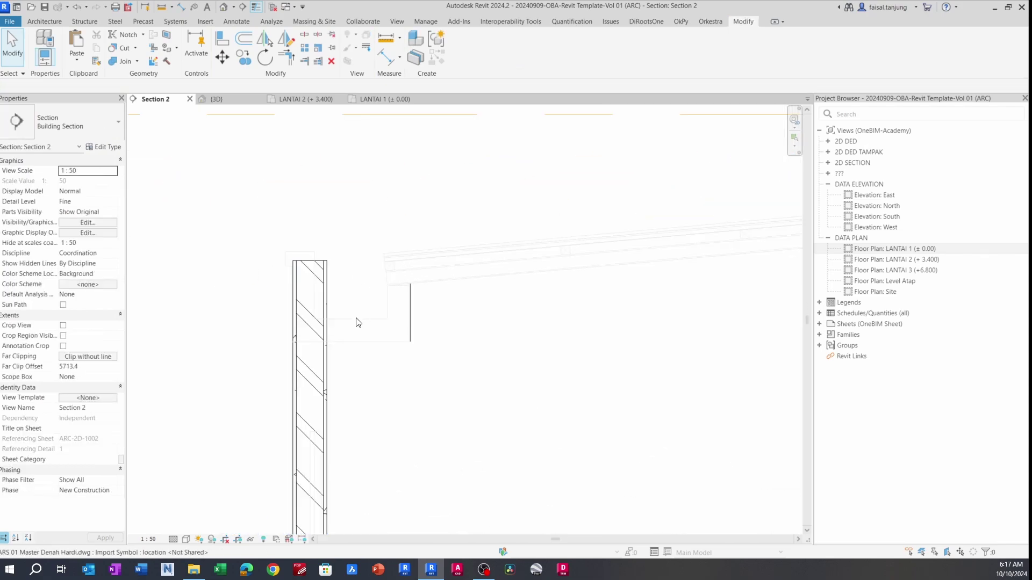
pyautogui.click(356, 318)
pyautogui.moveTo(361, 329); pyautogui.dragTo(380, 279, button='middle')
pyautogui.click(379, 279)
pyautogui.click(345, 253)
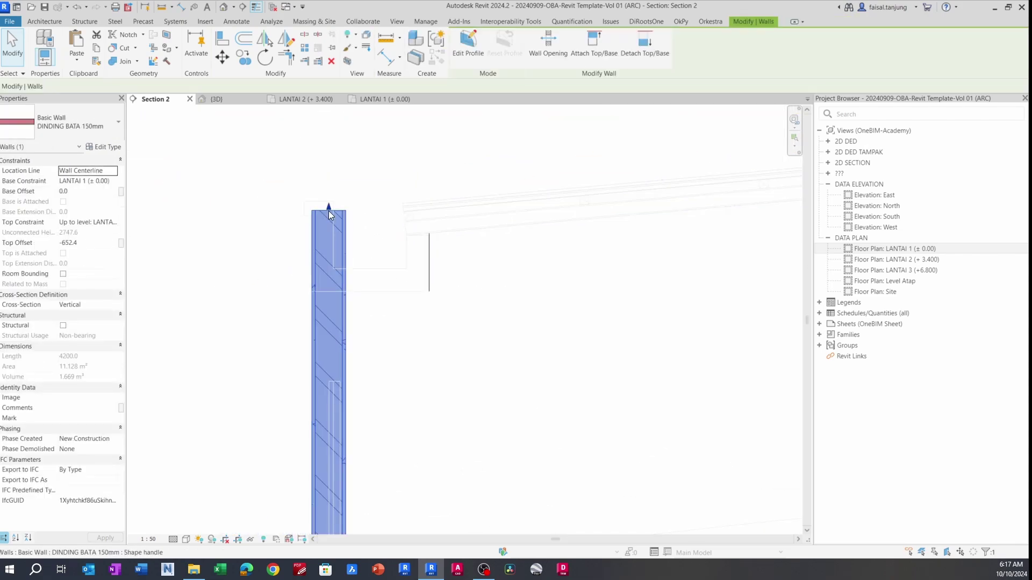
pyautogui.scroll(1, 329, 210)
pyautogui.moveTo(327, 205)
pyautogui.mouseDown()
pyautogui.moveTo(325, 196)
pyautogui.moveTo(324, 209)
pyautogui.mouseUp()
pyautogui.press('Escape')
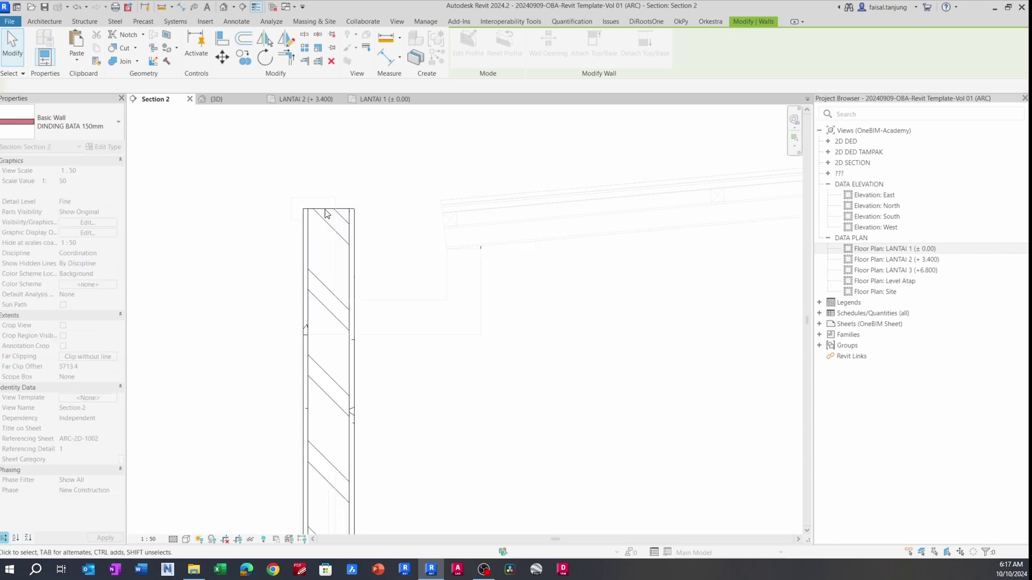
pyautogui.press('a')
pyautogui.press('l')
pyautogui.click(332, 208)
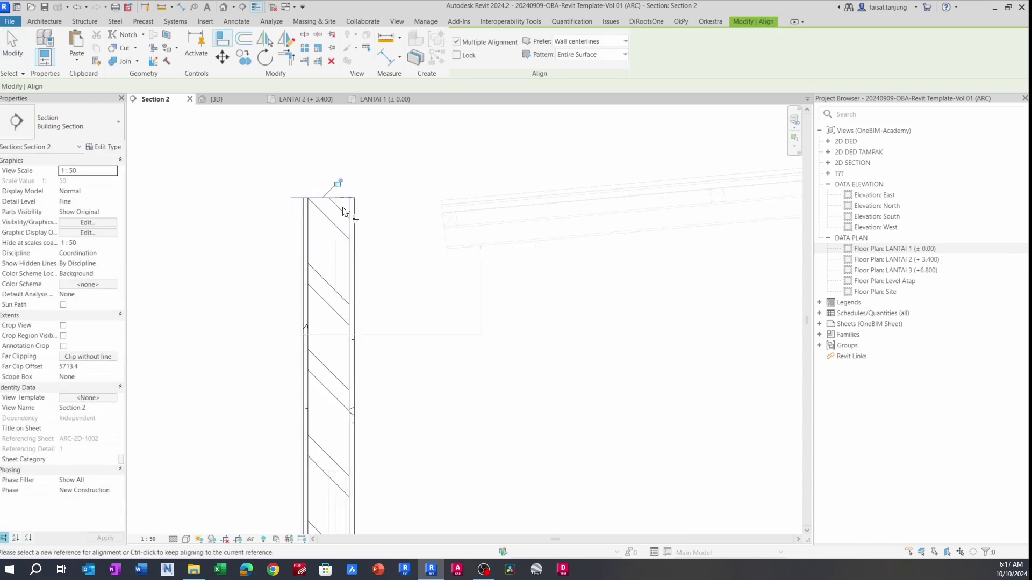
pyautogui.press('Escape')
pyautogui.press('Escape')
# - Align the front wall's top in the 3D view with the lower notch edge of the carport side wall
pyautogui.scroll(-1, 351, 207)
pyautogui.moveTo(386, 258)
pyautogui.mouseDown(button='middle')
pyautogui.moveTo(364, 251)
pyautogui.moveTo(370, 150)
pyautogui.moveTo(362, 161)
pyautogui.mouseUp(button='middle')
pyautogui.scroll(-1, 365, 251)
pyautogui.scroll(-1, 365, 256)
pyautogui.scroll(2, 353, 194)
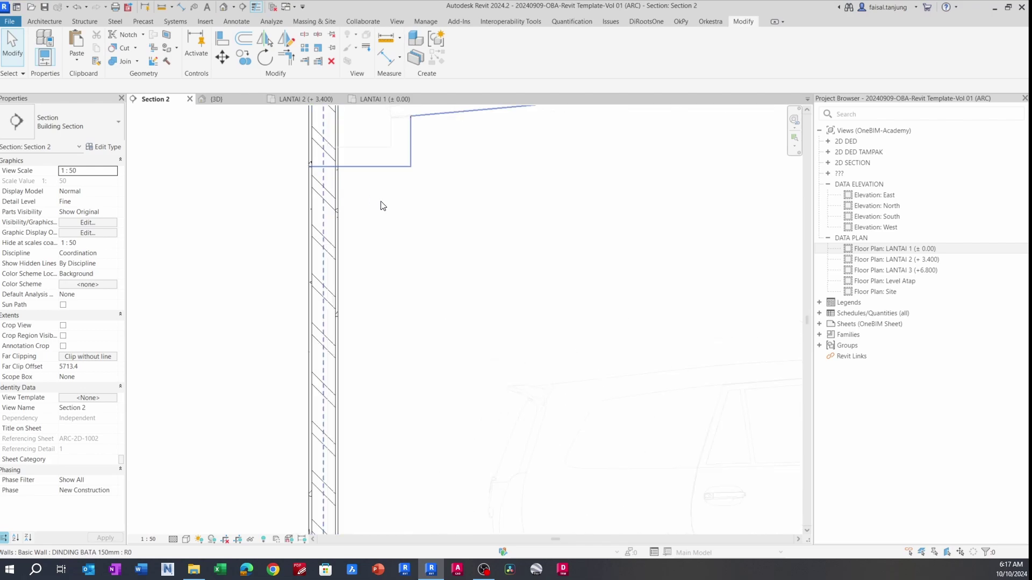
pyautogui.scroll(-2, 382, 209)
pyautogui.moveTo(448, 218); pyautogui.dragTo(418, 235, button='middle')
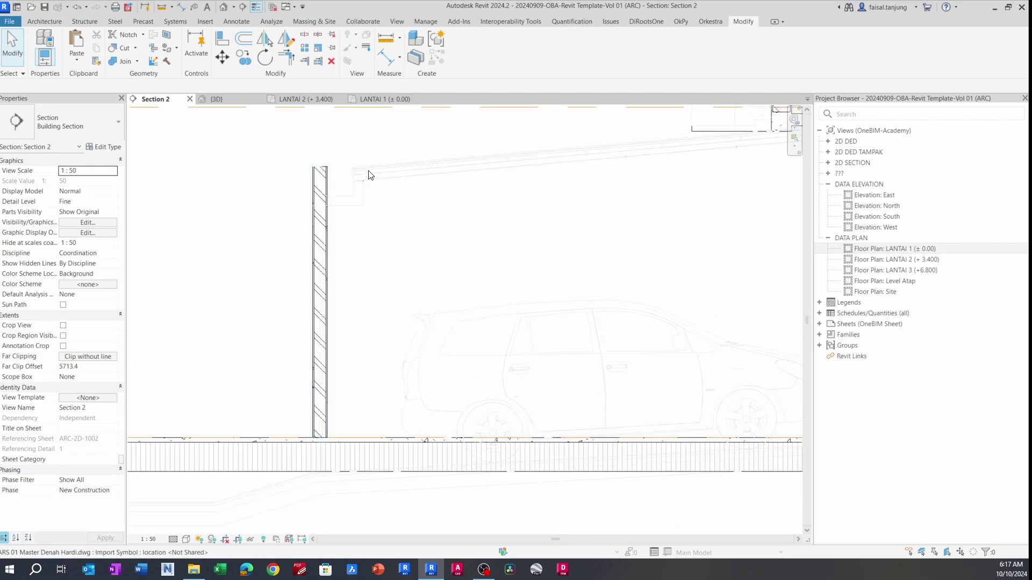
pyautogui.click(230, 99)
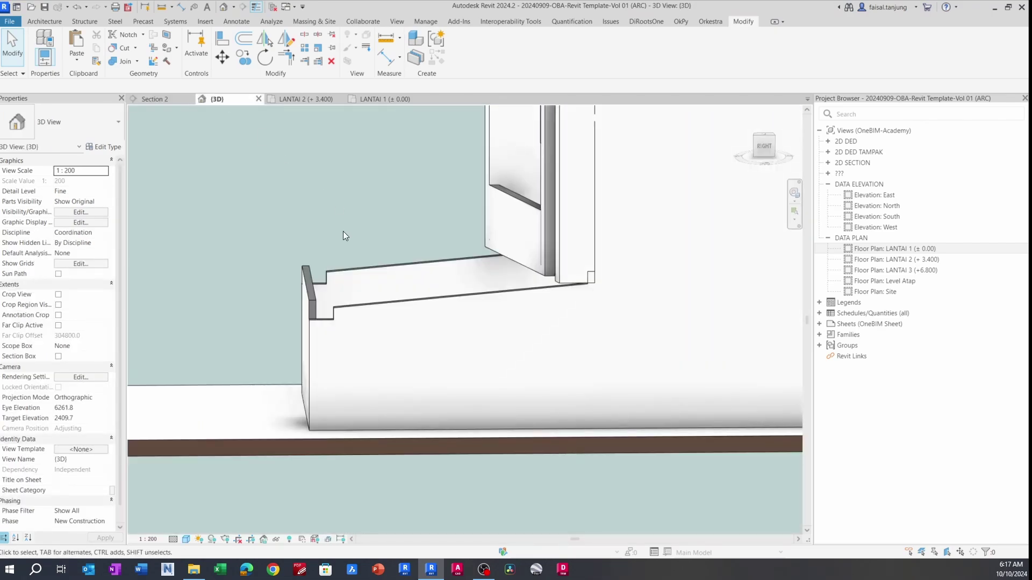
pyautogui.scroll(3, 350, 309)
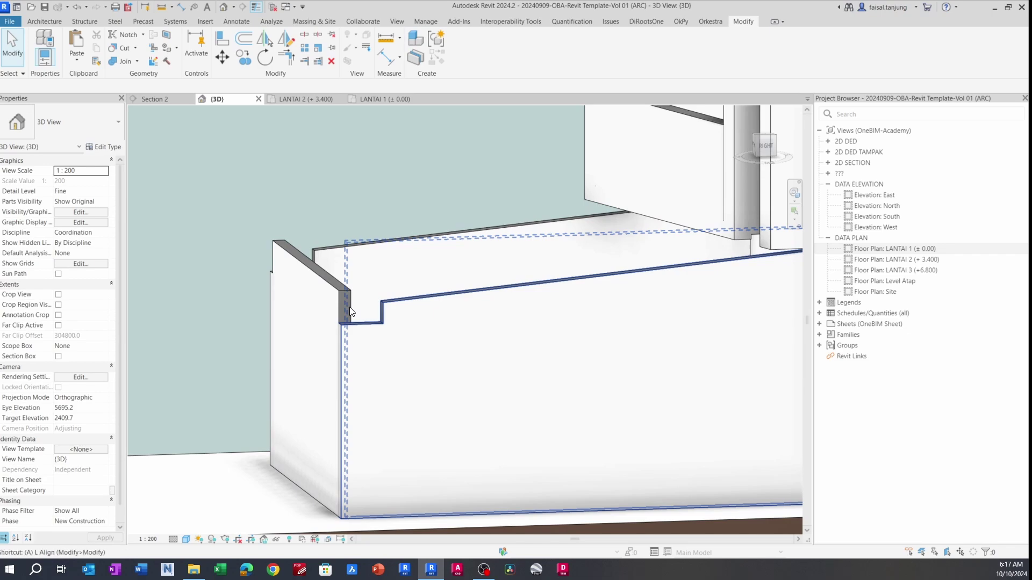
pyautogui.press('l')
pyautogui.scroll(1, 368, 325)
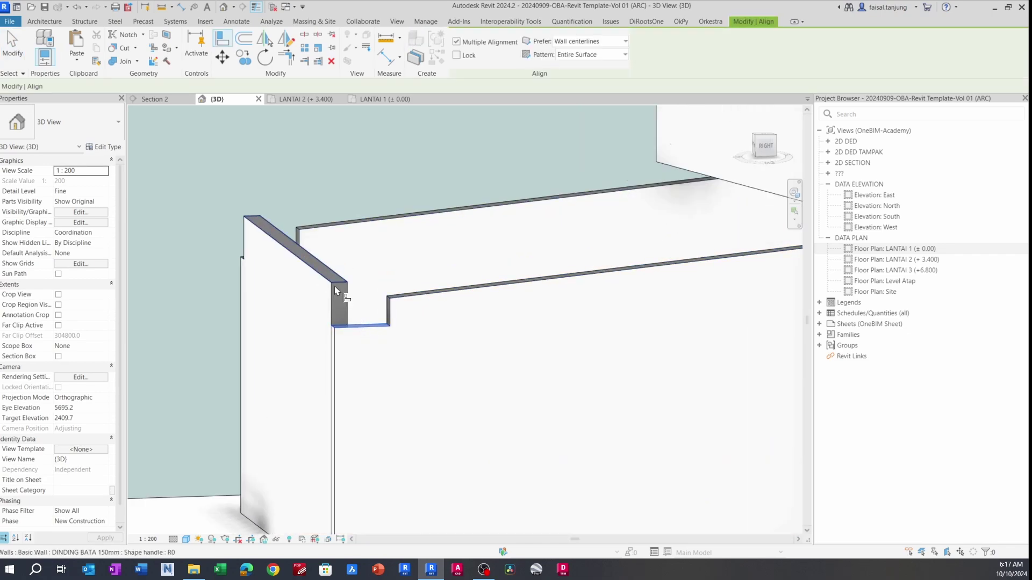
pyautogui.keyDown('shift'); pyautogui.moveTo(341, 288); pyautogui.dragTo(430, 394, button='middle'); pyautogui.keyUp('shift')
pyautogui.press('Escape')
pyautogui.moveTo(366, 396); pyautogui.dragTo(350, 348)
# - Inspect the junctions between the carport's front and side walls from several angles in 3D
pyautogui.scroll(-5, 376, 387)
pyautogui.moveTo(401, 428); pyautogui.dragTo(487, 400)
pyautogui.keyDown('shift'); pyautogui.moveTo(488, 400); pyautogui.dragTo(419, 417, button='middle'); pyautogui.keyUp('shift')
pyautogui.scroll(6, 399, 313)
pyautogui.keyDown('shift'); pyautogui.moveTo(387, 365); pyautogui.dragTo(353, 367, button='middle'); pyautogui.keyUp('shift')
pyautogui.scroll(2, 317, 350)
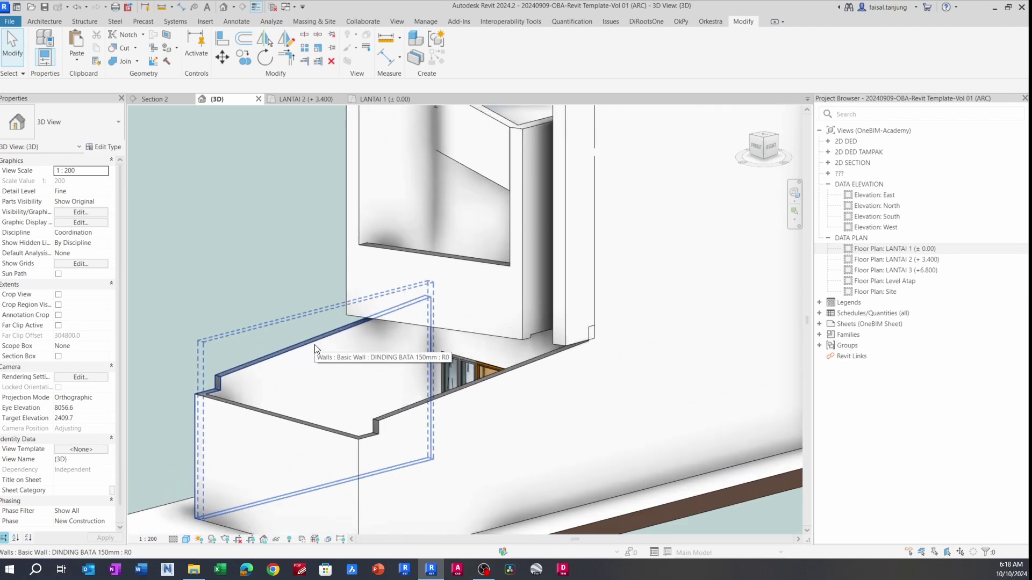
pyautogui.moveTo(286, 290)
pyautogui.keyDown('shift'); pyautogui.mouseDown(button='middle')
pyautogui.moveTo(283, 269)
pyautogui.moveTo(300, 276)
pyautogui.mouseUp(button='middle'); pyautogui.keyUp('shift')
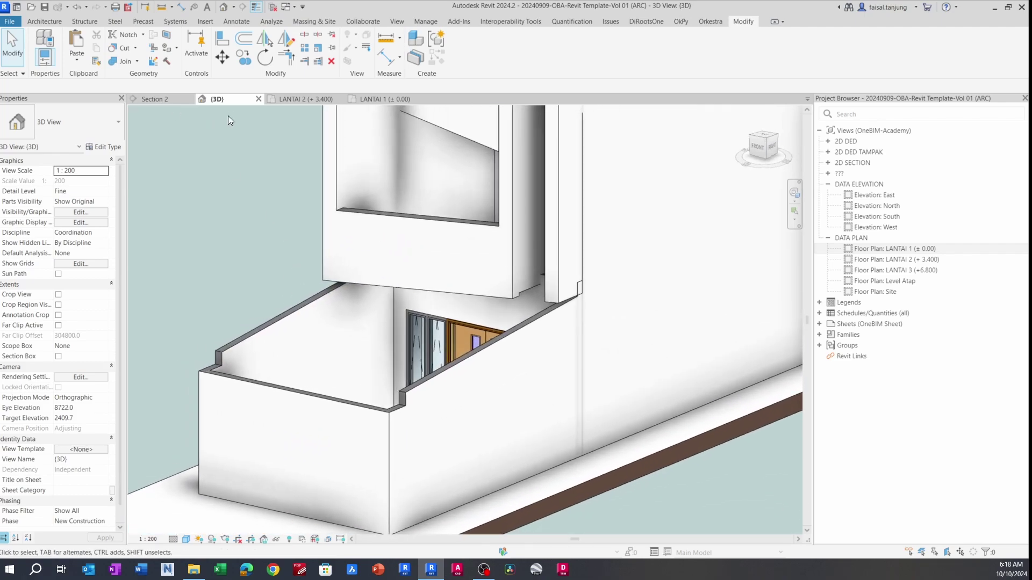
# - Start a Roof by Footprint on LANTAI 2 and pick boundary lines along the outer side wall faces and the wall face near grid 1
pyautogui.click(304, 100)
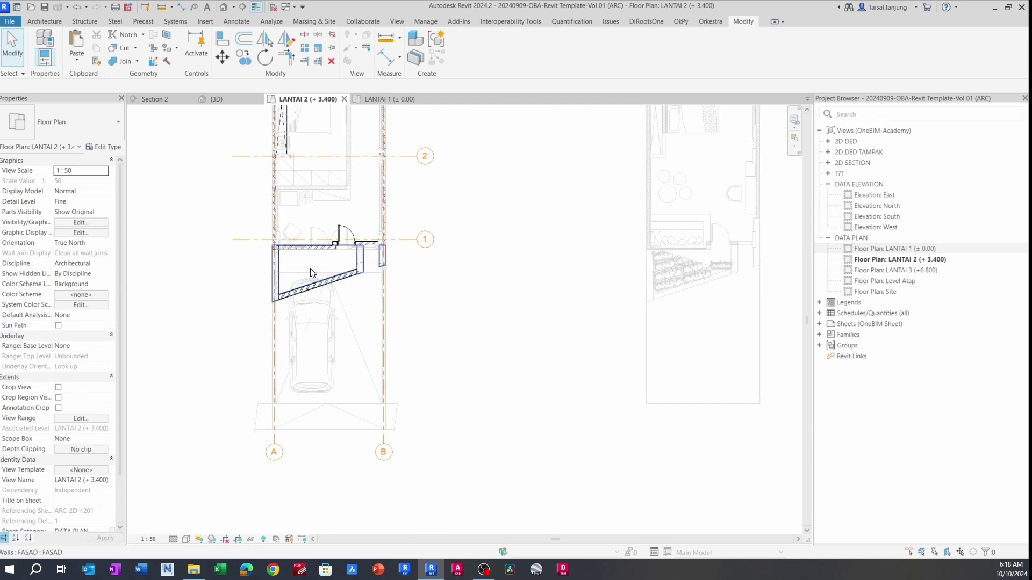
pyautogui.click(45, 22)
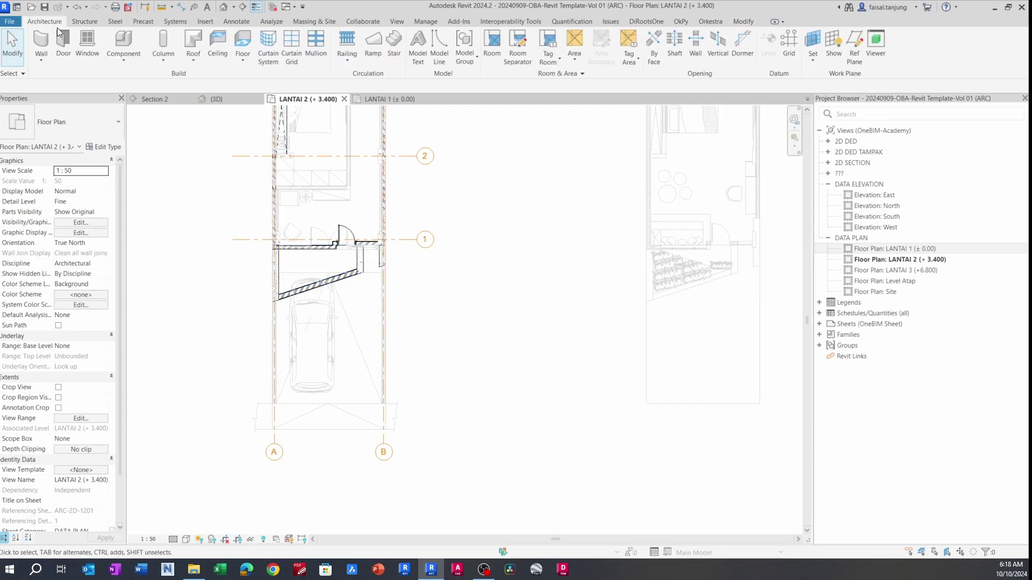
pyautogui.click(196, 61)
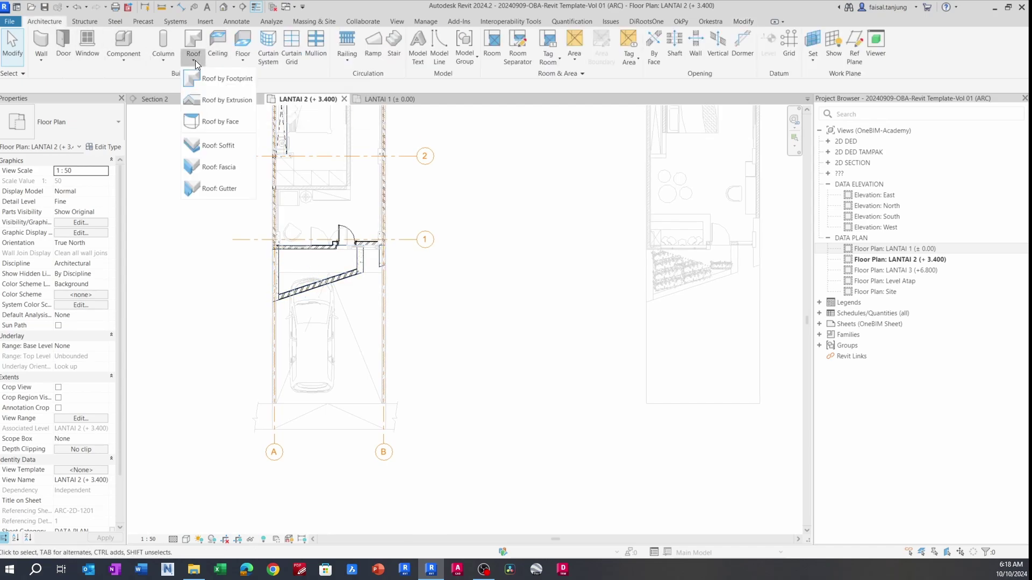
pyautogui.click(217, 79)
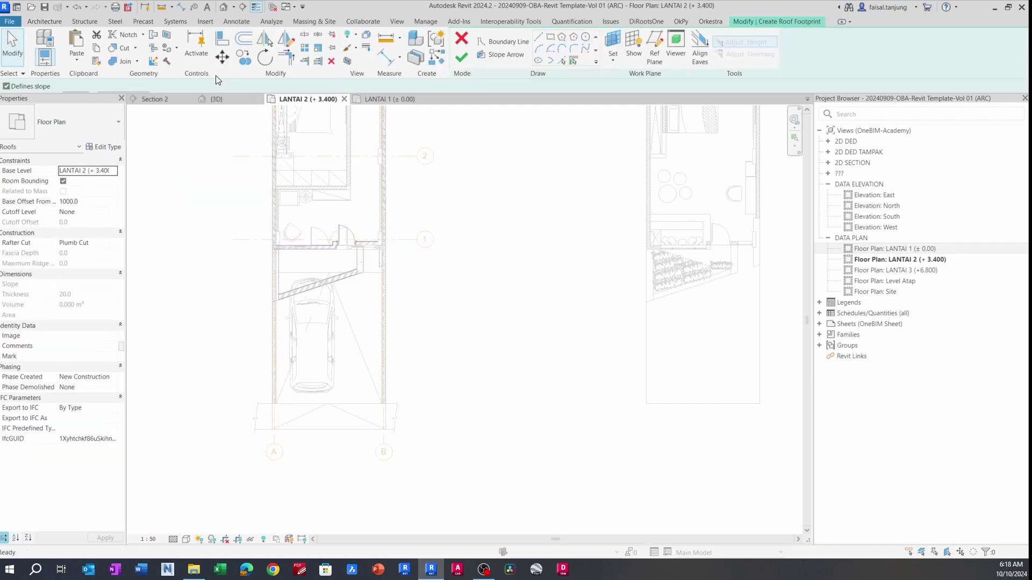
pyautogui.click(561, 60)
pyautogui.scroll(2, 389, 312)
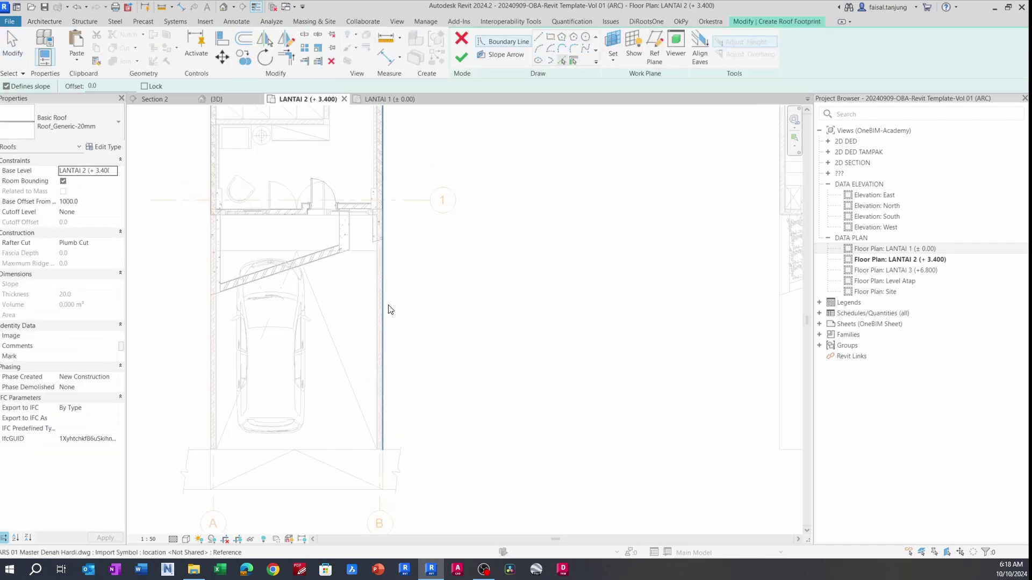
pyautogui.click(383, 306)
pyautogui.scroll(3, 229, 250)
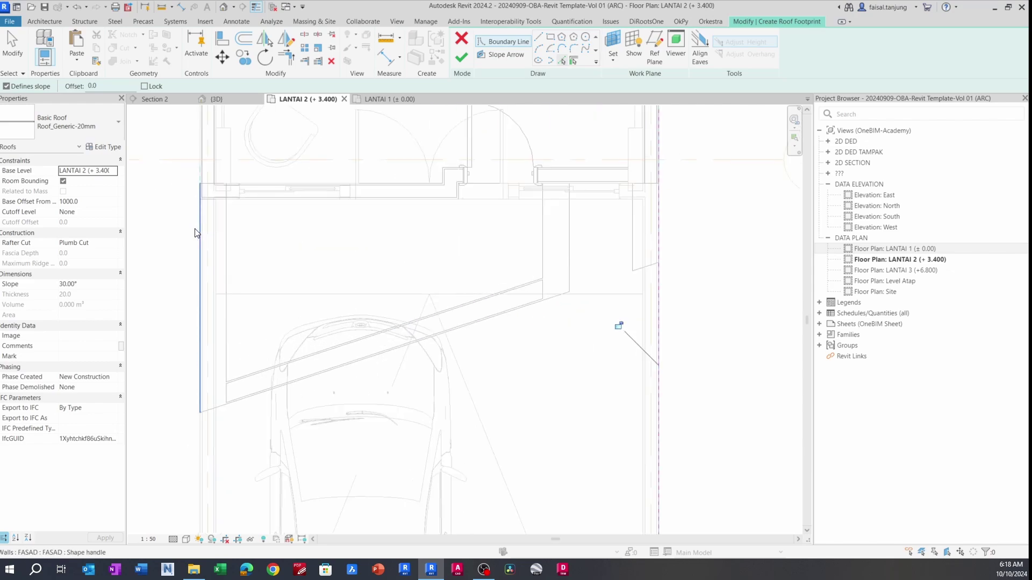
pyautogui.click(212, 313)
pyautogui.scroll(1, 323, 225)
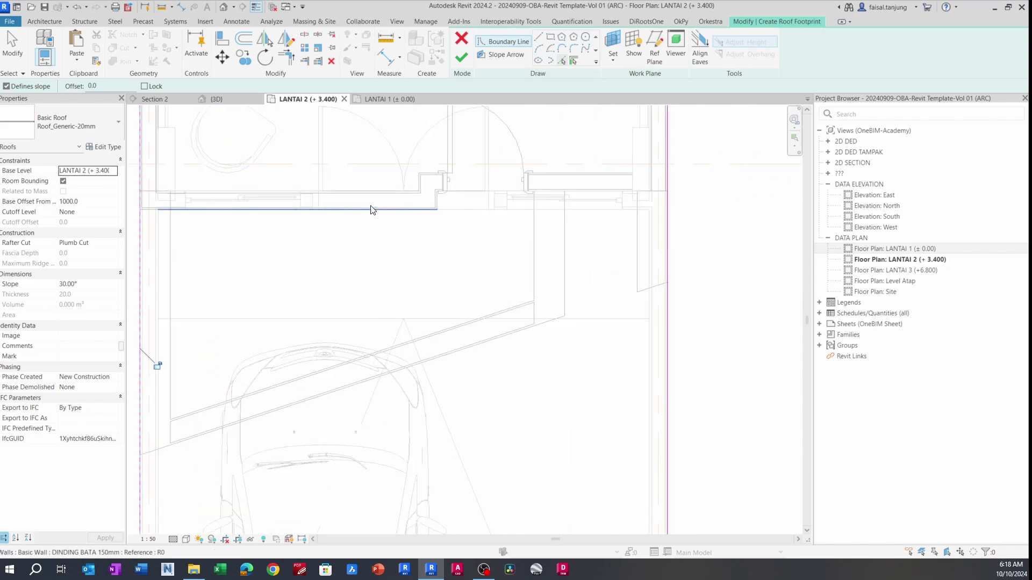
pyautogui.click(405, 215)
pyautogui.scroll(-2, 387, 220)
# - Trim the roof boundary's rear line to both side lines to close the two corners near grid 1
pyautogui.press('t')
pyautogui.press('r')
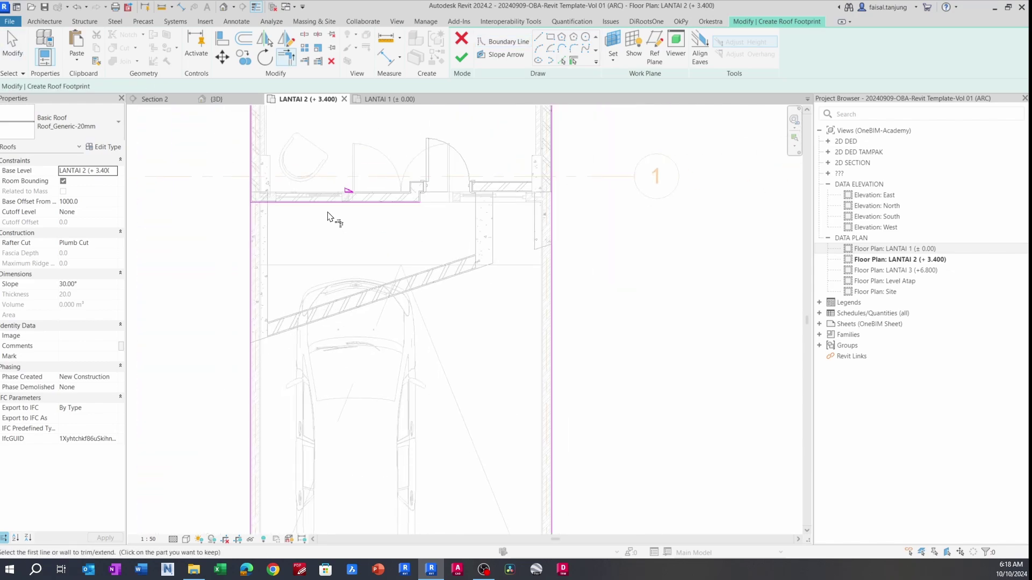
pyautogui.click(251, 221)
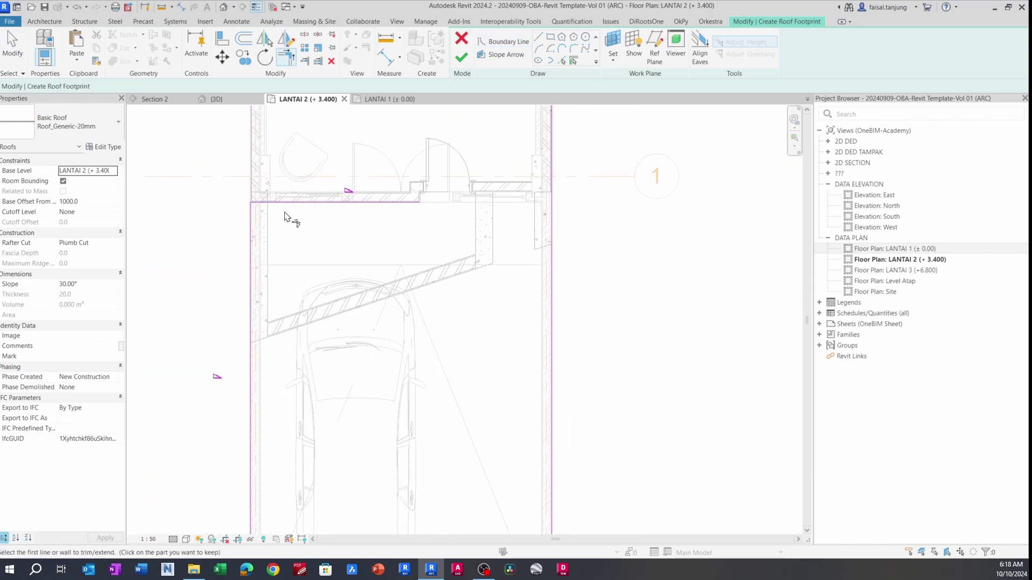
pyautogui.click(558, 240)
pyautogui.scroll(-3, 481, 283)
pyautogui.scroll(2, 472, 217)
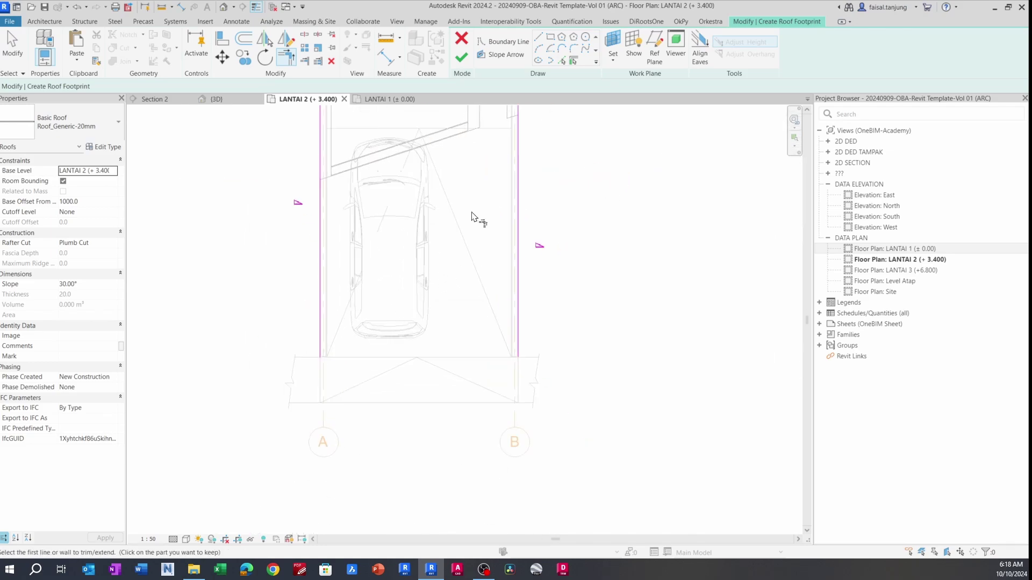
pyautogui.press('Escape')
# - Add a roof boundary line along the CAD carport front line and trim it to both side lines
pyautogui.click(563, 60)
pyautogui.click(427, 357)
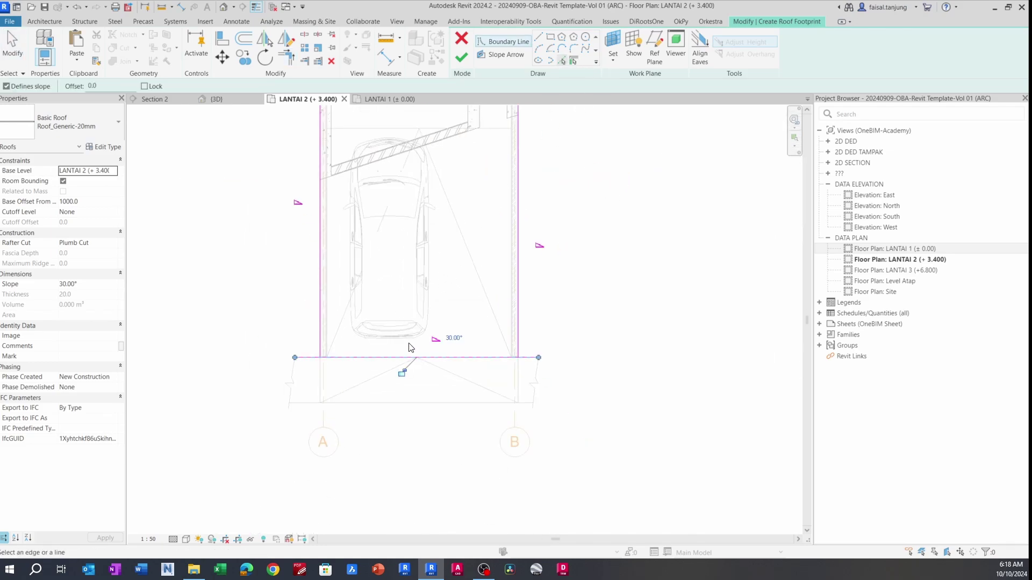
pyautogui.press('Escape')
pyautogui.press('t')
pyautogui.press('r')
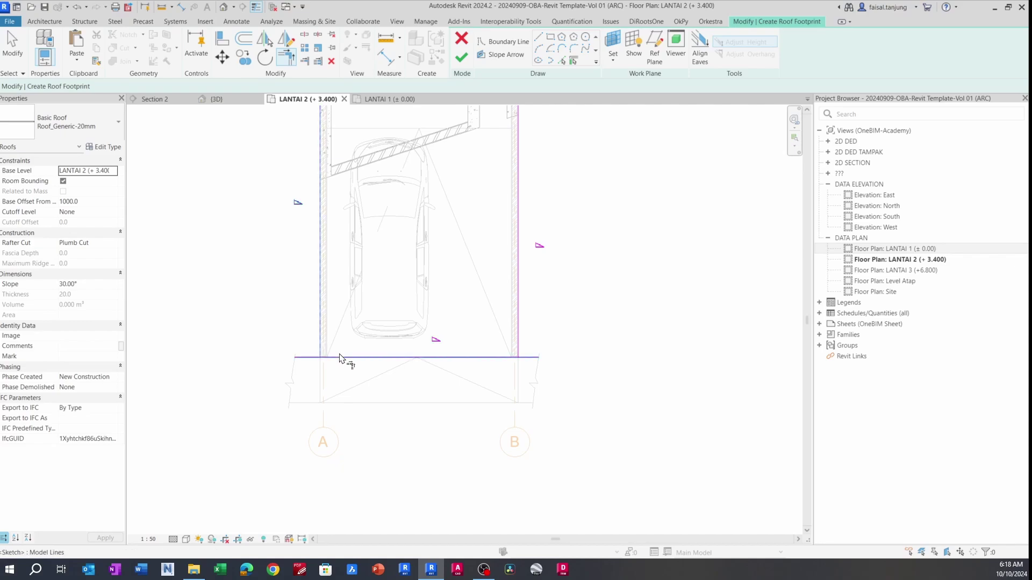
pyautogui.click(489, 356)
pyautogui.click(514, 345)
pyautogui.scroll(-2, 527, 340)
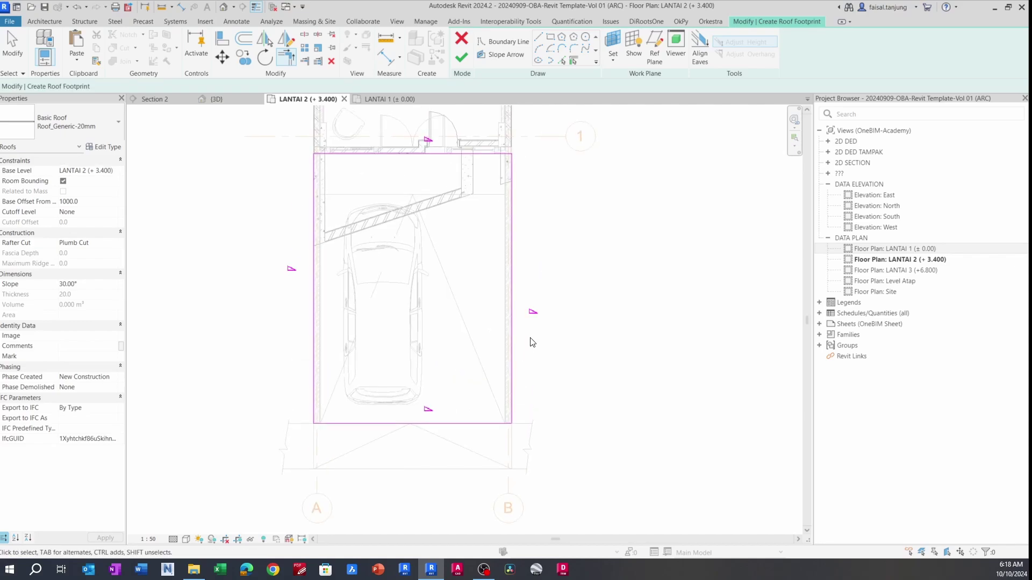
pyautogui.press('Escape')
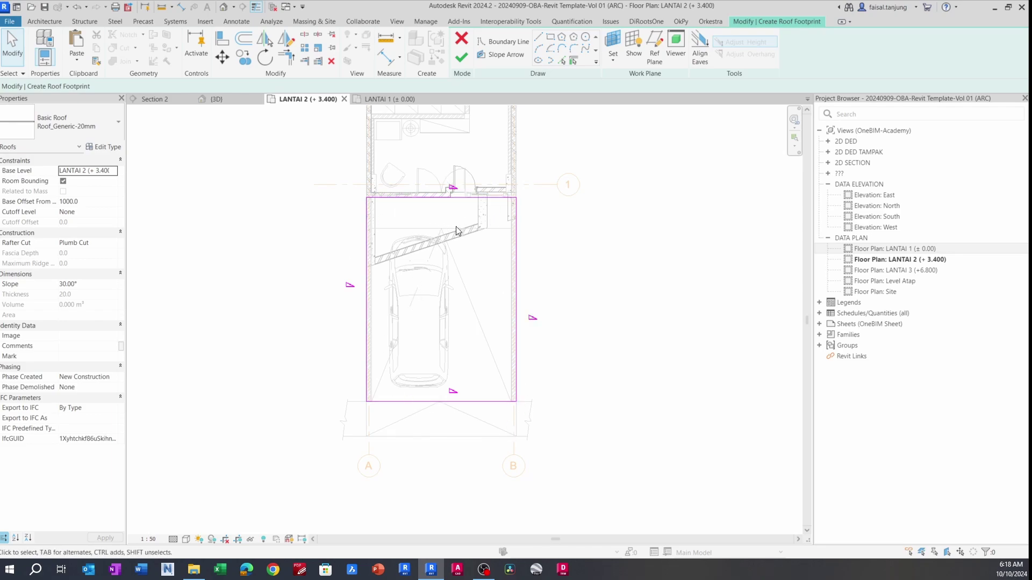
# - Finish the roof footprint sketch and examine the new carport roof in the 3D view
pyautogui.click(460, 59)
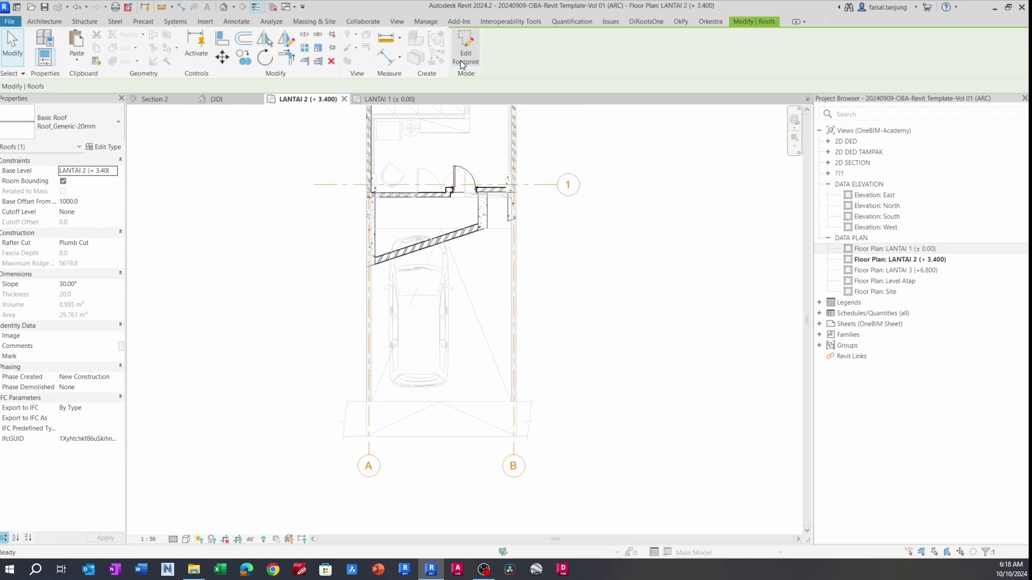
pyautogui.click(231, 100)
pyautogui.press('Escape')
pyautogui.scroll(-2, 417, 329)
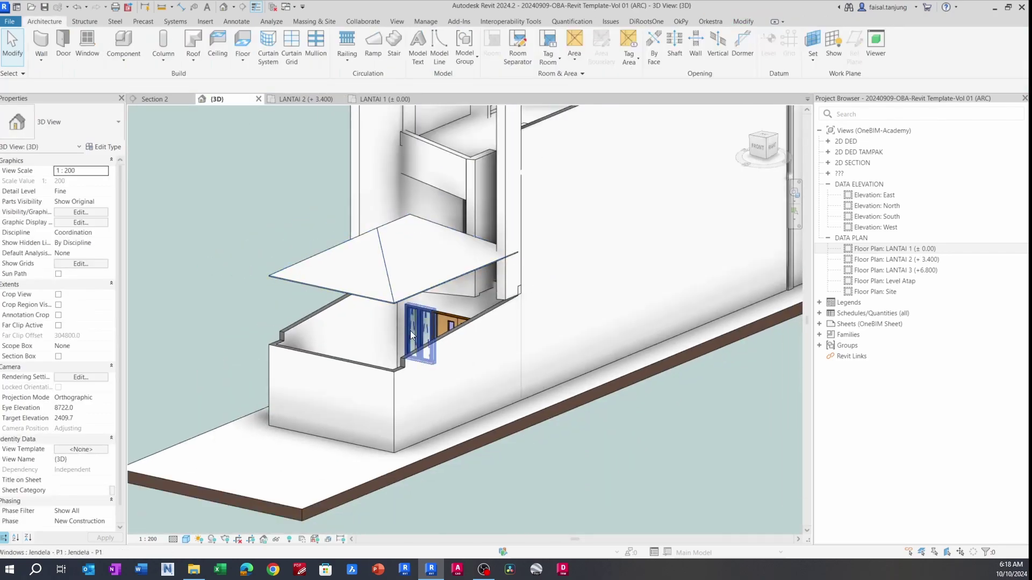
pyautogui.keyDown('shift'); pyautogui.moveTo(438, 343); pyautogui.dragTo(472, 246, button='middle'); pyautogui.keyUp('shift')
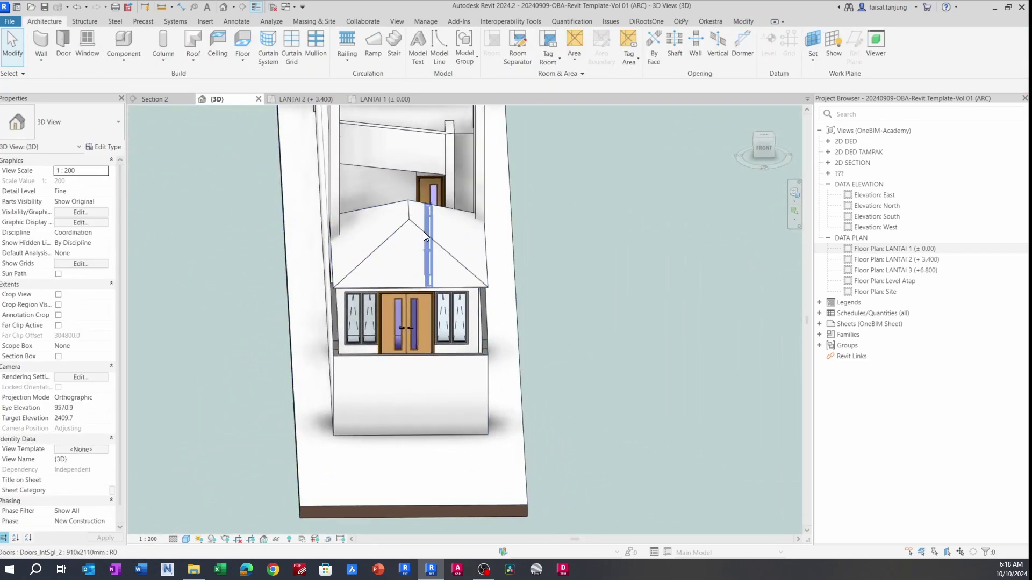
# - Reopen the carport roof's footprint for editing and turn off the slope definition on its front edge
pyautogui.doubleClick(399, 228)
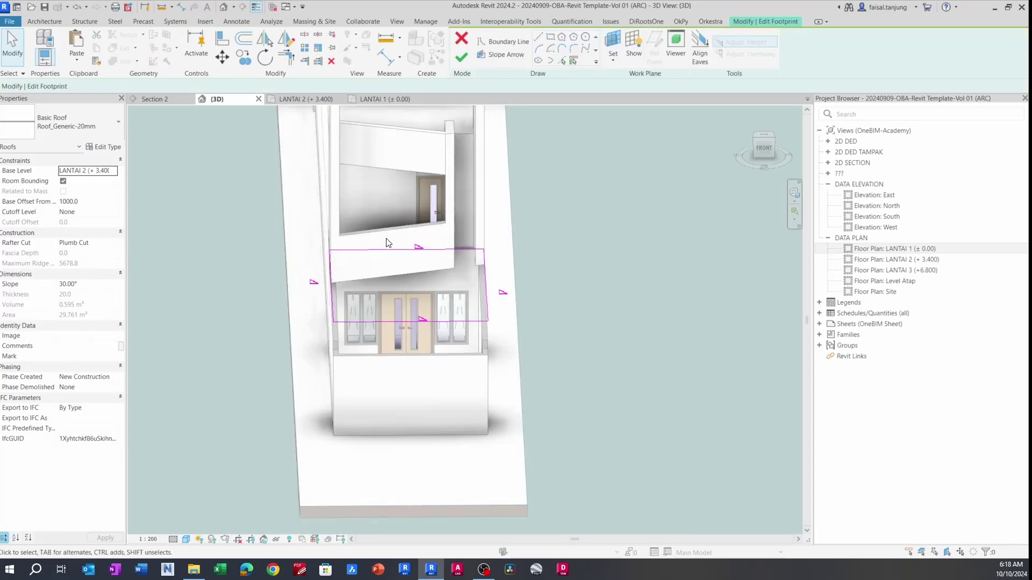
pyautogui.keyDown('shift'); pyautogui.moveTo(399, 226); pyautogui.dragTo(412, 244, button='middle'); pyautogui.keyUp('shift')
pyautogui.click(411, 243)
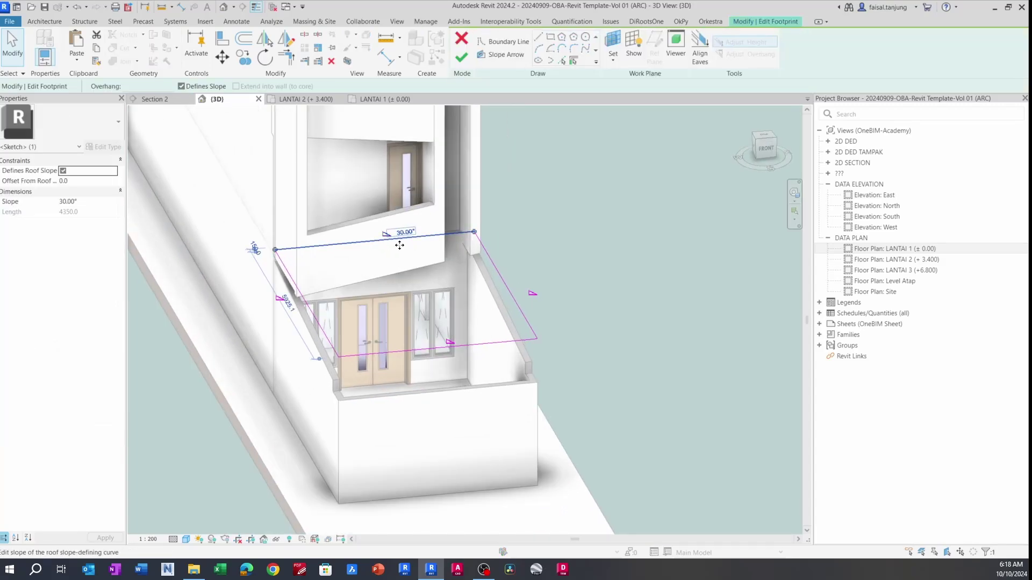
pyautogui.click(487, 346)
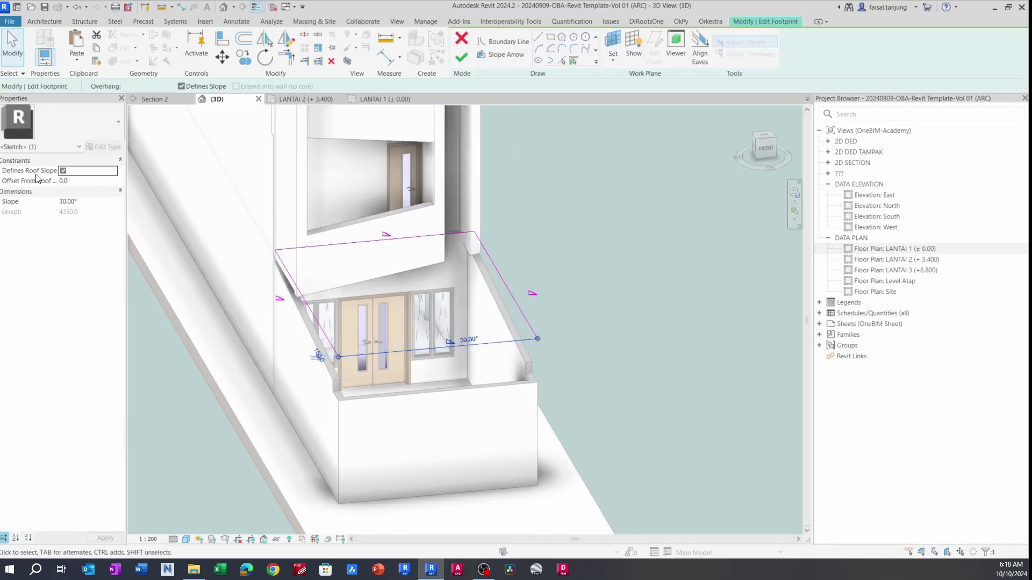
pyautogui.click(181, 86)
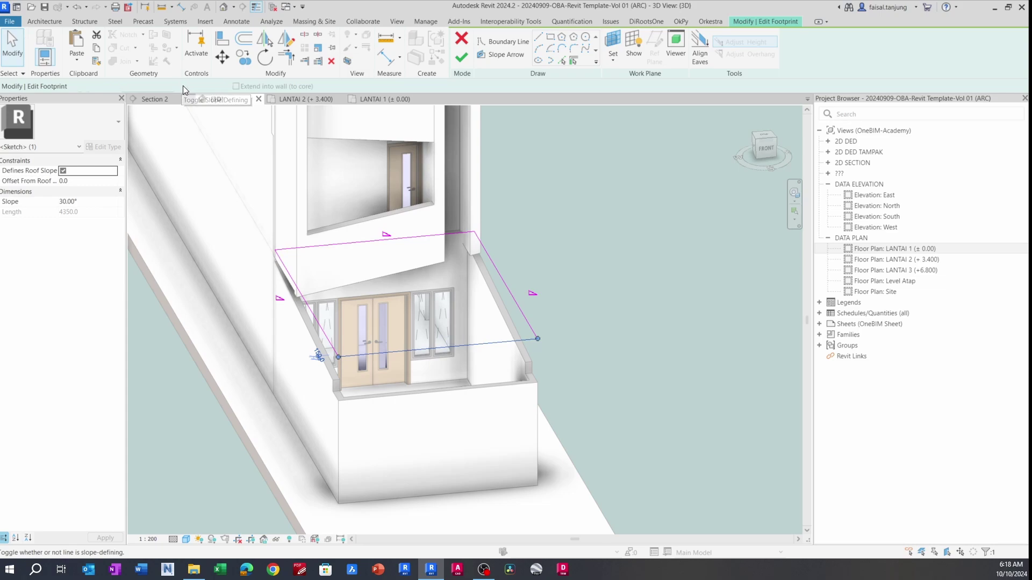
# - Finish the footprint, reopen it to turn off the slope definition on the roof's rear edge, and finish it again
pyautogui.click(462, 59)
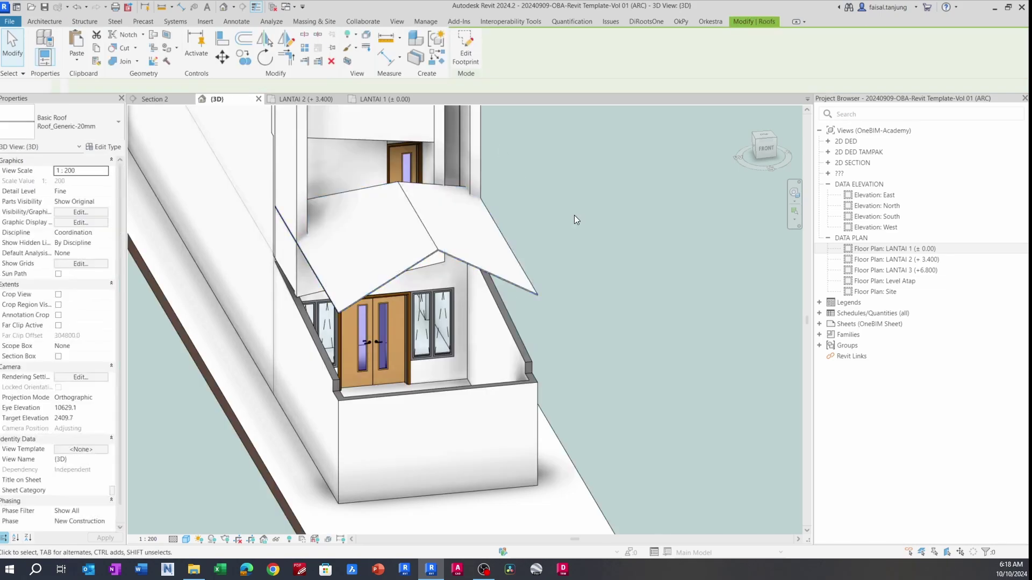
pyautogui.keyDown('shift'); pyautogui.moveTo(607, 246); pyautogui.dragTo(585, 320, button='middle'); pyautogui.keyUp('shift')
pyautogui.doubleClick(458, 278)
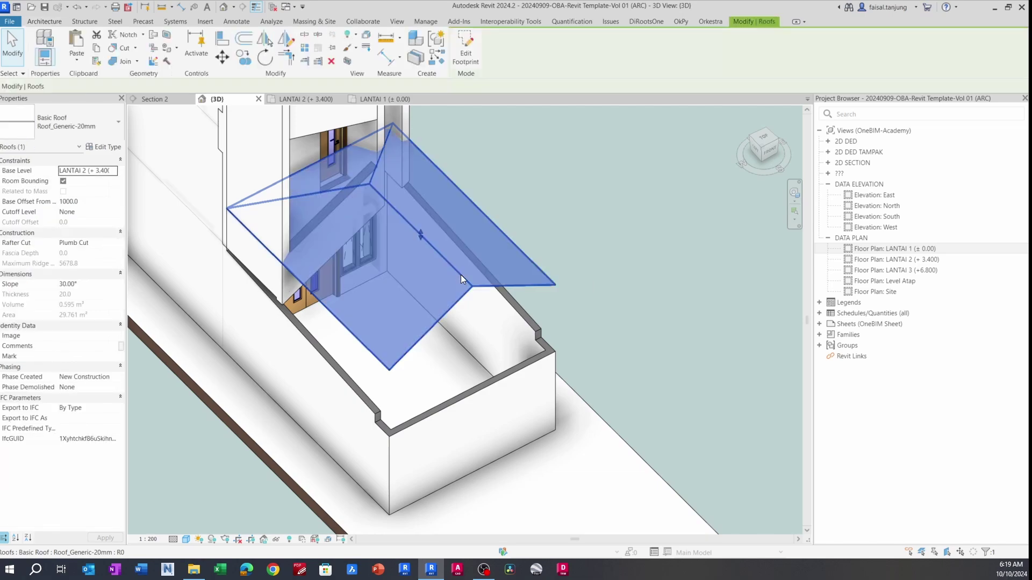
pyautogui.moveTo(433, 272)
pyautogui.keyDown('shift'); pyautogui.mouseDown(button='middle')
pyautogui.moveTo(347, 208)
pyautogui.moveTo(359, 211)
pyautogui.mouseUp(button='middle'); pyautogui.keyUp('shift')
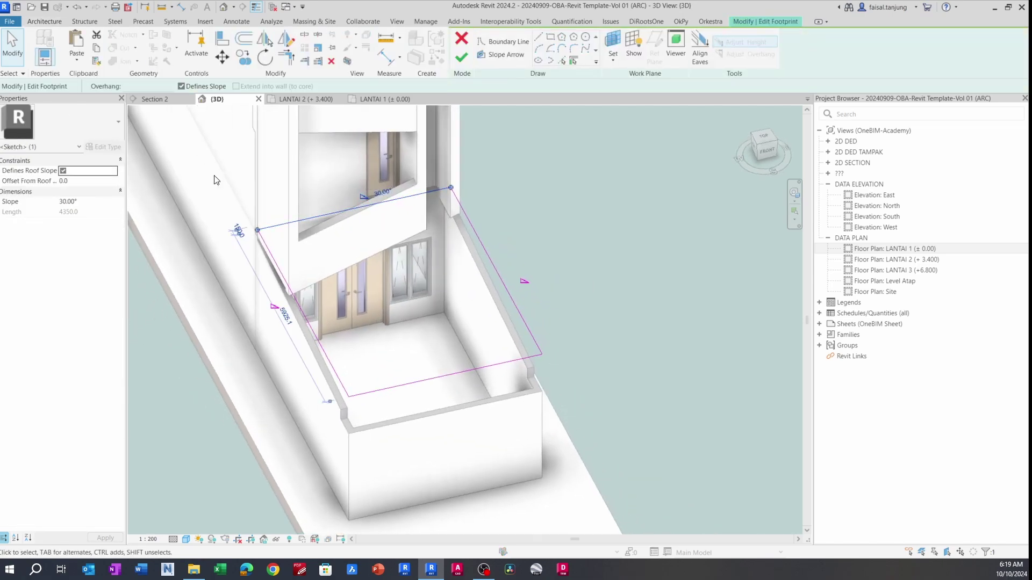
pyautogui.click(603, 215)
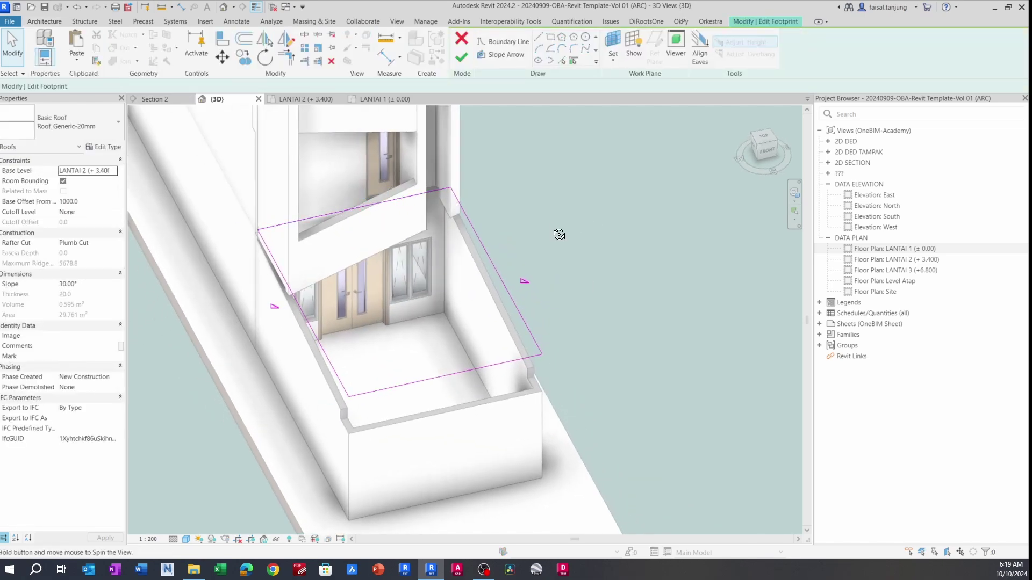
pyautogui.keyDown('shift'); pyautogui.moveTo(559, 234); pyautogui.dragTo(594, 204, button='middle'); pyautogui.keyUp('shift')
pyautogui.click(461, 58)
pyautogui.moveTo(617, 276)
pyautogui.keyDown('shift'); pyautogui.mouseDown(button='middle')
pyautogui.moveTo(559, 237)
pyautogui.moveTo(615, 267)
pyautogui.moveTo(614, 254)
pyautogui.moveTo(479, 249)
pyautogui.moveTo(548, 318)
pyautogui.mouseUp(button='middle'); pyautogui.keyUp('shift')
# - Reopen the carport roof's footprint and turn the slope definition back on for its front edge
pyautogui.doubleClick(459, 254)
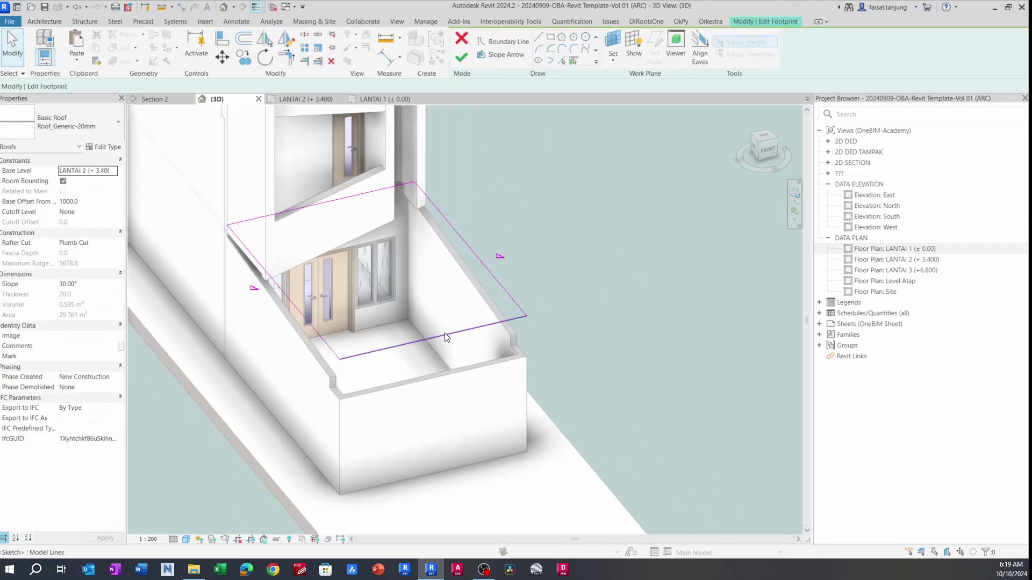
pyautogui.click(438, 337)
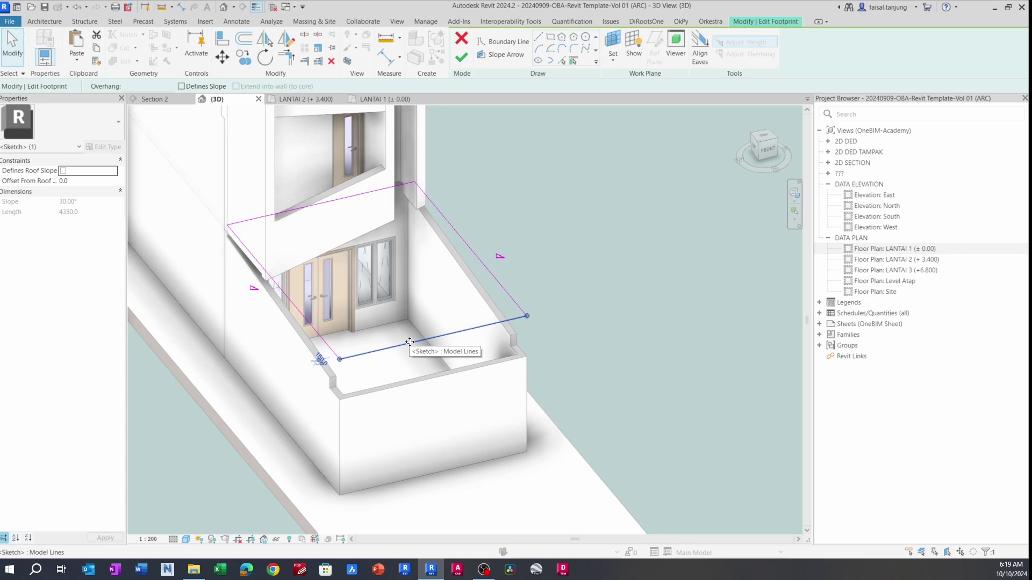
pyautogui.click(530, 322)
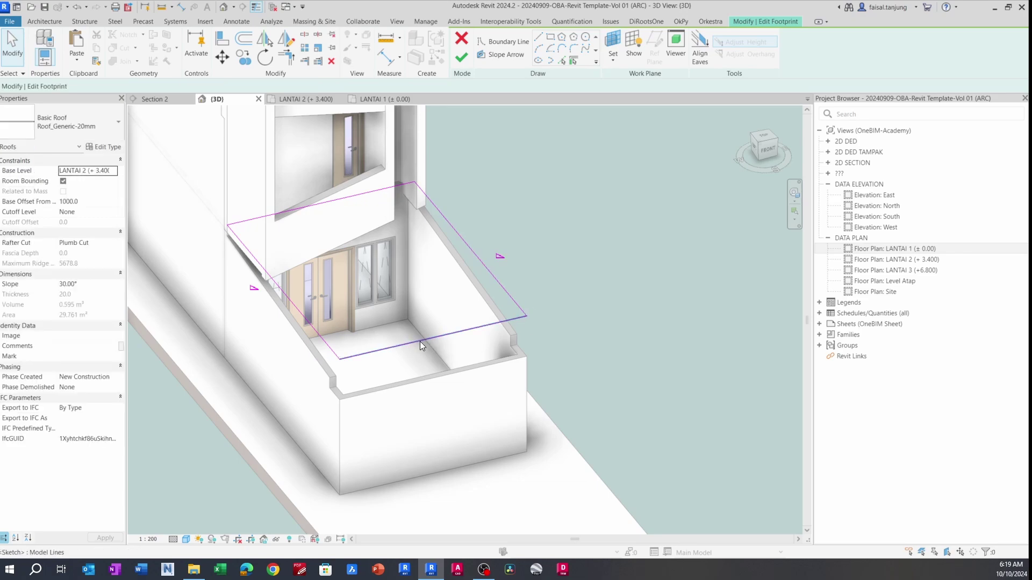
pyautogui.click(420, 340)
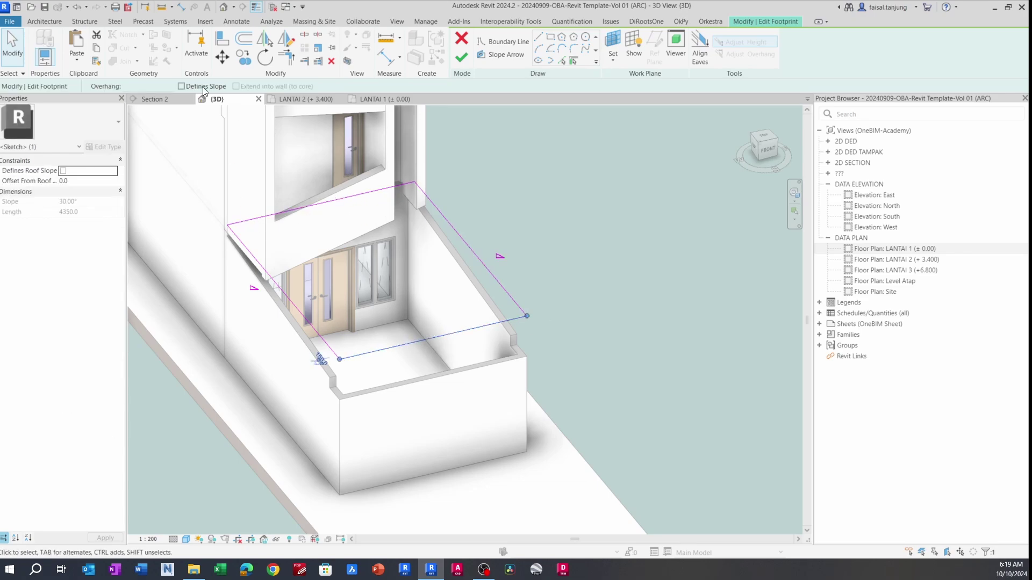
# - Turn off the slope definition on the side boundary lines, keeping the rear edge unsloped, and finish the roof footprint
pyautogui.click(487, 273)
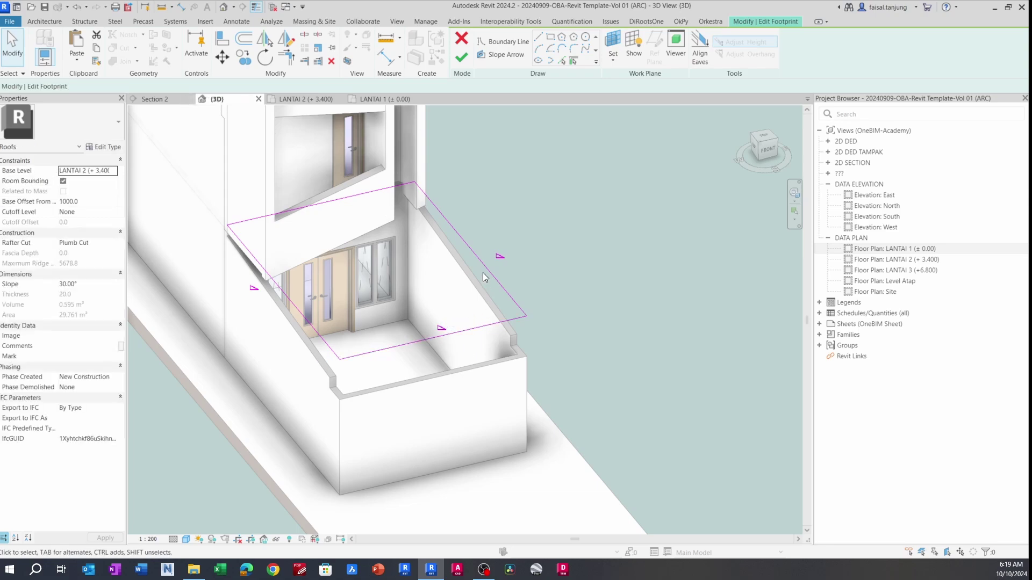
pyautogui.keyDown('ctrl'); pyautogui.click(307, 329); pyautogui.keyUp('ctrl')
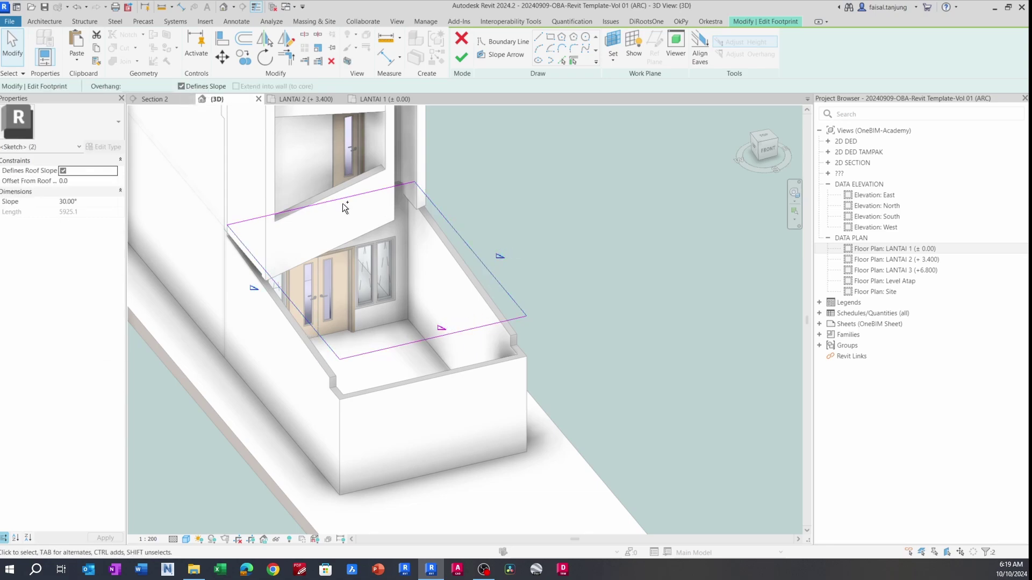
pyautogui.keyDown('ctrl'); pyautogui.click(340, 199); pyautogui.keyUp('ctrl')
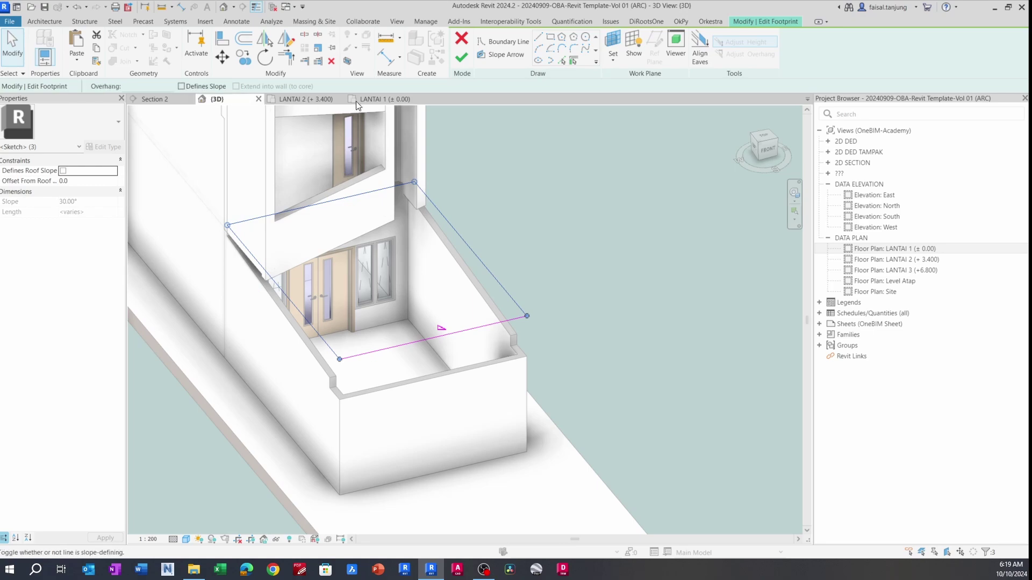
pyautogui.click(457, 59)
# - Set the carport roof's slope to 10°
pyautogui.click(546, 290)
pyautogui.scroll(-1, 547, 293)
pyautogui.moveTo(547, 292)
pyautogui.keyDown('shift'); pyautogui.mouseDown(button='middle')
pyautogui.moveTo(384, 329)
pyautogui.moveTo(409, 306)
pyautogui.mouseUp(button='middle'); pyautogui.keyUp('shift')
pyautogui.click(445, 231)
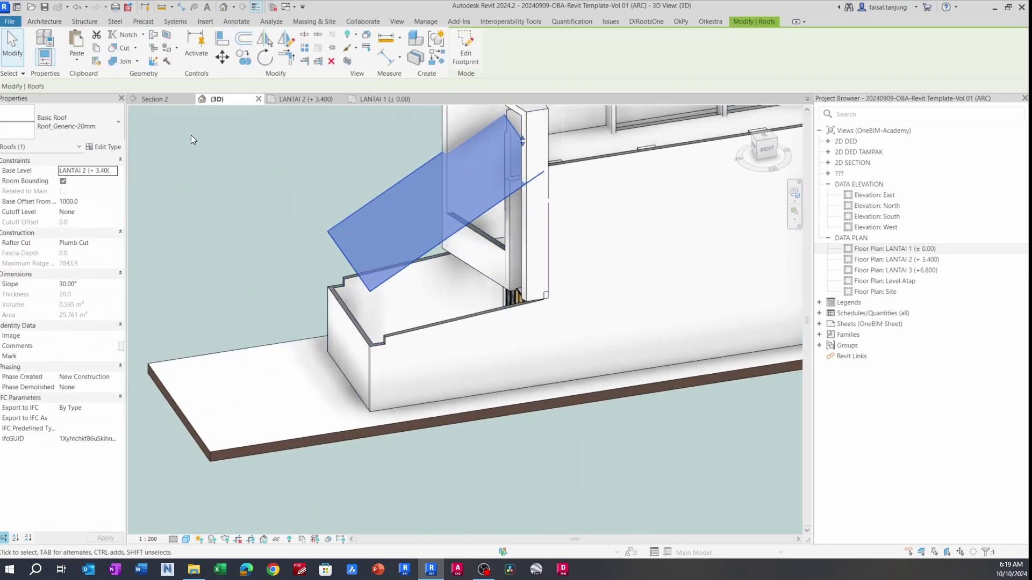
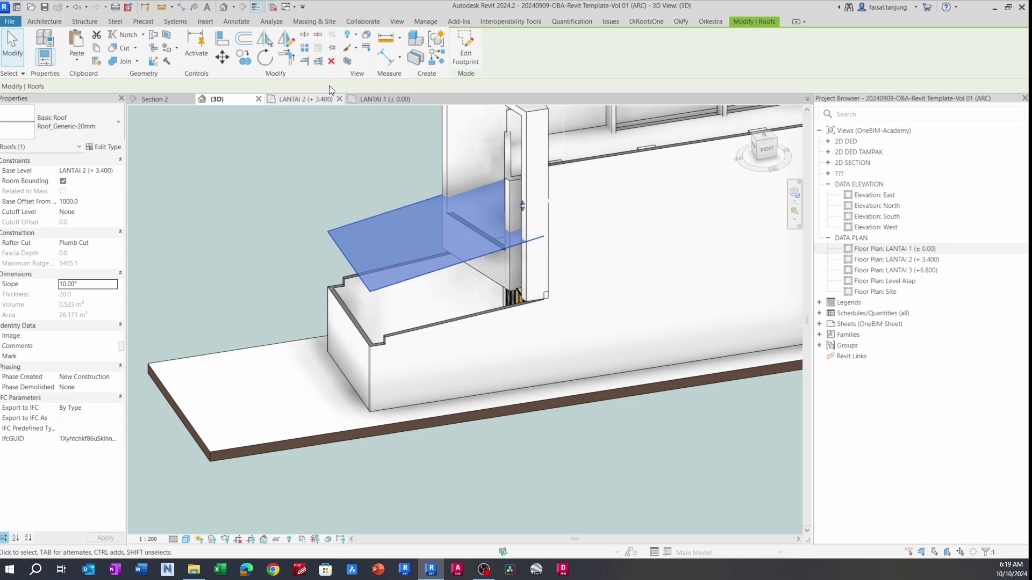
# - Open the Section 2 view and frame the carport roof together with the CAD canopy below it
pyautogui.click(320, 102)
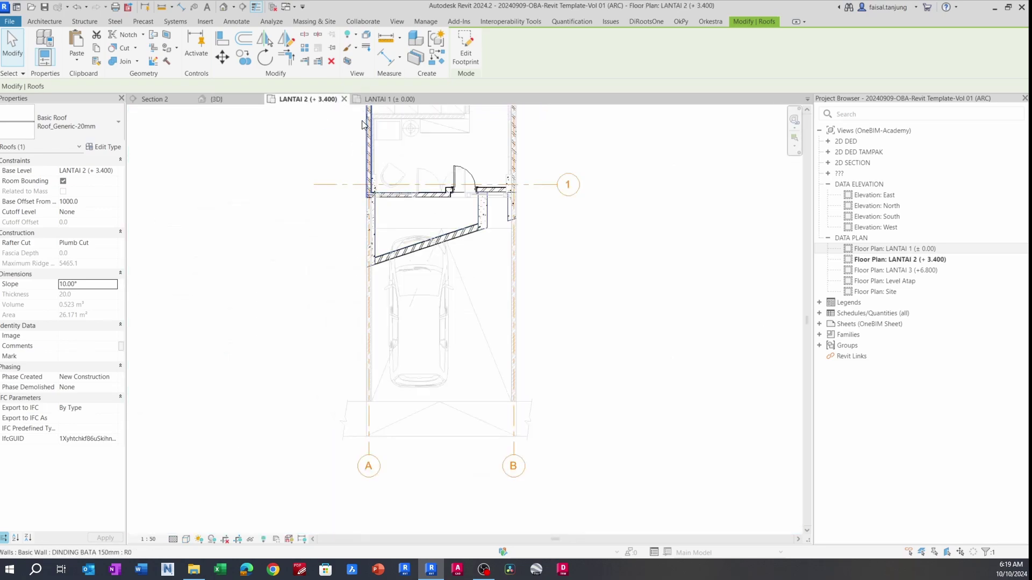
pyautogui.click(156, 102)
pyautogui.moveTo(343, 242); pyautogui.dragTo(339, 198, button='middle')
pyautogui.press('Escape')
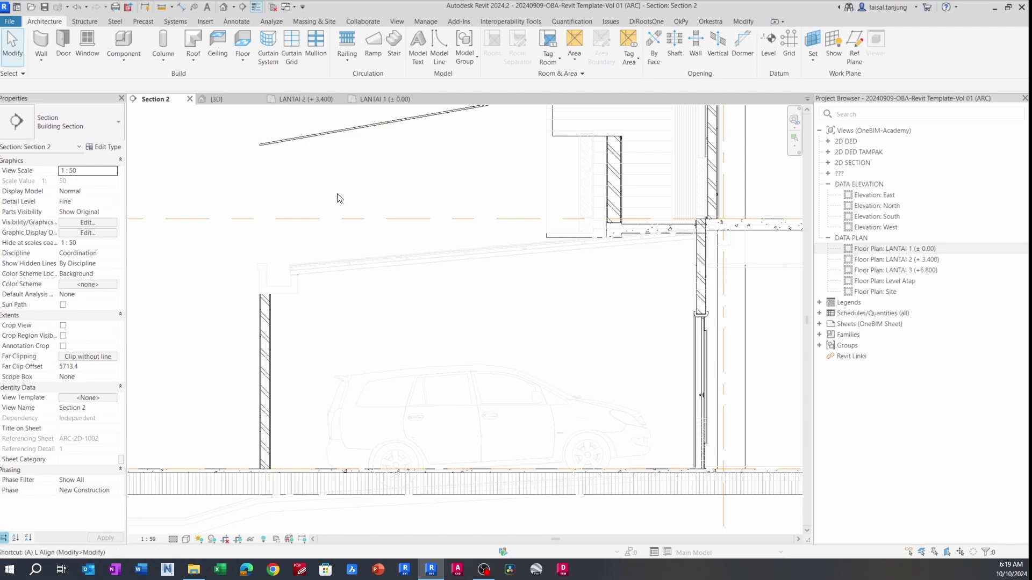
# - Try to align the carport roof with the CAD canopy's sloped line in the section
pyautogui.press('a')
pyautogui.press('l')
pyautogui.scroll(4, 336, 263)
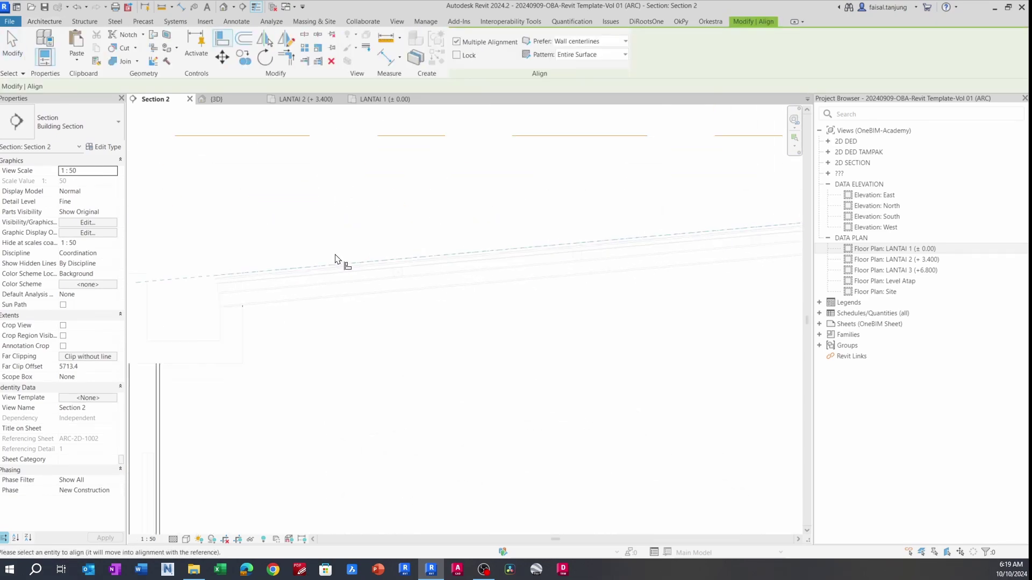
pyautogui.scroll(-4, 336, 260)
pyautogui.moveTo(335, 260); pyautogui.dragTo(327, 373, button='middle')
pyautogui.scroll(2, 289, 185)
pyautogui.click(299, 191)
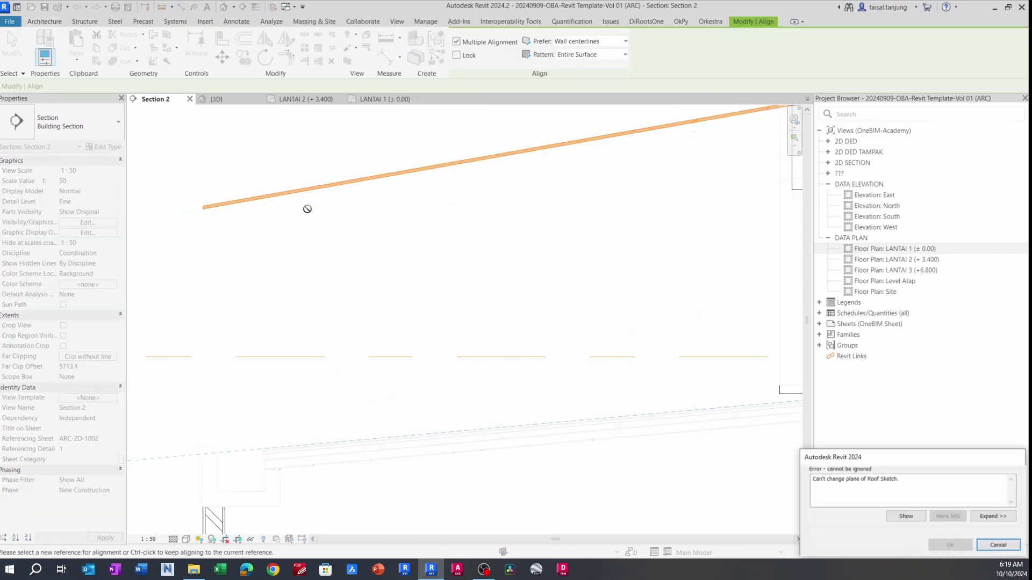
pyautogui.press('Escape')
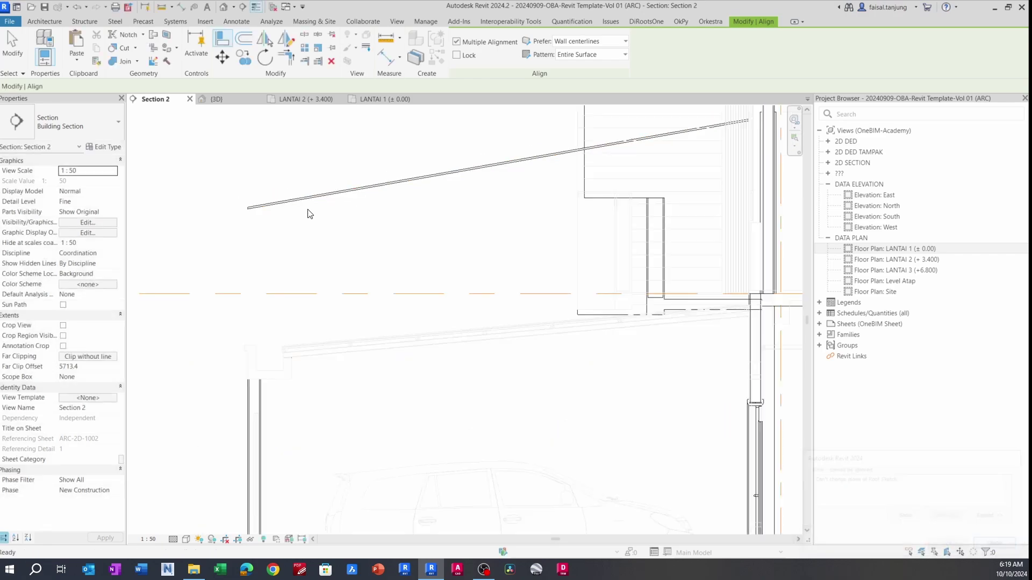
# - Move the carport roof from its front end point down to the front end of the CAD canopy's top line
pyautogui.click(329, 198)
pyautogui.press('m')
pyautogui.press('v')
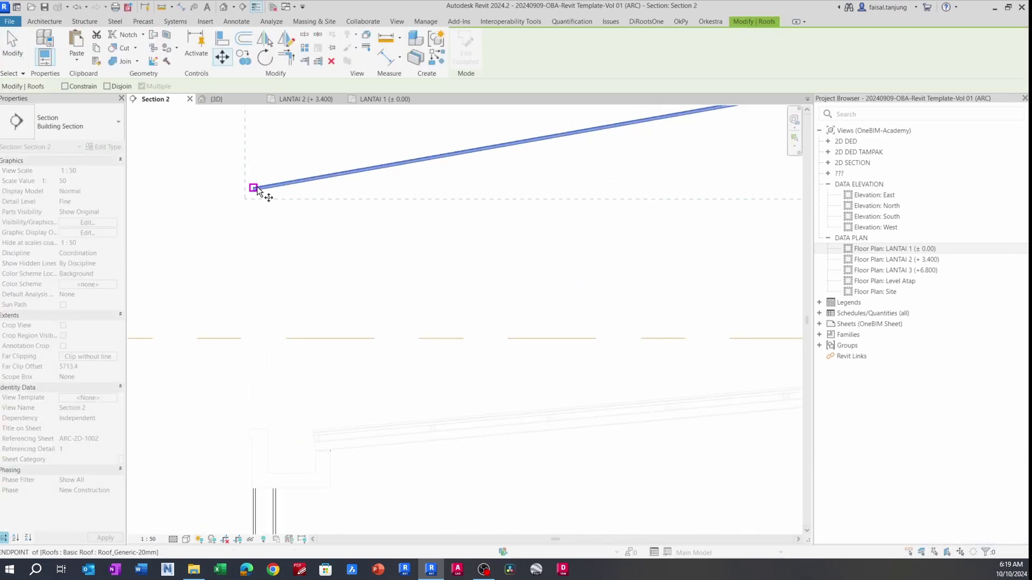
pyautogui.click(253, 187)
pyautogui.scroll(2, 265, 260)
pyautogui.scroll(5, 301, 326)
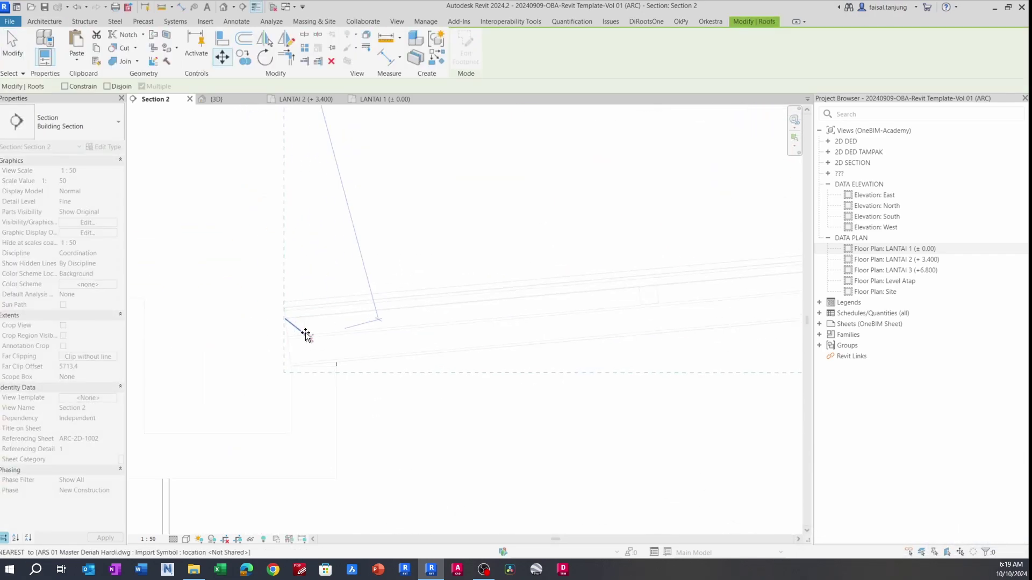
pyautogui.click(285, 302)
pyautogui.press('Escape')
pyautogui.scroll(-3, 286, 285)
pyautogui.scroll(-5, 460, 290)
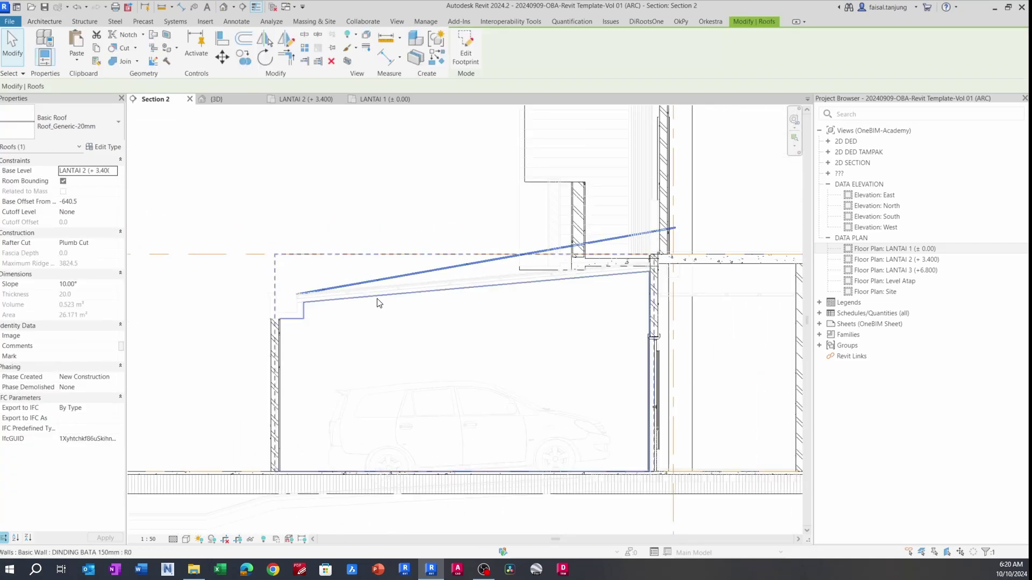
# - Draw a horizontal detail line from the lower front corner of the CAD canopy as a reference for its angle
pyautogui.scroll(2, 379, 297)
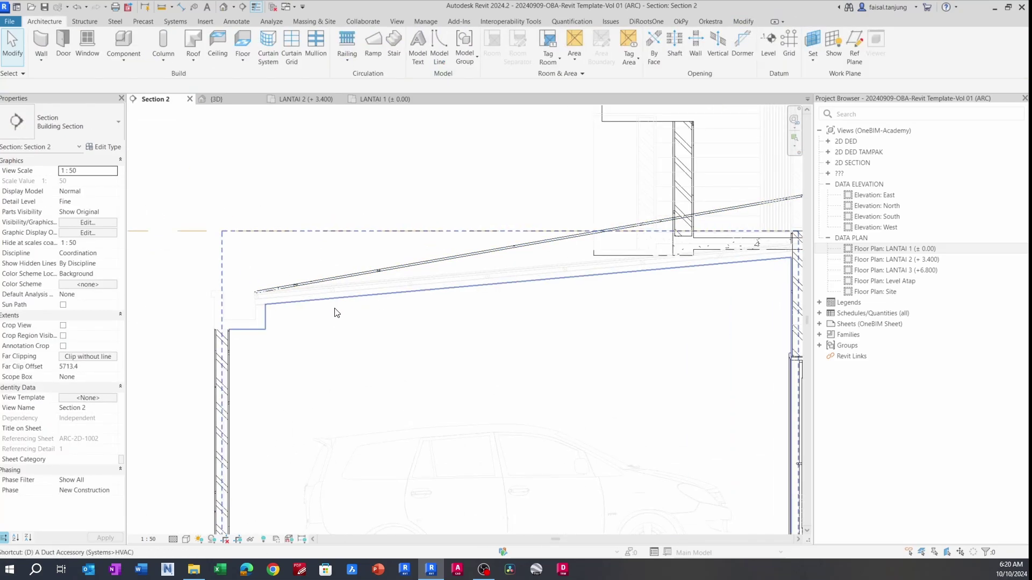
pyautogui.moveTo(357, 311); pyautogui.dragTo(385, 300, button='middle')
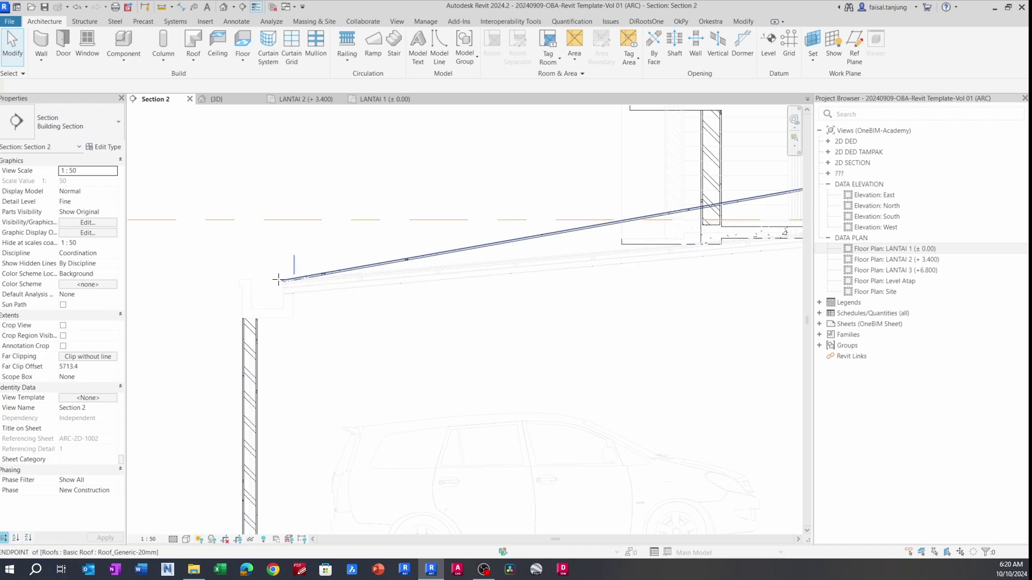
pyautogui.press('l')
pyautogui.scroll(2, 300, 288)
pyautogui.scroll(2, 288, 384)
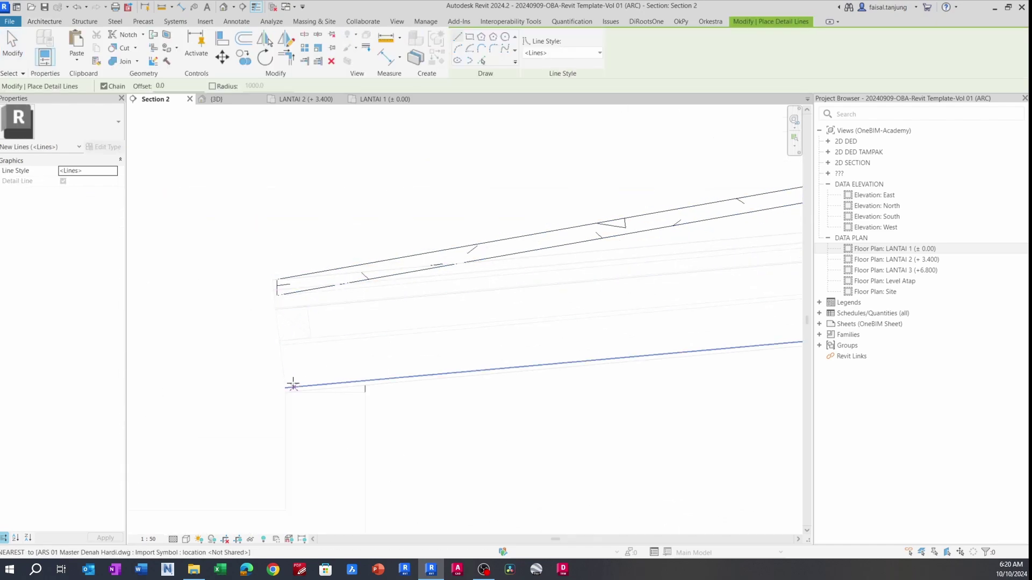
pyautogui.click(284, 394)
pyautogui.scroll(-3, 348, 401)
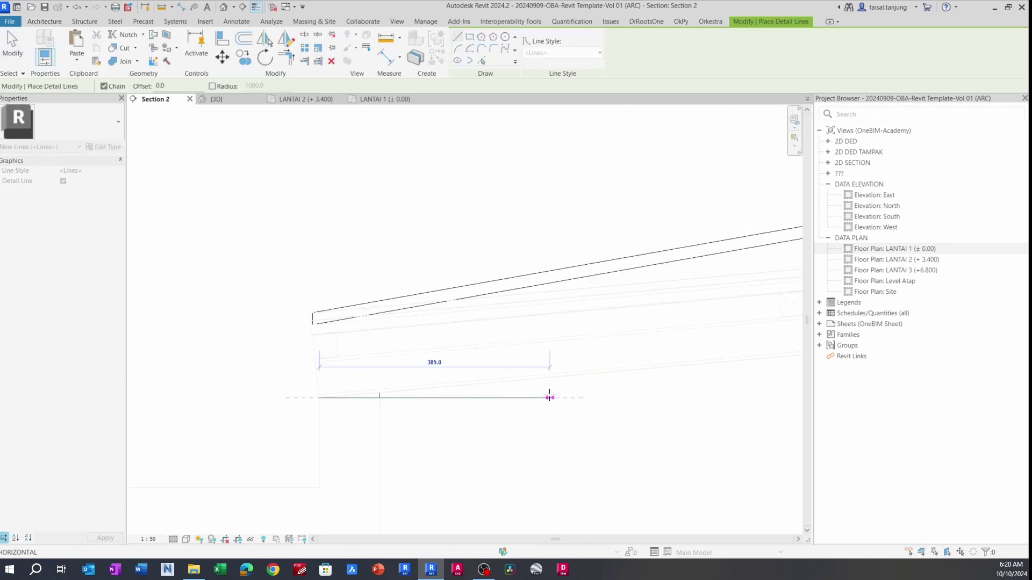
pyautogui.click(614, 398)
pyautogui.scroll(-1, 618, 400)
pyautogui.press('Escape')
pyautogui.press('Escape')
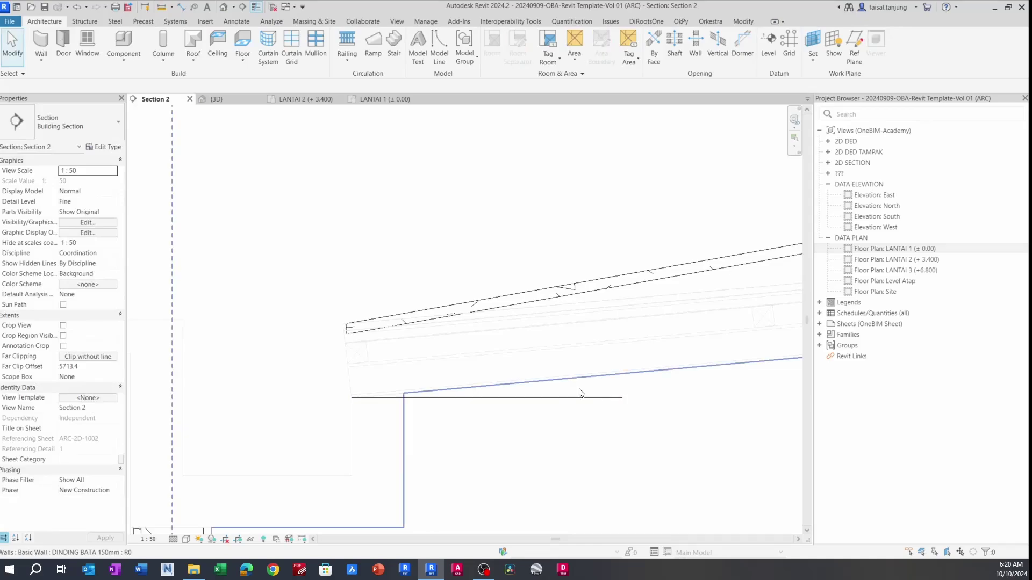
# - Check the angle between the horizontal detail line and the CAD canopy with an angular dimension, leave it unplaced, and delete the line
pyautogui.press('i')
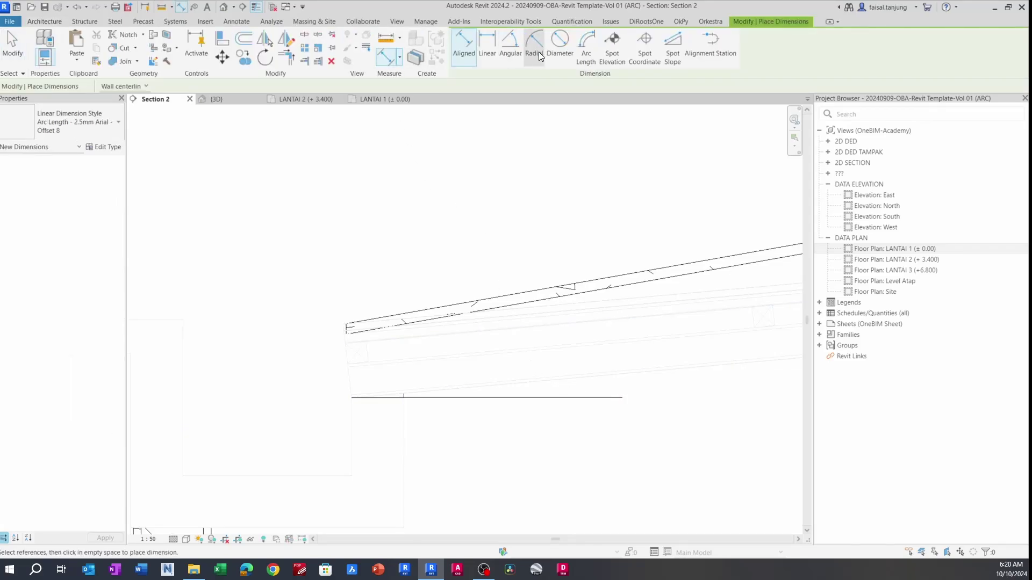
pyautogui.click(510, 45)
pyautogui.scroll(3, 491, 415)
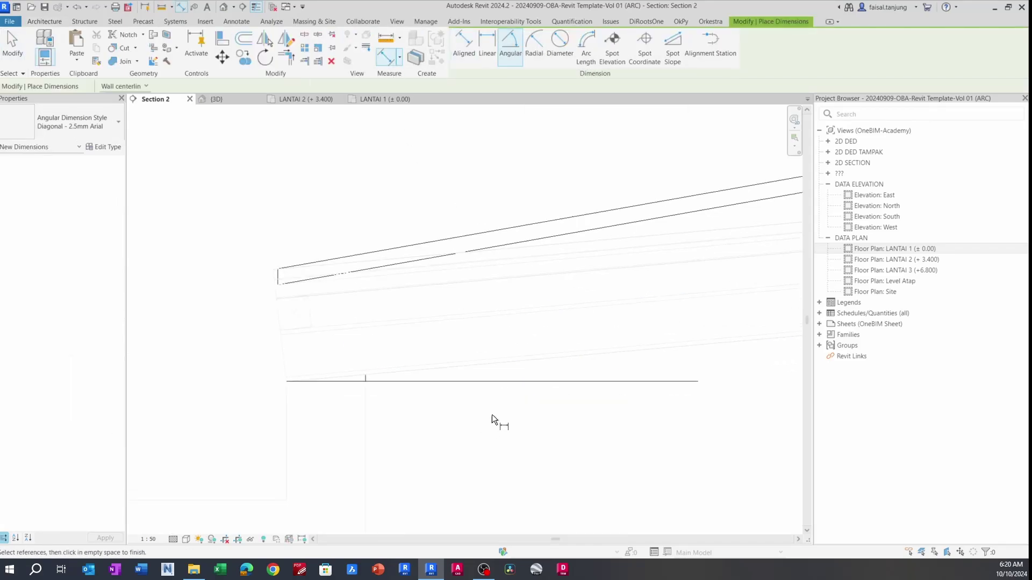
pyautogui.click(509, 366)
pyautogui.press('Escape')
pyautogui.press('Escape')
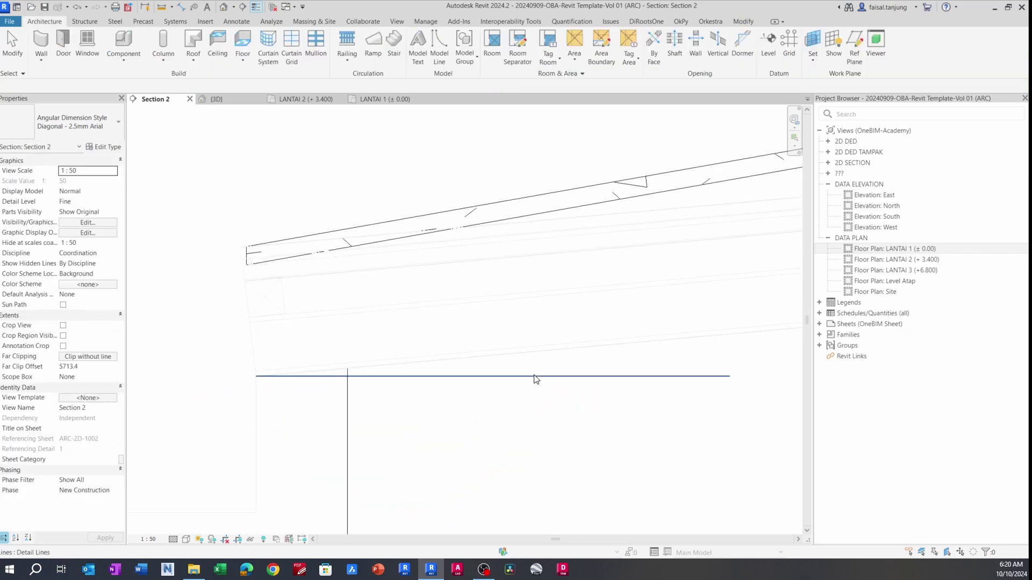
pyautogui.click(533, 376)
pyautogui.press('Escape')
# - Set the carport roof's slope to 5° to match the CAD canopy
pyautogui.scroll(5, 450, 357)
pyautogui.click(497, 317)
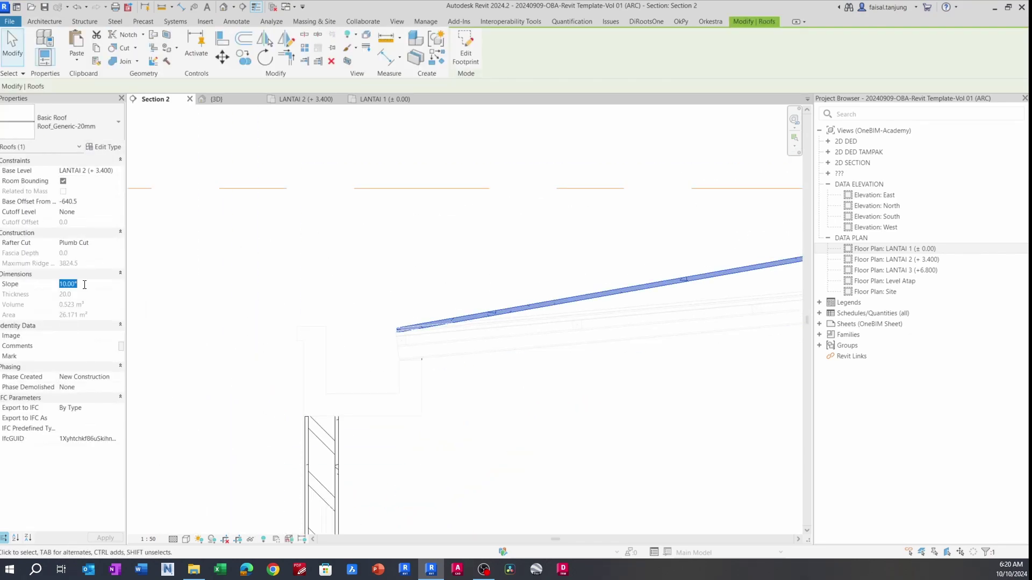
pyautogui.click(368, 360)
pyautogui.scroll(4, 557, 364)
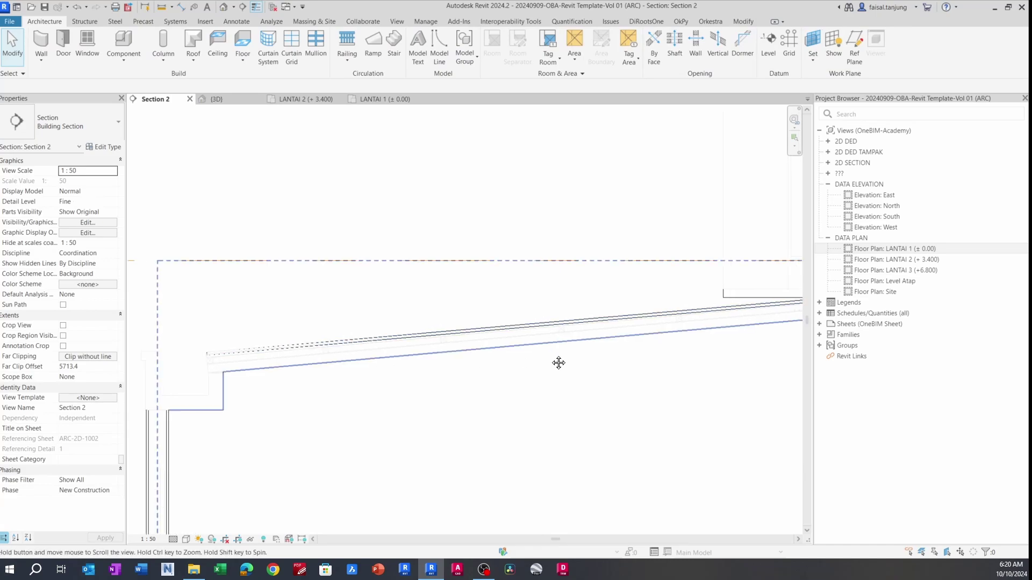
pyautogui.moveTo(483, 356); pyautogui.dragTo(375, 345, button='middle')
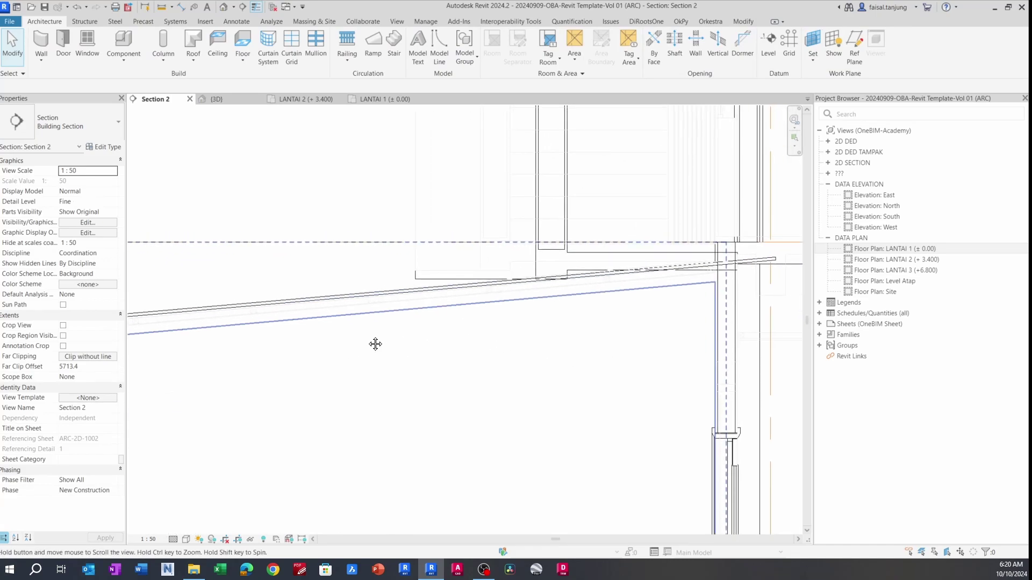
pyautogui.scroll(1, 756, 262)
pyautogui.moveTo(756, 262); pyautogui.dragTo(708, 263, button='middle')
pyautogui.doubleClick(709, 255)
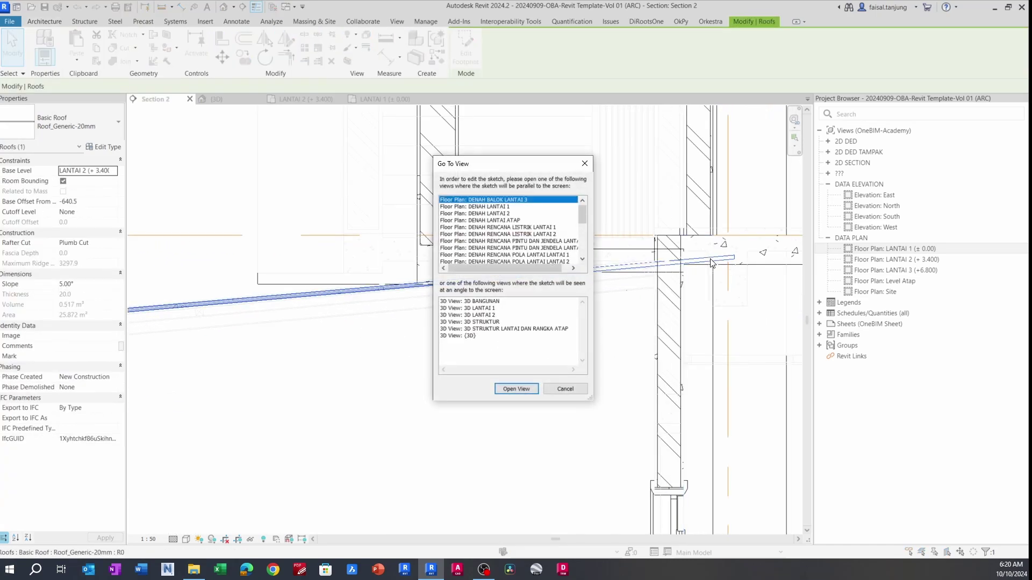
pyautogui.press('Escape')
pyautogui.press('Escape')
# - Switch to the 3D view and examine how the carport roof sits on the side walls and front wall
pyautogui.click(234, 100)
pyautogui.scroll(-2, 544, 288)
pyautogui.scroll(3, 504, 296)
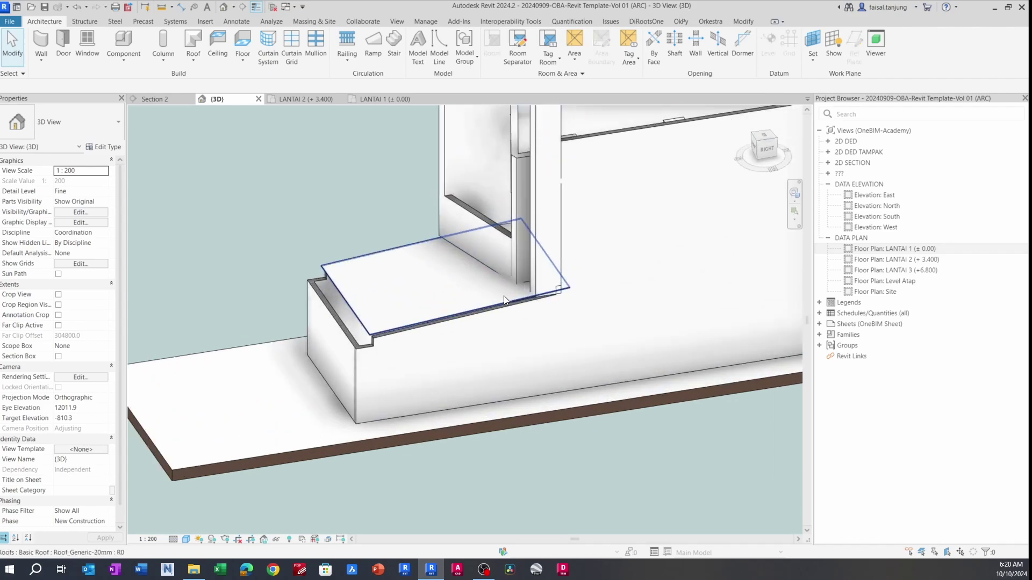
pyautogui.click(505, 296)
pyautogui.keyDown('shift'); pyautogui.moveTo(485, 332); pyautogui.dragTo(498, 266, button='middle'); pyautogui.keyUp('shift')
pyautogui.press('Escape')
pyautogui.scroll(4, 413, 303)
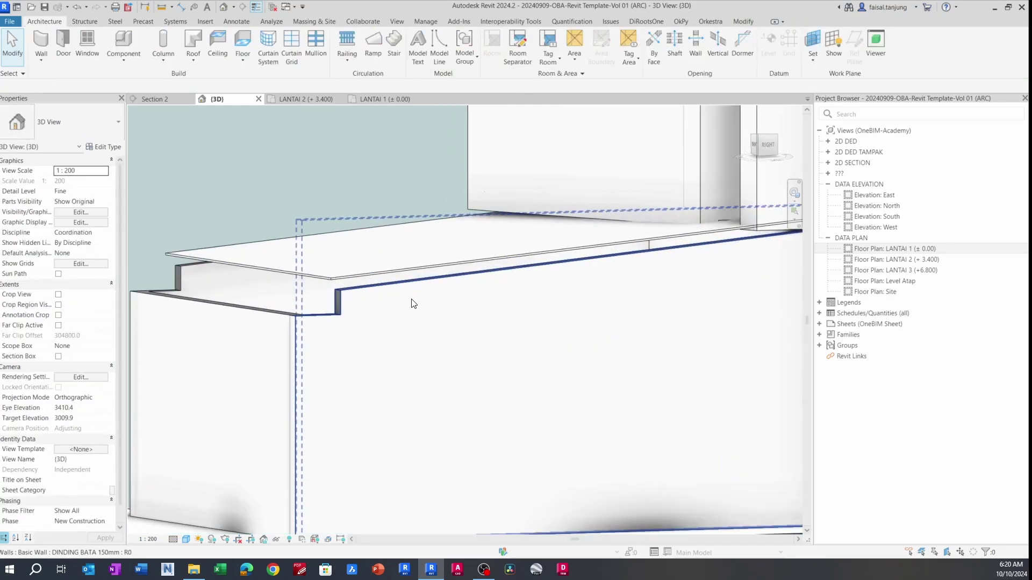
# - Try to align the carport roof's edge with the sloped top edge of the right carport side wall
pyautogui.press('l')
pyautogui.scroll(2, 373, 290)
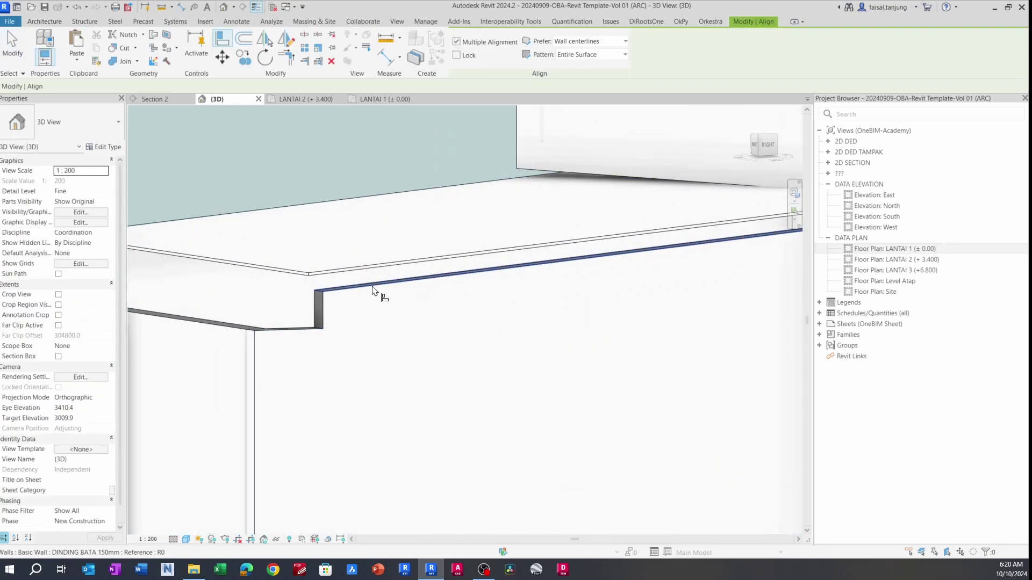
pyautogui.click(374, 284)
pyautogui.click(362, 270)
pyautogui.press('Escape')
pyautogui.press('Escape')
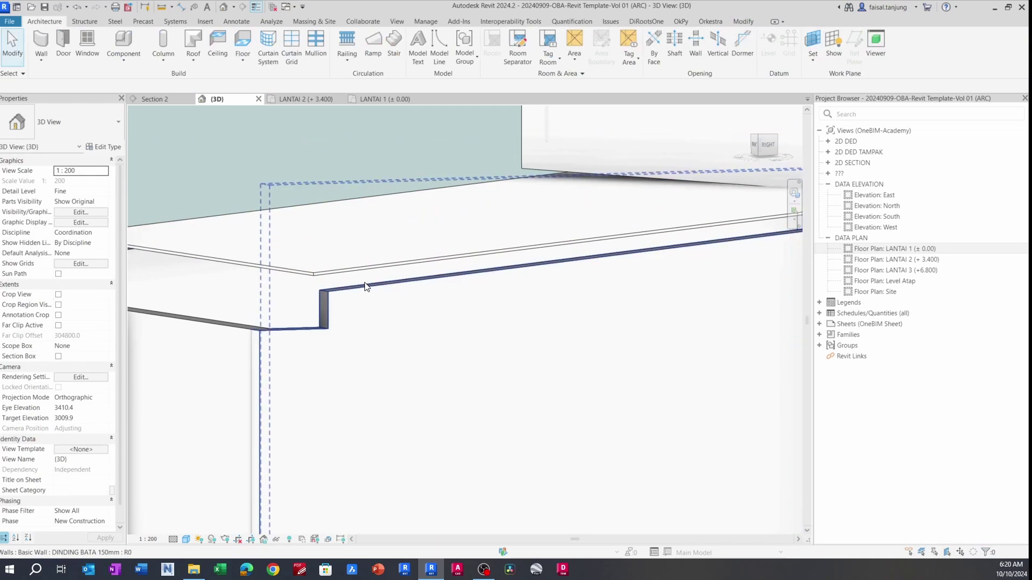
pyautogui.press('a')
pyautogui.press('l')
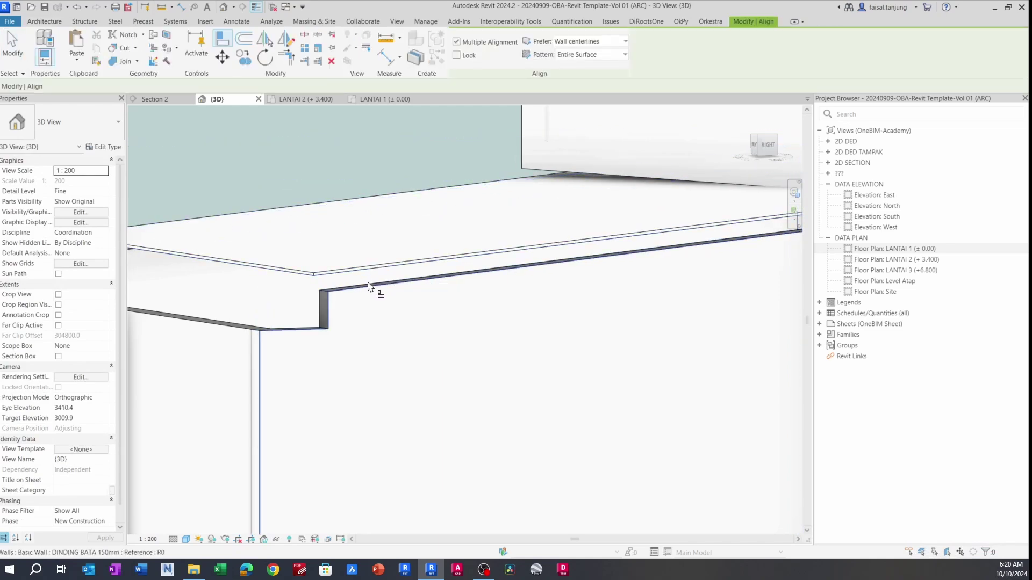
pyautogui.click(366, 279)
pyautogui.click(372, 277)
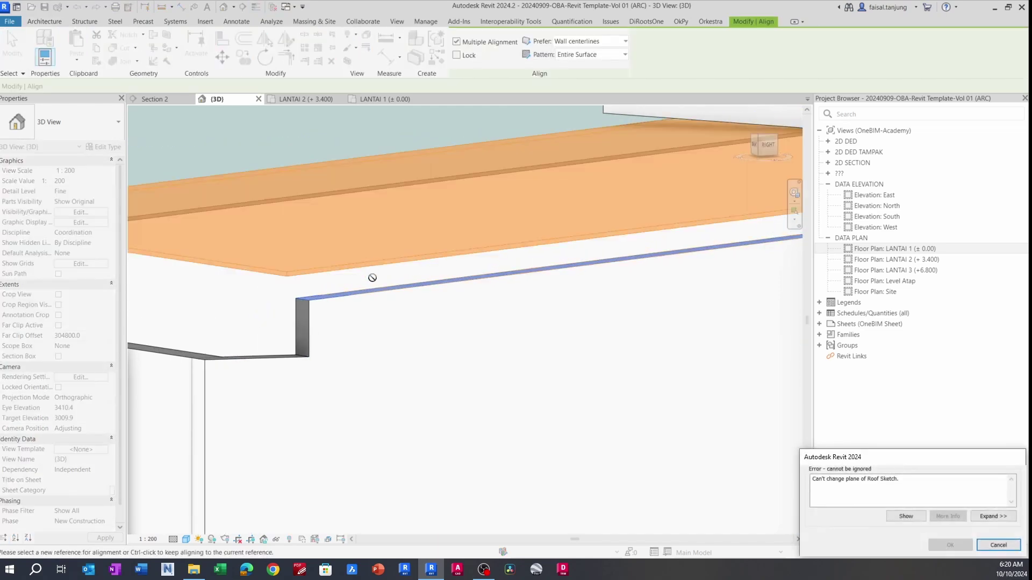
pyautogui.click(992, 544)
pyautogui.press('Escape')
pyautogui.press('Escape')
pyautogui.scroll(-3, 439, 266)
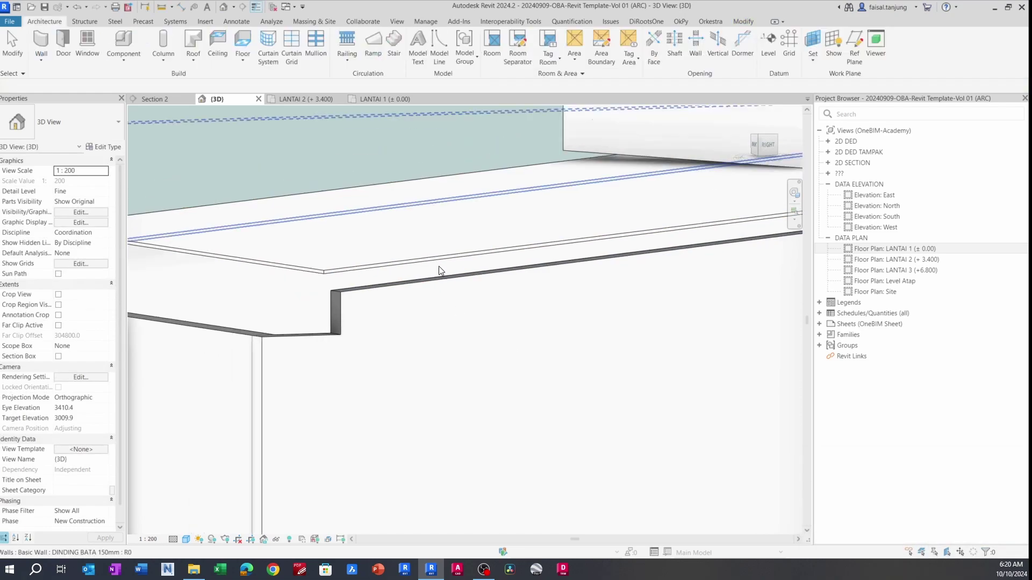
# - From the right side view, move the carport roof straight down about 121 mm onto the side wall's sloped top edge
pyautogui.click(419, 268)
pyautogui.click(768, 144)
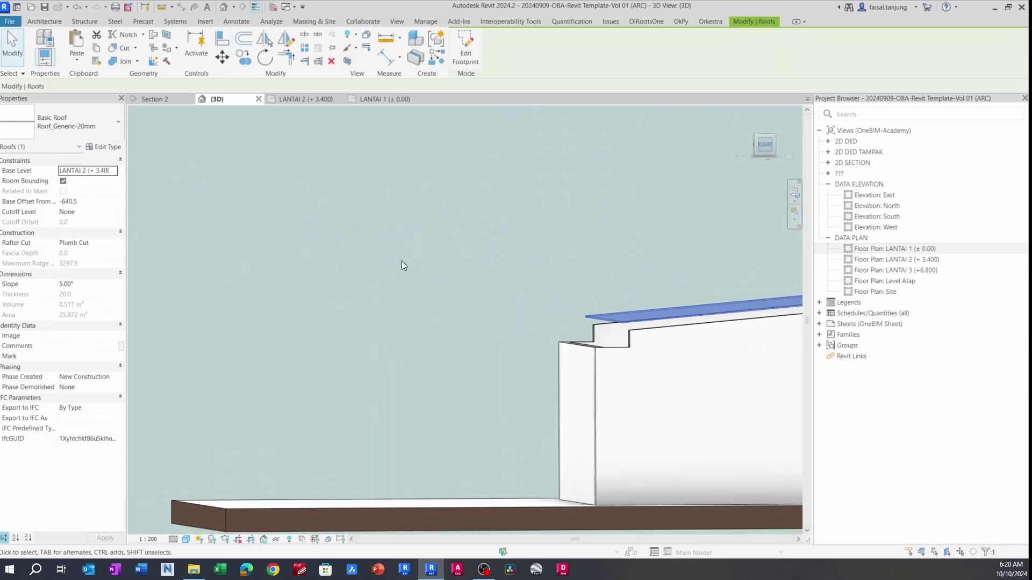
pyautogui.scroll(5, 402, 260)
pyautogui.scroll(3, 346, 335)
pyautogui.moveTo(346, 335); pyautogui.dragTo(283, 289, button='middle')
pyautogui.press('m')
pyautogui.press('v')
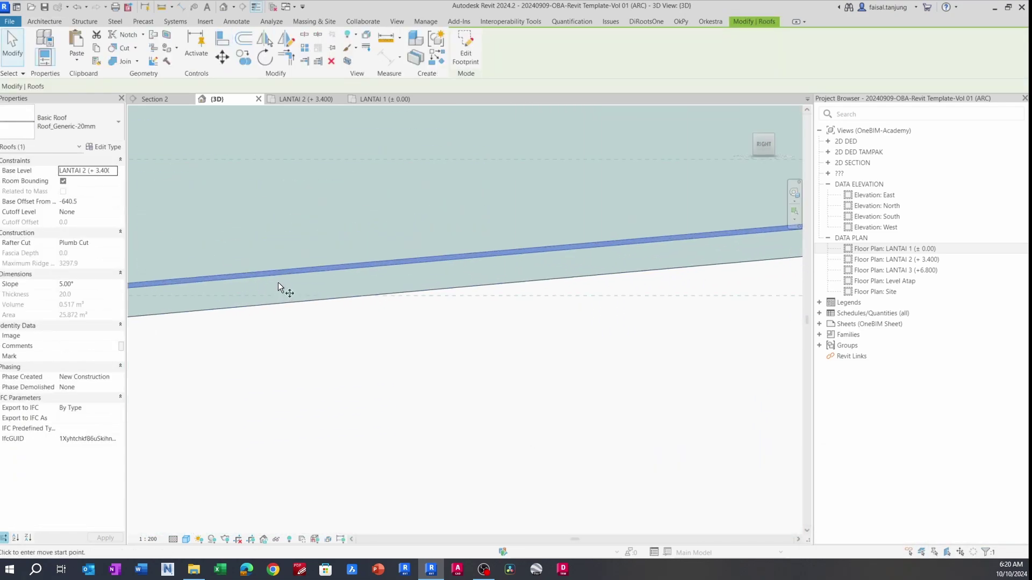
pyautogui.click(312, 272)
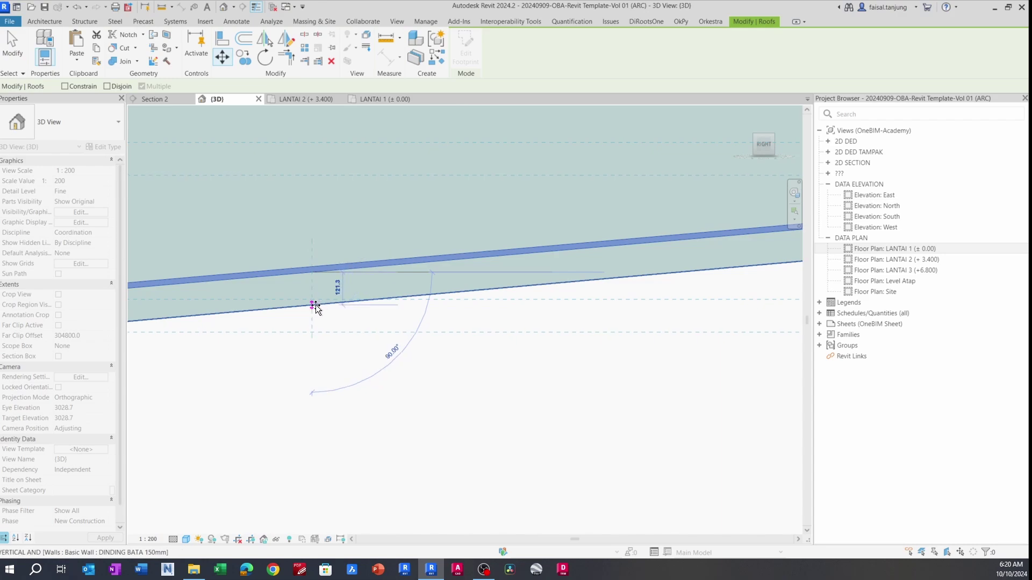
pyautogui.click(317, 305)
pyautogui.press('Escape')
# - Isolate the carport roof with a section box and examine where its upper end meets the house
pyautogui.keyDown('shift'); pyautogui.moveTo(316, 288); pyautogui.dragTo(407, 325, button='middle'); pyautogui.keyUp('shift')
pyautogui.click(404, 313)
pyautogui.scroll(-8, 430, 290)
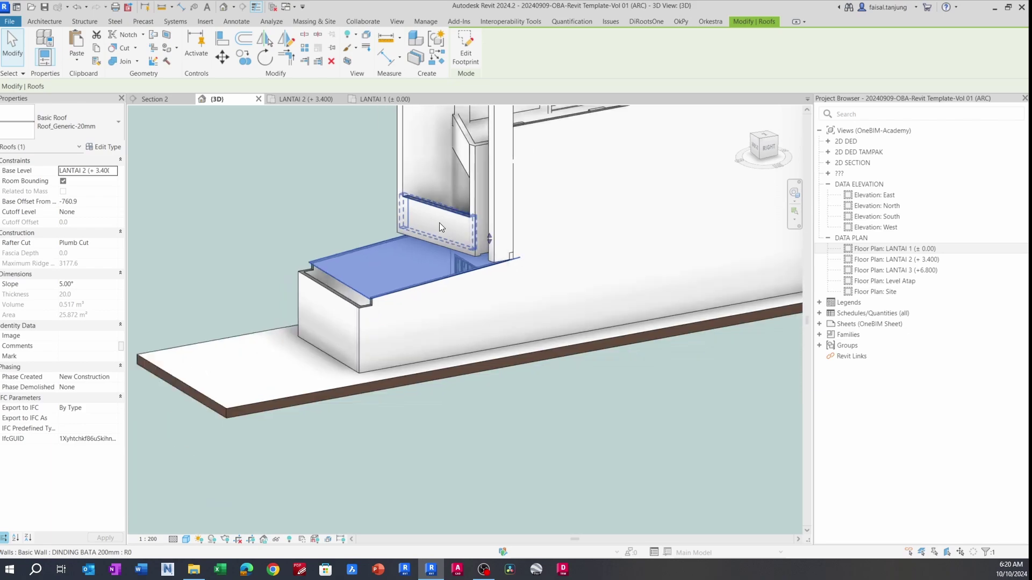
pyautogui.press('b')
pyautogui.press('x')
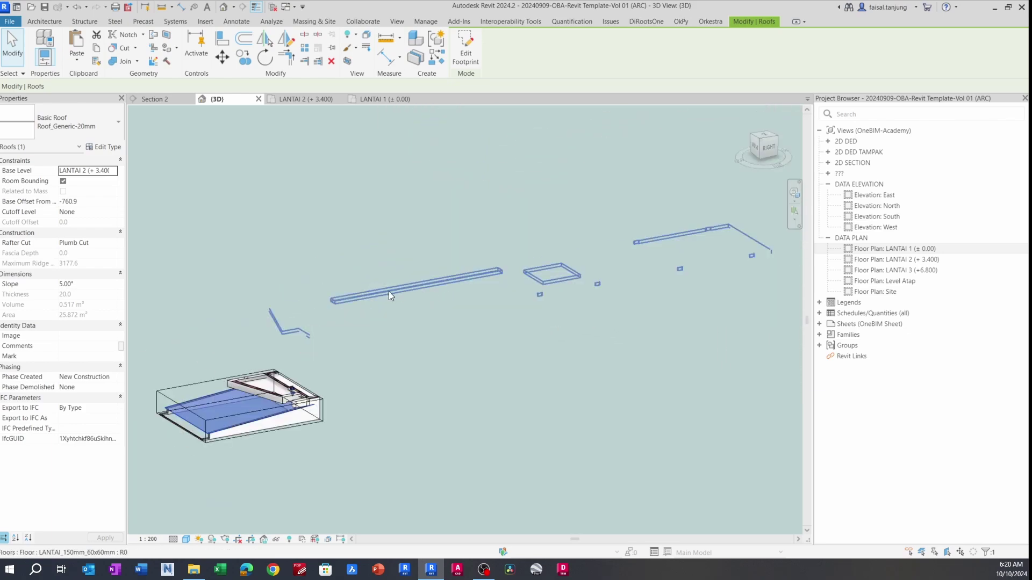
pyautogui.click(330, 346)
pyautogui.moveTo(330, 347); pyautogui.dragTo(454, 263, button='middle')
pyautogui.click(424, 341)
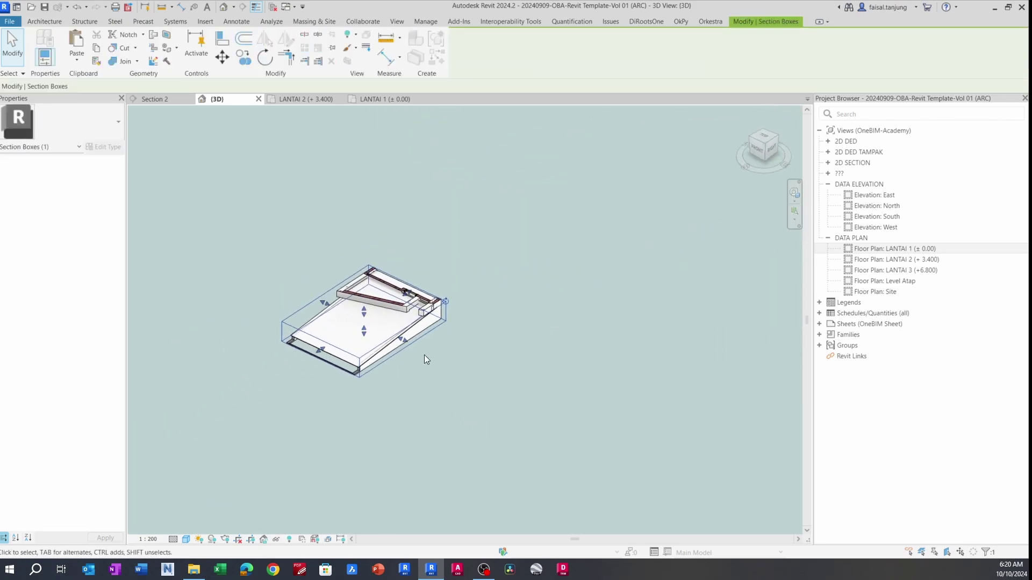
pyautogui.keyDown('shift'); pyautogui.moveTo(398, 340); pyautogui.dragTo(371, 344, button='middle'); pyautogui.keyUp('shift')
pyautogui.scroll(5, 349, 310)
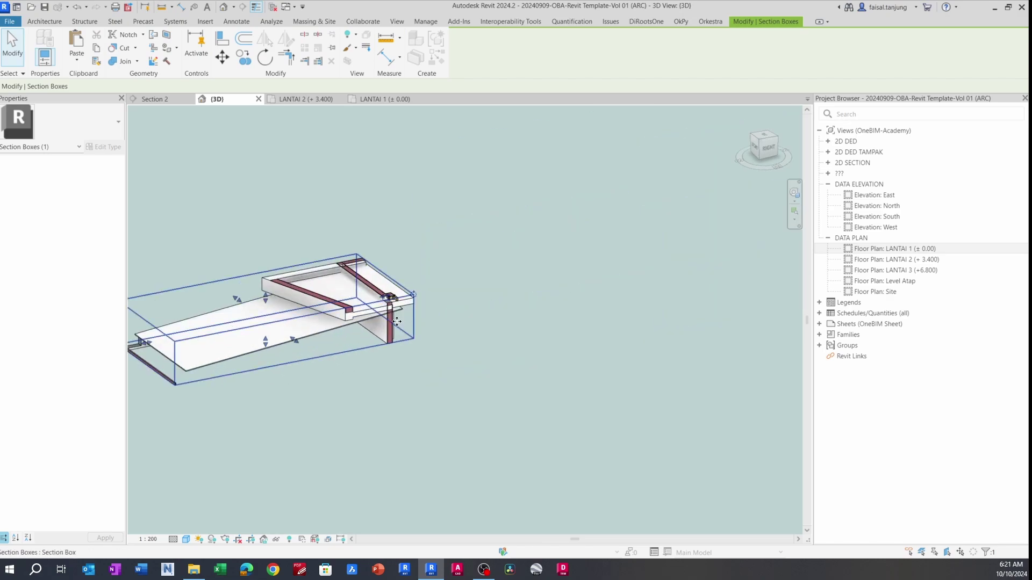
pyautogui.click(350, 313)
pyautogui.doubleClick(350, 316)
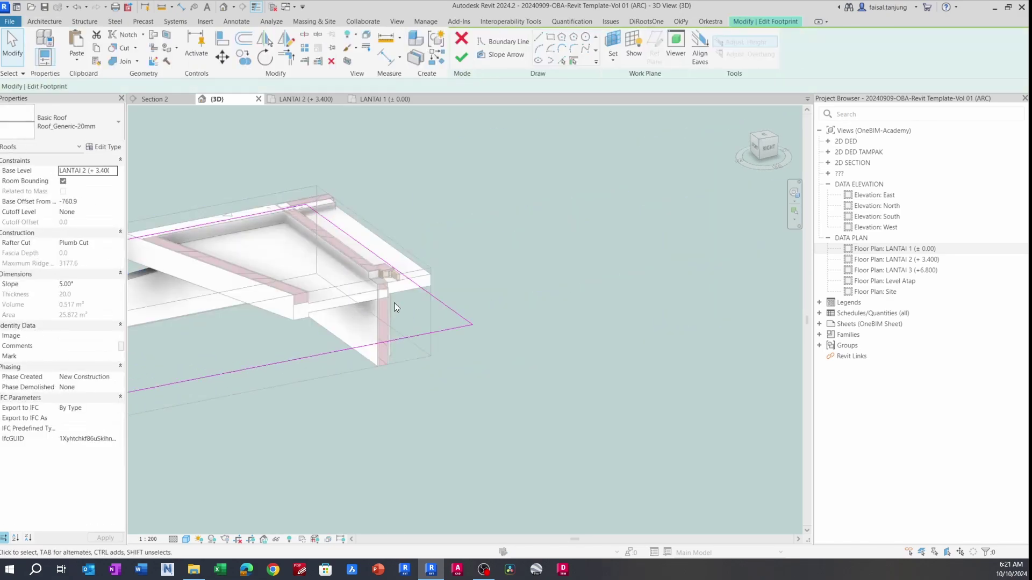
pyautogui.scroll(4, 379, 318)
pyautogui.press('l')
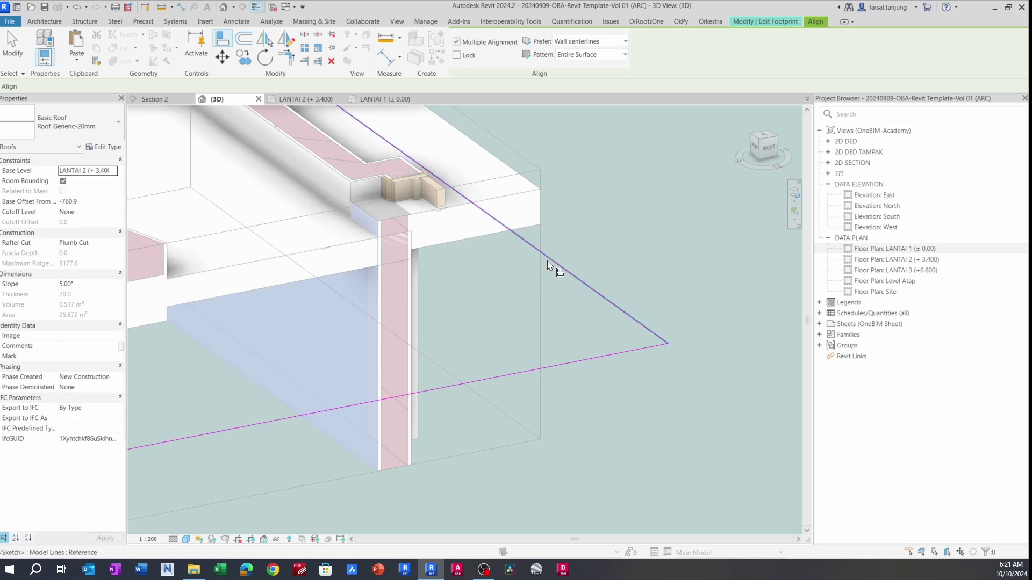
pyautogui.scroll(-4, 477, 283)
pyautogui.press('Escape')
pyautogui.press('Escape')
pyautogui.click(463, 57)
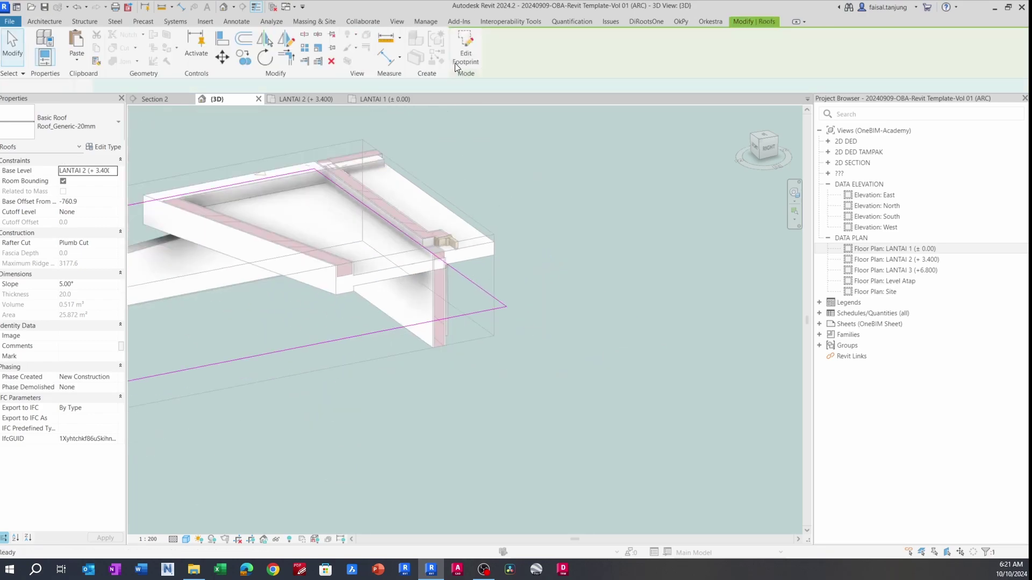
# - Turn off the 3D view's section box to show the whole house
pyautogui.keyDown('shift'); pyautogui.moveTo(486, 160); pyautogui.dragTo(469, 283, button='middle'); pyautogui.keyUp('shift')
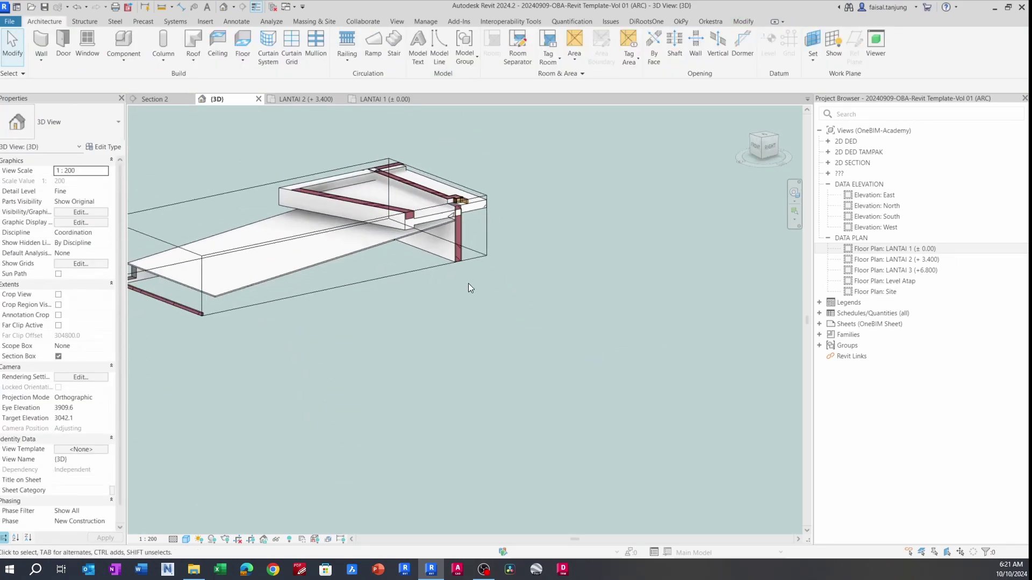
pyautogui.click(391, 277)
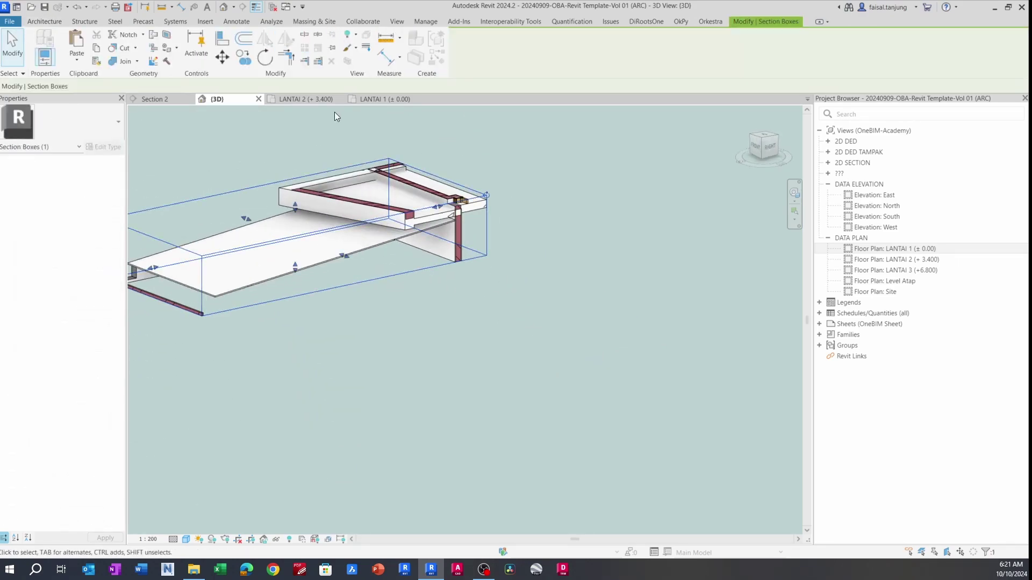
pyautogui.click(360, 306)
pyautogui.click(58, 356)
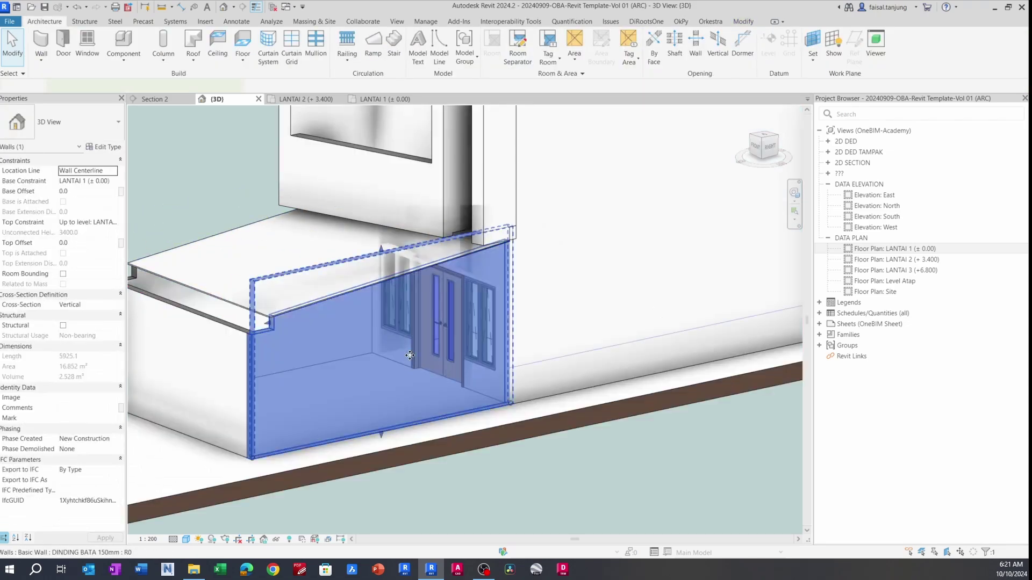
# - Join the geometry of the house's right outer side wall and the facade frame
pyautogui.keyDown('shift'); pyautogui.moveTo(377, 322); pyautogui.dragTo(449, 397, button='middle'); pyautogui.keyUp('shift')
pyautogui.scroll(6, 417, 352)
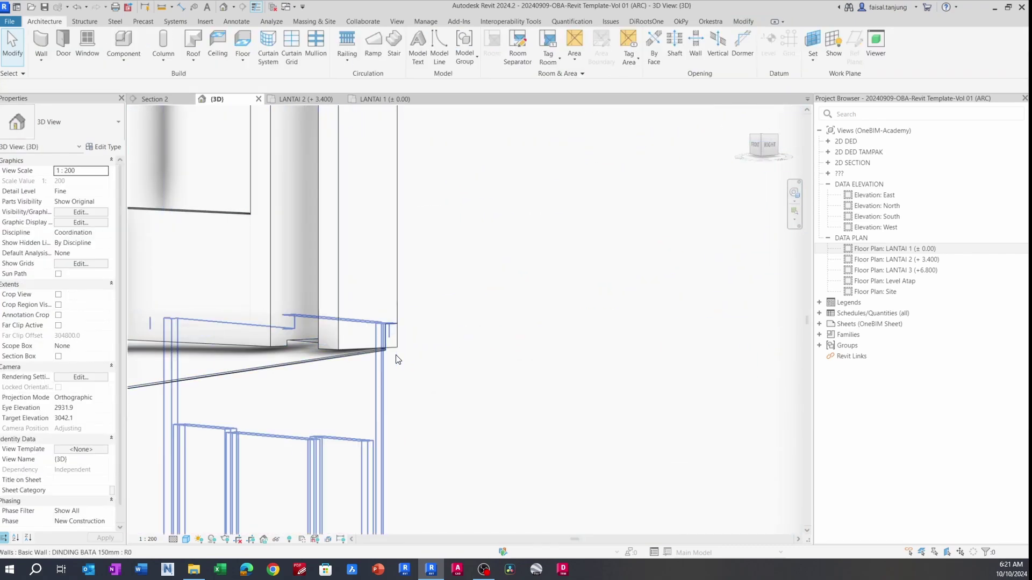
pyautogui.scroll(-8, 396, 359)
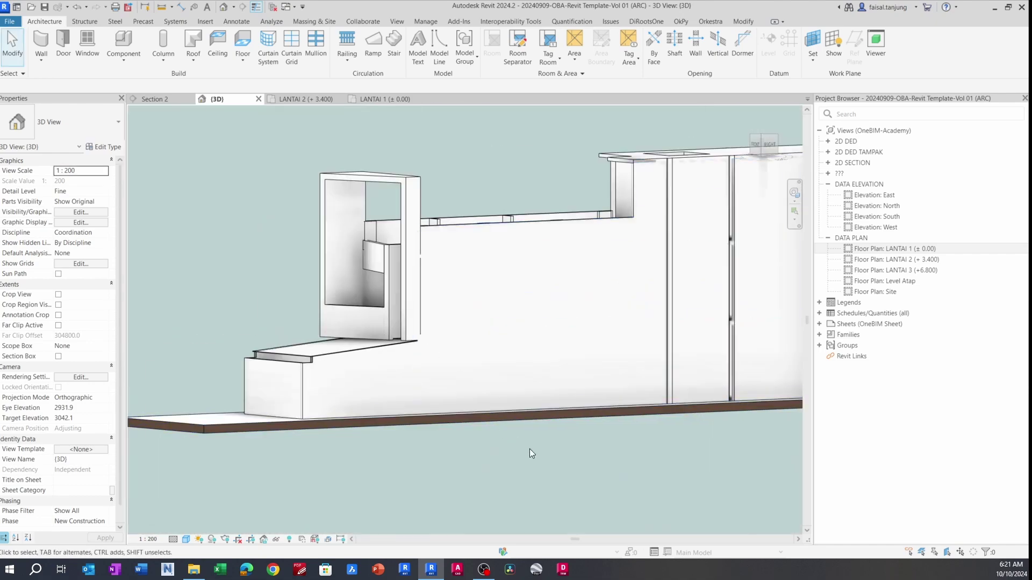
pyautogui.scroll(3, 429, 265)
pyautogui.scroll(2, 444, 233)
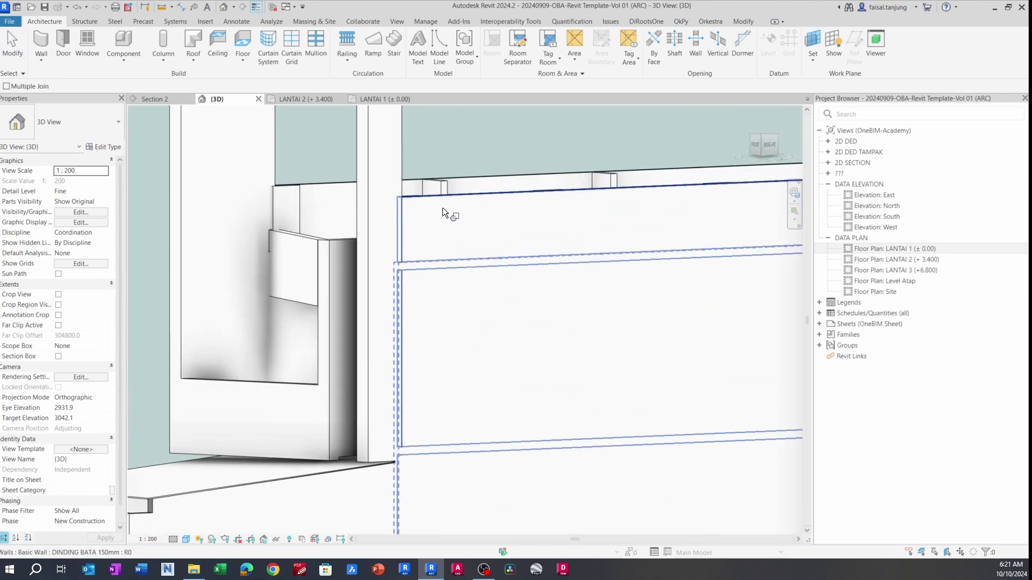
pyautogui.click(443, 208)
pyautogui.click(405, 186)
pyautogui.press('Escape')
pyautogui.scroll(-4, 473, 328)
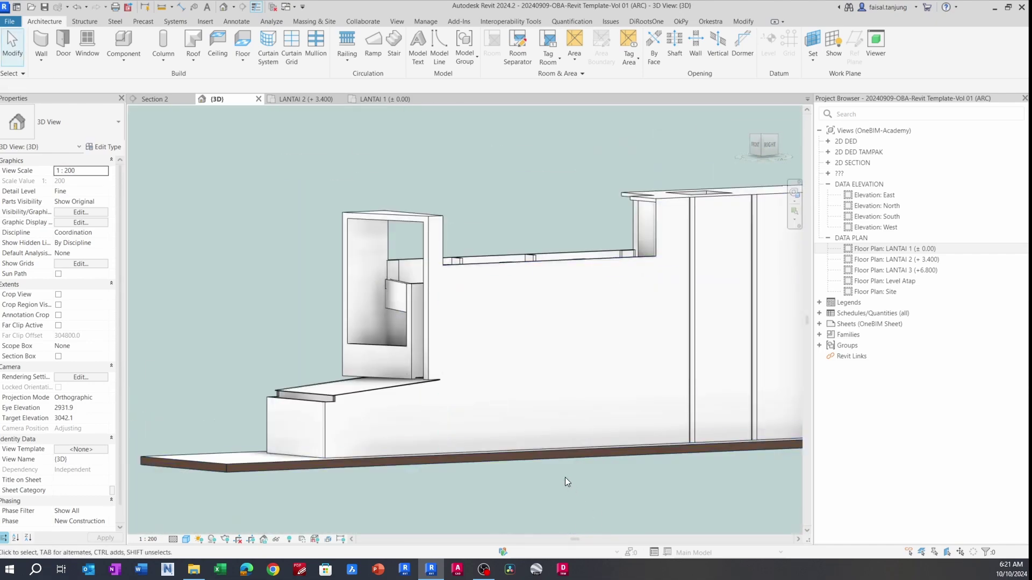
# - Join the geometry of the facade frame and the house's left outer side wall
pyautogui.keyDown('shift'); pyautogui.moveTo(565, 478); pyautogui.dragTo(591, 449, button='middle'); pyautogui.keyUp('shift')
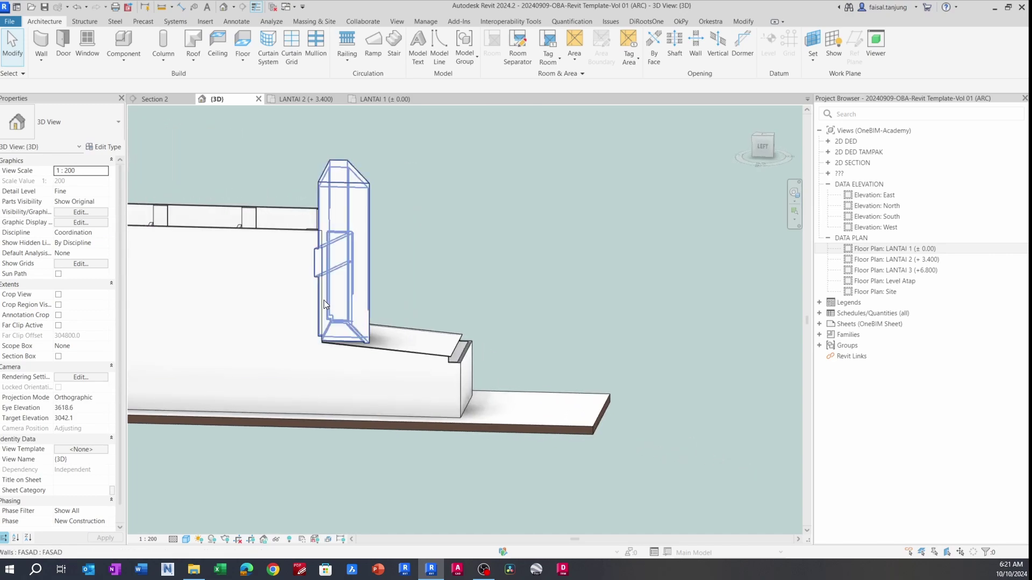
pyautogui.scroll(5, 321, 245)
pyautogui.press('j')
pyautogui.press('g')
pyautogui.click(367, 200)
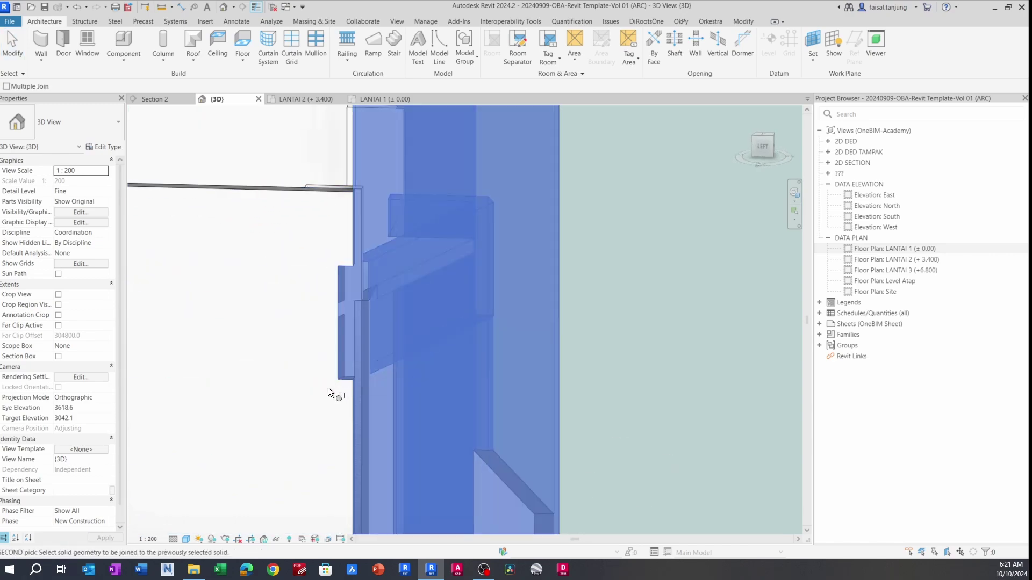
pyautogui.click(324, 191)
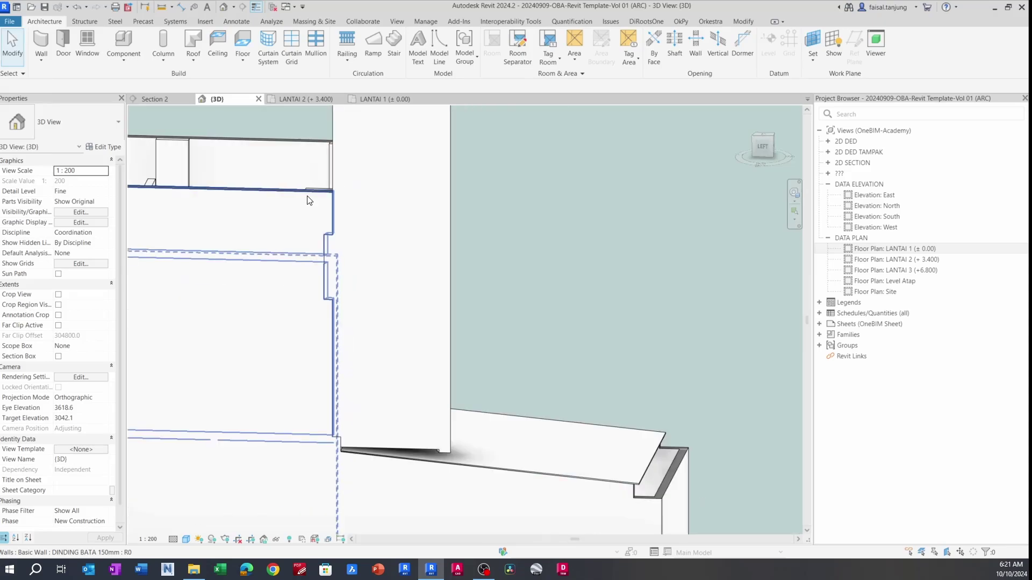
# - Examine the corner where the left side wall's top edge meets the facade frame
pyautogui.scroll(-2, 339, 248)
pyautogui.keyDown('shift'); pyautogui.moveTo(511, 334); pyautogui.dragTo(626, 371, button='middle'); pyautogui.keyUp('shift')
pyautogui.scroll(4, 400, 251)
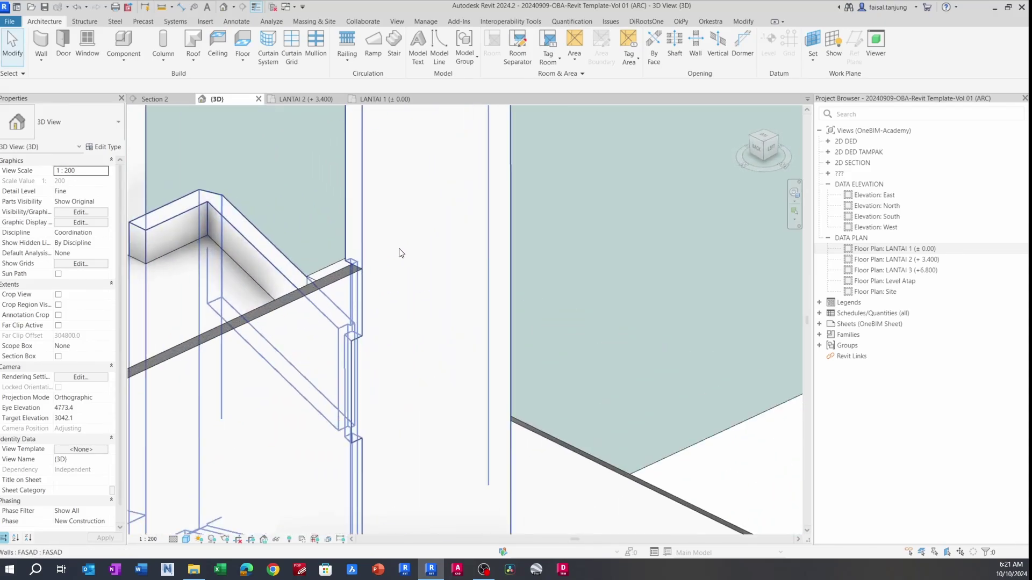
pyautogui.scroll(2, 372, 264)
pyautogui.scroll(4, 337, 275)
pyautogui.scroll(-1, 340, 286)
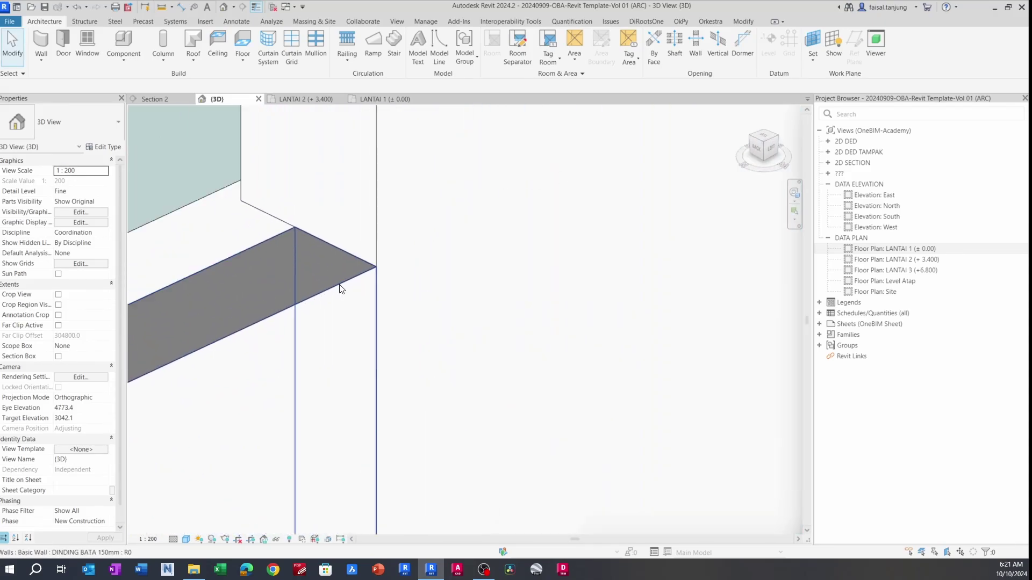
pyautogui.scroll(-4, 341, 285)
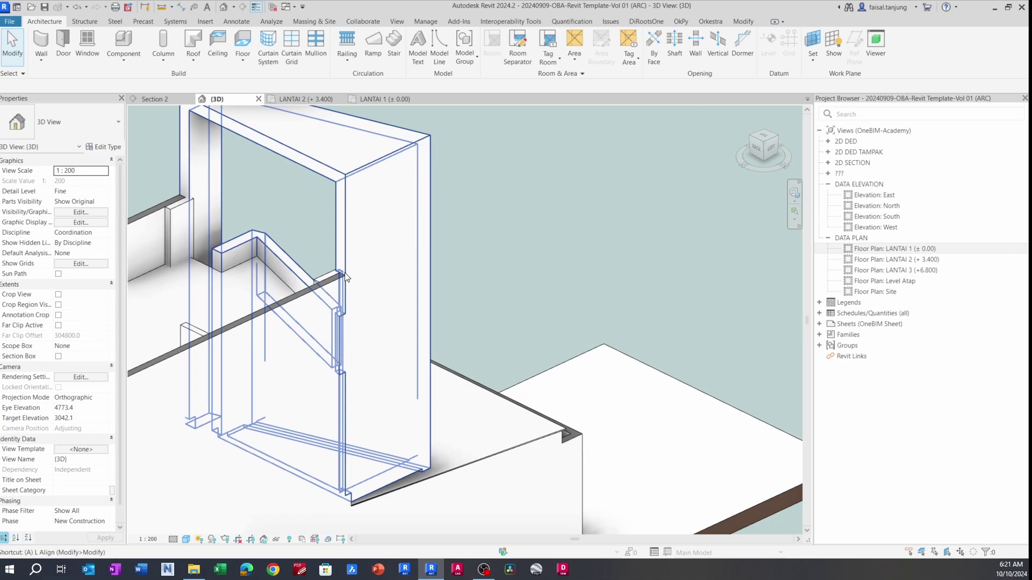
pyautogui.press('l')
pyautogui.scroll(3, 344, 279)
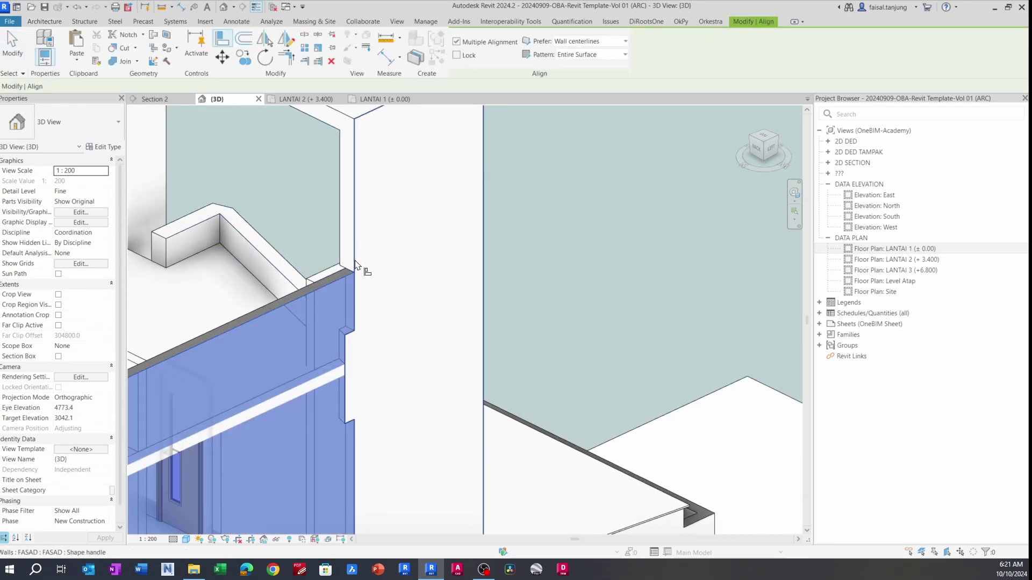
pyautogui.scroll(-4, 355, 264)
pyautogui.press('Escape')
# - Join the geometry of the facade frame's base and the adjoining LANTAI_150mm_60x60mm floor above the carport roof
pyautogui.keyDown('shift'); pyautogui.moveTo(380, 271); pyautogui.dragTo(659, 321, button='middle'); pyautogui.keyUp('shift')
pyautogui.scroll(5, 407, 342)
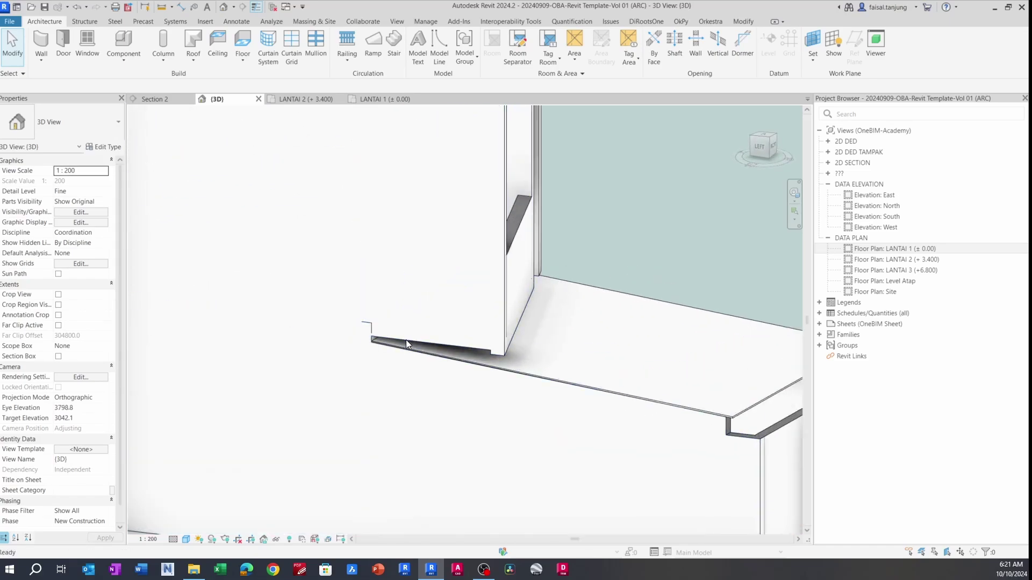
pyautogui.scroll(2, 406, 342)
pyautogui.press('j')
pyautogui.press('g')
pyautogui.scroll(2, 350, 321)
pyautogui.click(347, 326)
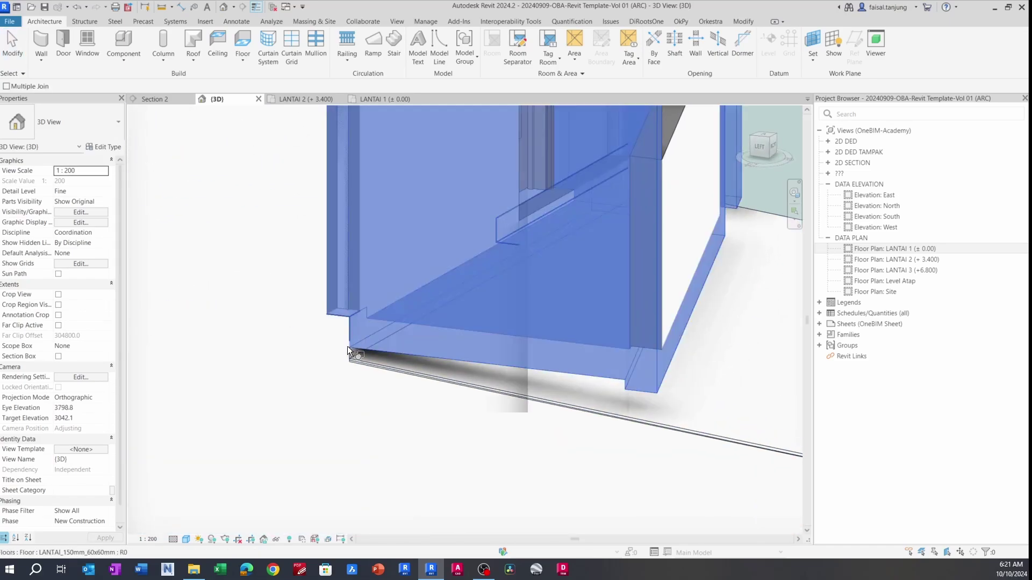
pyautogui.click(347, 351)
pyautogui.press('Escape')
# - Set the 3D view's projection mode to Perspective and look at the house from its front corner
pyautogui.scroll(-5, 331, 331)
pyautogui.keyDown('shift'); pyautogui.moveTo(549, 288); pyautogui.dragTo(553, 374, button='middle'); pyautogui.keyUp('shift')
pyautogui.click(106, 398)
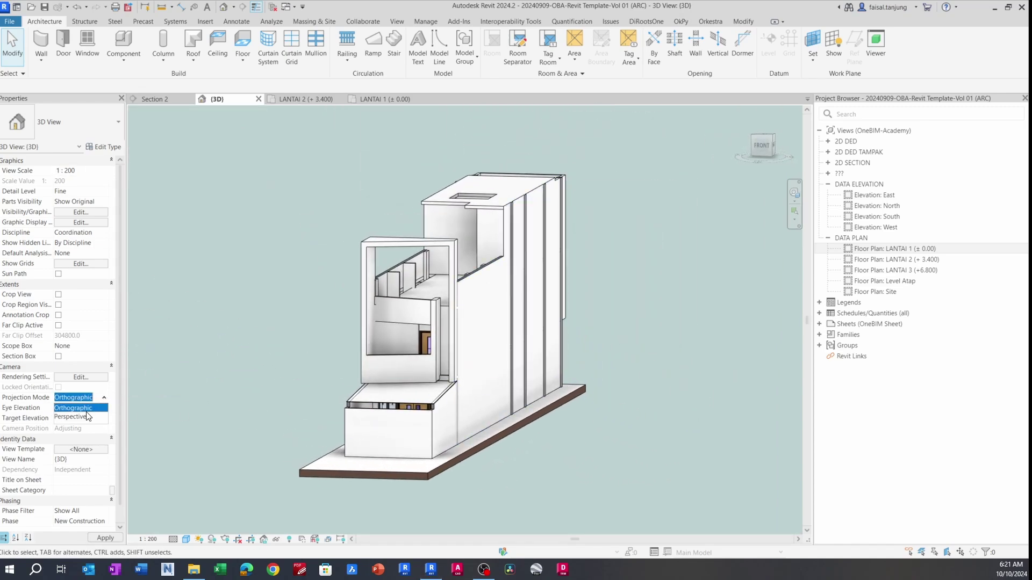
pyautogui.click(86, 418)
pyautogui.scroll(-2, 237, 337)
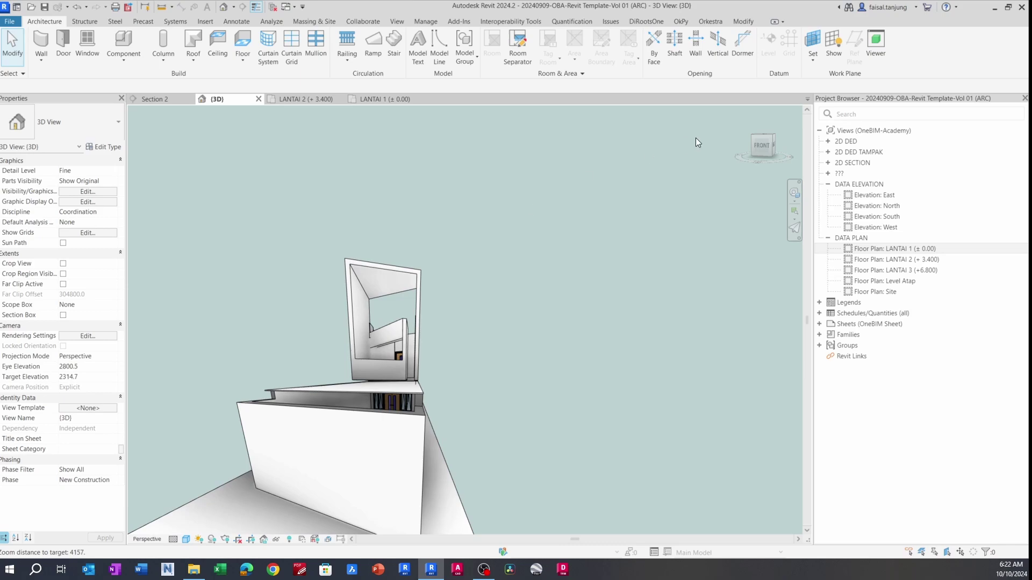
pyautogui.click(746, 111)
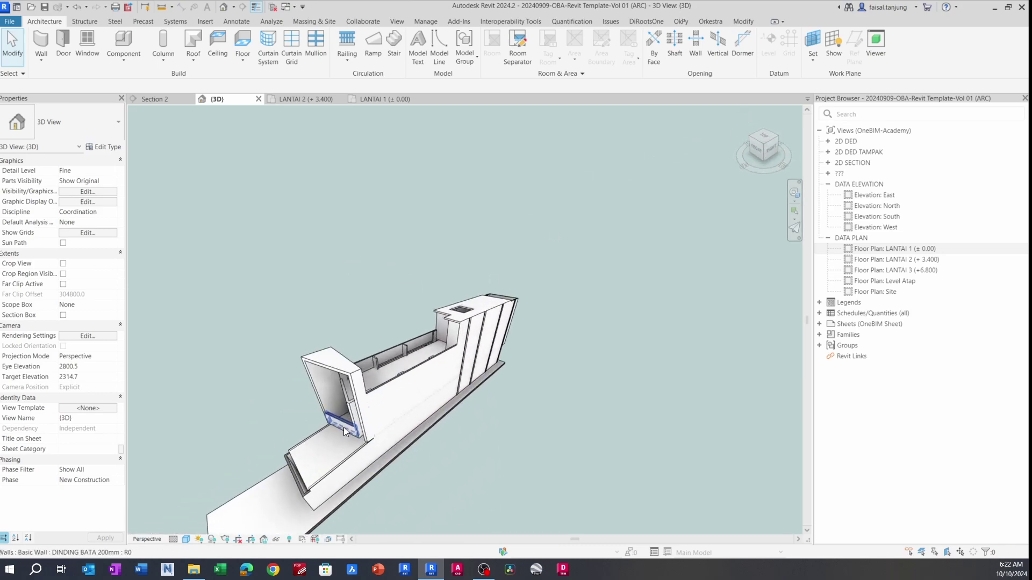
pyautogui.scroll(3, 343, 427)
pyautogui.moveTo(343, 428); pyautogui.dragTo(478, 313, button='middle')
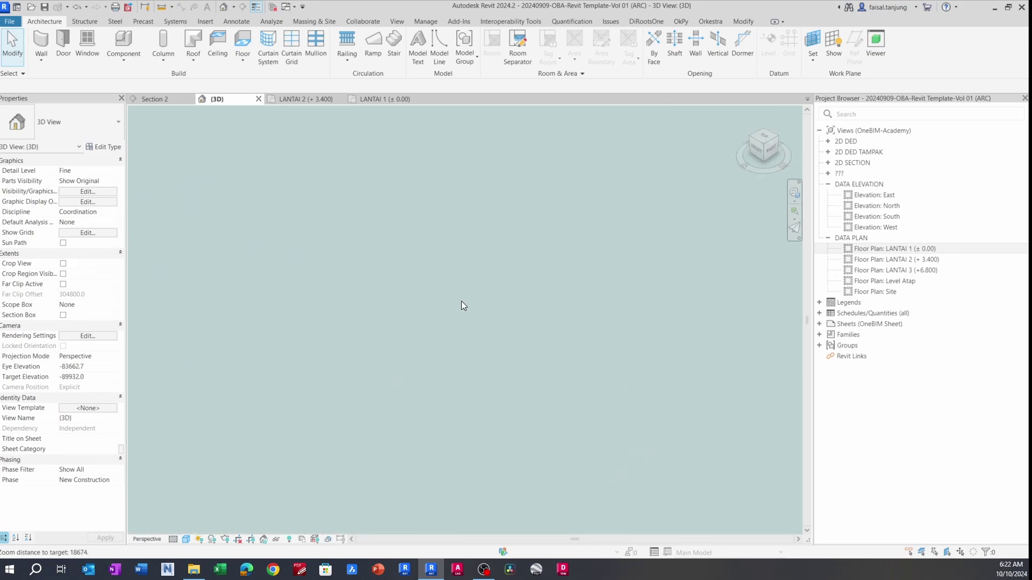
# - Examine the facade frame, the carport and the long side wall in perspective, from an elevated corner and from the front
pyautogui.click(745, 113)
pyautogui.scroll(-4, 467, 369)
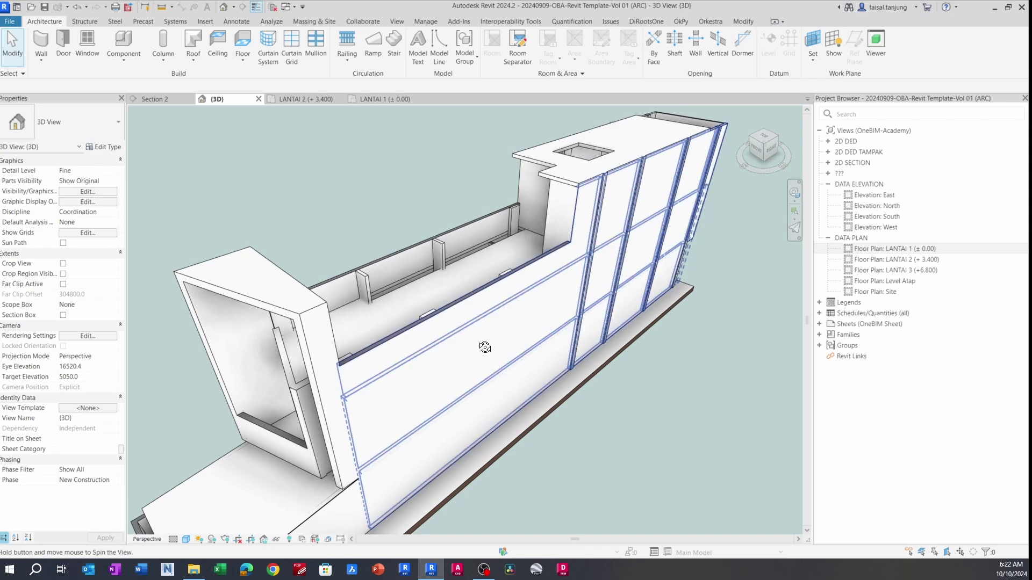
pyautogui.keyDown('shift'); pyautogui.moveTo(468, 370); pyautogui.dragTo(520, 341, button='middle'); pyautogui.keyUp('shift')
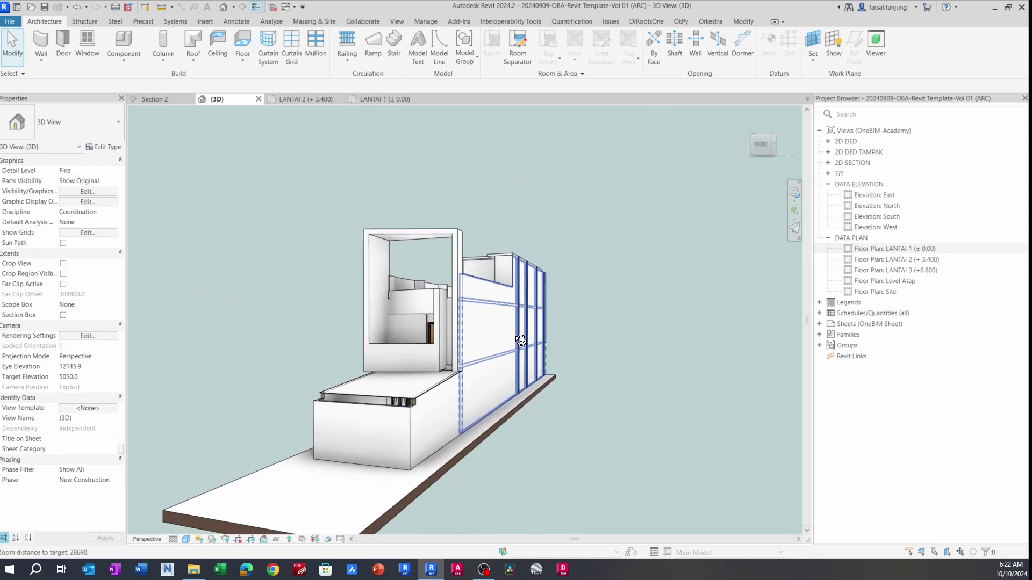
pyautogui.scroll(1, 594, 318)
pyautogui.moveTo(594, 318)
pyautogui.mouseDown(button='middle')
pyautogui.moveTo(614, 318)
pyautogui.moveTo(602, 324)
pyautogui.mouseUp(button='middle')
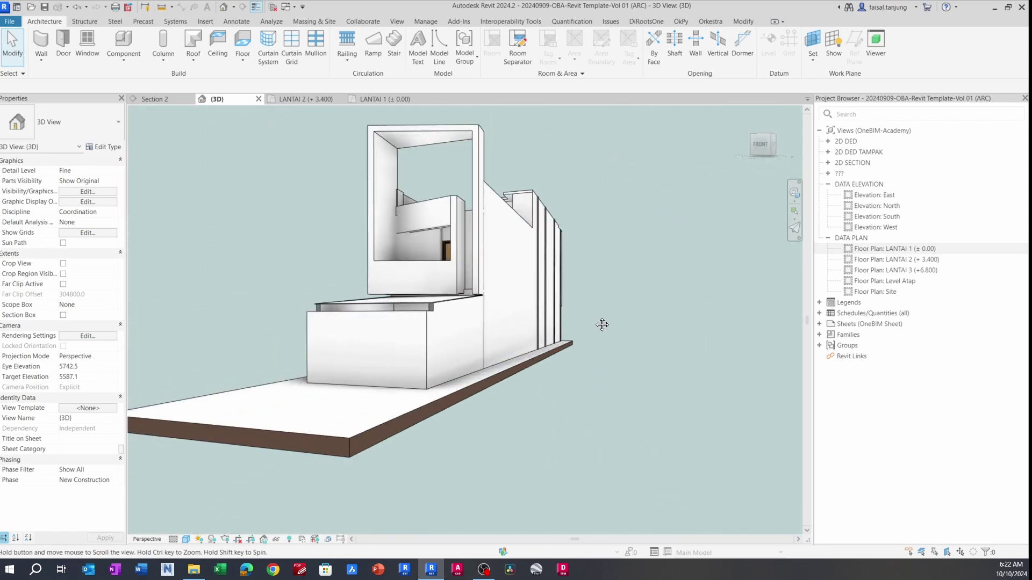
pyautogui.click(478, 169)
pyautogui.scroll(2, 456, 177)
pyautogui.scroll(-3, 456, 188)
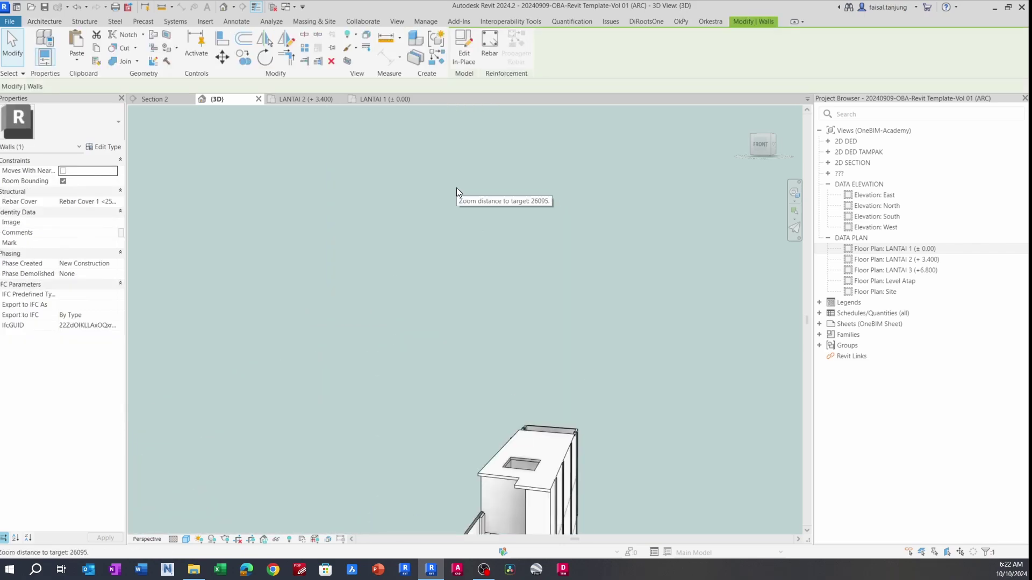
pyautogui.scroll(-1, 456, 188)
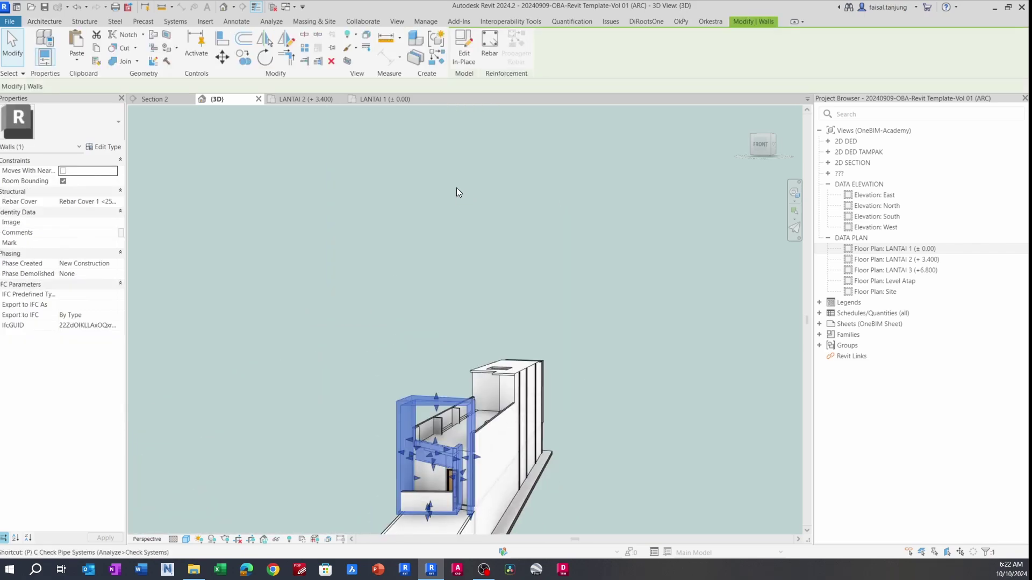
pyautogui.scroll(5, 438, 394)
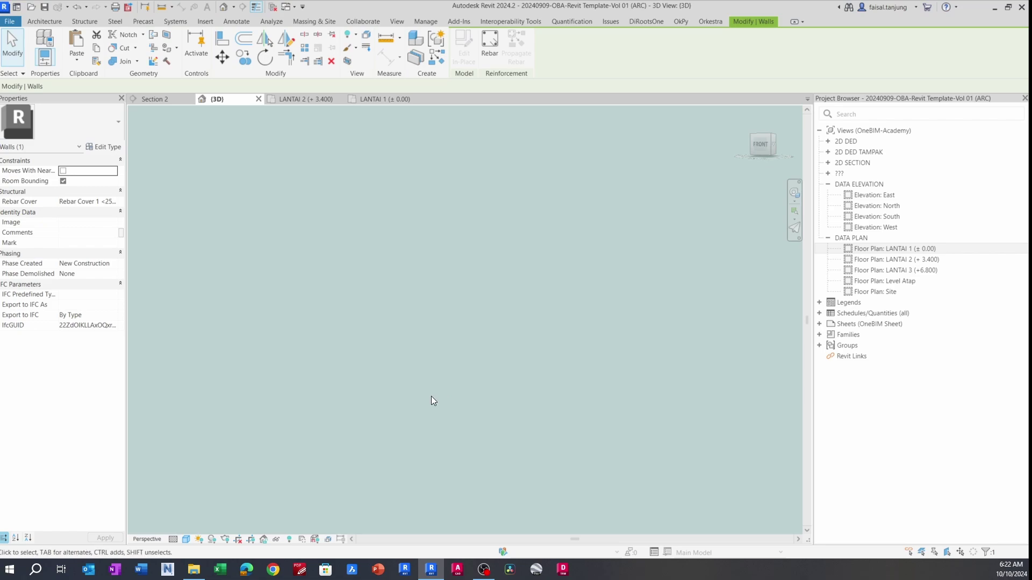
# - Inspect the house from its front corner, focusing on the carport's front wall and the gap beneath its sloped roof
pyautogui.click(746, 111)
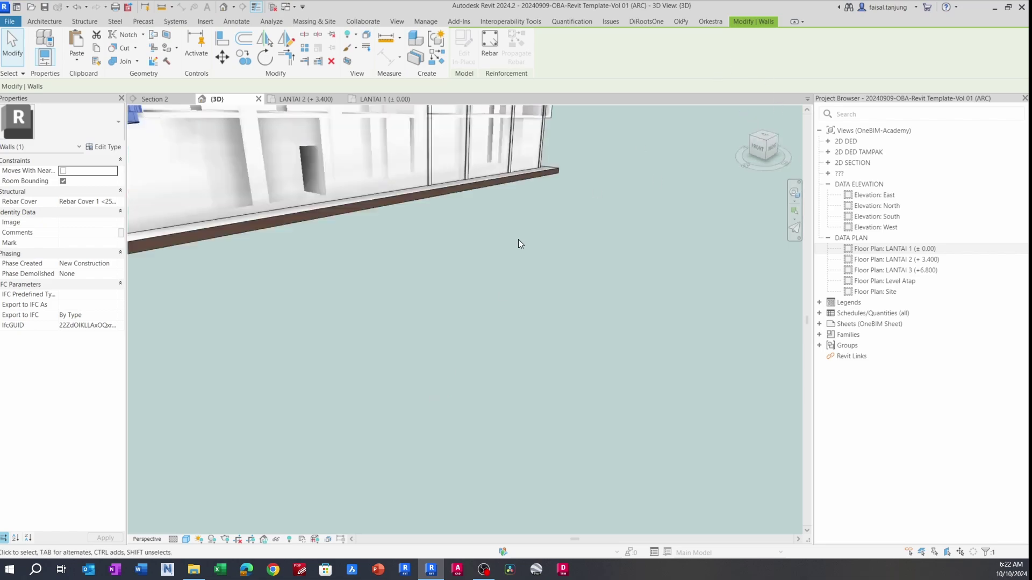
pyautogui.press('Escape')
pyautogui.click(324, 308)
pyautogui.press('Escape')
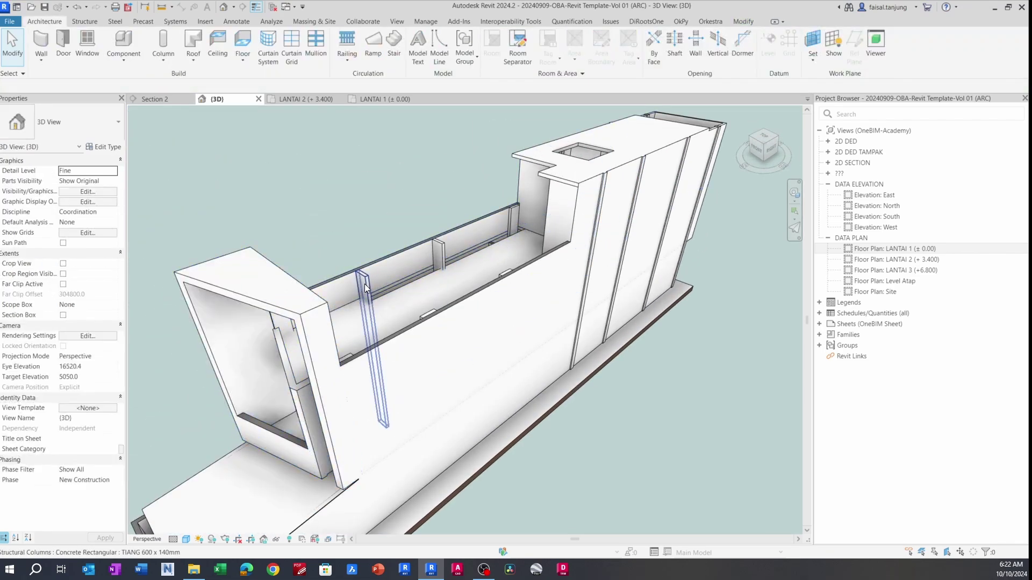
pyautogui.click(366, 288)
pyautogui.moveTo(277, 397); pyautogui.dragTo(295, 385, button='middle')
pyautogui.scroll(4, 295, 376)
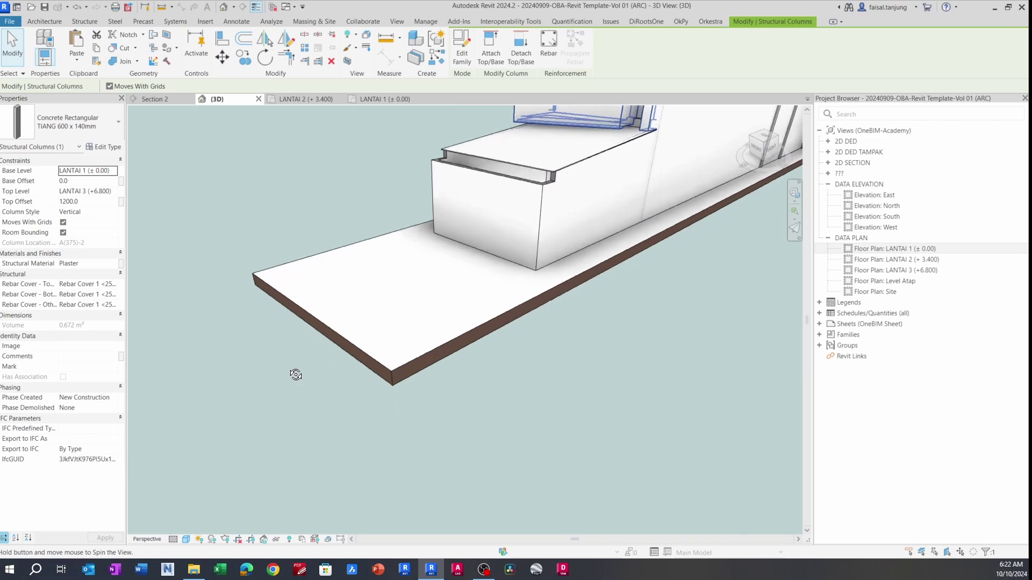
pyautogui.click(494, 171)
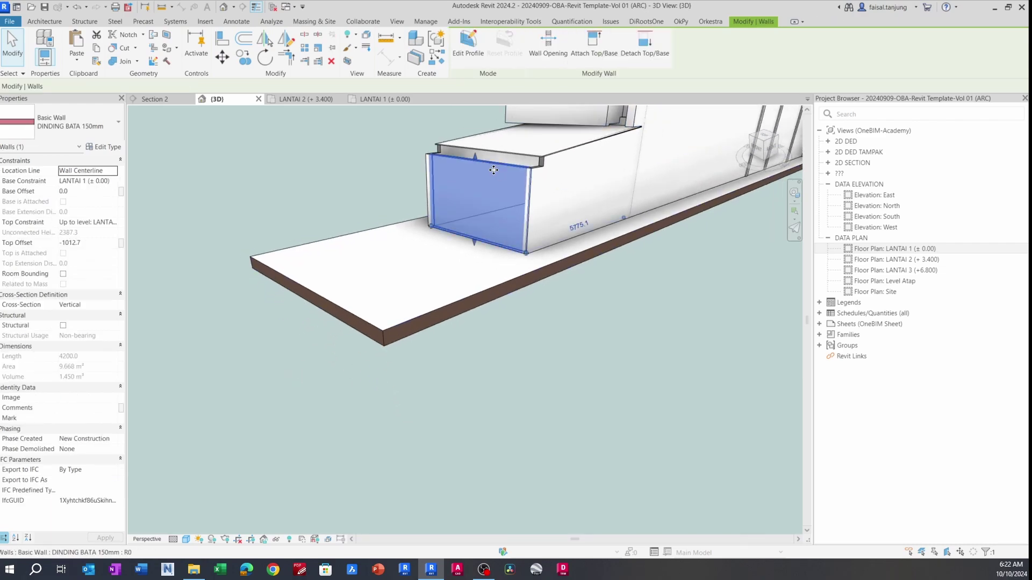
pyautogui.keyDown('shift'); pyautogui.moveTo(495, 170); pyautogui.dragTo(566, 190, button='middle'); pyautogui.keyUp('shift')
pyautogui.press('Escape')
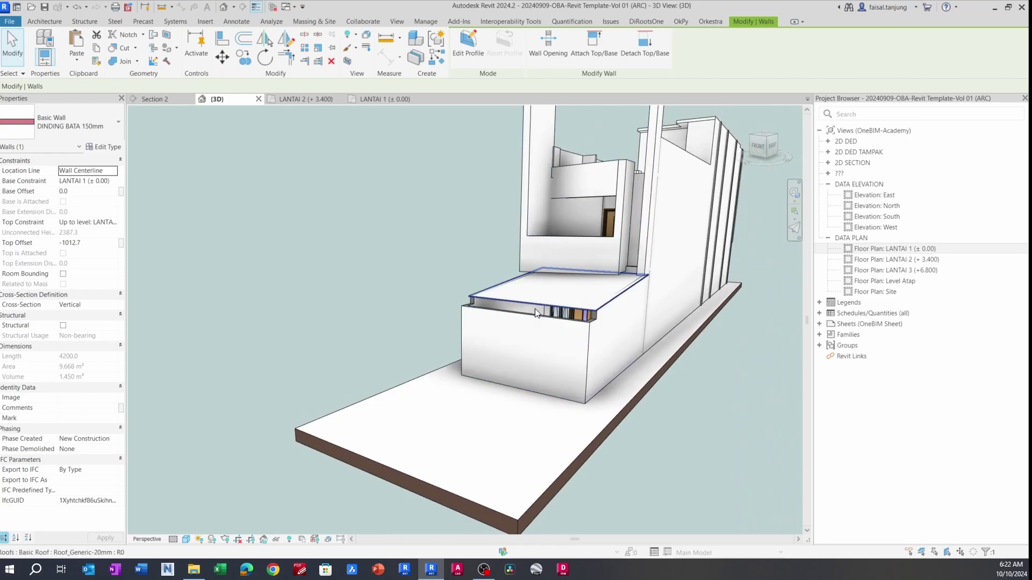
pyautogui.click(543, 323)
pyautogui.keyDown('shift'); pyautogui.moveTo(557, 264); pyautogui.dragTo(588, 233, button='middle'); pyautogui.keyUp('shift')
# - Clear the selection and turn off shadows in the perspective 3D view
pyautogui.click(393, 227)
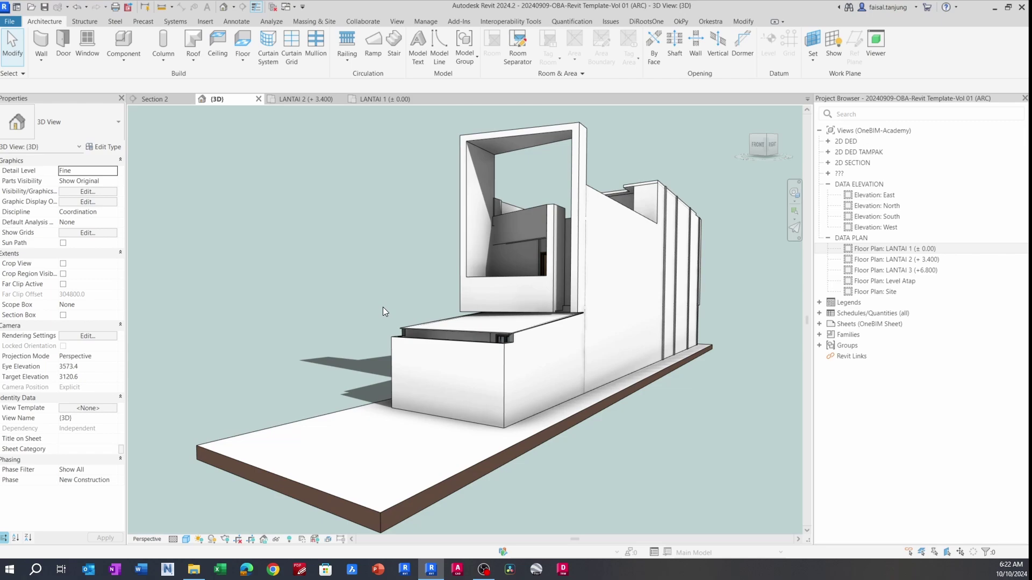
pyautogui.press('s')
pyautogui.press('h')
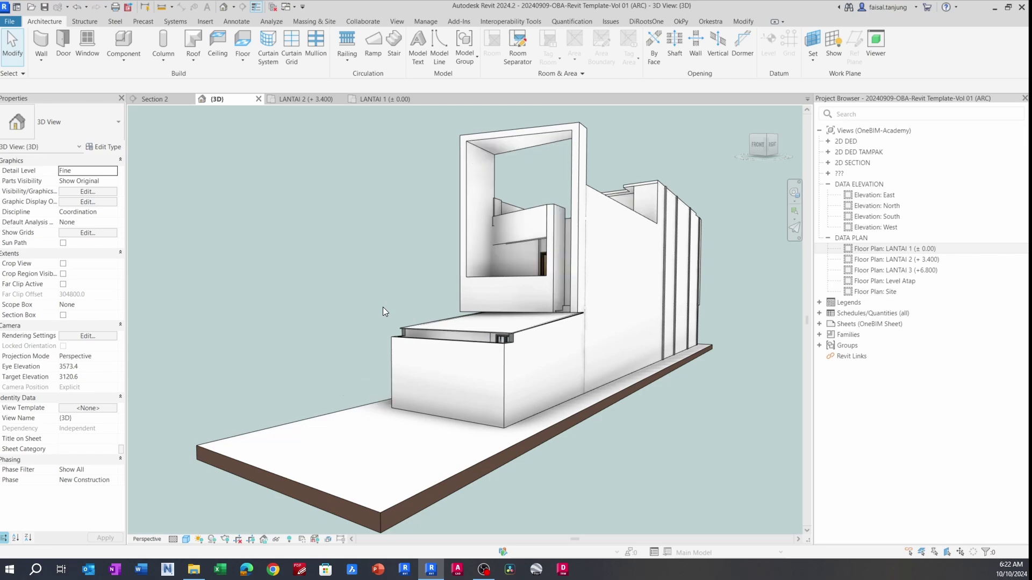